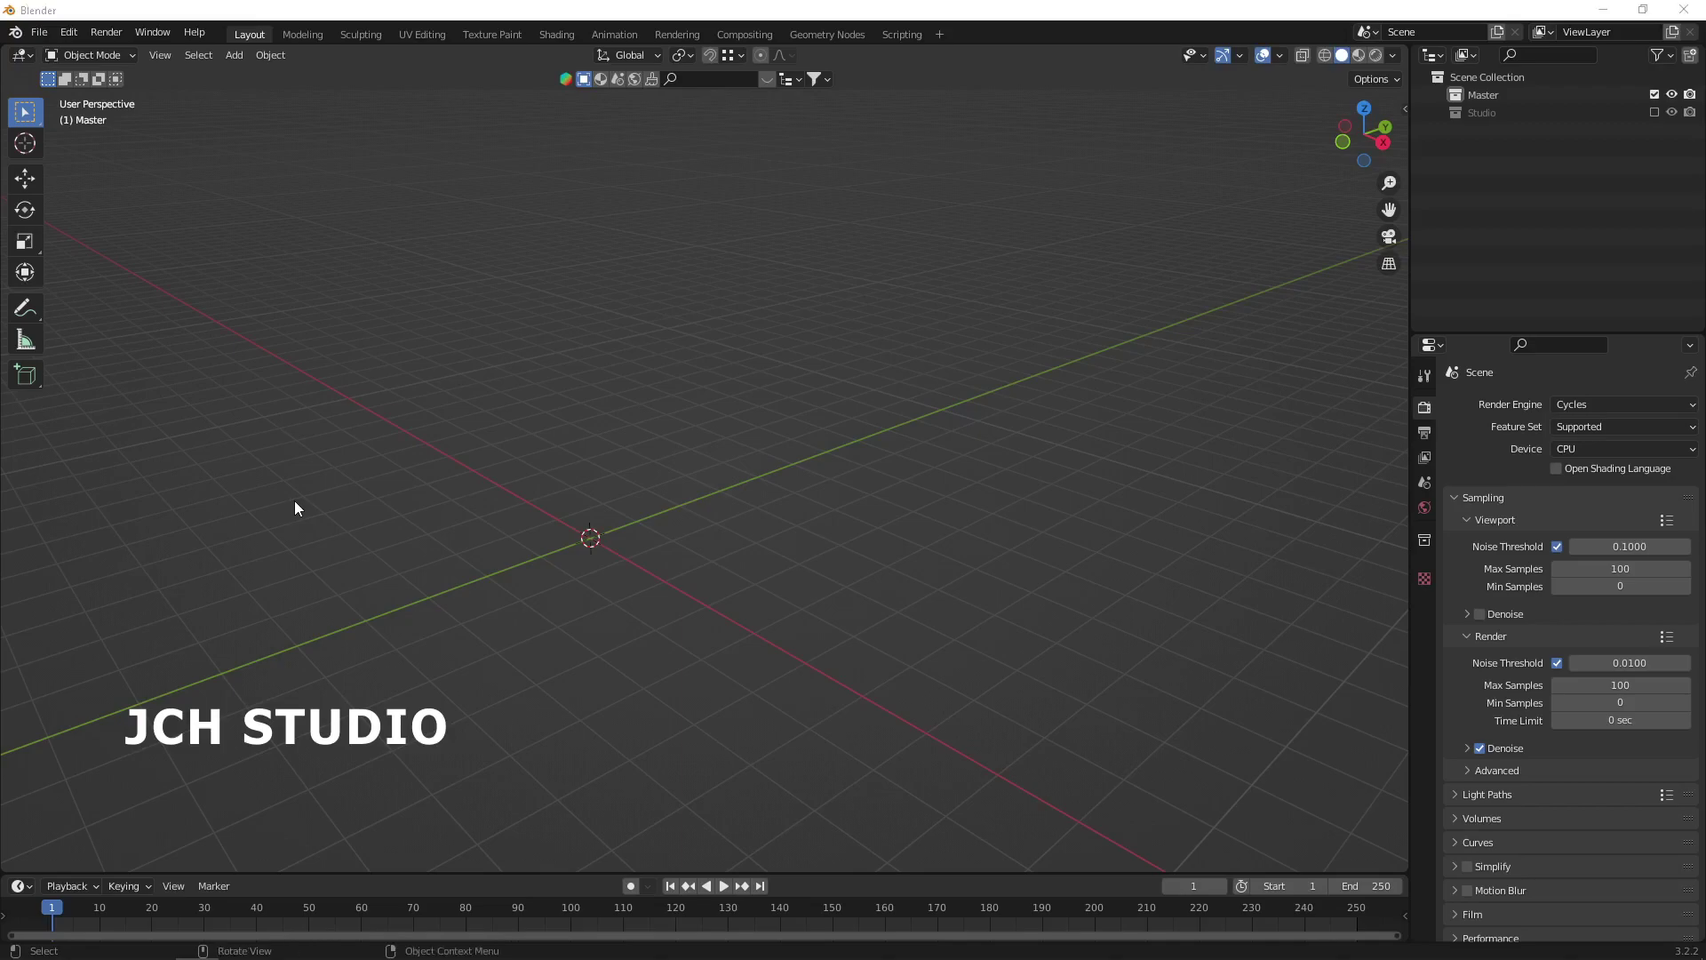
Step: Switch to the browser, download the Billy Argel Font from 1001 Fonts, and show the downloaded zip in its folder
key("alt+Tab")
key("alt+Tab")
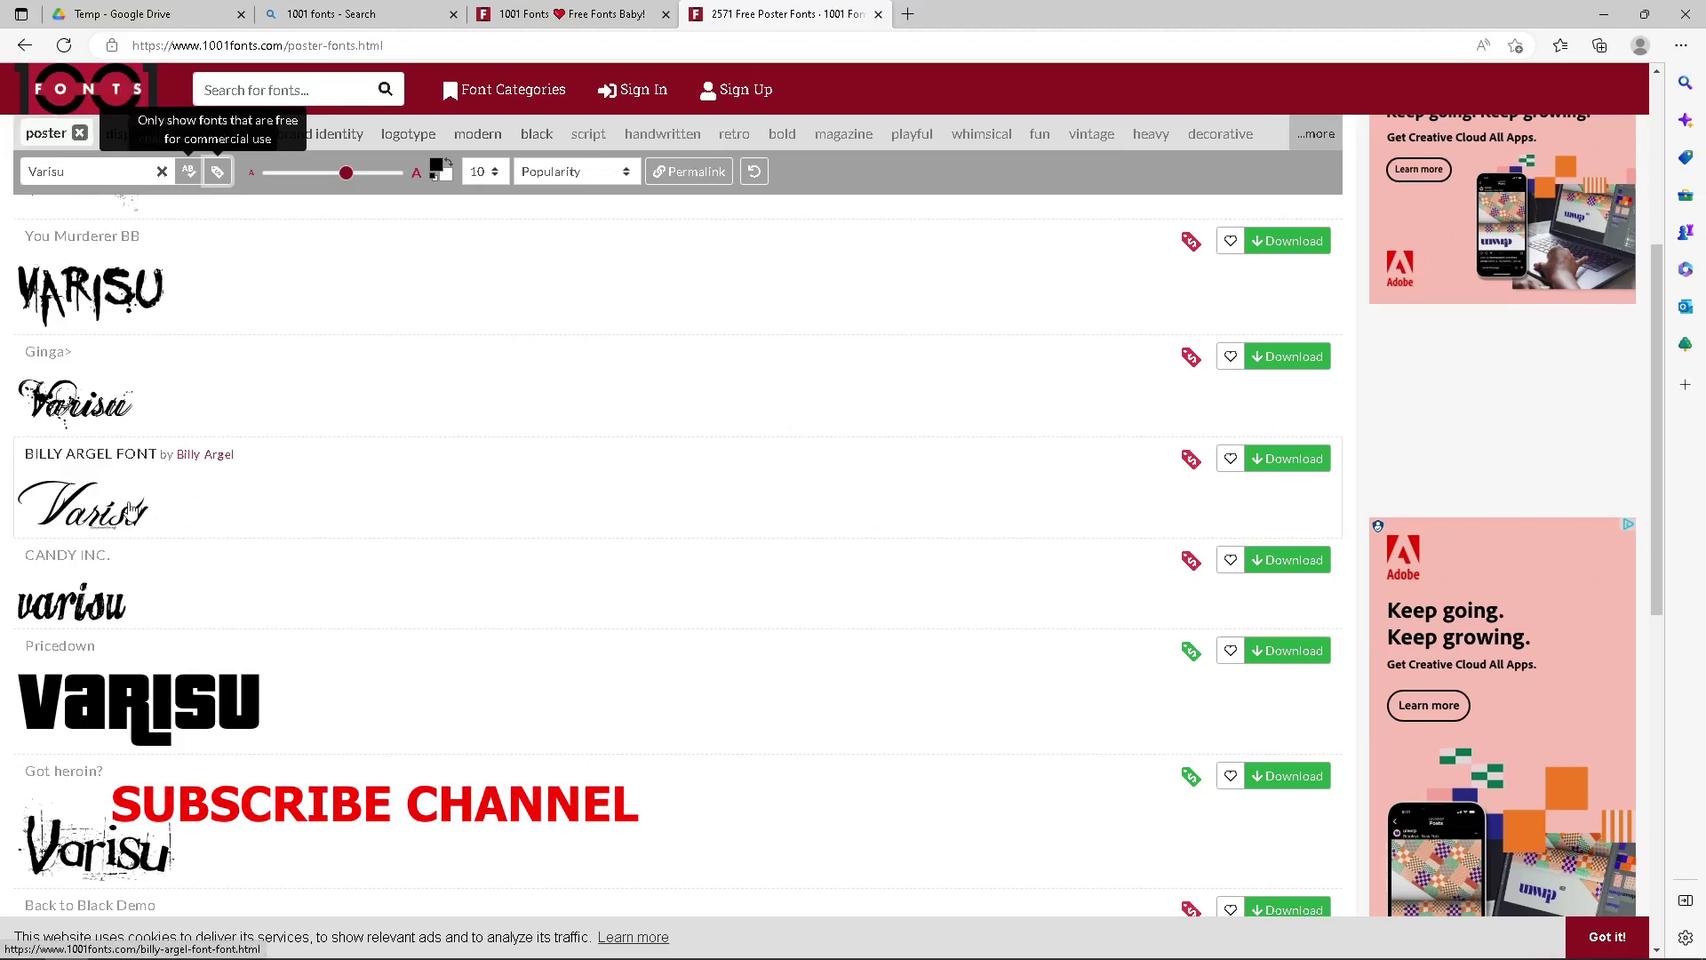
left_click(1279, 476)
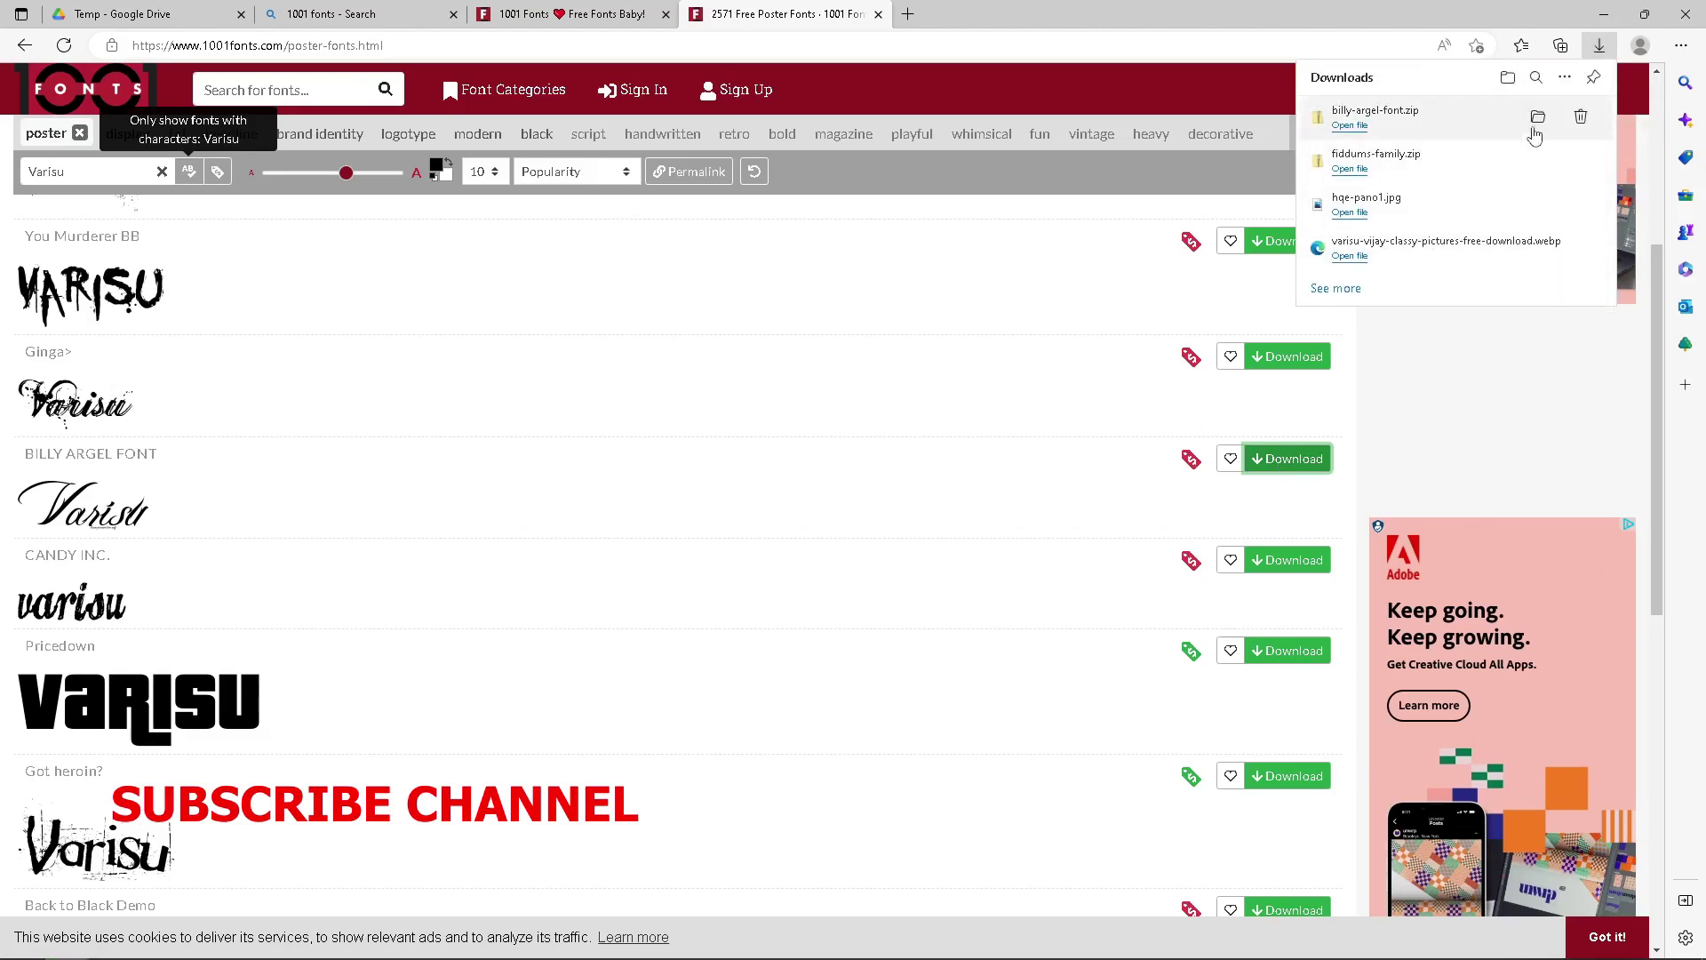
left_click(1537, 120)
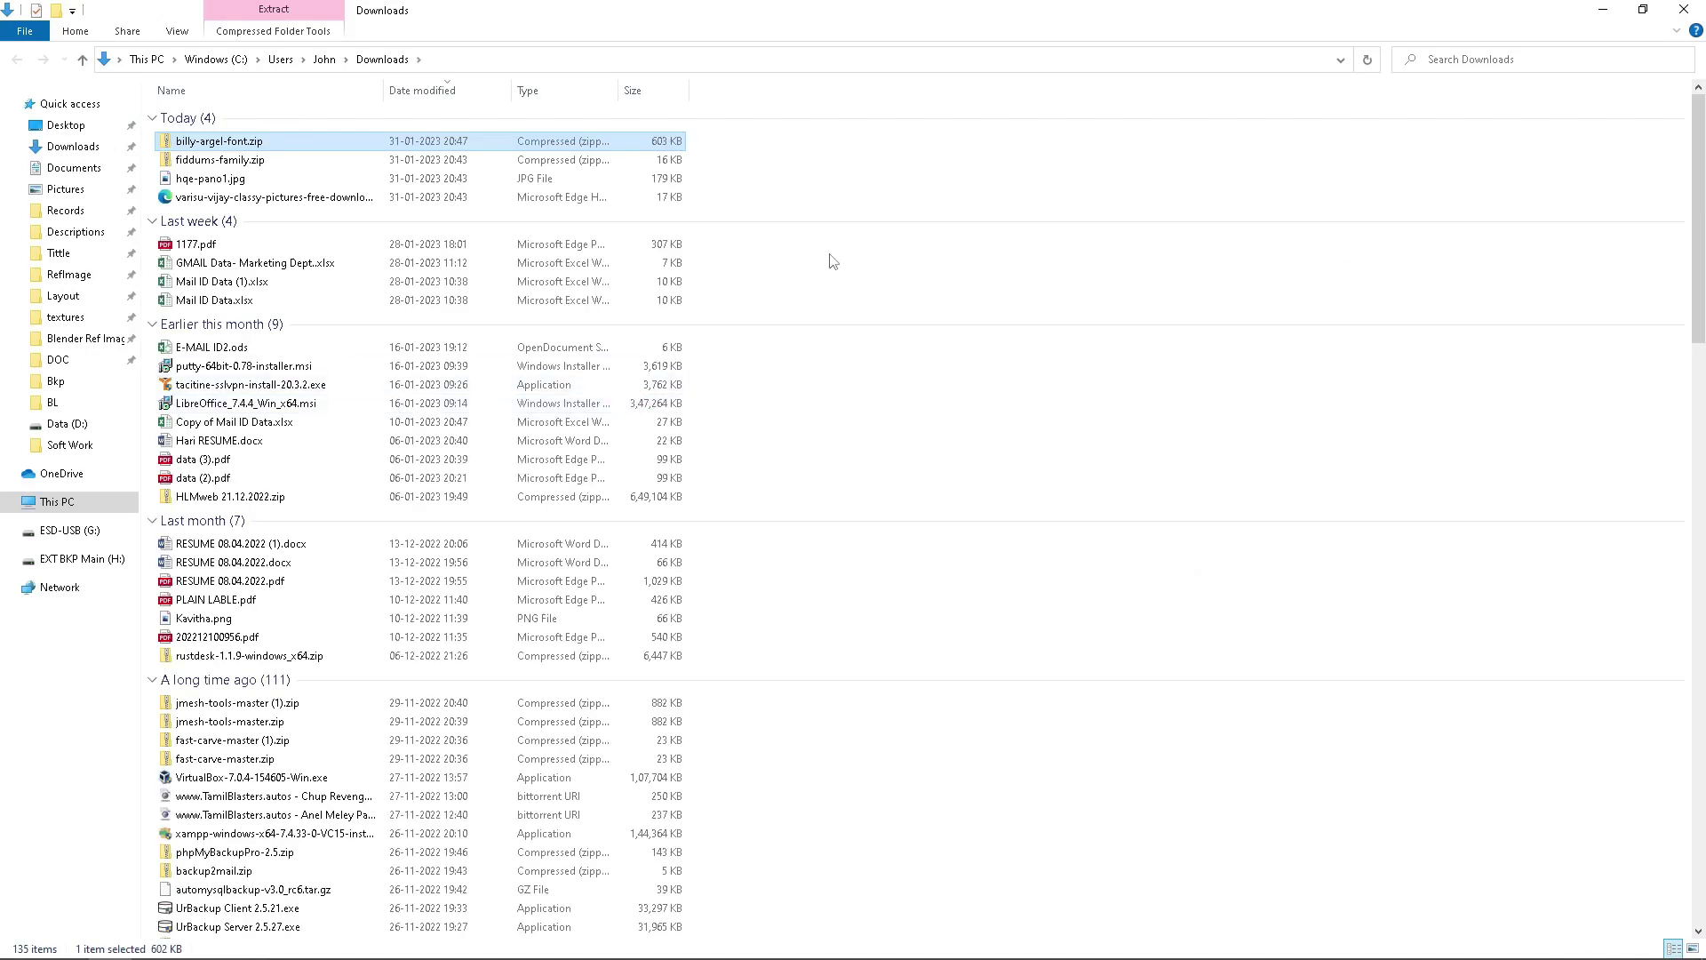
left_click(77, 177)
left_click(71, 188)
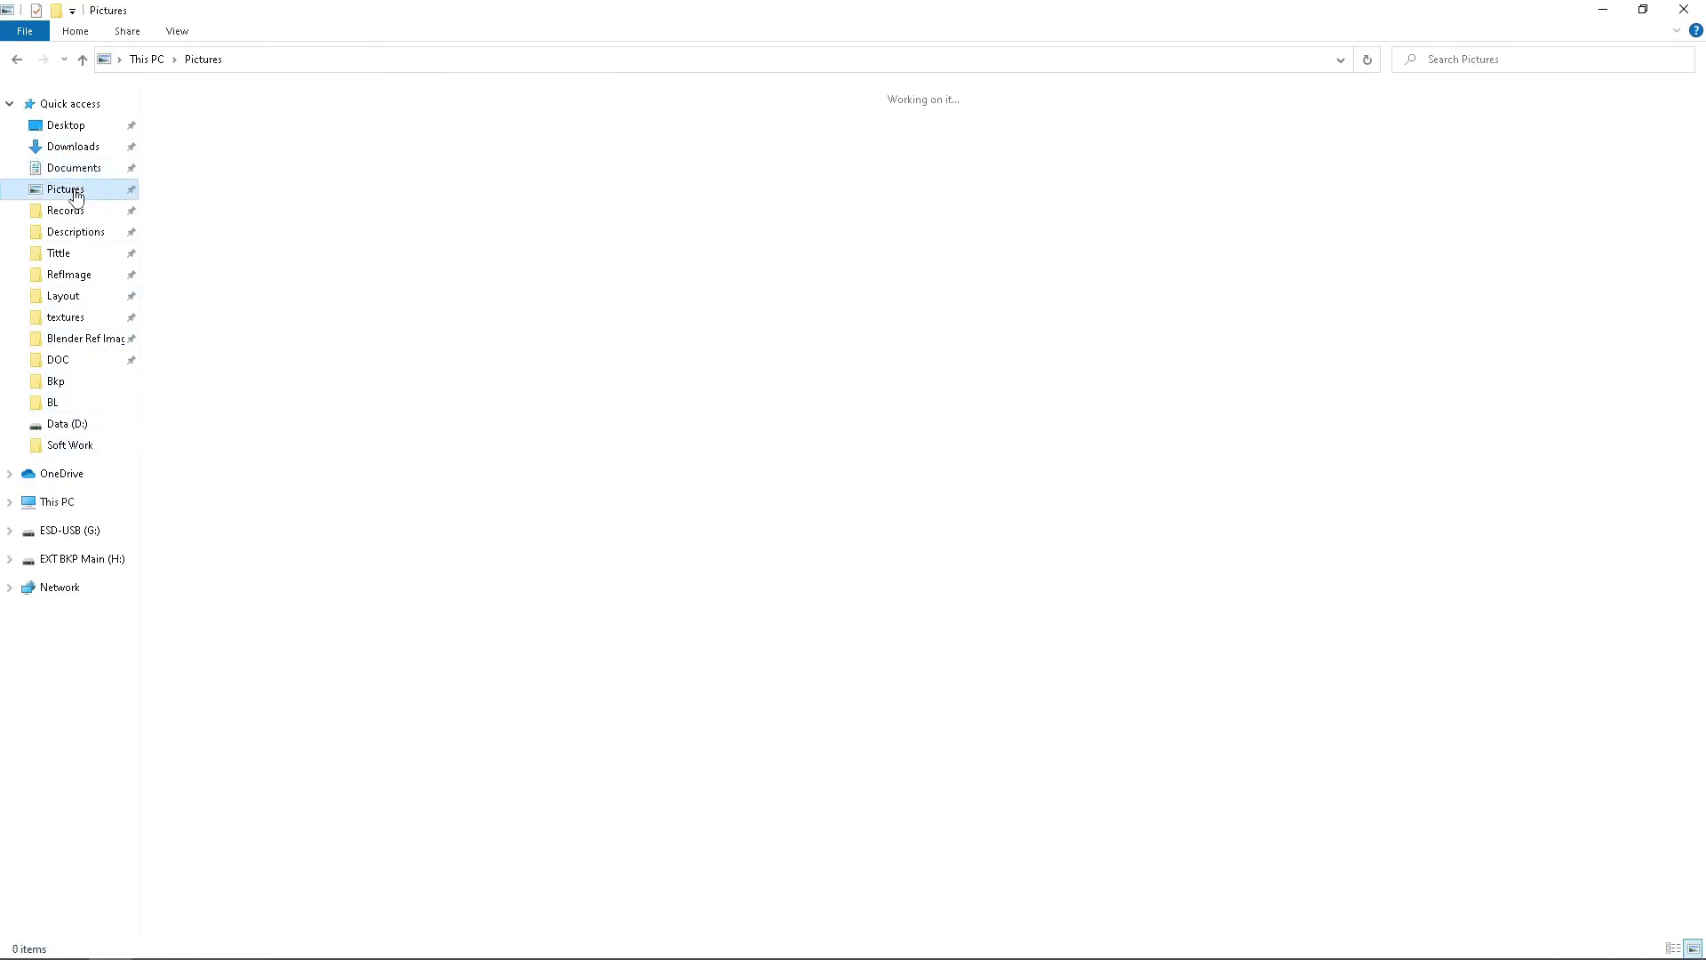
left_click(71, 404)
left_click(71, 502)
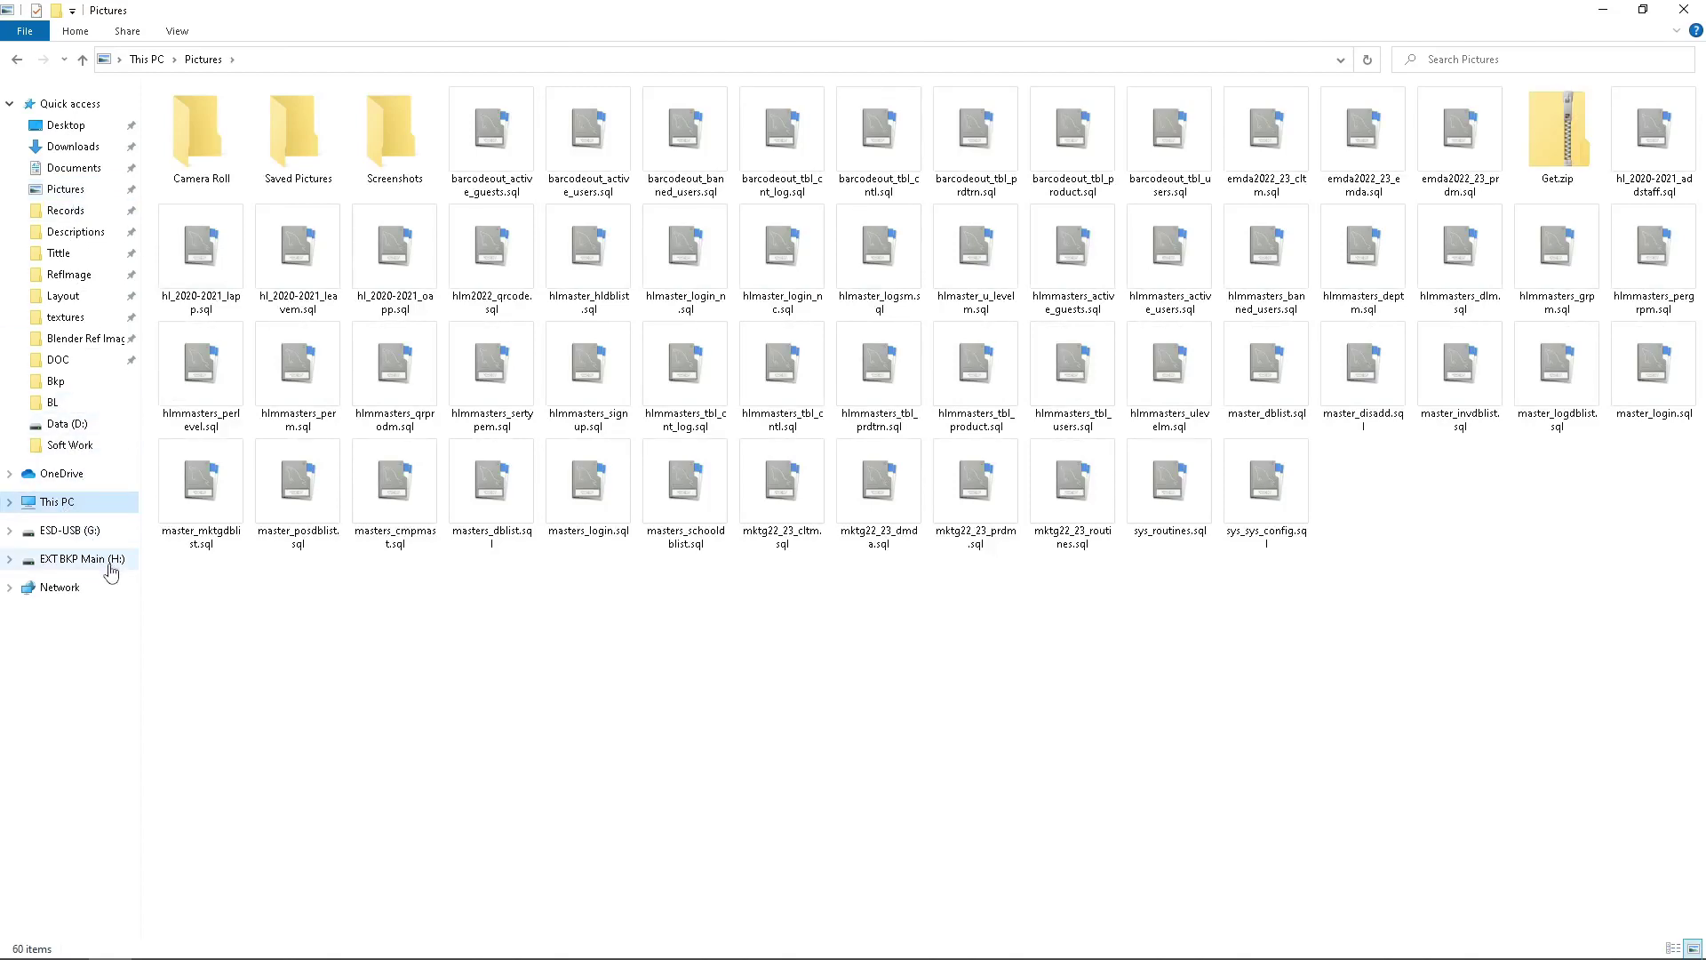
left_click(74, 192)
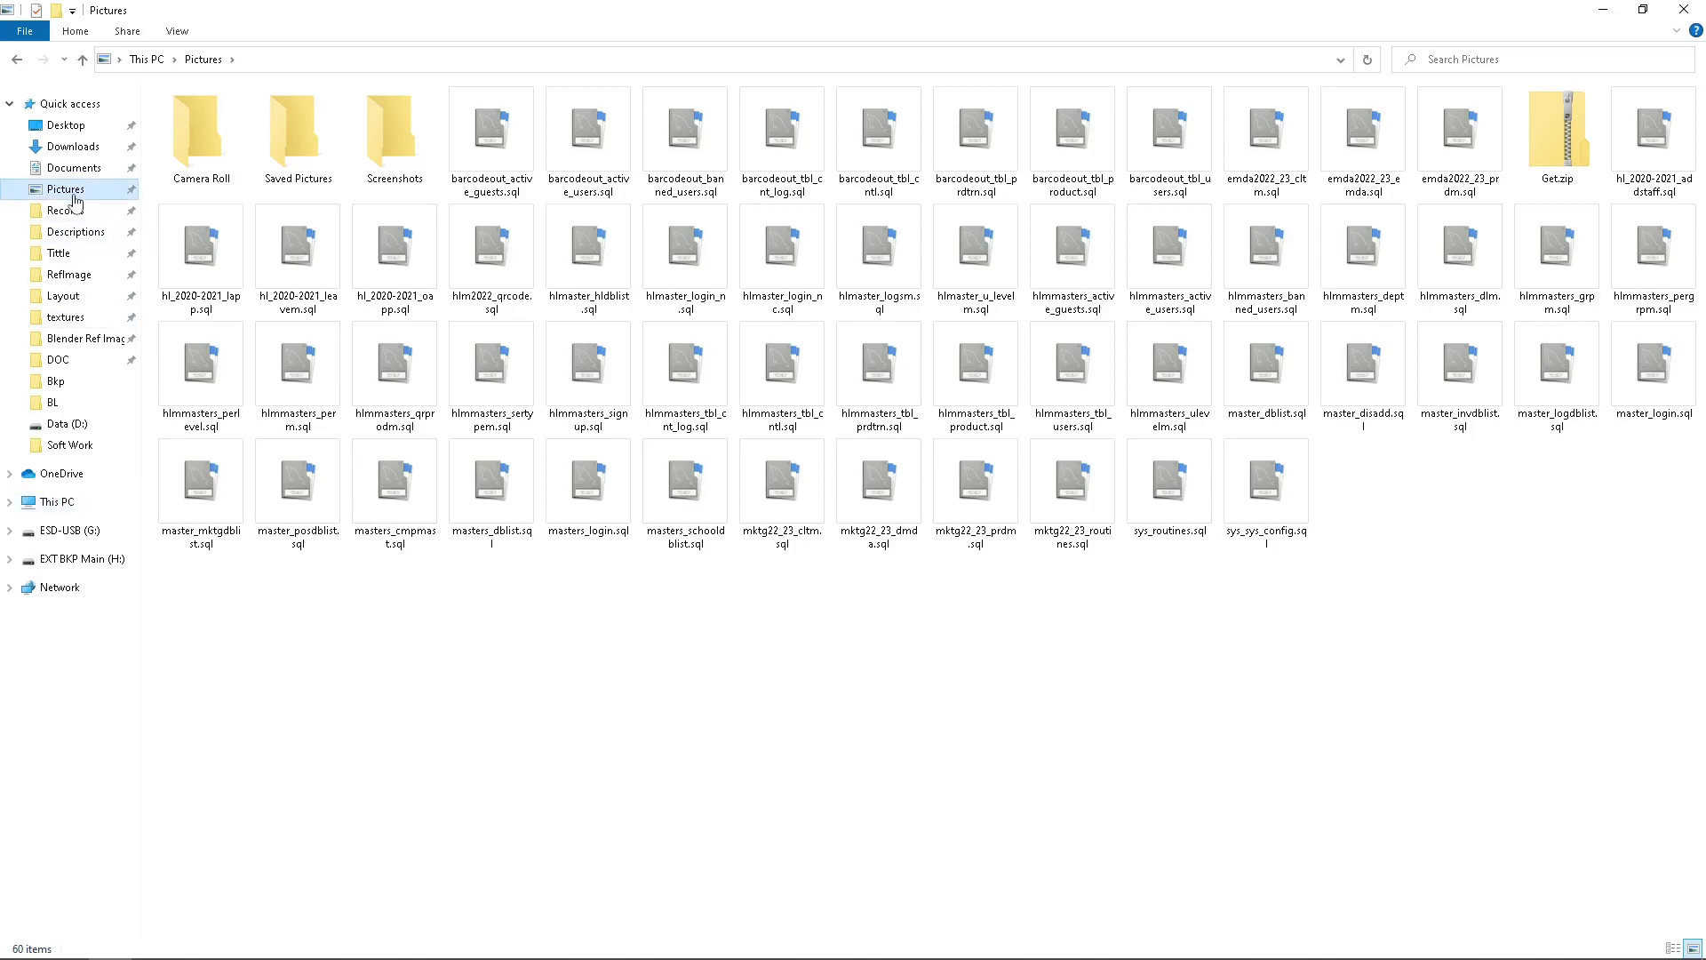
left_click(1685, 11)
key("super+e")
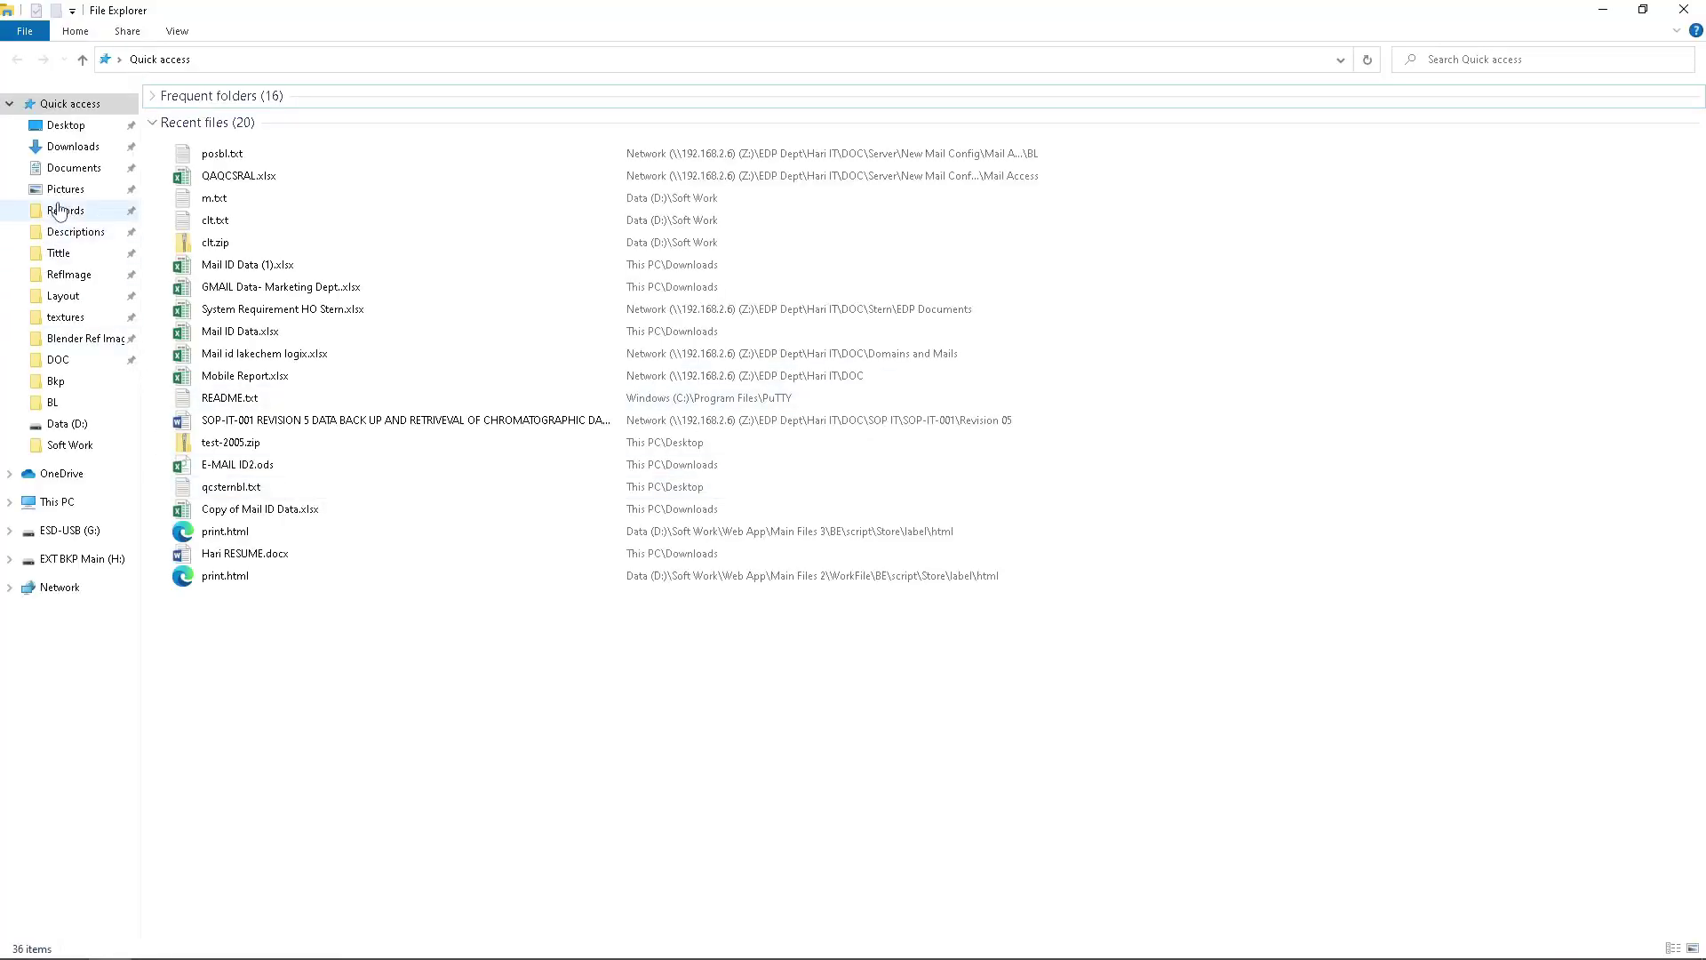
left_click(66, 189)
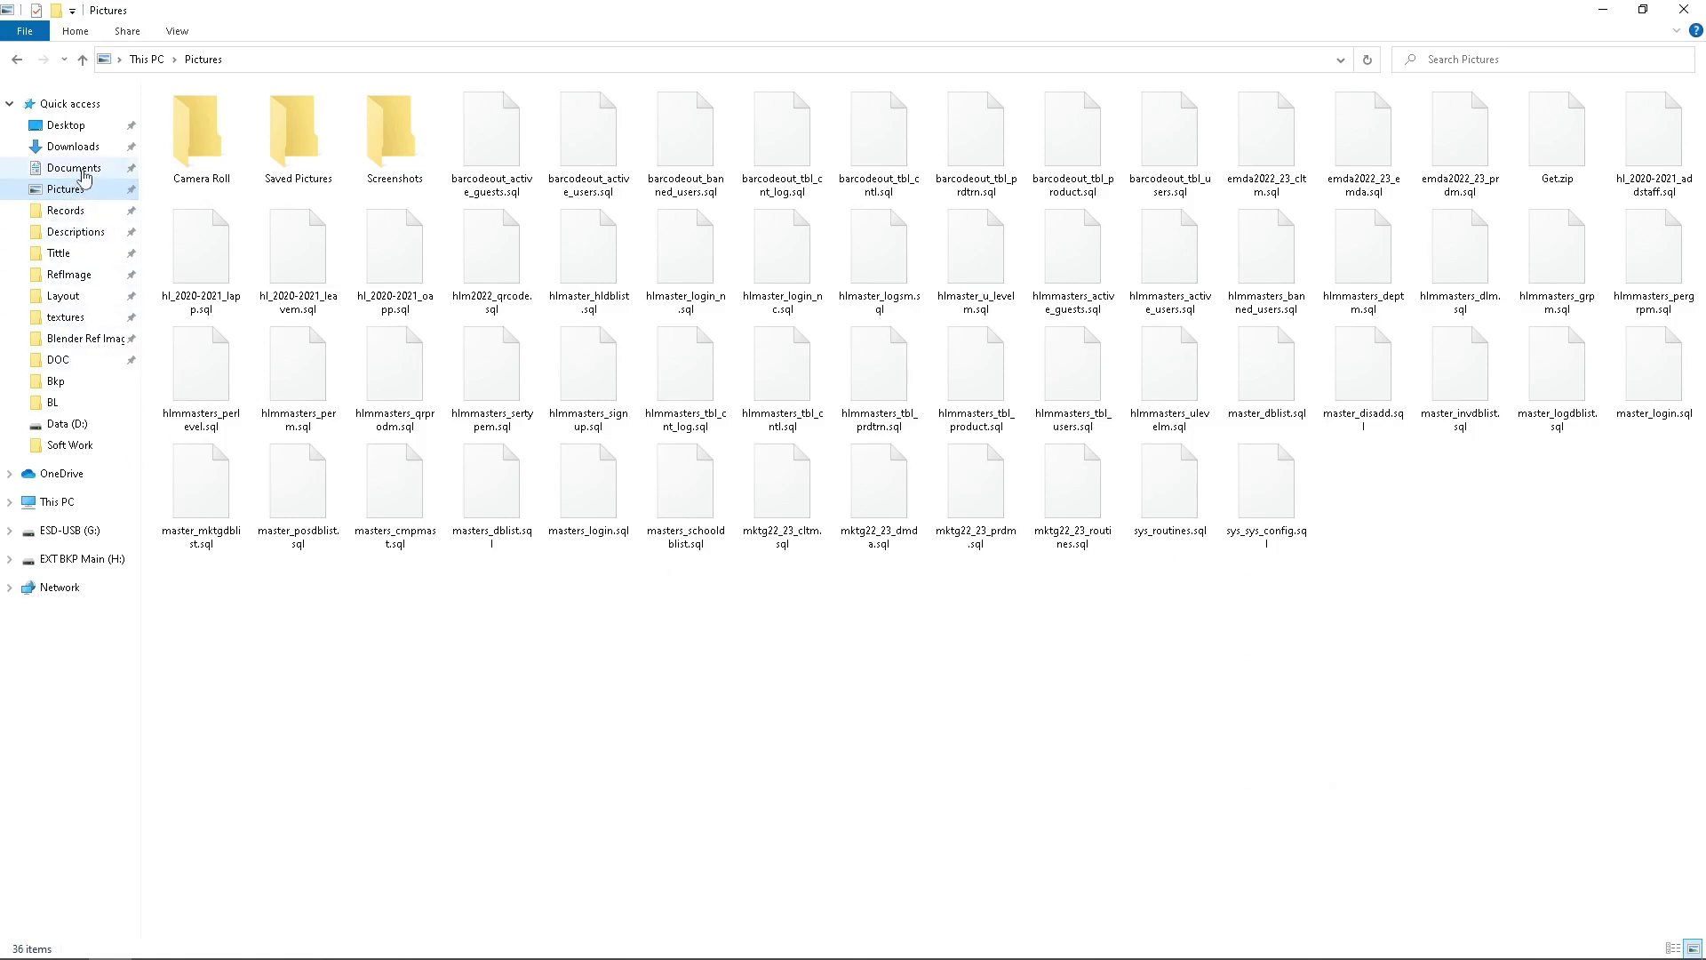
Step: Move billy-argel-font.zip into the Documents folder with TeraCopy and dismiss the TeraCopy update offer
left_click(74, 167)
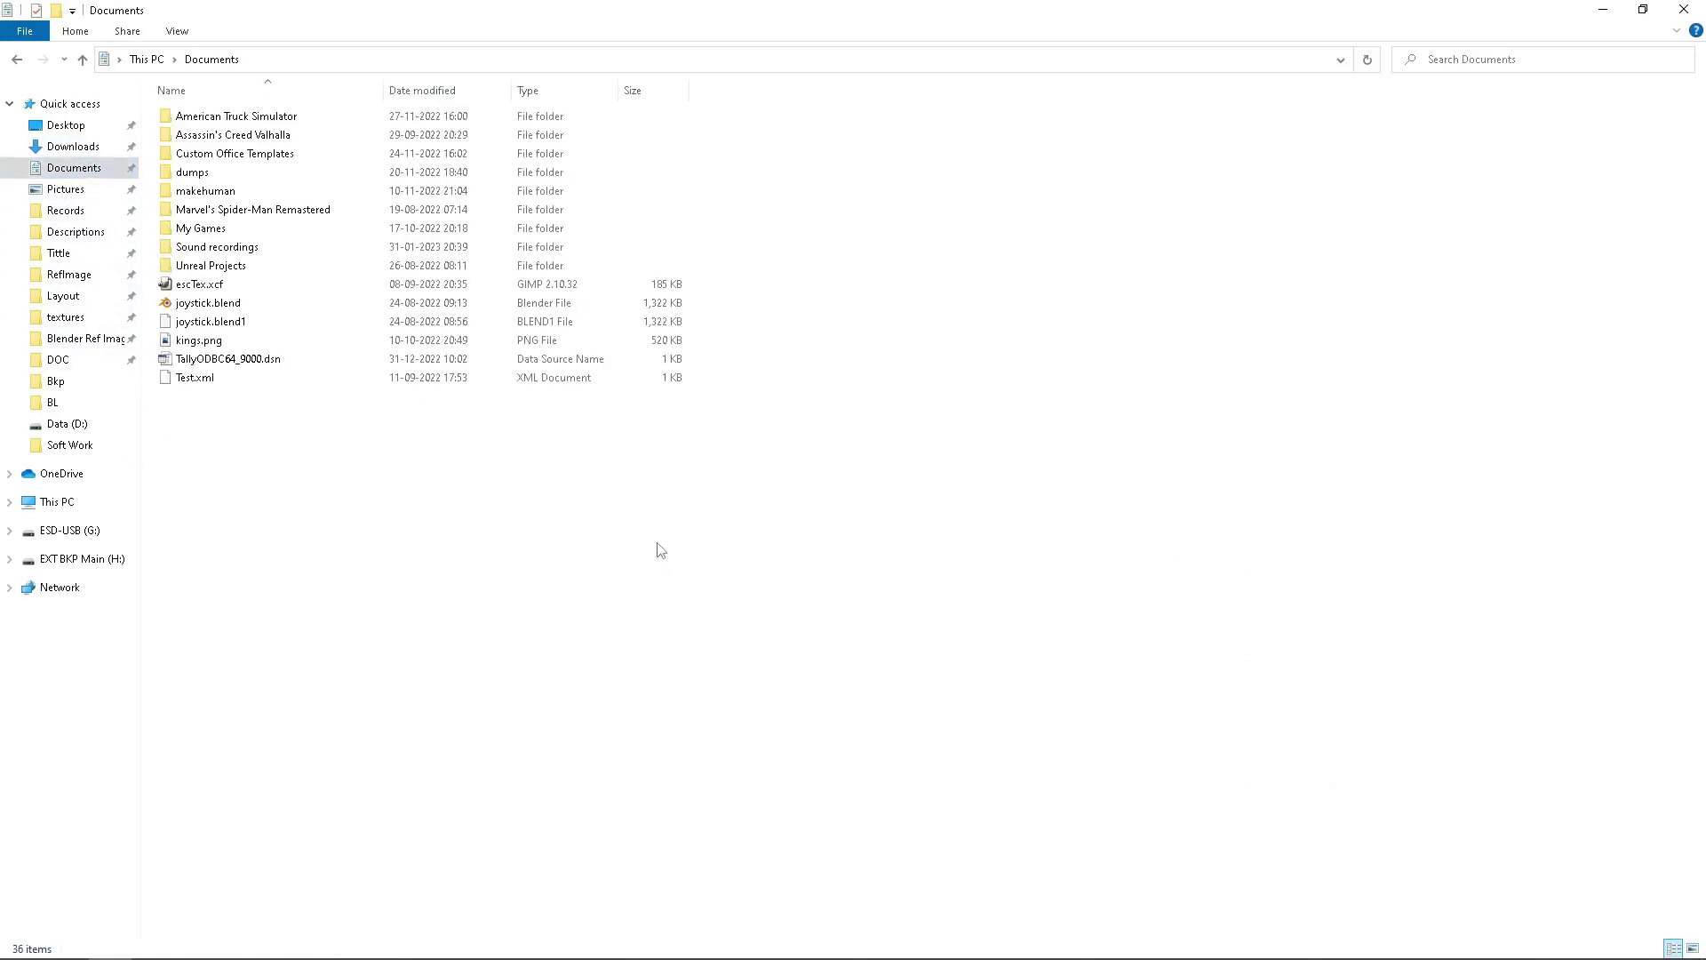
key("ctrl+v")
left_click(718, 733)
left_click(342, 639)
left_click(291, 557)
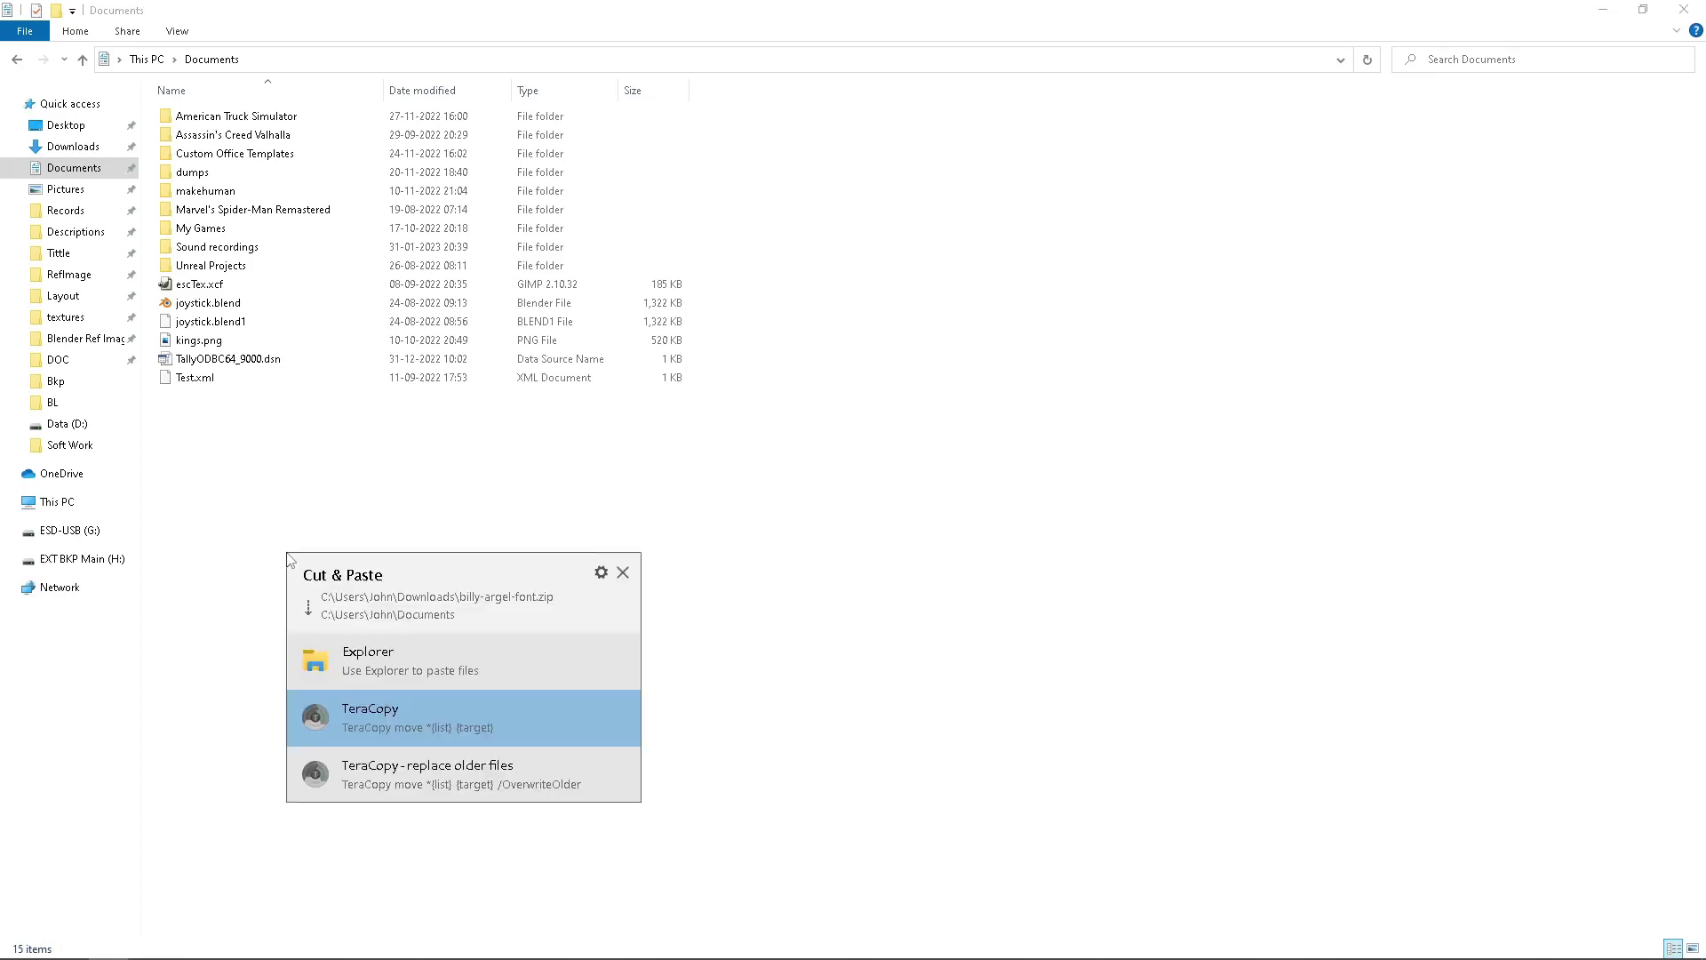
left_click(410, 716)
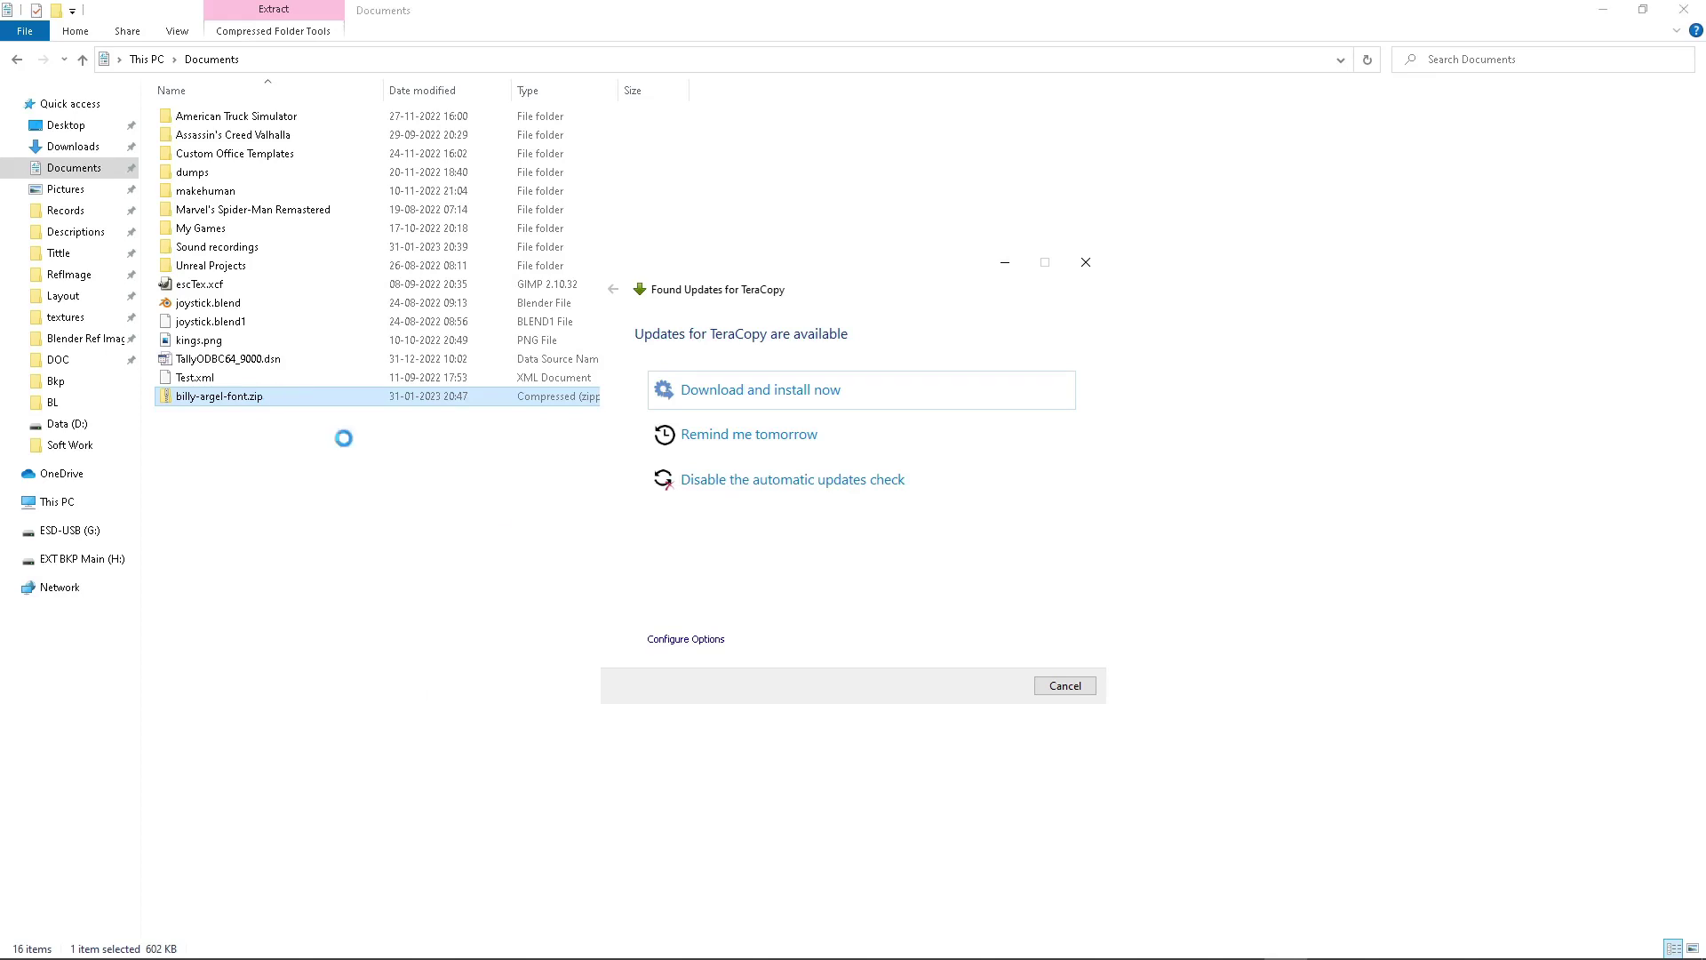
left_click(1066, 685)
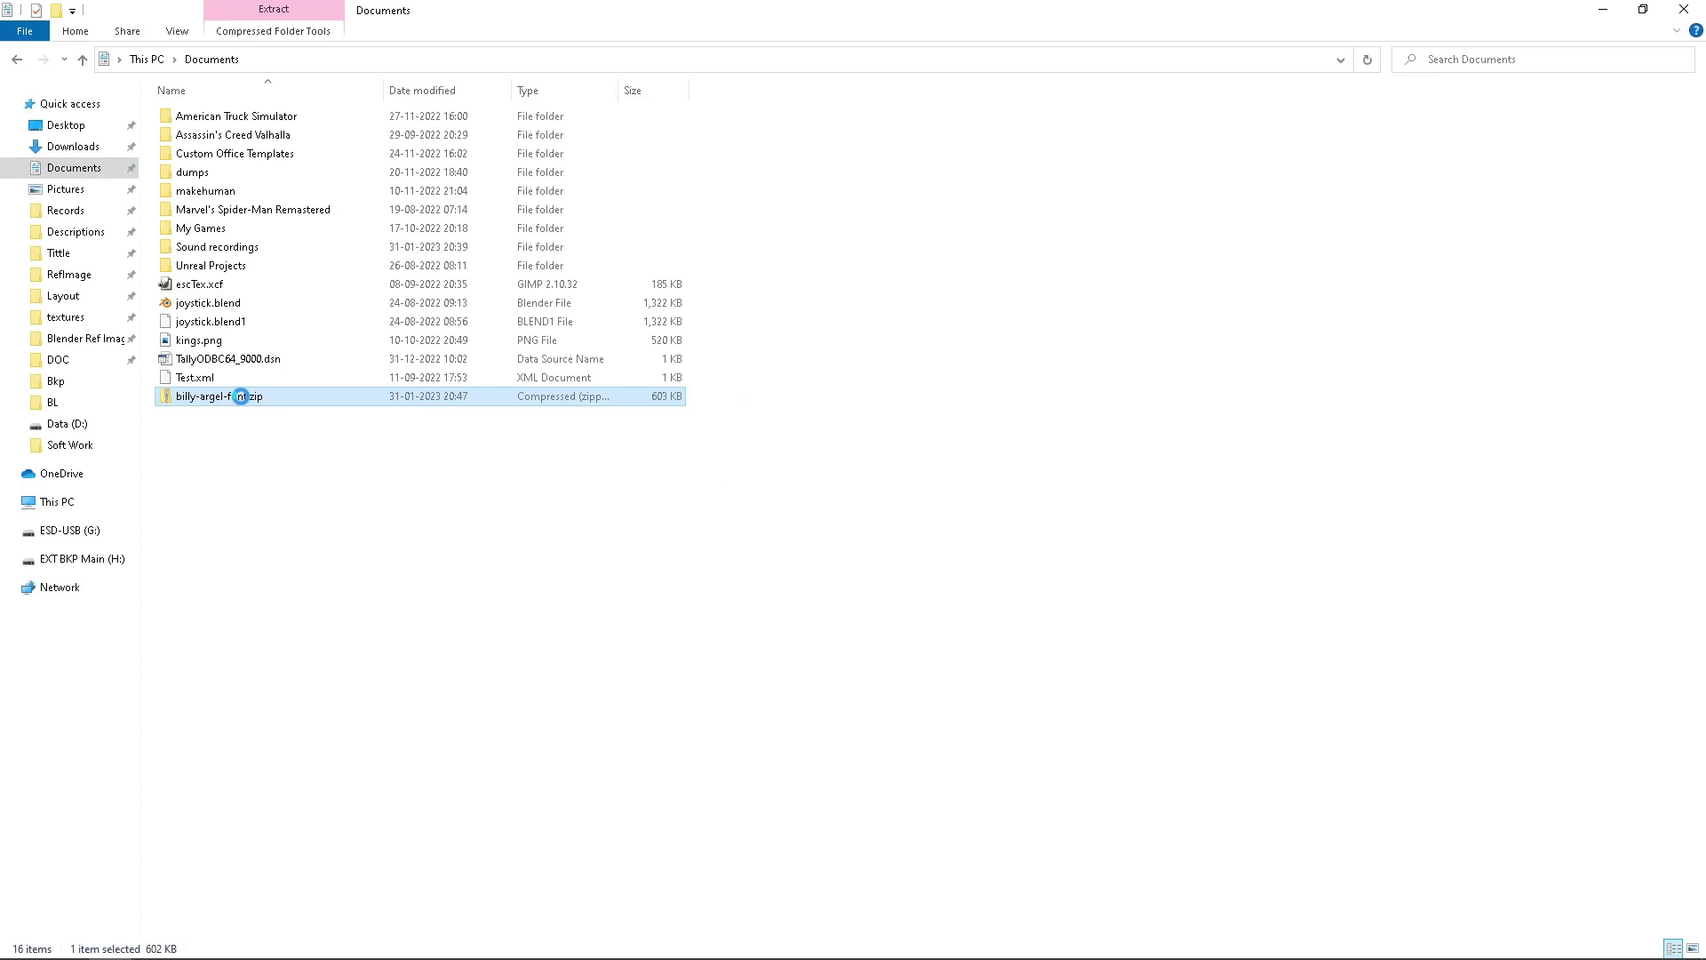
Step: Extract billy-argel-font.zip in place with 7-Zip and open the extracted billy_argel_font_regular folder
right_click(242, 396)
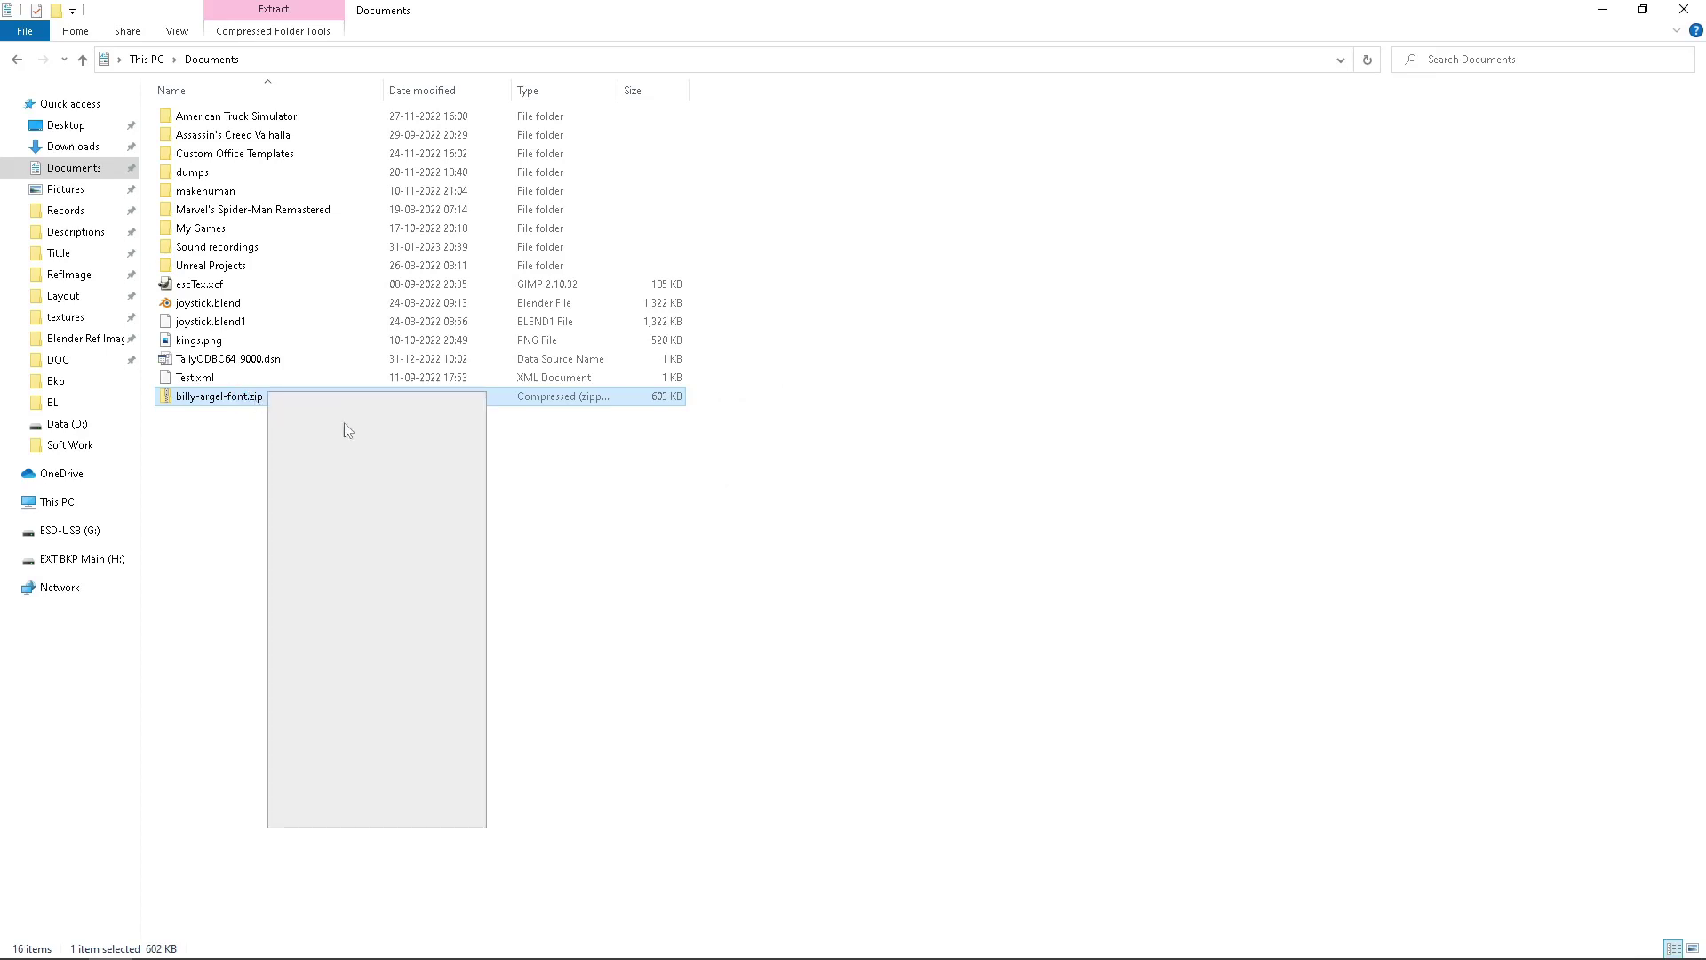
mouse_move(382, 489)
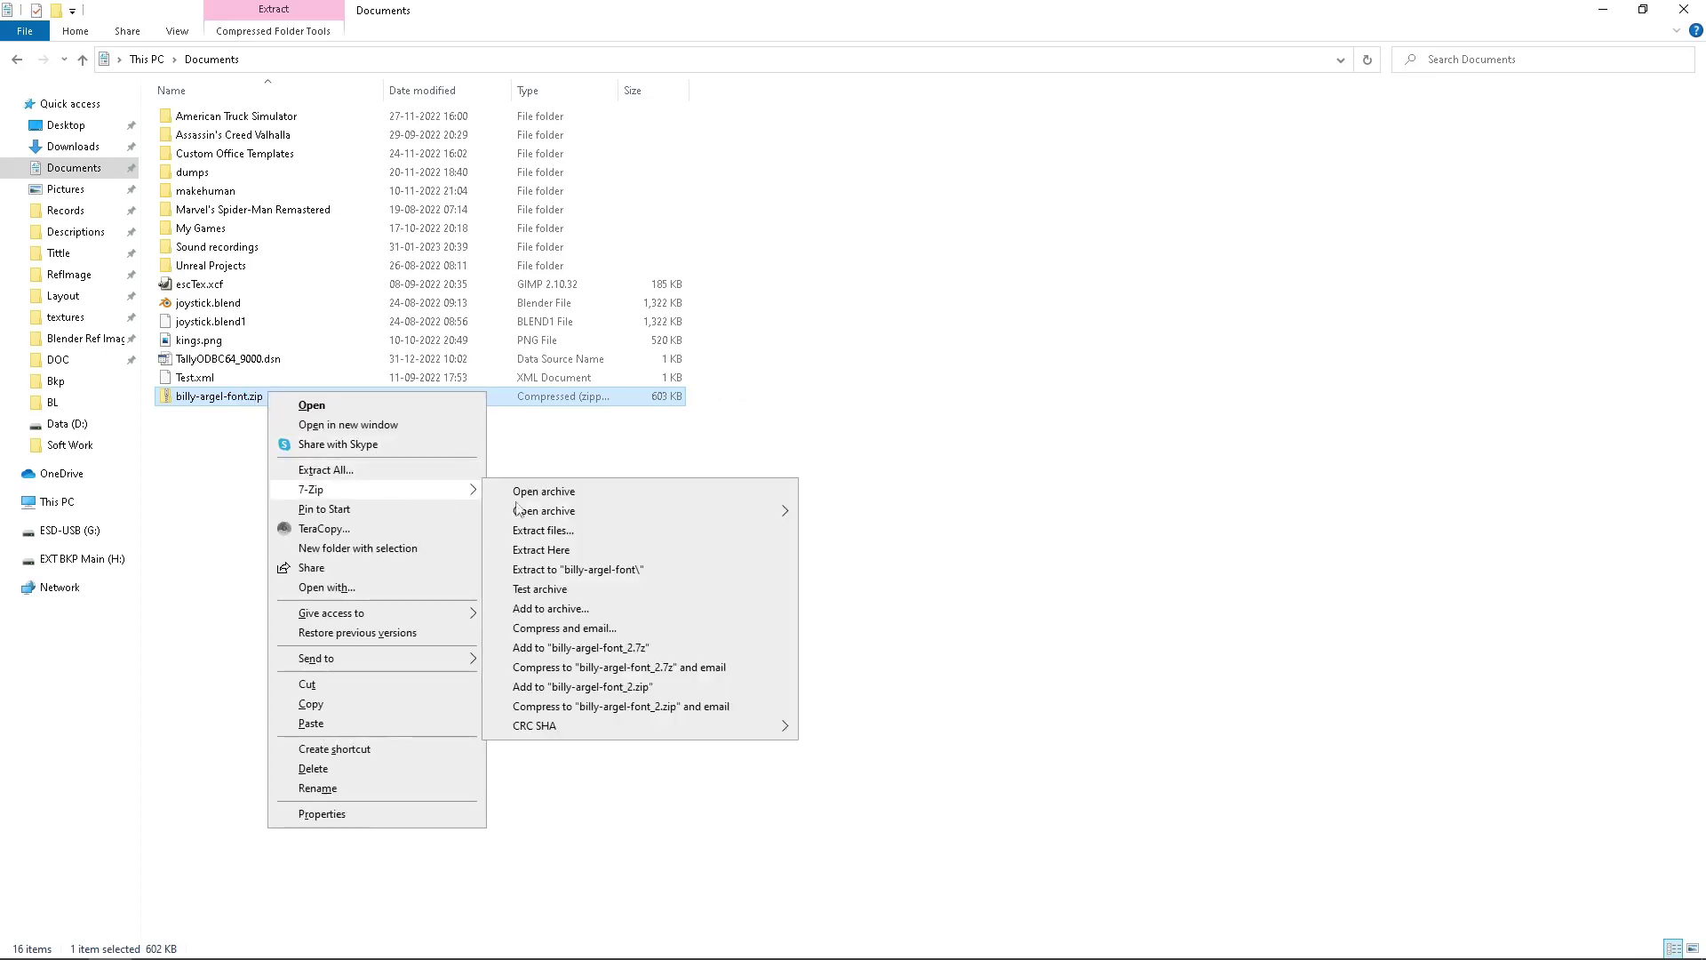
left_click(579, 555)
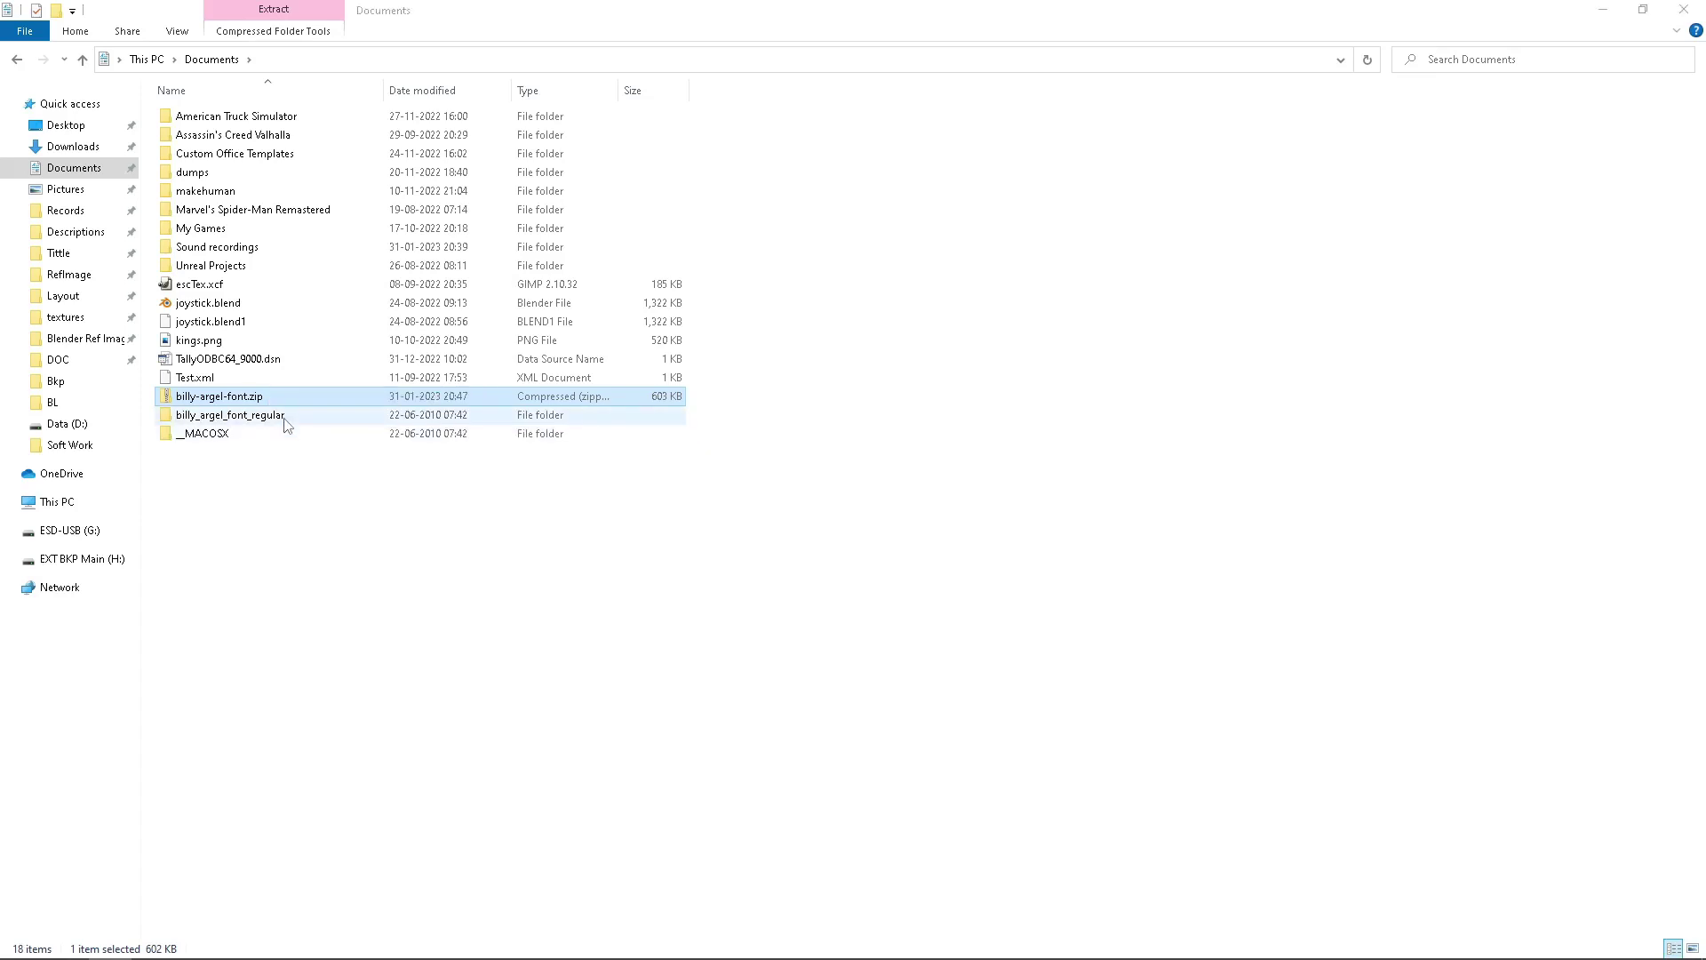
double_click(286, 416)
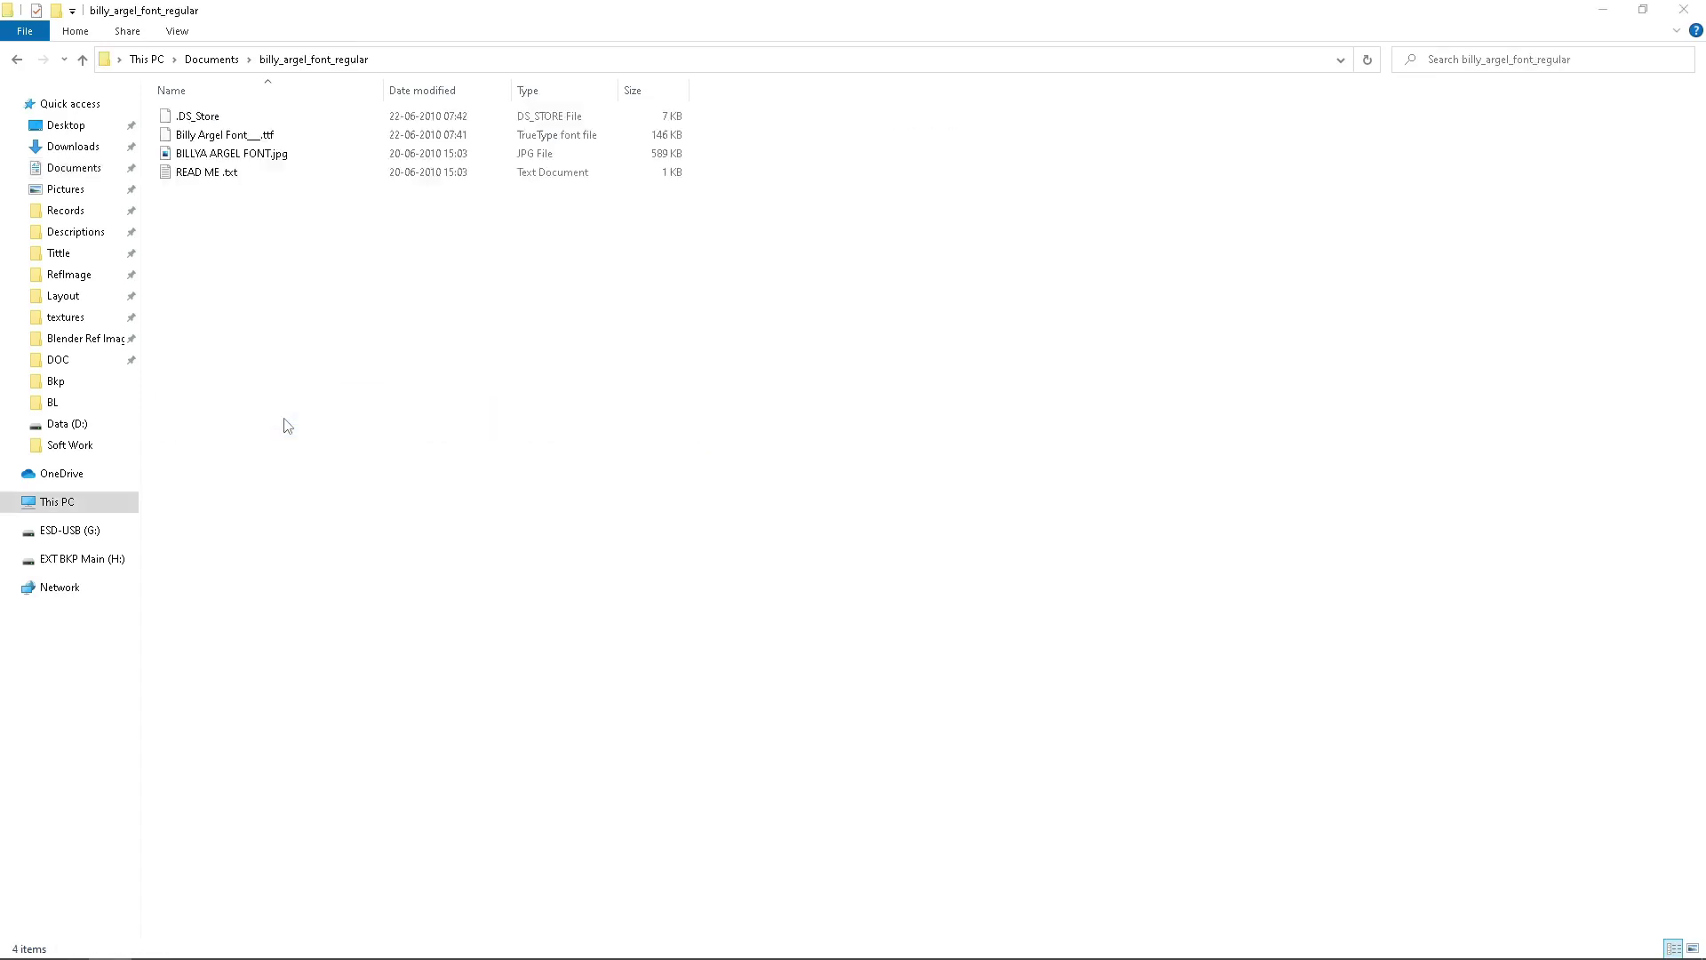
left_click(286, 142)
left_click(346, 393)
Step: Switch to Blender, add a Text object at the world origin, and view it from the top
key("alt+Tab")
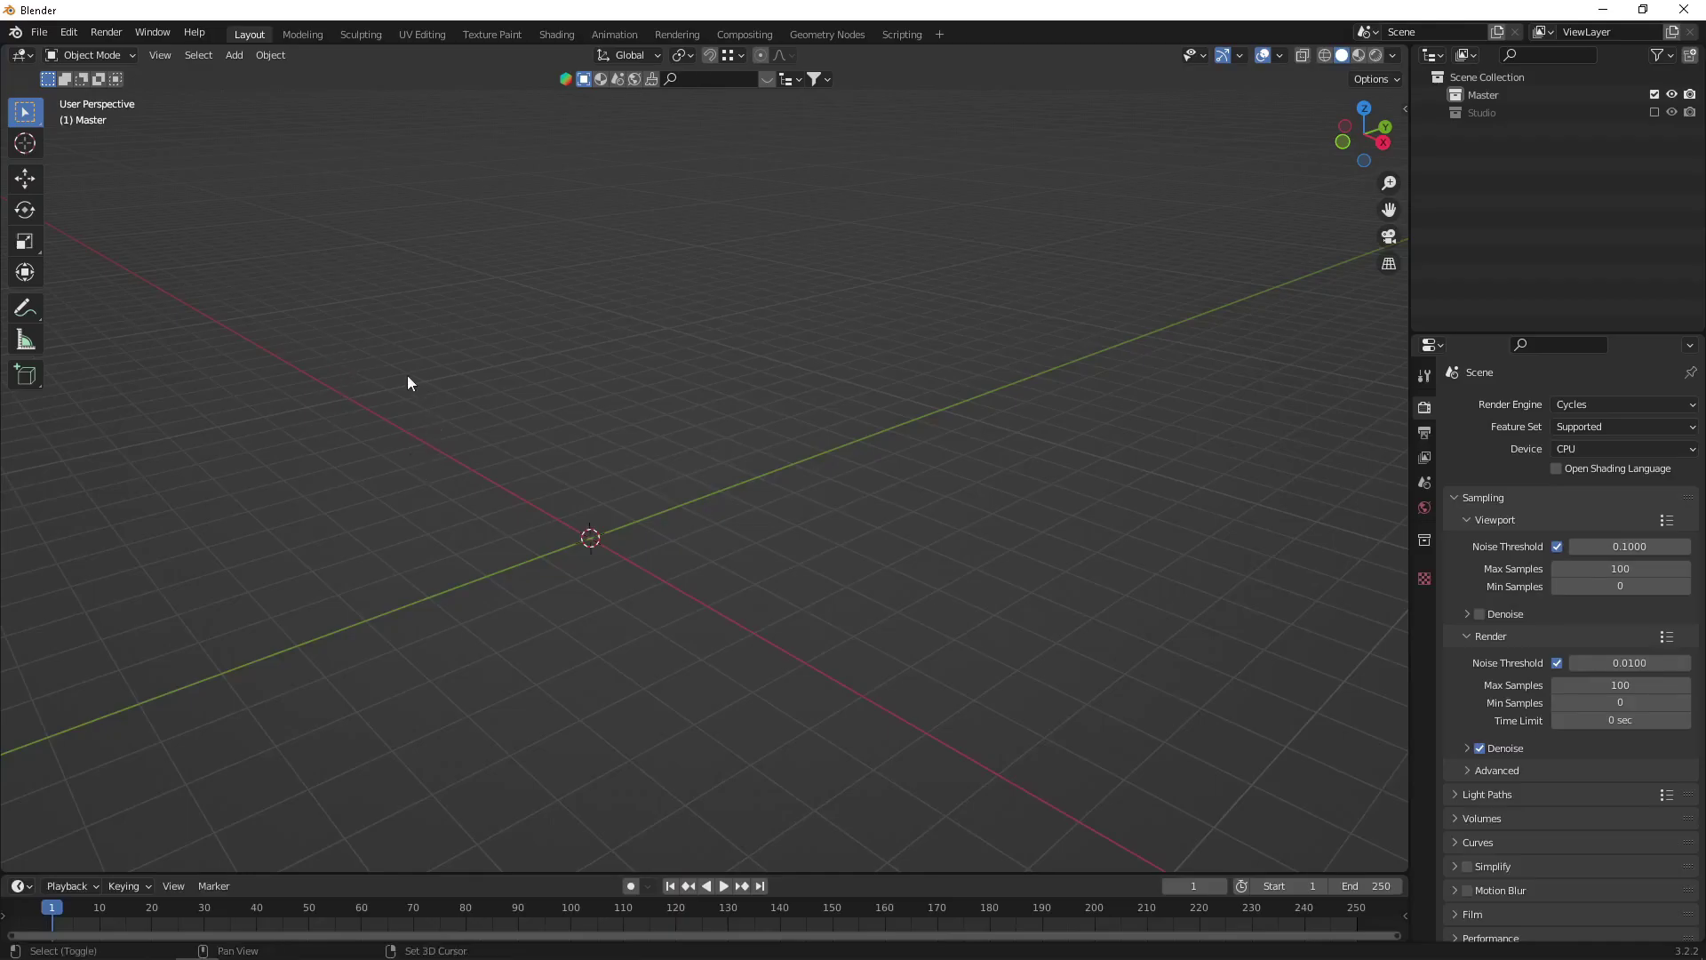
key("shift+a")
mouse_move(402, 360)
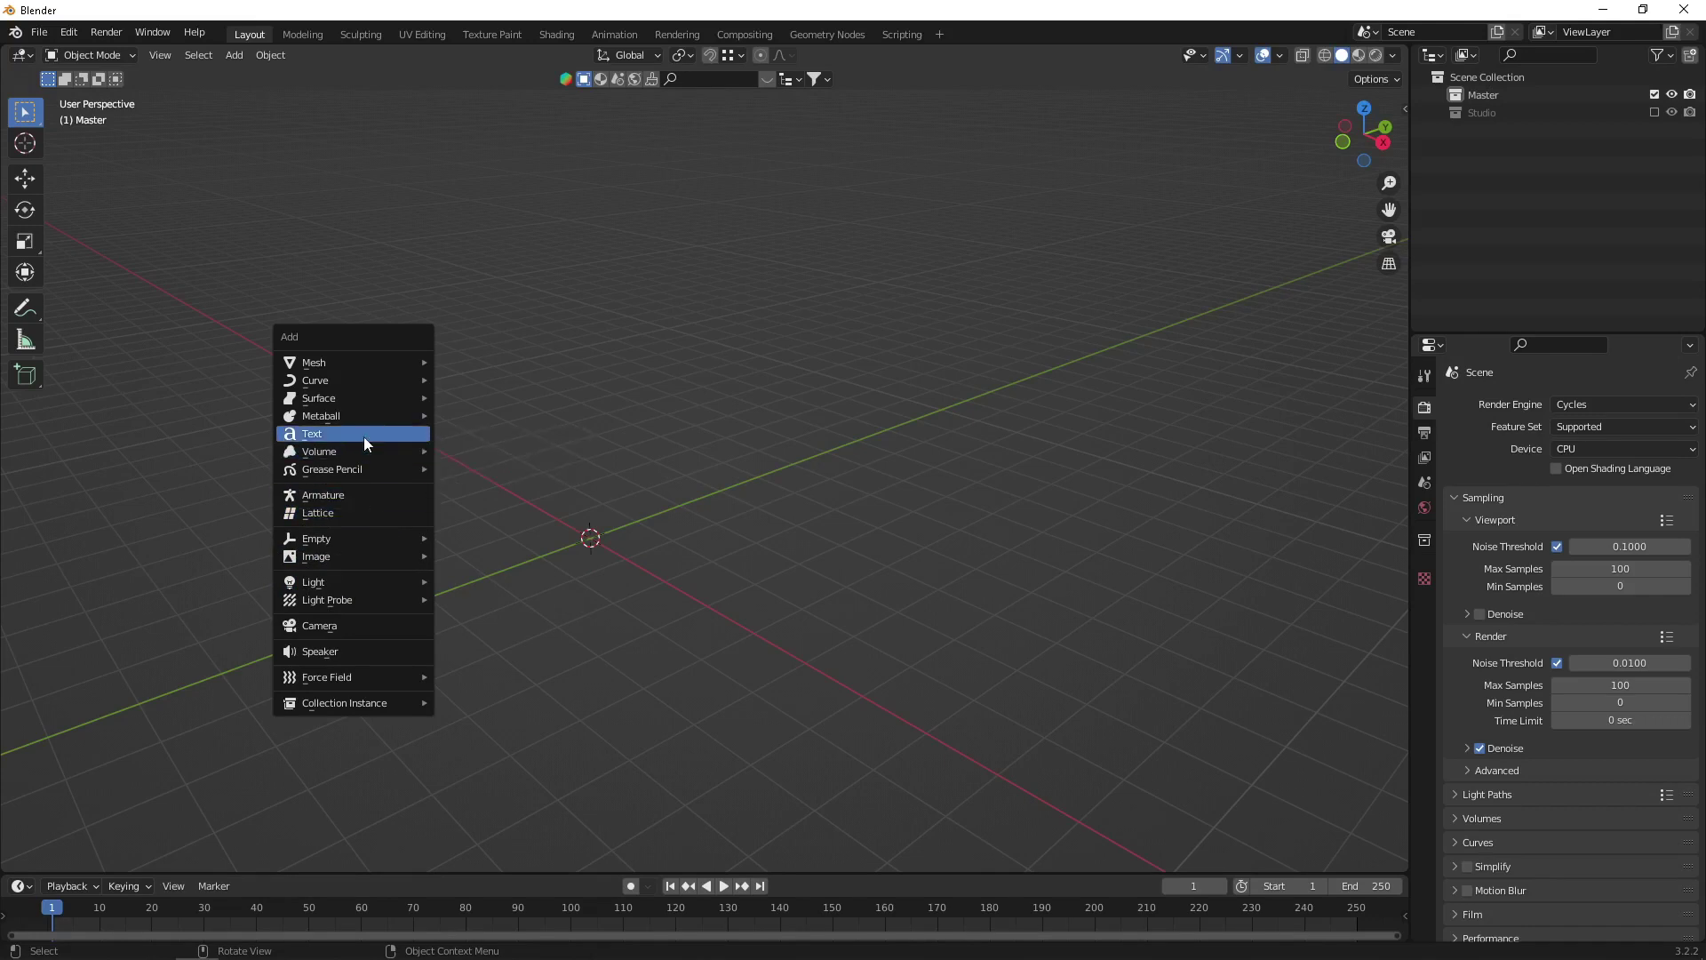
key("Return")
key("KP_7")
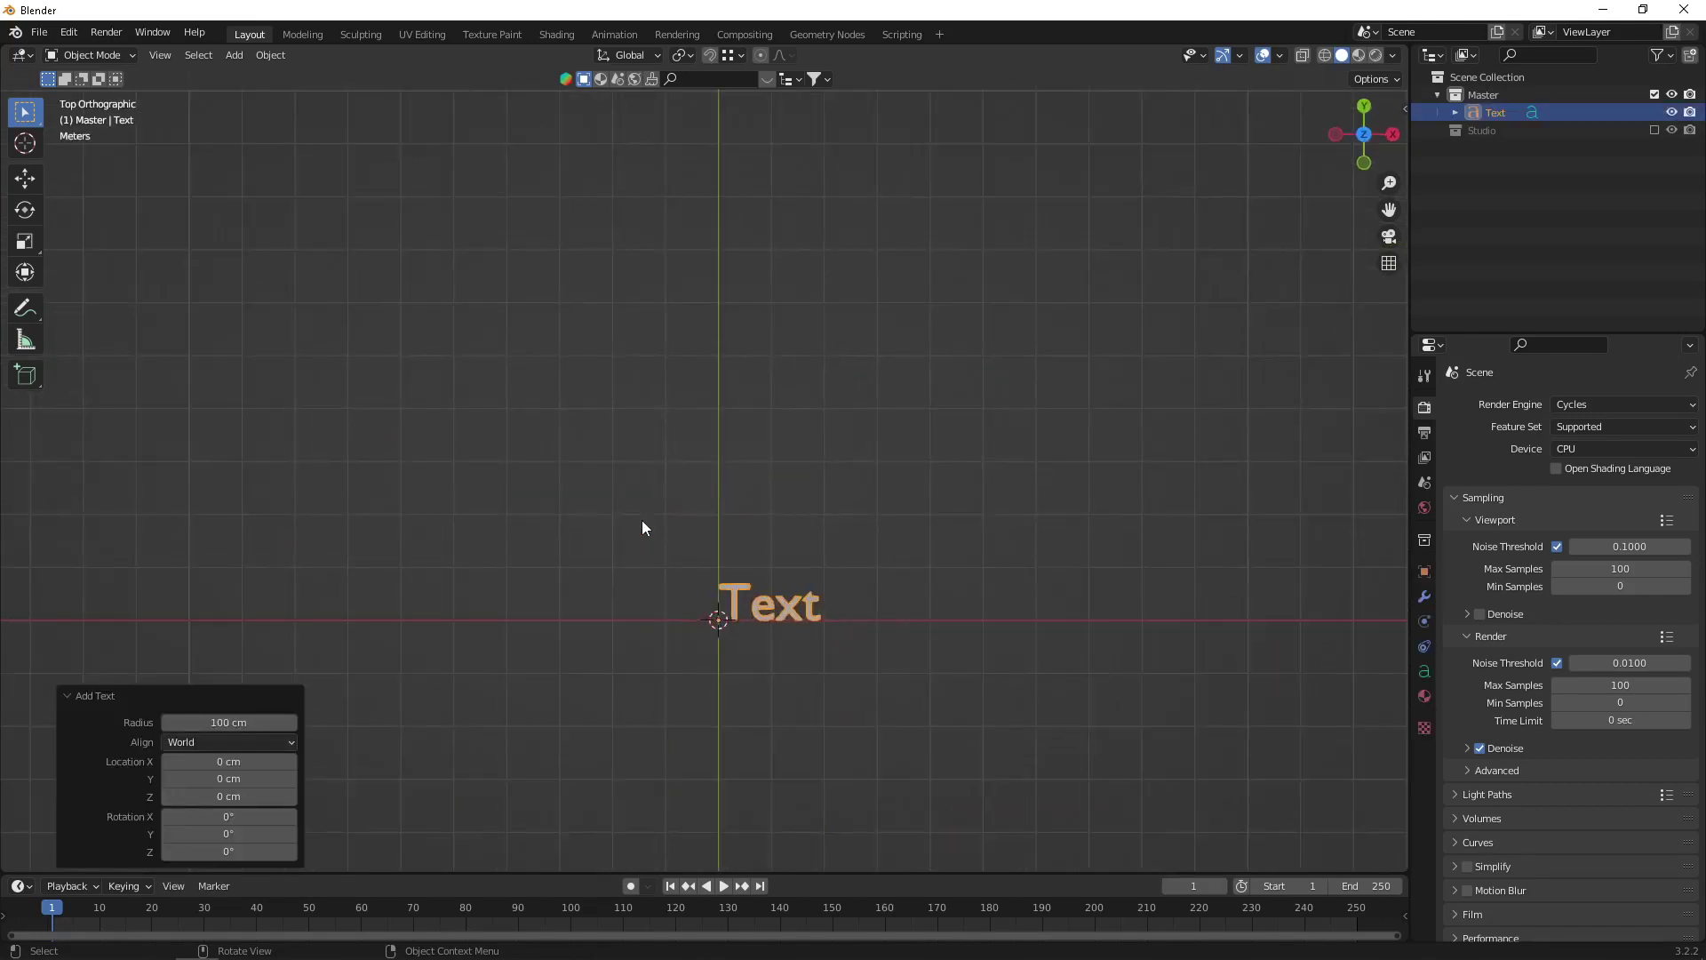
Step: Replace the text object's default wording with "Varisu" in Edit Mode
key("Tab")
scroll(1032, 610, "up", 3)
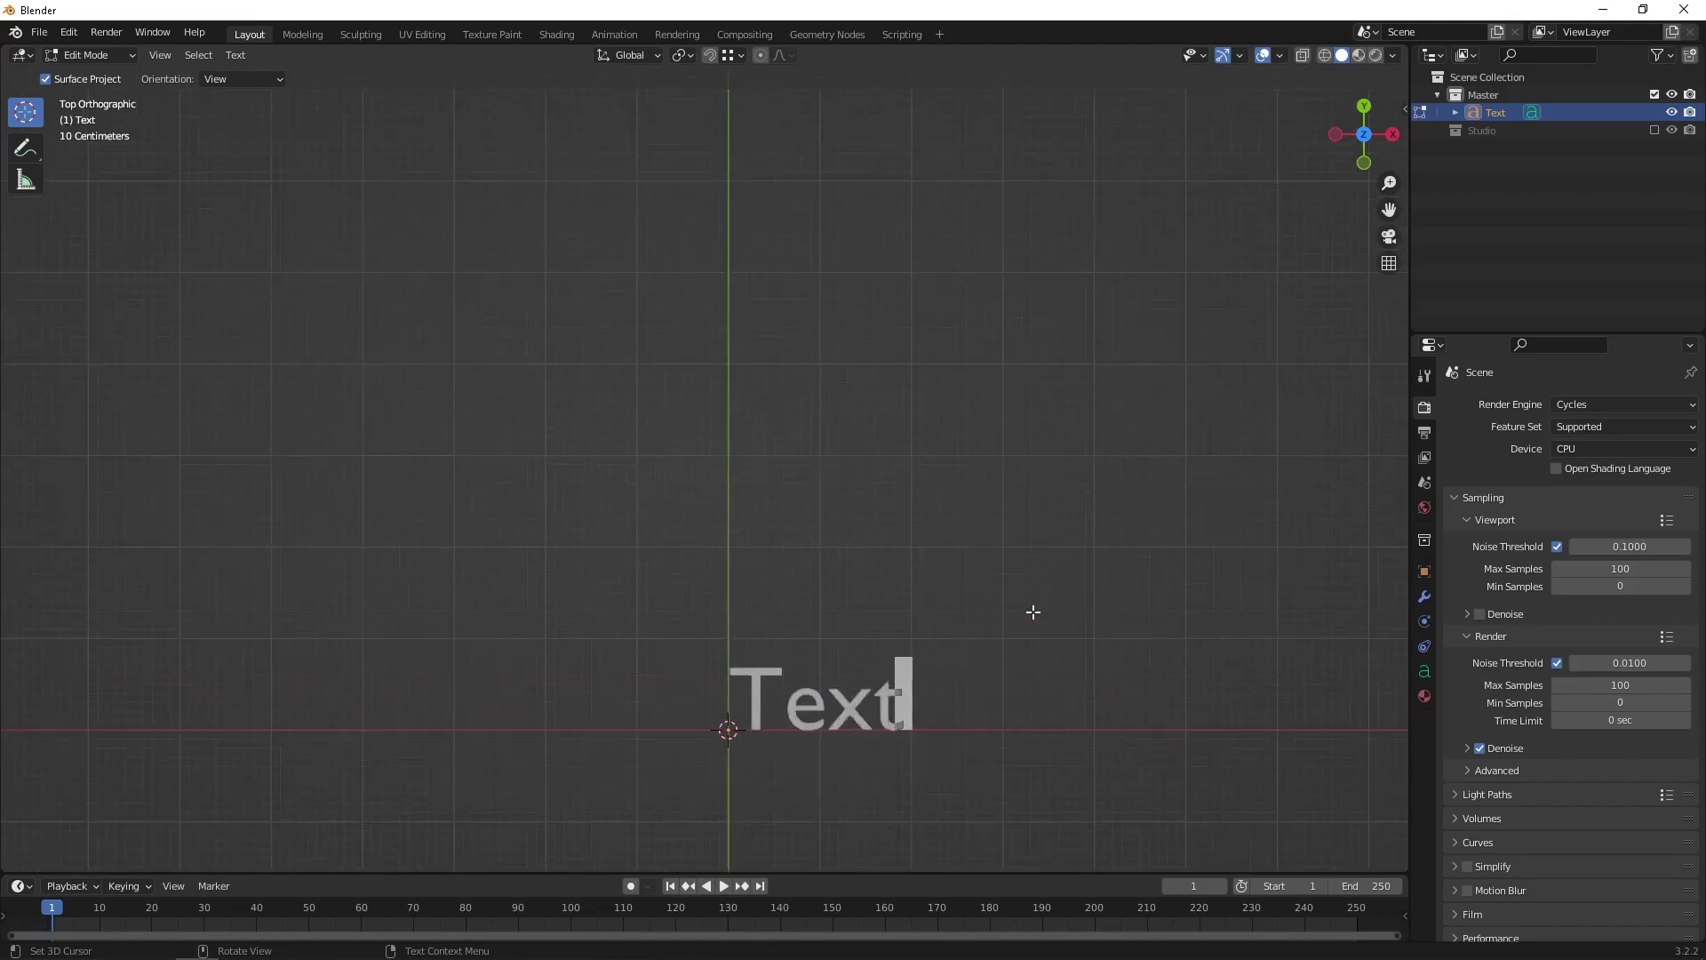
key("ctrl+a")
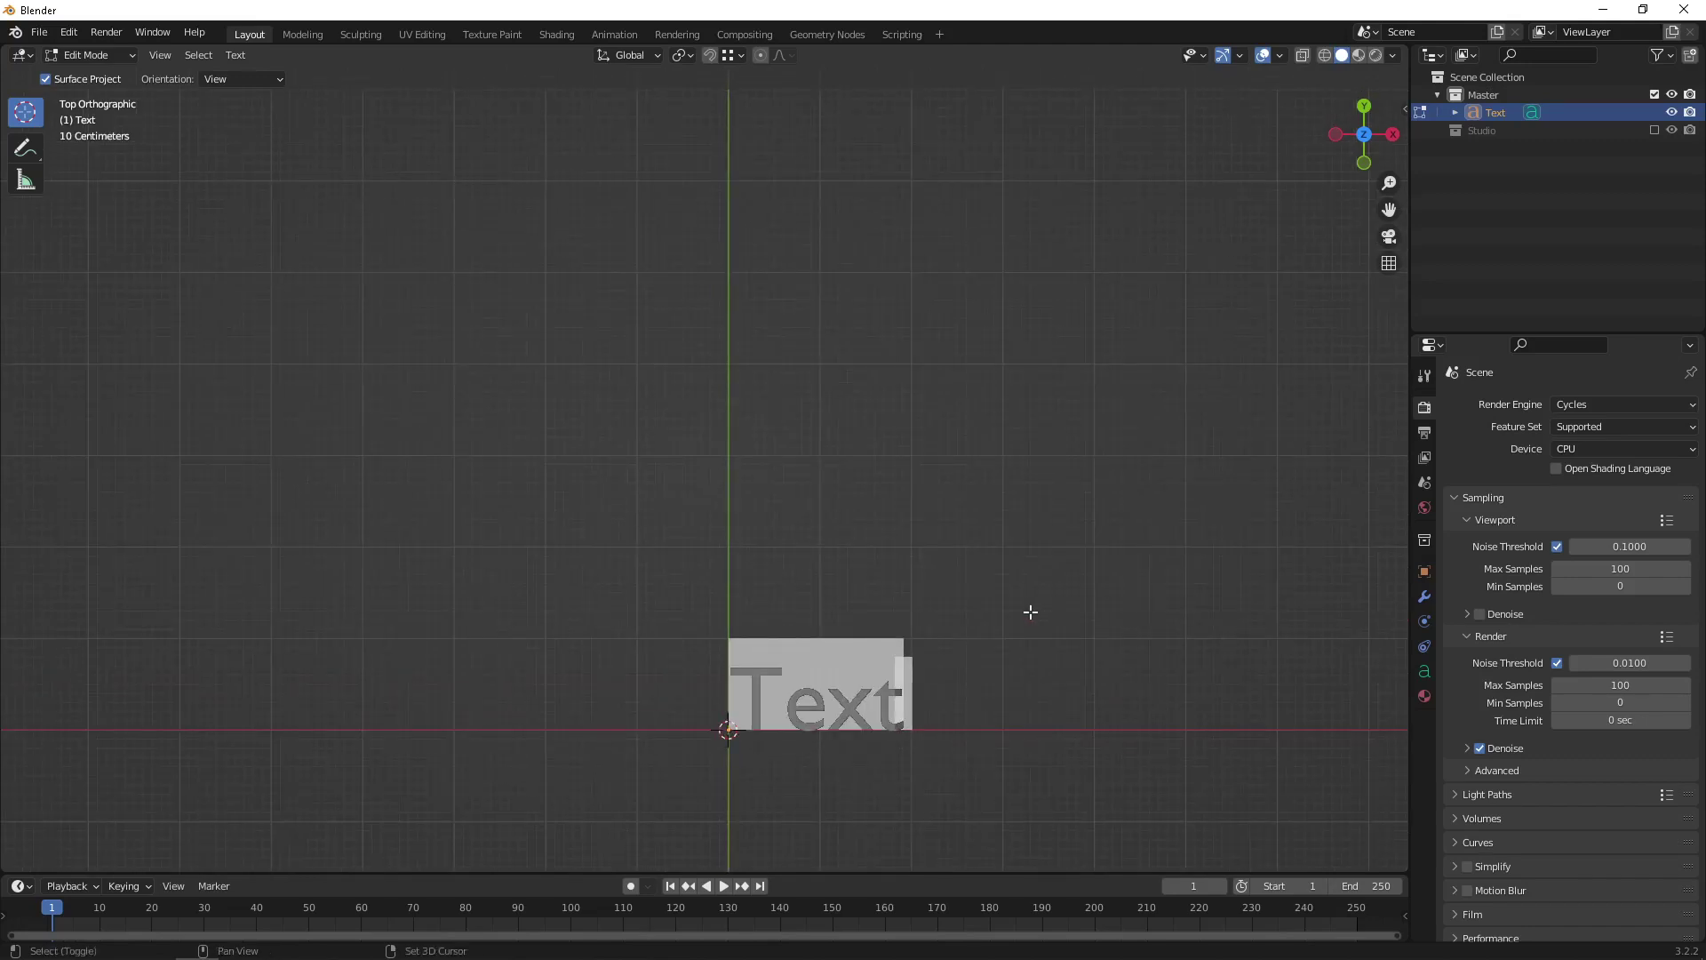
type("Varosu")
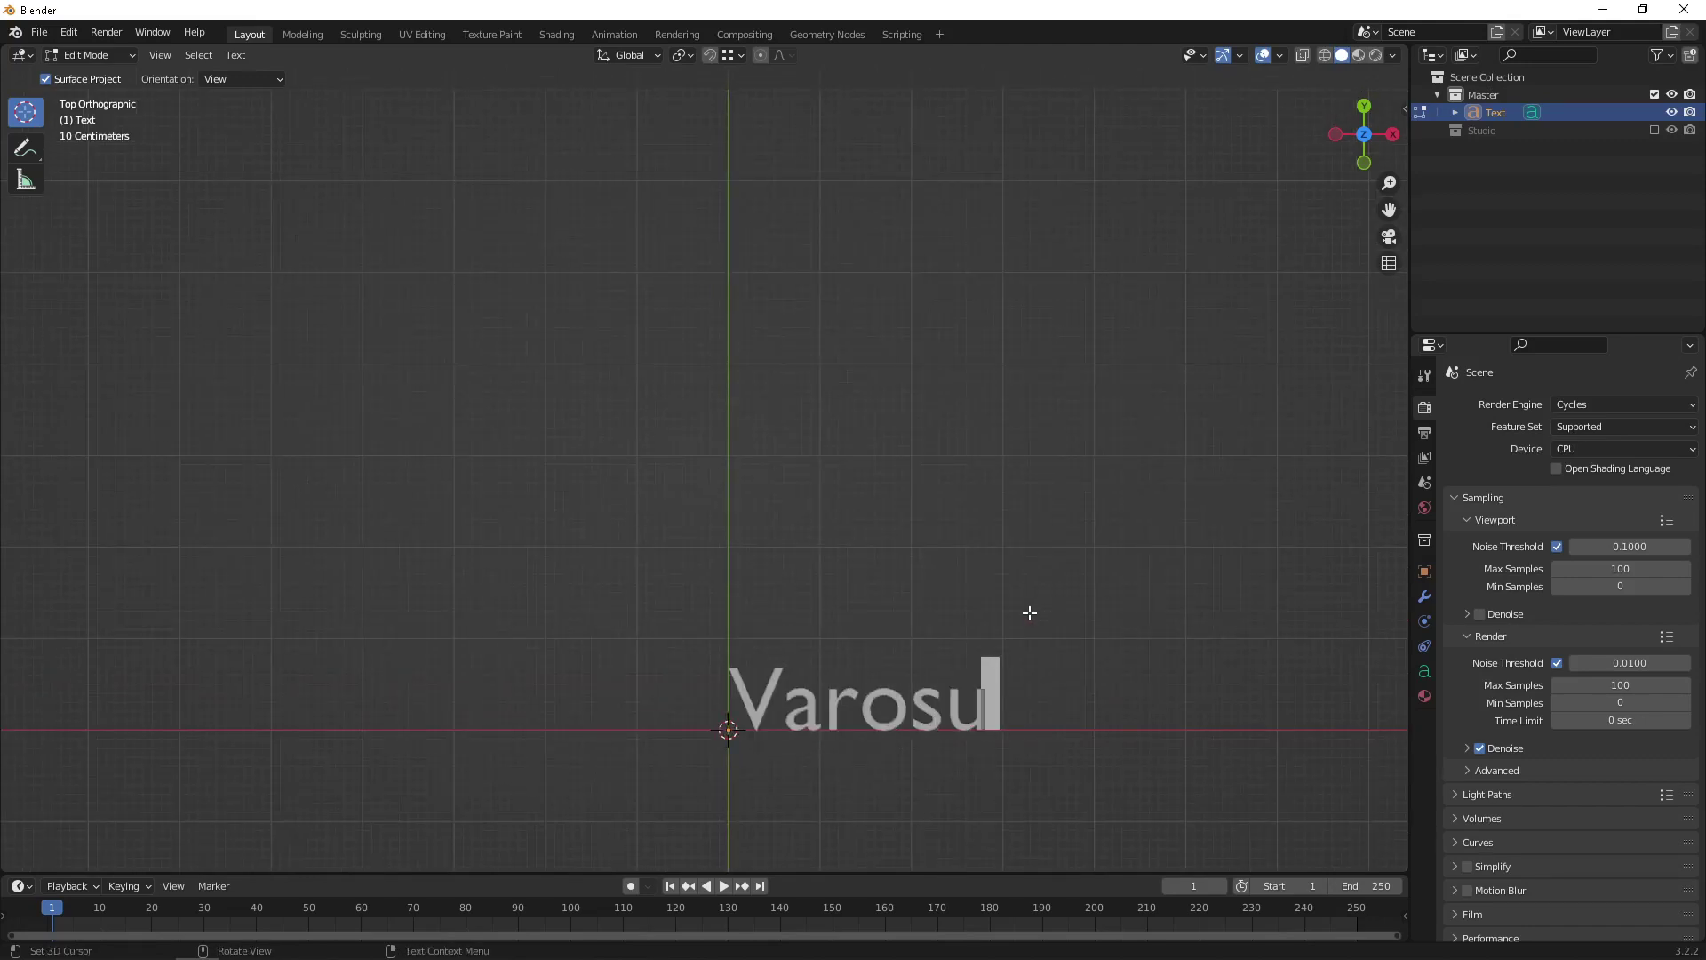
key("BackSpace")
key("BackSpace")
key("BackSpace")
type("isu")
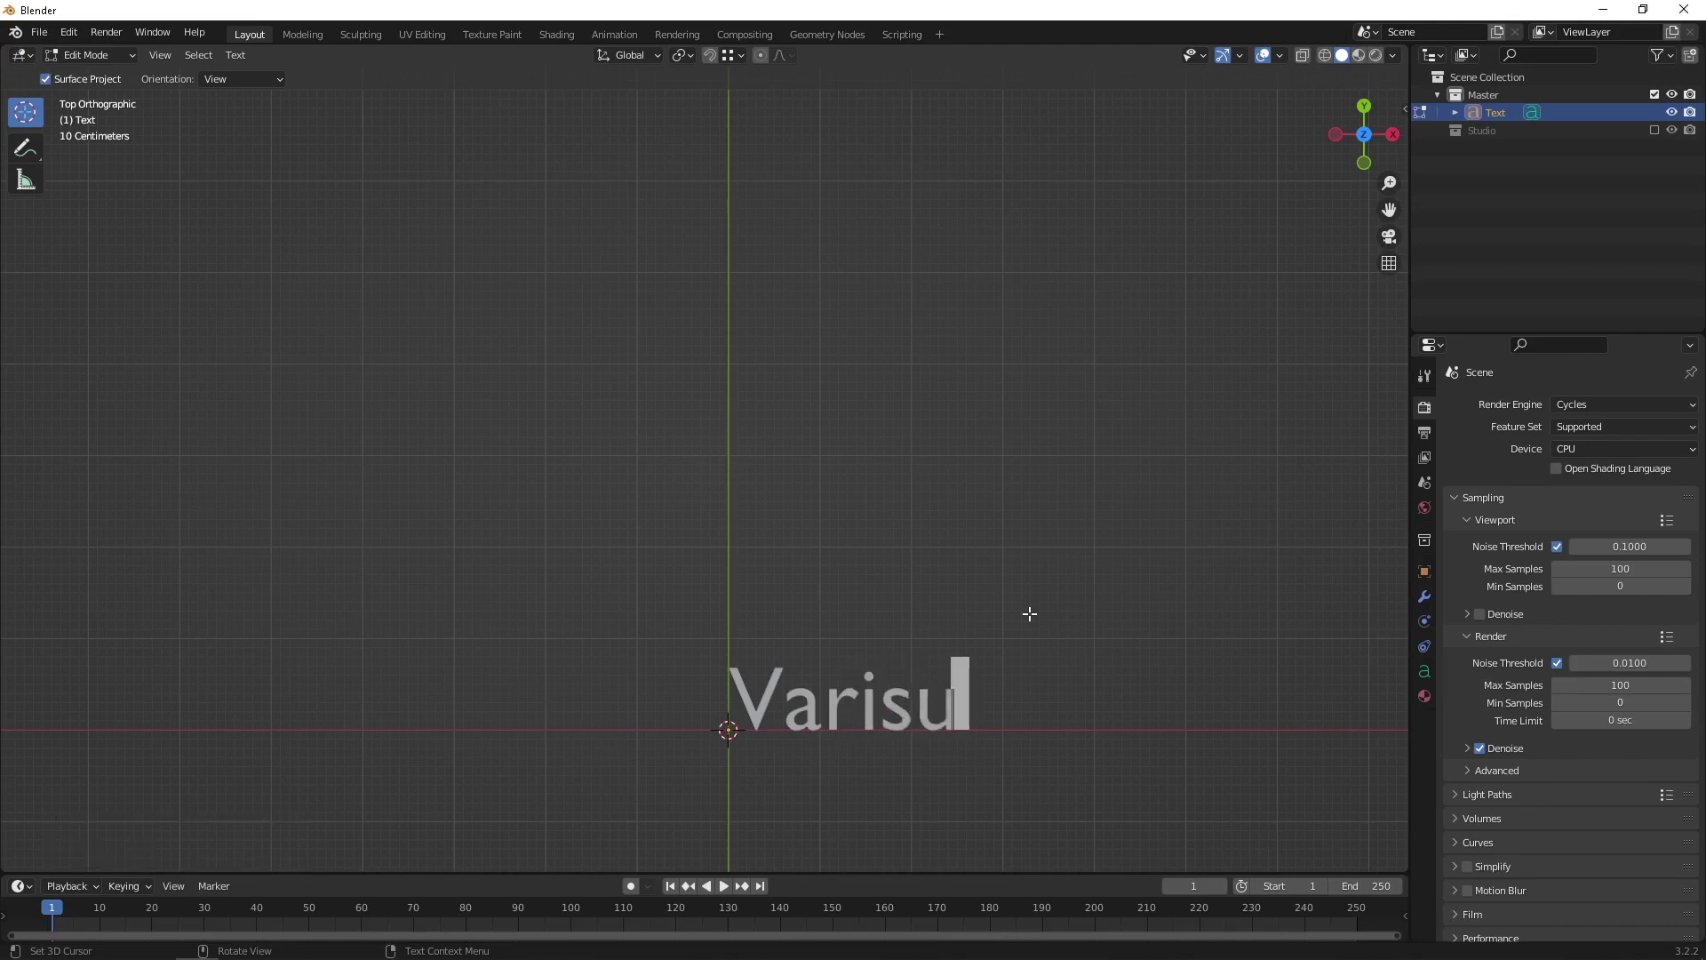
Step: Select the whole word and load Billy Argel Font___.ttf from Documents\billy_argel_font_regular as its regular font
key("shift+Home")
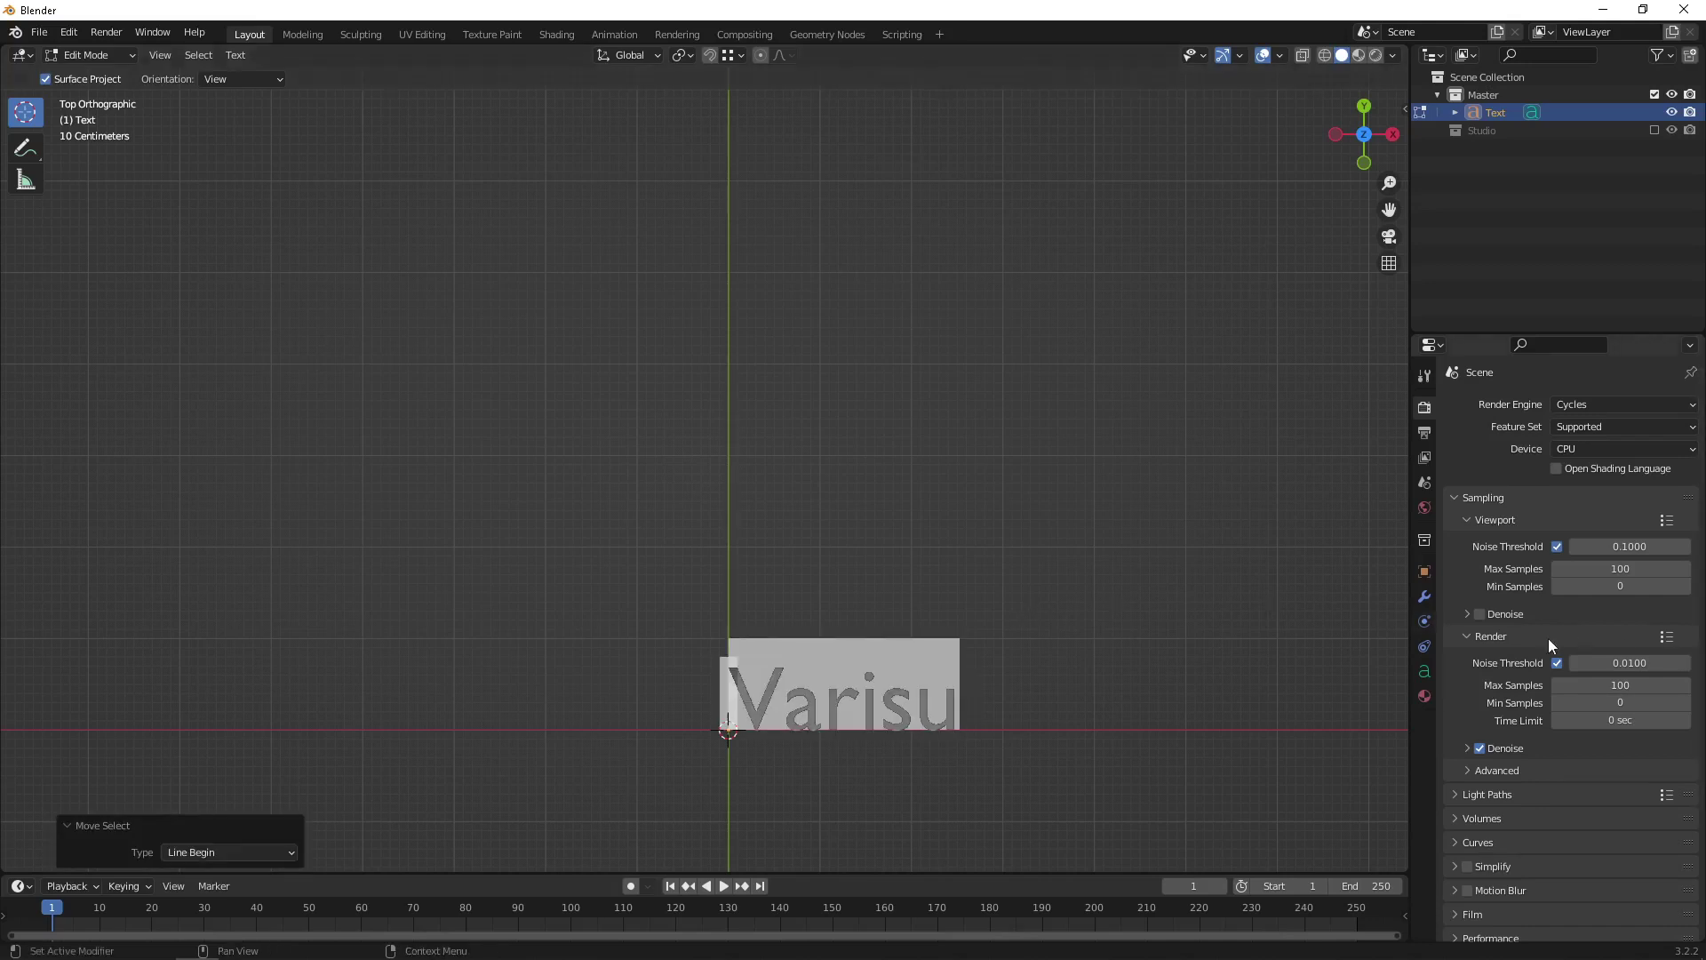
left_click(1424, 673)
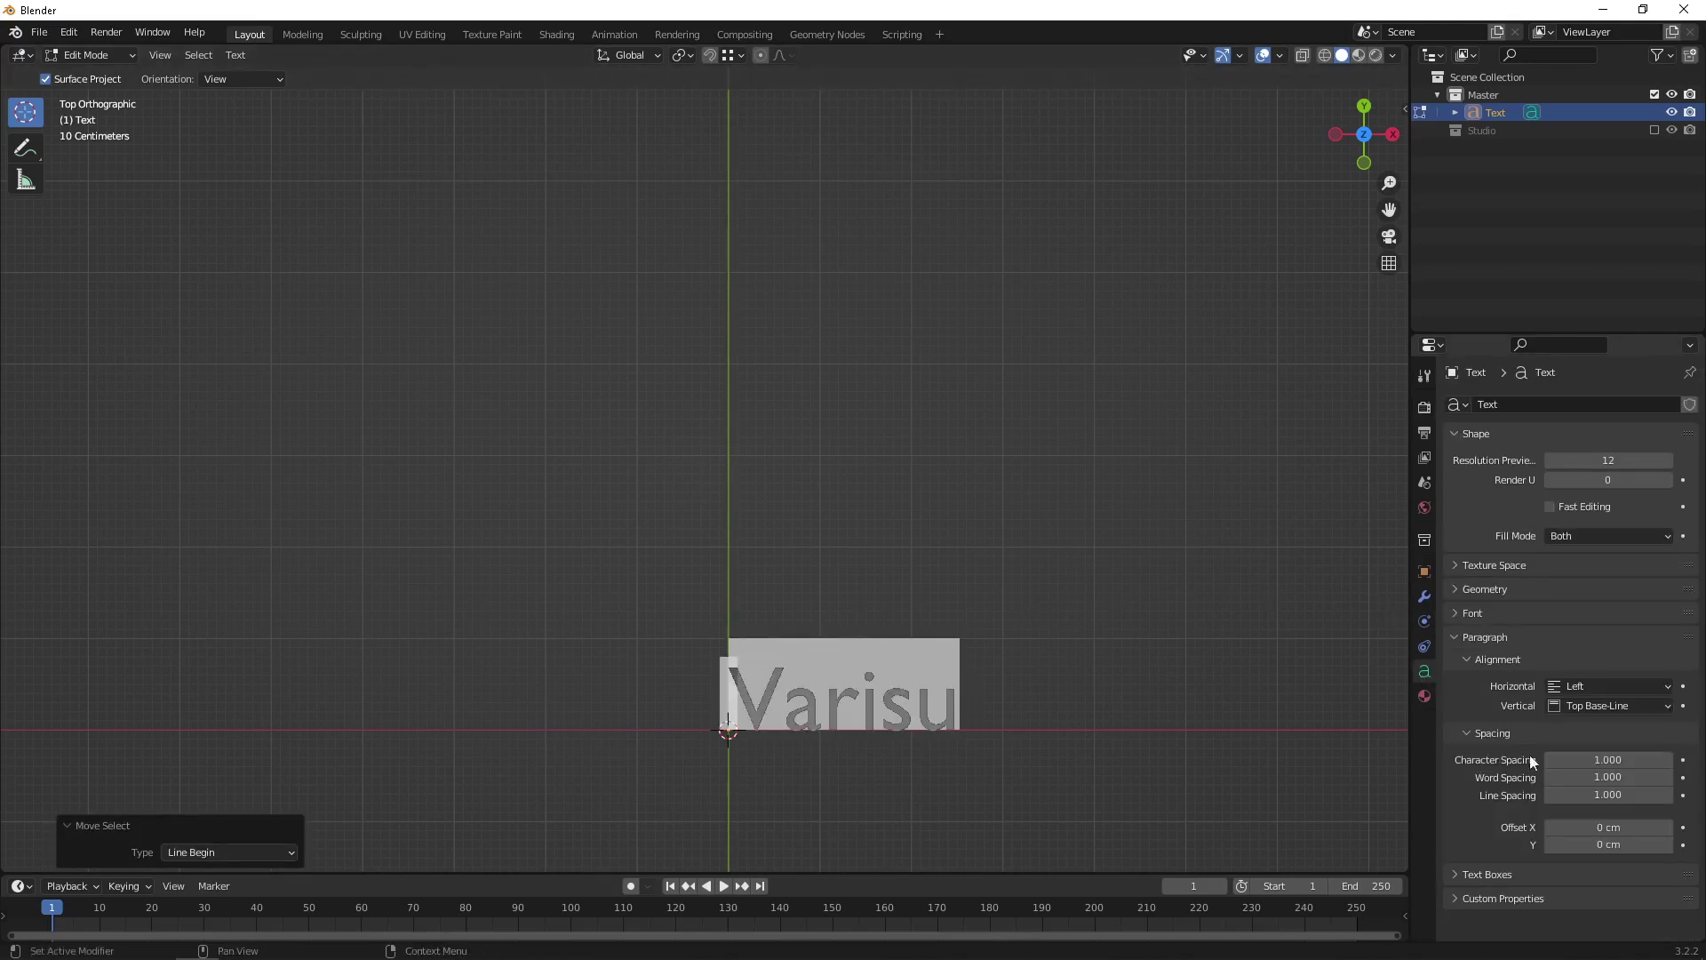
left_click(1507, 869)
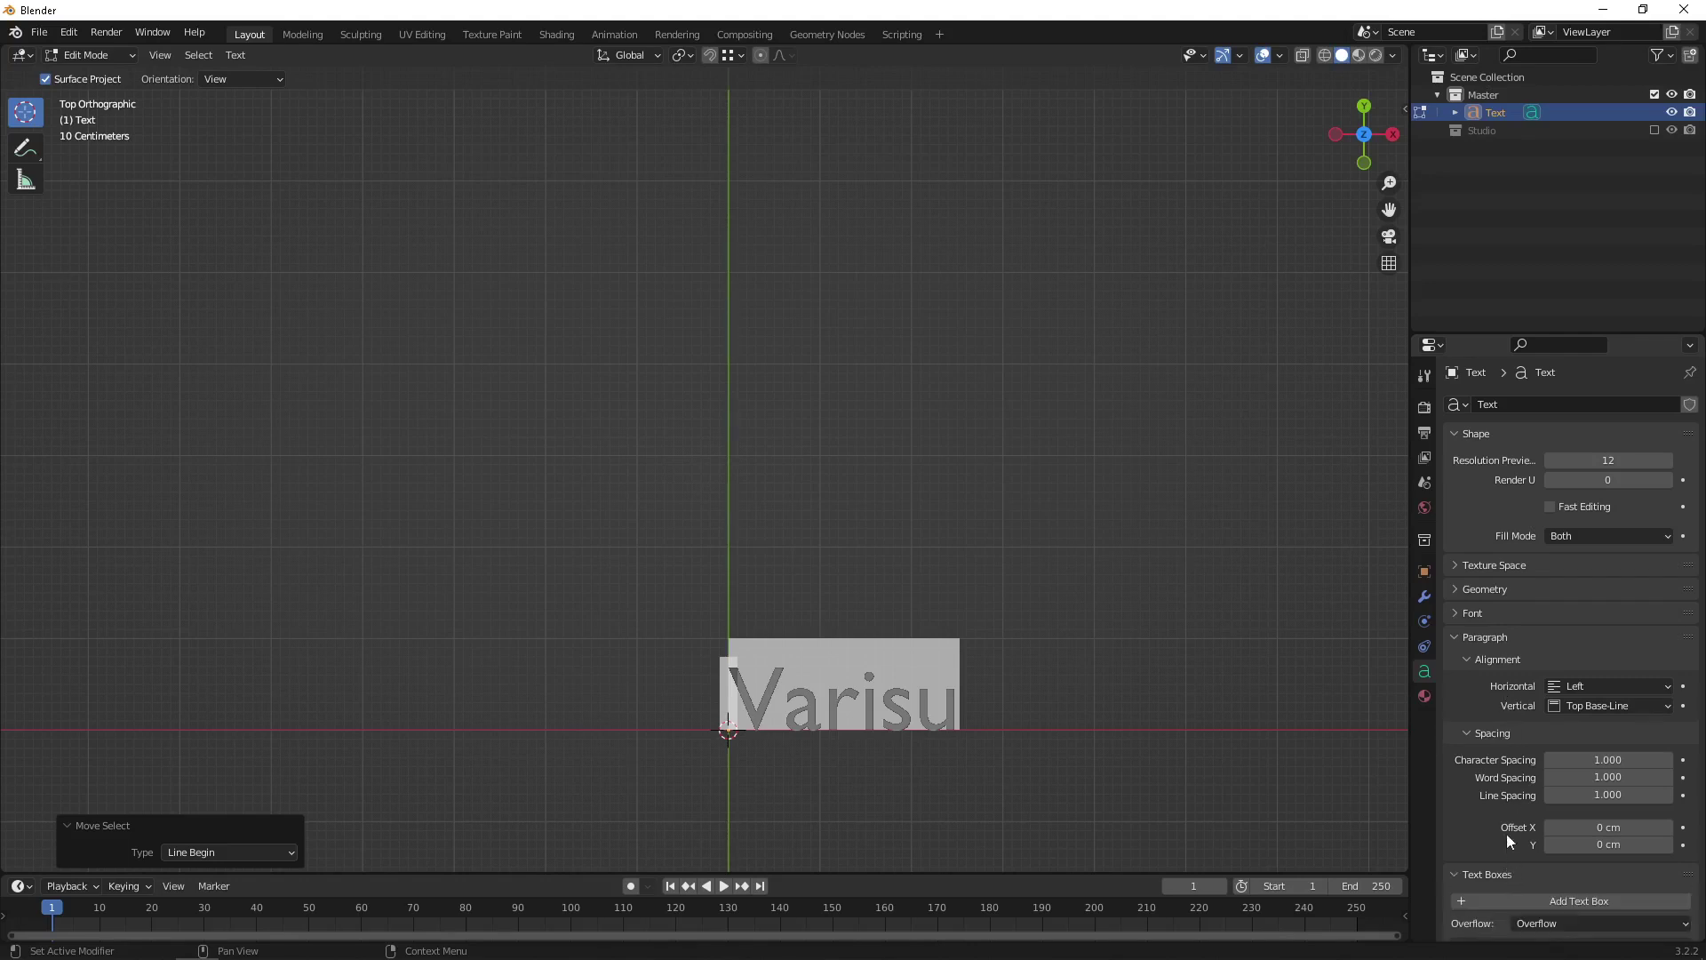
scroll(1506, 834, "down", 2)
scroll(1504, 819, "up", 2)
left_click(1491, 617)
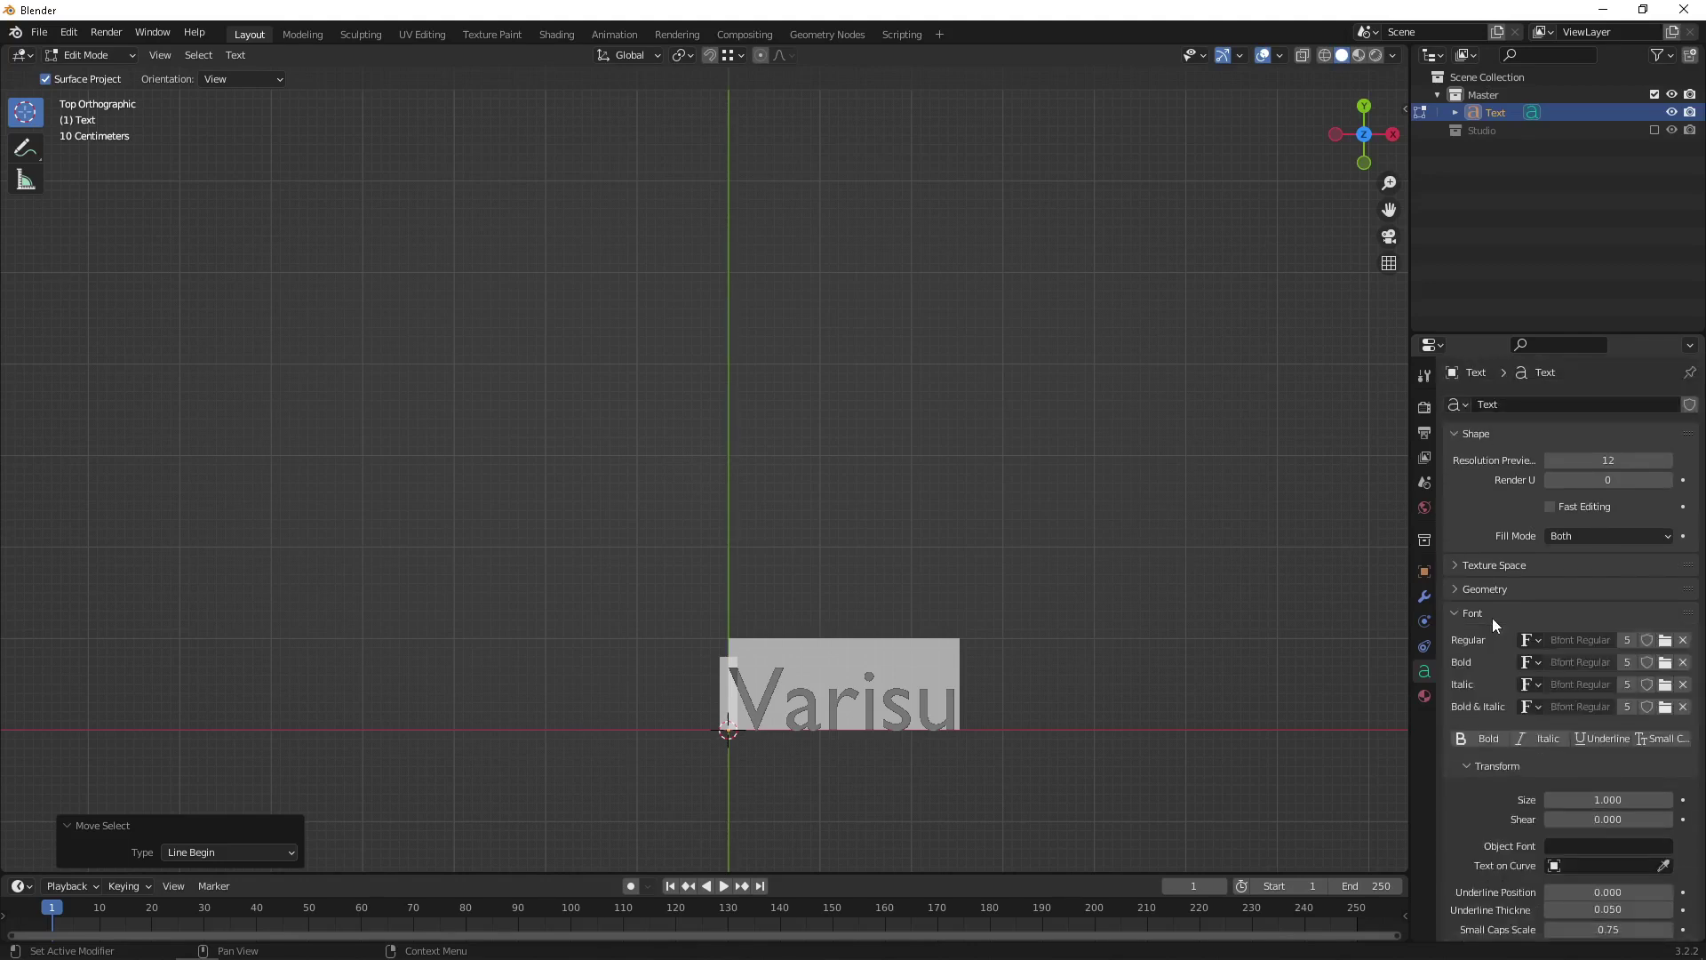
left_click(1666, 641)
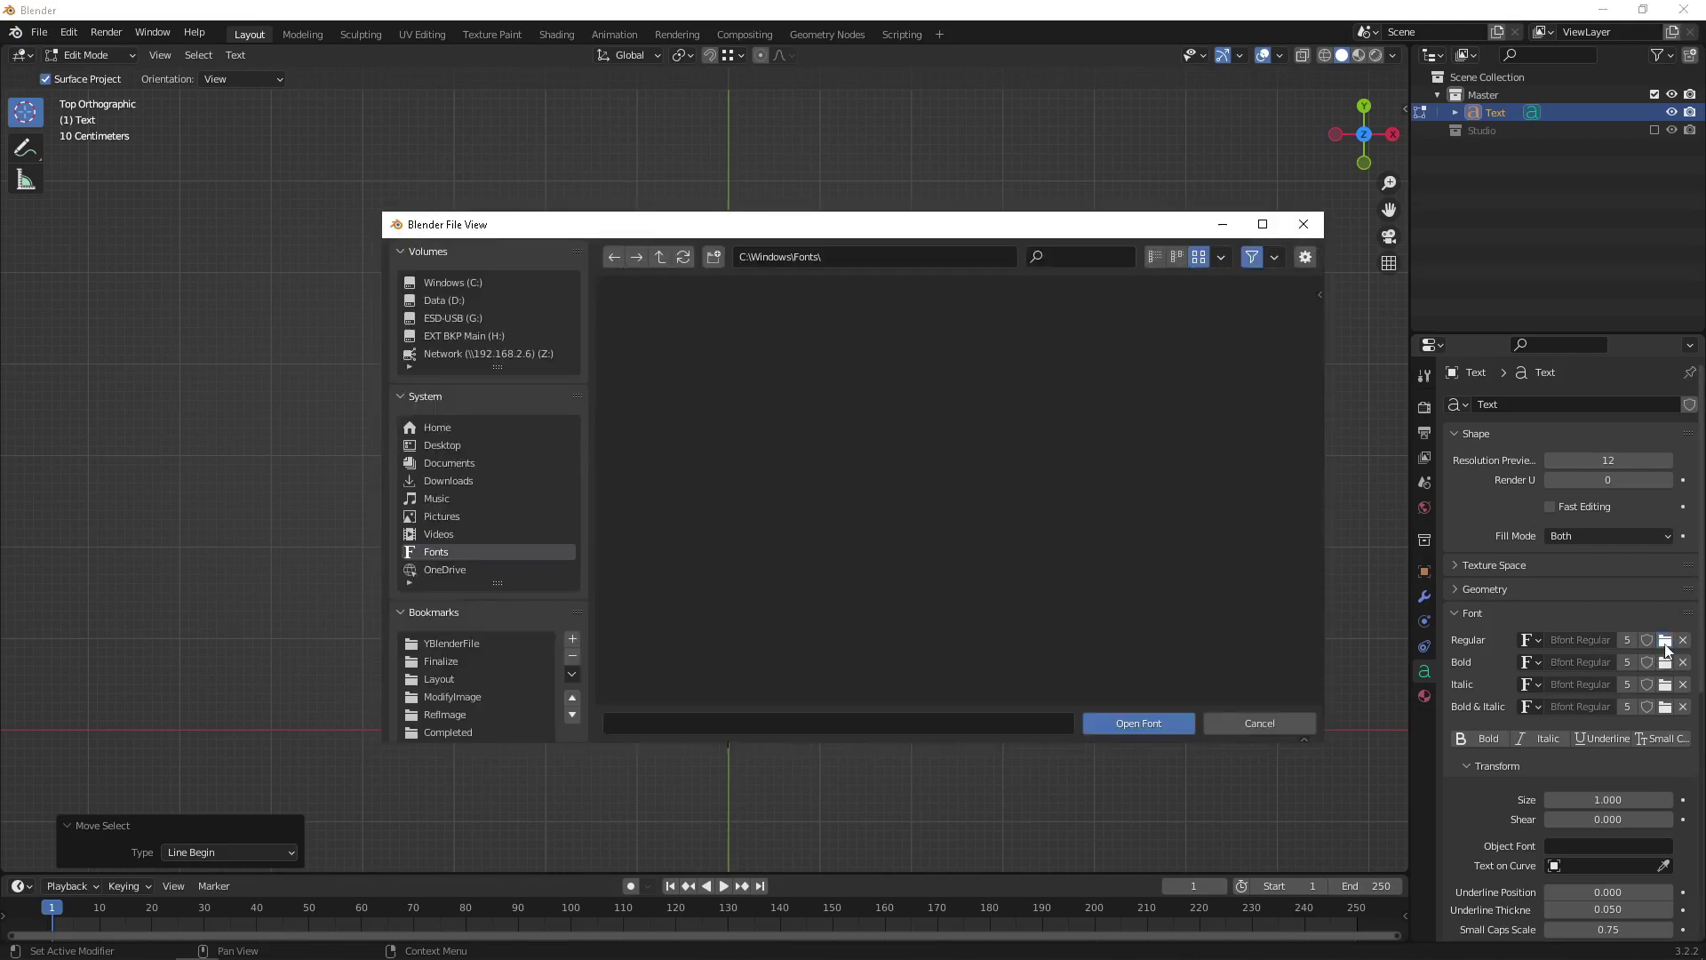
left_click(452, 517)
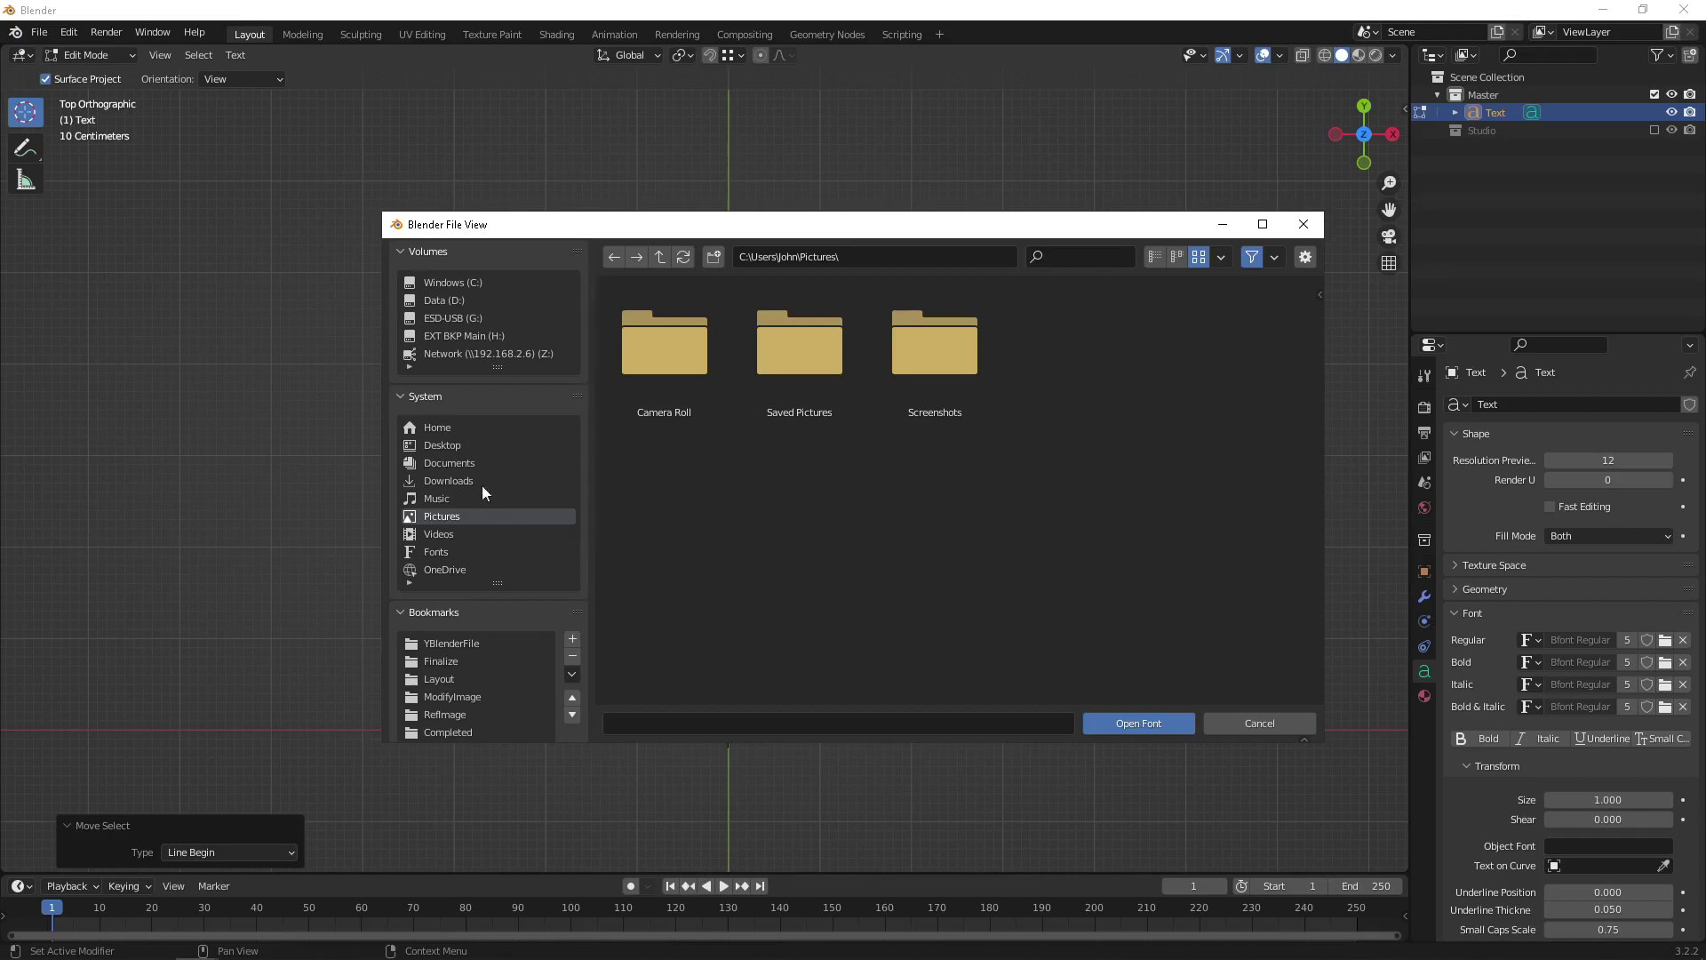
left_click(466, 463)
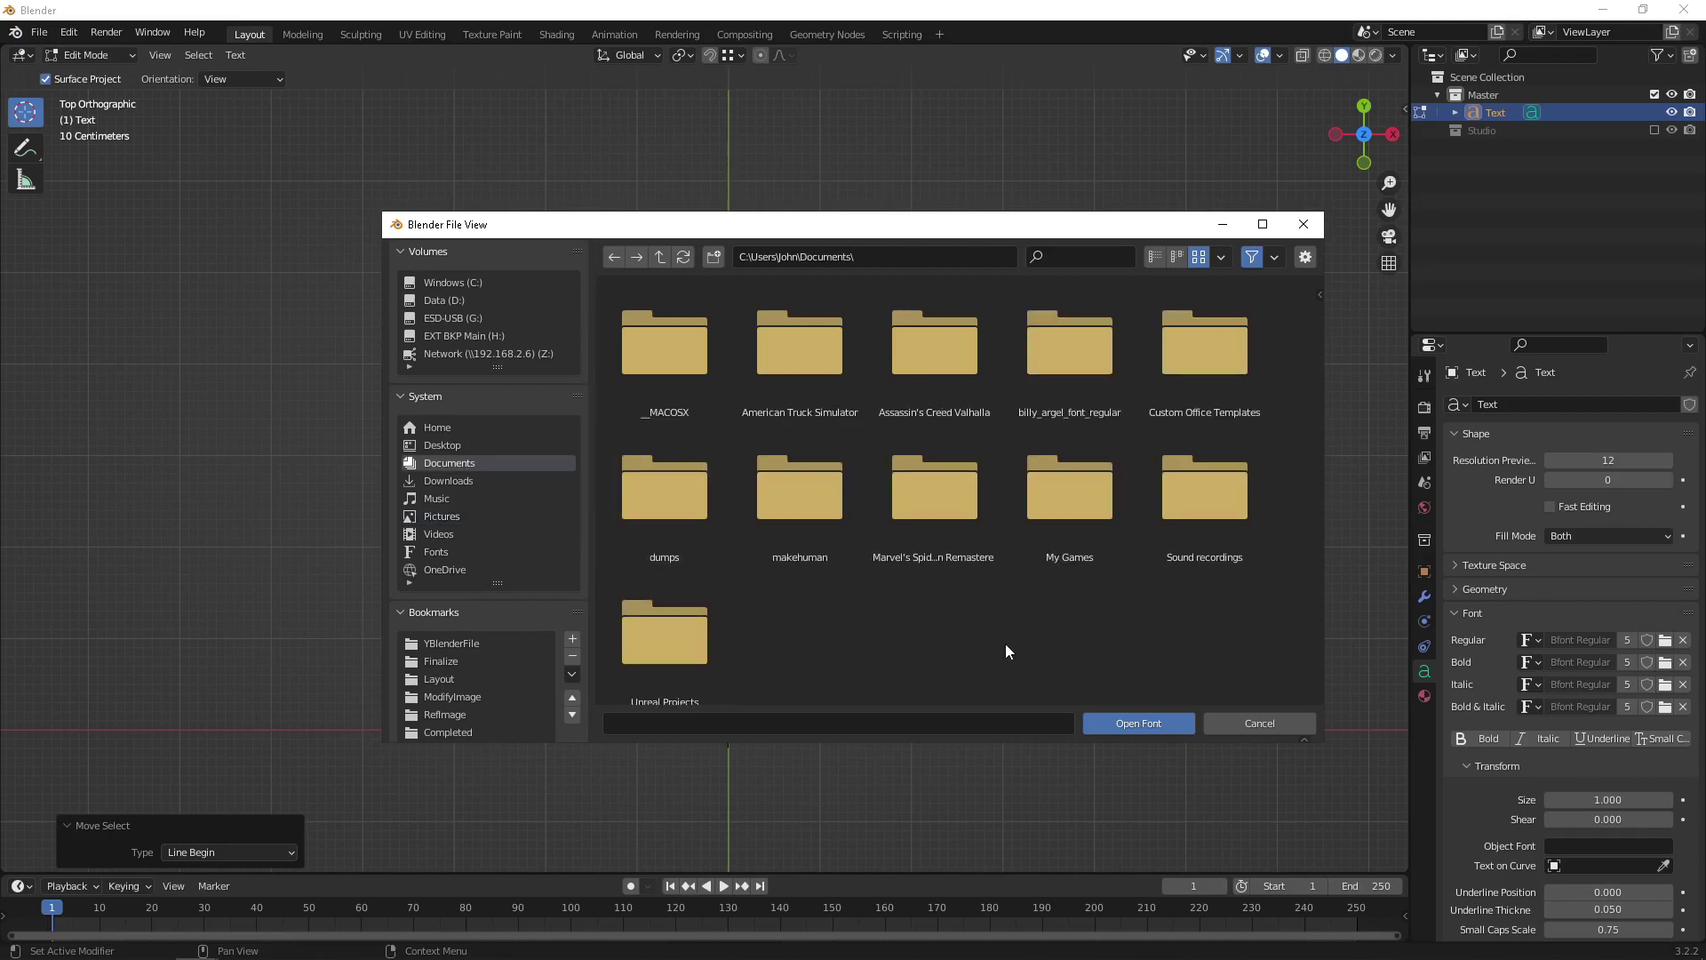
left_click(1041, 362)
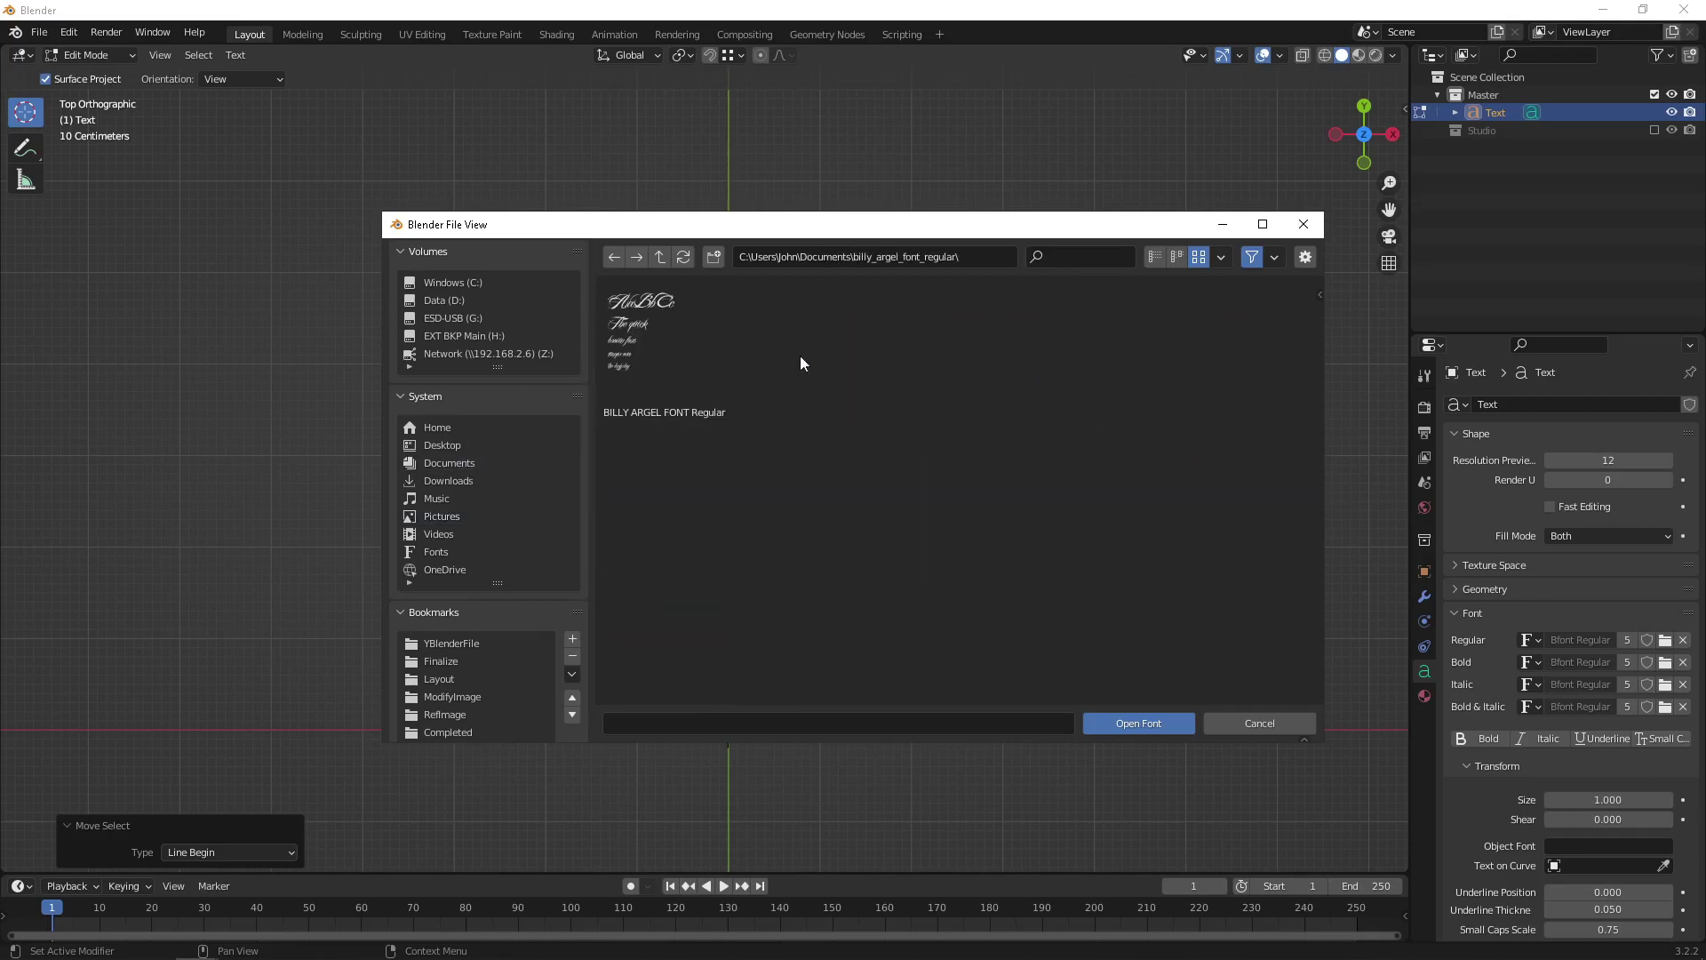
left_click(678, 355)
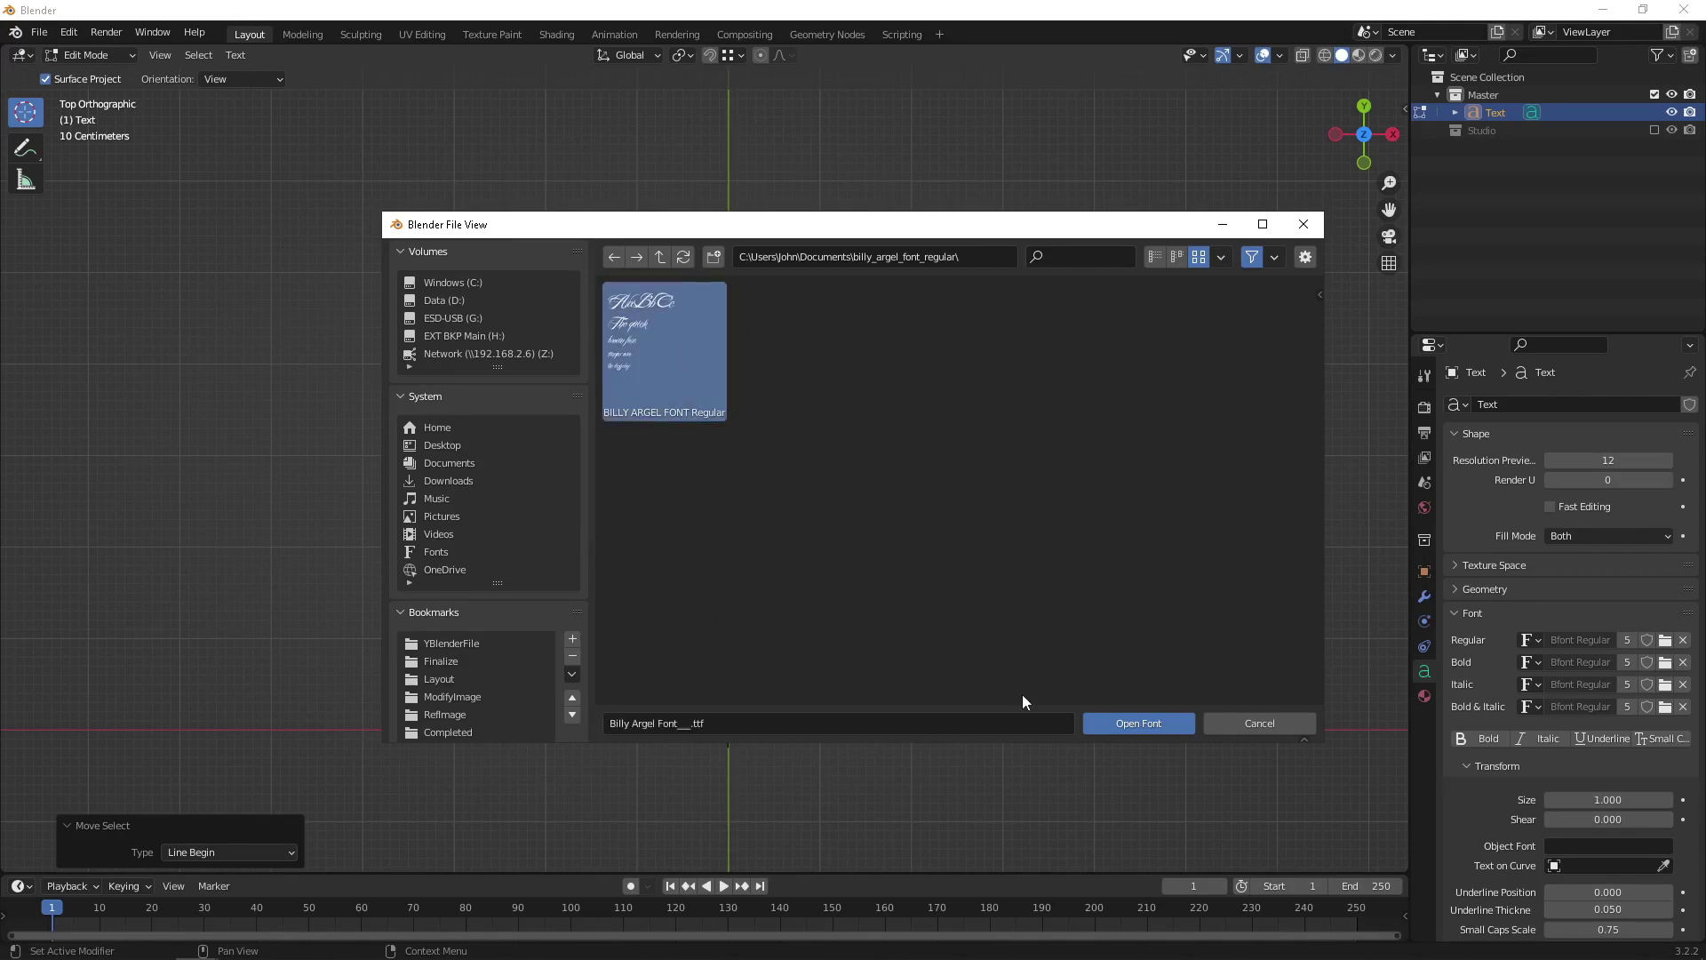
left_click(1111, 724)
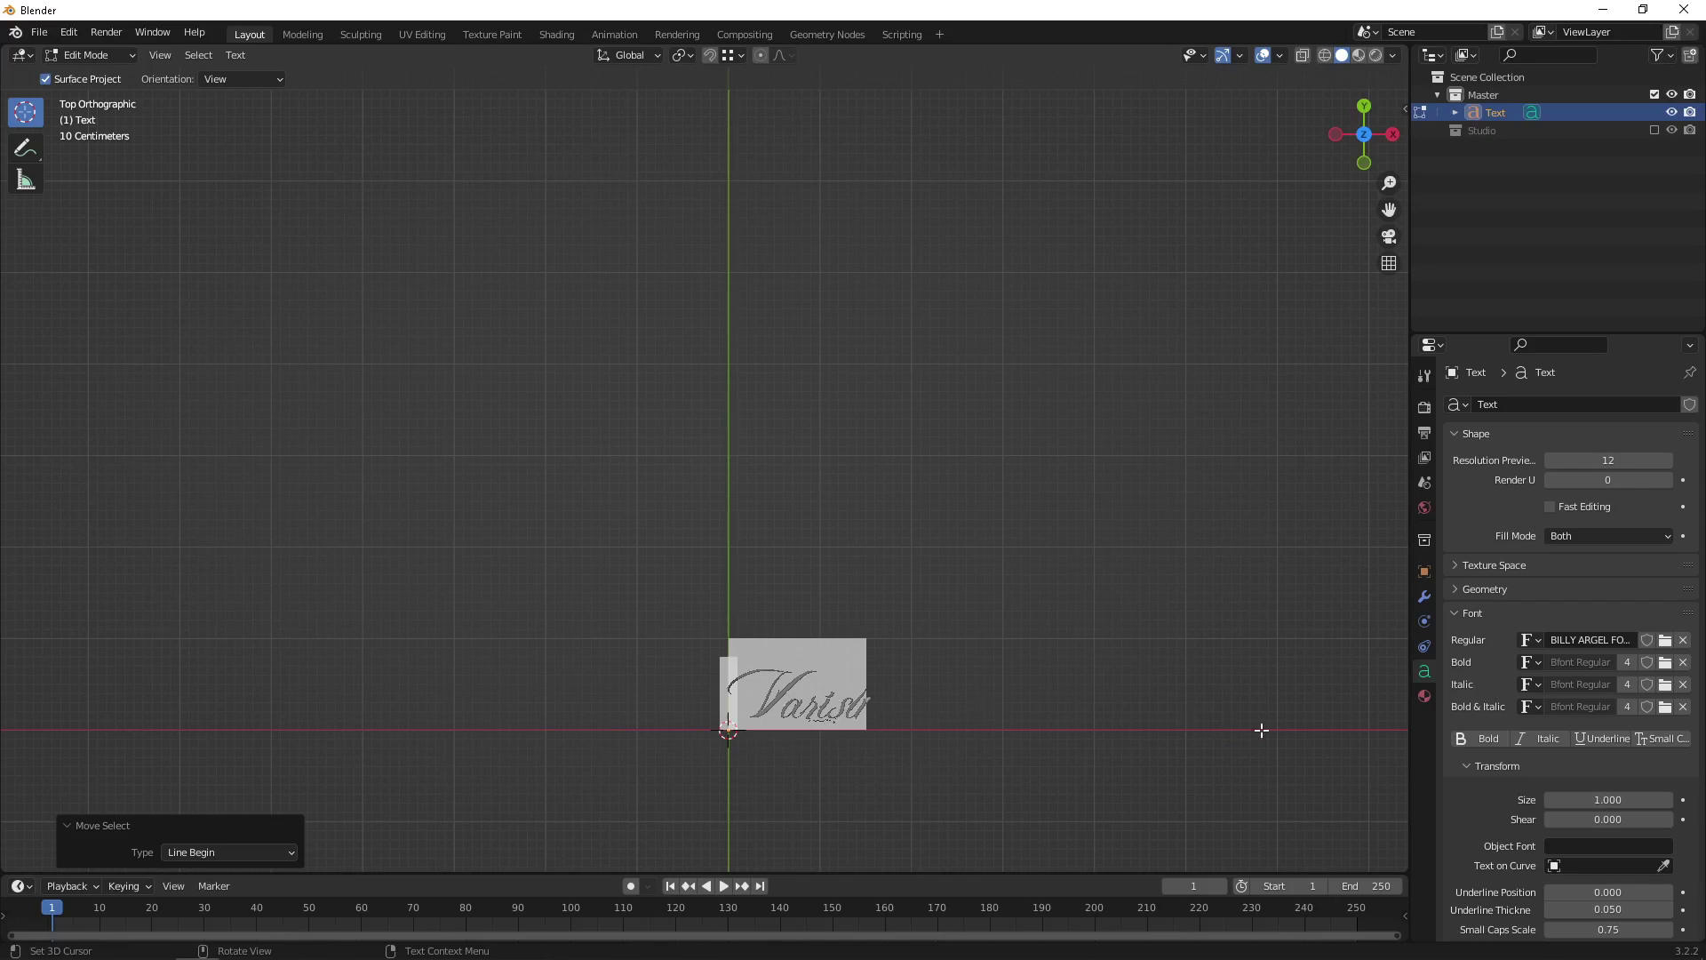
Step: Increase the selected text's size in small increments to 1.290
left_click(1671, 800)
left_click(1671, 801)
left_click(1671, 801)
left_click(1670, 801)
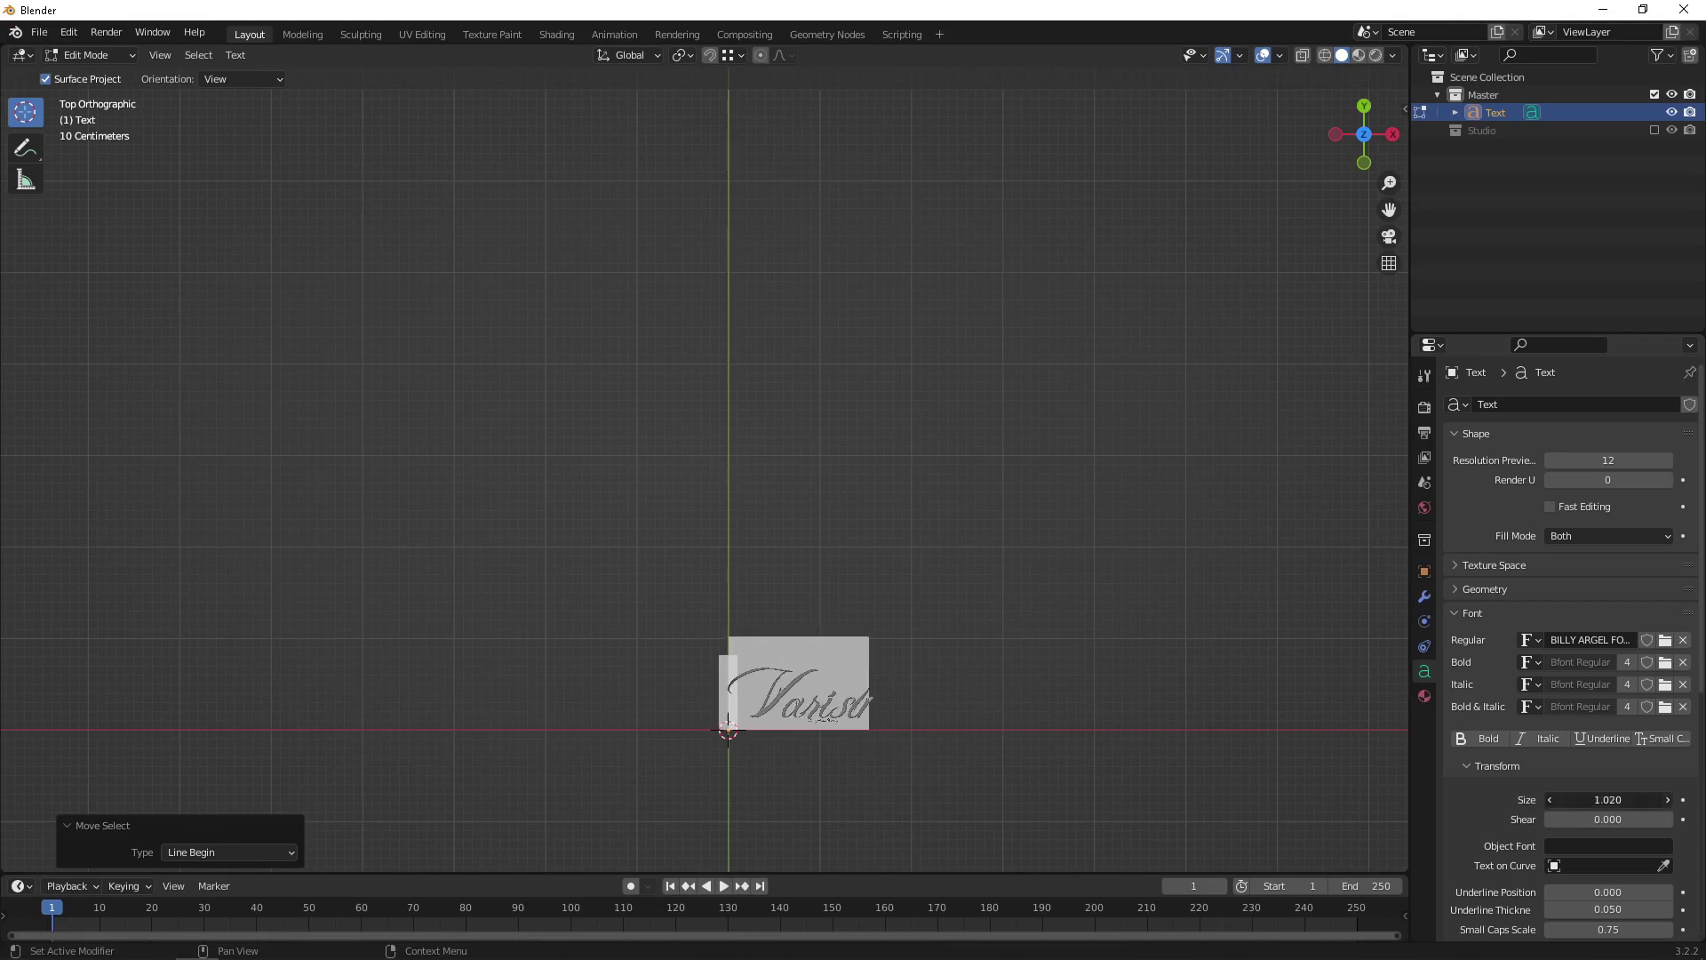
left_click(1671, 801)
left_click(1671, 801)
left_click(1671, 801)
left_click(1670, 801)
left_click(1670, 801)
left_click(1671, 801)
left_click(1671, 800)
left_click(1670, 800)
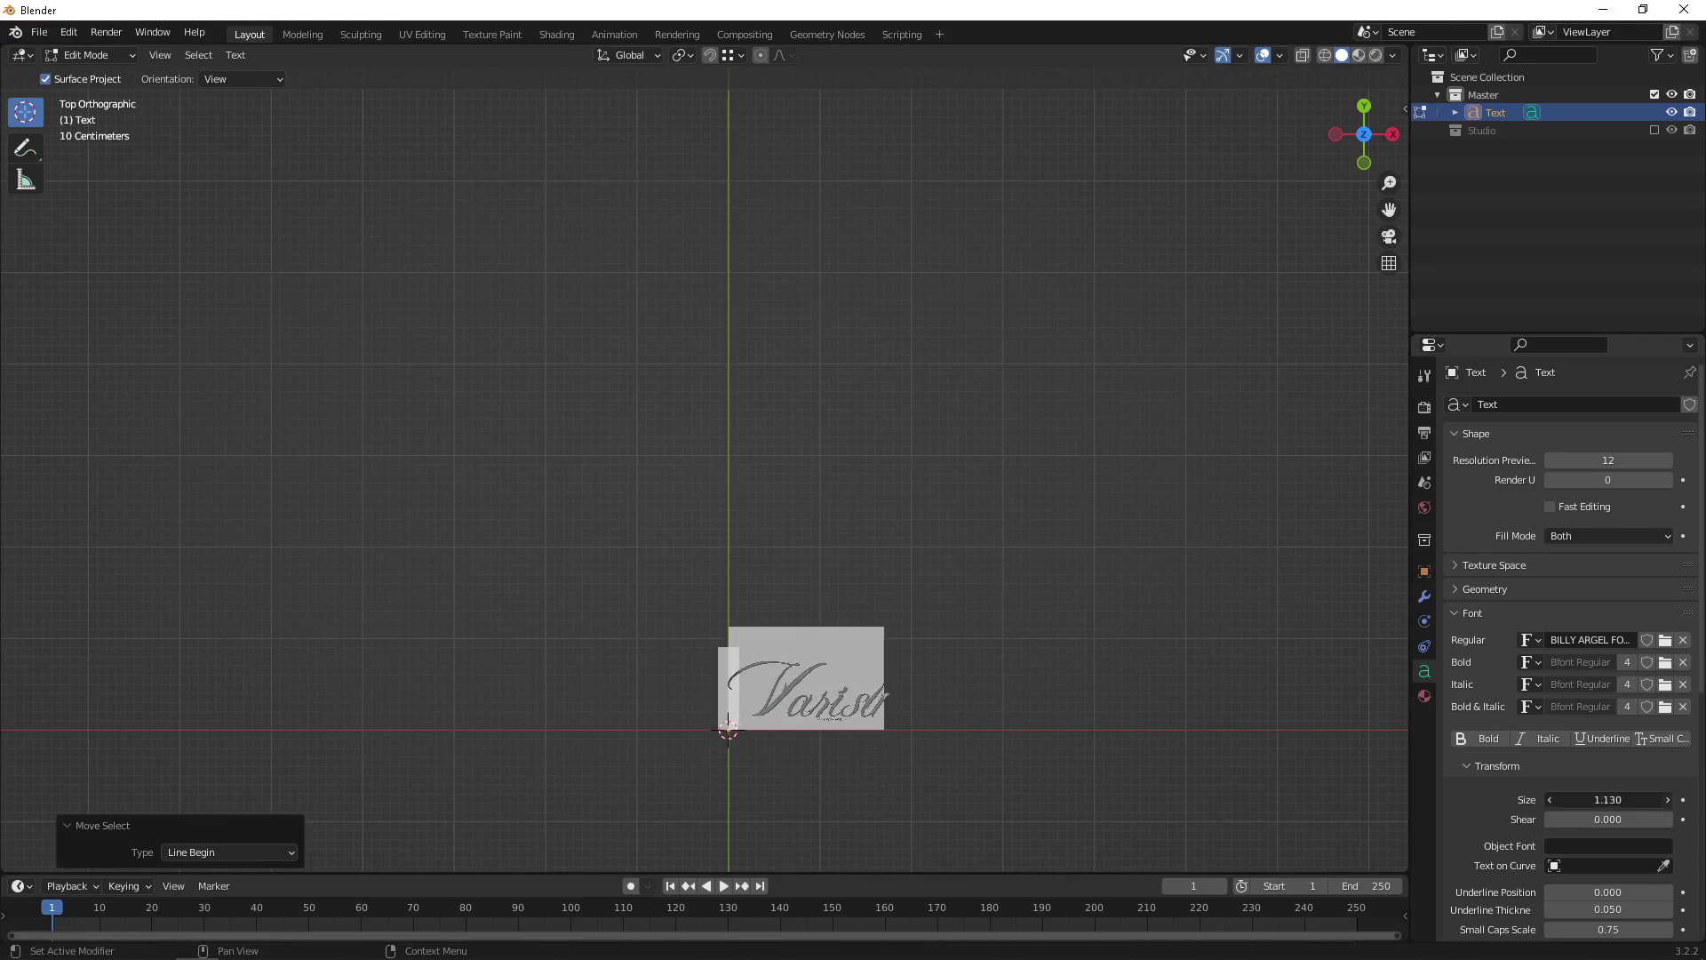
left_click(1671, 800)
left_click(1670, 801)
left_click(1671, 801)
left_click(1671, 801)
left_click(1671, 801)
left_click(1670, 801)
left_click(1671, 800)
left_click(1671, 801)
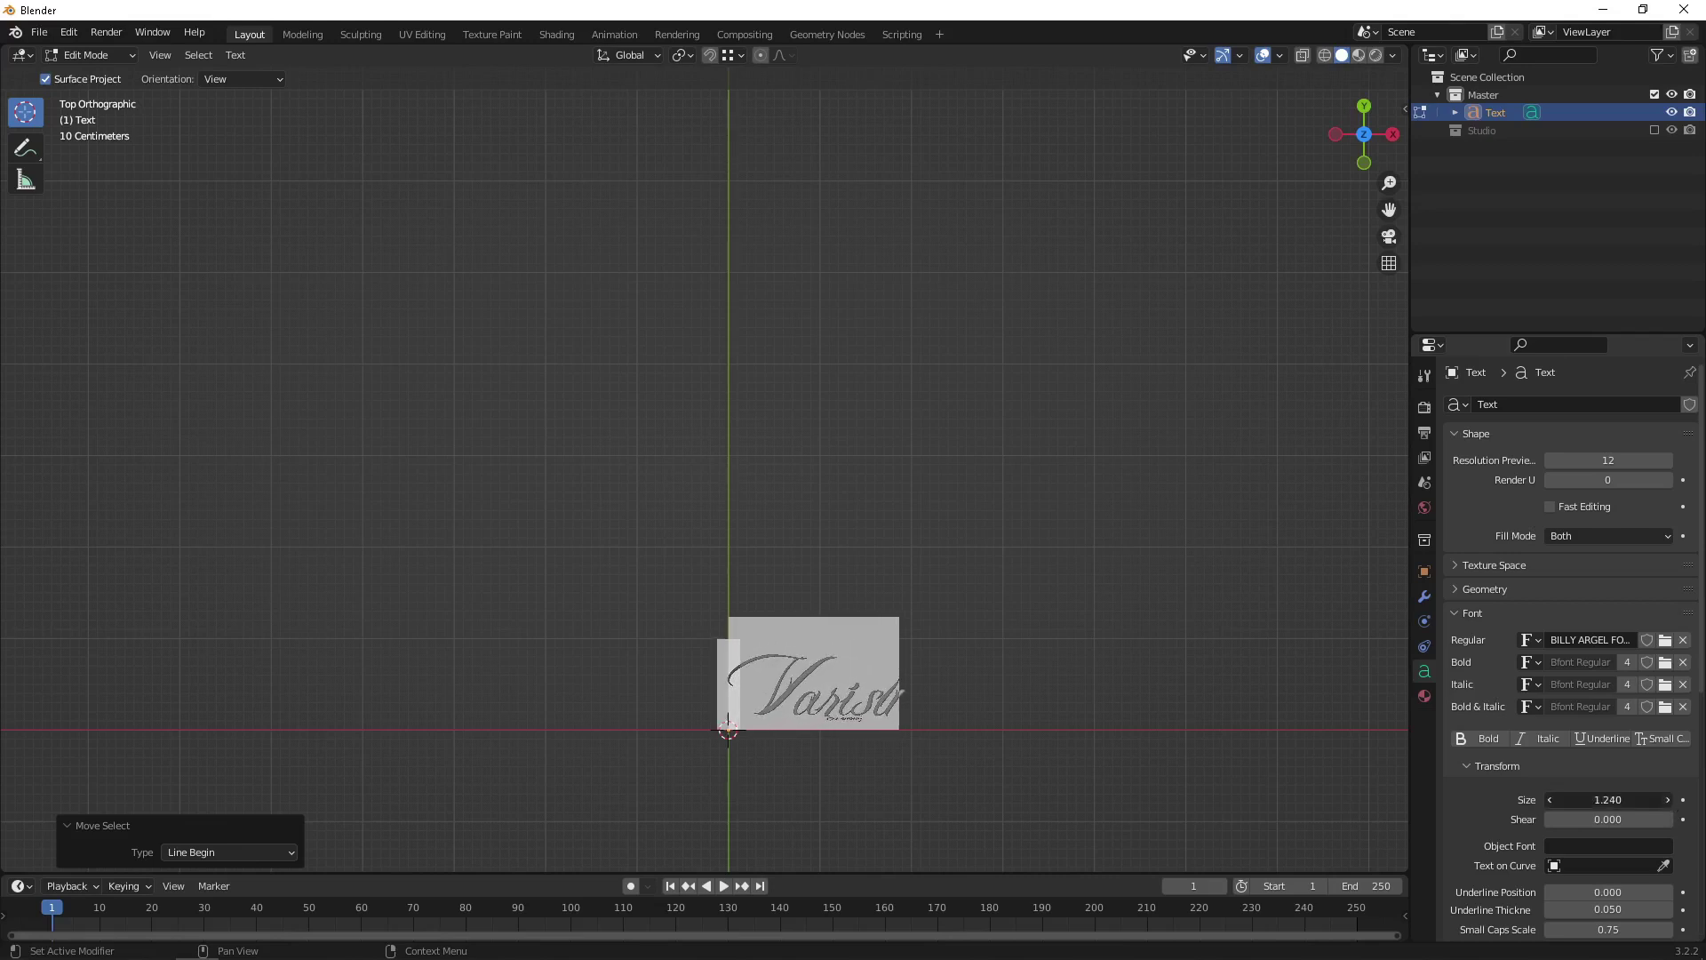
left_click(1671, 801)
left_click(1671, 801)
left_click(1671, 801)
left_click(1671, 801)
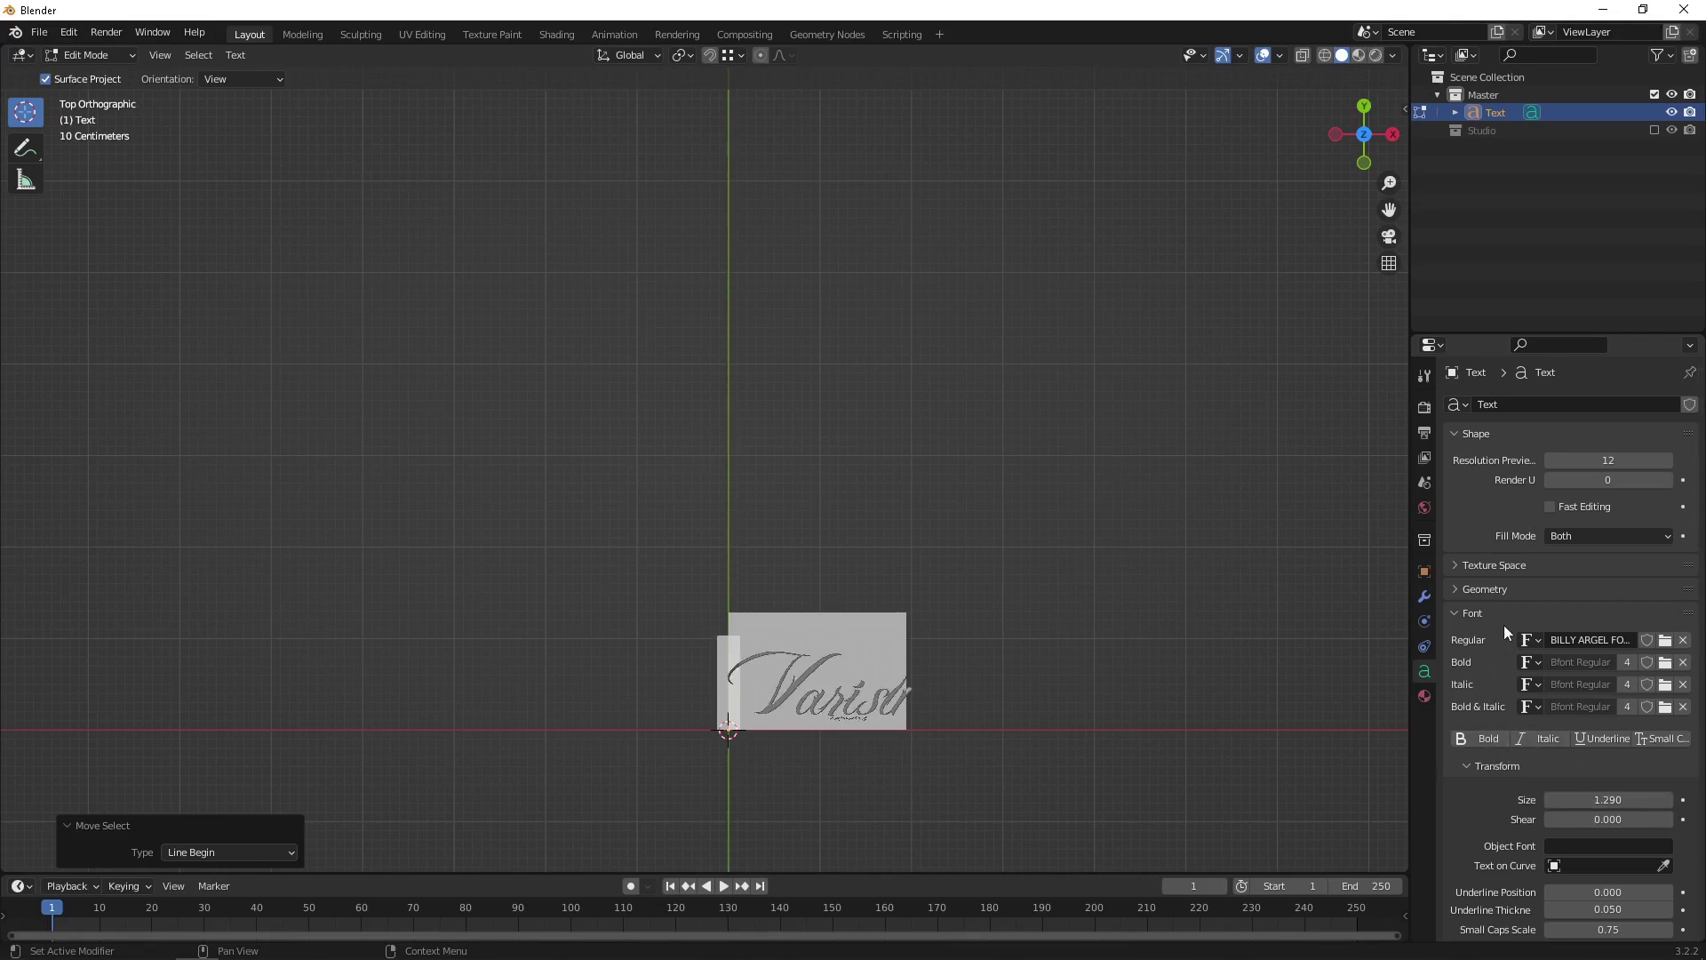
Step: Examine the text's Texture Space, Geometry, Font and Paragraph settings down to the character spacing
left_click(1506, 569)
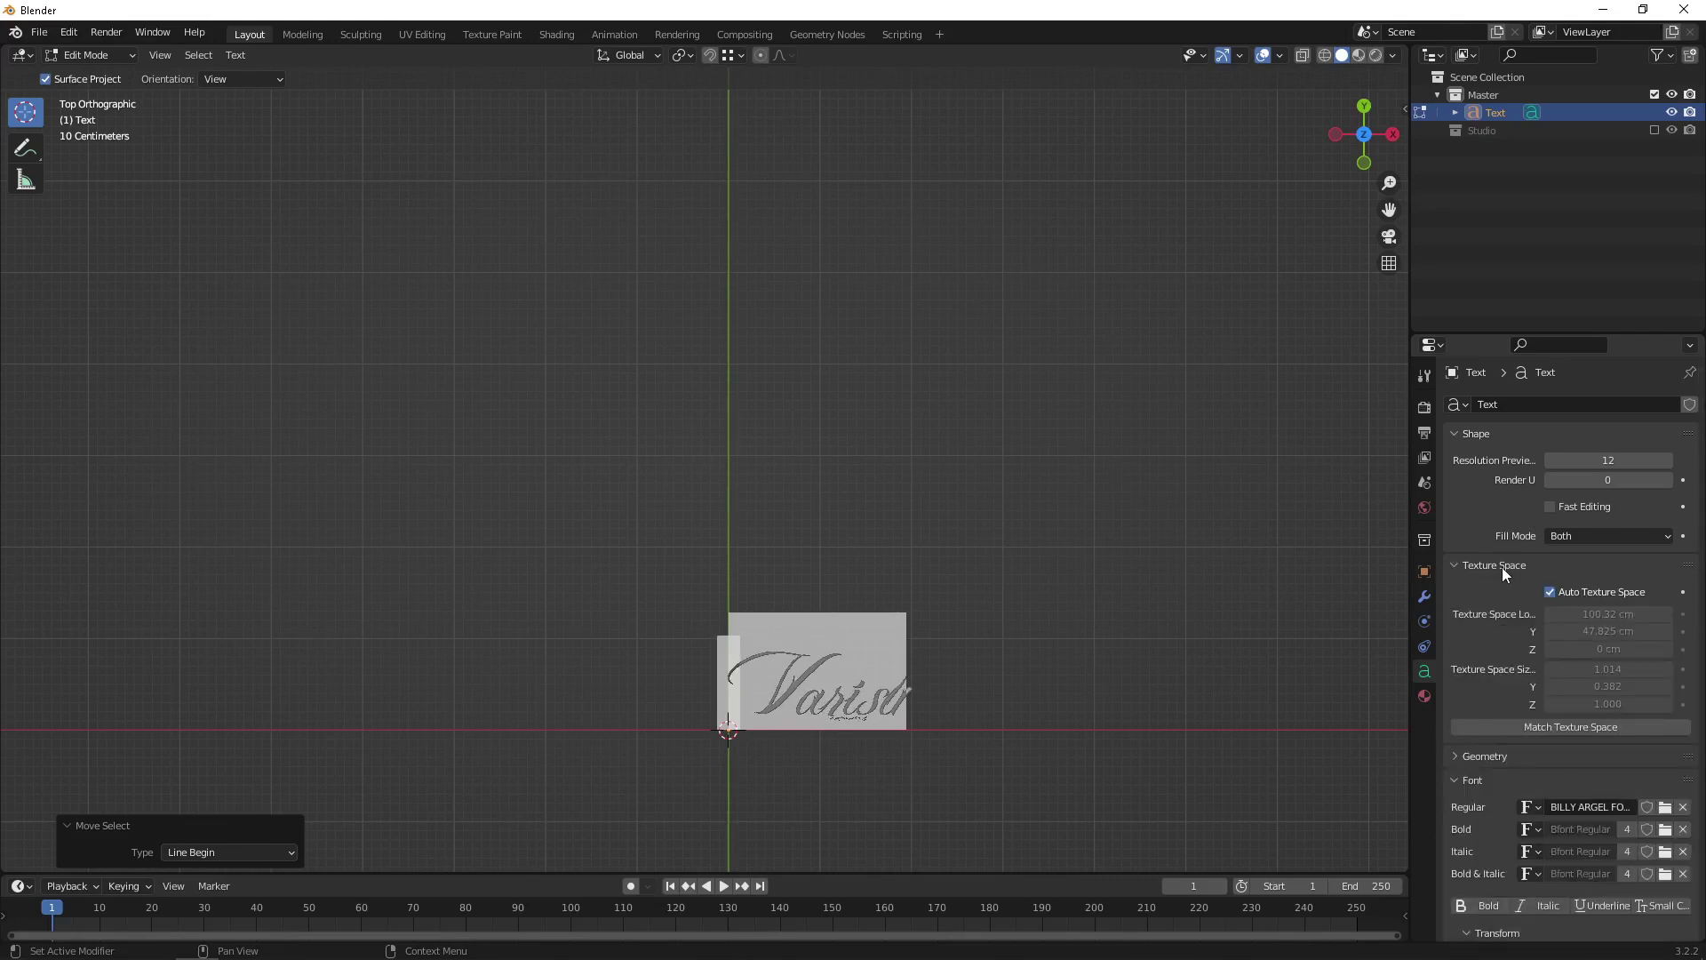
left_click(1502, 567)
left_click(1504, 590)
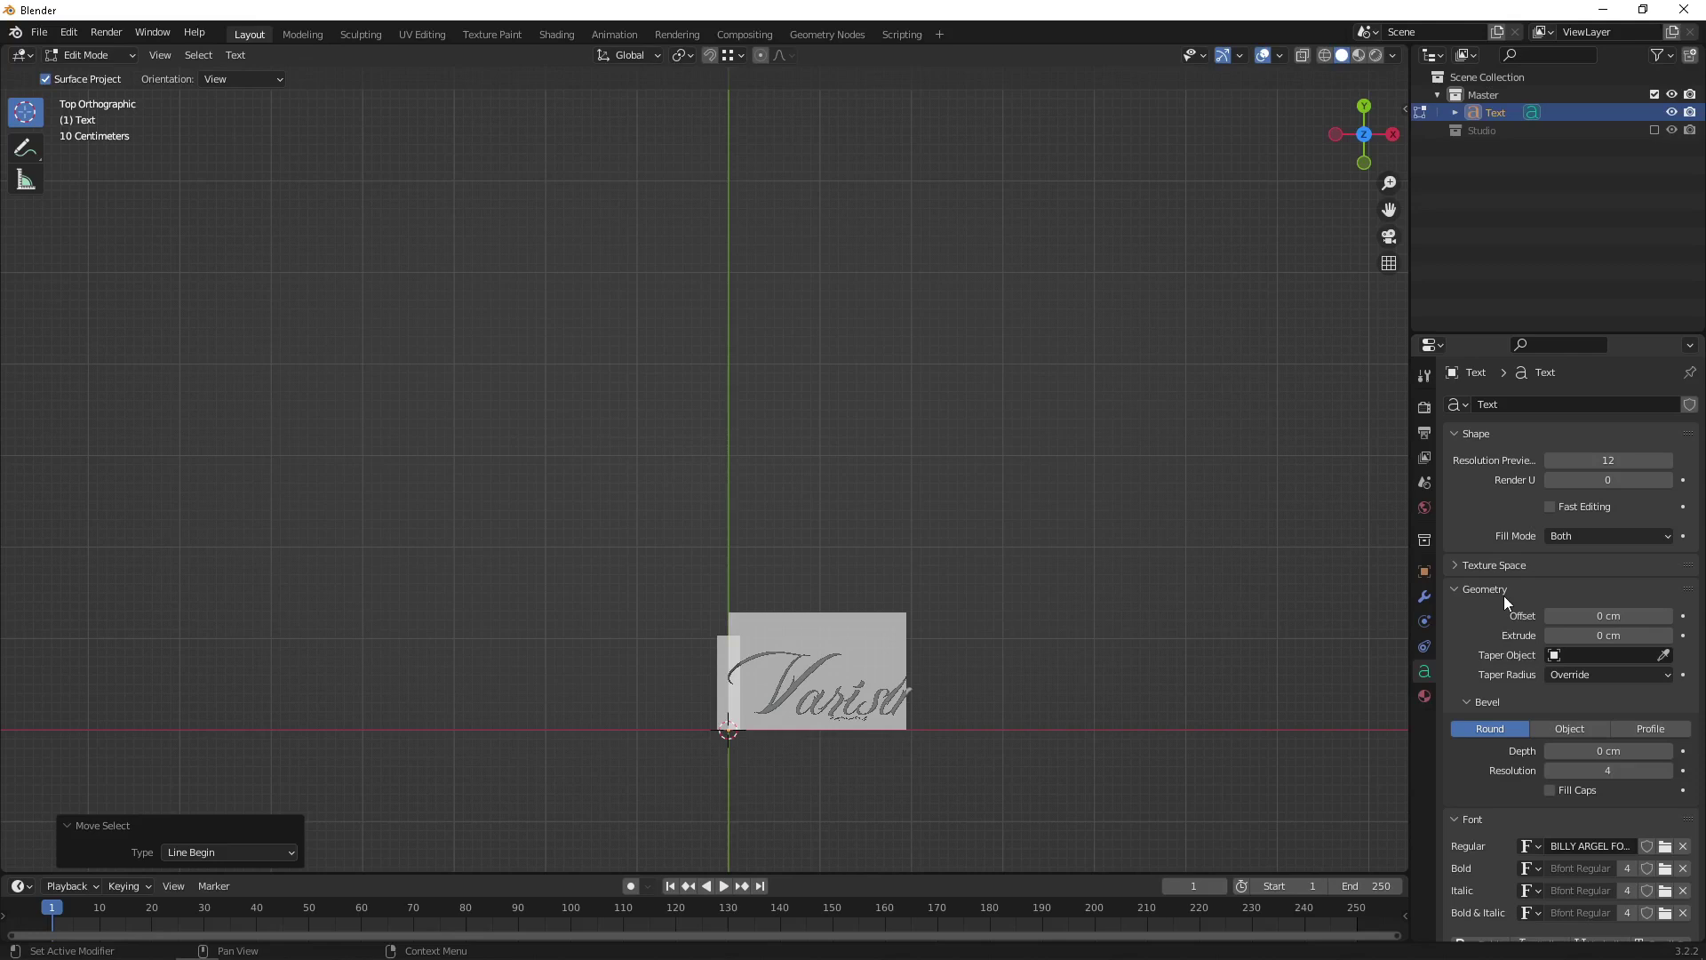
left_click(1501, 586)
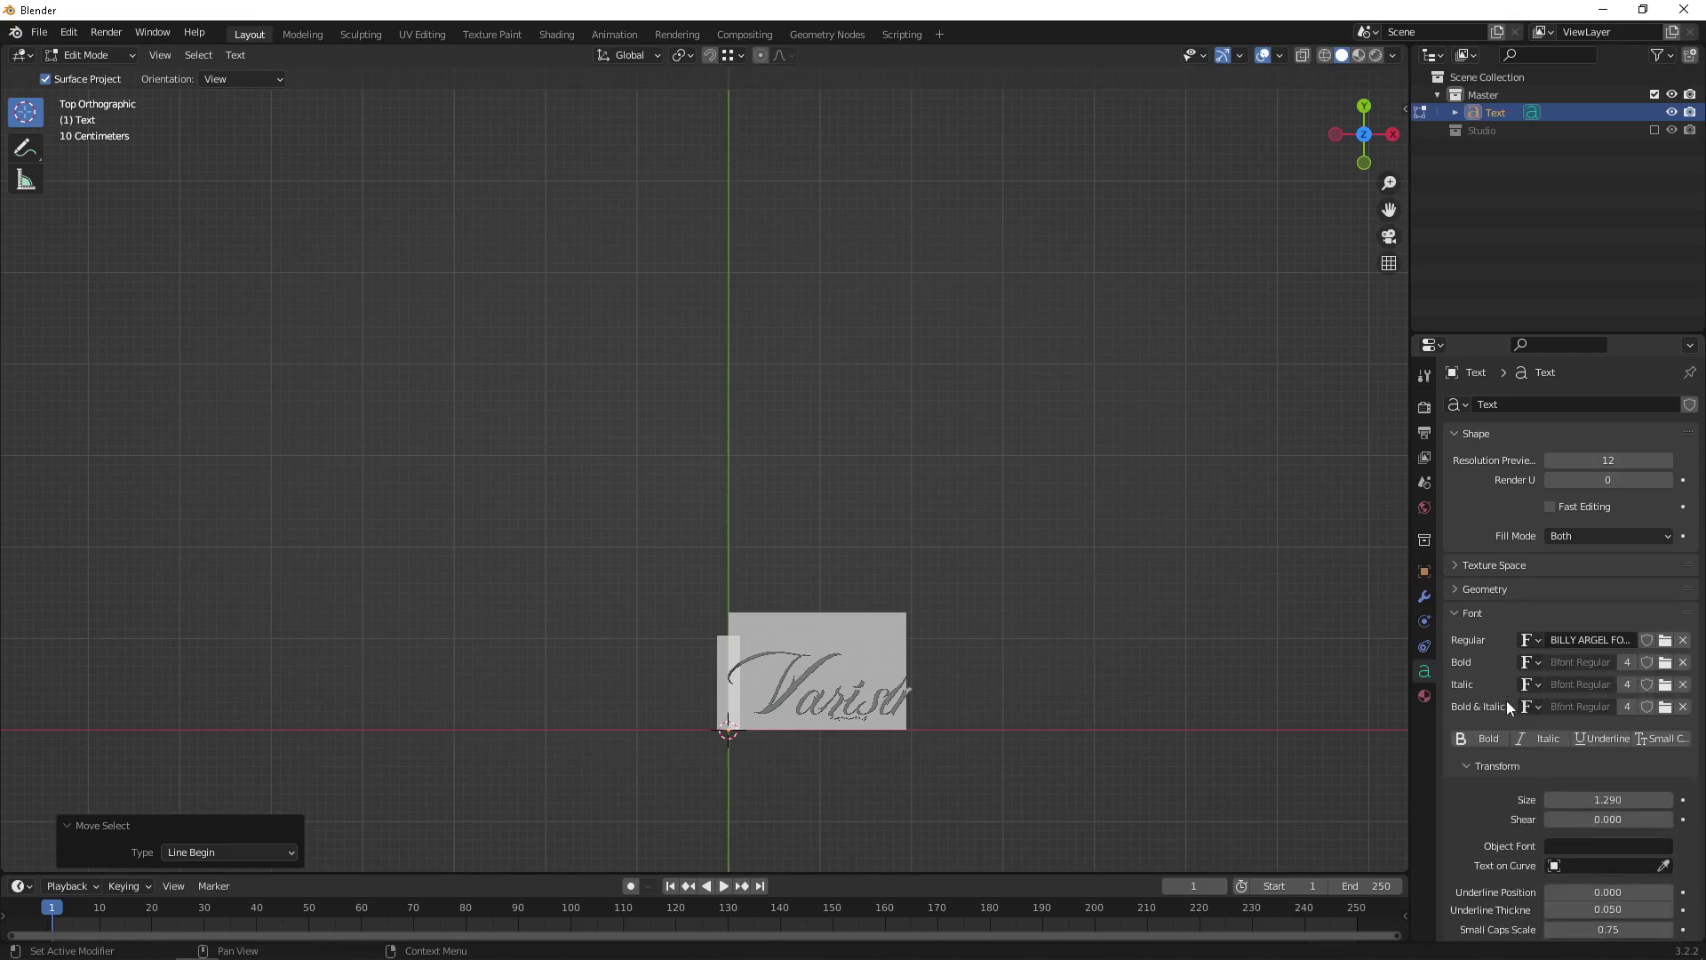
scroll(1495, 727, "down", 4)
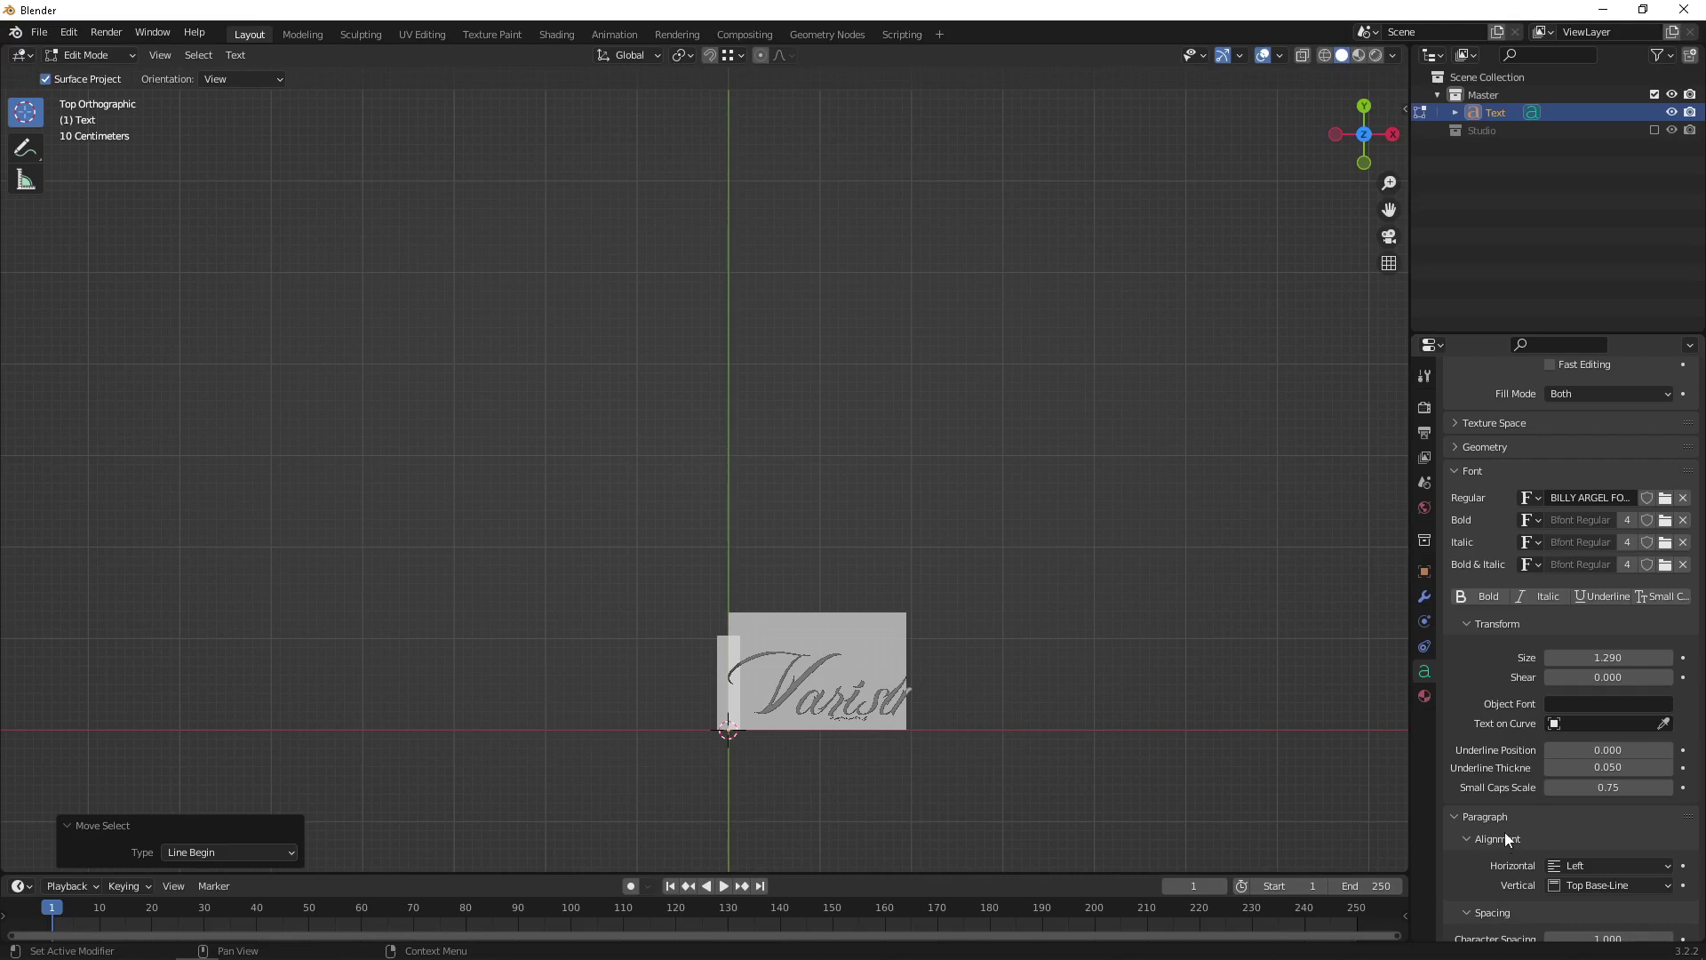
scroll(1505, 832, "down", 4)
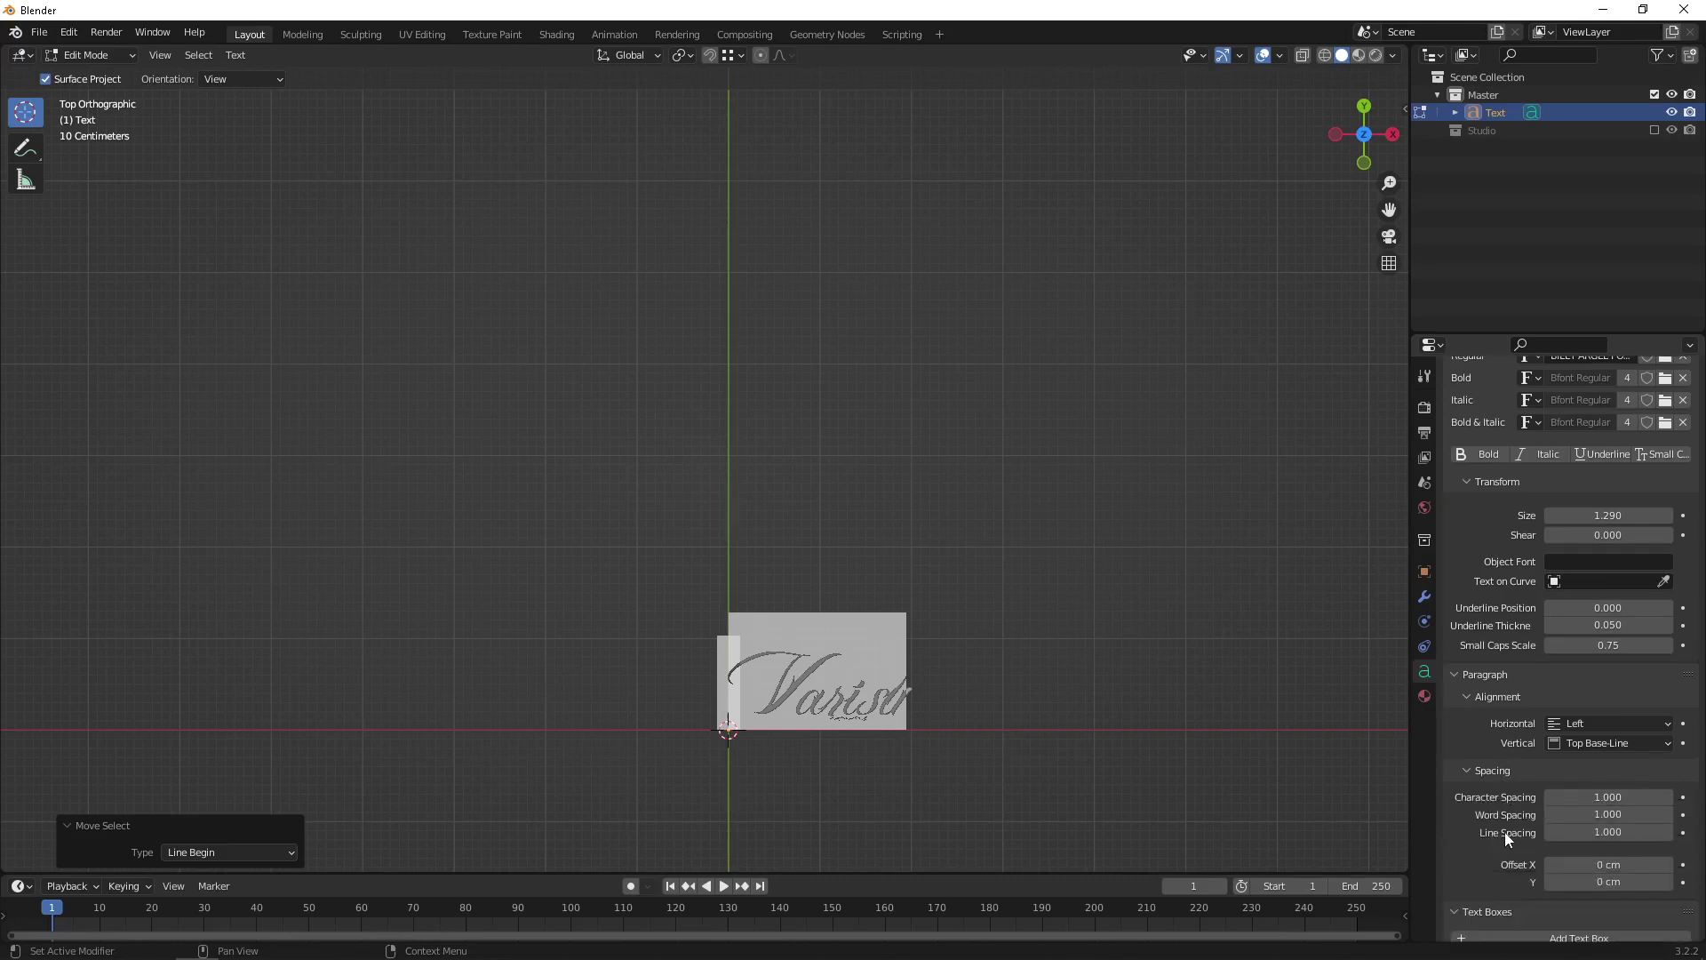
scroll(1505, 831, "down", 1)
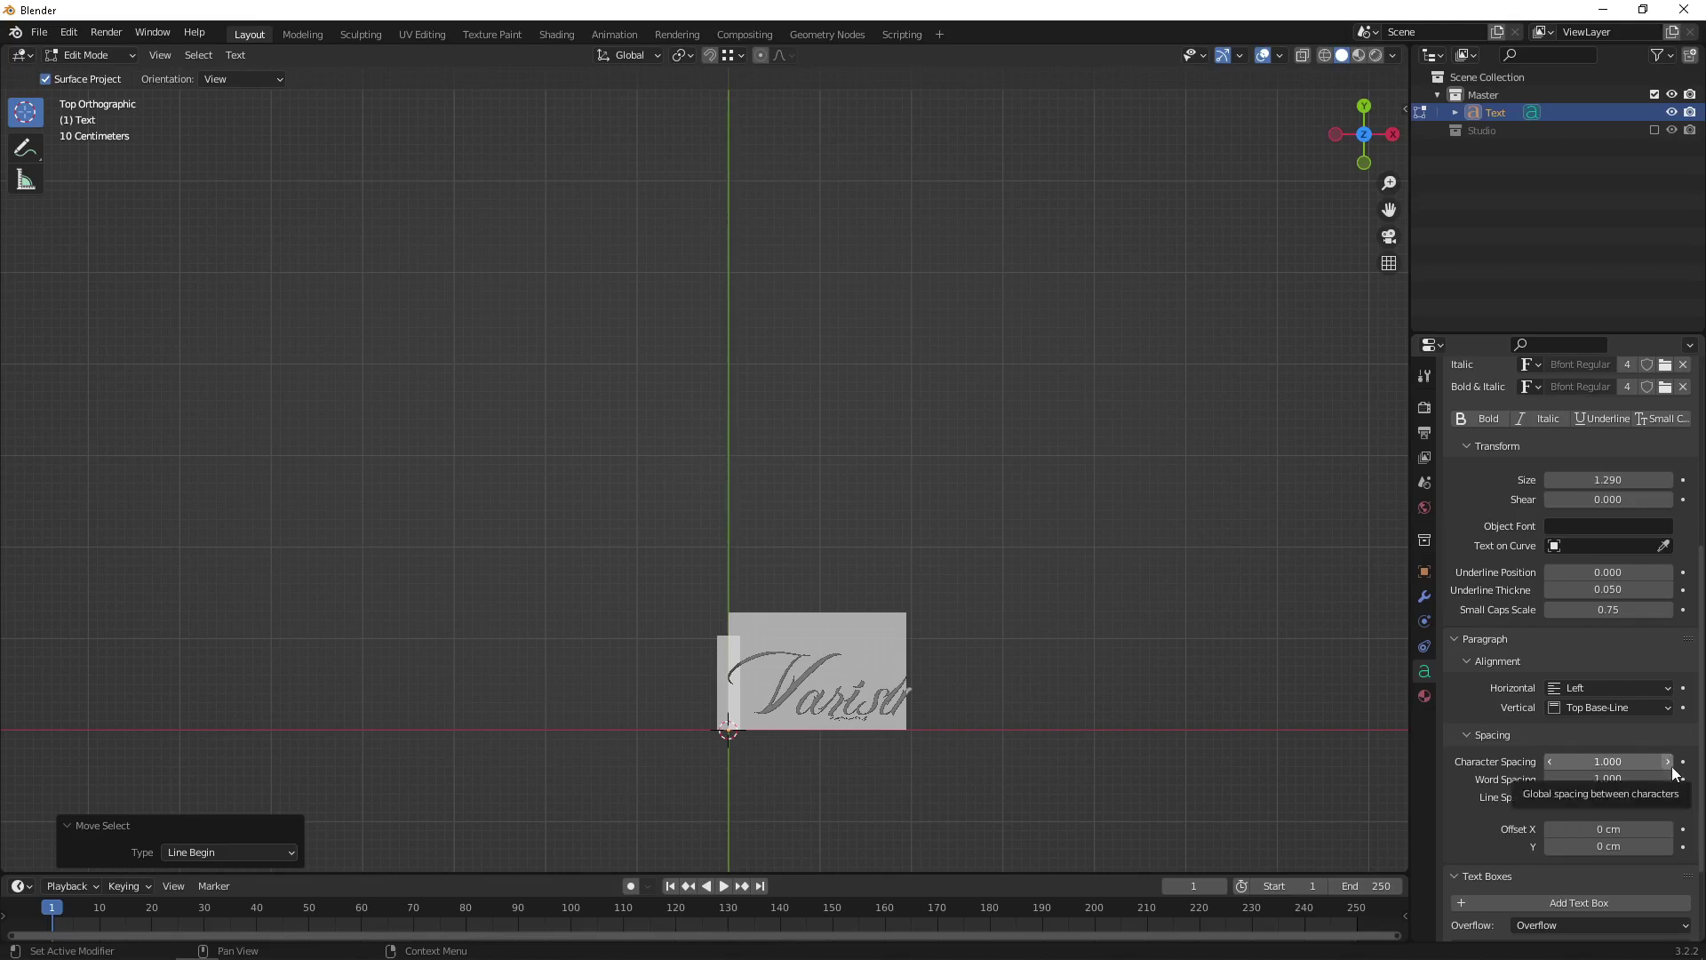
Step: Set the text size to 5, then reduce it to 2
left_click(1644, 480)
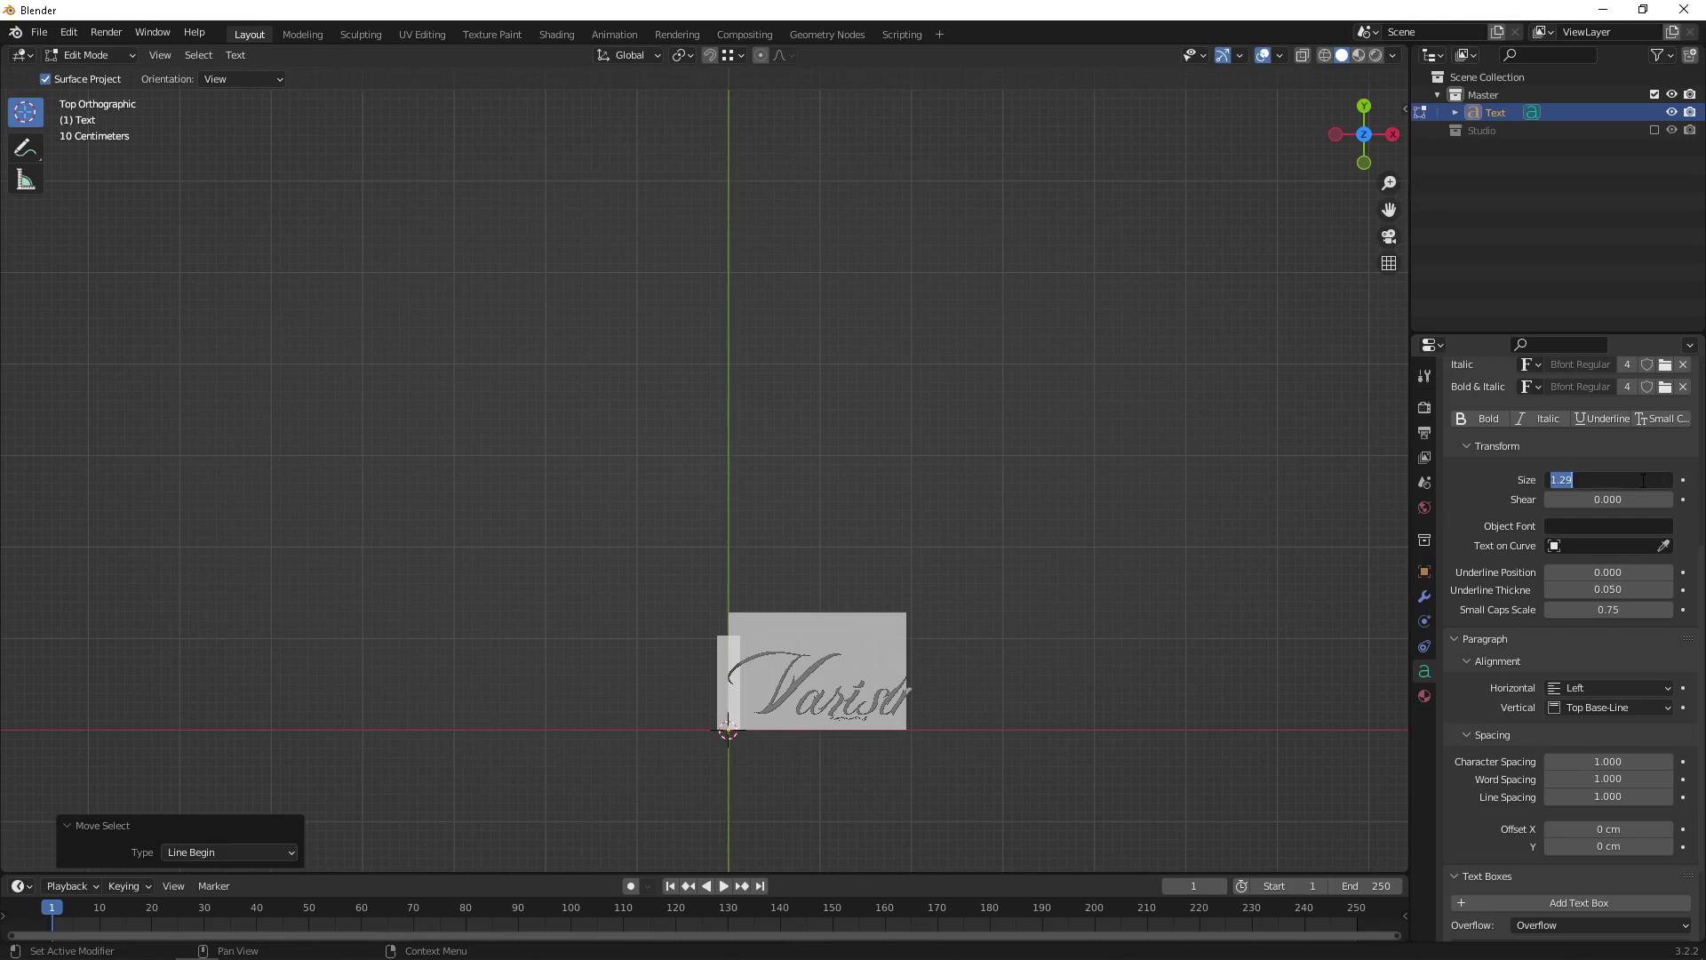
type("5")
key("Return")
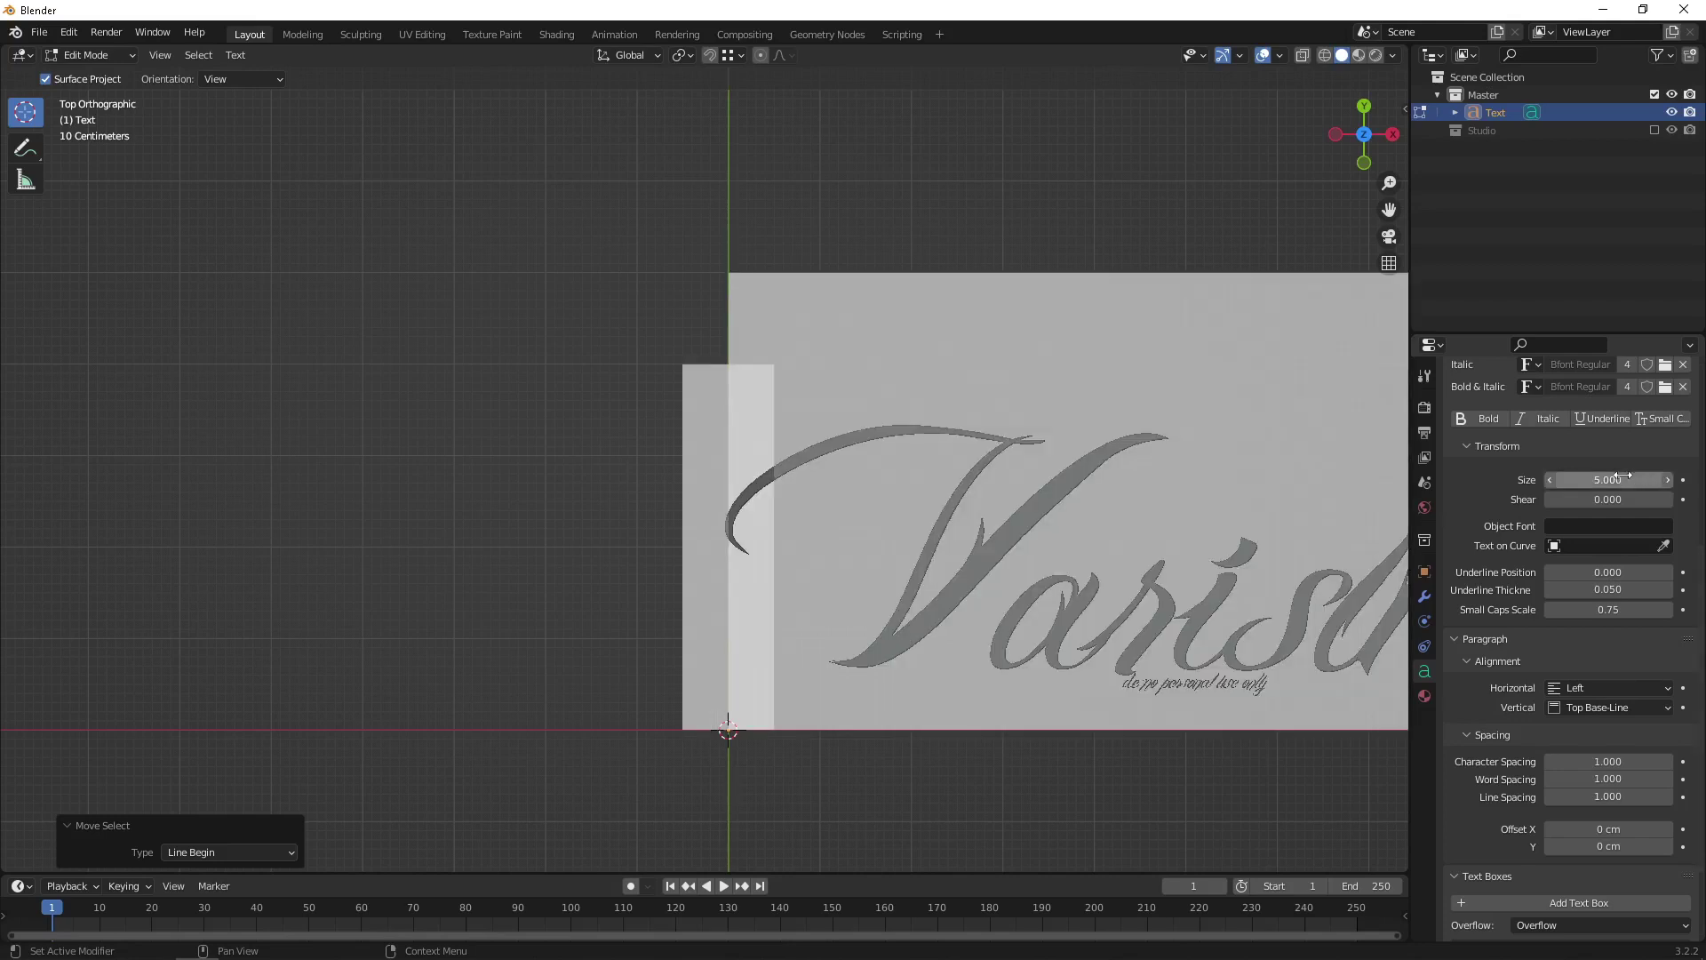
left_click(1619, 481)
type("2")
key("Return")
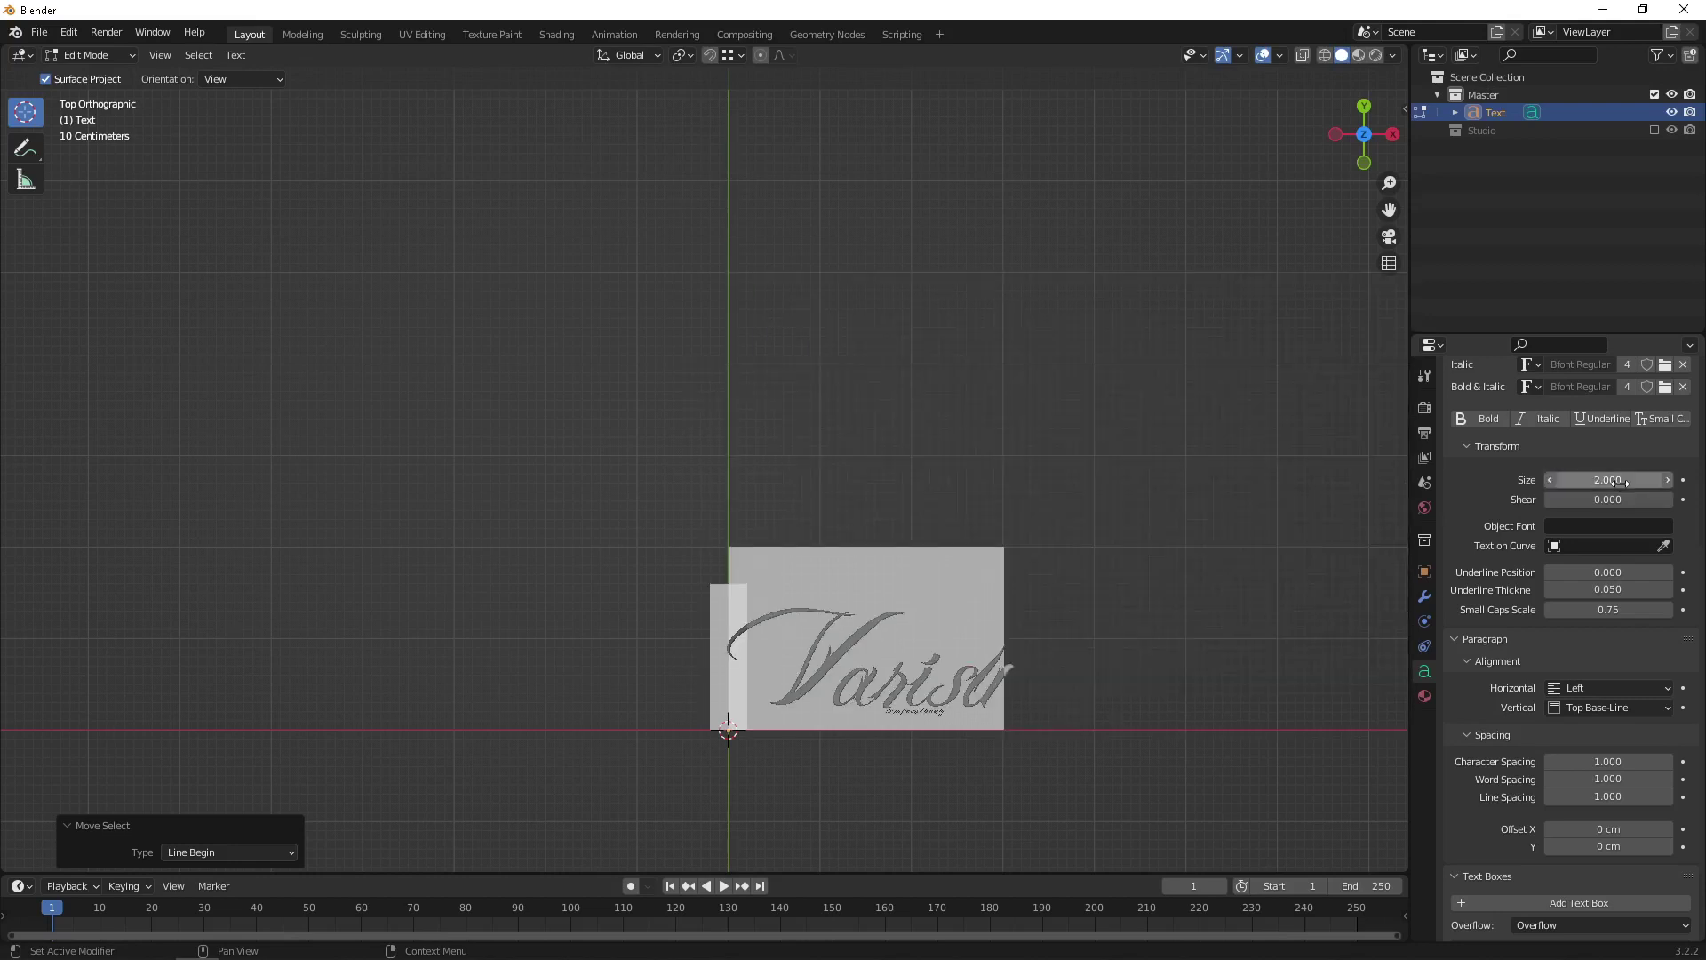
scroll(911, 718, "up", 1)
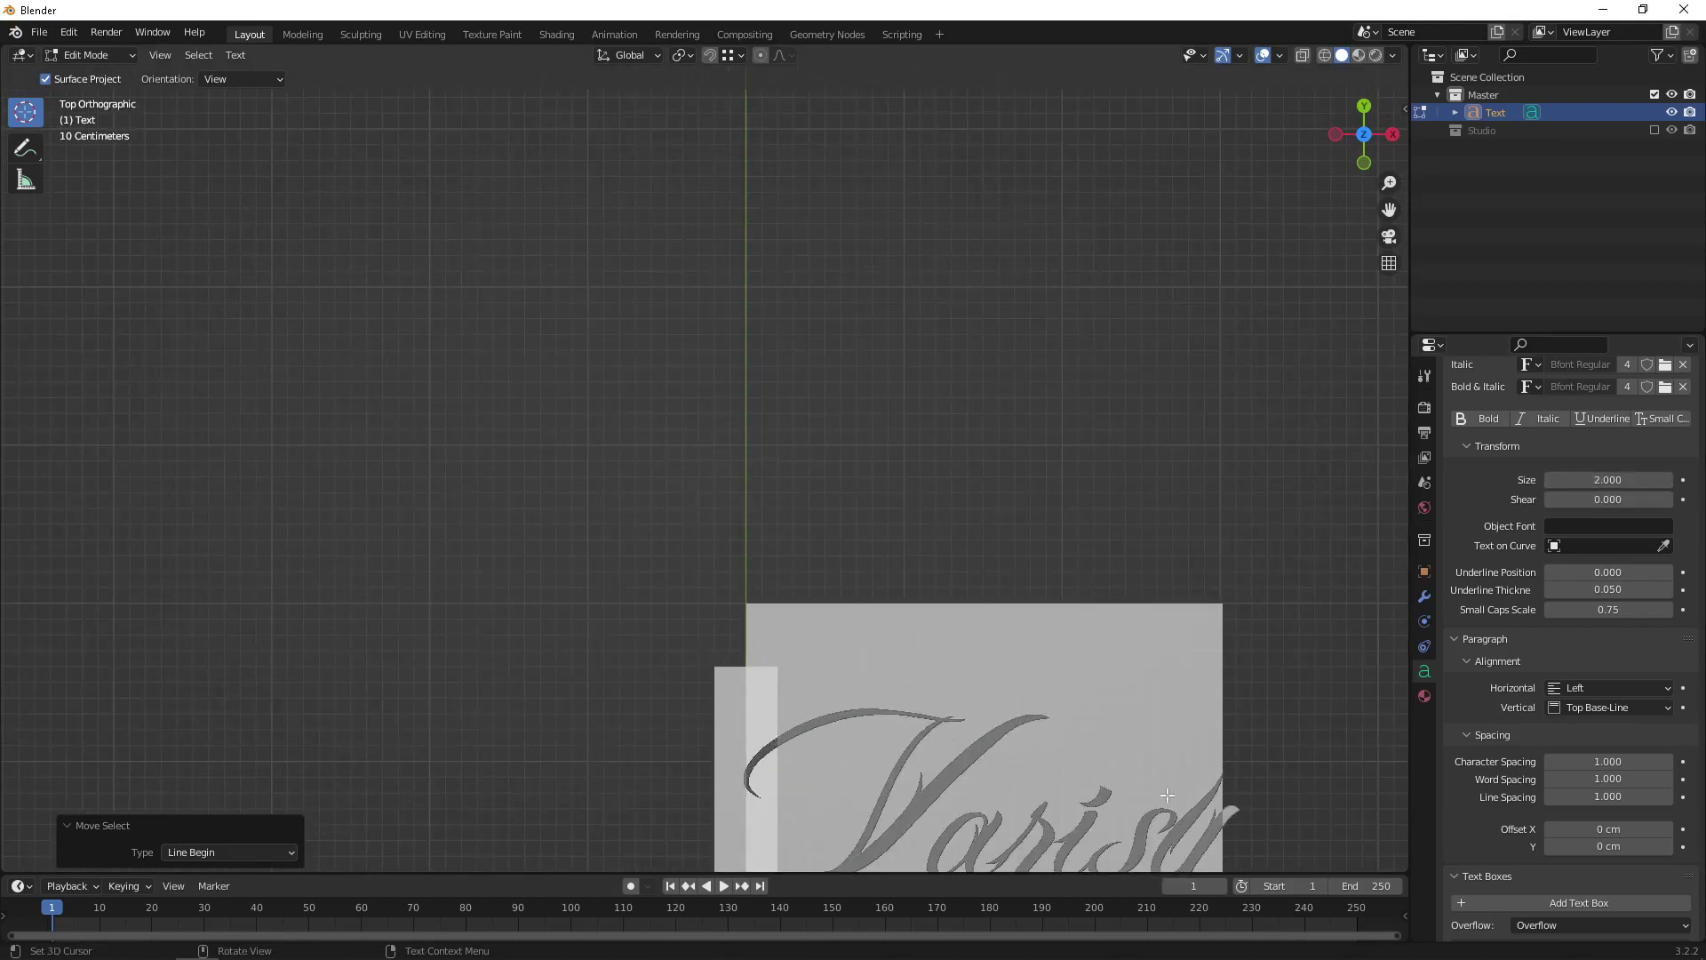
scroll(1241, 780, "down", 2)
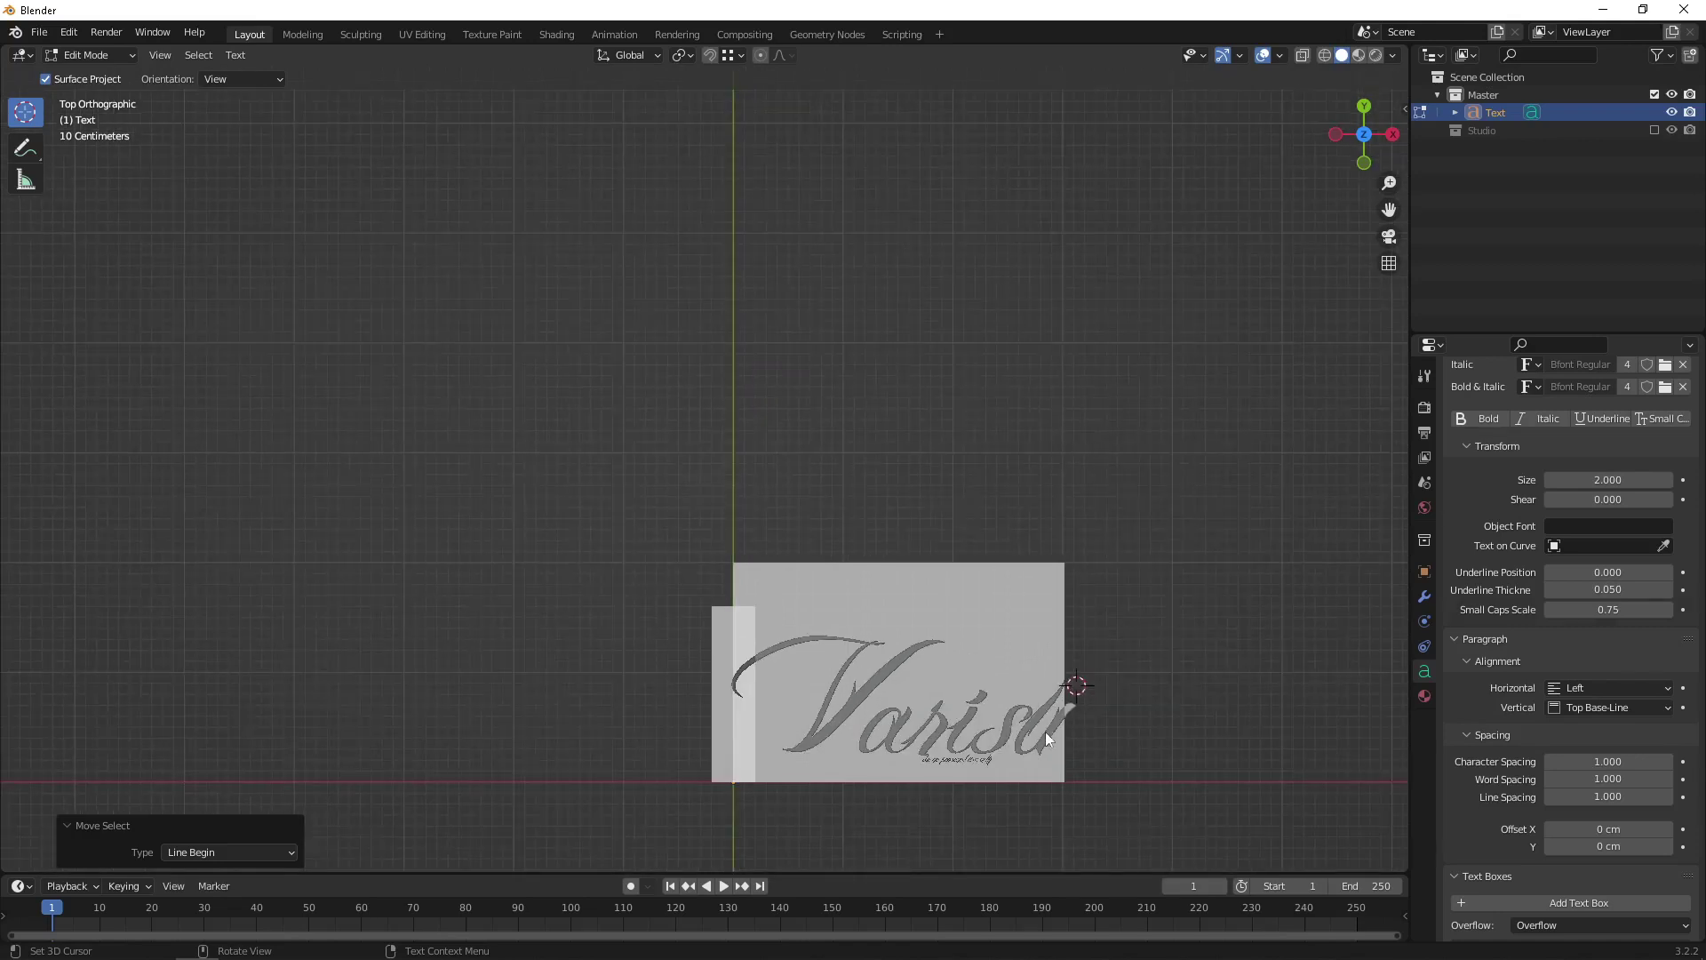
Step: Erase the existing letters of the text object in Edit Mode and re-enter the word "Varisu"
key("Tab")
key("Tab")
left_click(1019, 747)
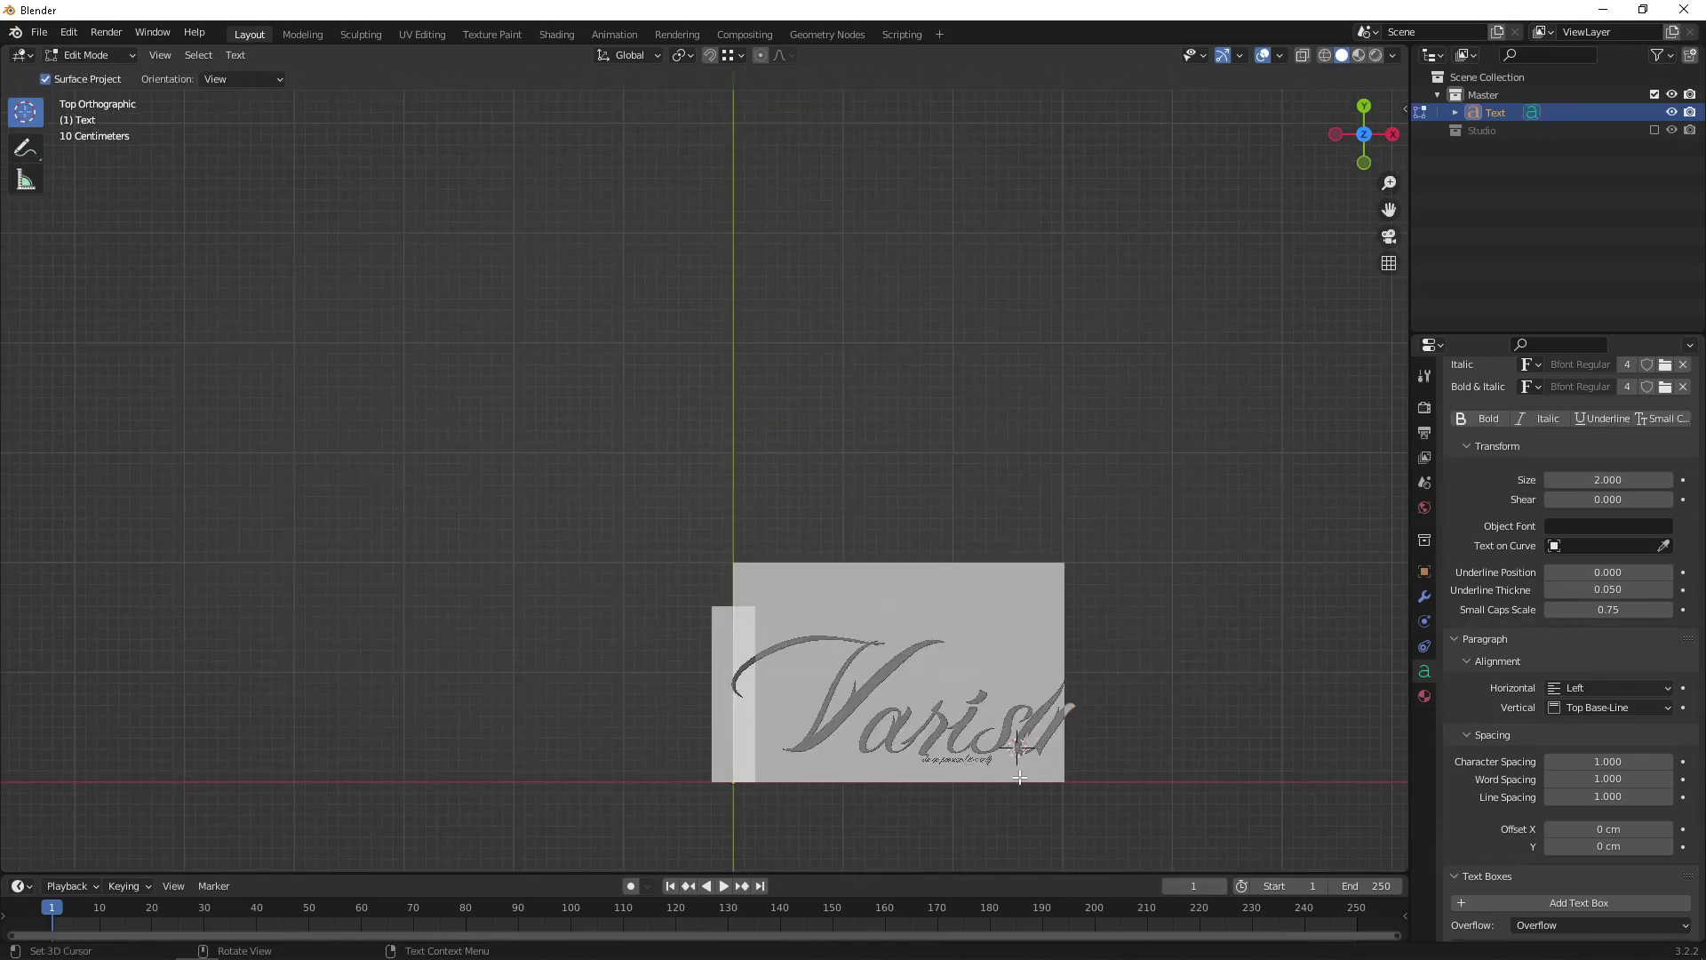
left_click(919, 687)
key("Right")
key("Right")
key("Right")
key("Right")
key("Right")
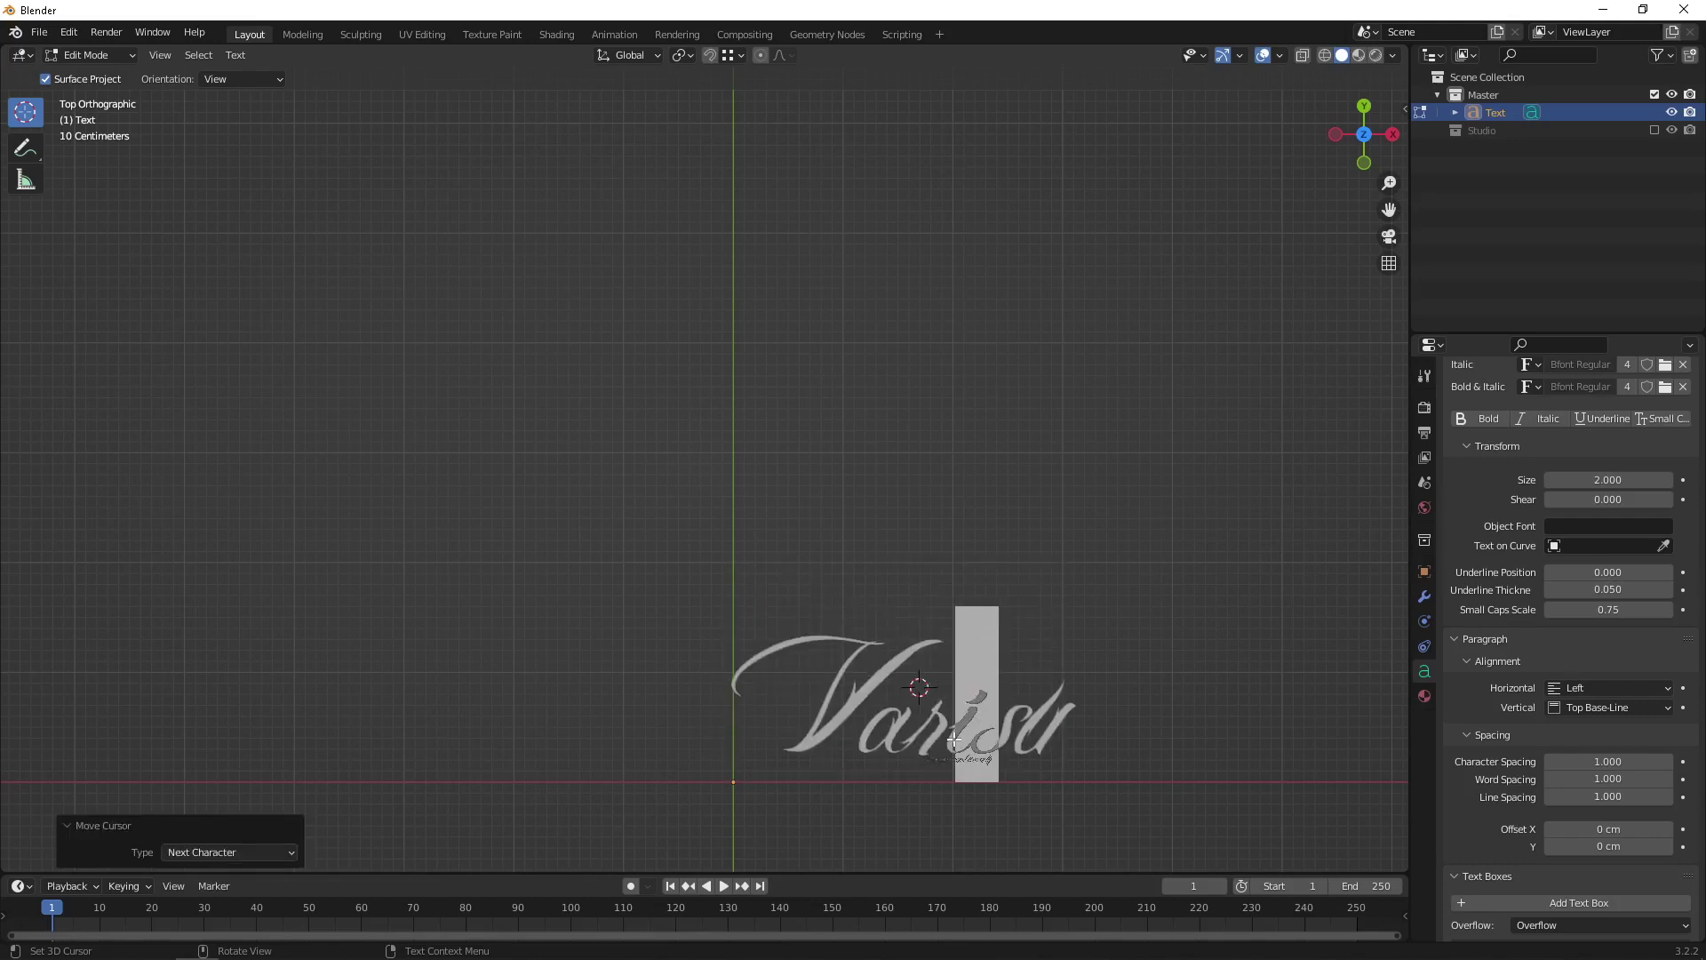
key("Right")
key("BackSpace")
key("BackSpace")
key("BackSpace")
key("BackSpace")
key("BackSpace")
key("BackSpace")
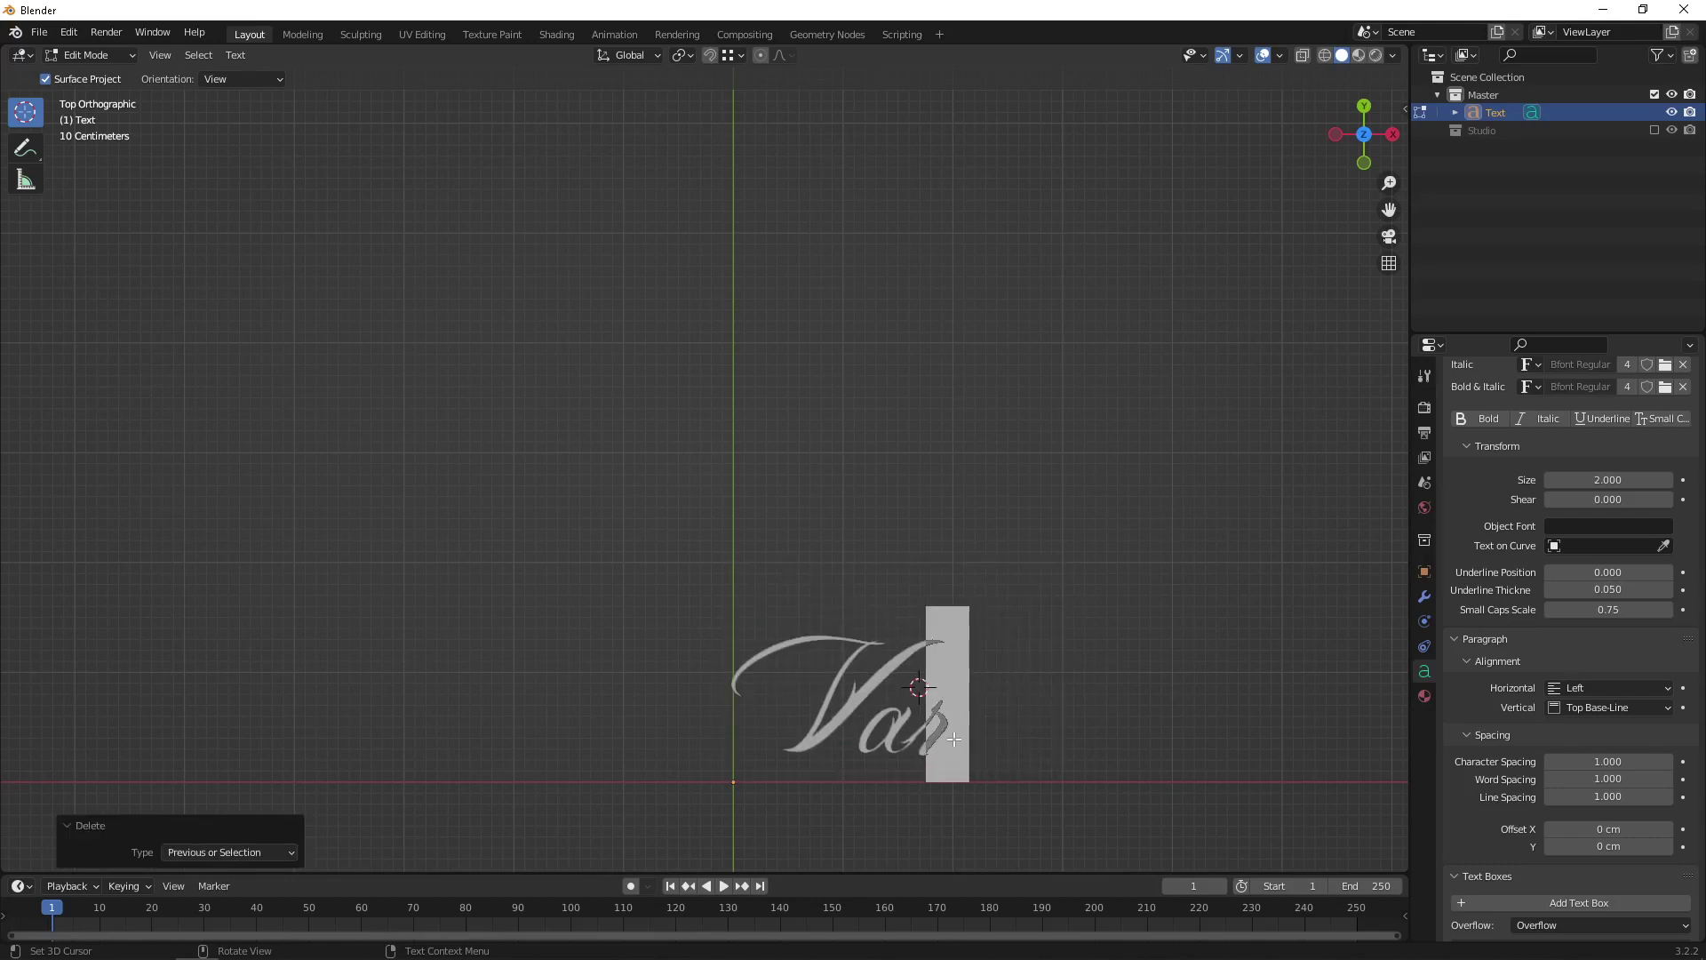
type("Va")
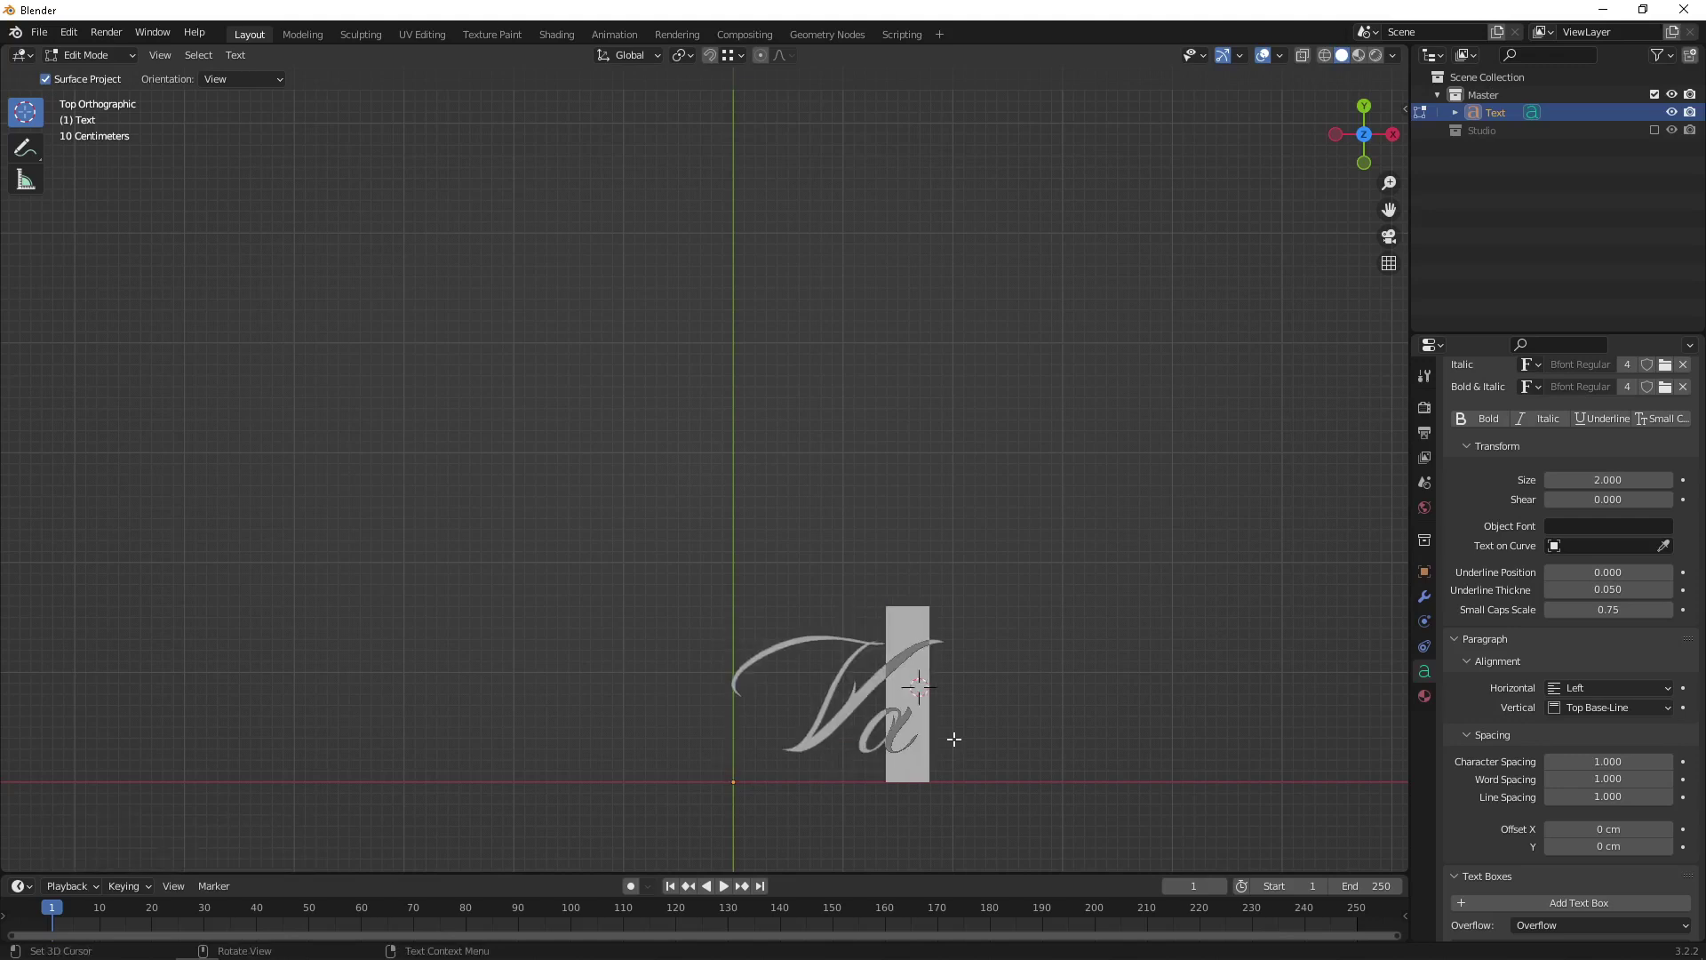
type("risd")
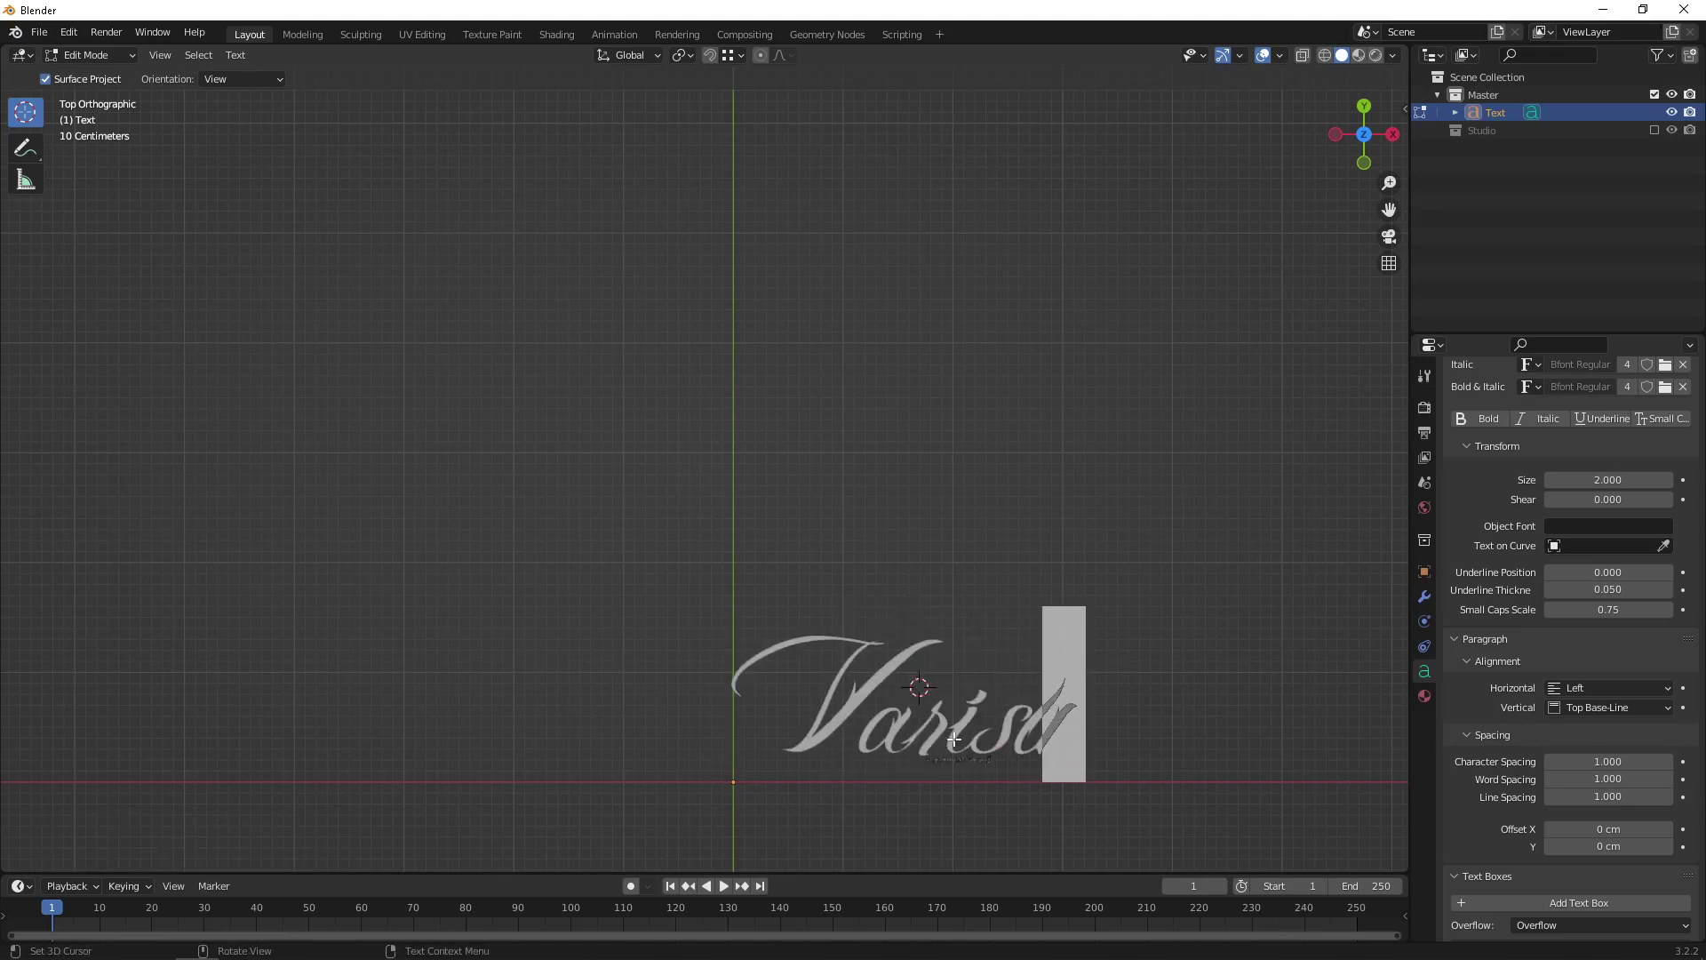
Step: Switch to the browser and compare the Billy Argel preview of "Varisu" with other poster fonts on 1001 Fonts
key("alt+Tab")
key("Tab")
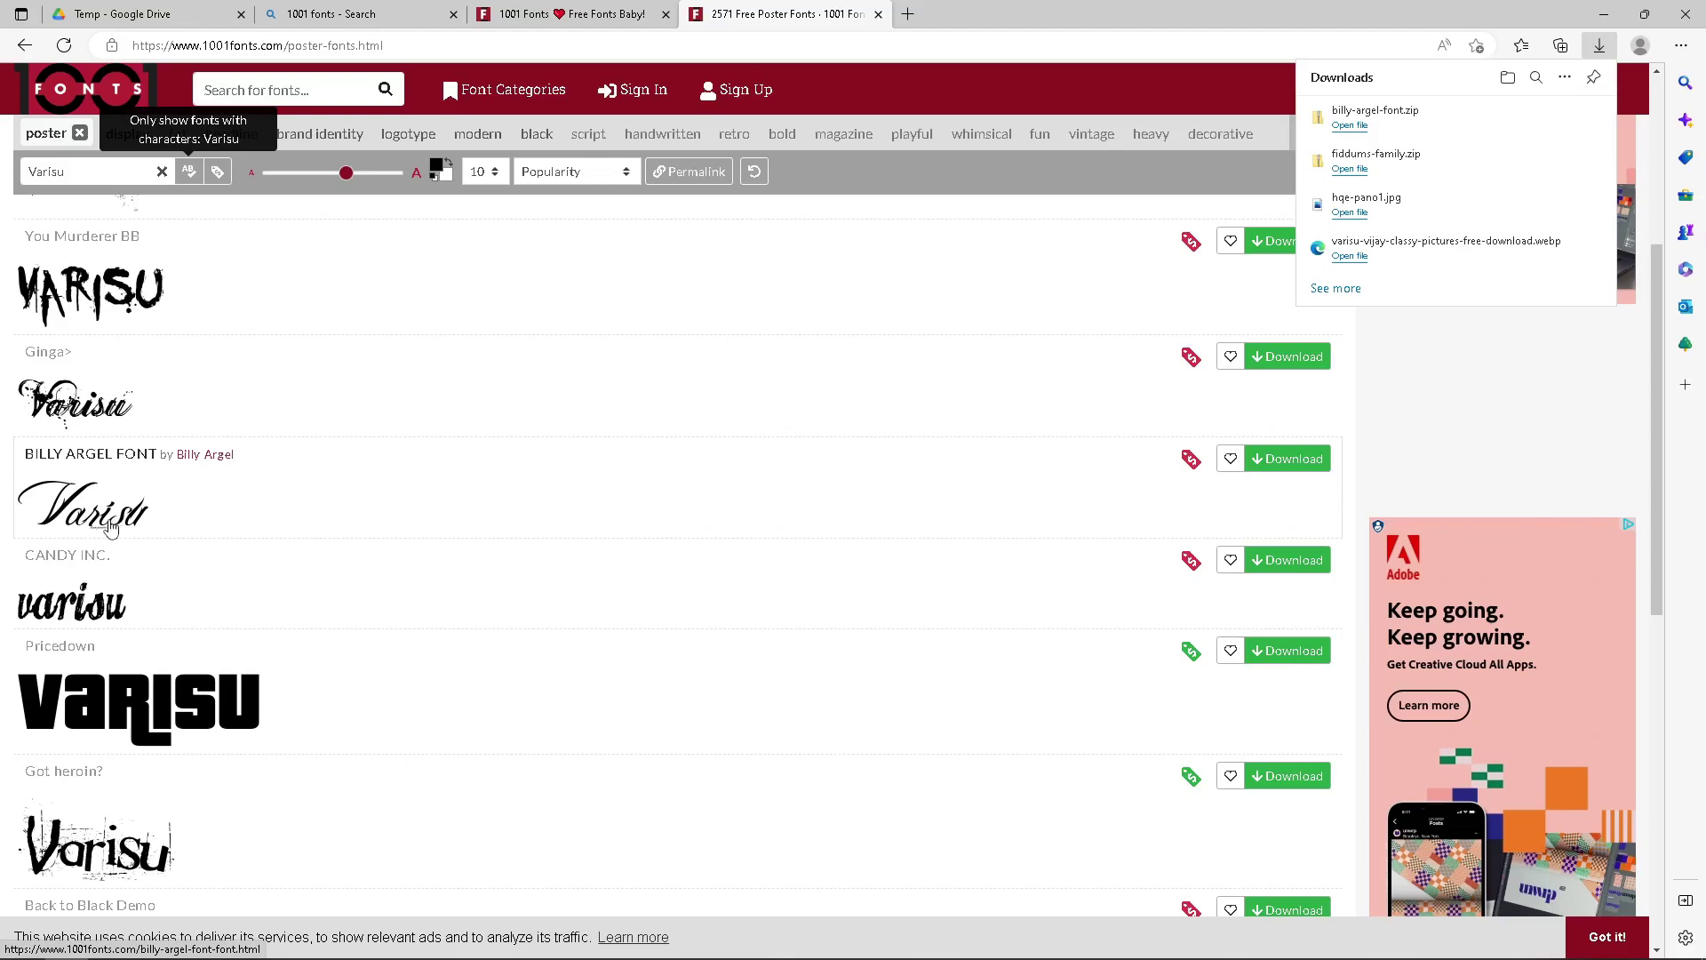
scroll(110, 527, "down", 5)
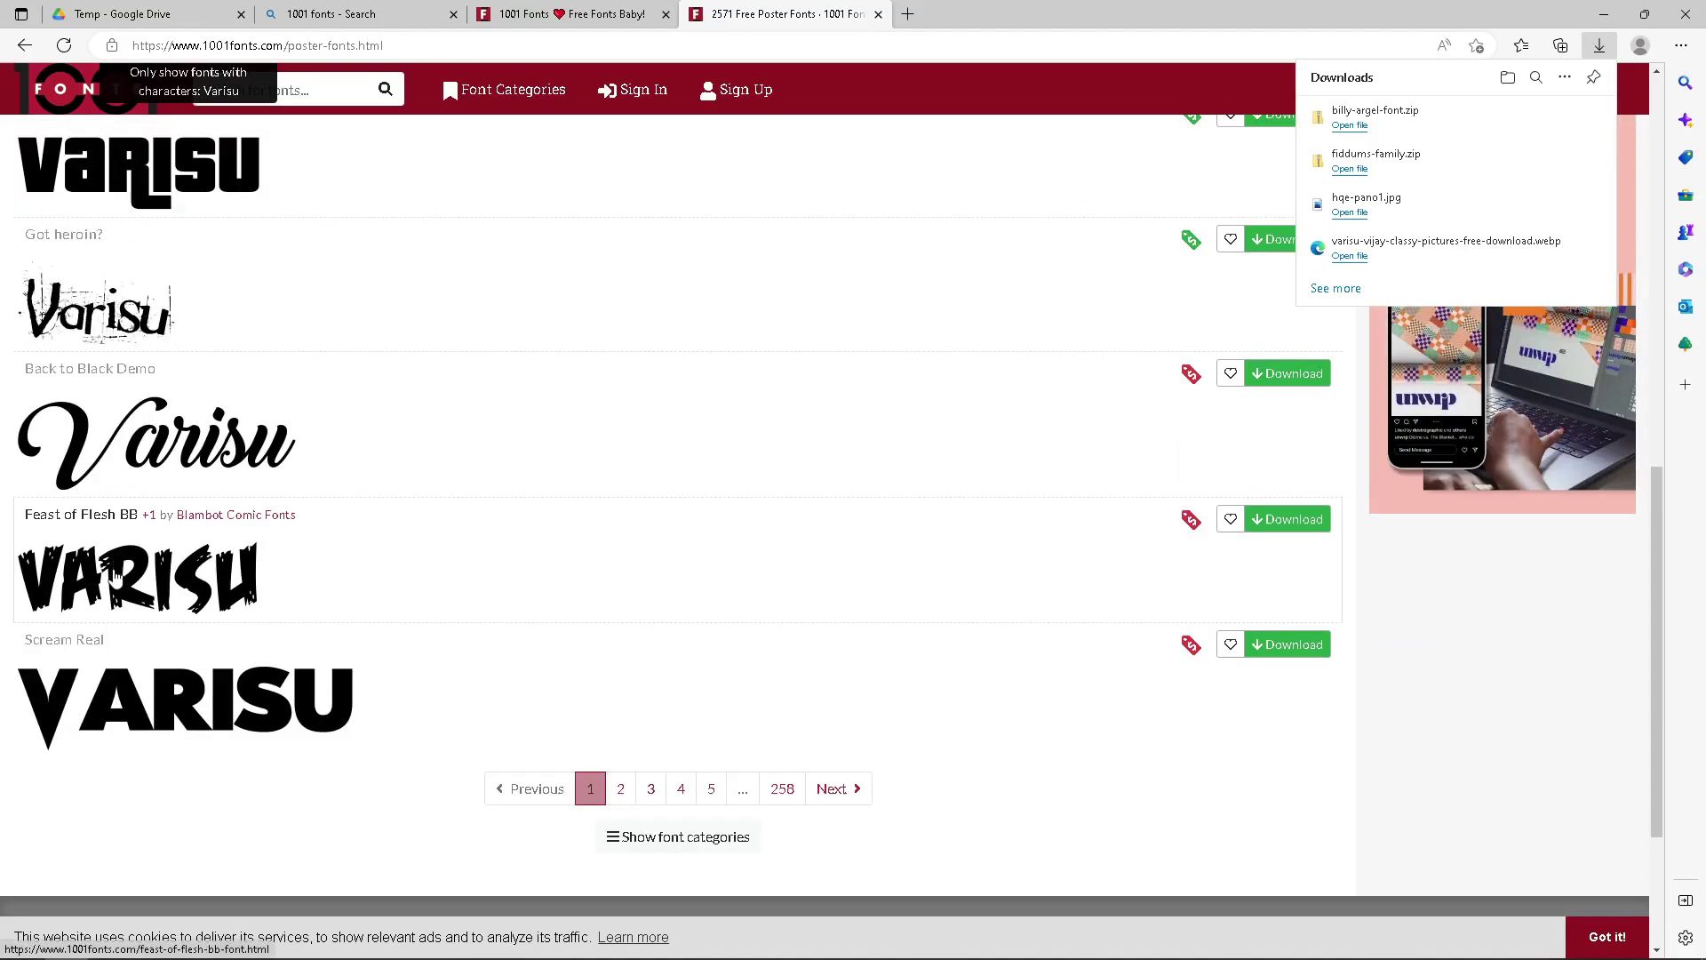
Step: Switch back to Blender, select the whole word and set the text size to 4
key("alt+Tab")
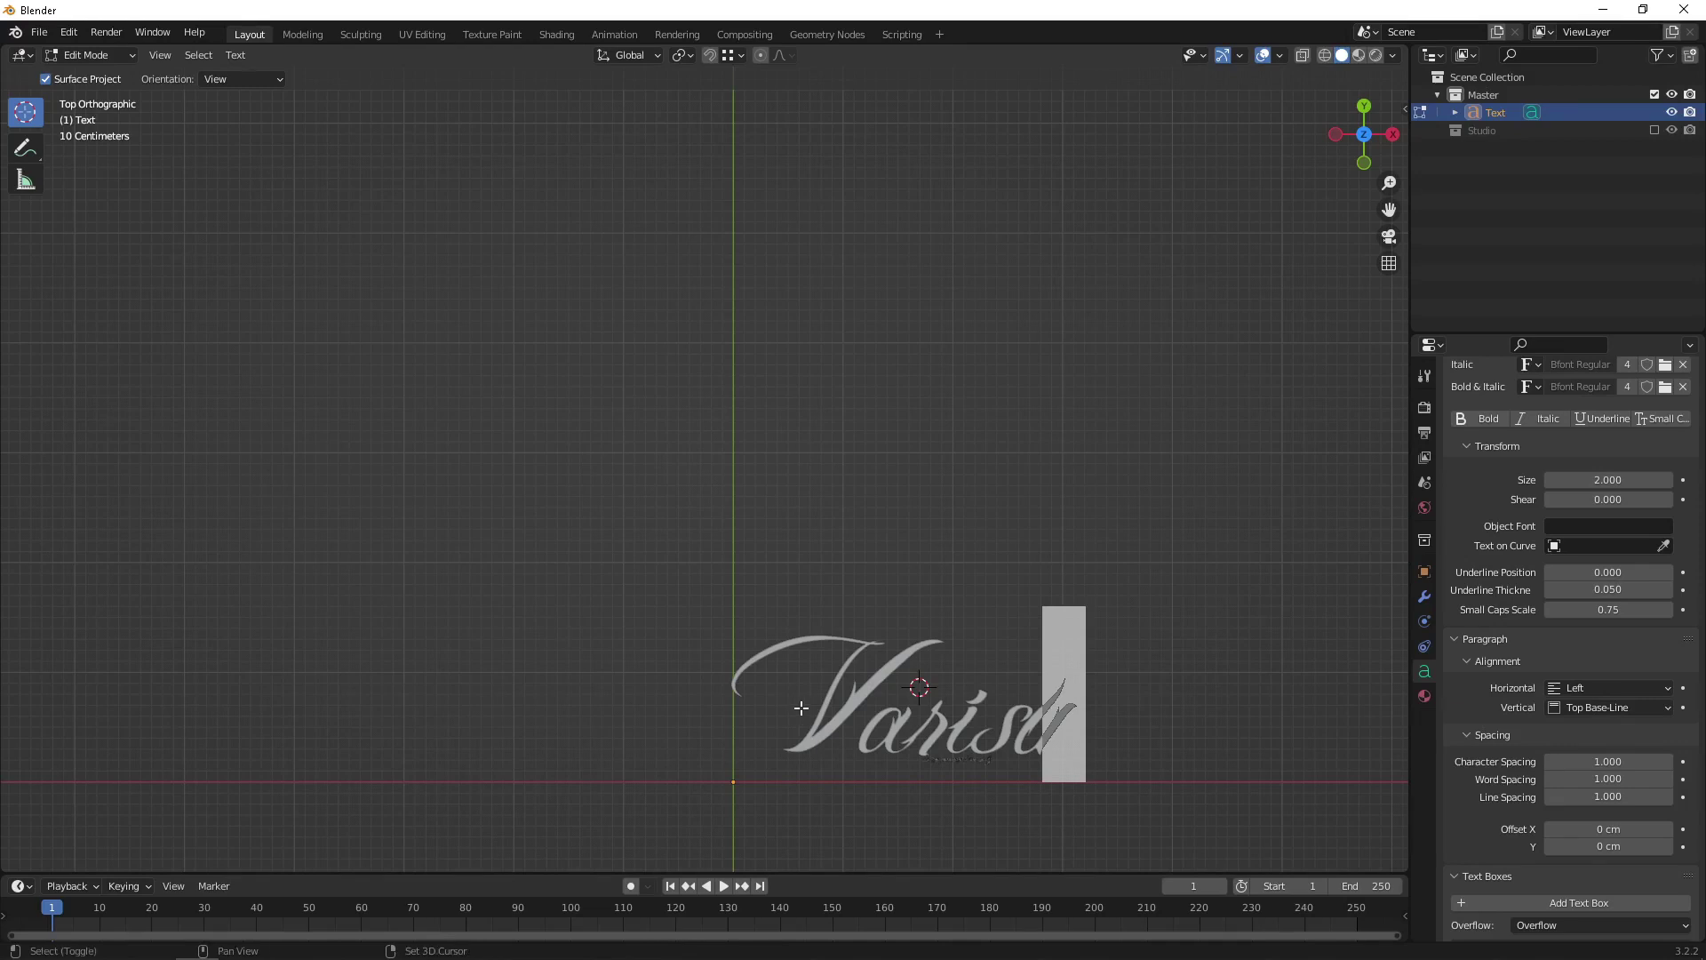
key("shift+Home")
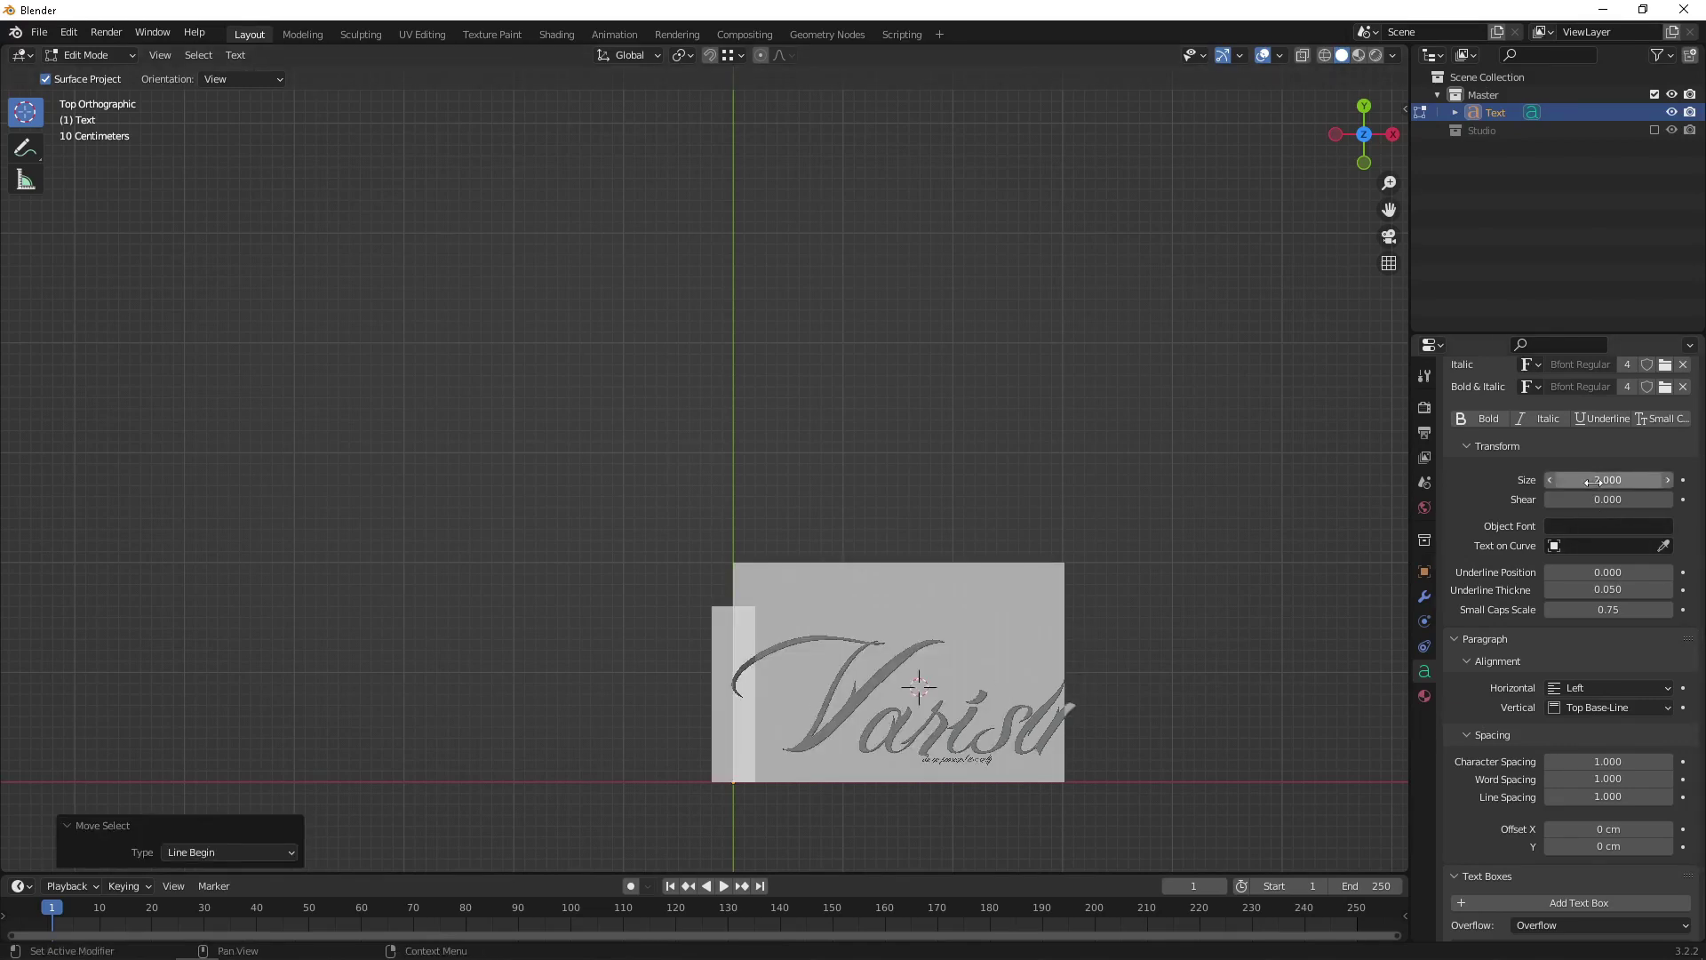
left_click(1595, 481)
type("4")
key("Return")
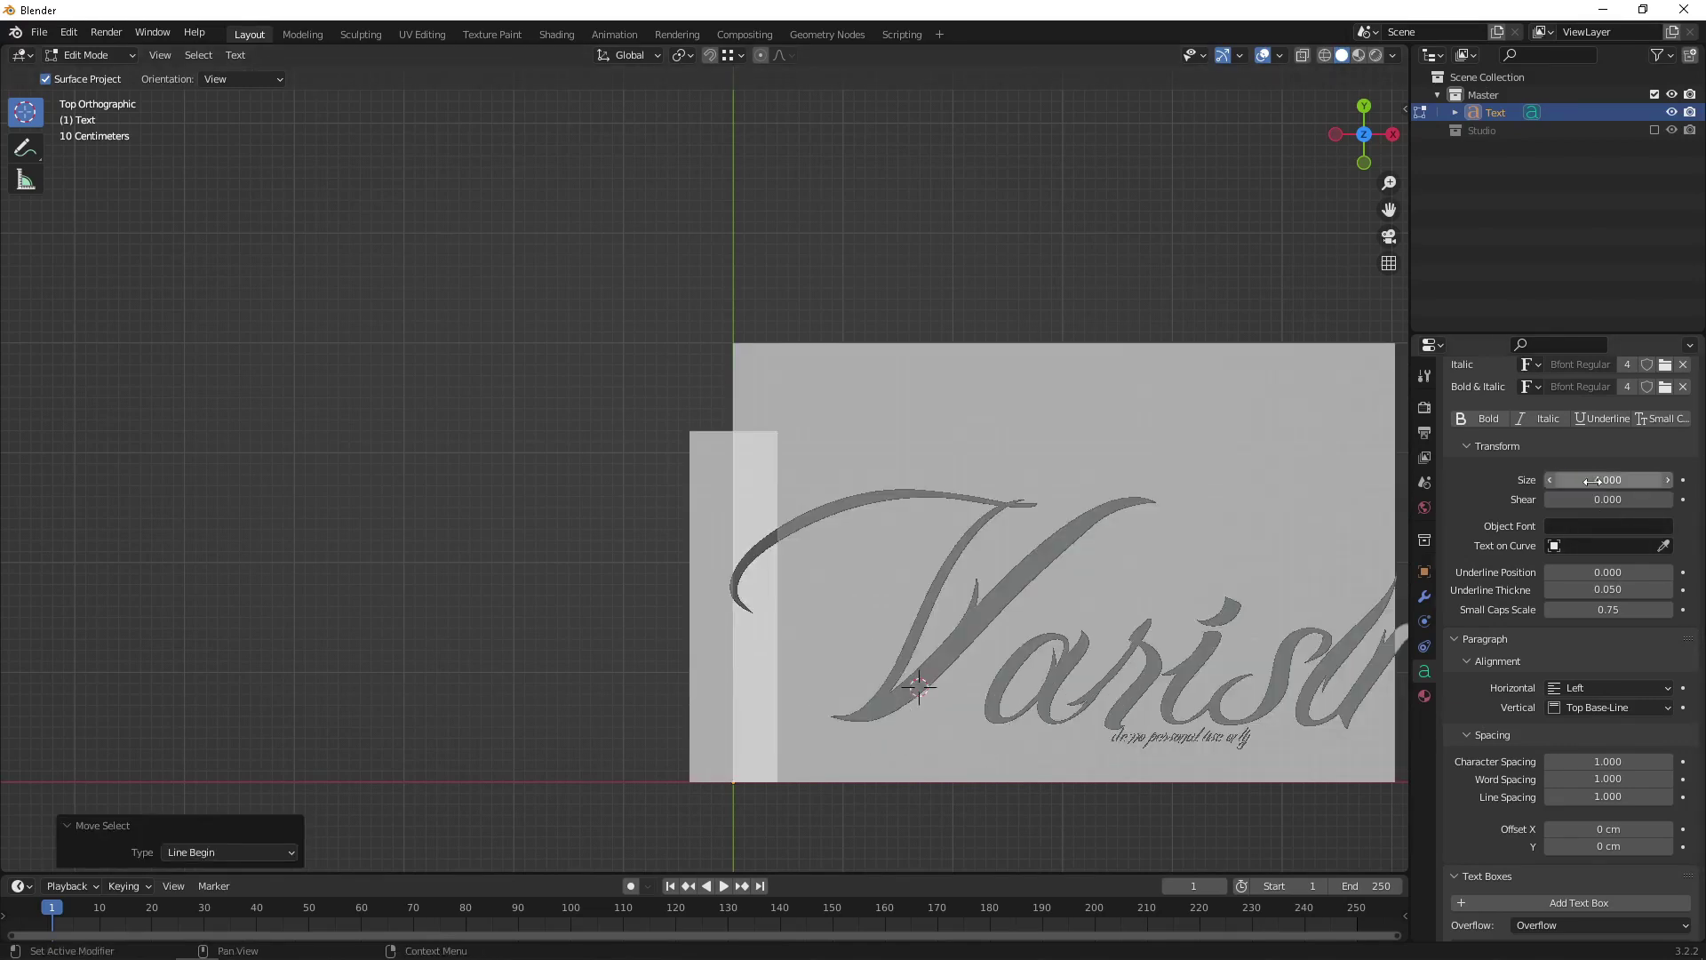
Step: Increase the text's character spacing to 1.200
scroll(1595, 487, "down", 1)
scroll(889, 665, "down", 2)
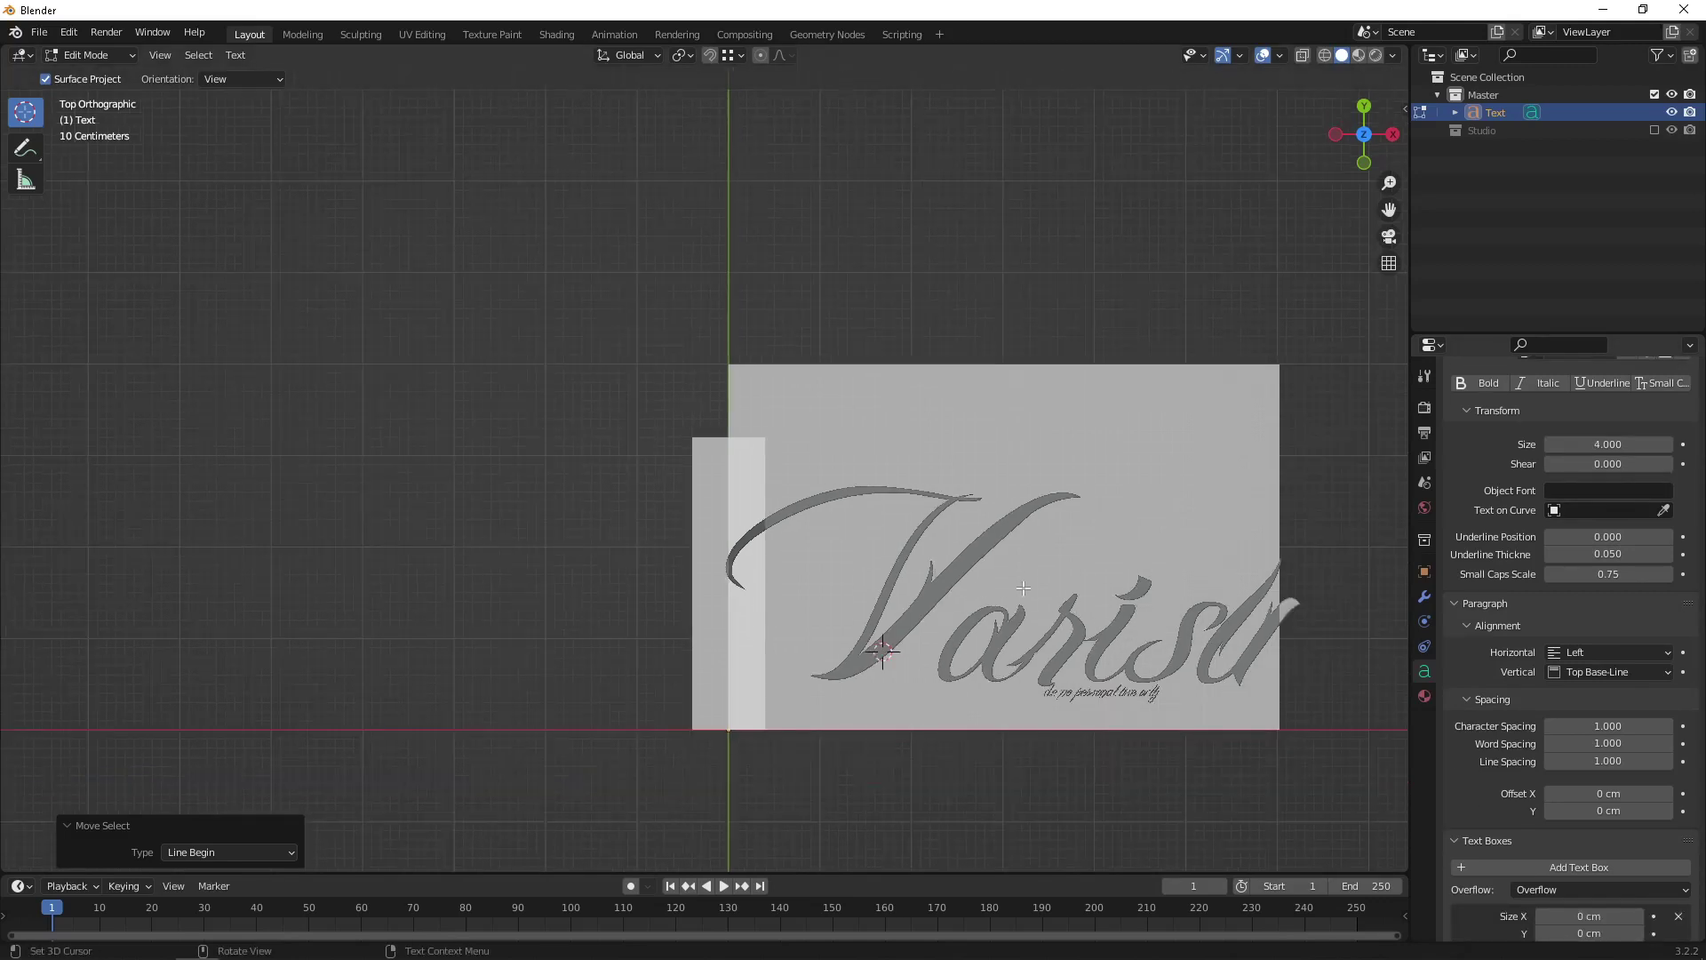
middle_click_drag(1025, 588, 819, 590, "shift")
scroll(1490, 755, "down", 3)
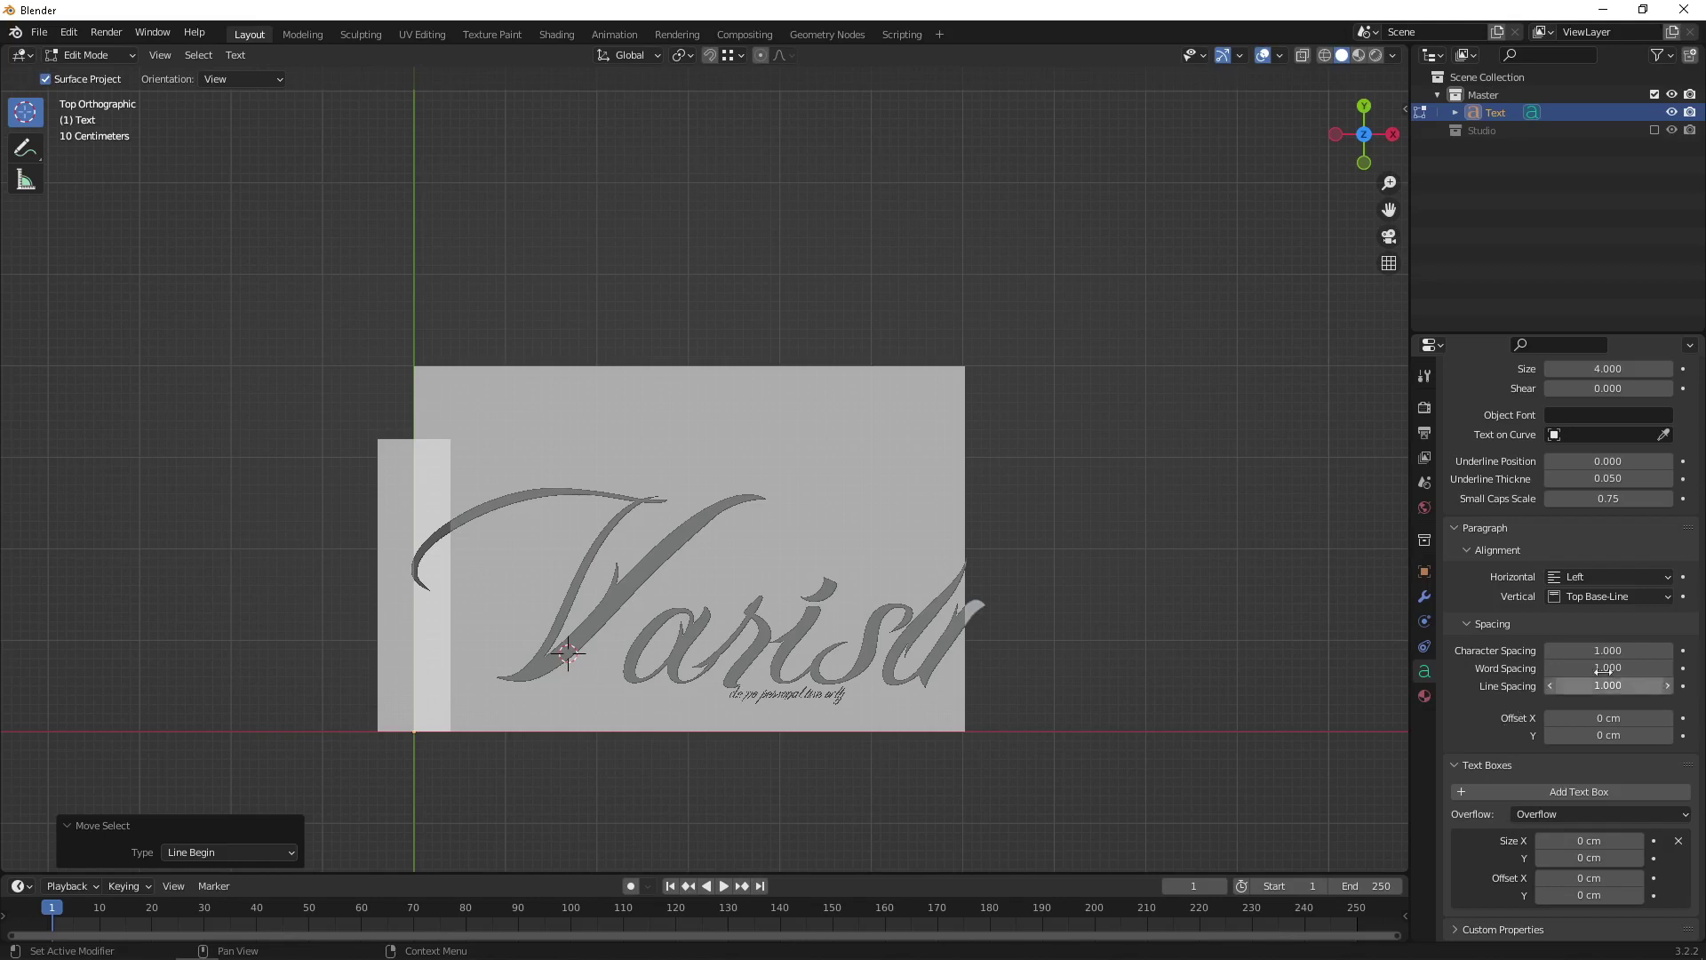
left_click(1667, 650)
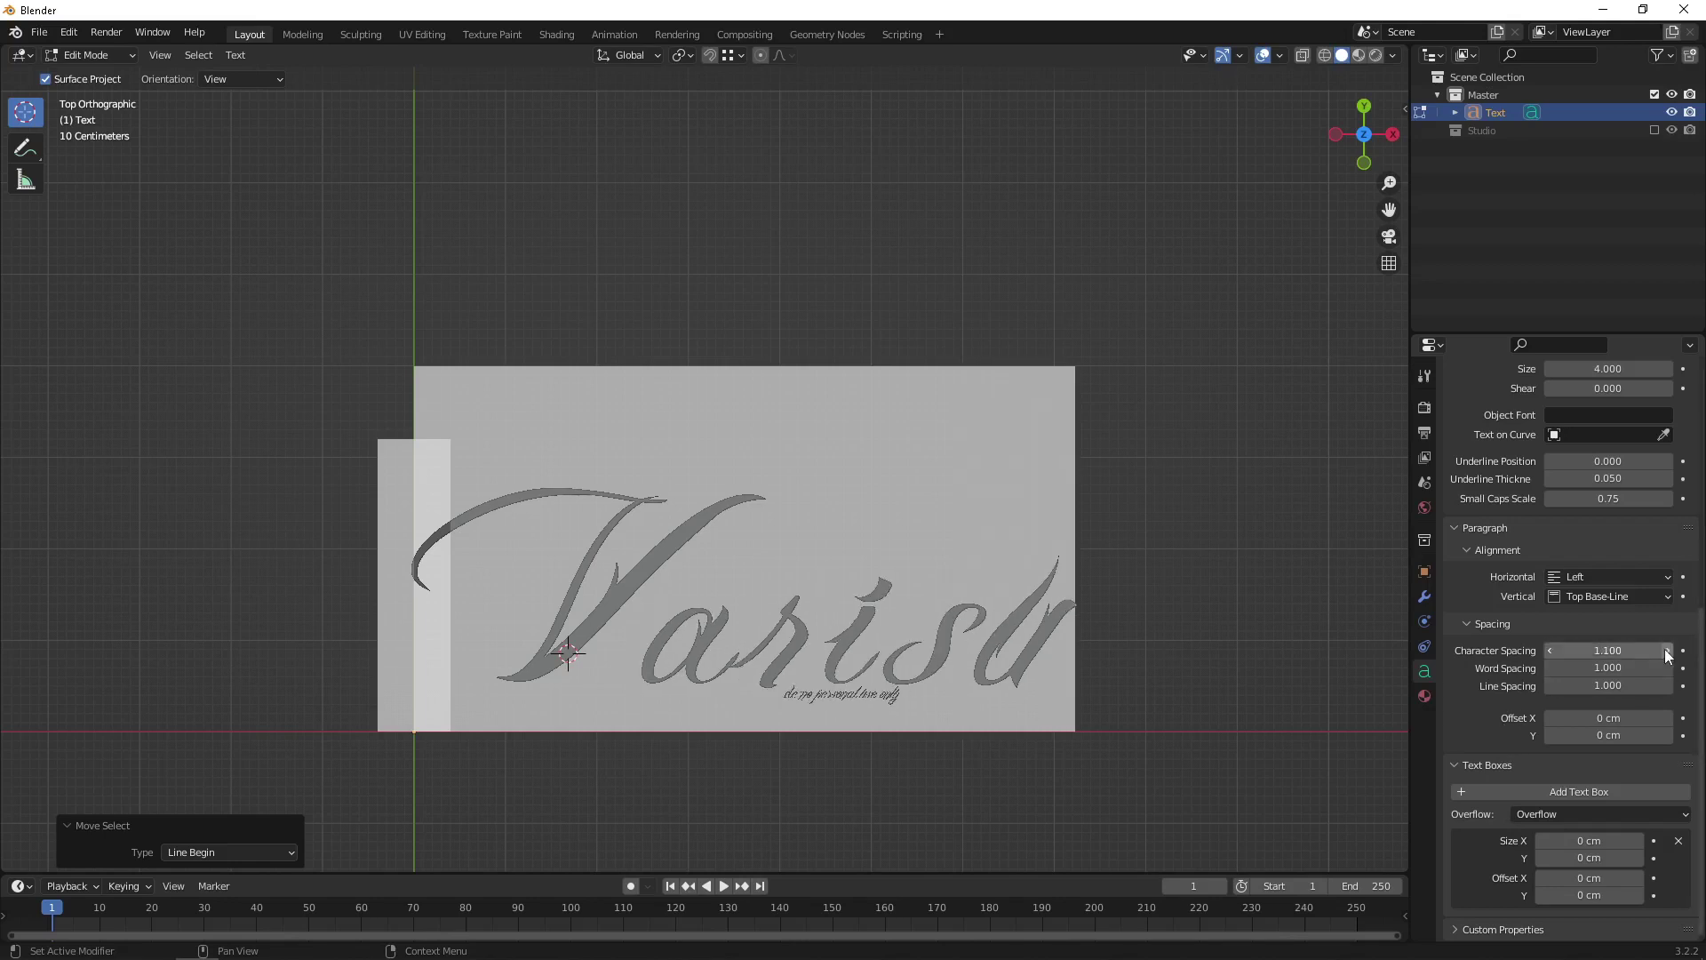
left_click(1666, 650)
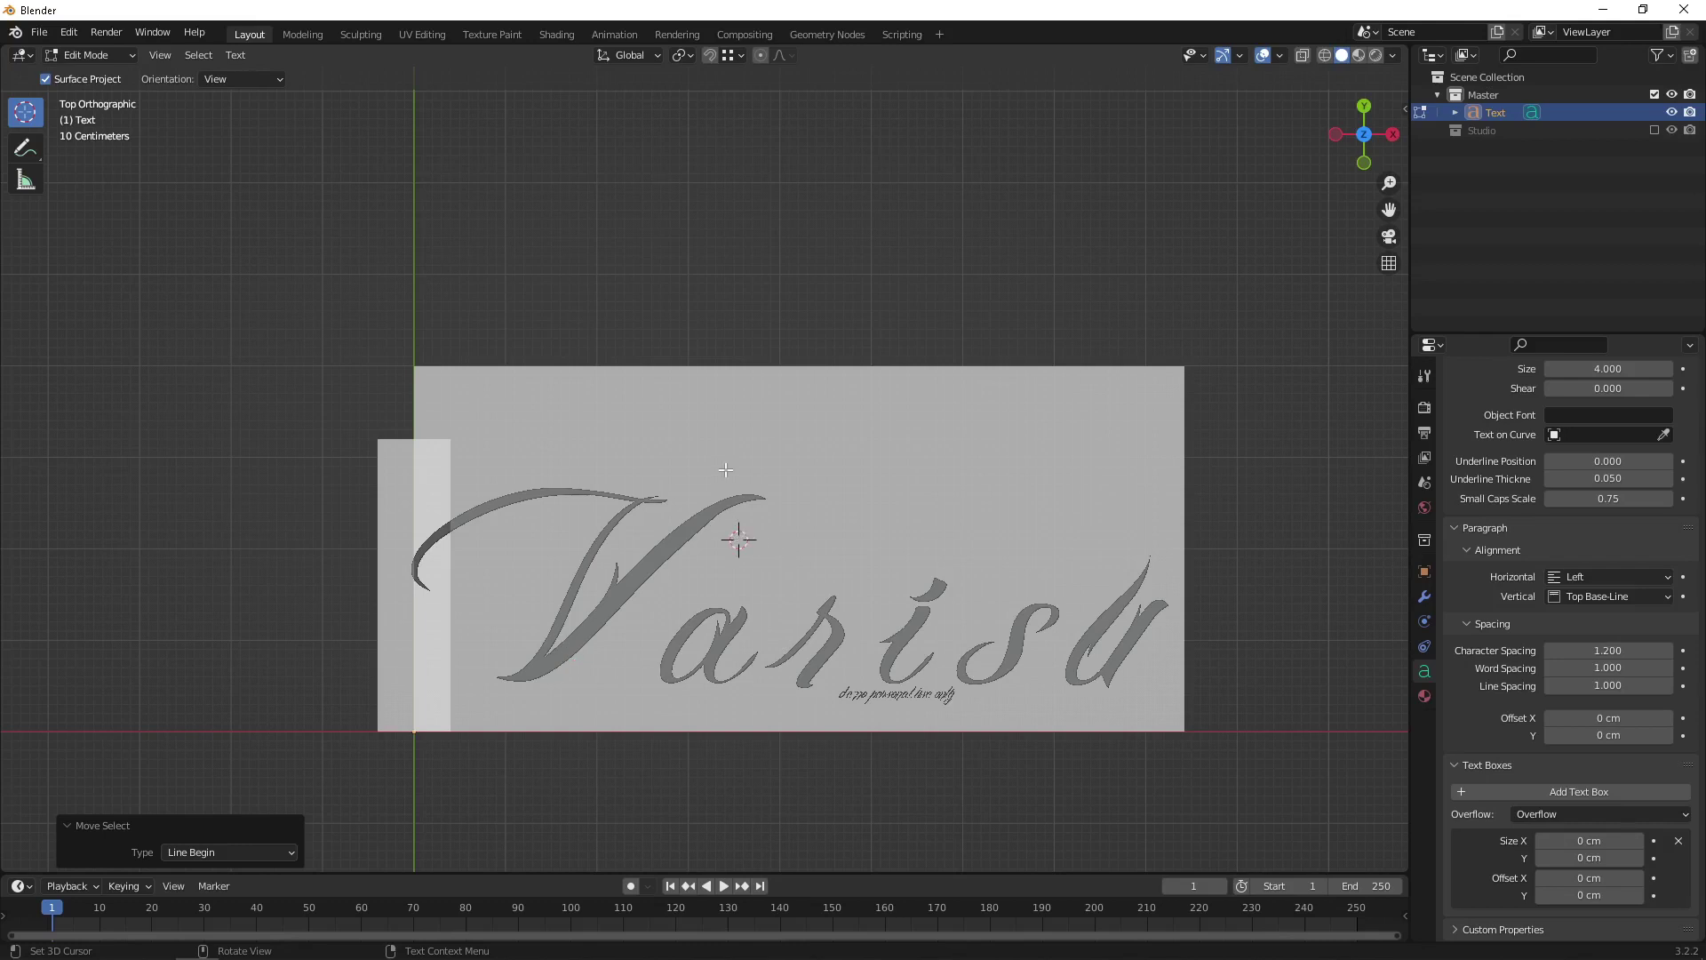
Step: Return to Object Mode and stand the text upright by rotating it 90° about the global X axis
key("Tab")
scroll(679, 557, "down", 2)
middle_click_drag(679, 557, 739, 441)
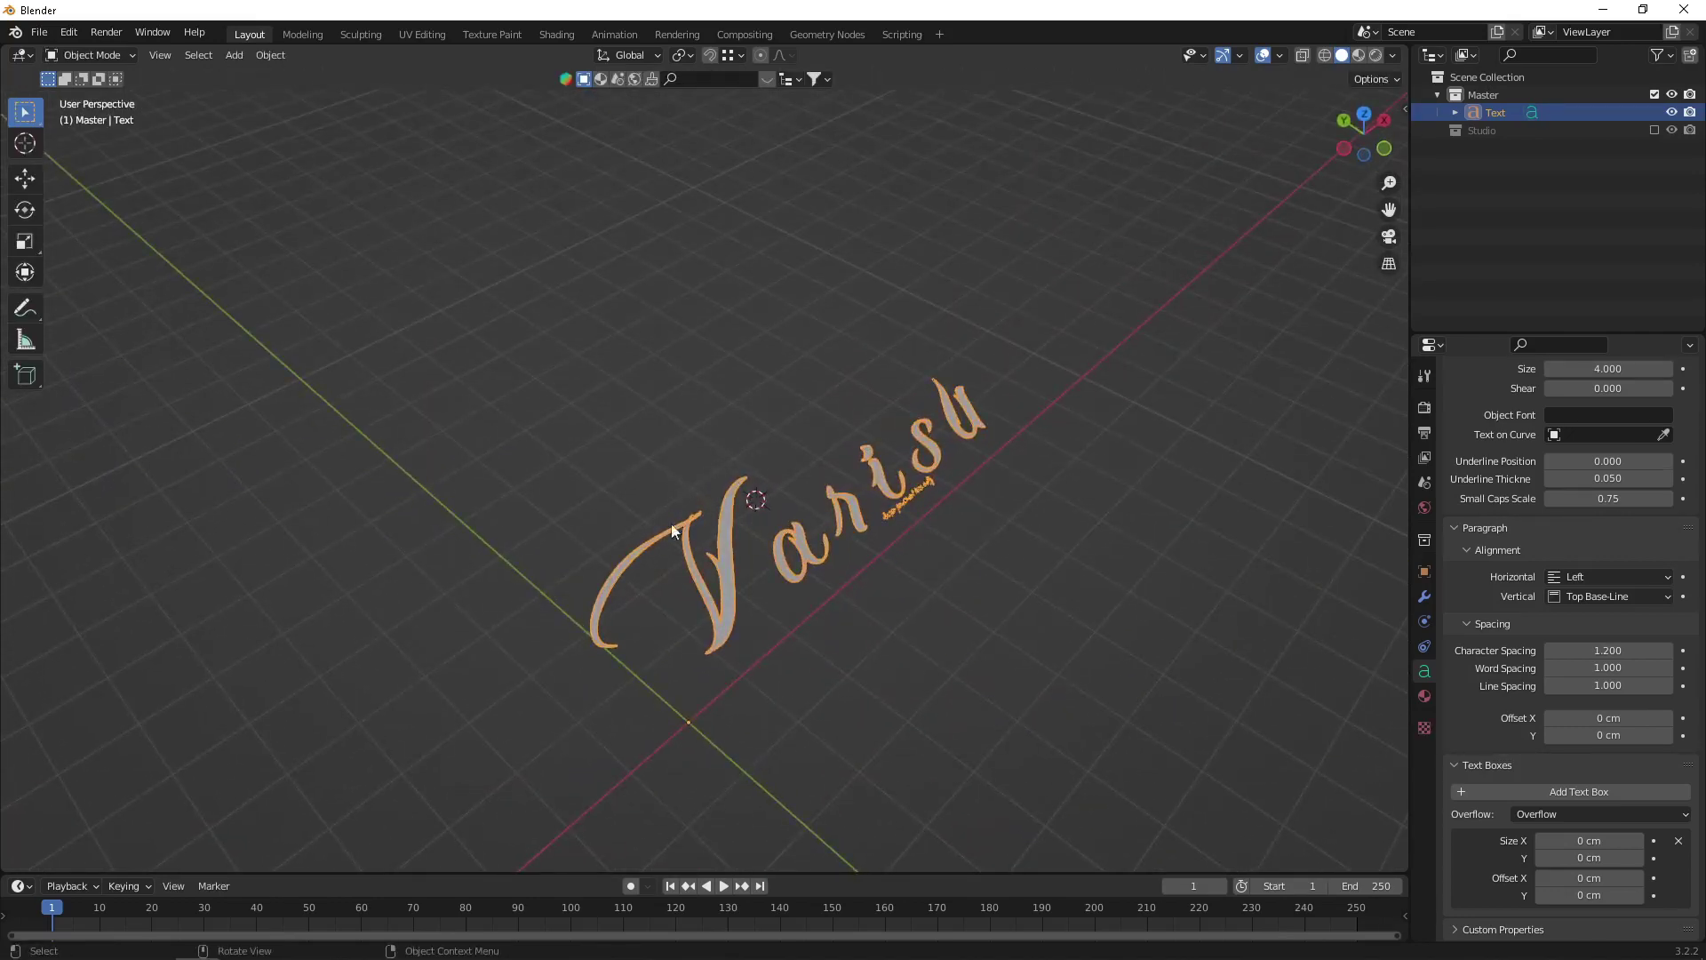
scroll(673, 562, "up", 3)
scroll(682, 612, "up", 5)
scroll(747, 551, "down", 9)
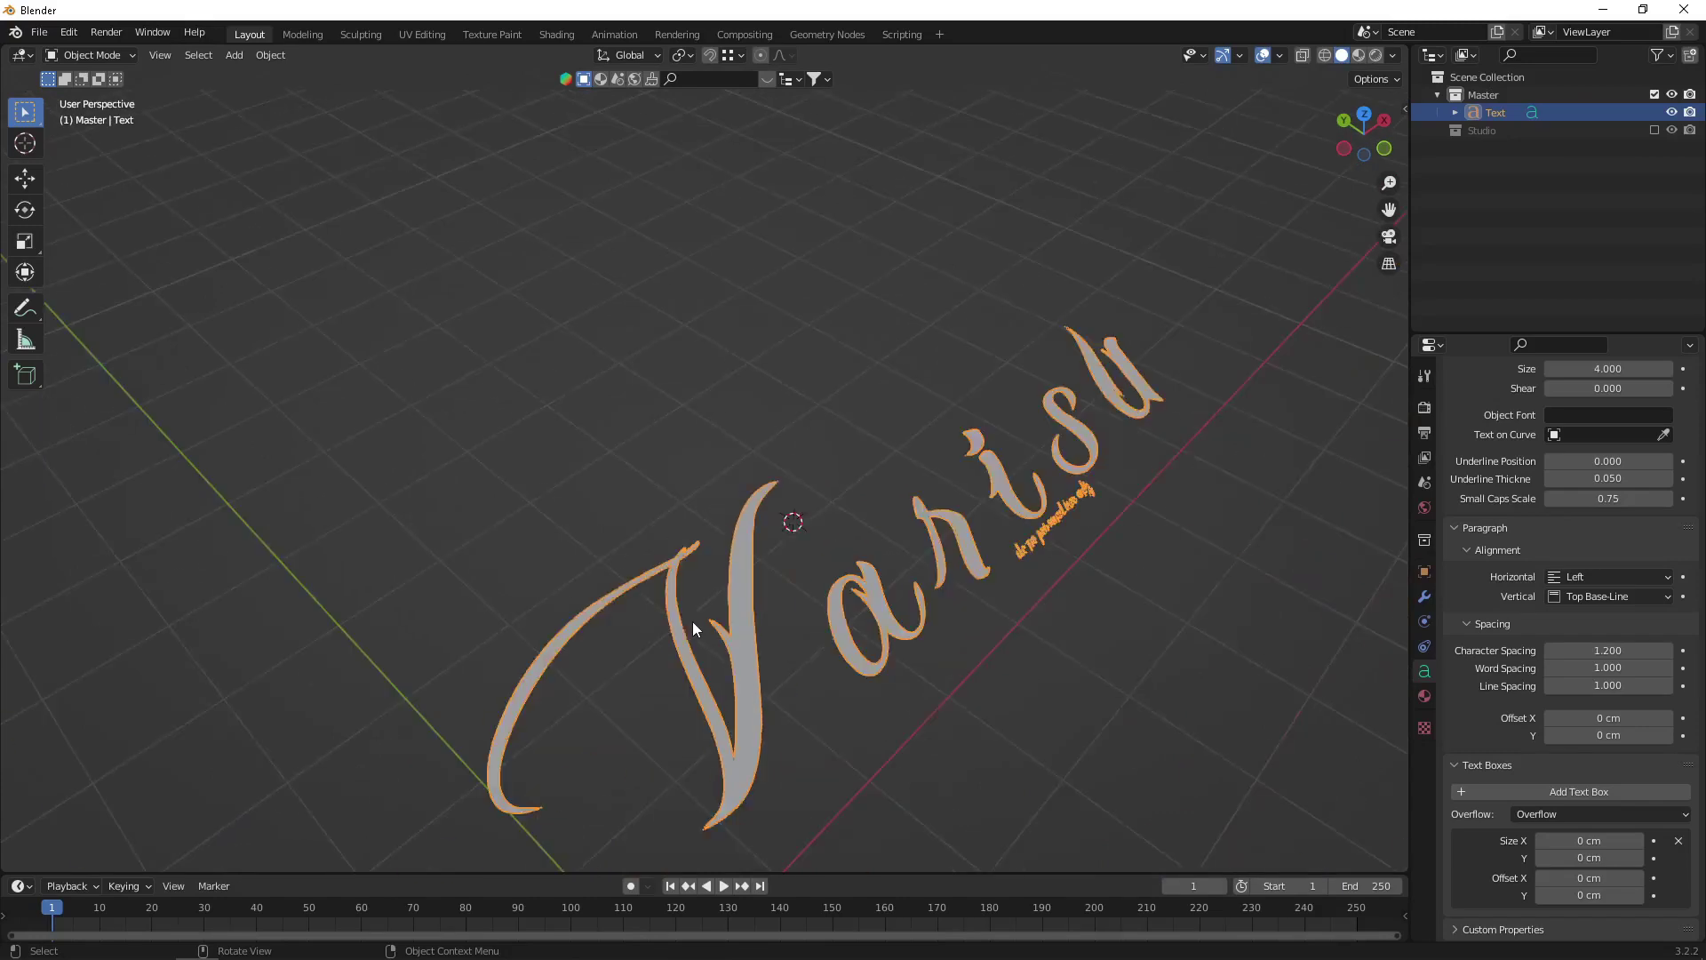
type("rx")
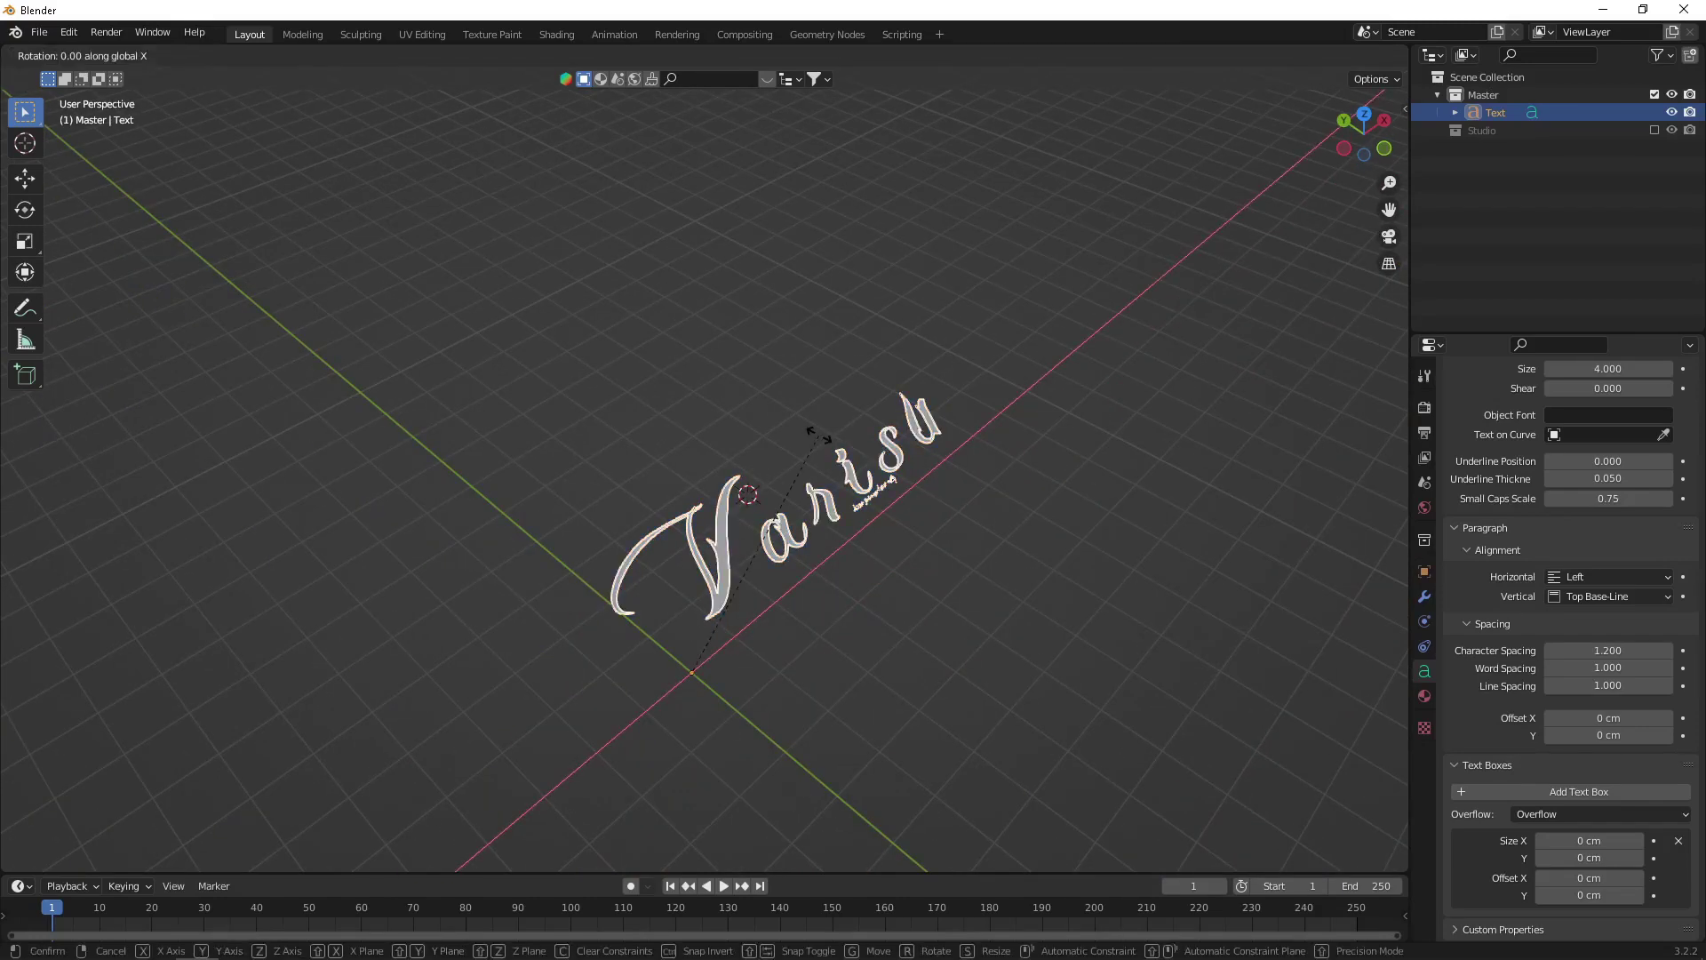
type("90")
key("Return")
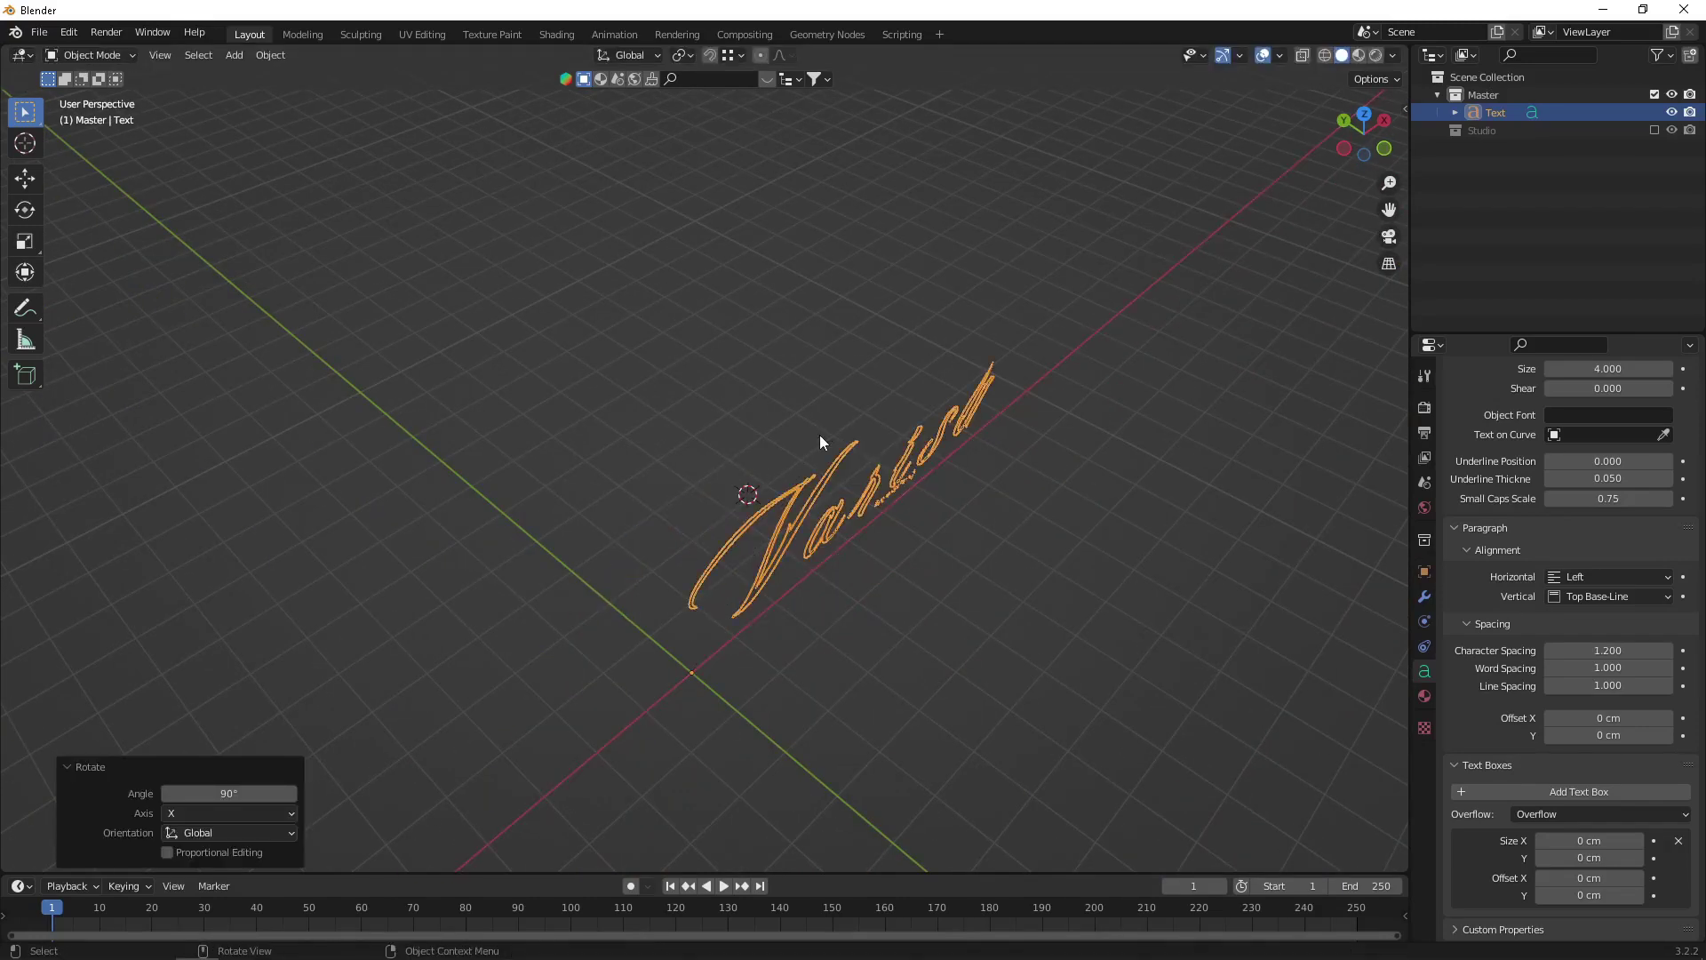
middle_click_drag(925, 480, 951, 503)
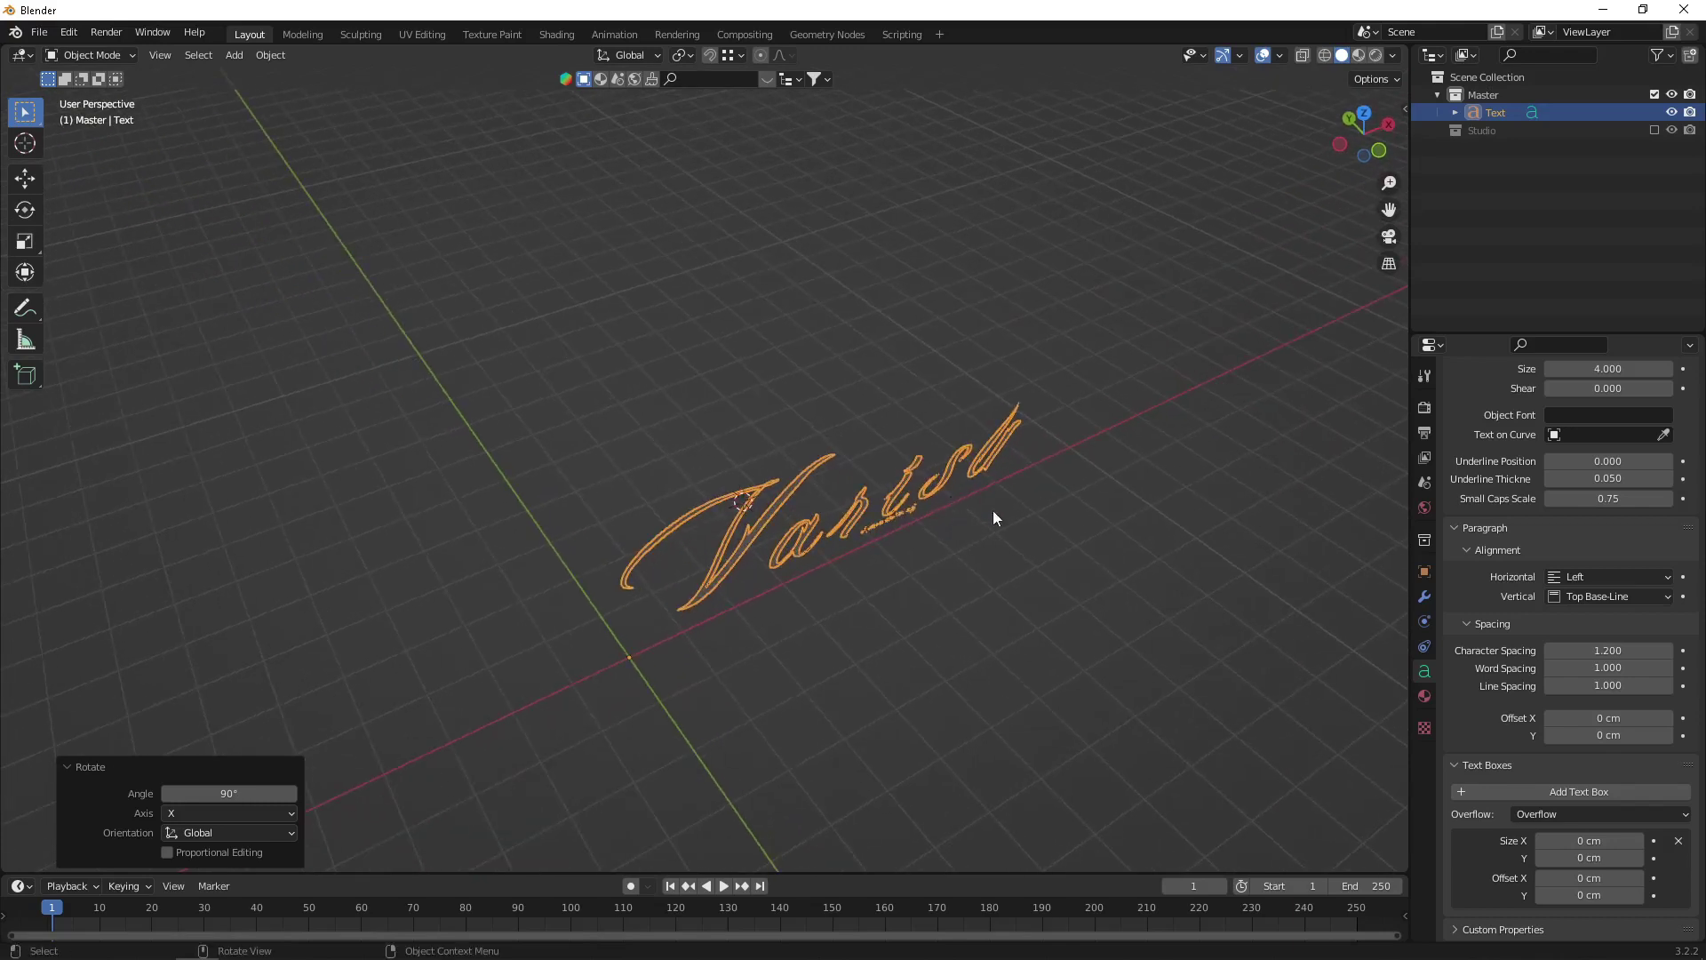
key("n")
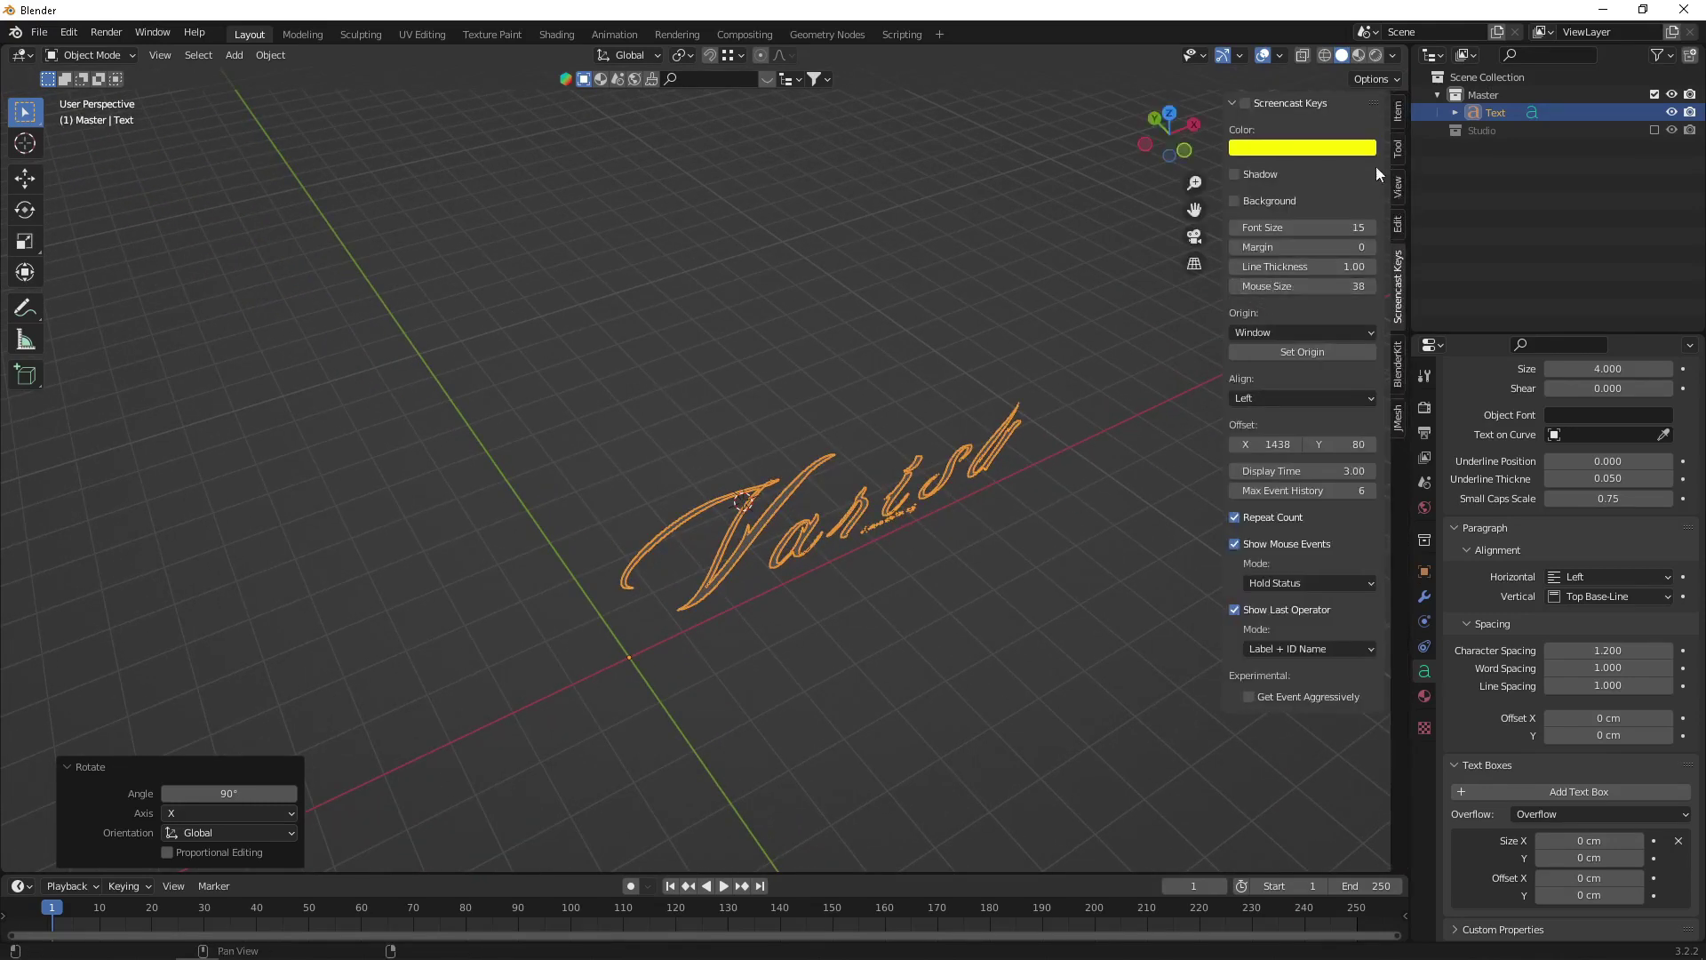
key("n")
middle_click_drag(909, 471, 988, 536)
middle_click_drag(975, 609, 691, 525)
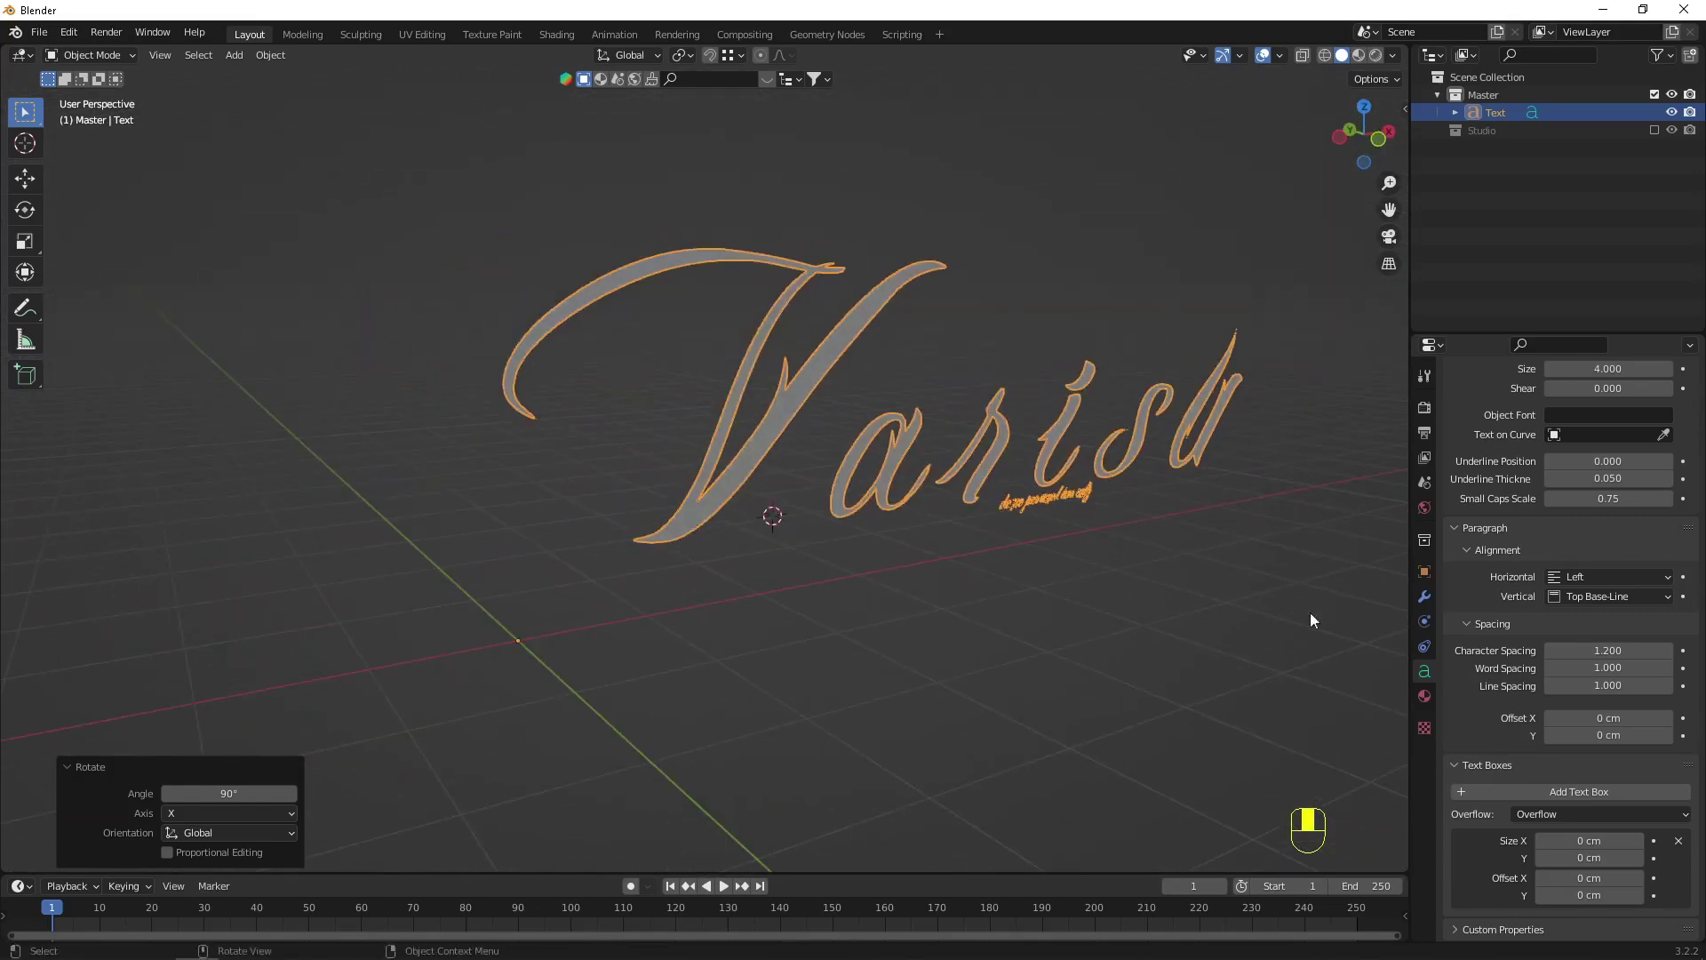
Step: Add a Solidify modifier to the upright title text and enable Even Thickness
left_click(1427, 598)
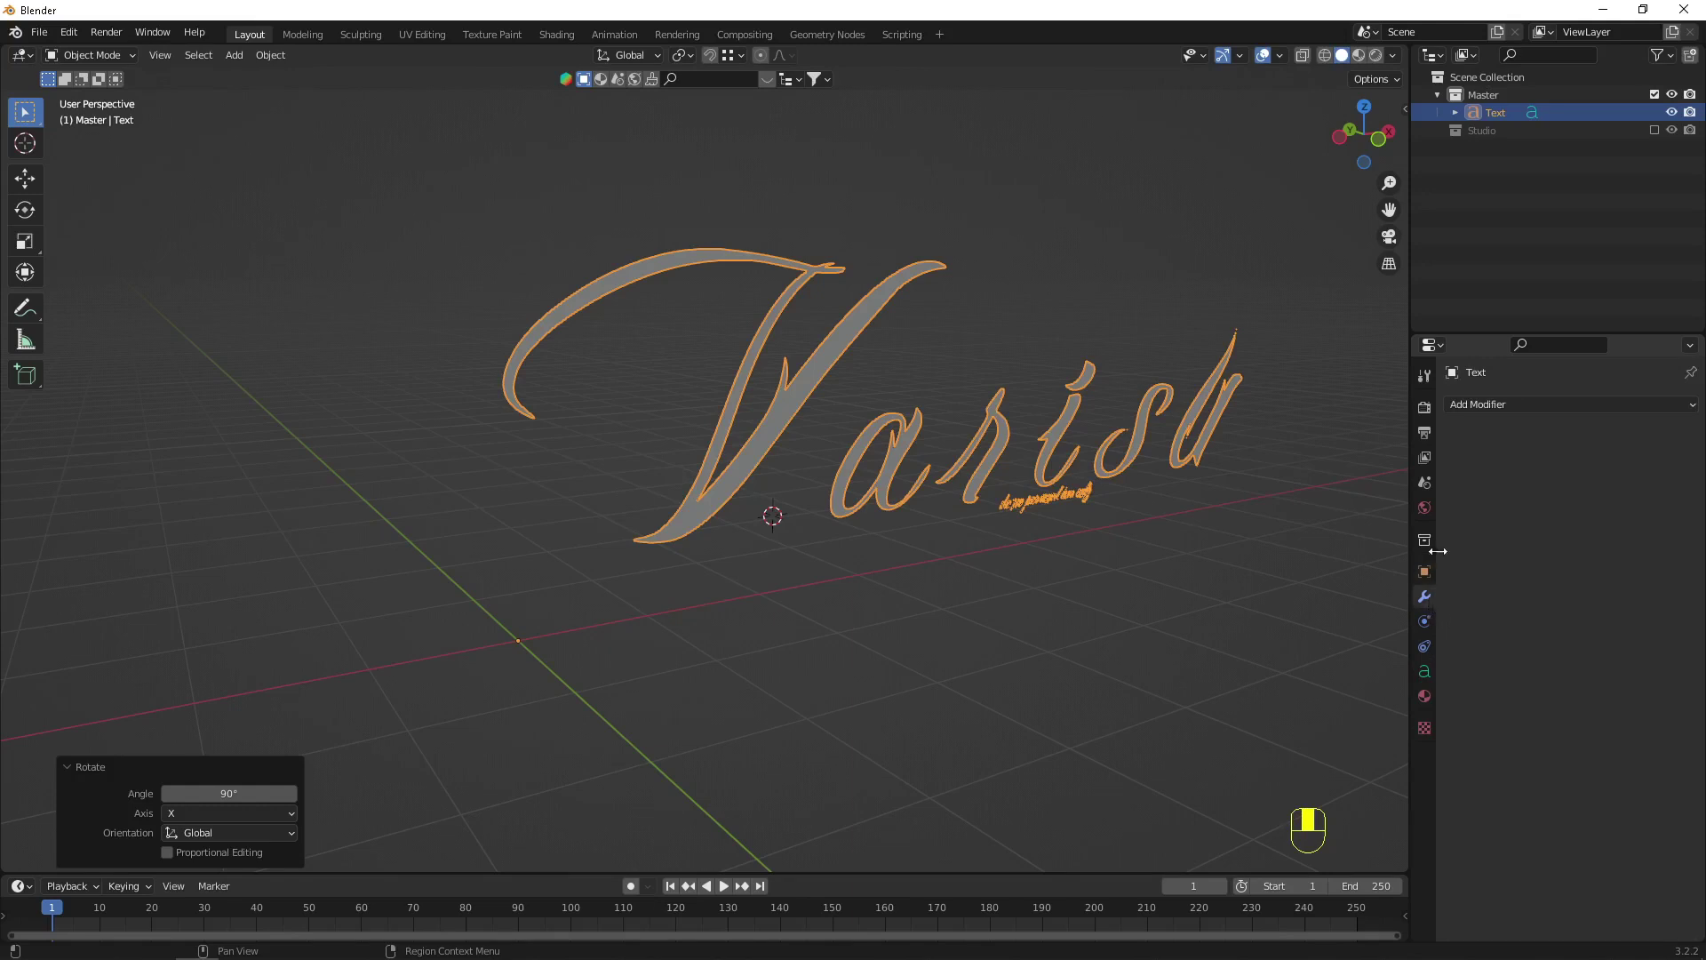
left_click(1543, 405)
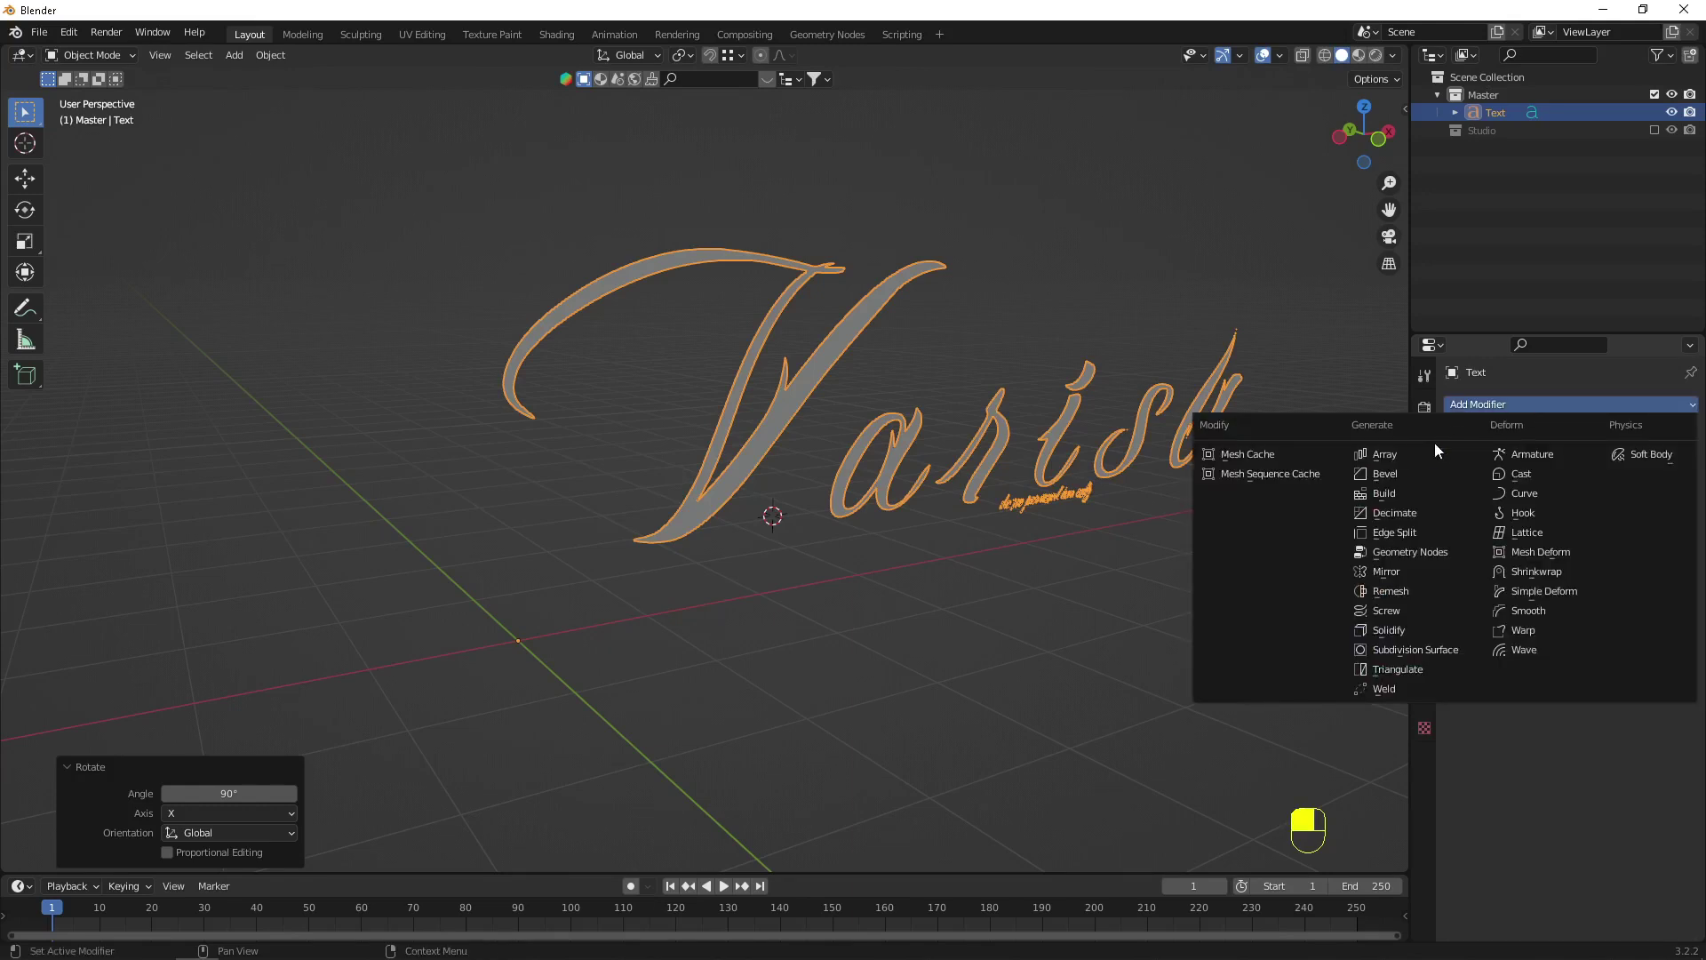
left_click(1431, 631)
left_click(1575, 526)
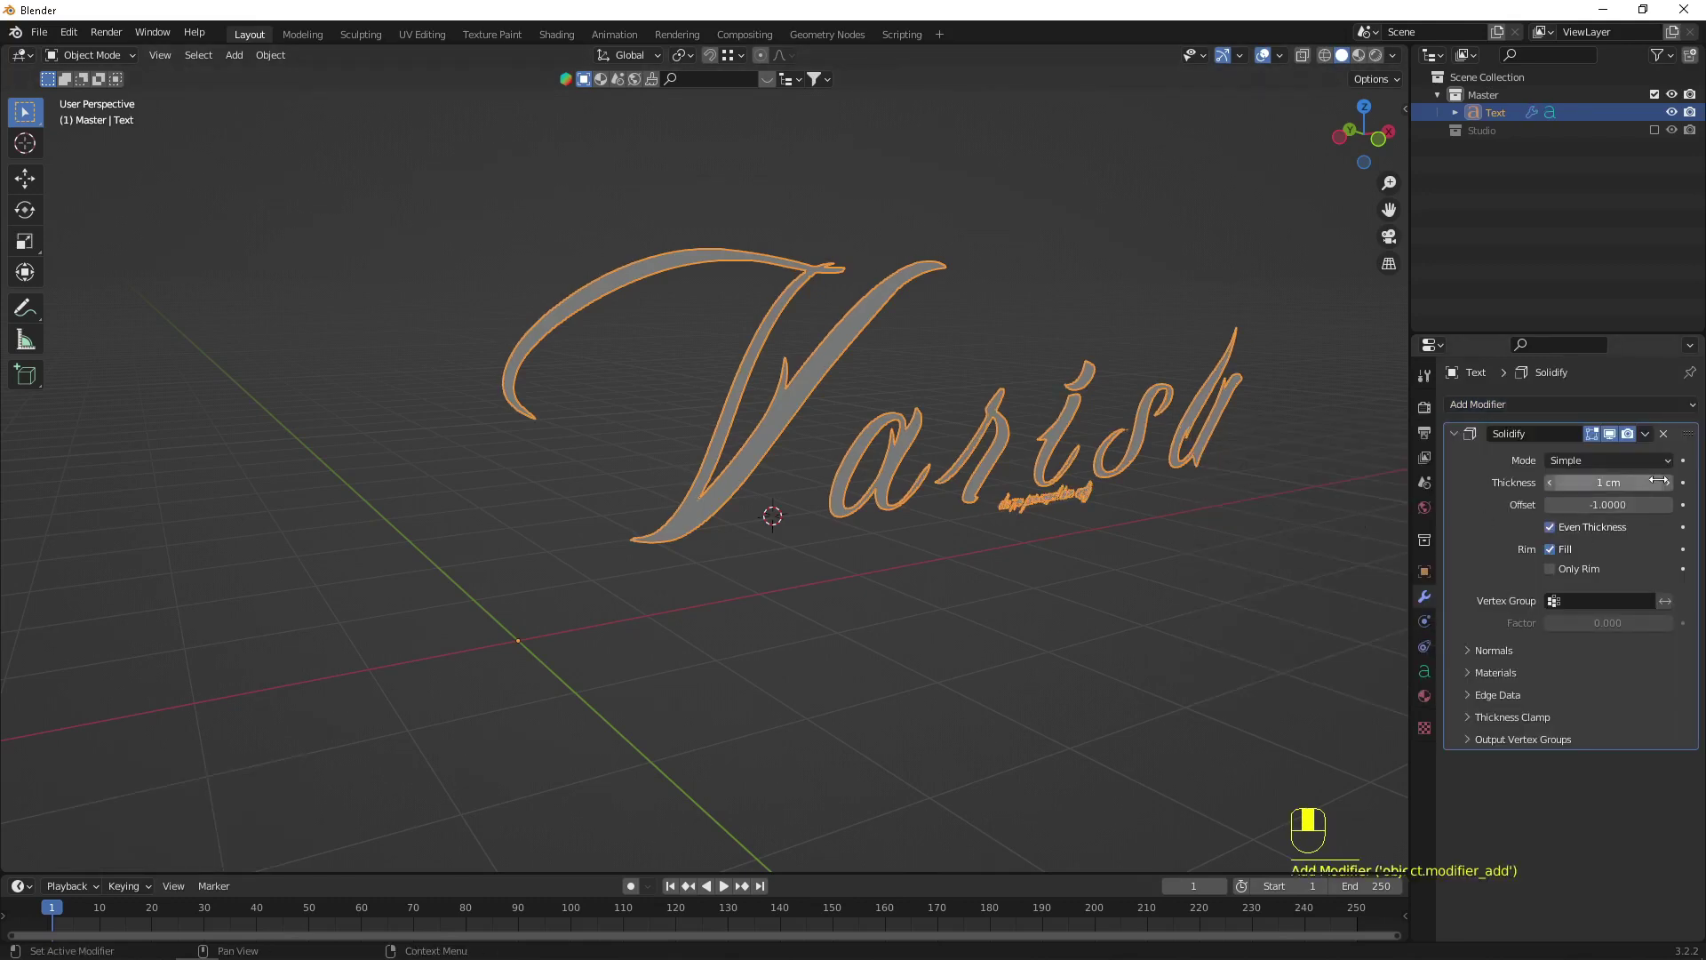
Step: Try Solidify thicknesses of 3 cm, 5 cm and 10 cm on the title text
left_click(1667, 482)
left_click(1667, 482)
scroll(1016, 462, "up", 5)
scroll(1015, 462, "up", 2)
middle_click_drag(1016, 462, 914, 389)
scroll(913, 389, "down", 1)
left_click(1636, 481)
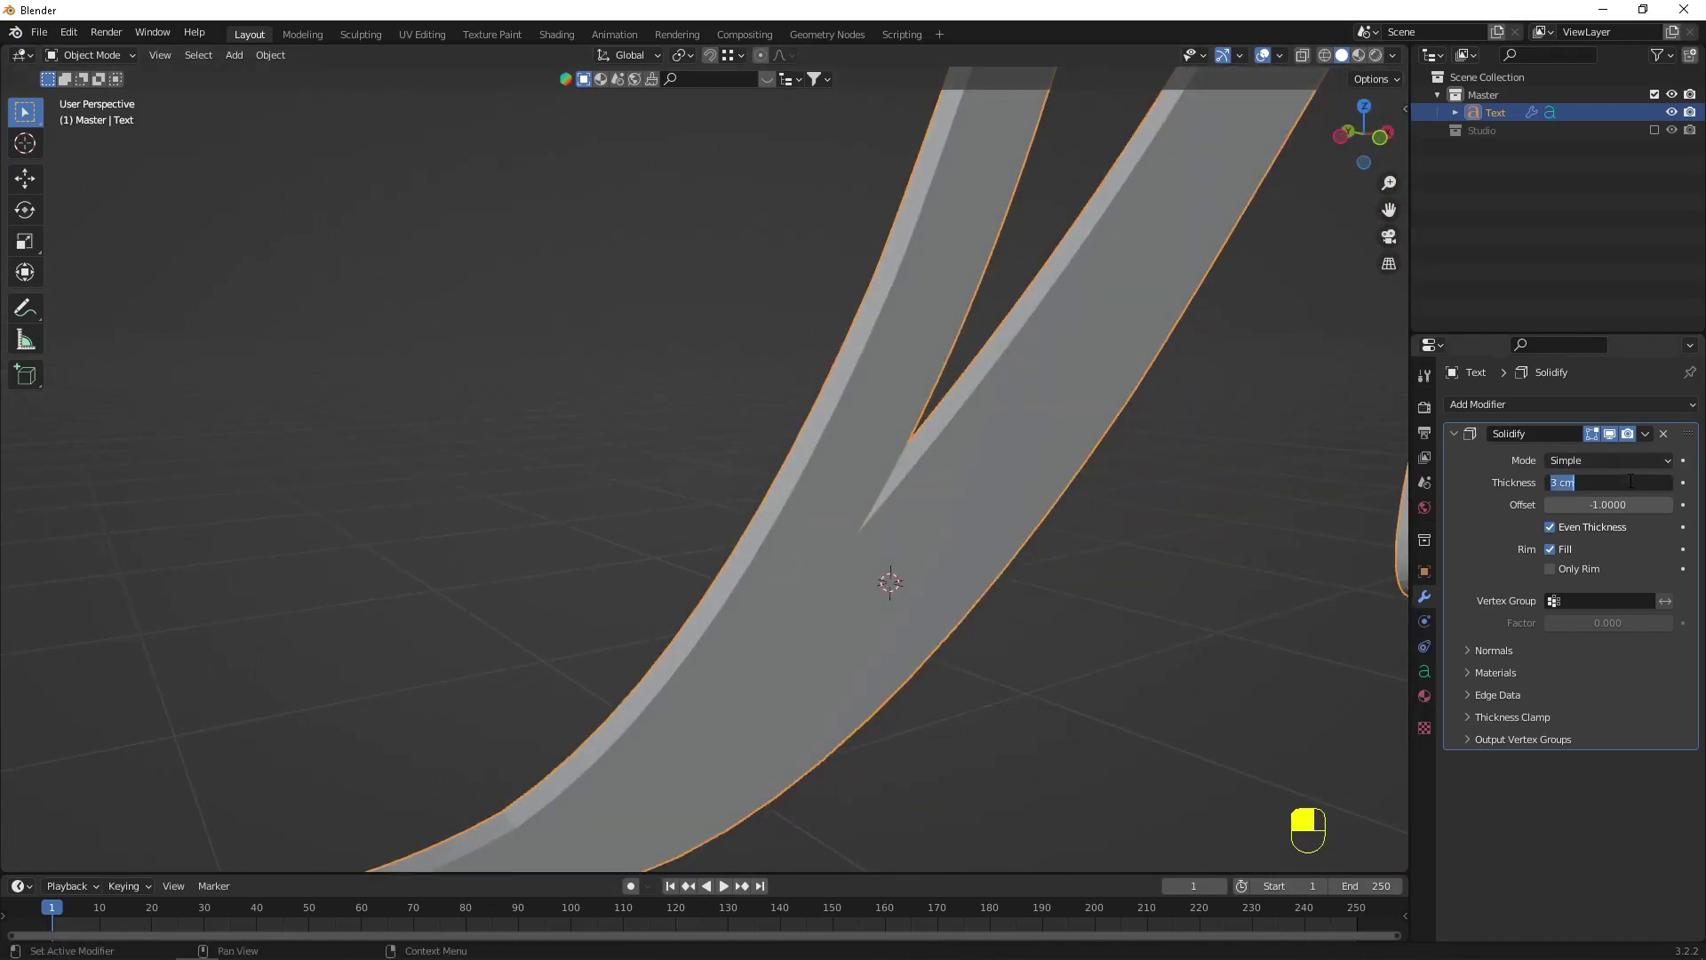
type("5")
key("Return")
left_click(1630, 481)
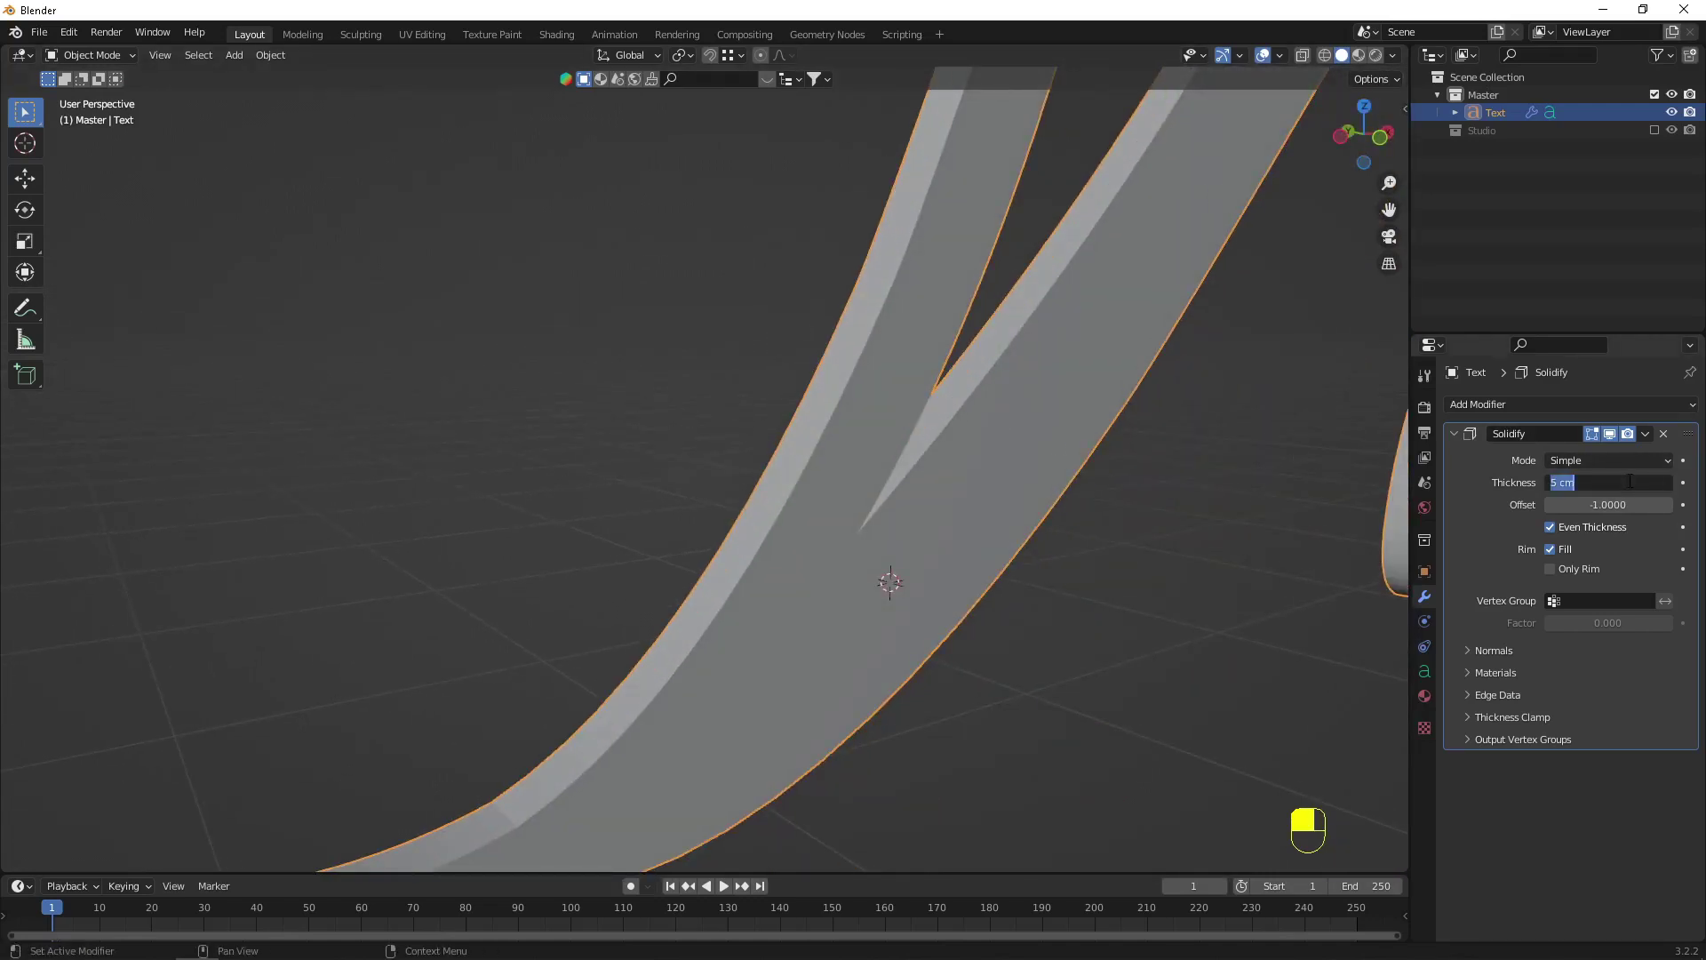
type("10")
key("Return")
Step: Examine the small extra lettering beneath the title and the depth of the letters from several angles
scroll(1026, 471, "down", 10)
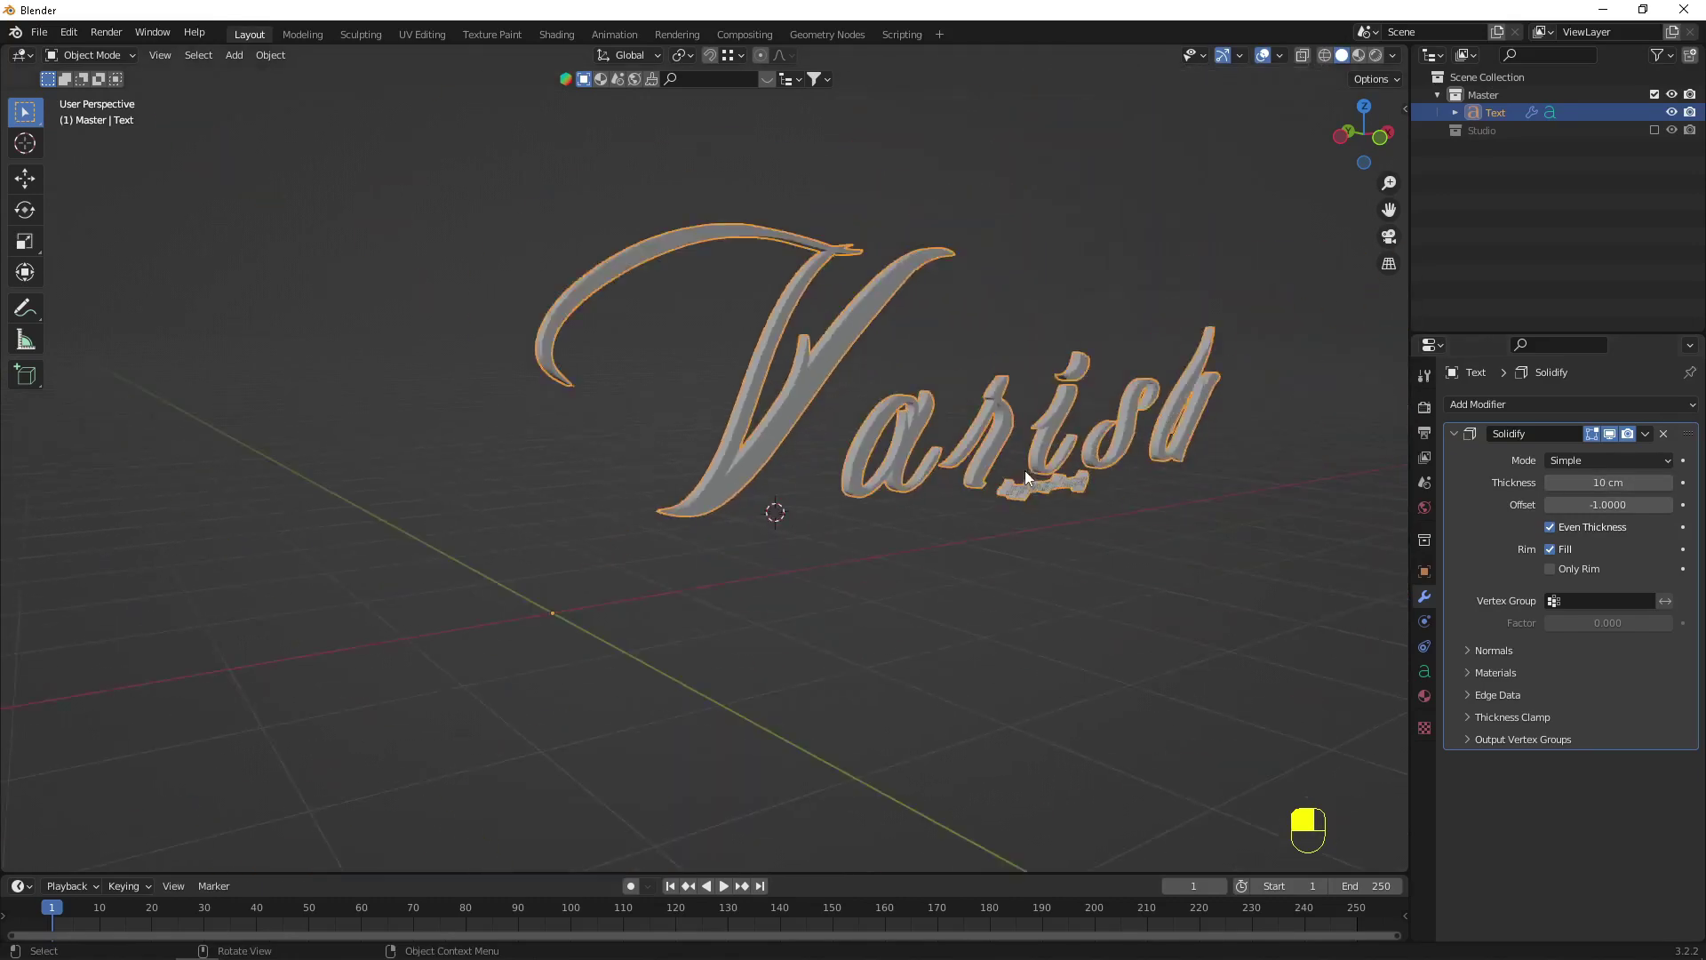
scroll(1026, 471, "up", 2)
mouse_move(889, 345)
middle_mouse_down()
mouse_move(931, 359)
mouse_move(909, 414)
mouse_move(798, 407)
mouse_move(761, 494)
mouse_move(651, 435)
mouse_move(711, 435)
mouse_move(802, 363)
mouse_move(947, 295)
mouse_move(898, 322)
middle_mouse_up()
scroll(898, 321, "up", 4)
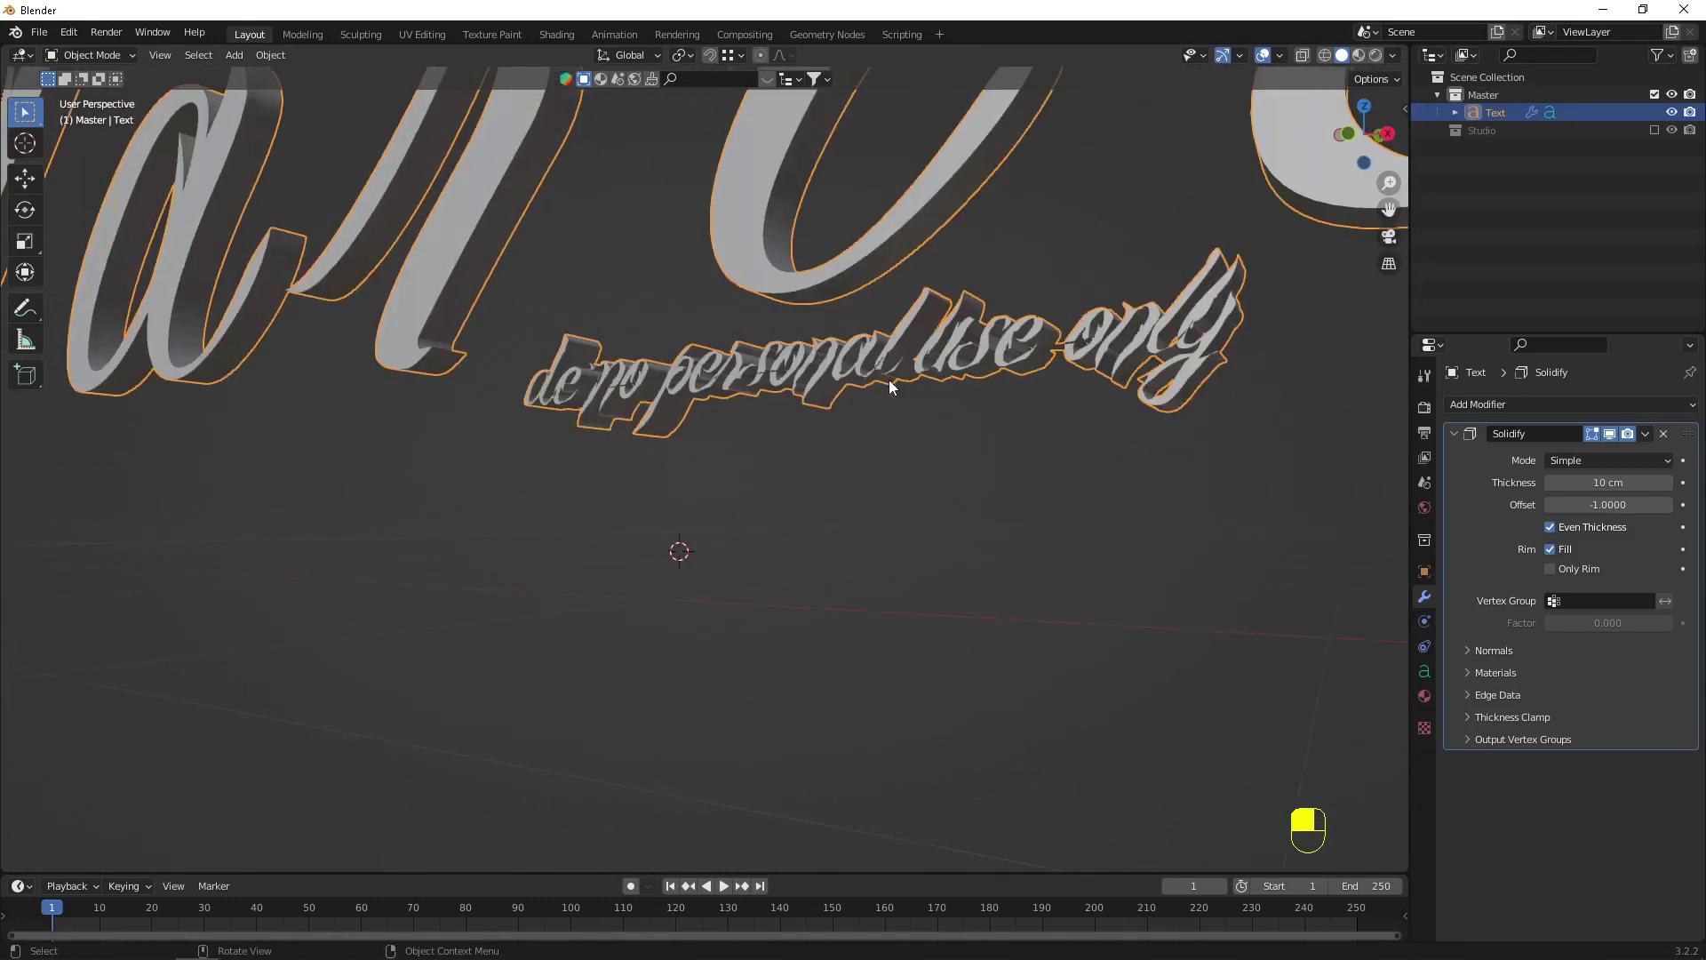
middle_click_drag(878, 379, 793, 364)
scroll(916, 375, "down", 2)
scroll(791, 363, "down", 3)
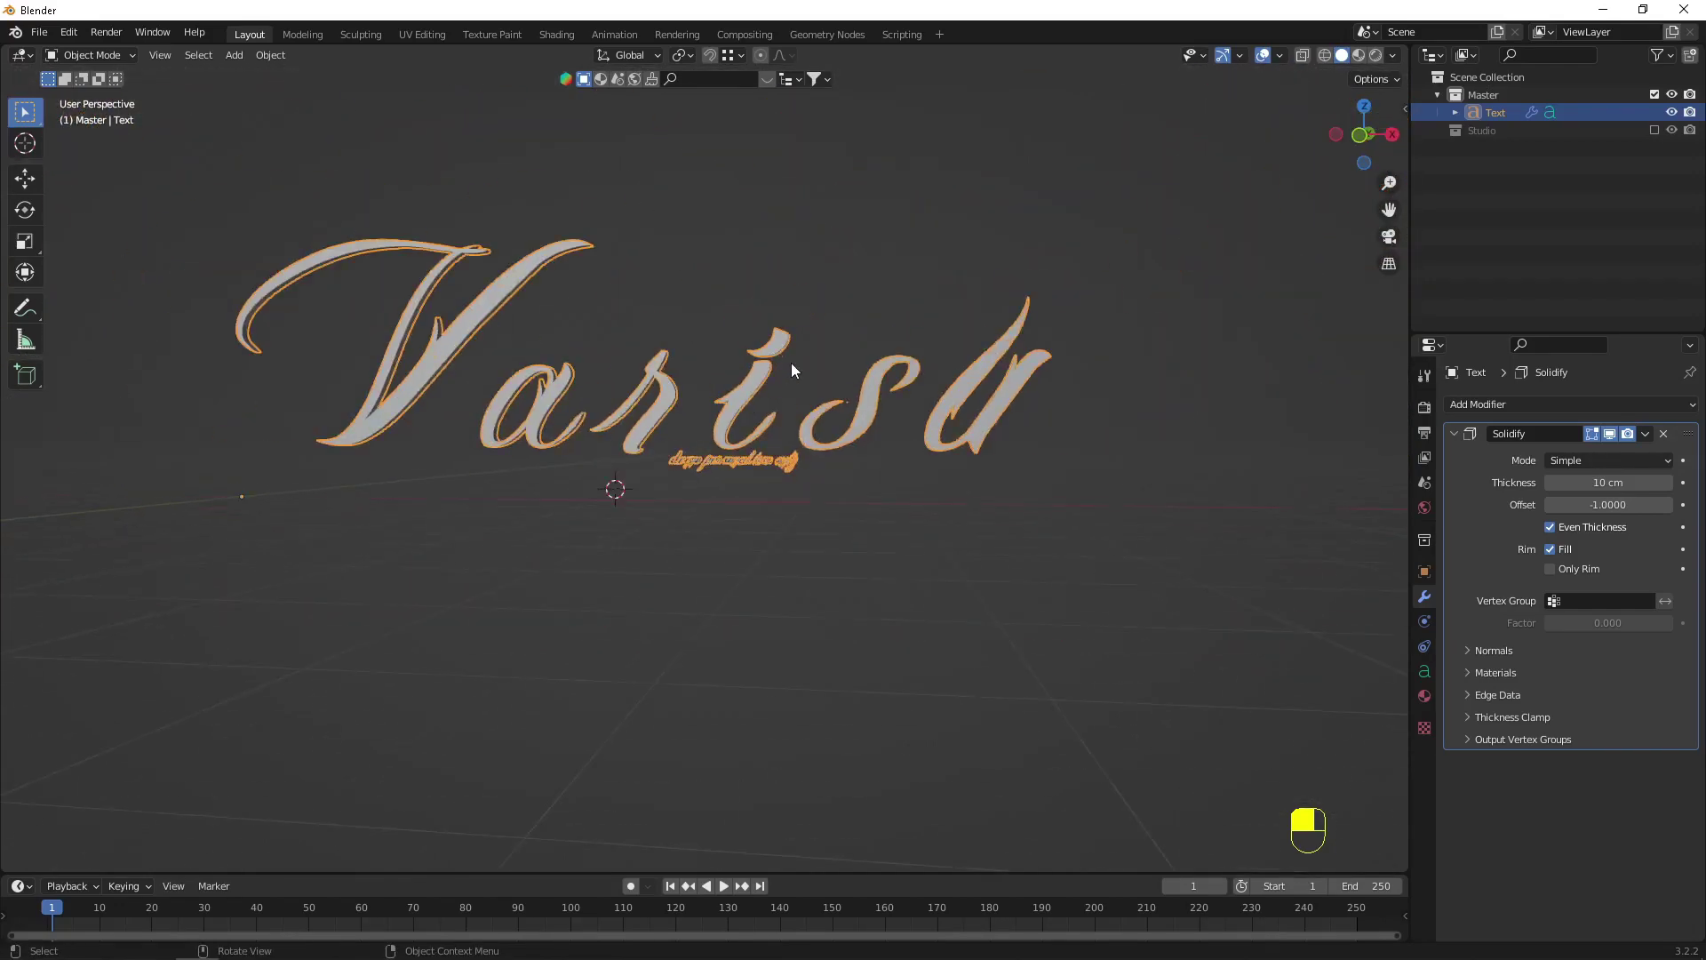
scroll(781, 412, "up", 5)
scroll(779, 417, "down", 4)
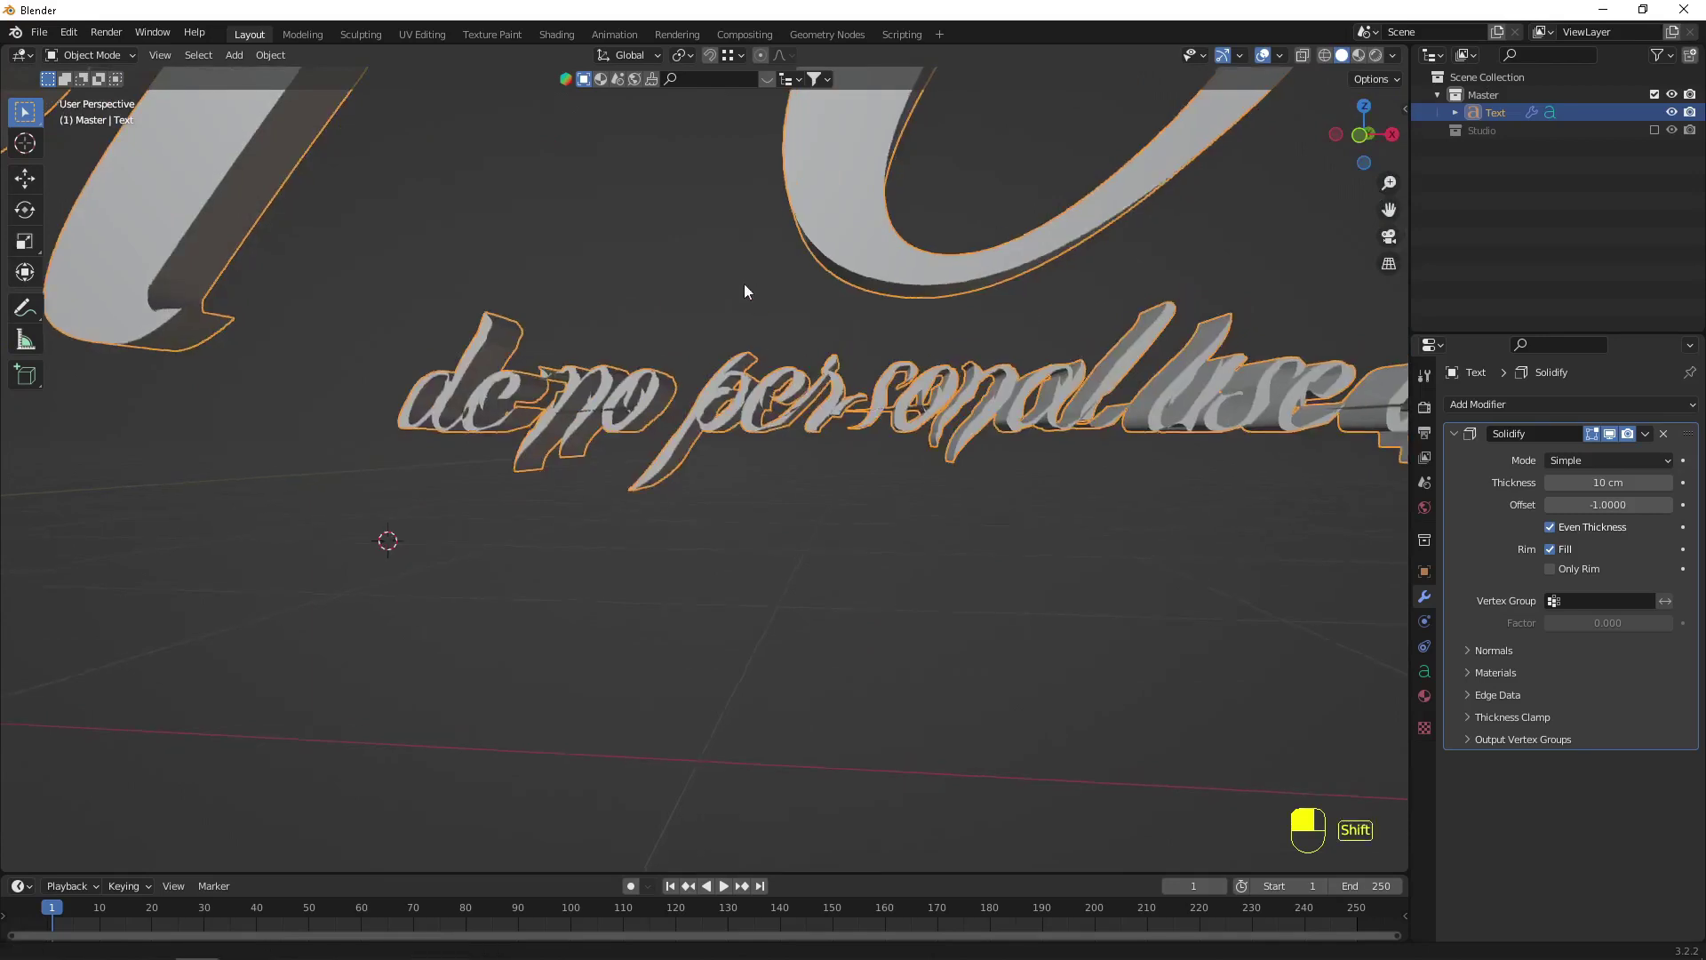
scroll(690, 469, "up", 5)
scroll(801, 405, "down", 6)
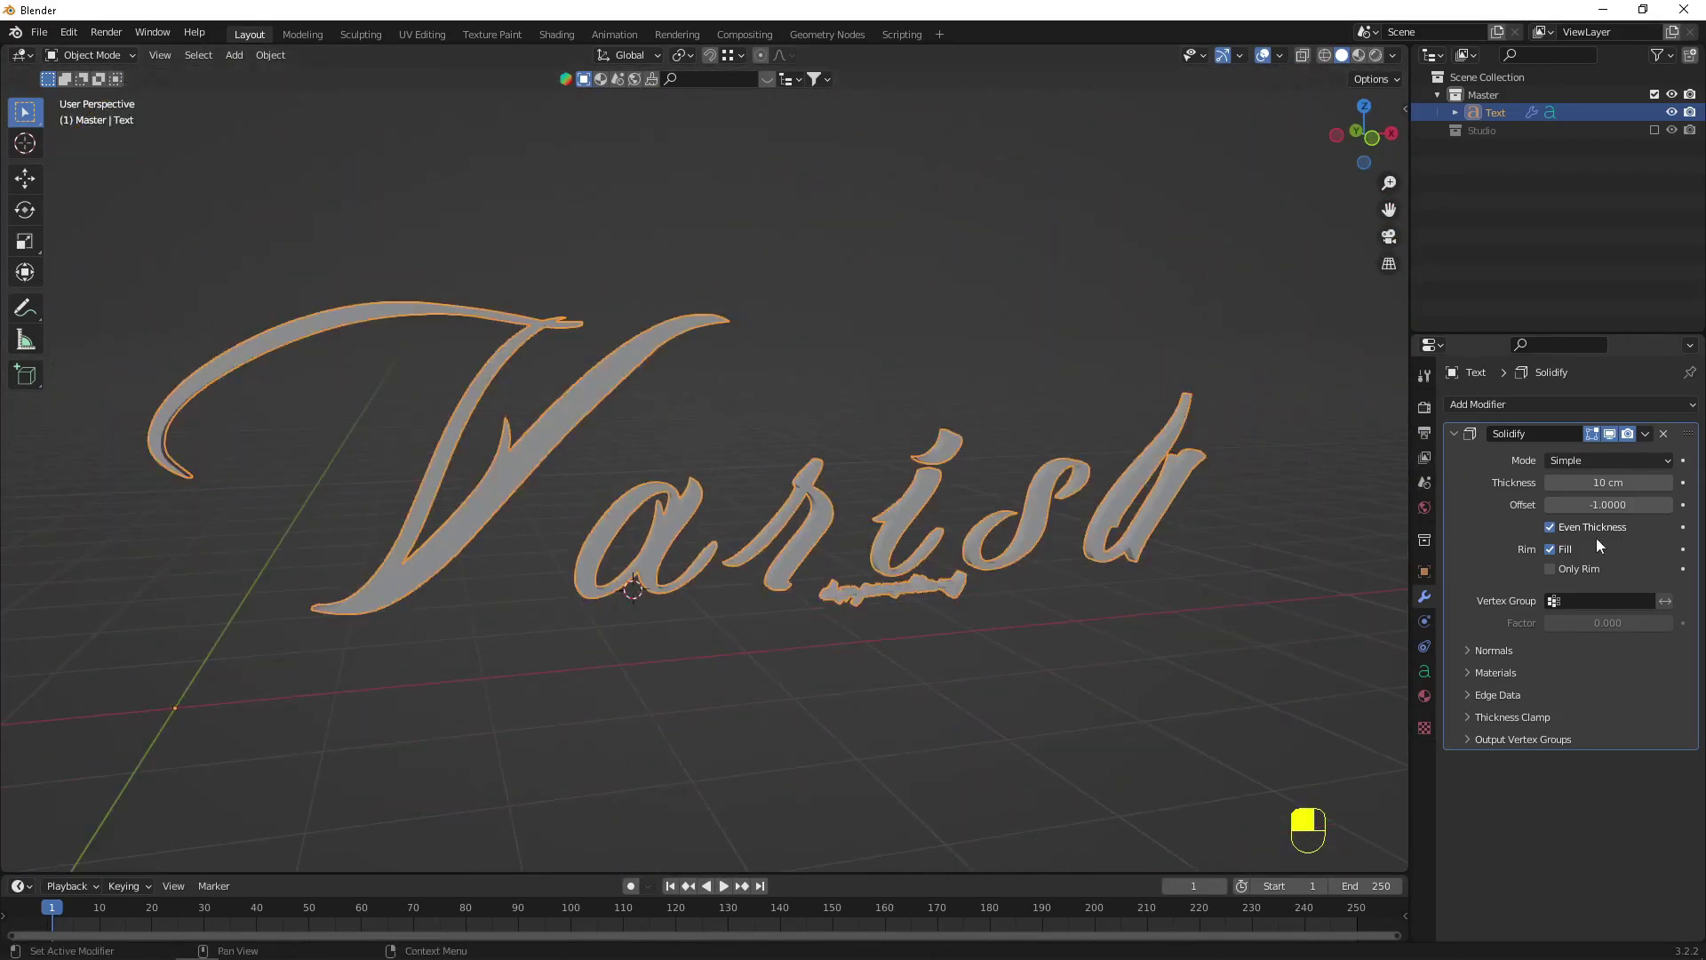
Step: Set the Solidify thickness of the title text to 13 cm
left_click(1602, 483)
type("13")
key("Return")
middle_click_drag(714, 578, 739, 484)
Step: Select the title text and convert it to a mesh
left_click(862, 542)
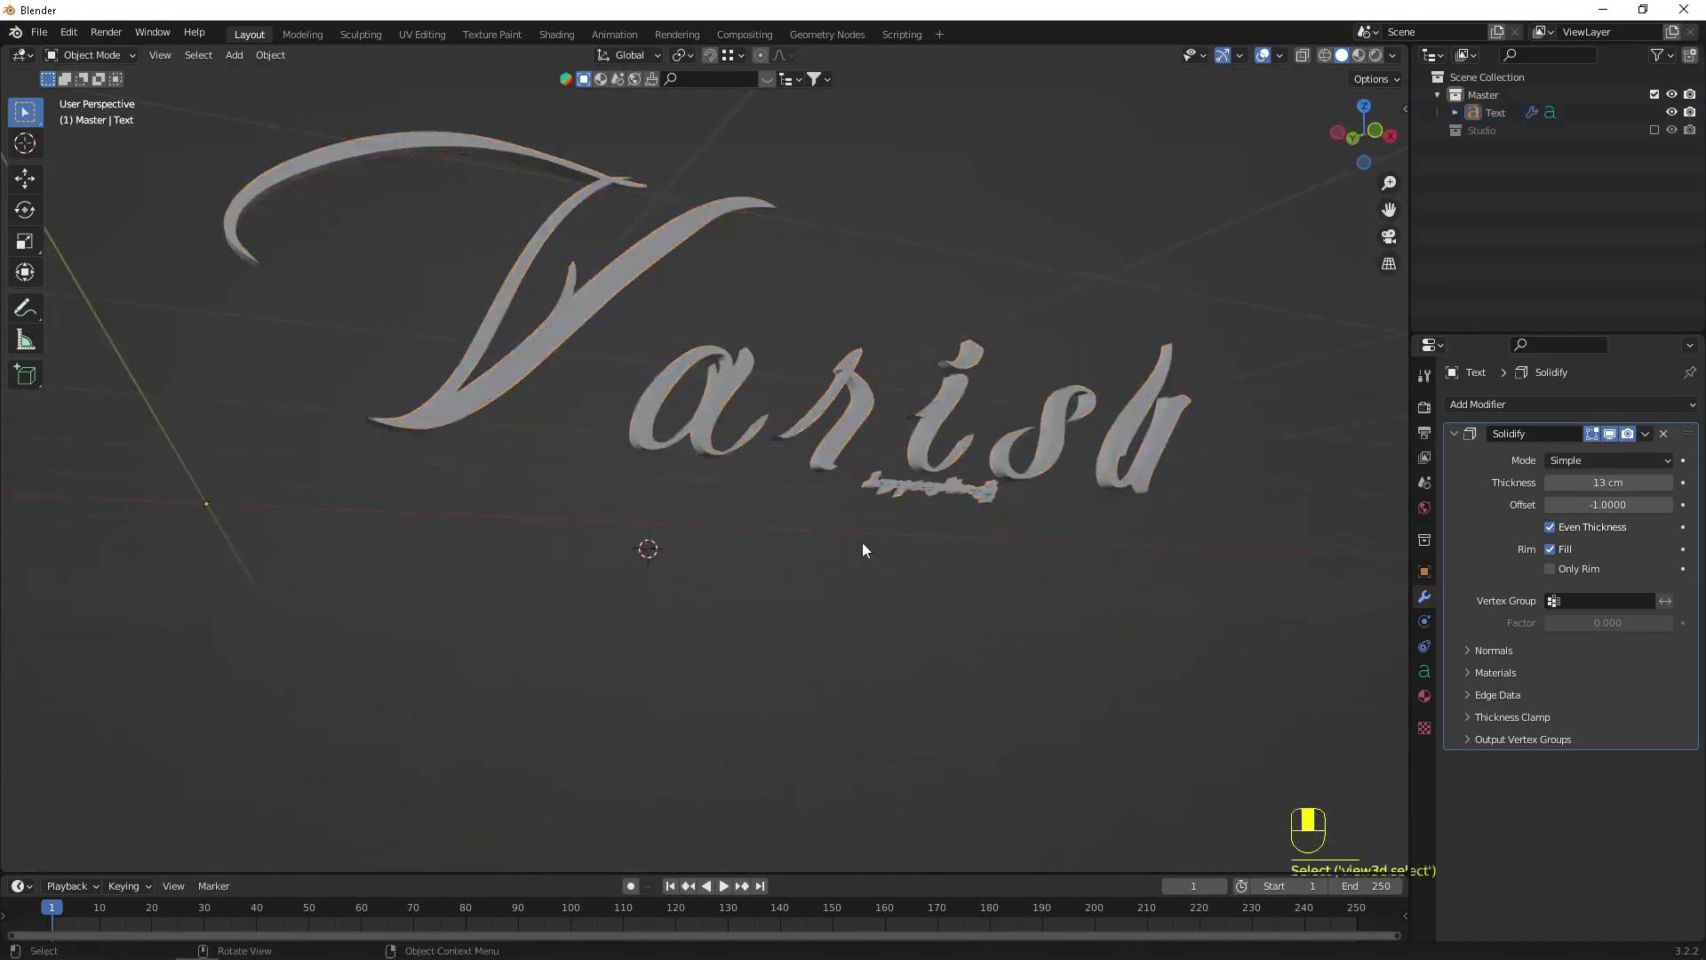
left_click(716, 402)
right_click(714, 408)
mouse_move(679, 455)
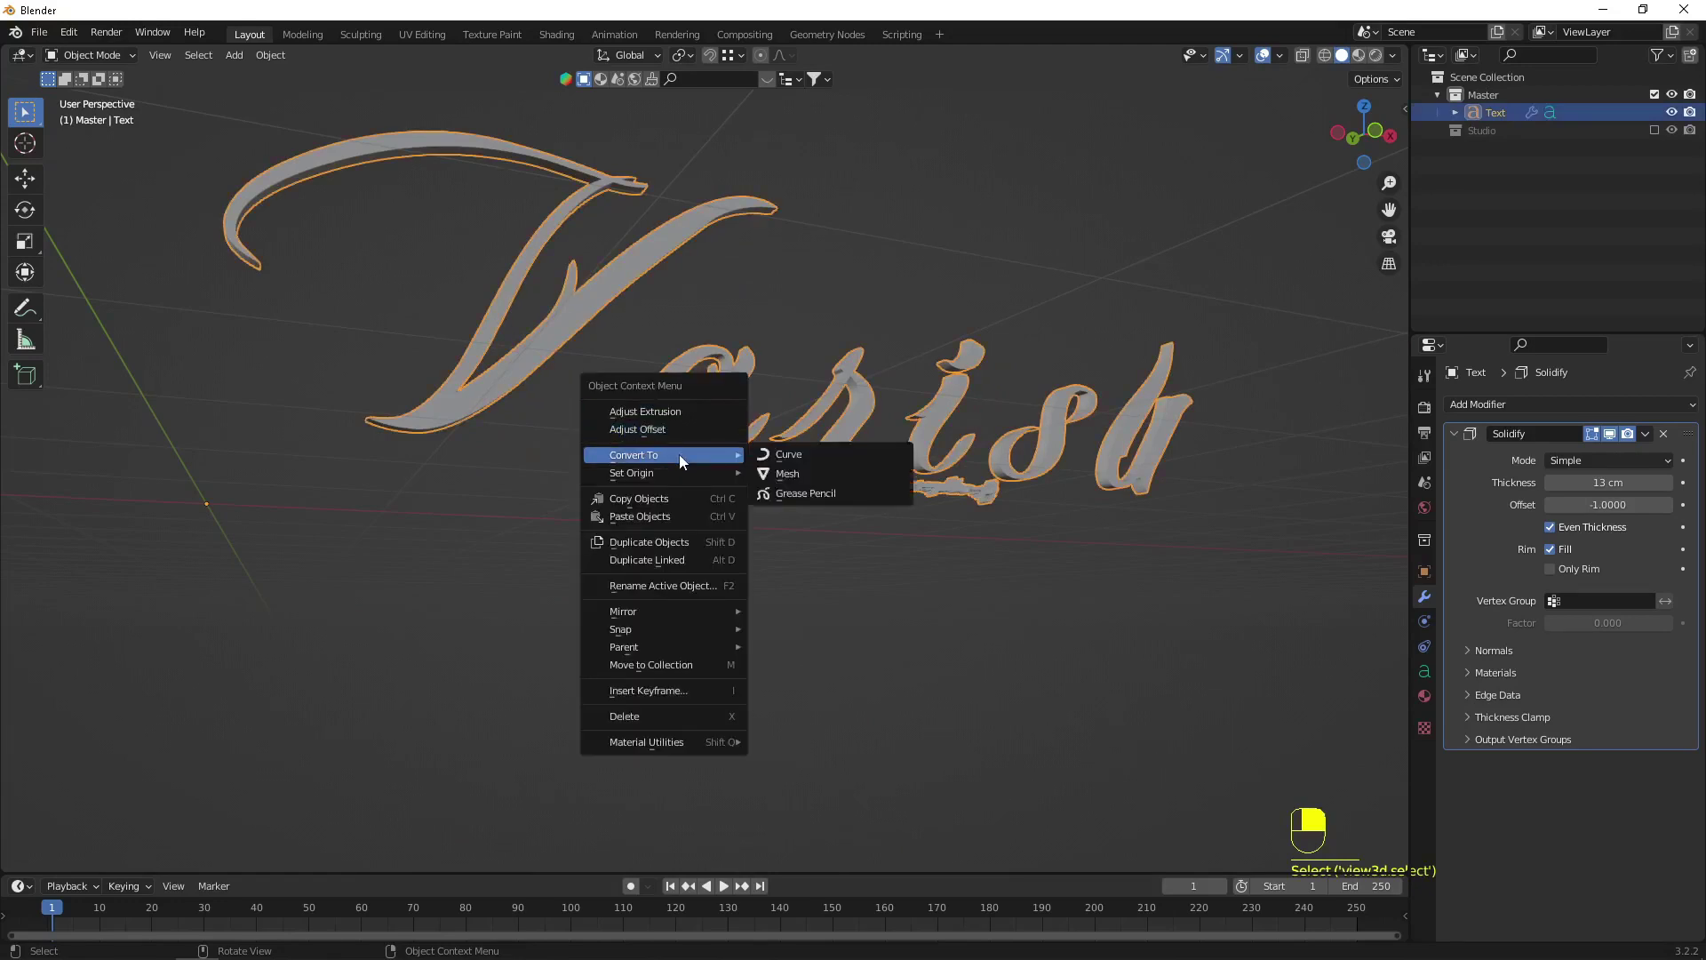
left_click(799, 474)
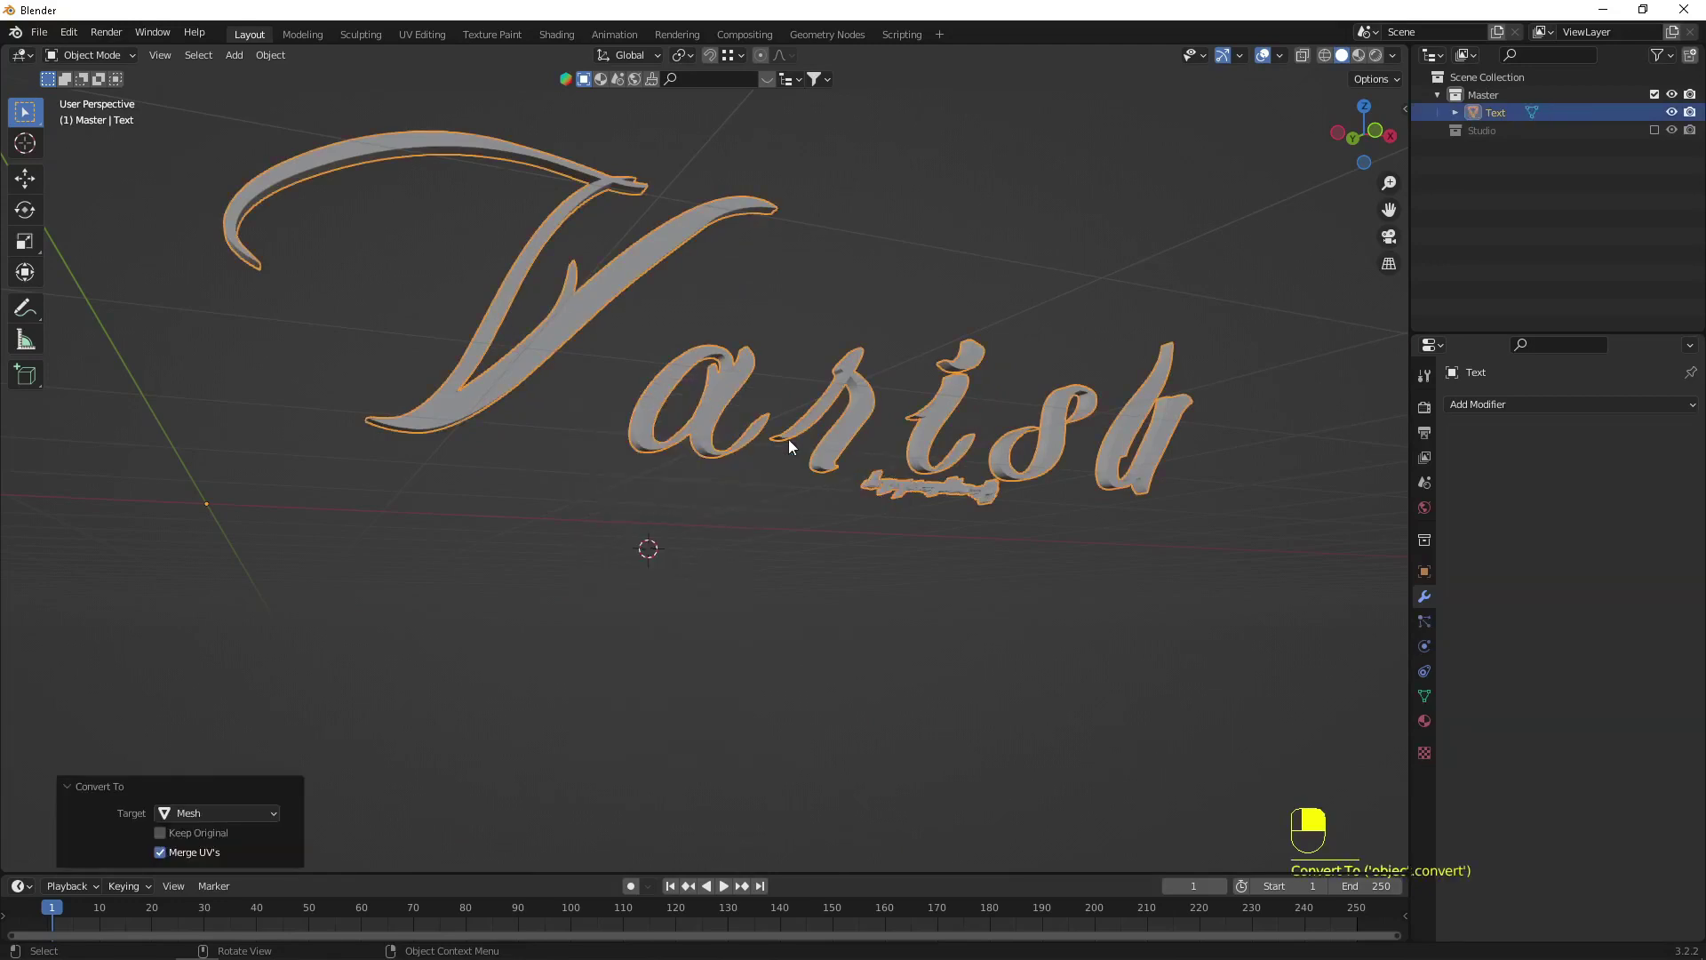
Step: In Edit Mode, select all of the small "demo personal use only" lettering through the mesh from the front view and delete its vertices
middle_click_drag(789, 444, 622, 424)
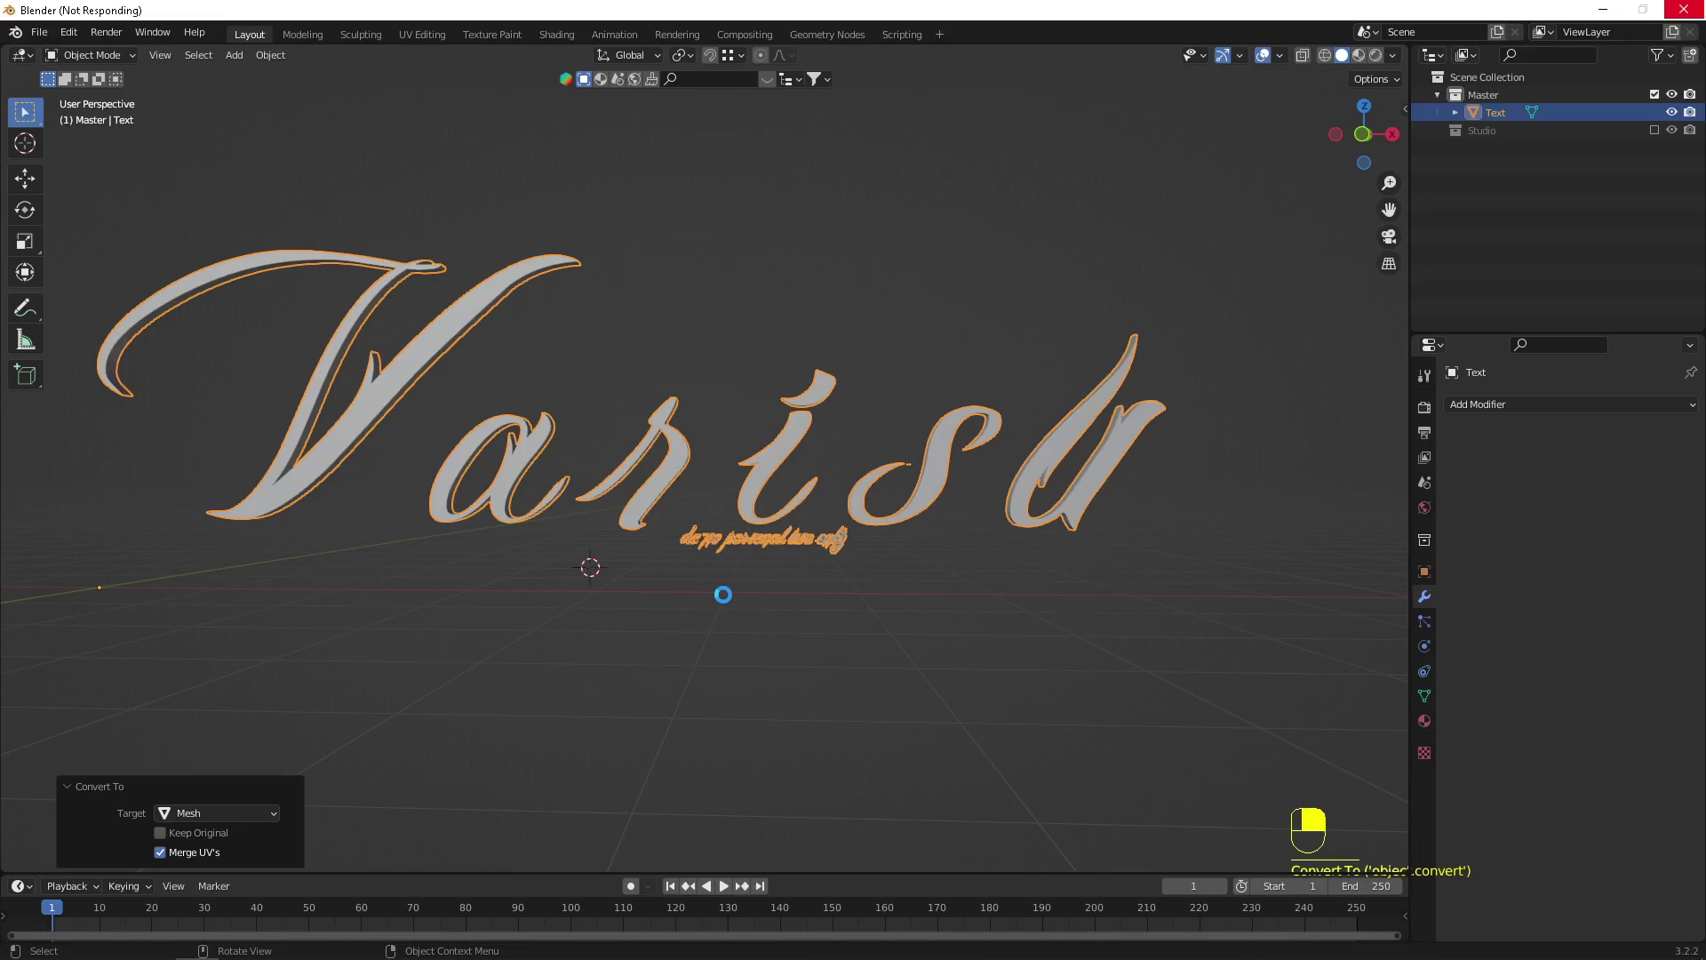
key("Tab")
key("KP_1")
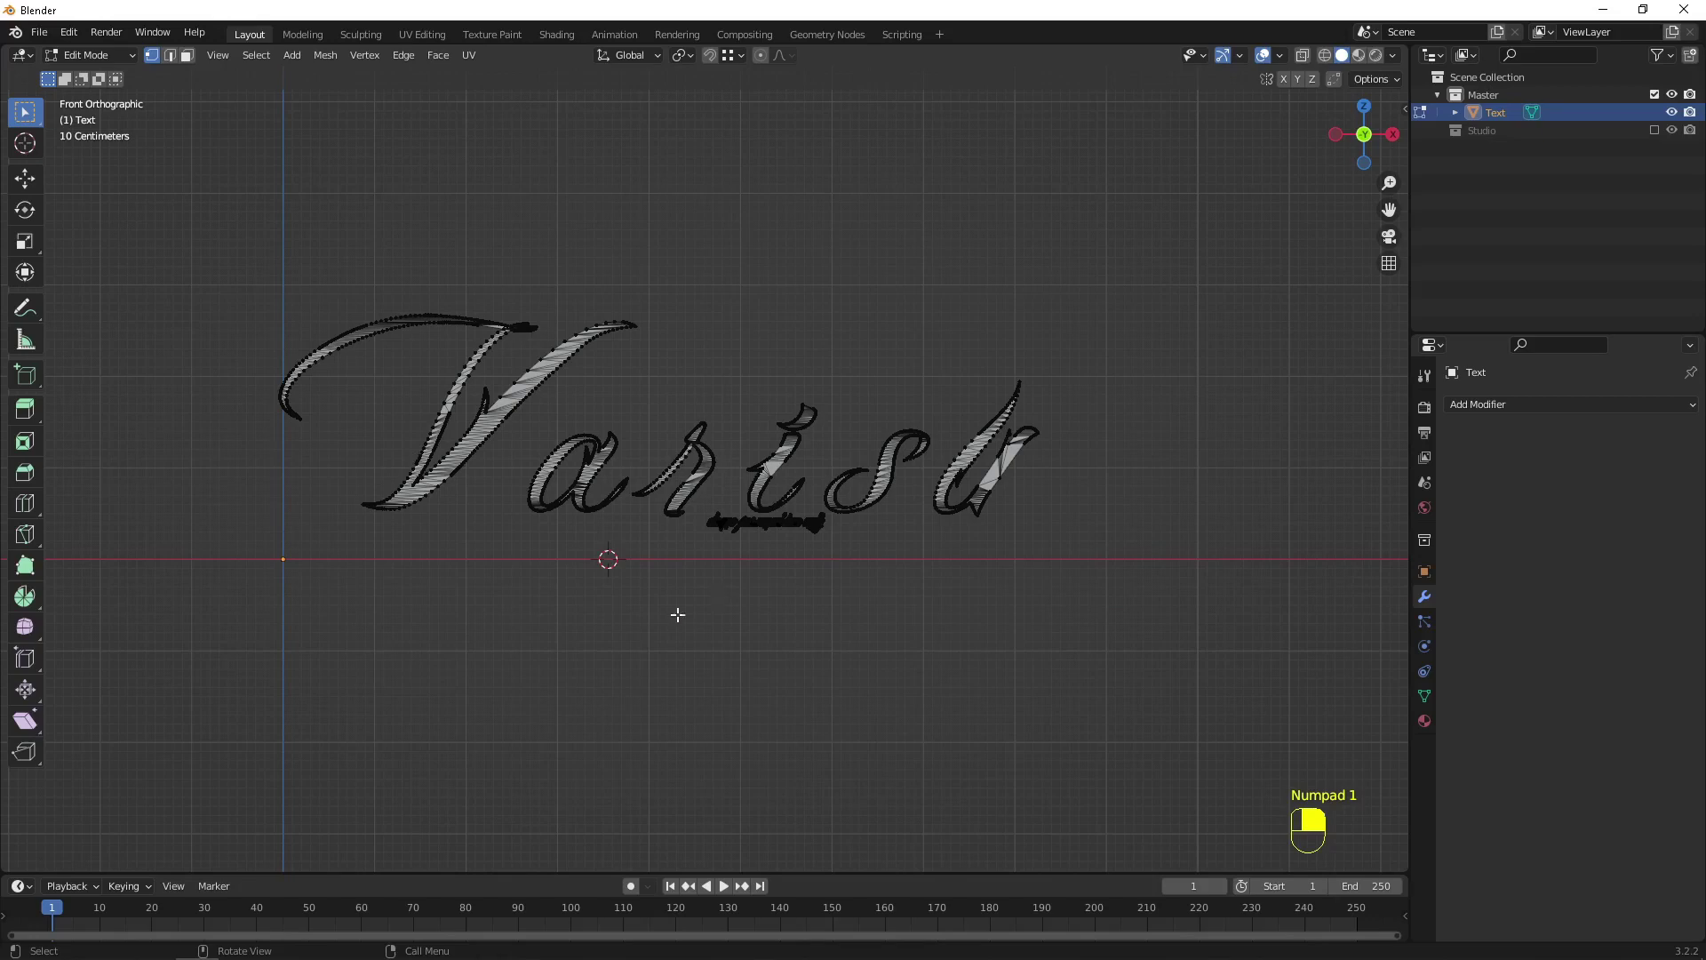
scroll(693, 587, "up", 5)
middle_click_drag(810, 591, 631, 550, "shift")
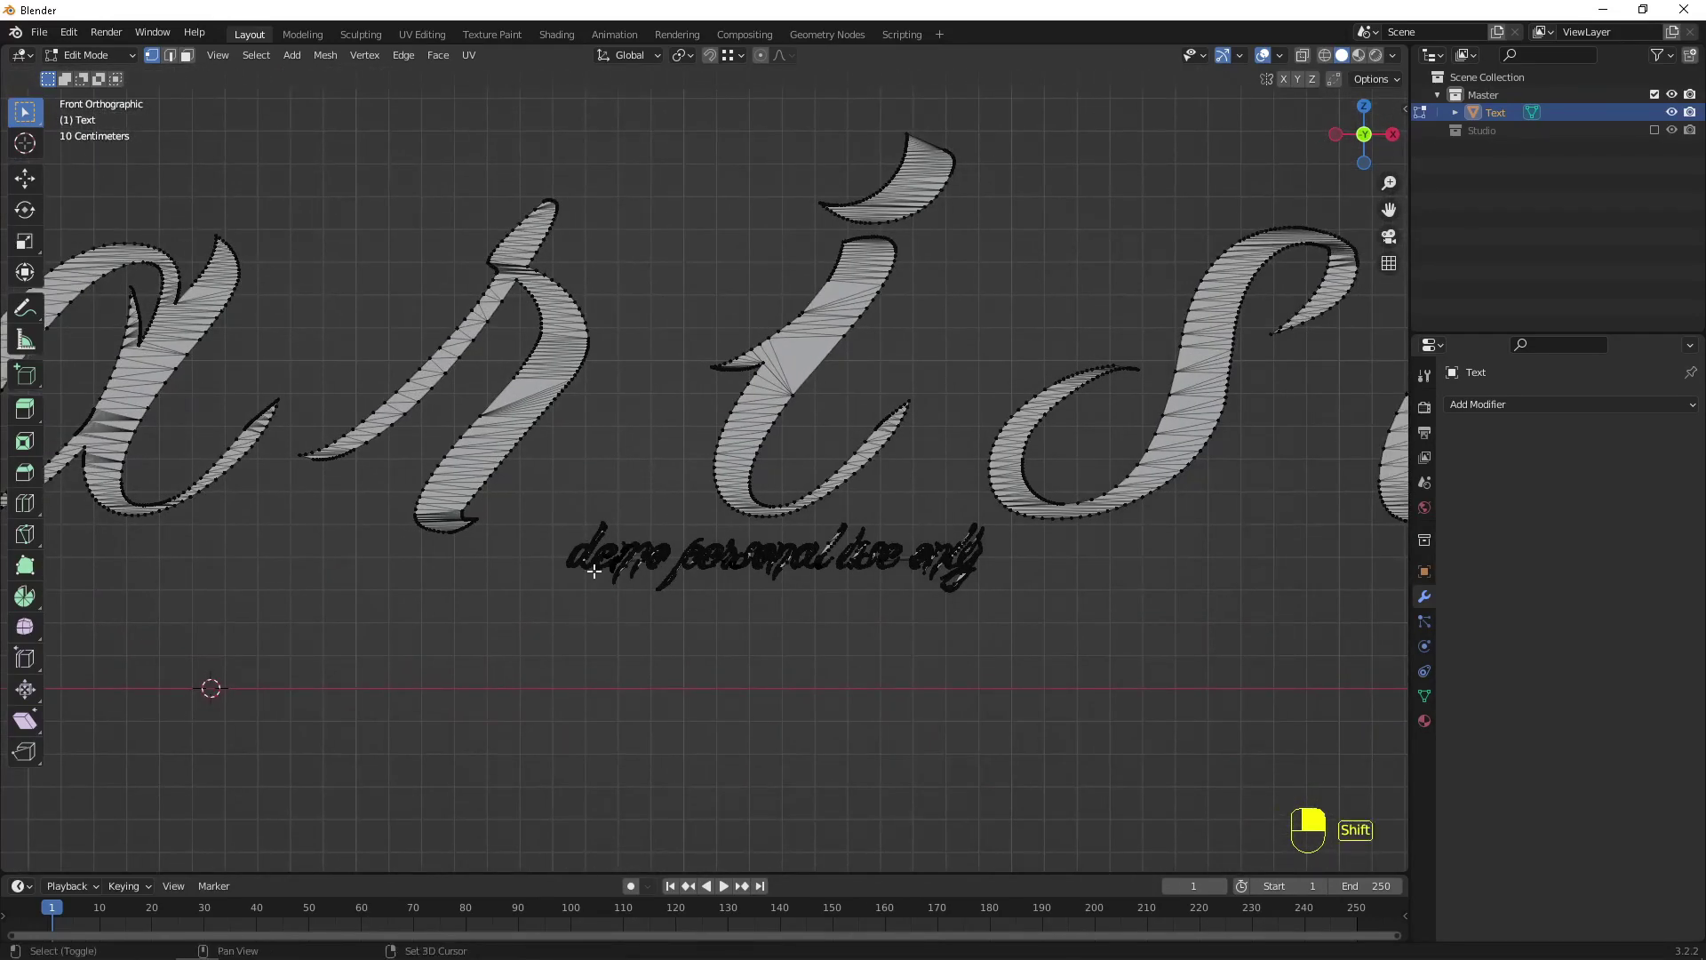
key("shift+z")
left_click_drag(567, 514, 694, 606)
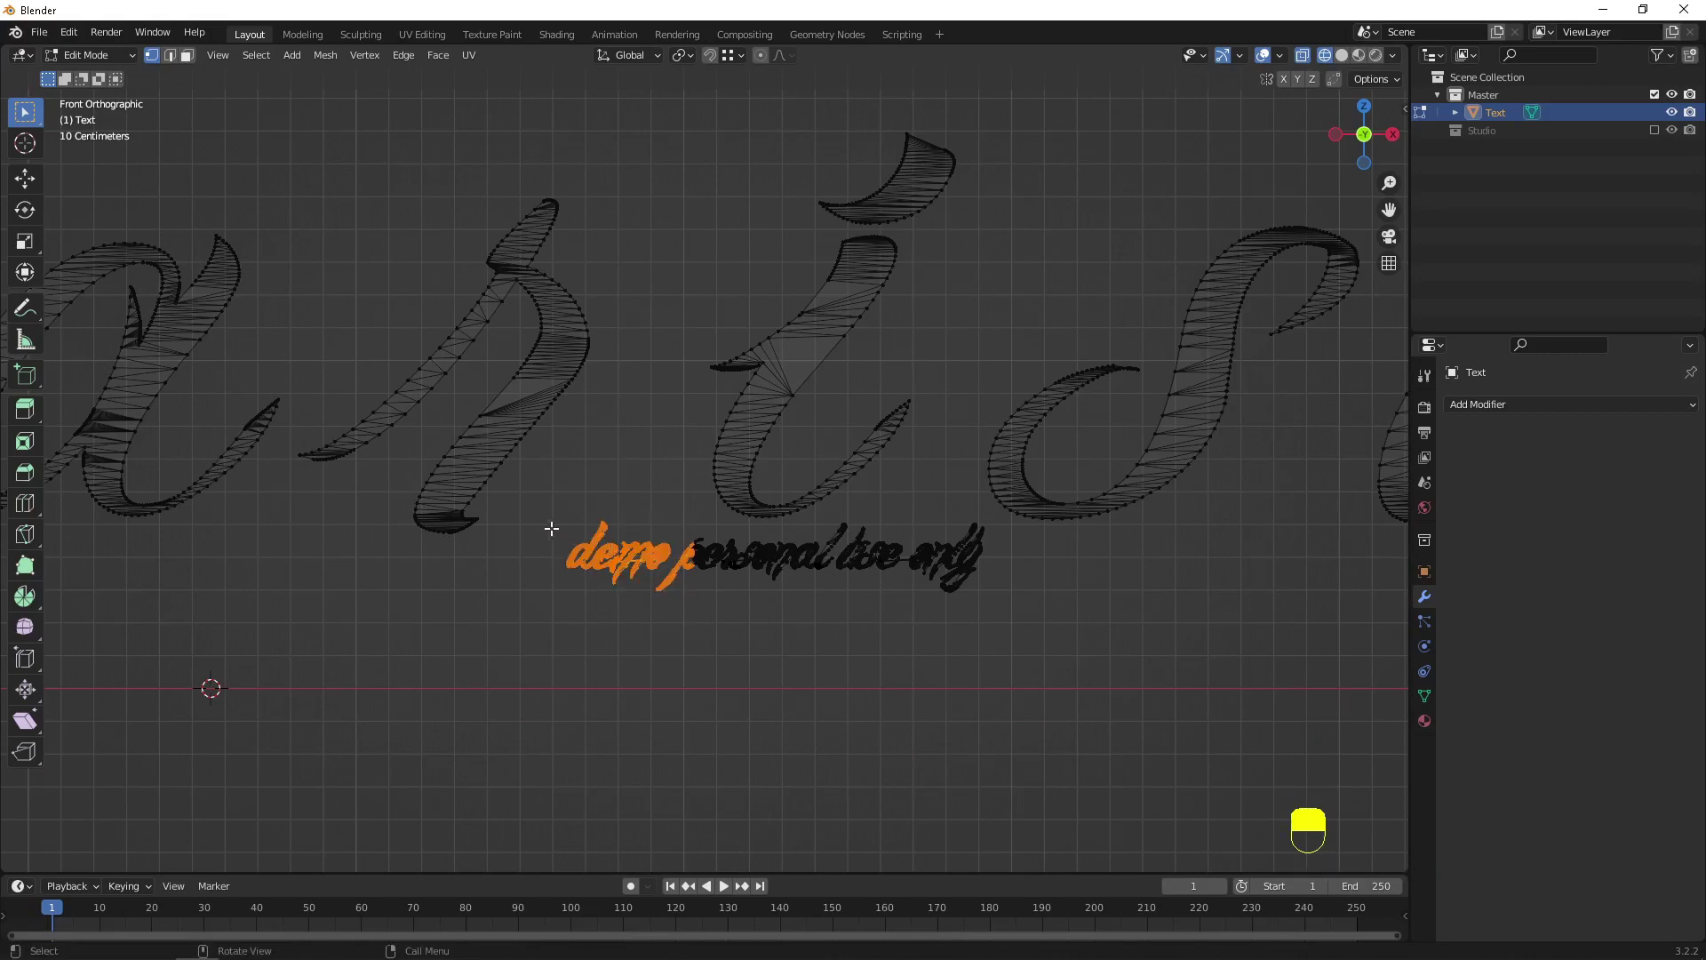
left_click_drag(548, 504, 713, 641)
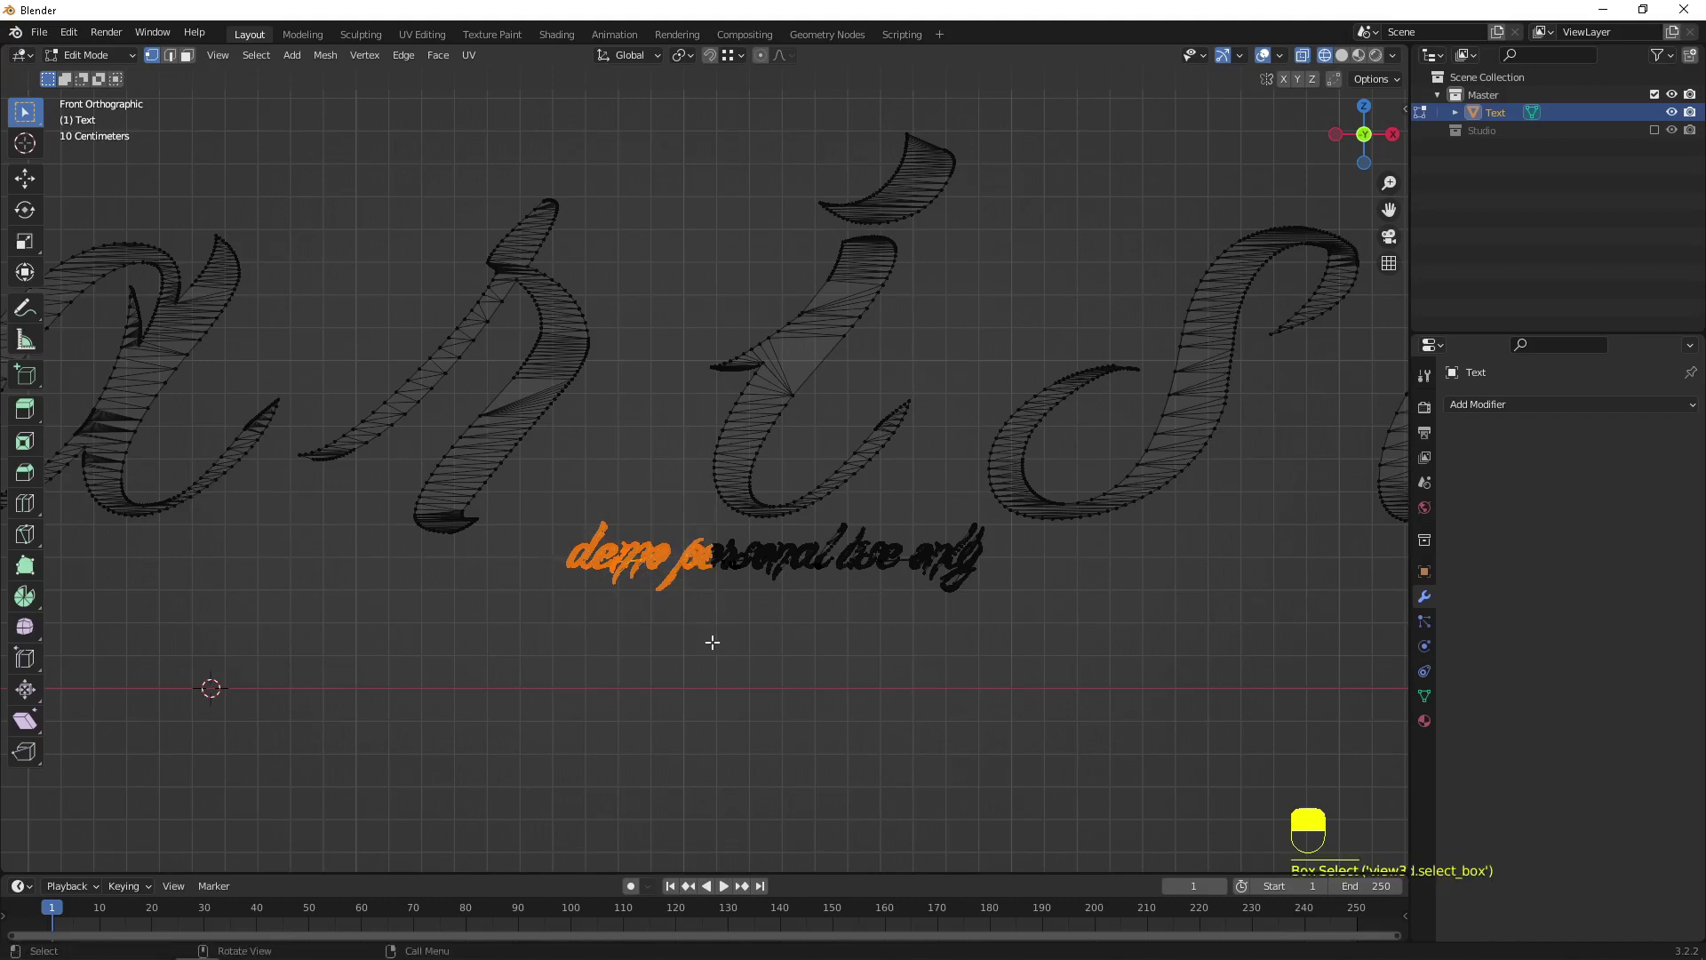
key("c")
mouse_move(693, 551)
left_mouse_down()
mouse_move(742, 558)
mouse_move(708, 573)
mouse_move(845, 569)
mouse_move(876, 535)
mouse_move(960, 544)
left_mouse_up()
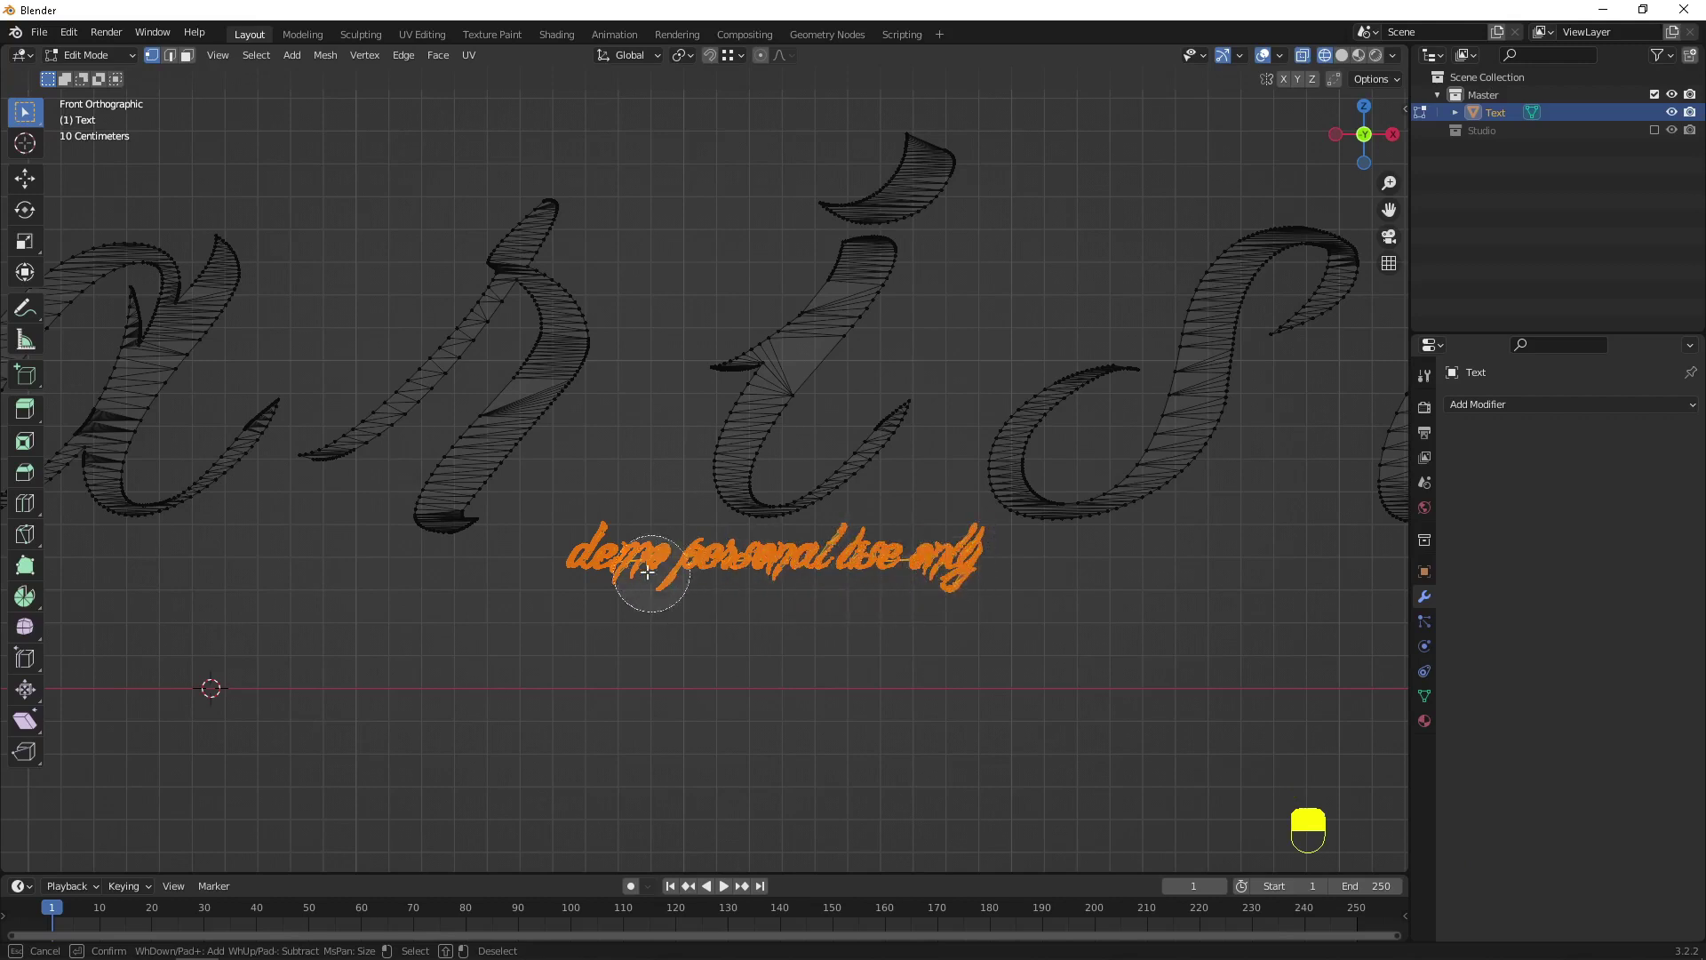
right_click(893, 628)
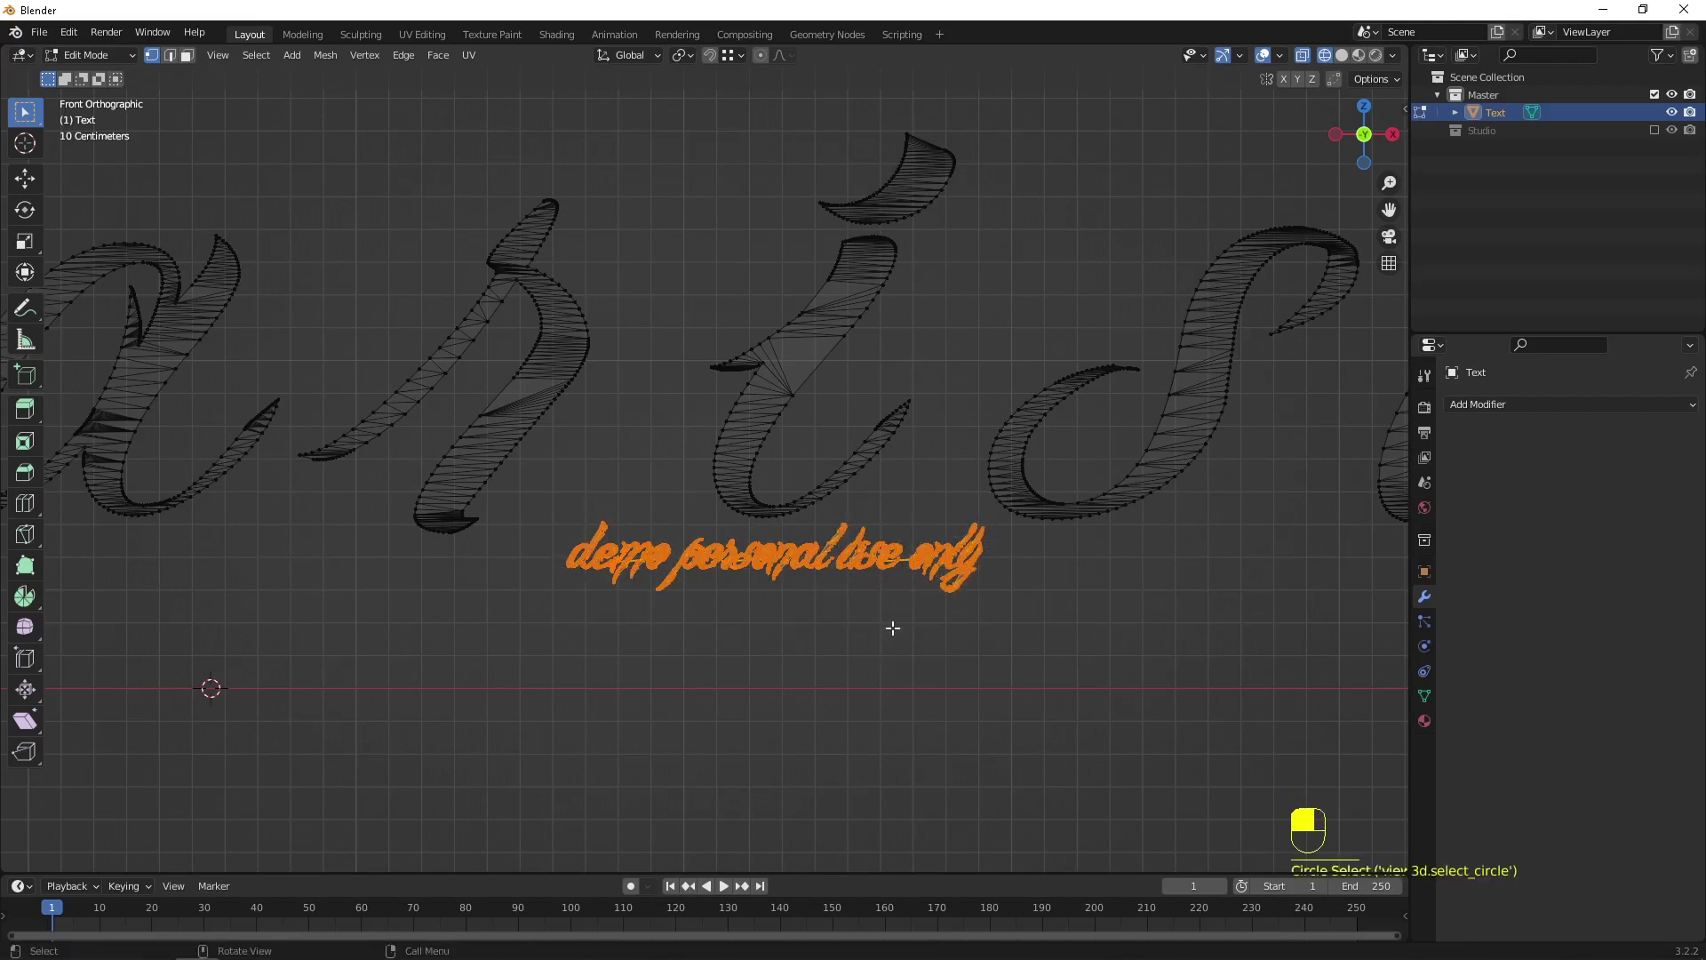
key("x")
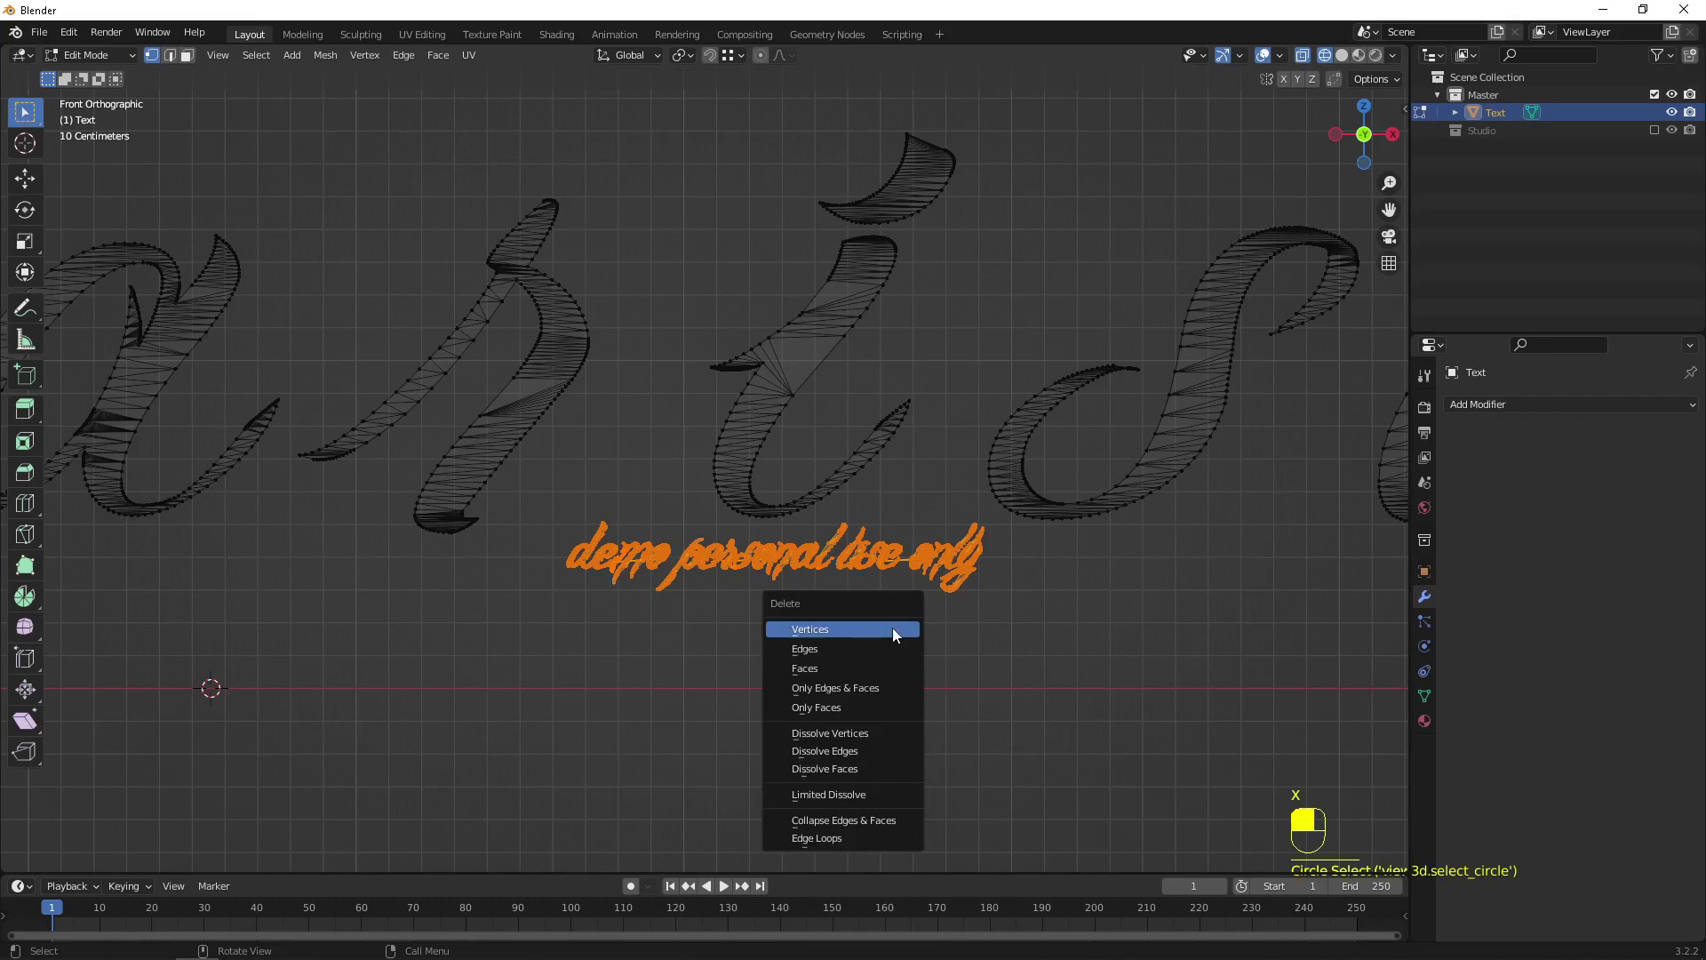
left_click(878, 633)
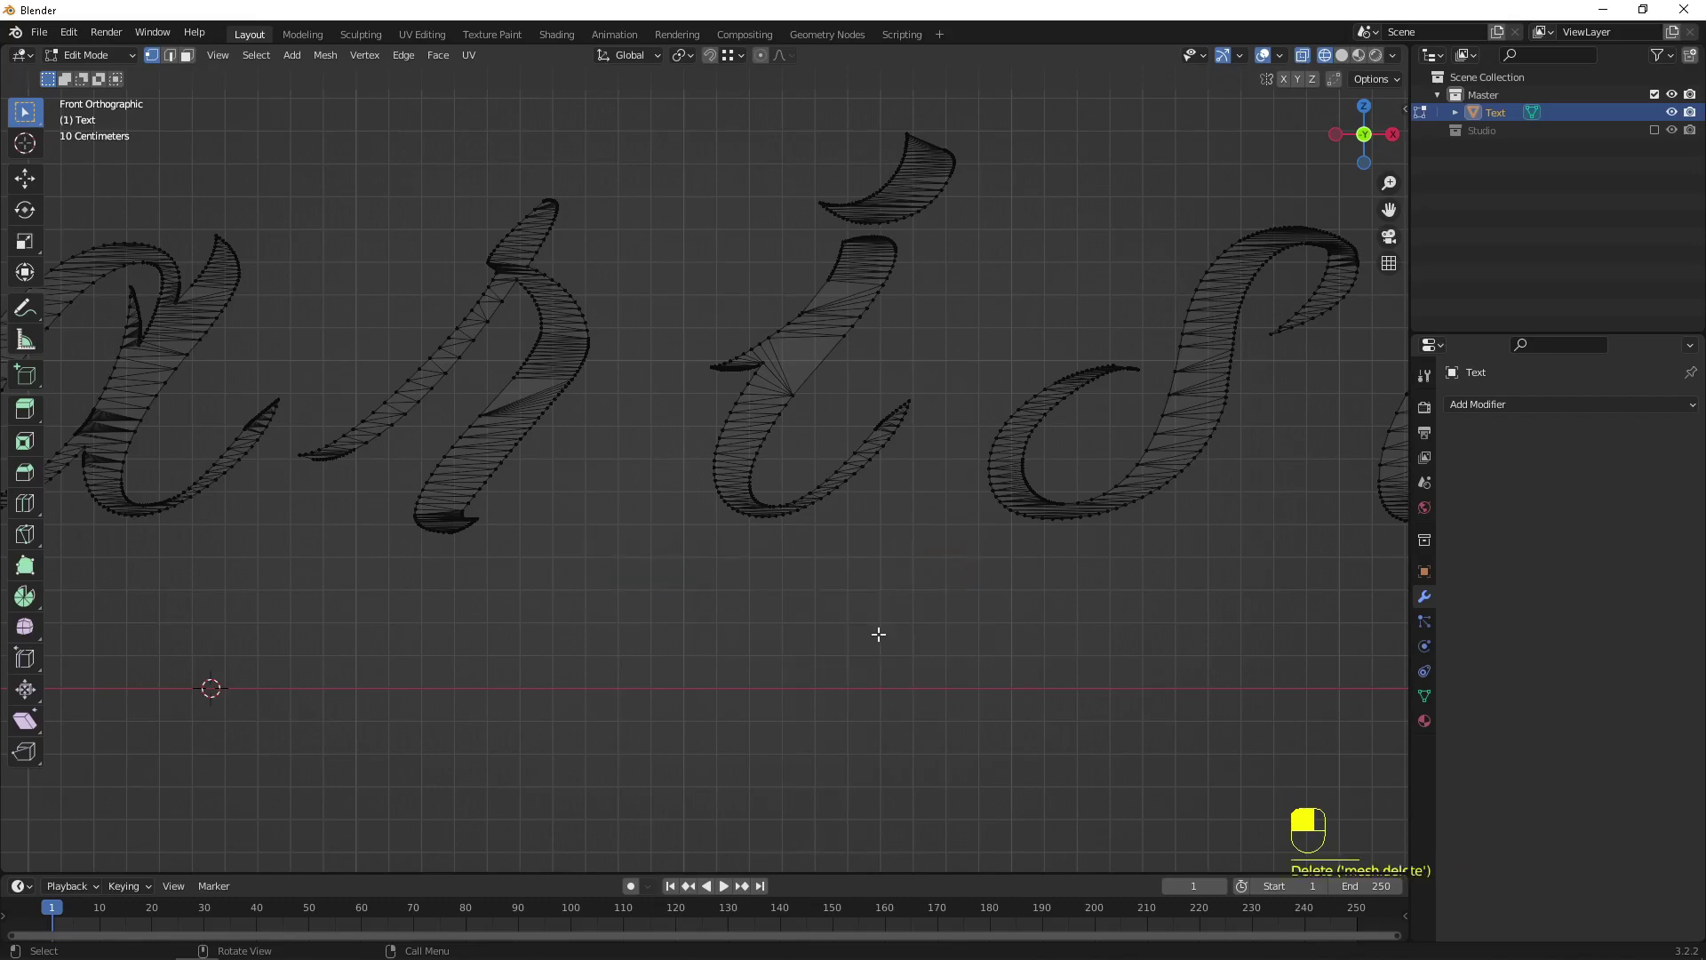
Step: Return to Object Mode and switch the viewport back to solid shading
scroll(878, 633, "down", 2)
scroll(878, 632, "down", 2)
key("Tab")
middle_click_drag(480, 359, 537, 391)
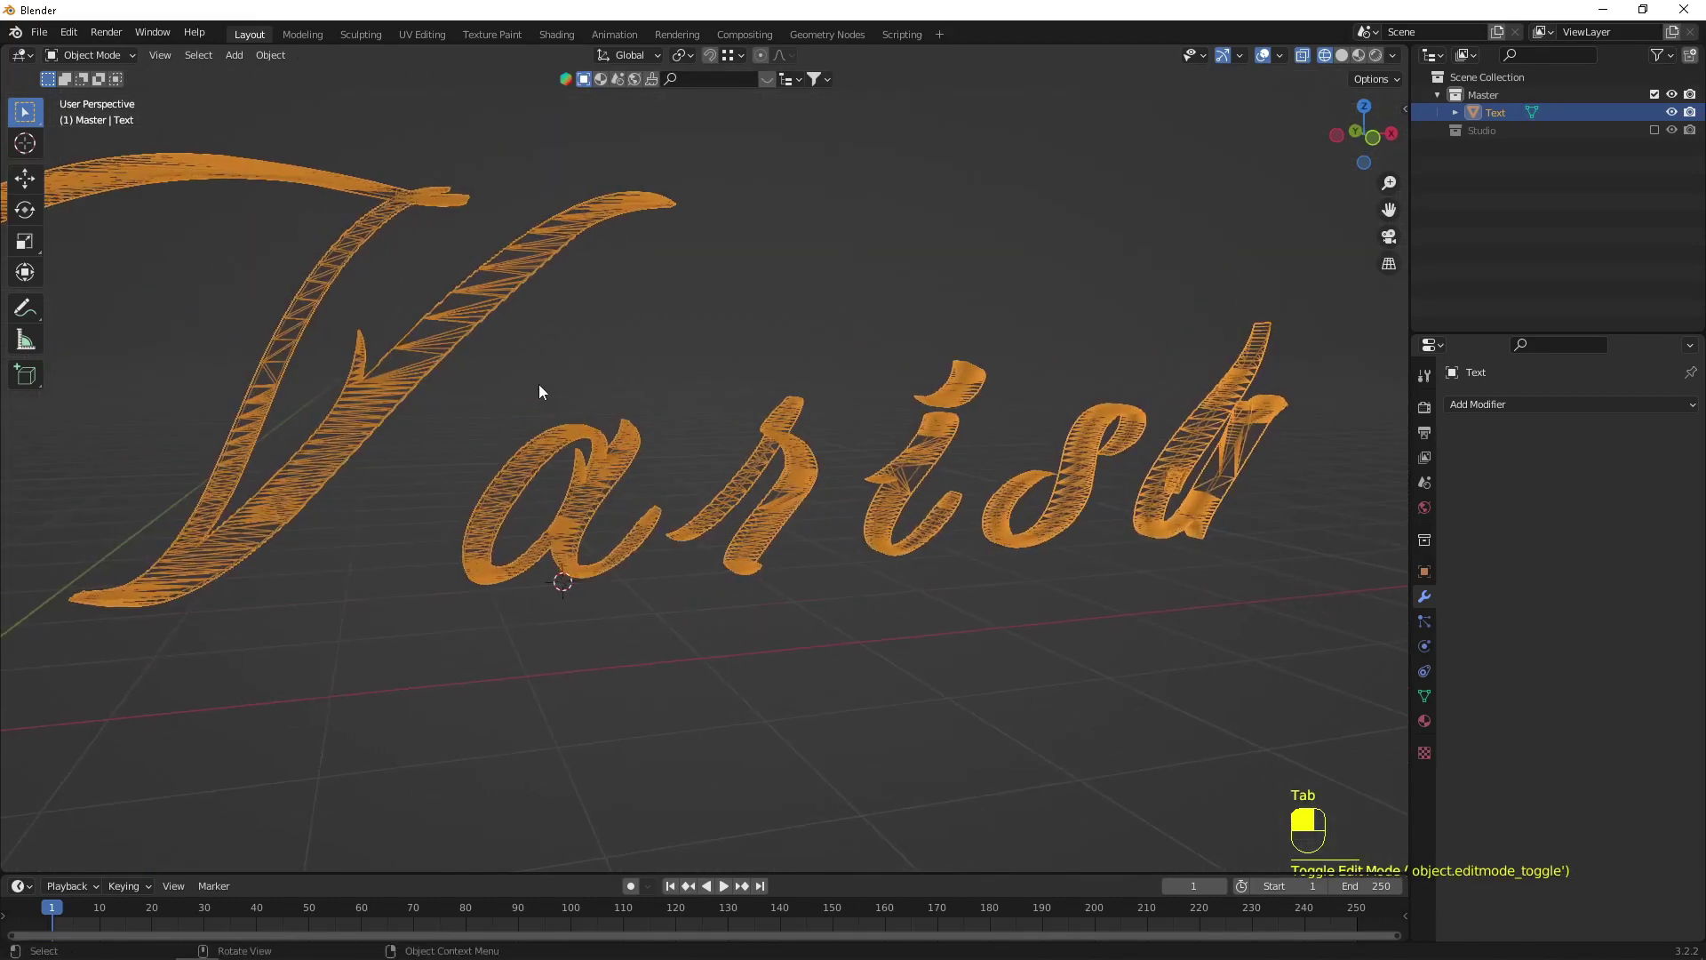
key("z")
left_click(685, 386)
mouse_move(685, 386)
middle_mouse_down()
mouse_move(678, 423)
mouse_move(758, 438)
mouse_move(650, 359)
mouse_move(608, 388)
mouse_move(627, 414)
middle_mouse_up()
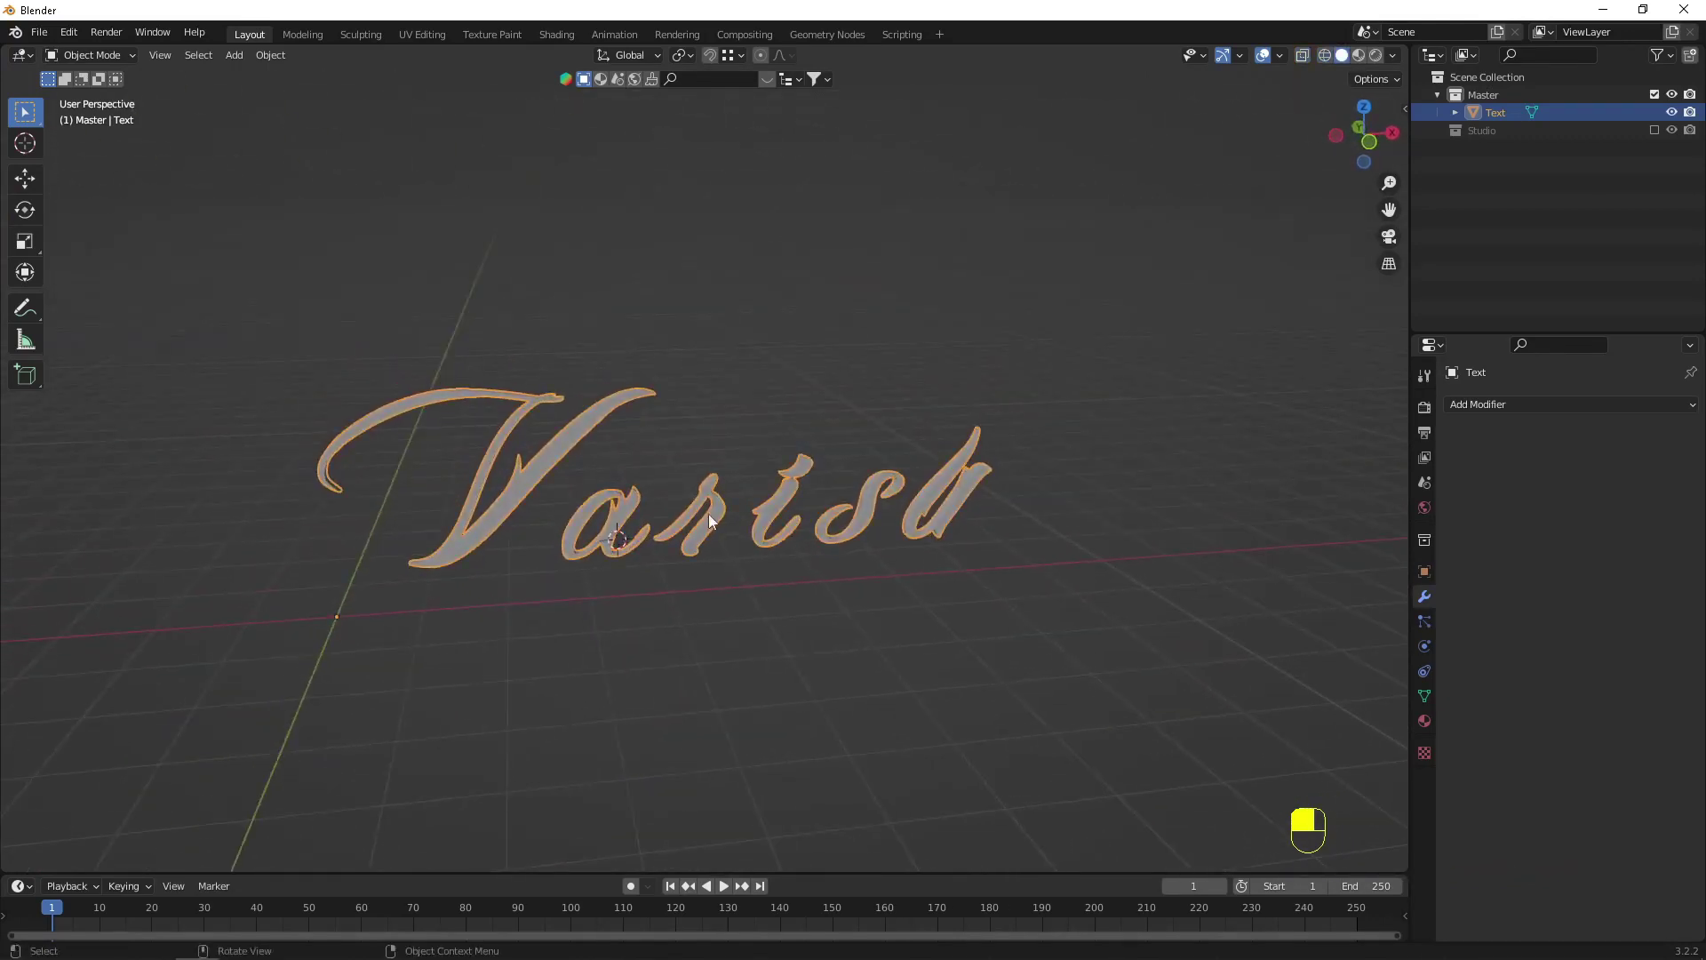
middle_click_drag(707, 513, 520, 397)
scroll(515, 444, "down", 5)
left_click(658, 511)
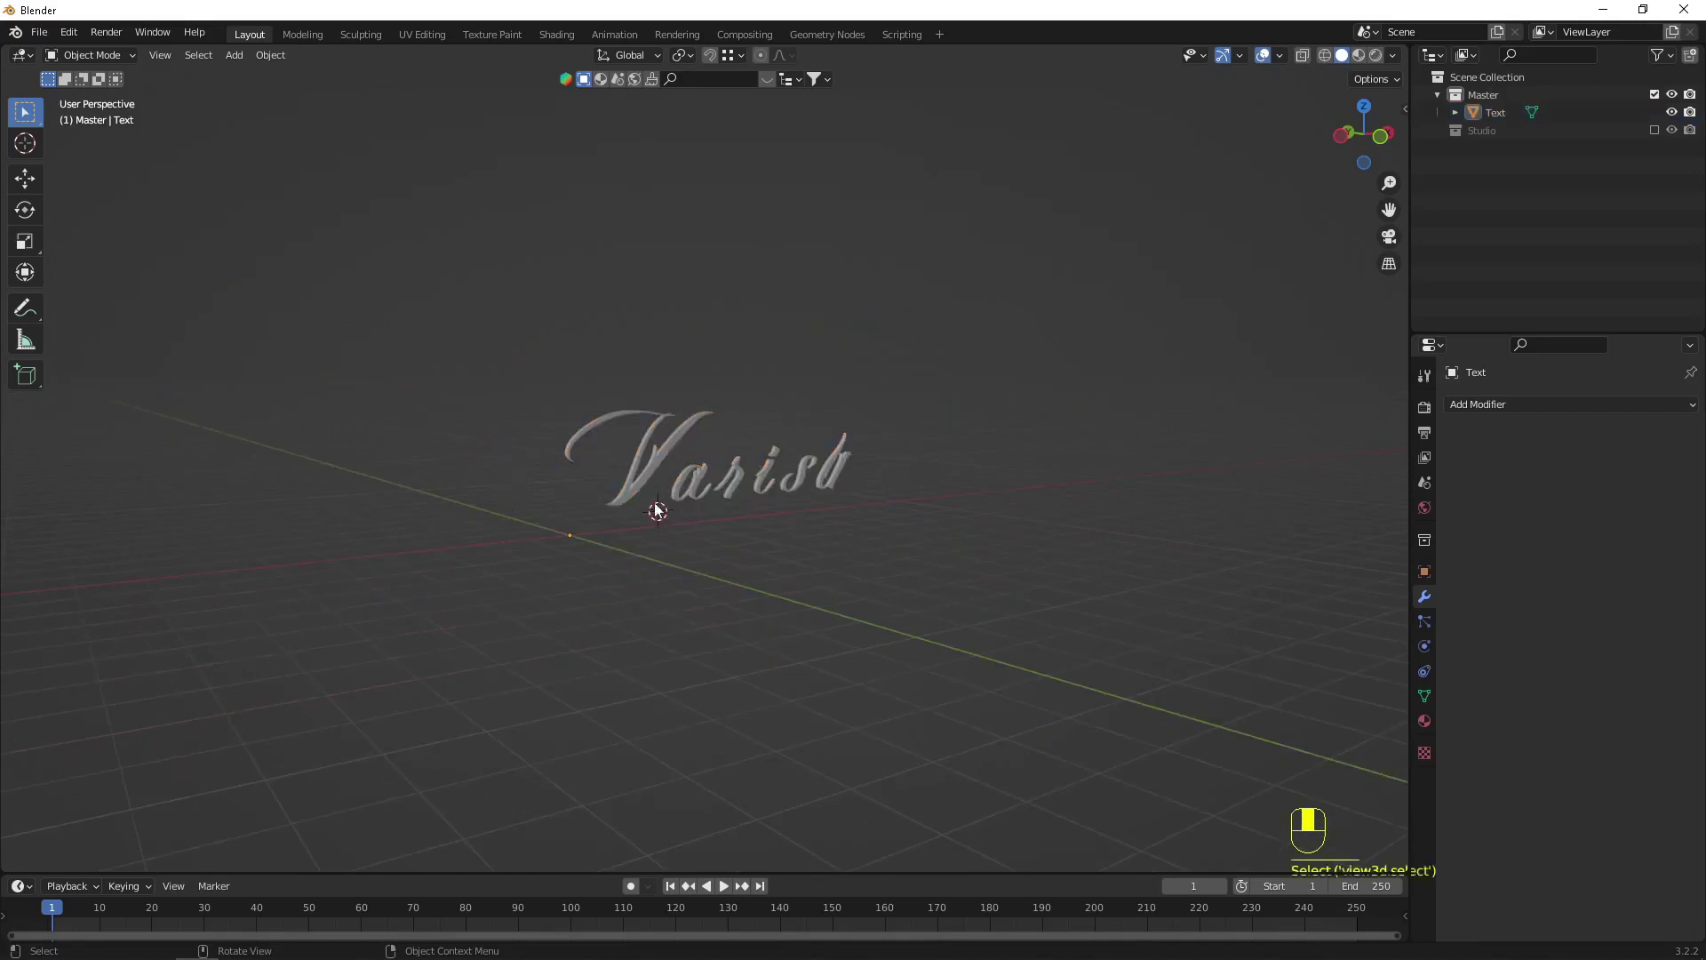
middle_click_drag(658, 511, 562, 450)
left_click(583, 435)
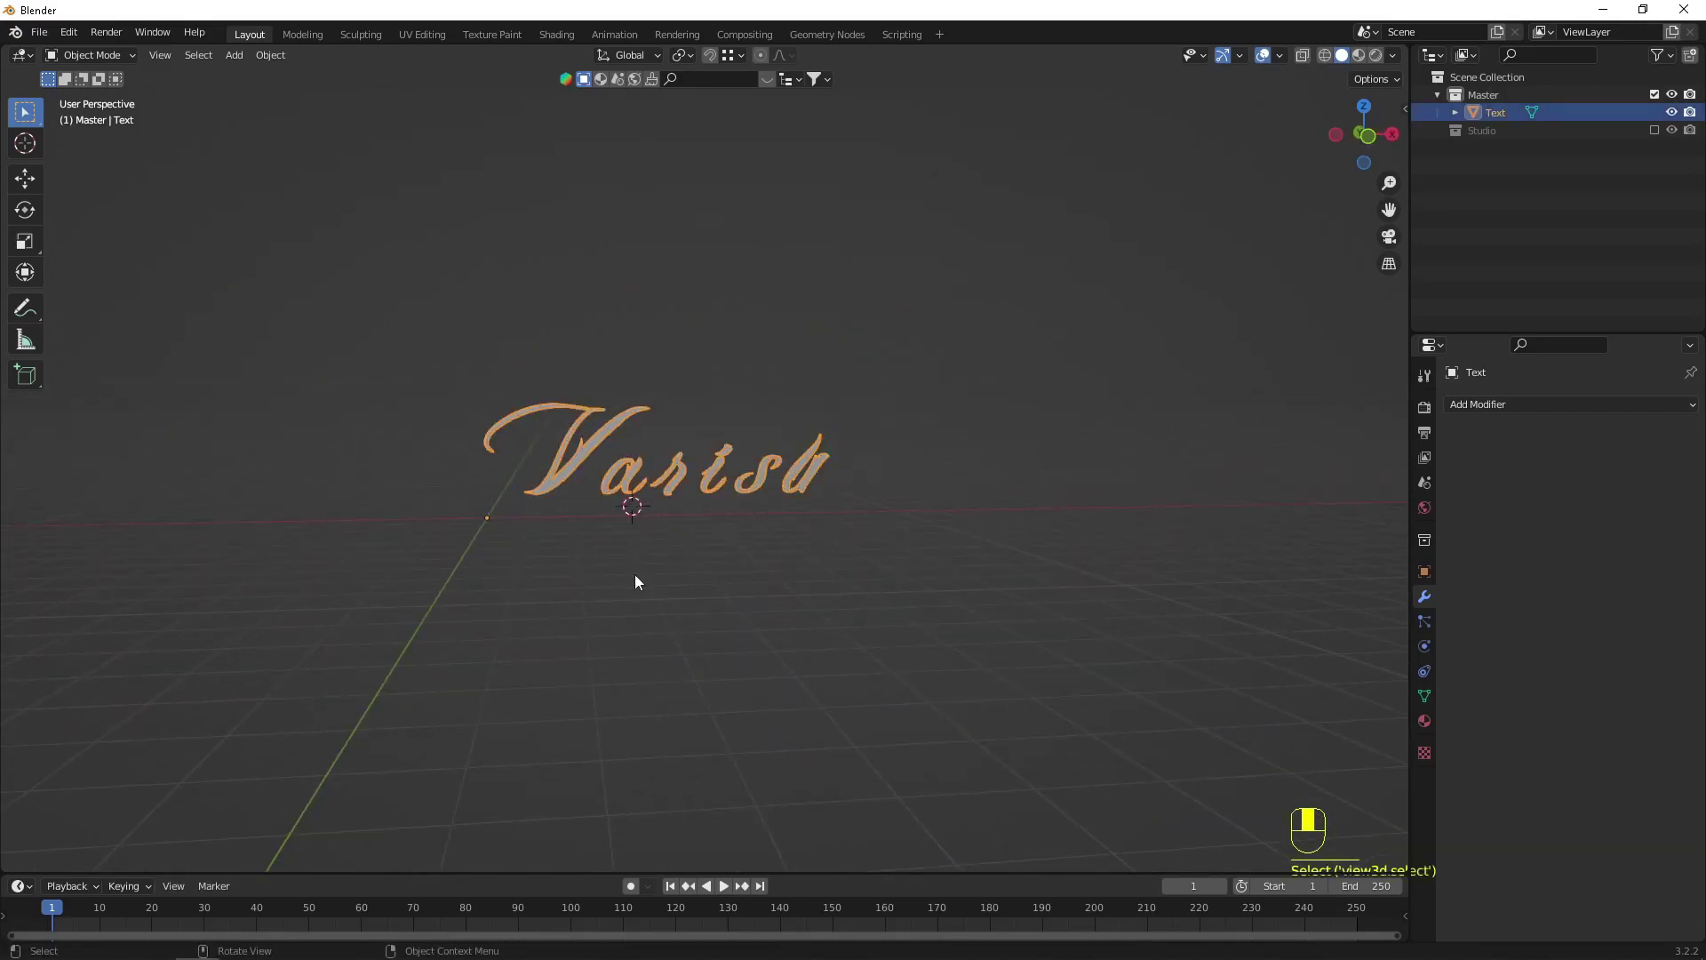
Step: Add a plane mesh and stand it upright by rotating it 90° about the global X axis
key("shift+a")
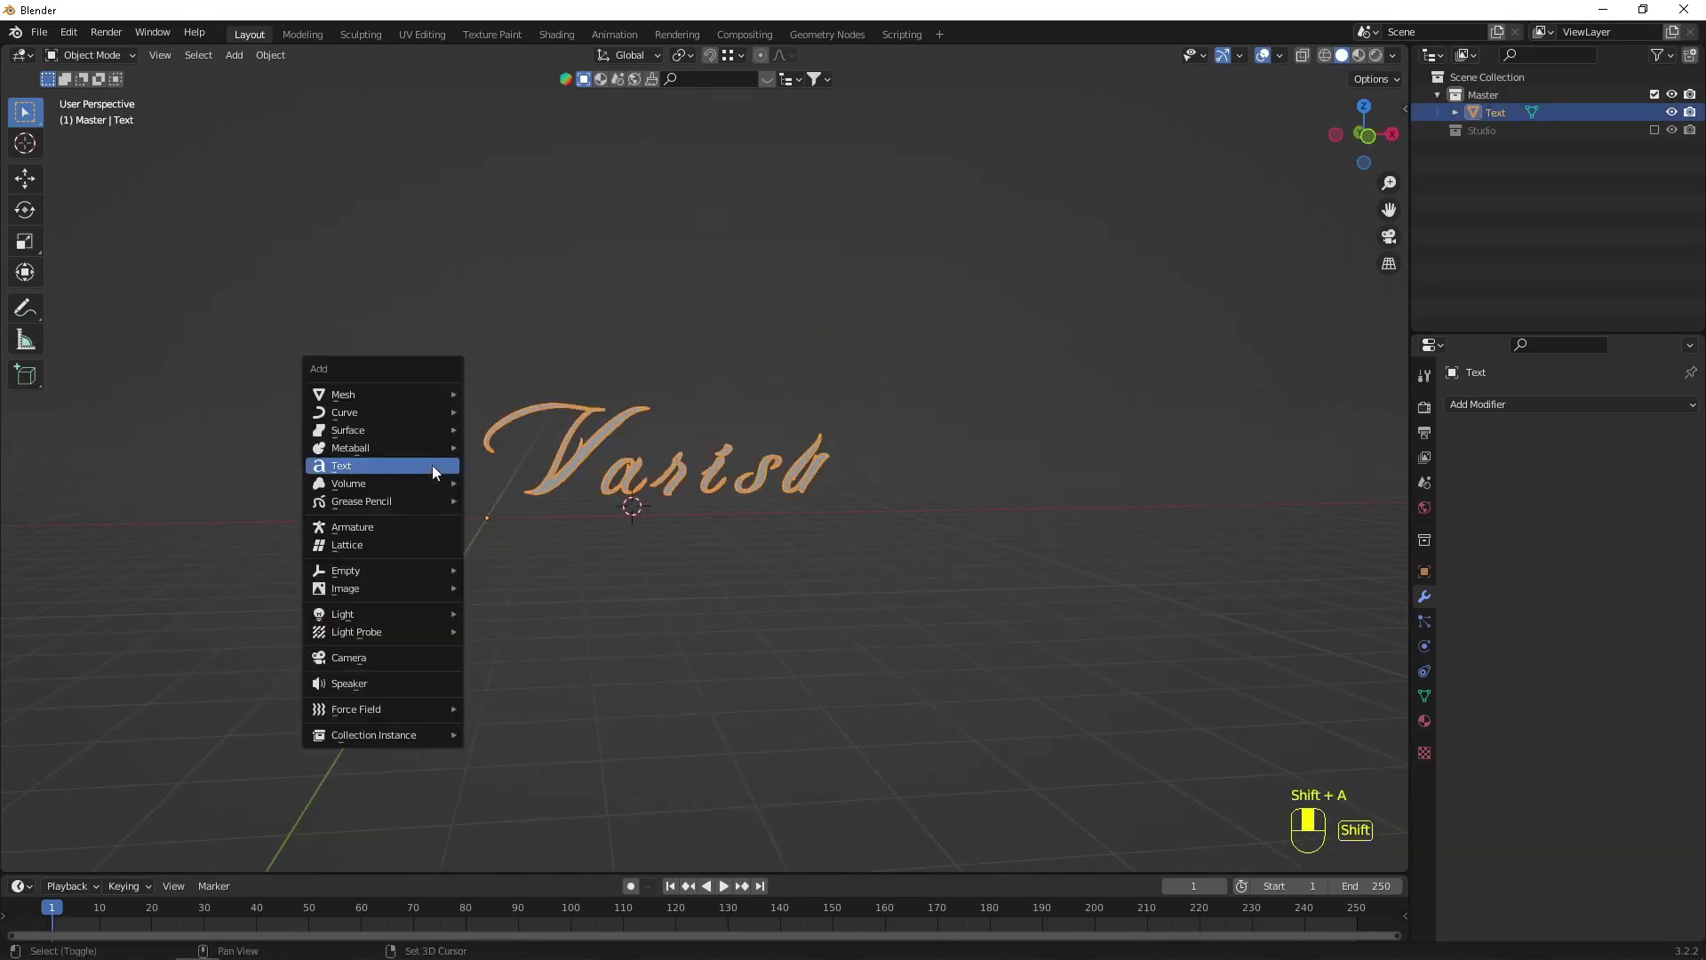
mouse_move(414, 391)
left_click(517, 396)
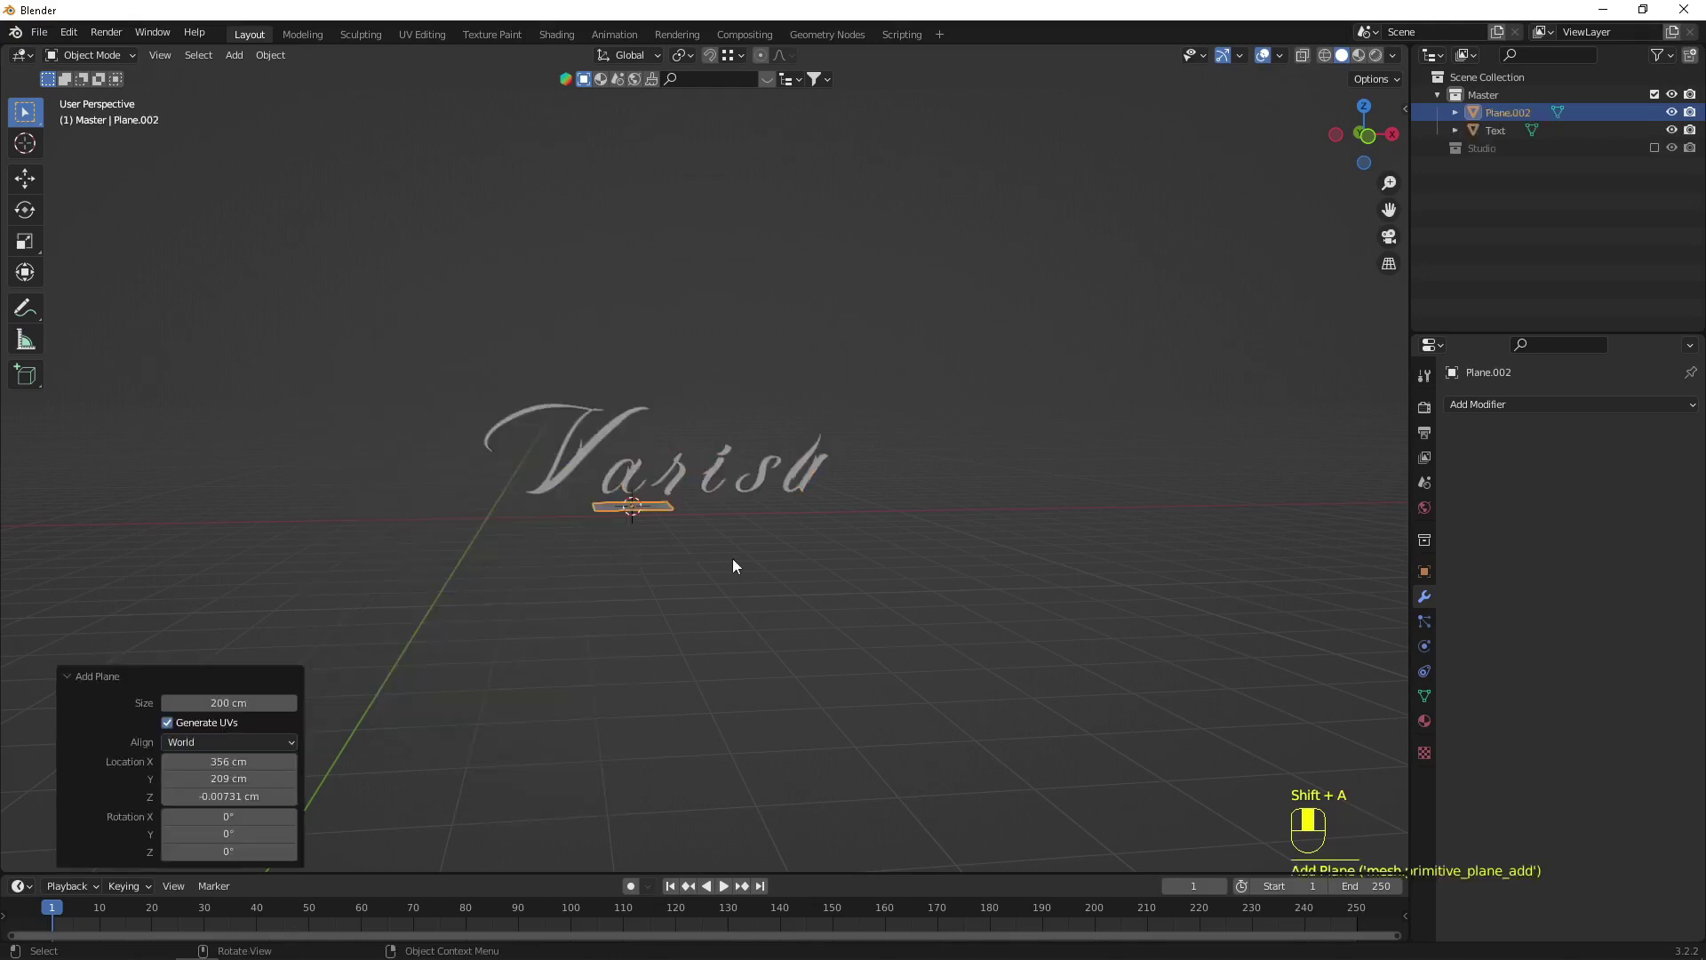
key("r")
key("x")
key("9")
key("0")
key("Return")
Step: Scale the upright plane by about 6.08 and raise it about 401 cm along the Z axis
key("s")
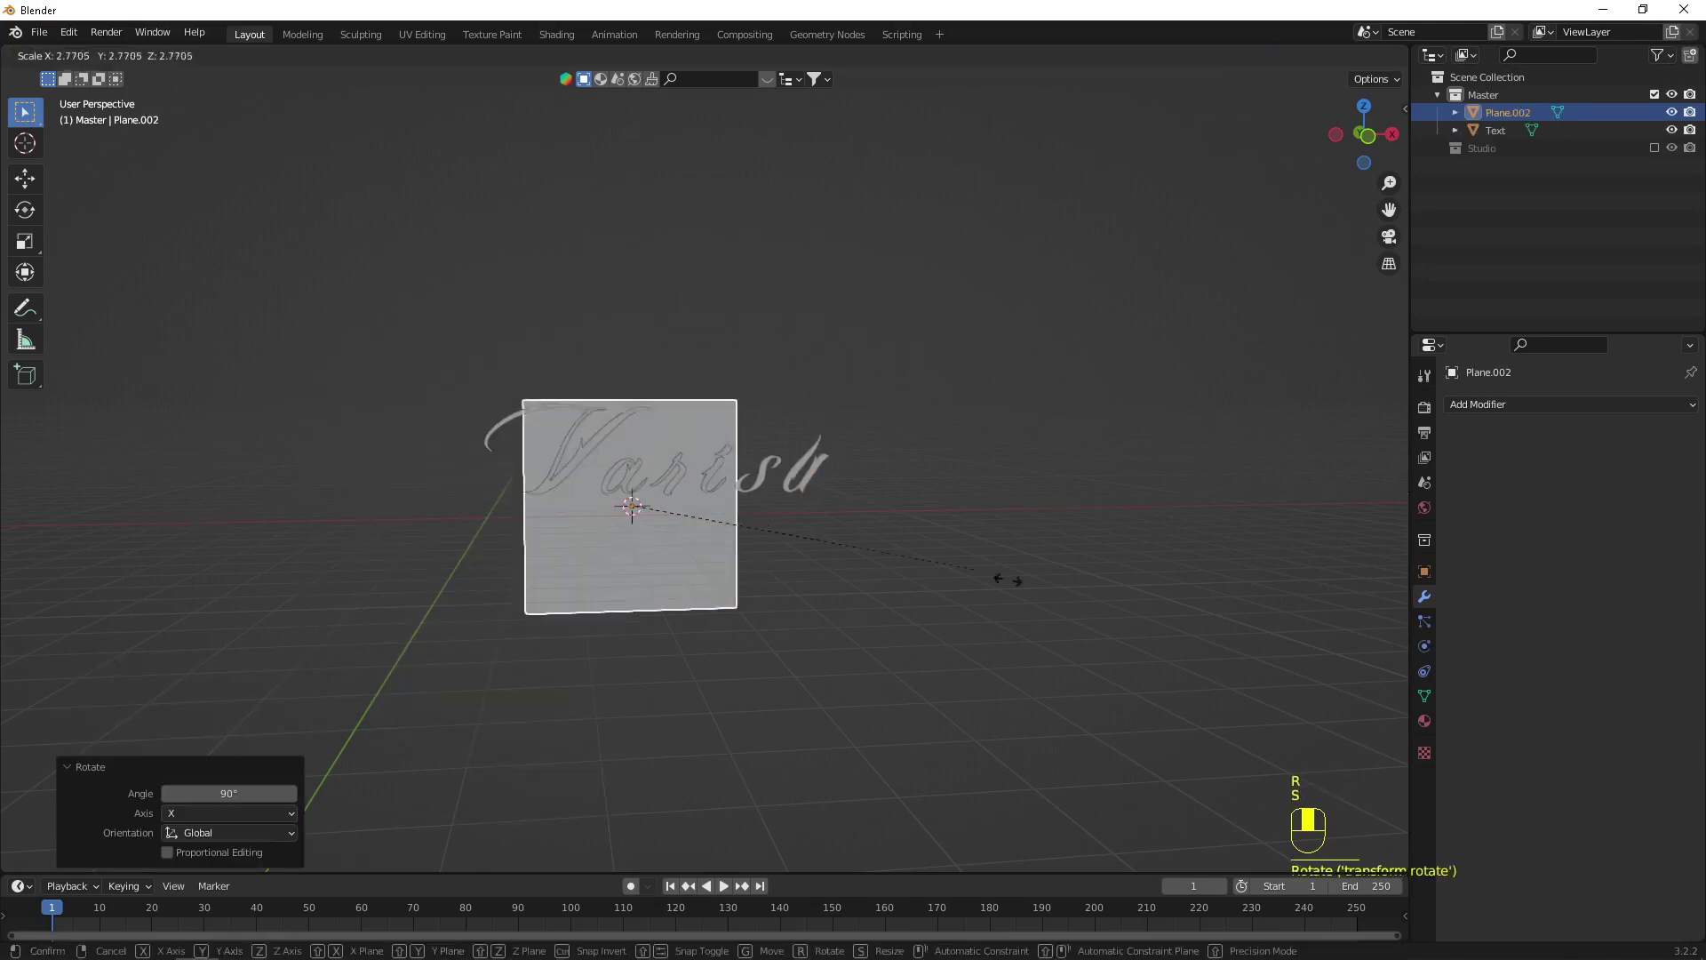
left_click(1371, 698)
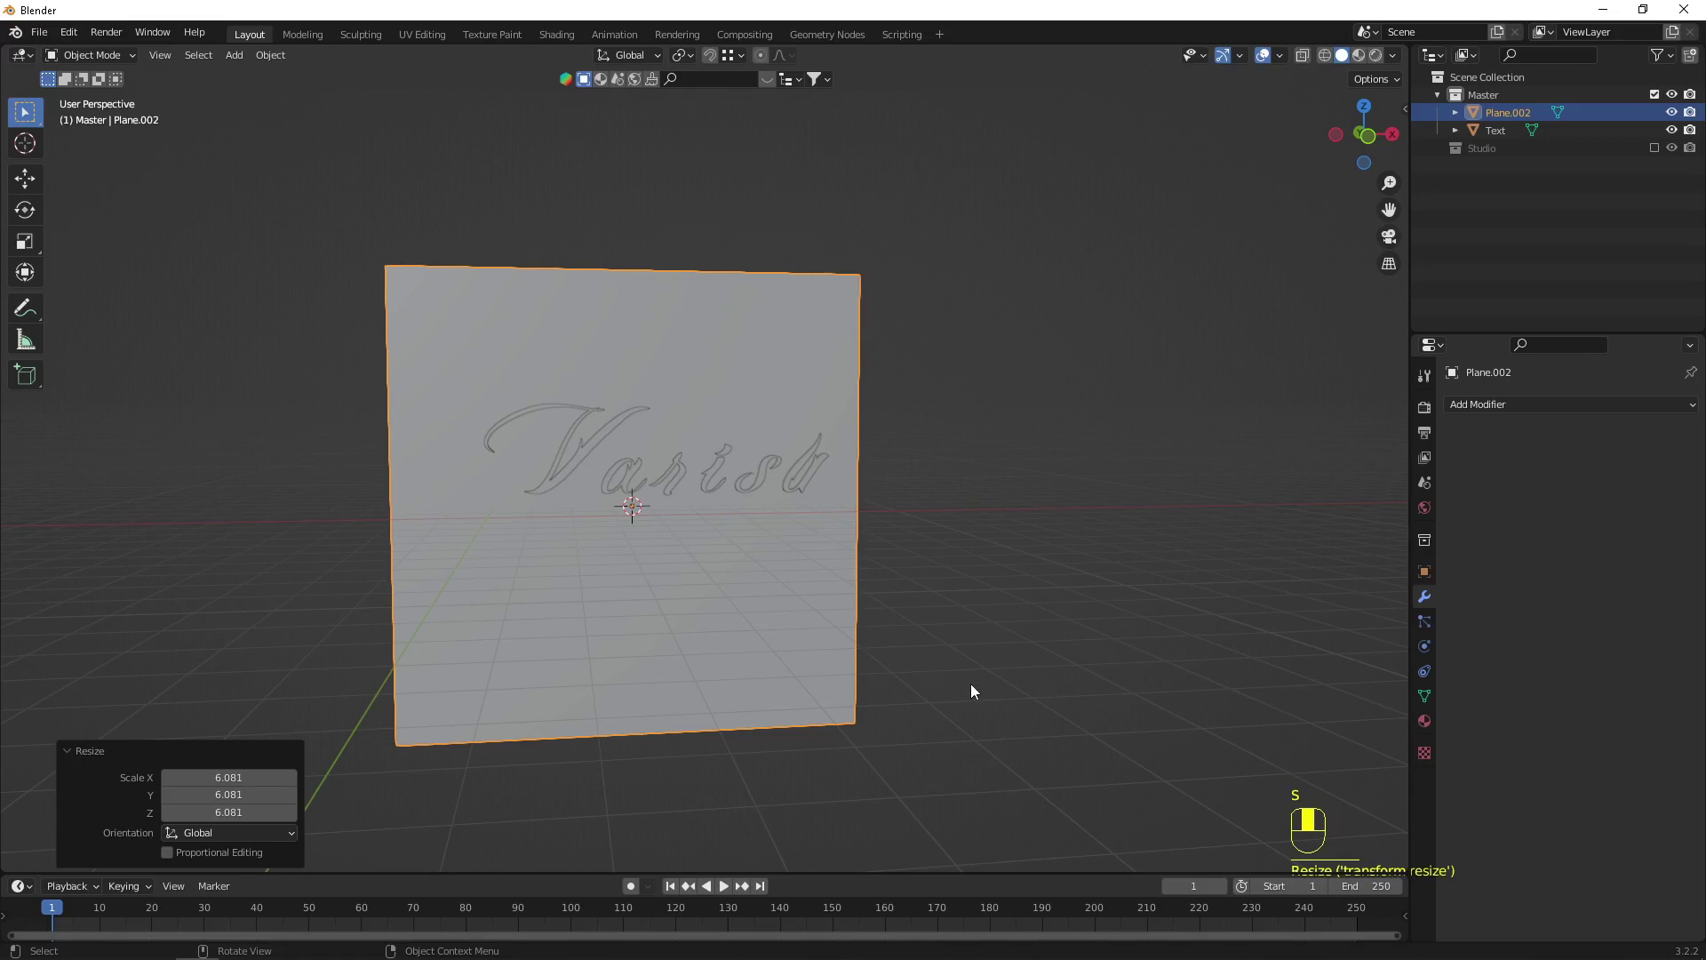
key("g")
key("z")
left_click(965, 530)
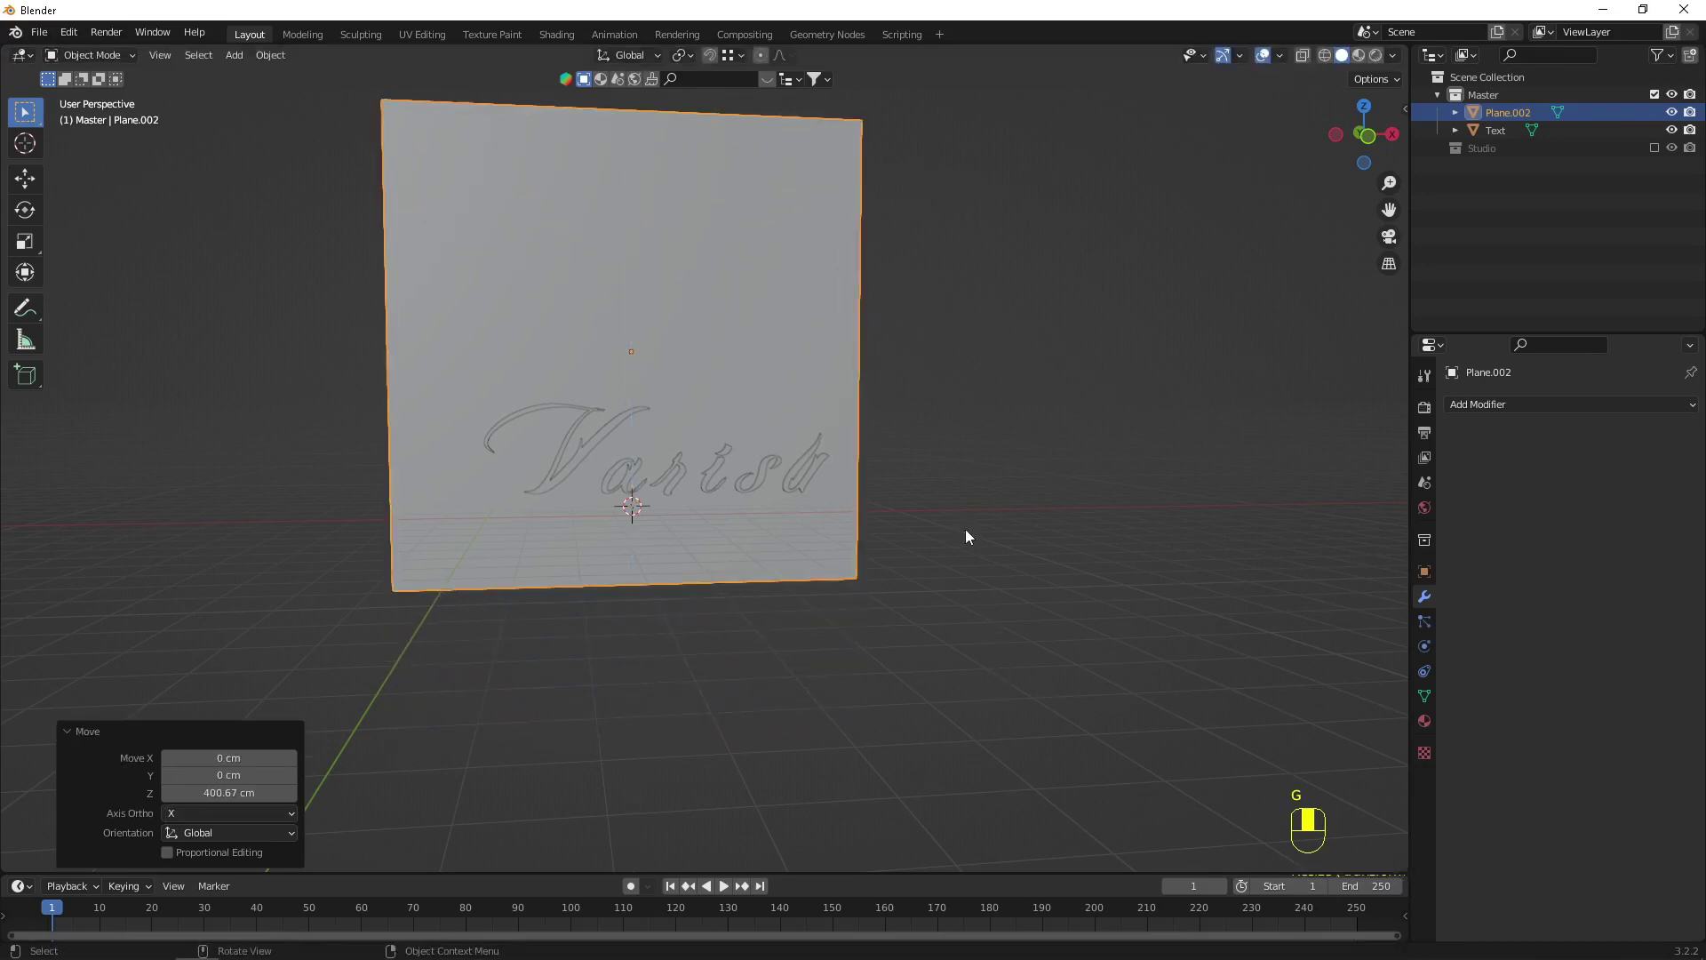
Step: Widen the upright backdrop plane by about 2.06 along X and move it about 687 cm along X
key("s")
key("x")
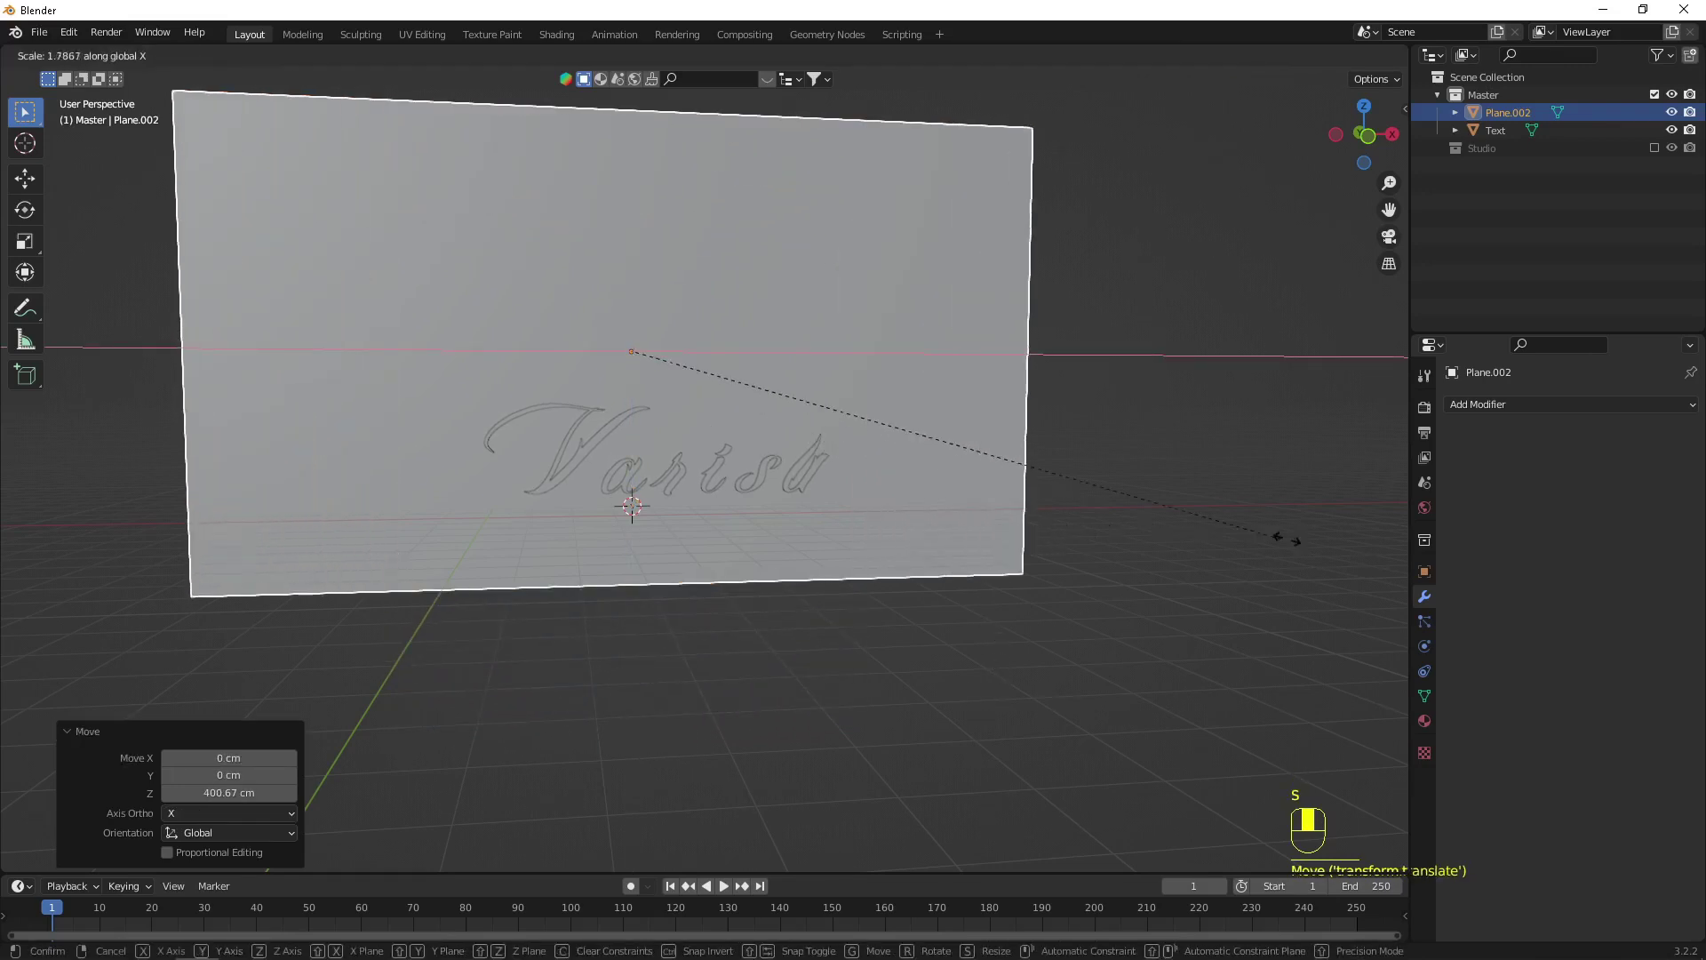
left_click(1377, 550)
key("g")
key("x")
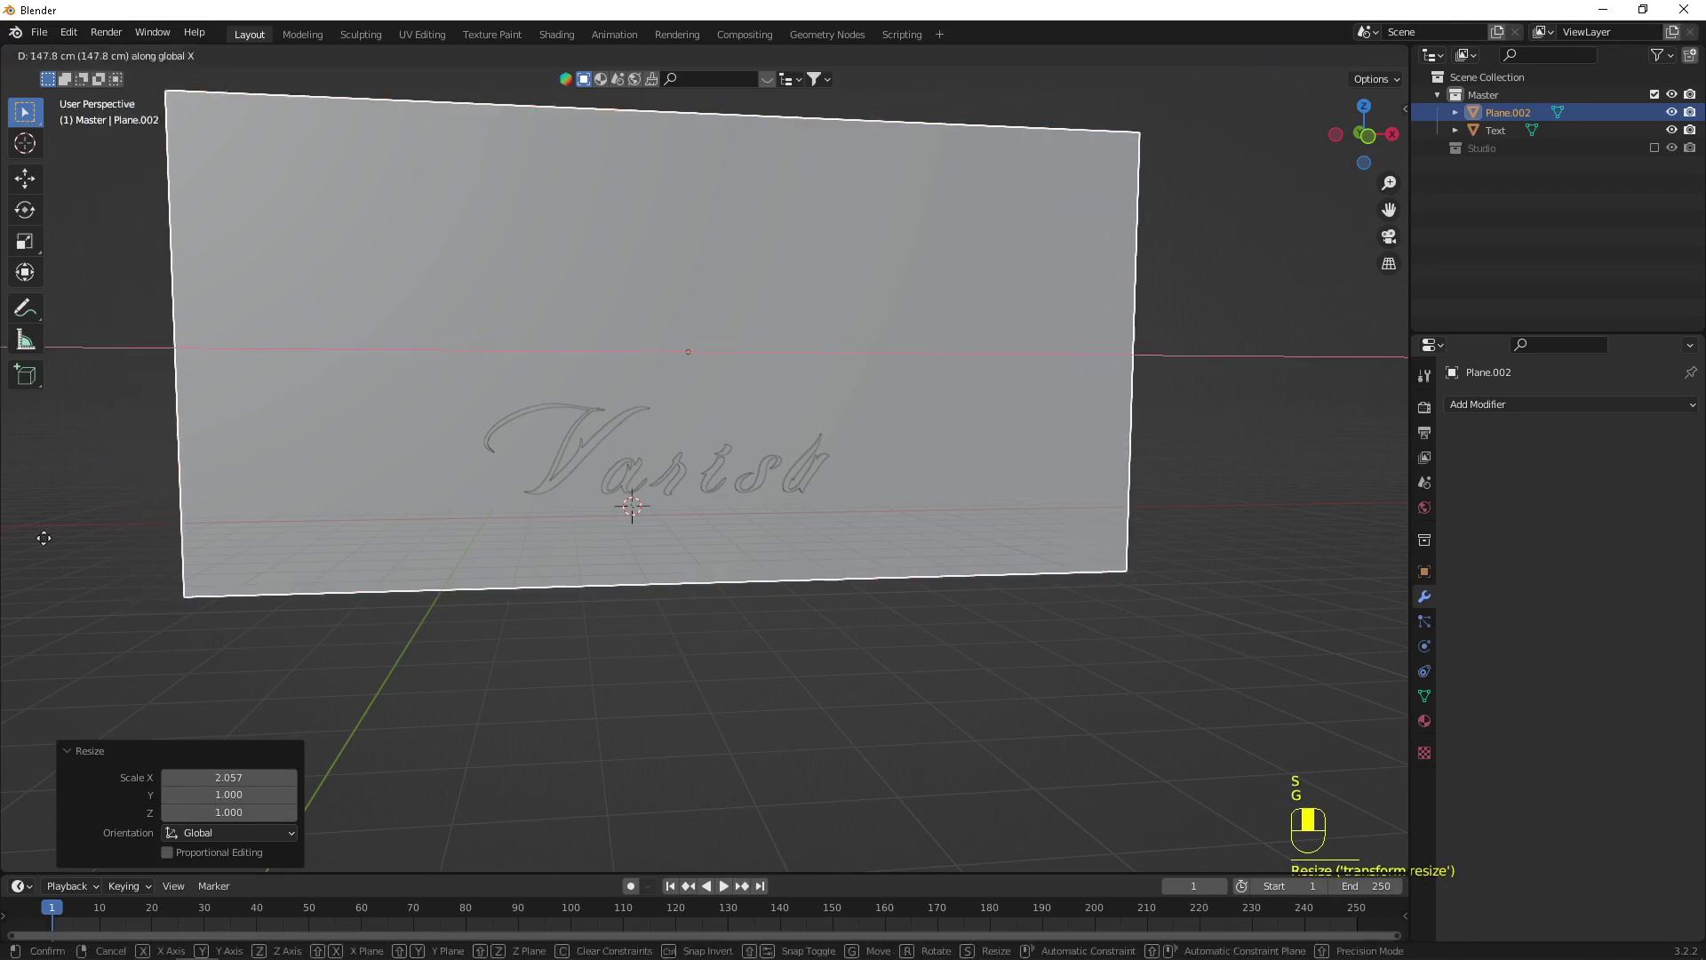
left_click(225, 532)
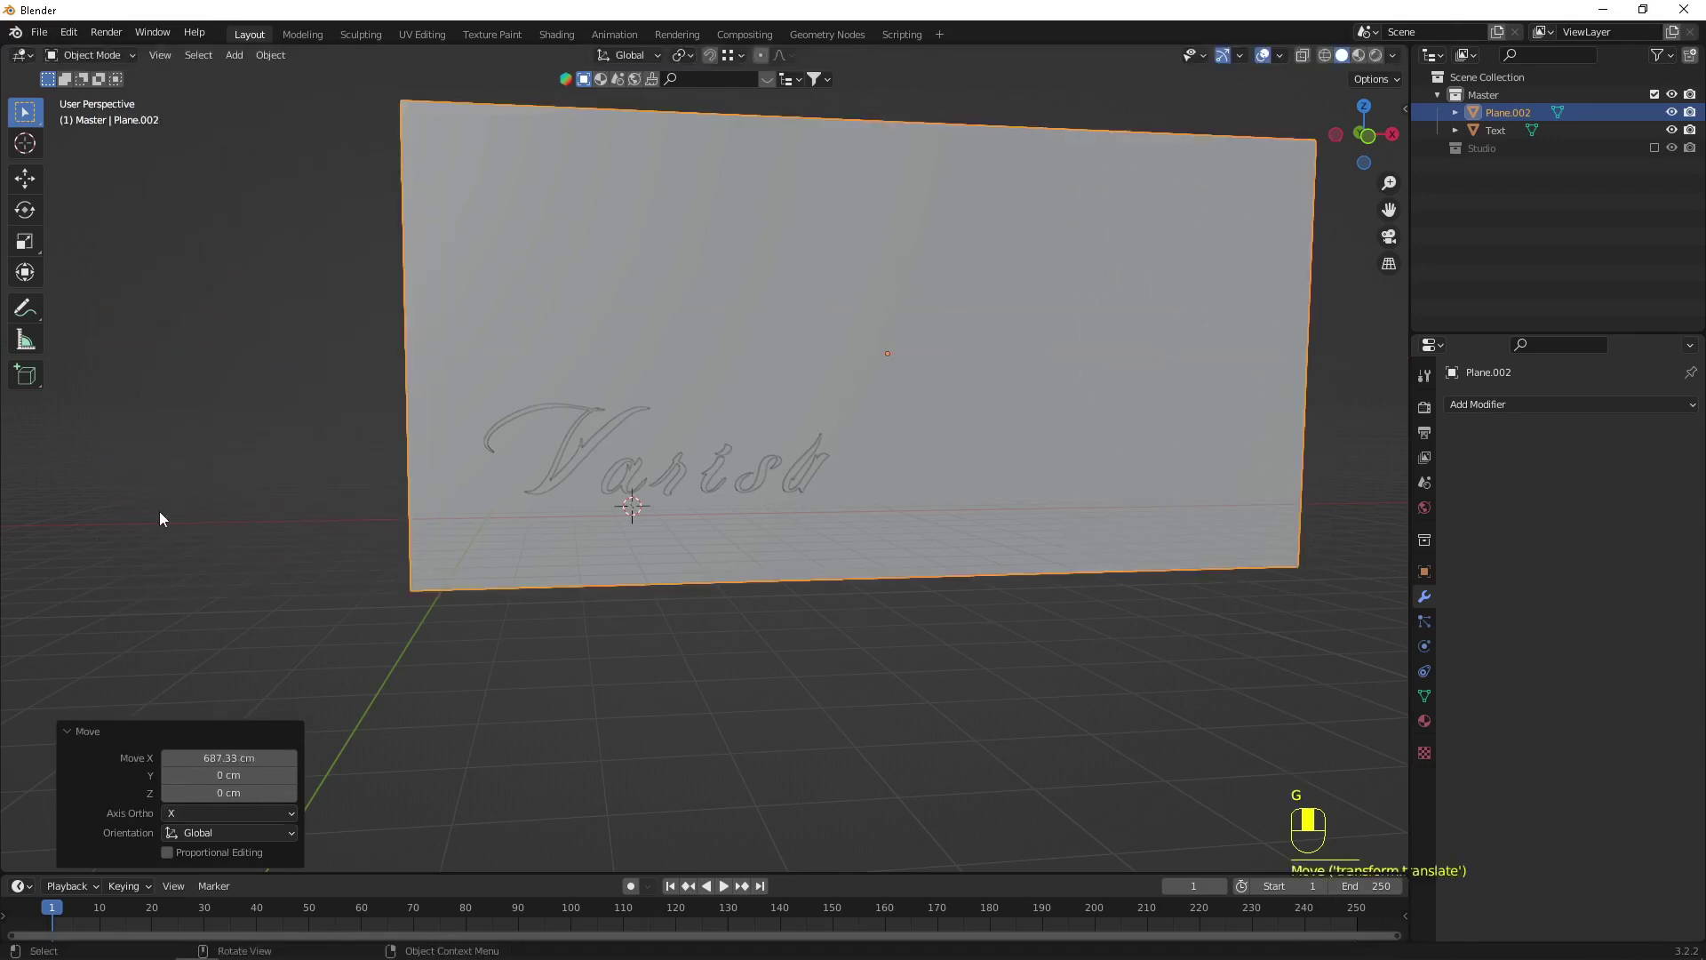
Step: Scale the backdrop plane by about 1.4 along Z and raise it about 198 cm along Z
middle_click_drag(659, 195, 637, 229, "shift")
key("s")
key("z")
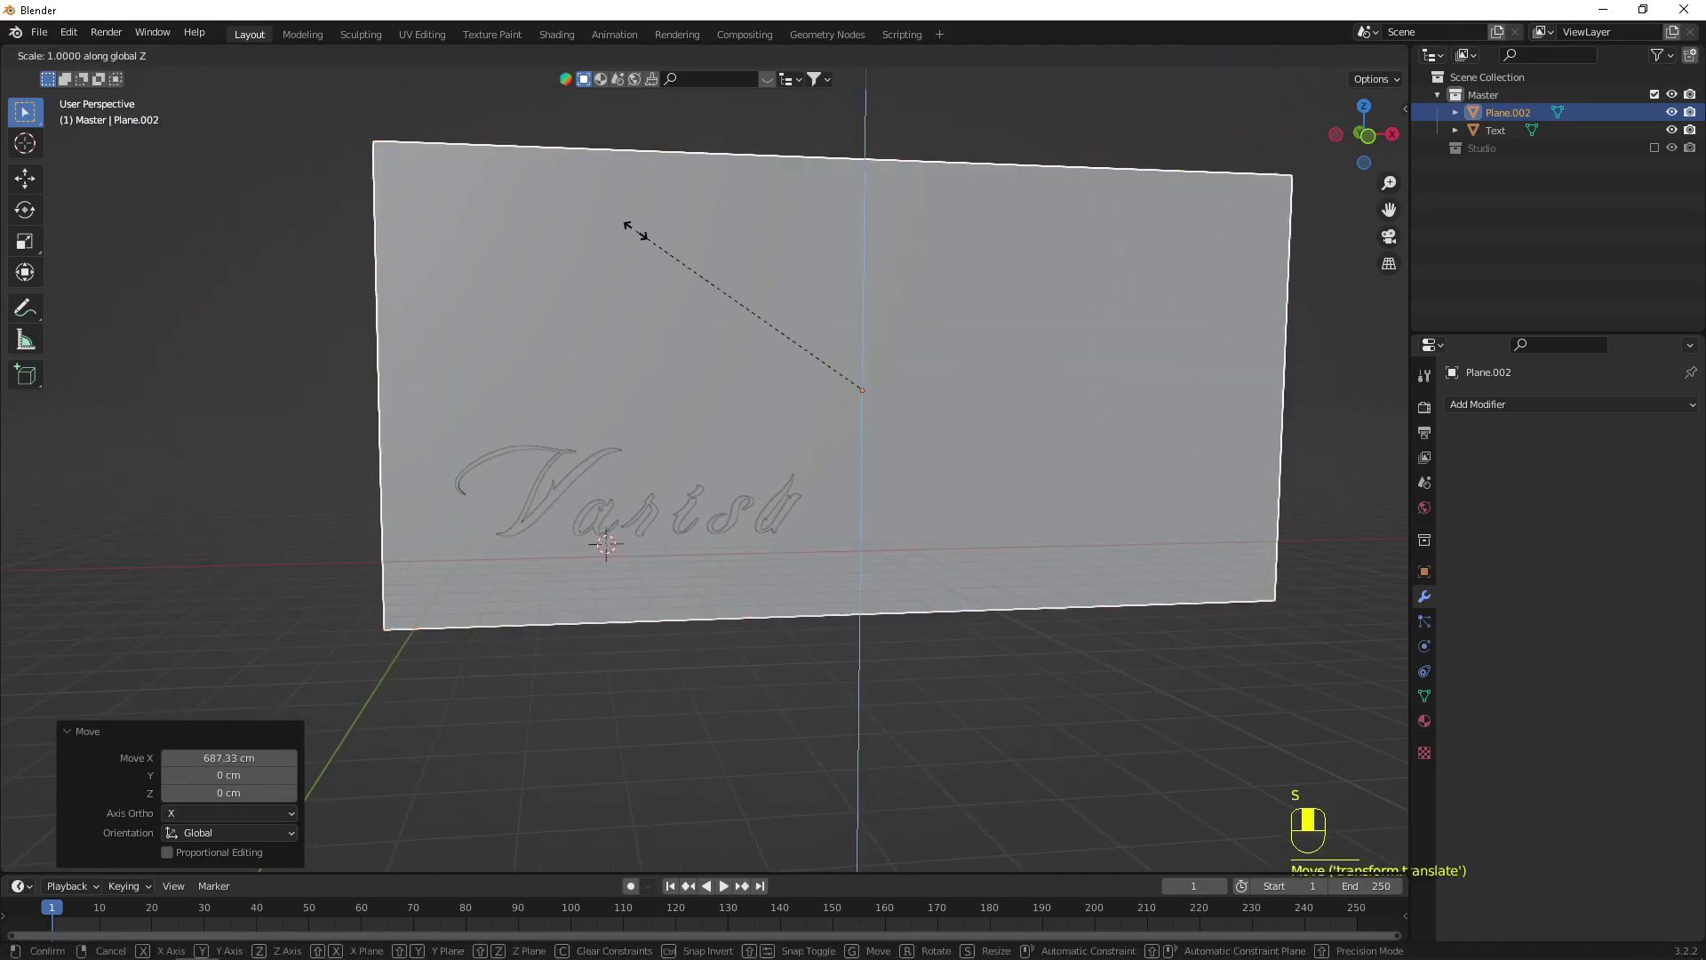
left_click(563, 133)
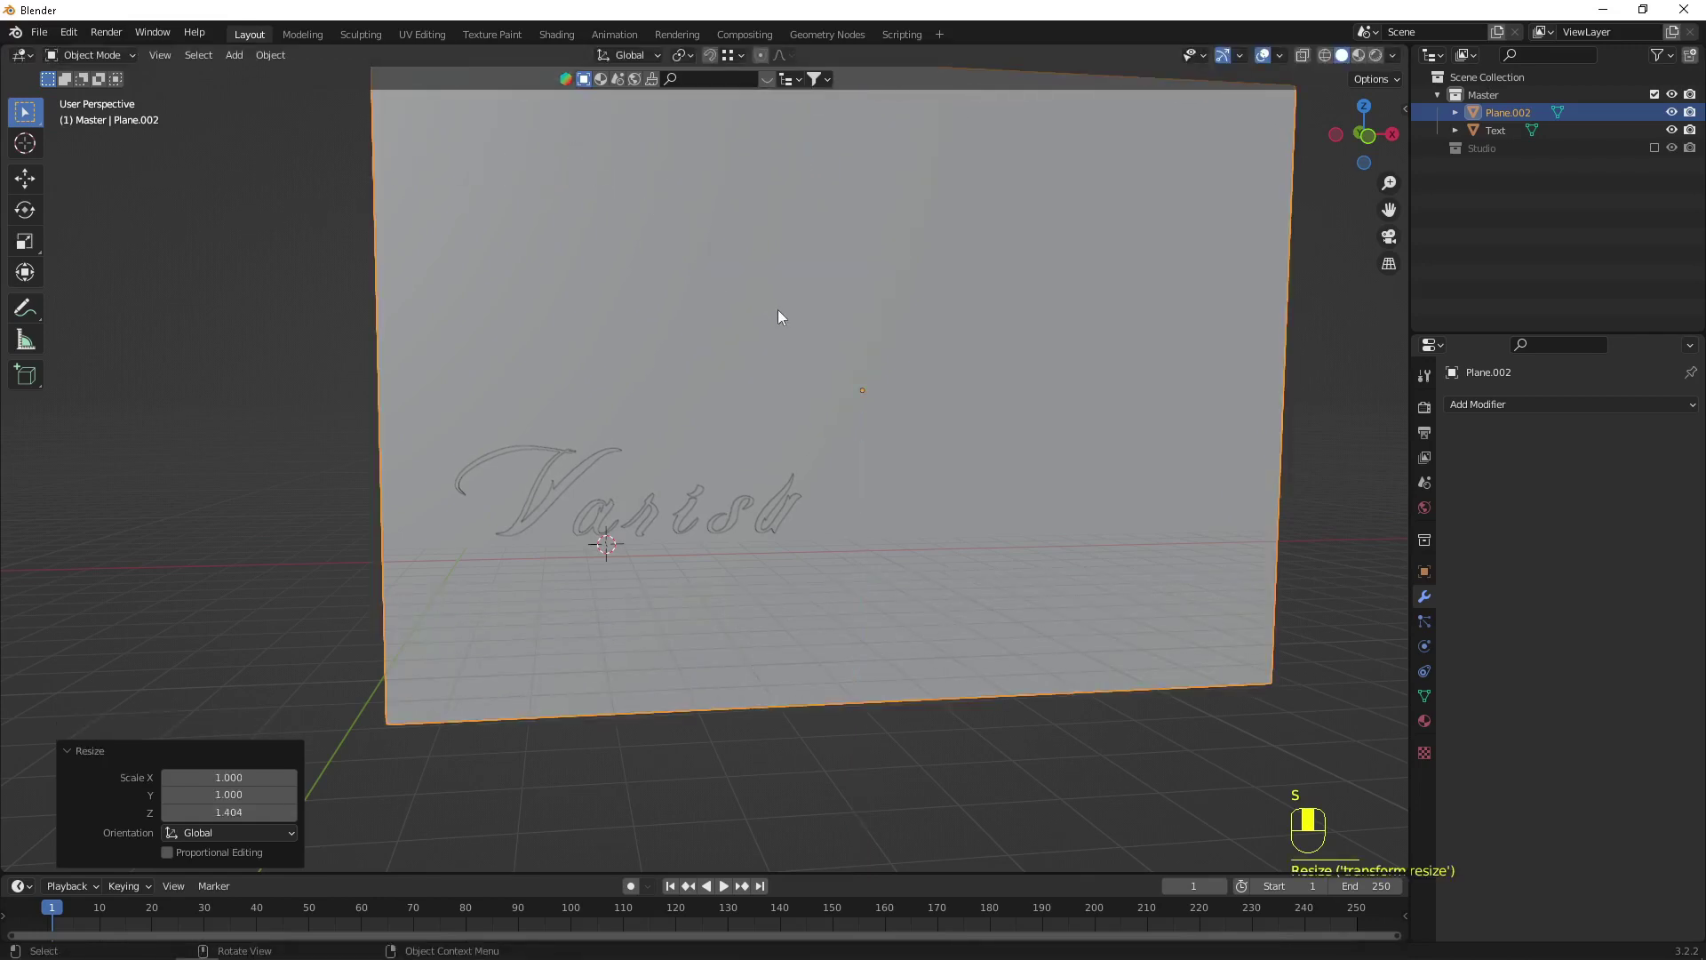
key("g")
key("z")
left_click(725, 238)
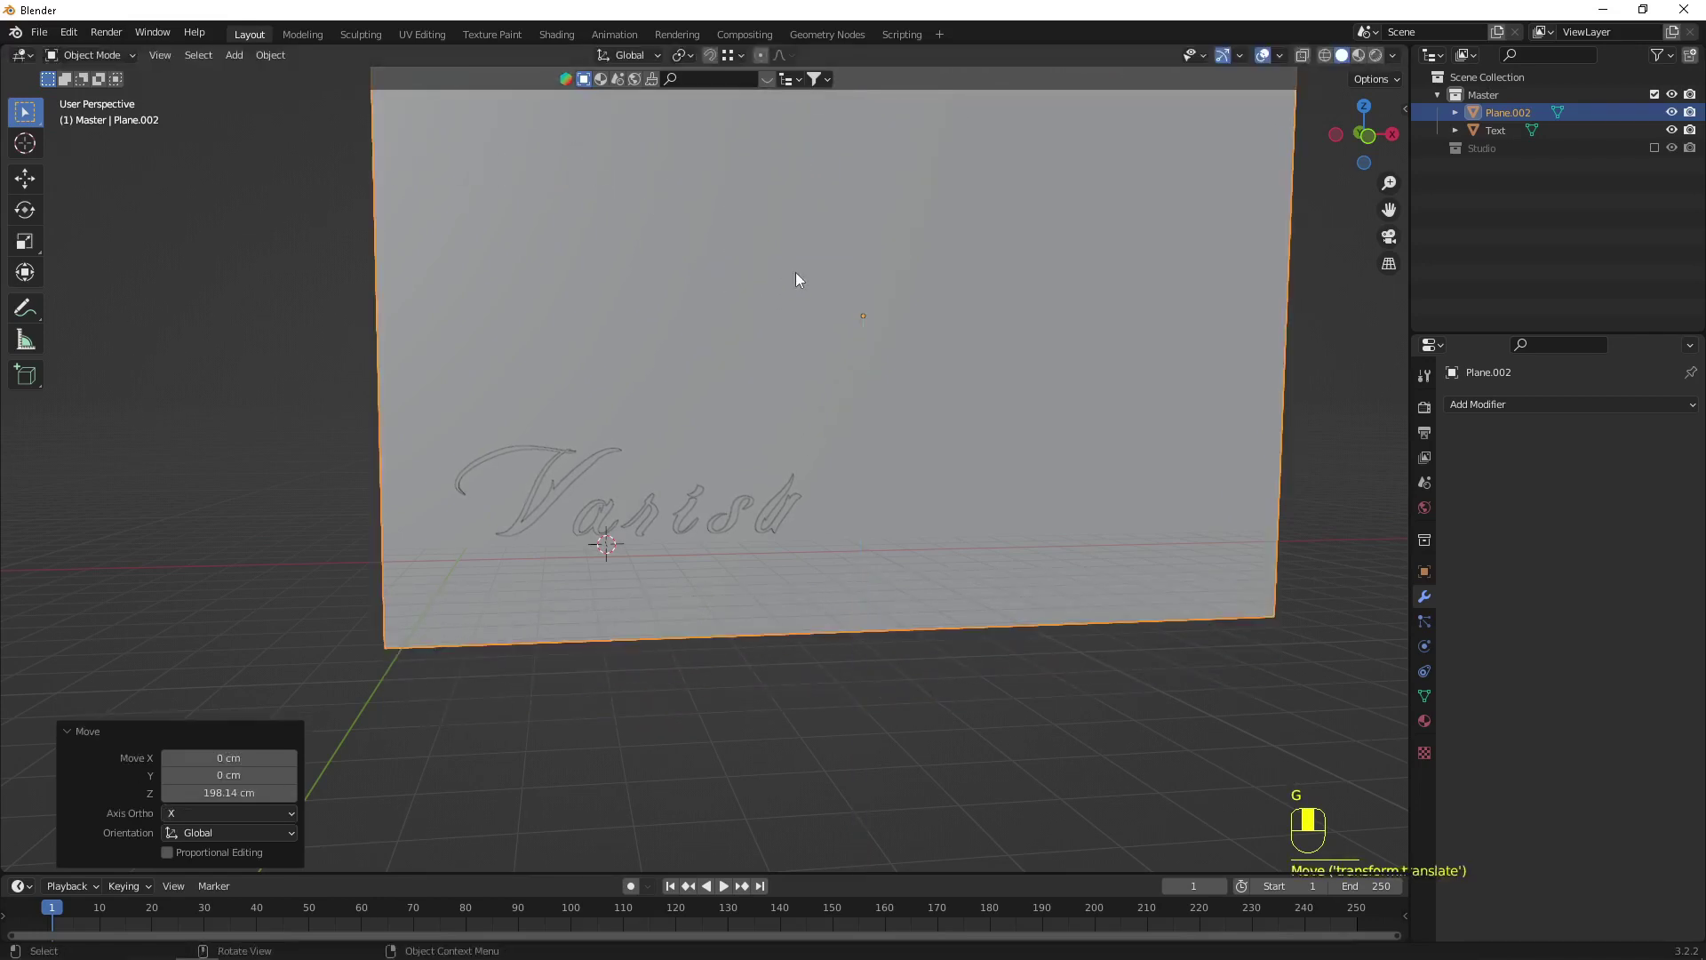
Step: Select the lettering and move it about 215 cm along the Y axis towards the backdrop plane
middle_click_drag(796, 278, 658, 519, "shift")
scroll(588, 434, "down", 3)
left_click(723, 681)
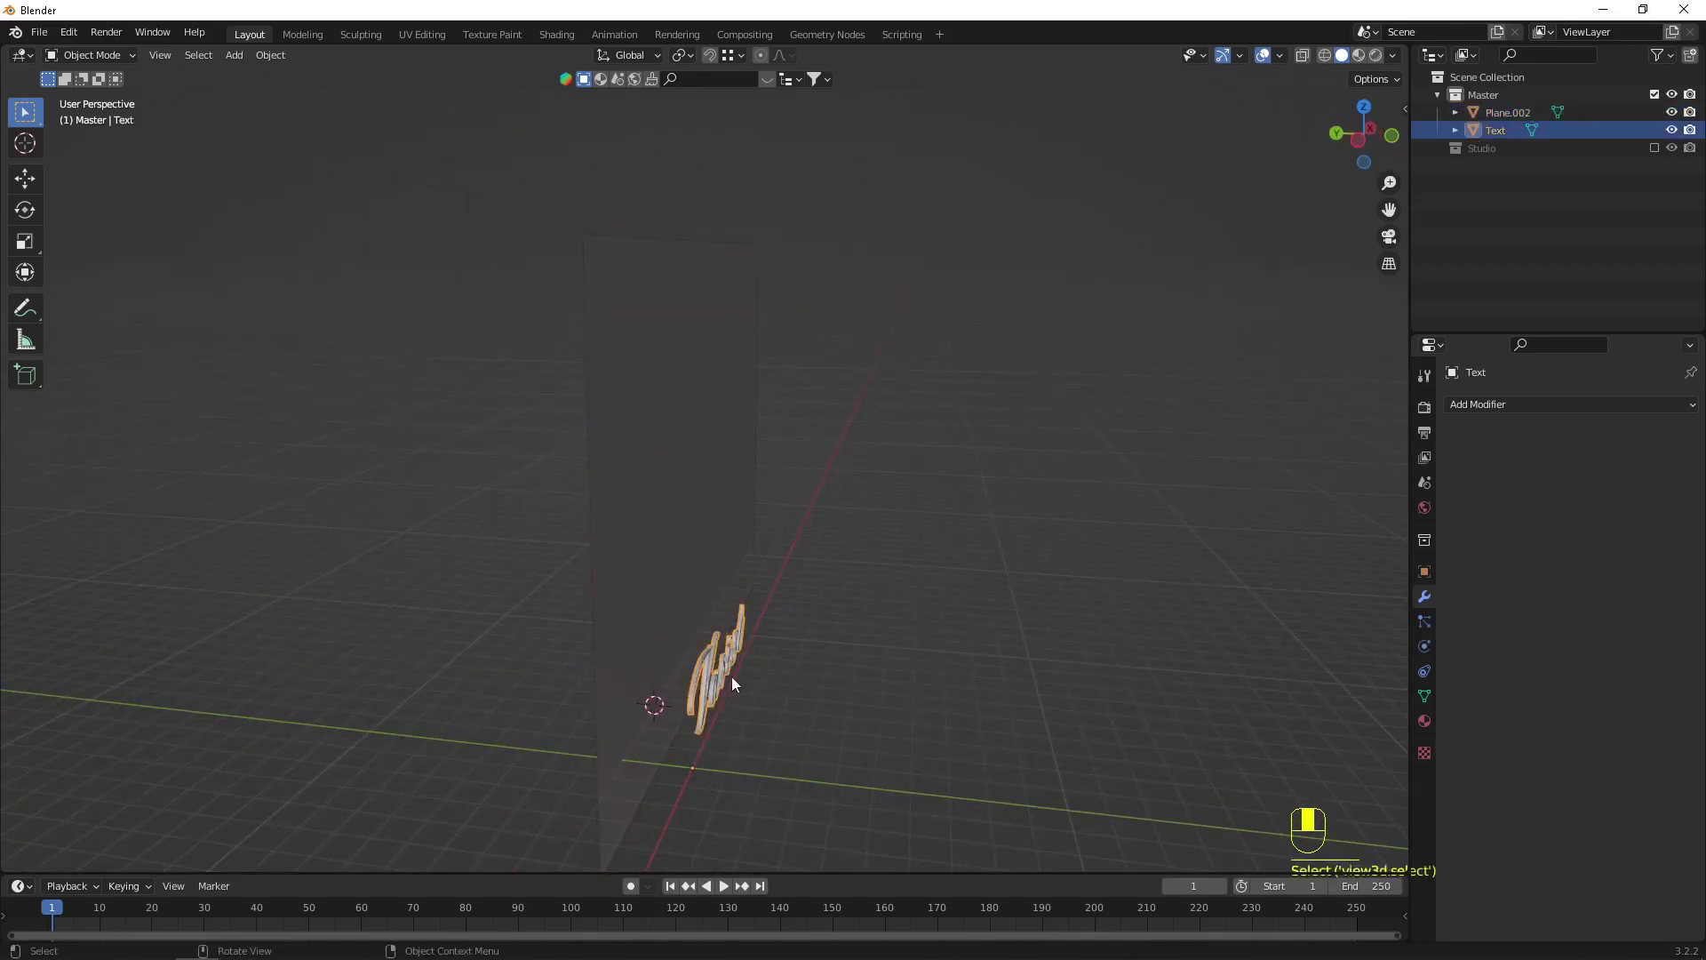
key("KP_7")
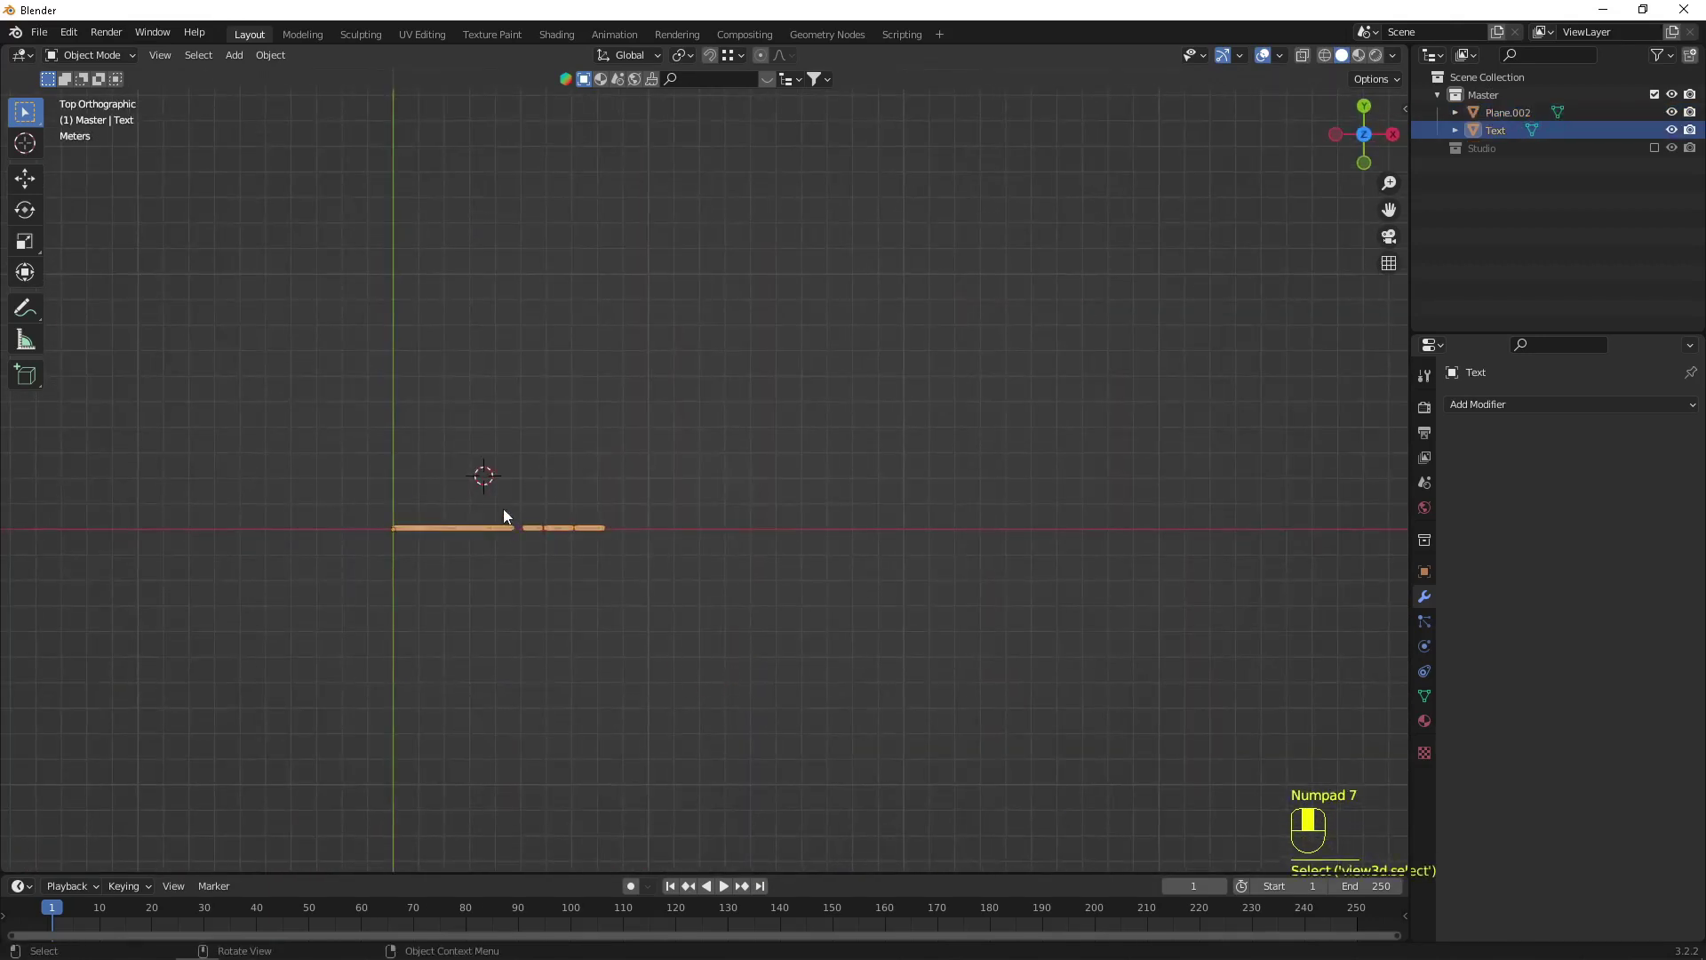
middle_click_drag(461, 482, 531, 432)
key("g")
key("y")
key("ctrl")
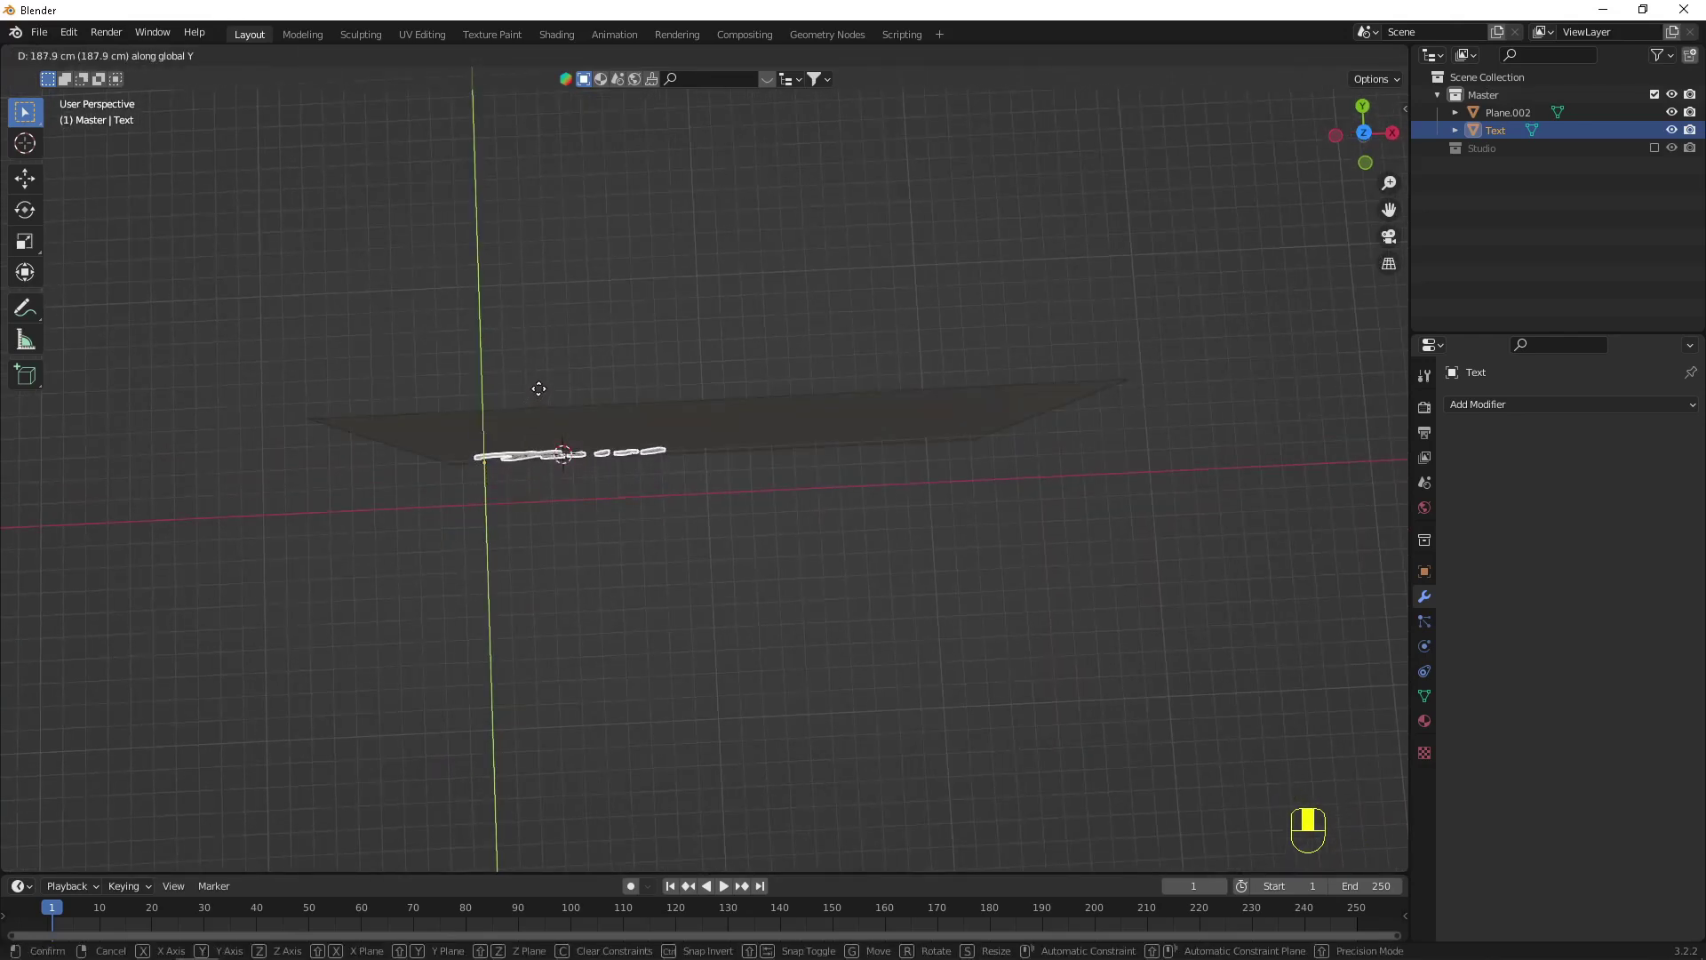
left_click(551, 382)
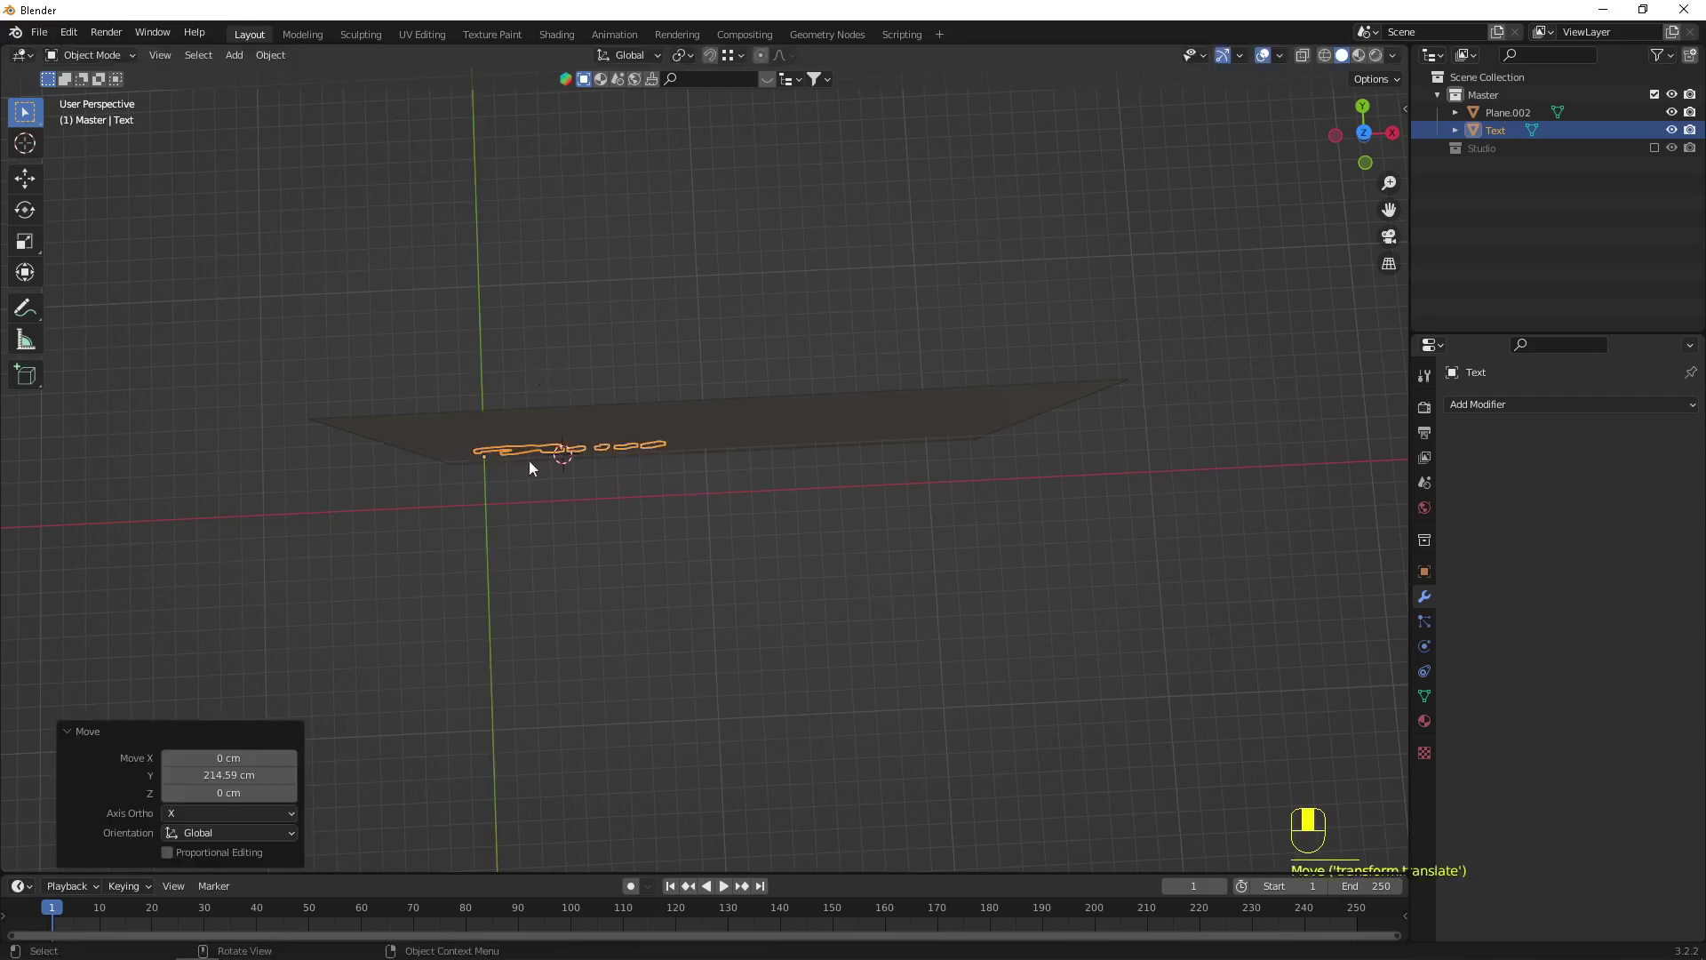
Step: Shift the lettering about -14.3 cm along Y to fine-tune its depth against the backdrop plane
middle_click_drag(533, 465, 673, 321)
key("KP_Decimal")
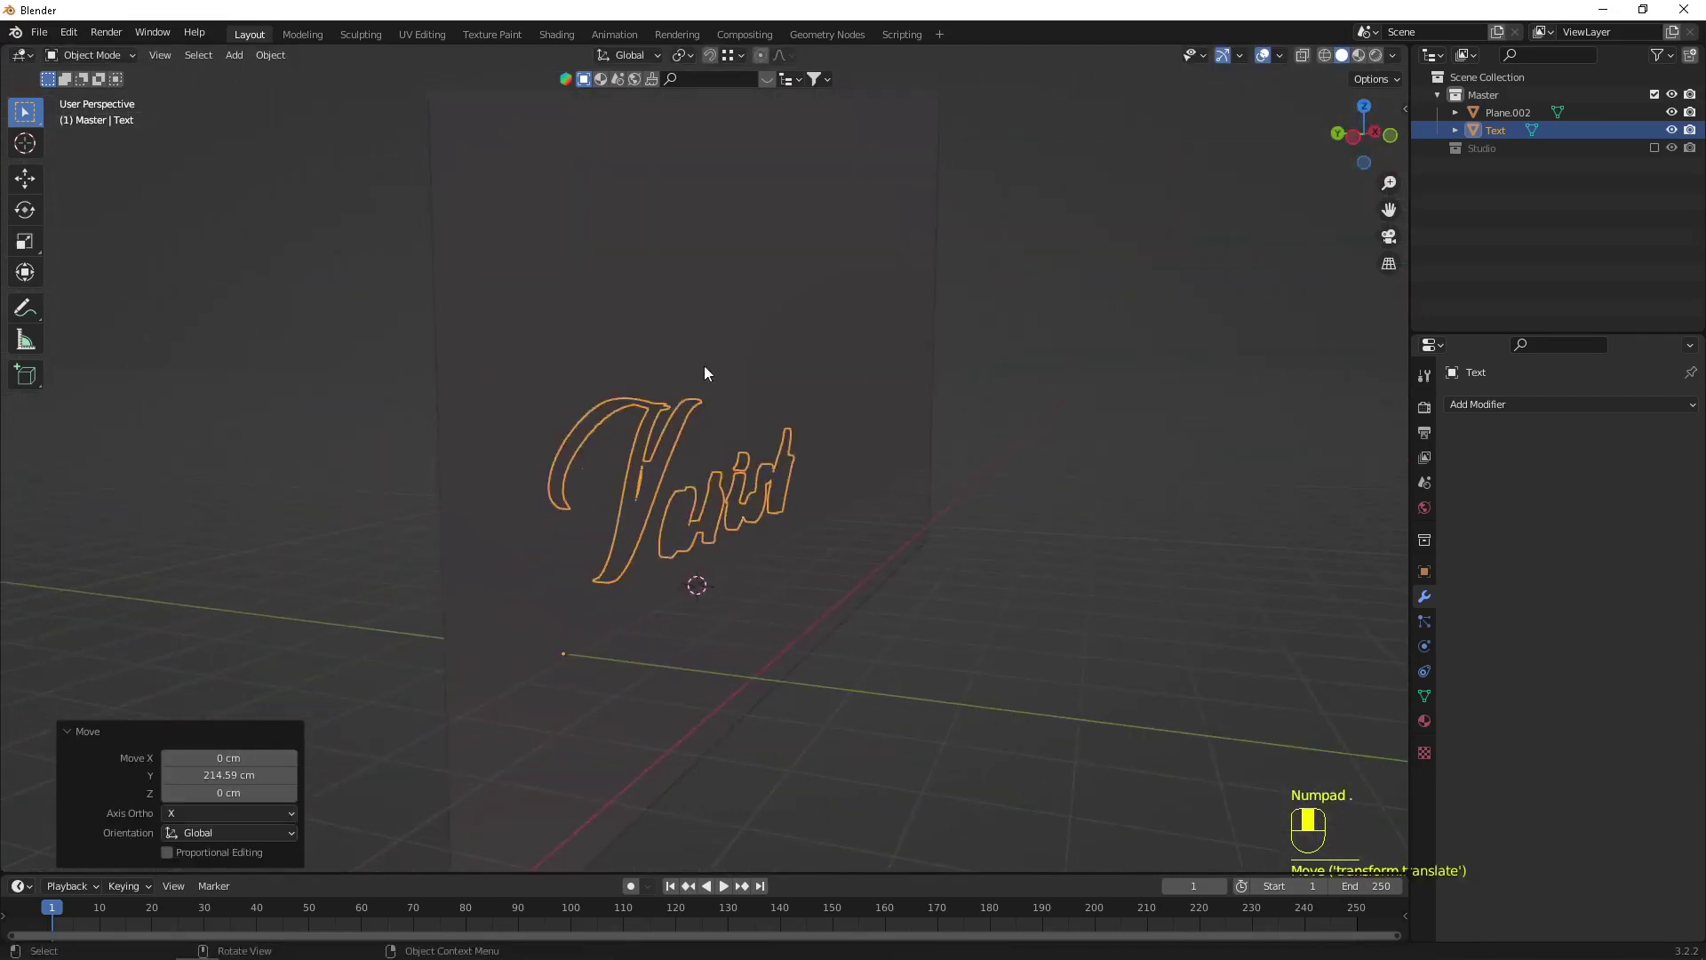
middle_click_drag(739, 370, 777, 368)
key("g")
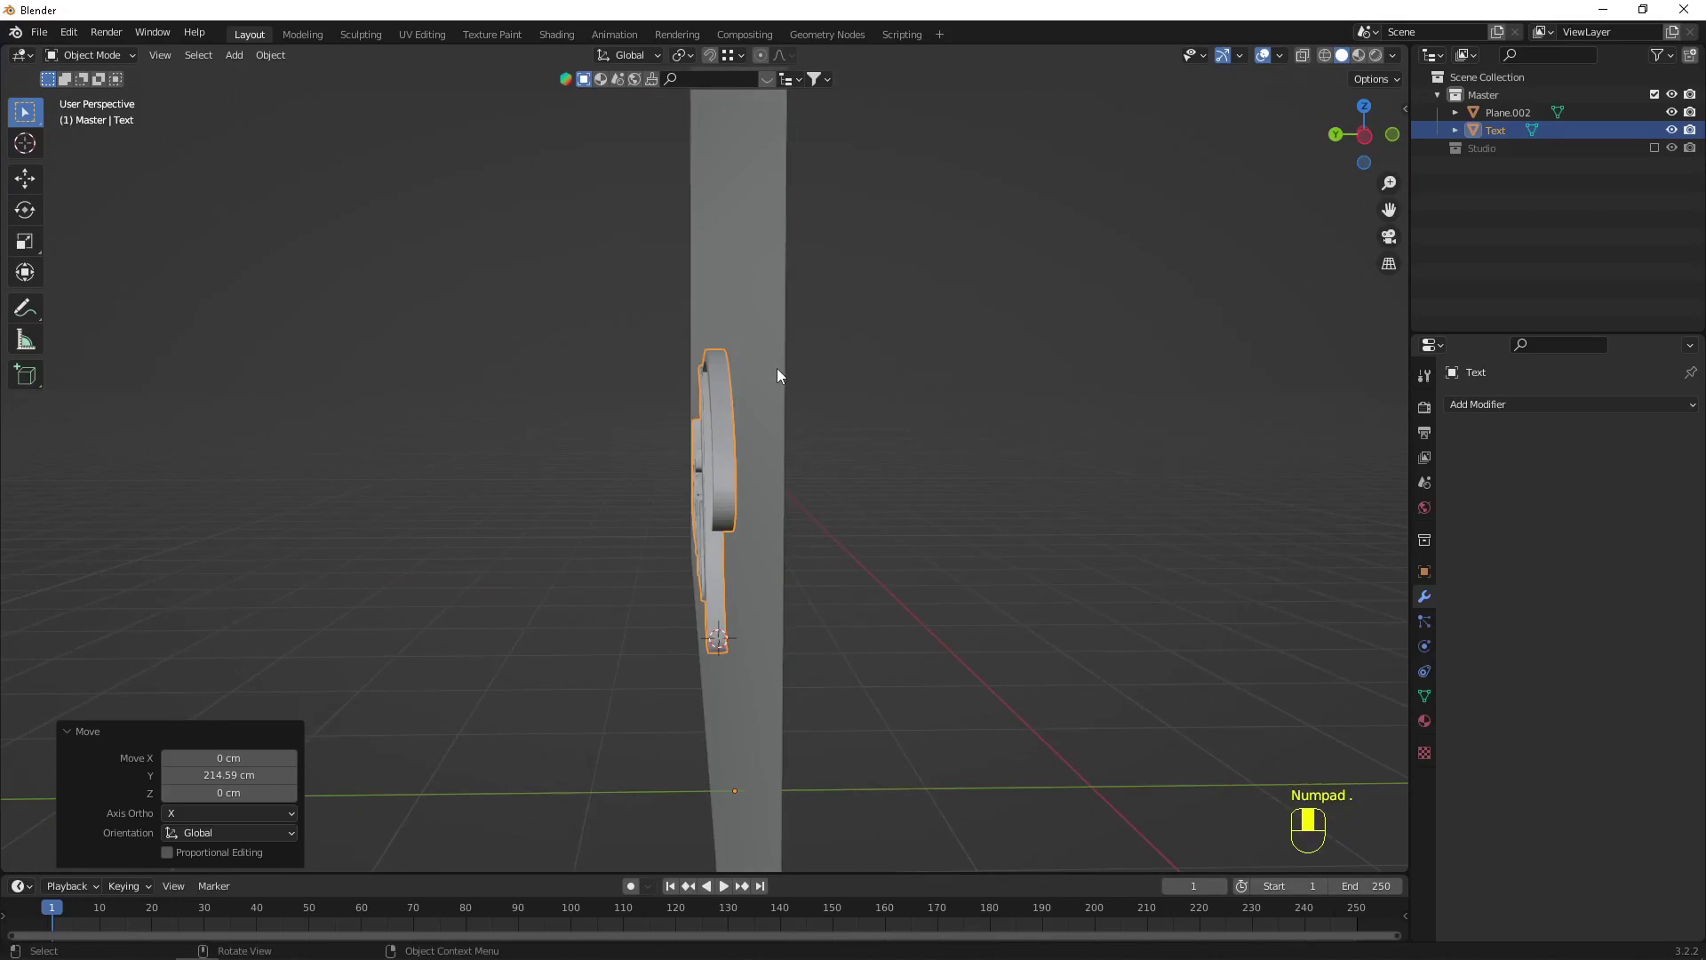
key("y")
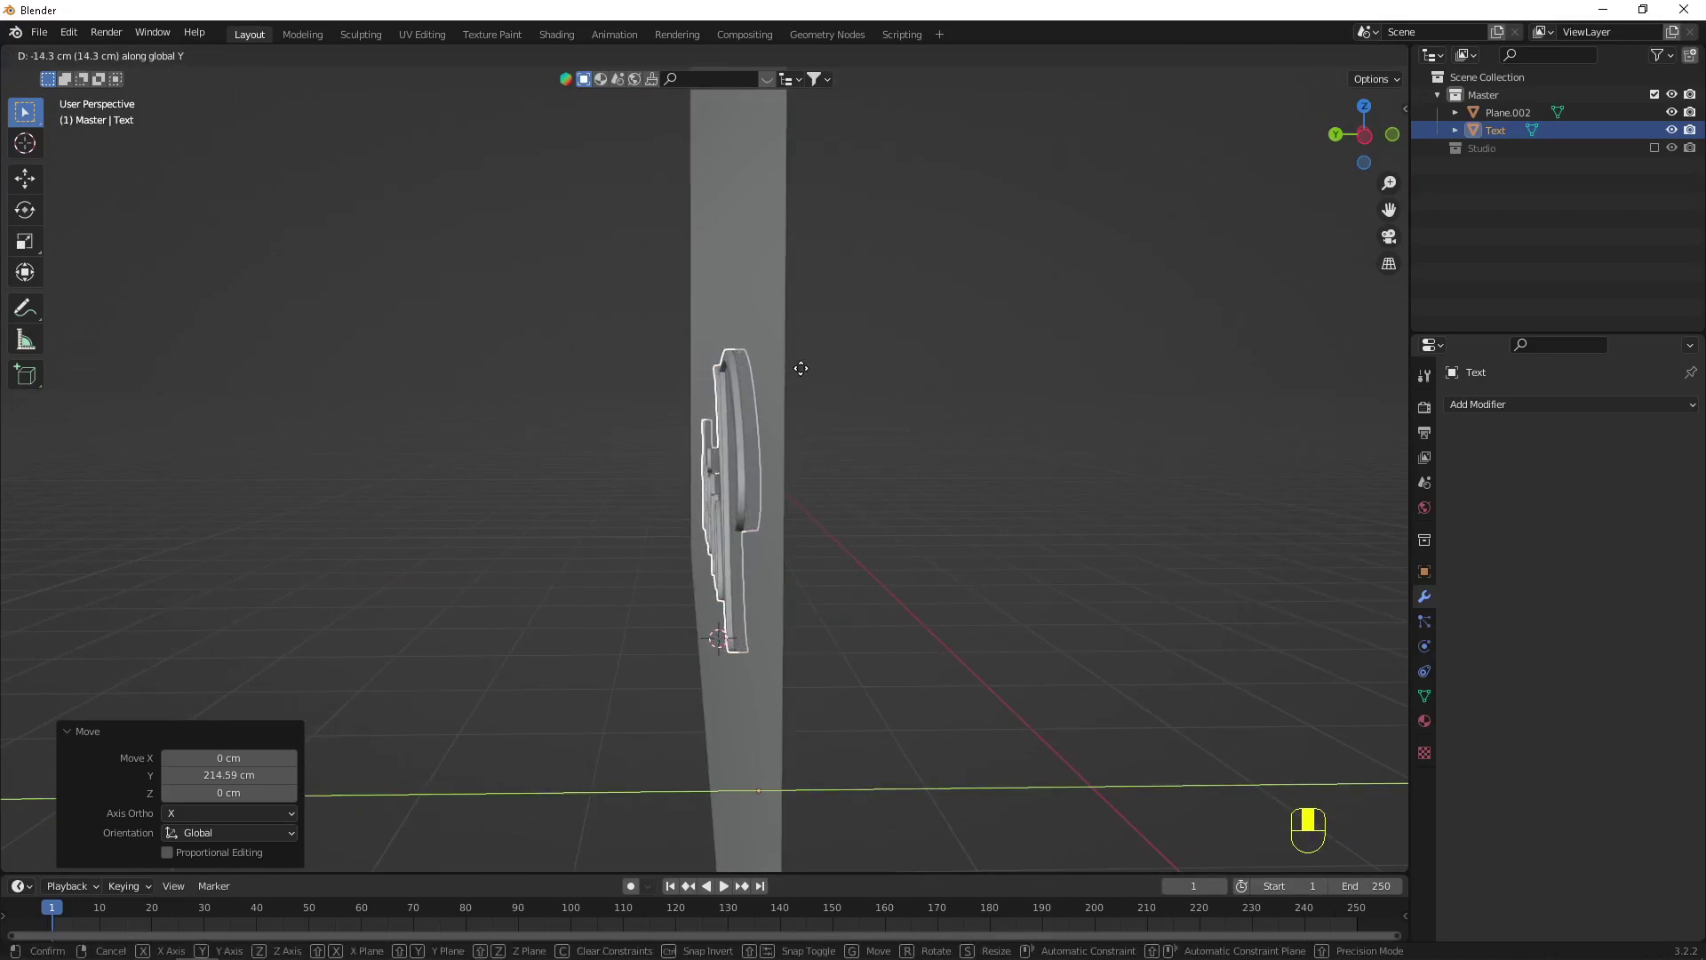
left_click(801, 368)
middle_click_drag(802, 368, 731, 473)
scroll(570, 360, "down", 5)
scroll(789, 498, "up", 4)
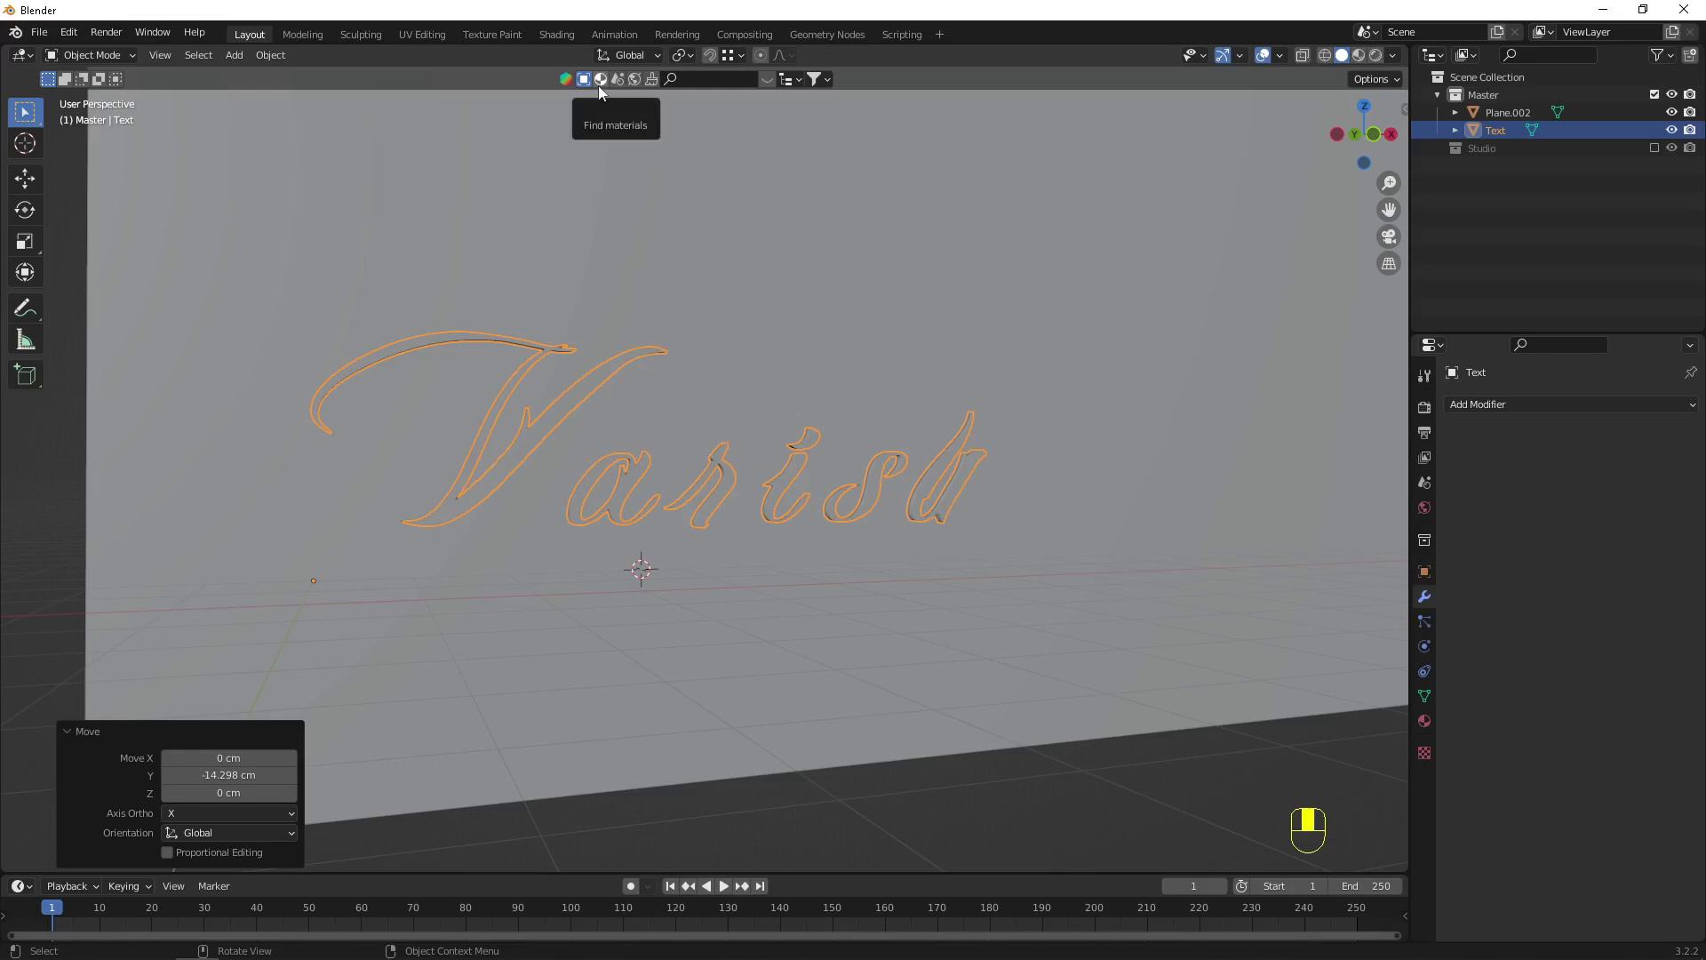
Step: Search the add-ons in the preferences for "blen" to check the BlenderKit add-on, and close the preferences
left_click(68, 32)
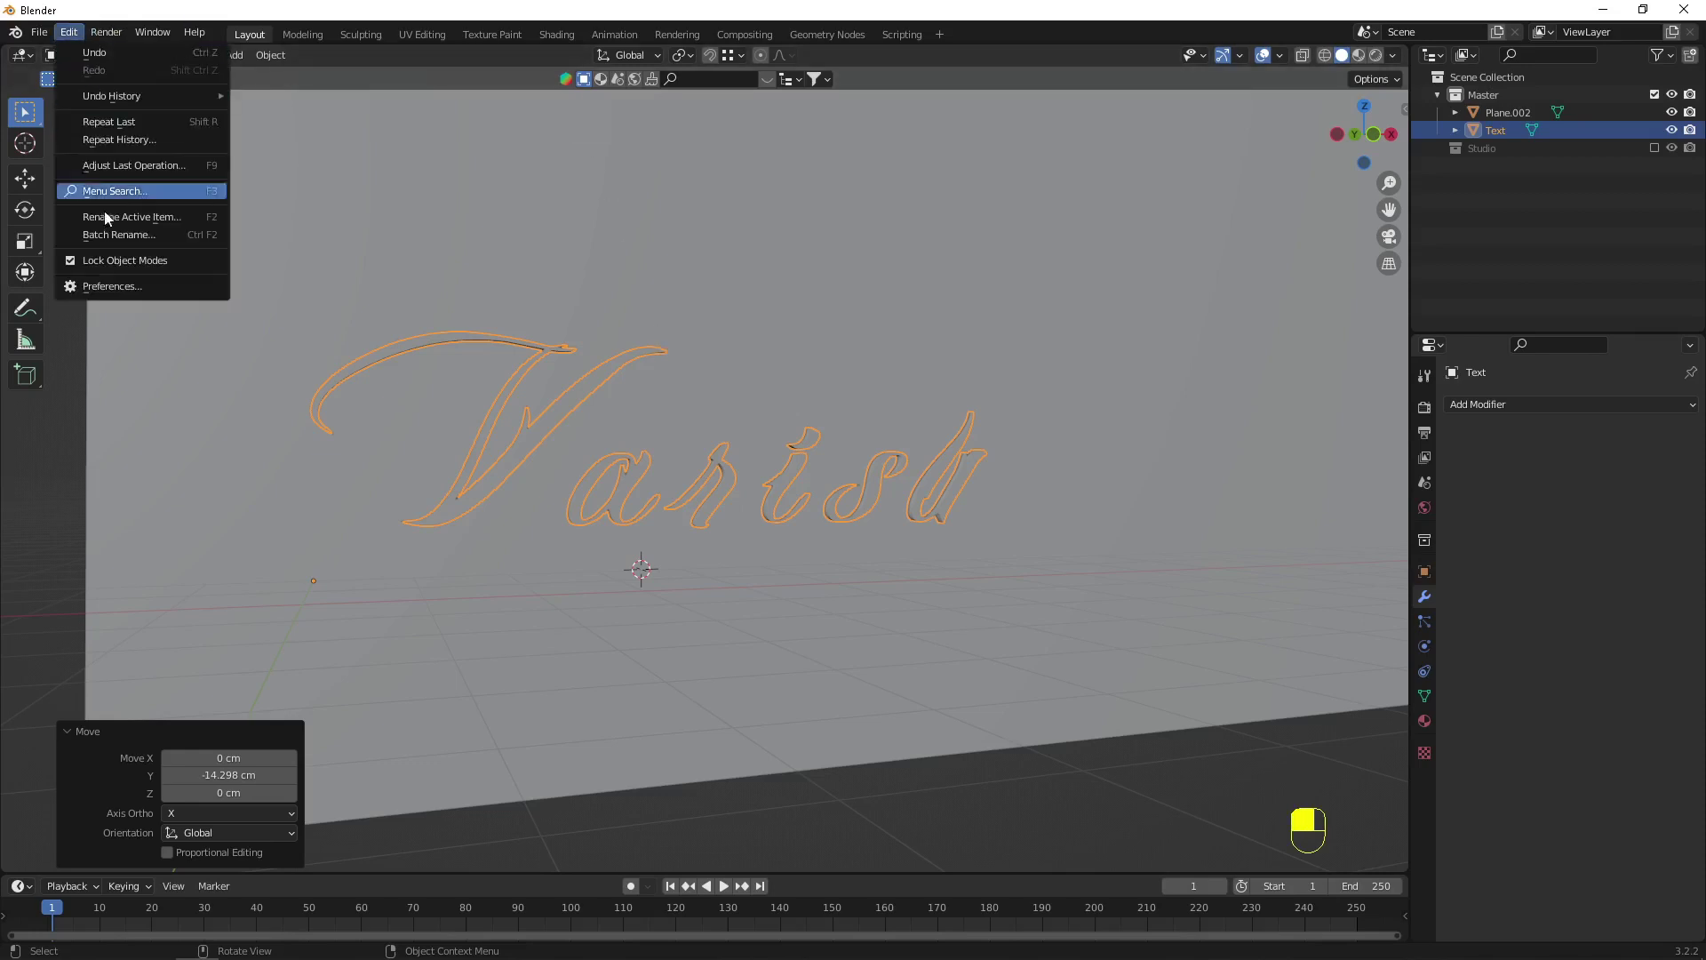
left_click(124, 286)
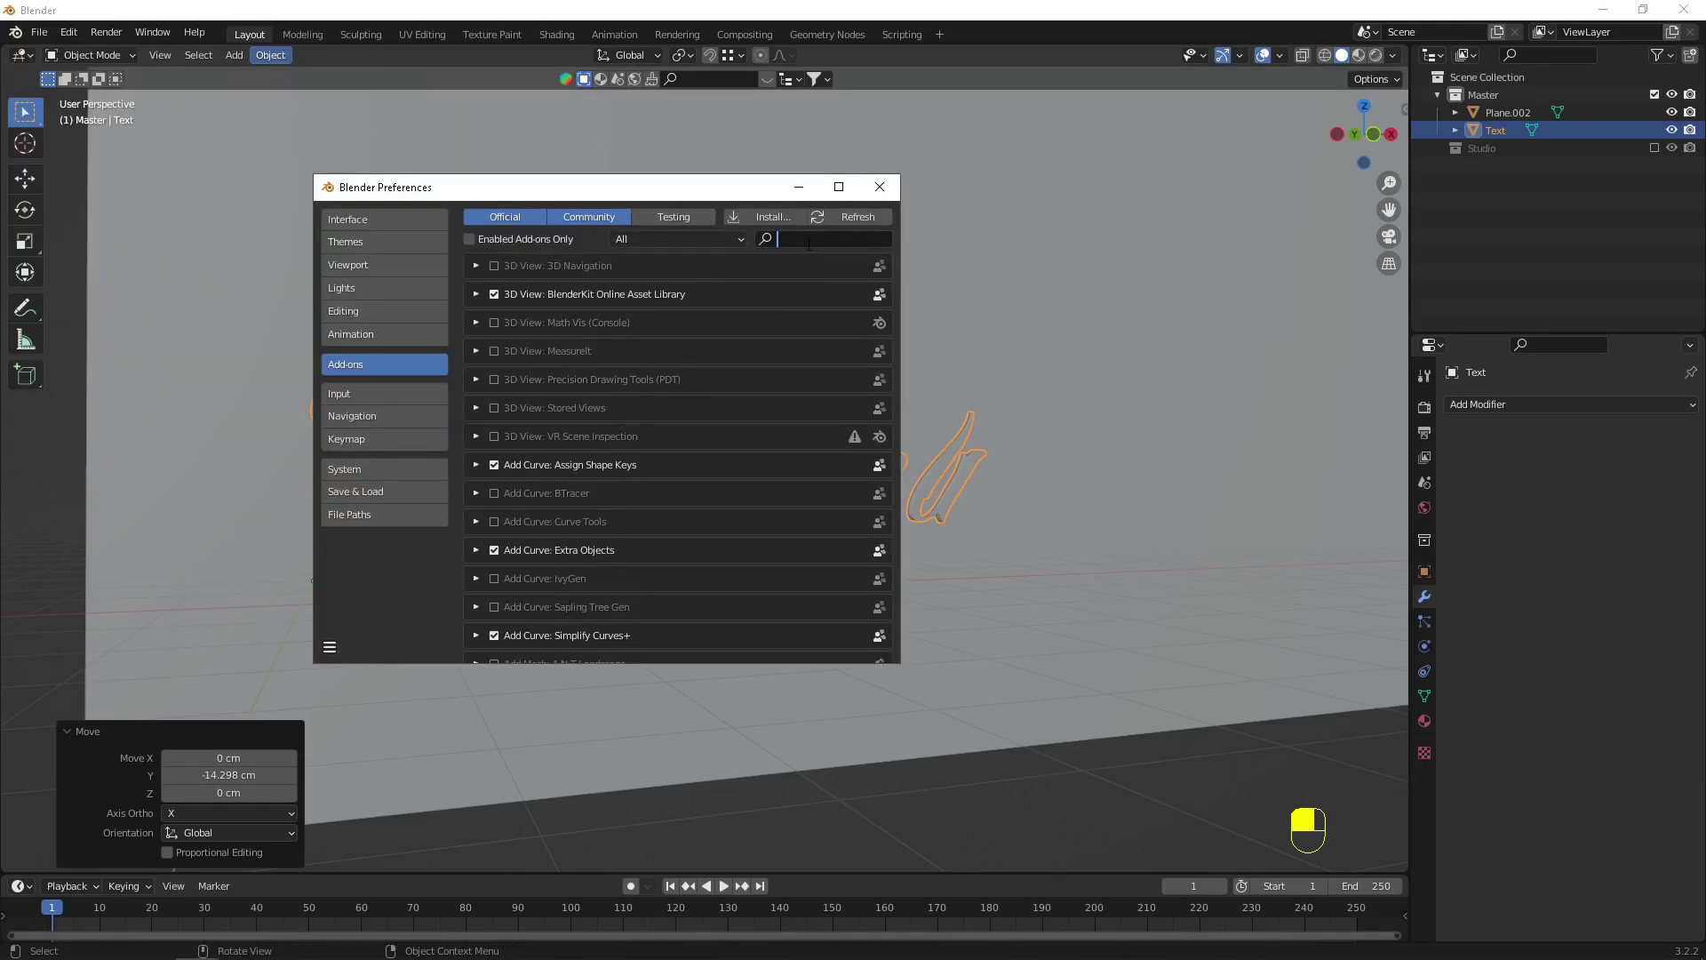
type("blen")
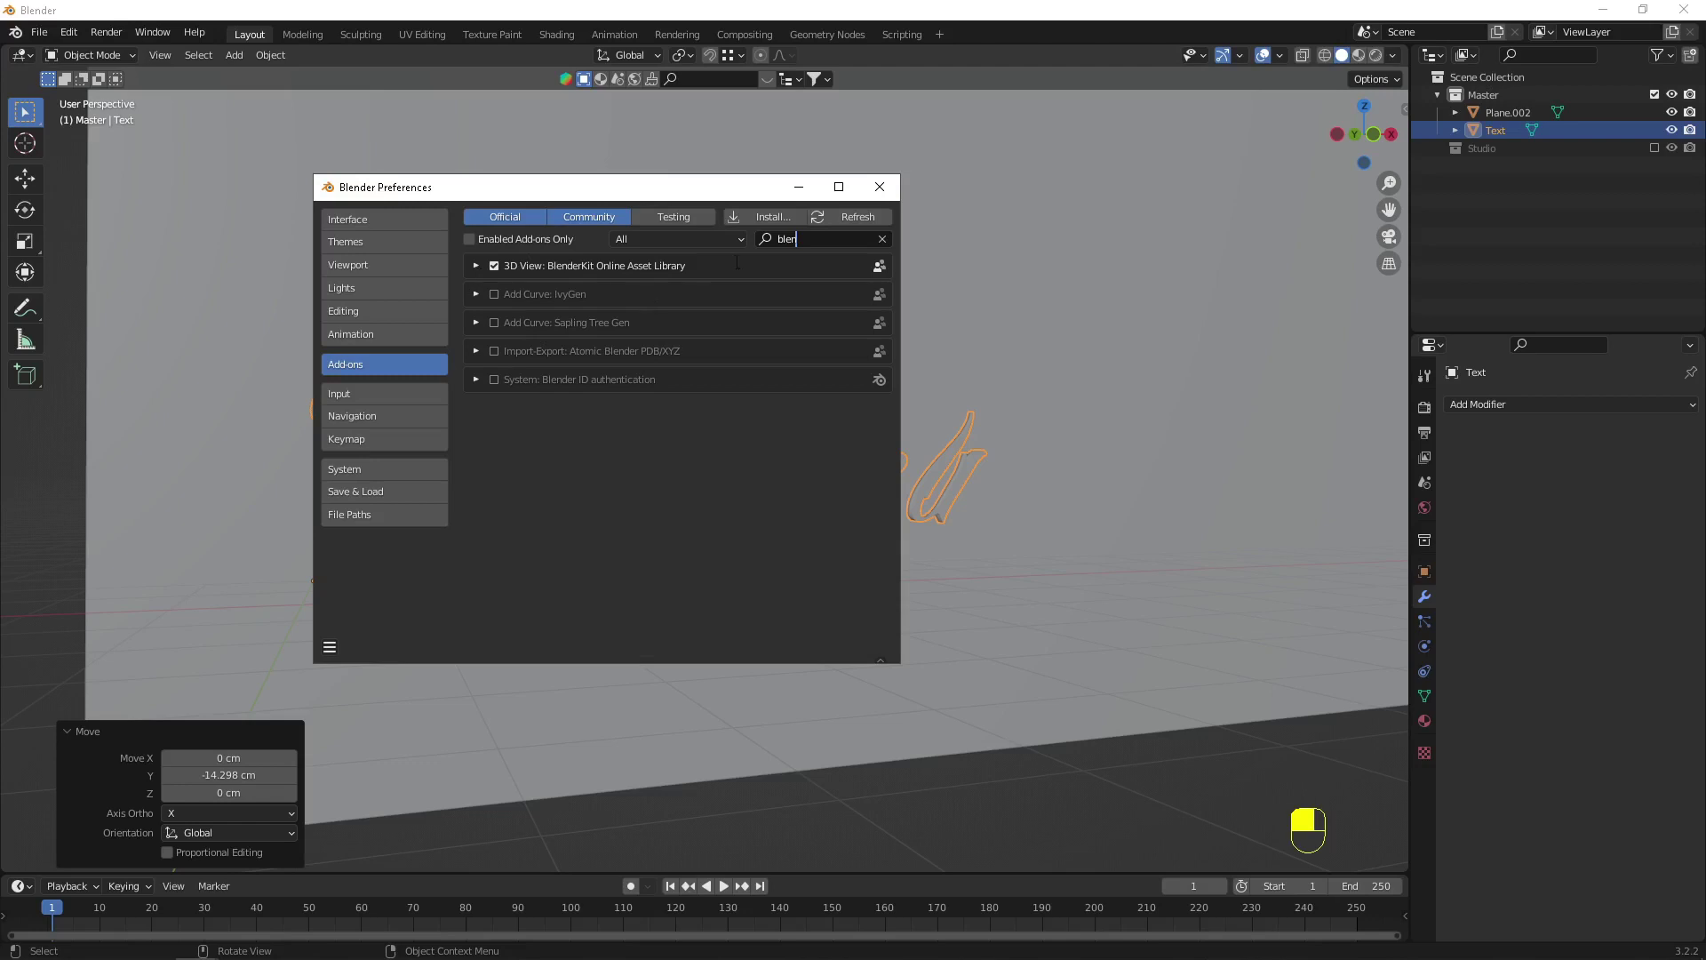
left_click(880, 187)
Step: Select the backdrop plane, switch to the Shading workspace and create a new material for the plane
scroll(804, 360, "down", 4)
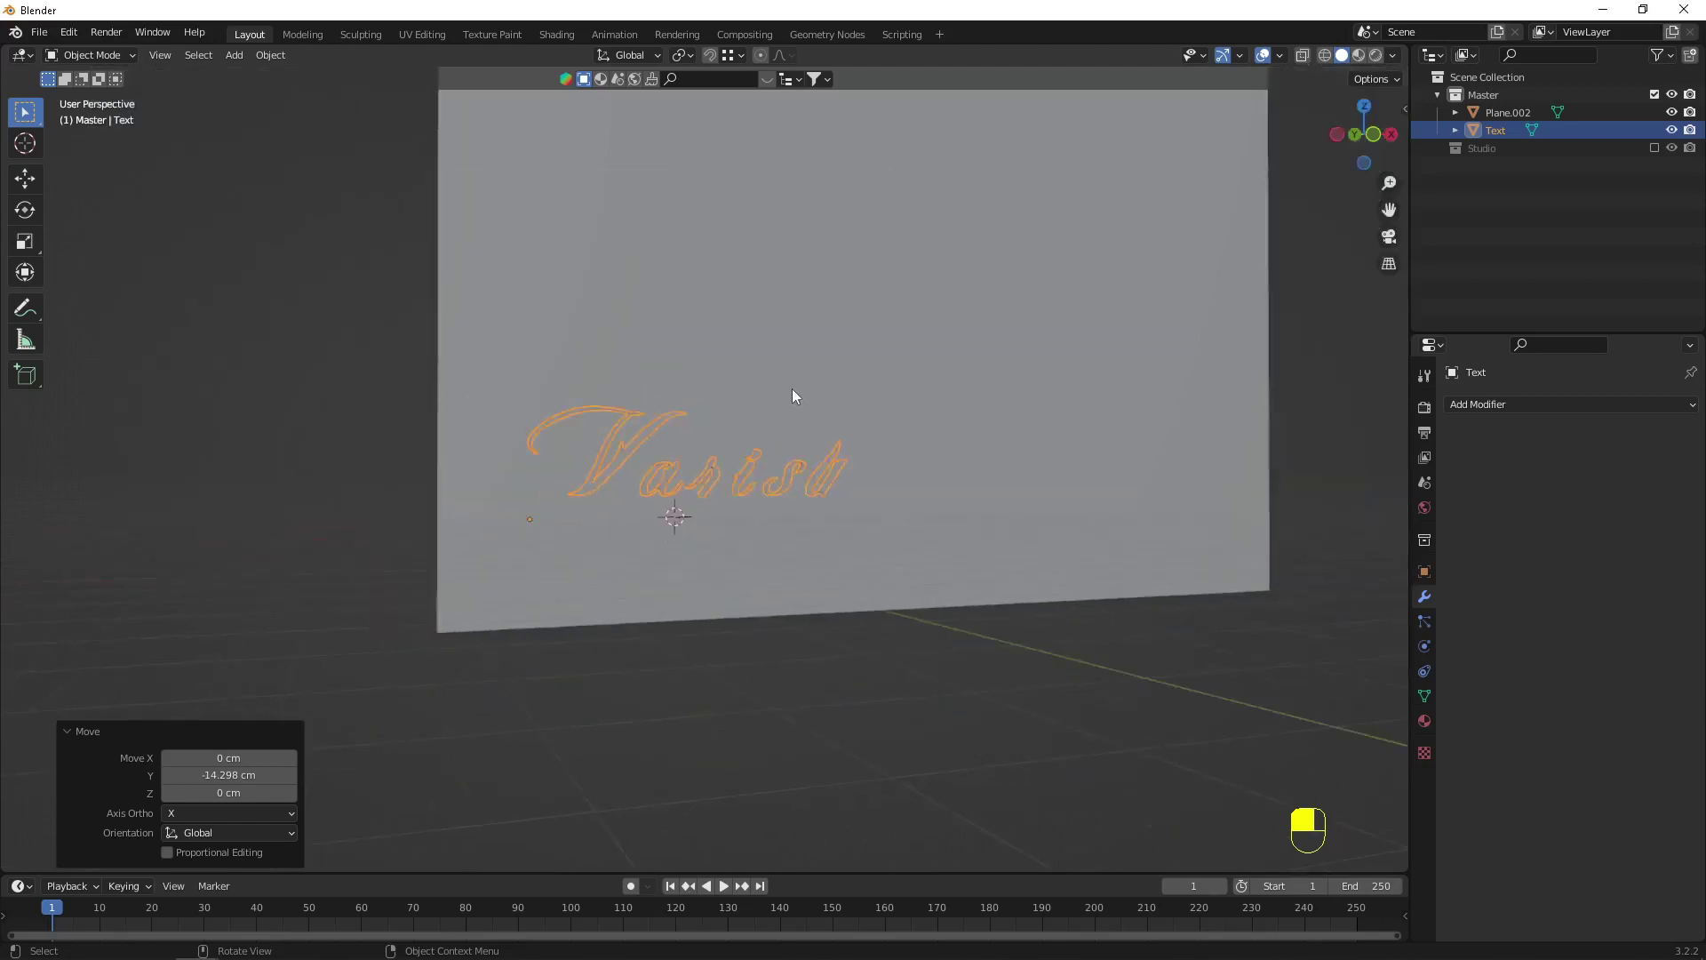
scroll(786, 338, "down", 3)
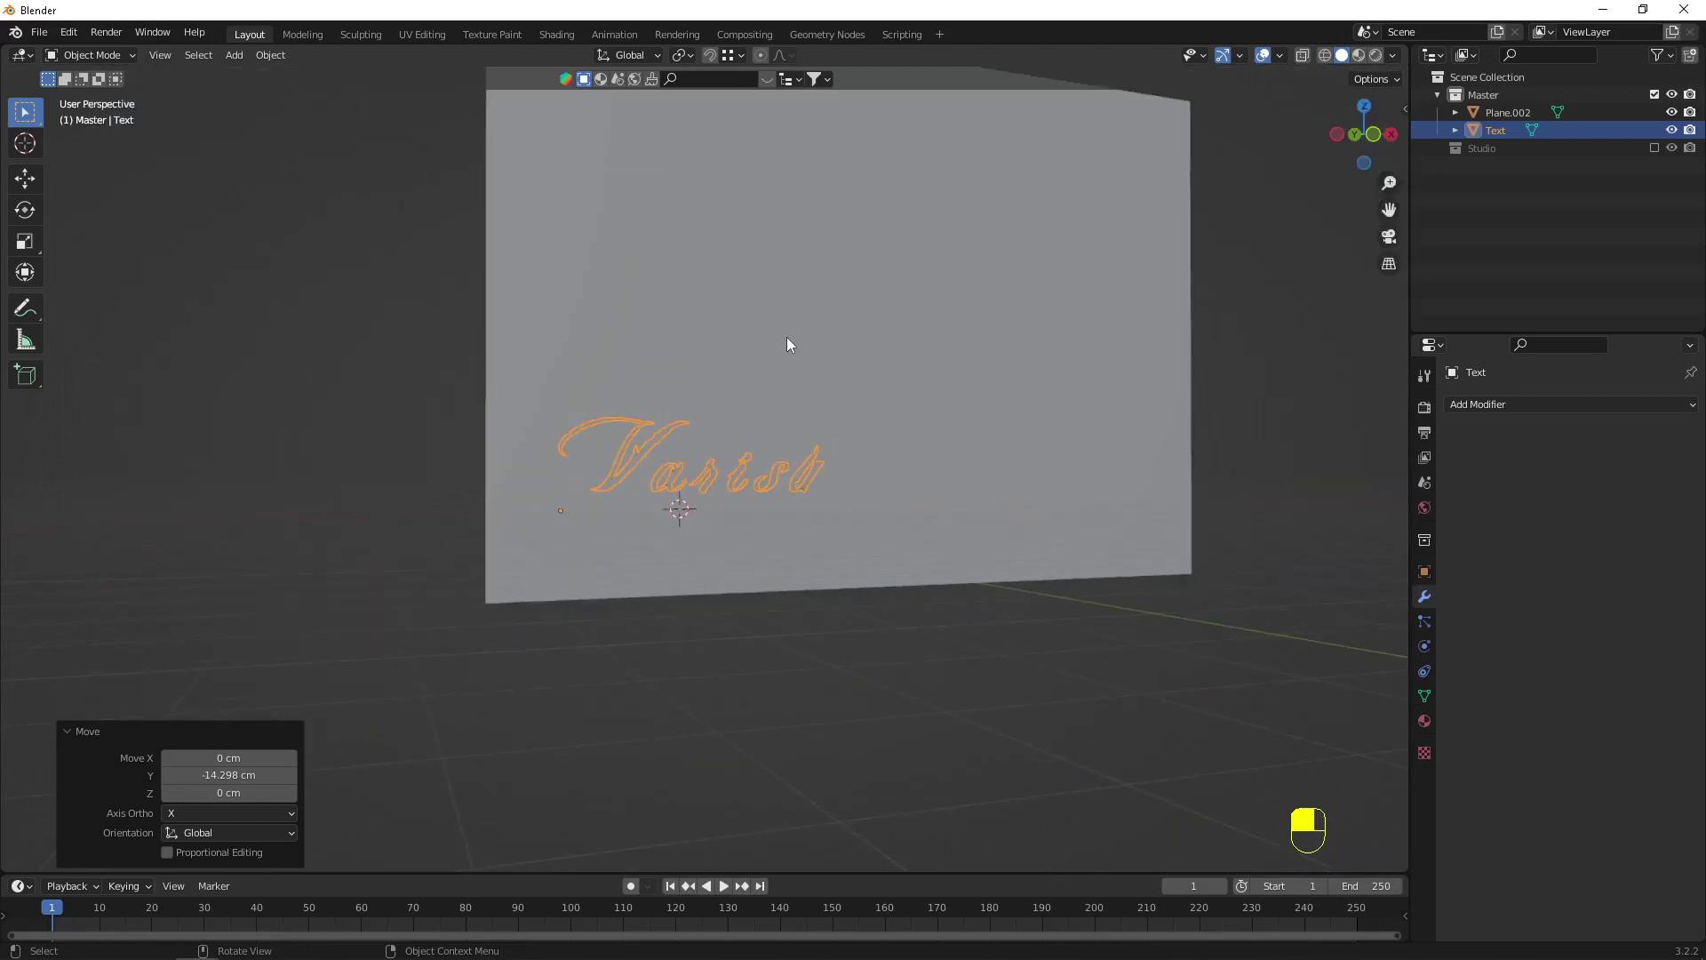
middle_click_drag(782, 334, 702, 391, "shift")
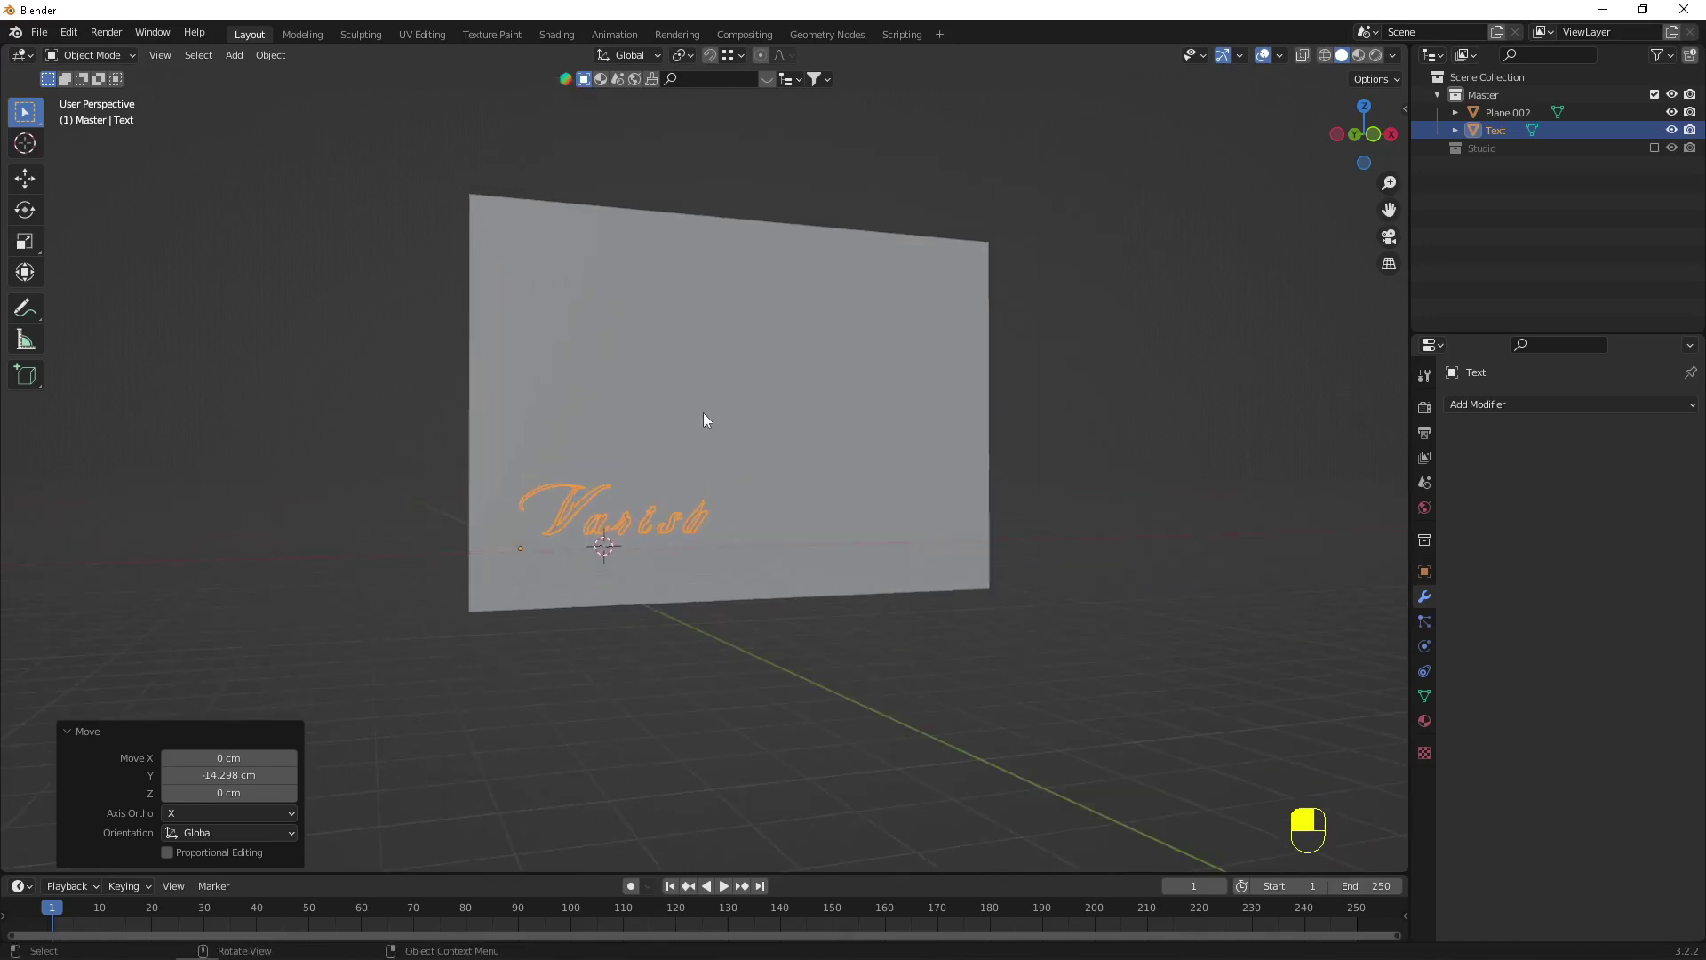
scroll(722, 435, "up", 3)
scroll(701, 352, "down", 1)
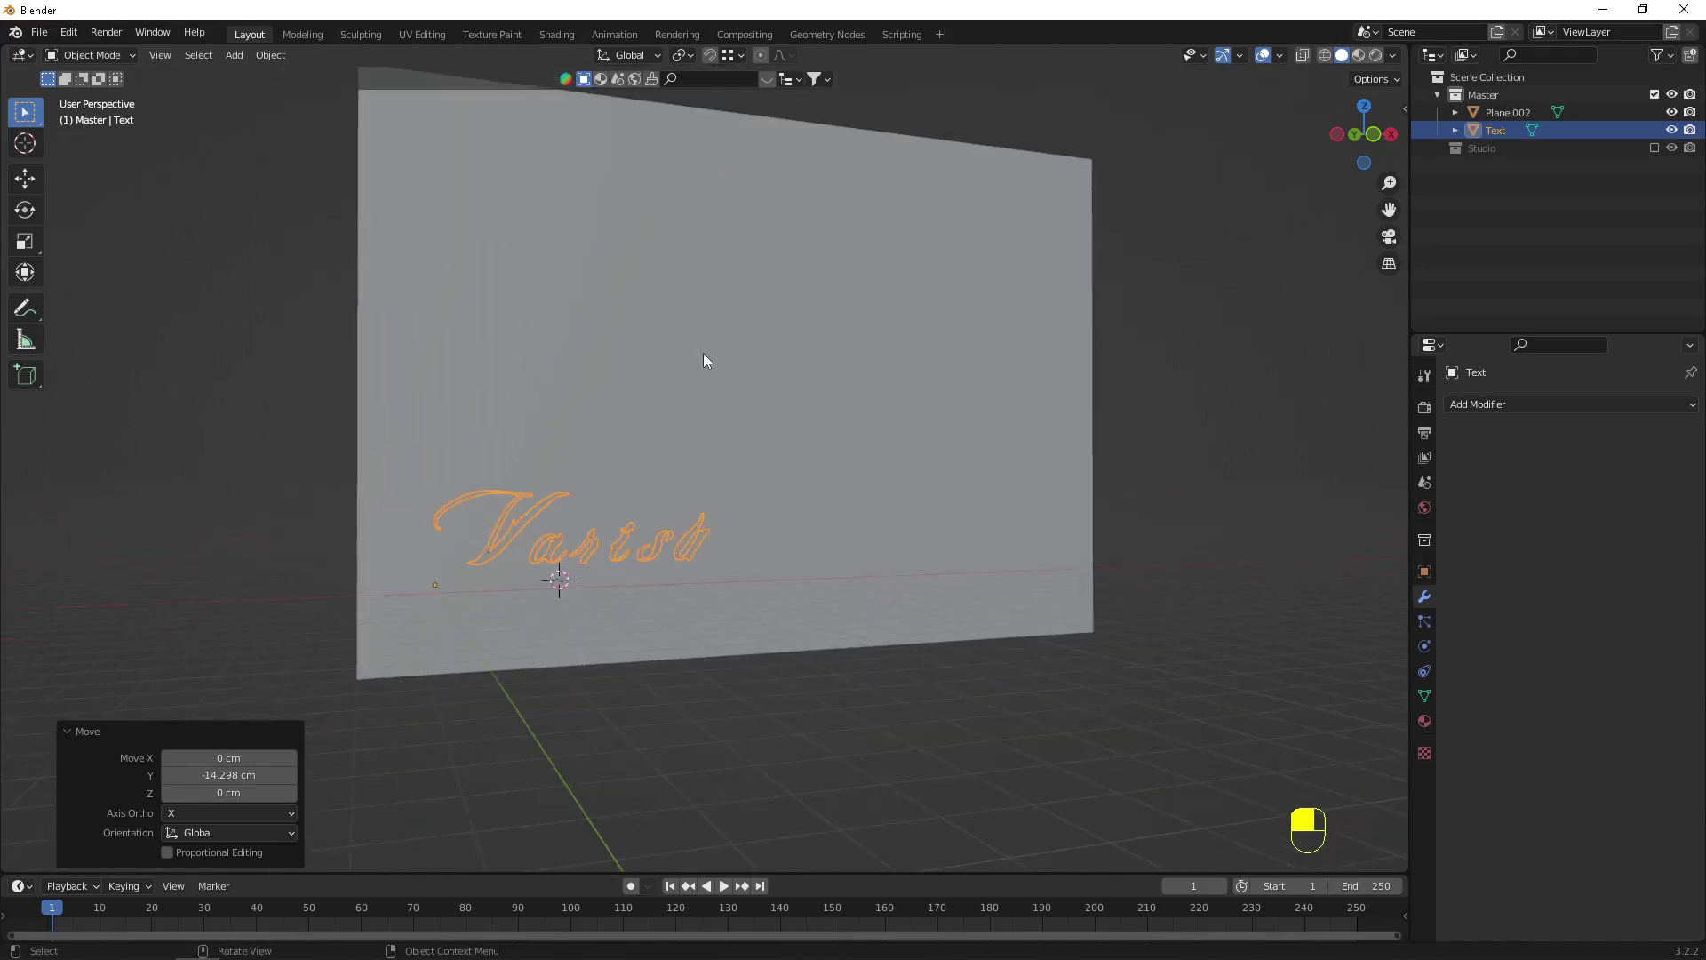
left_click(712, 355)
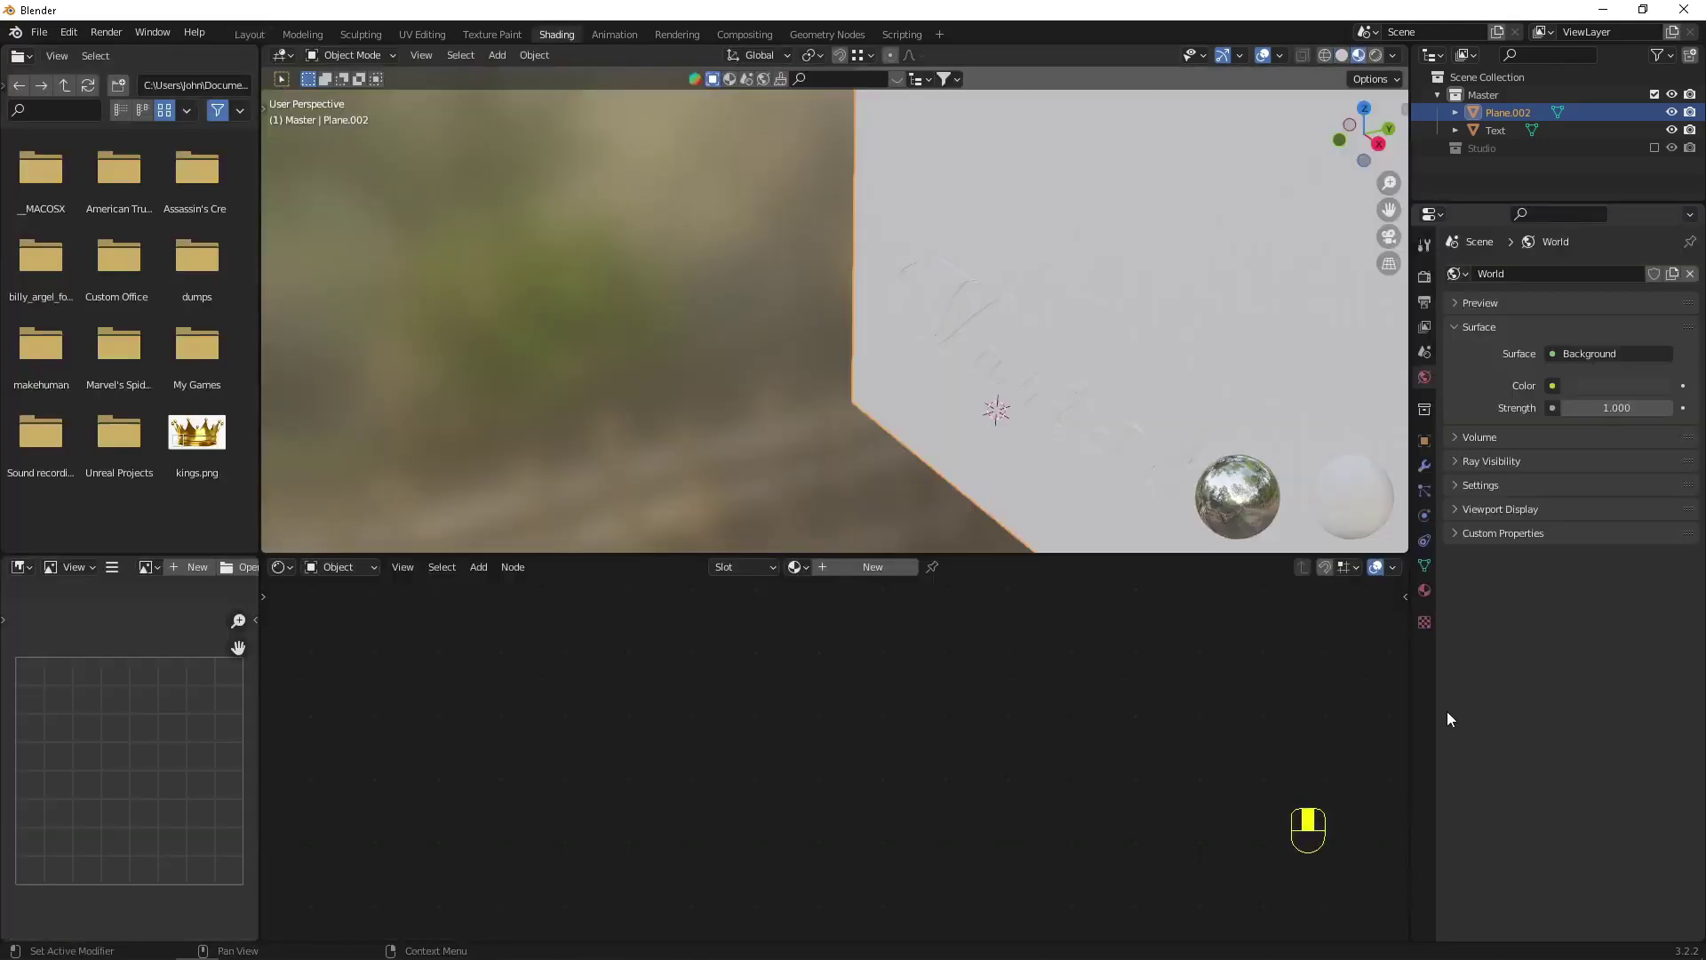
left_click(1425, 590)
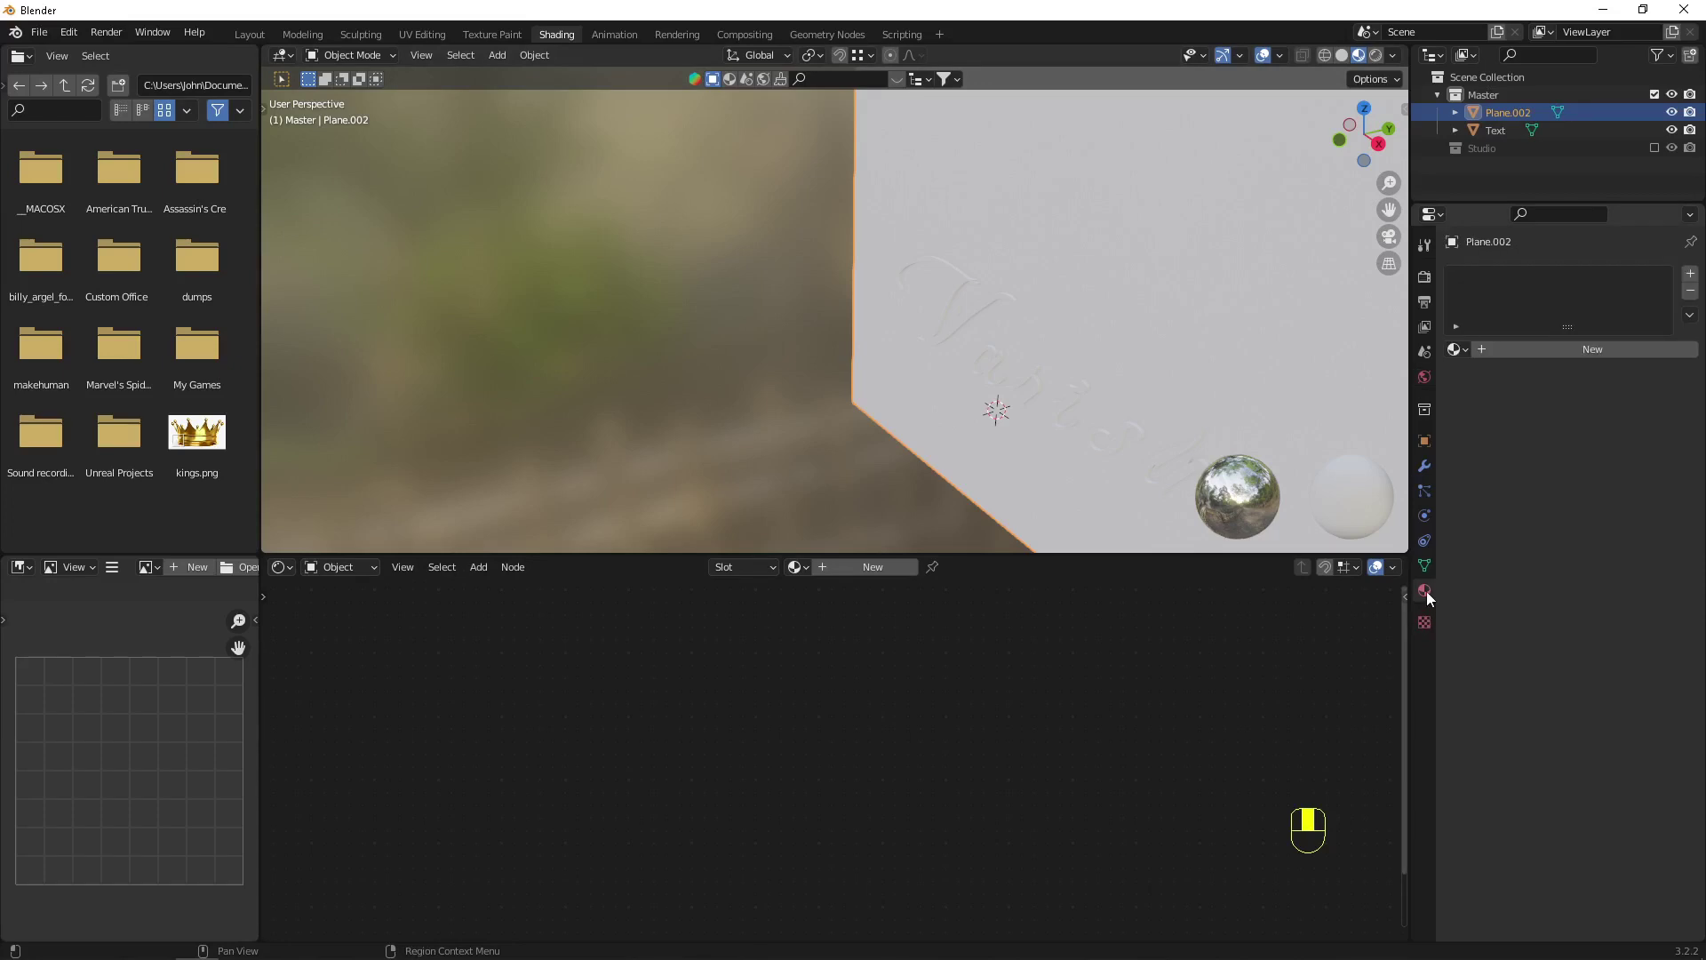
left_click(1489, 346)
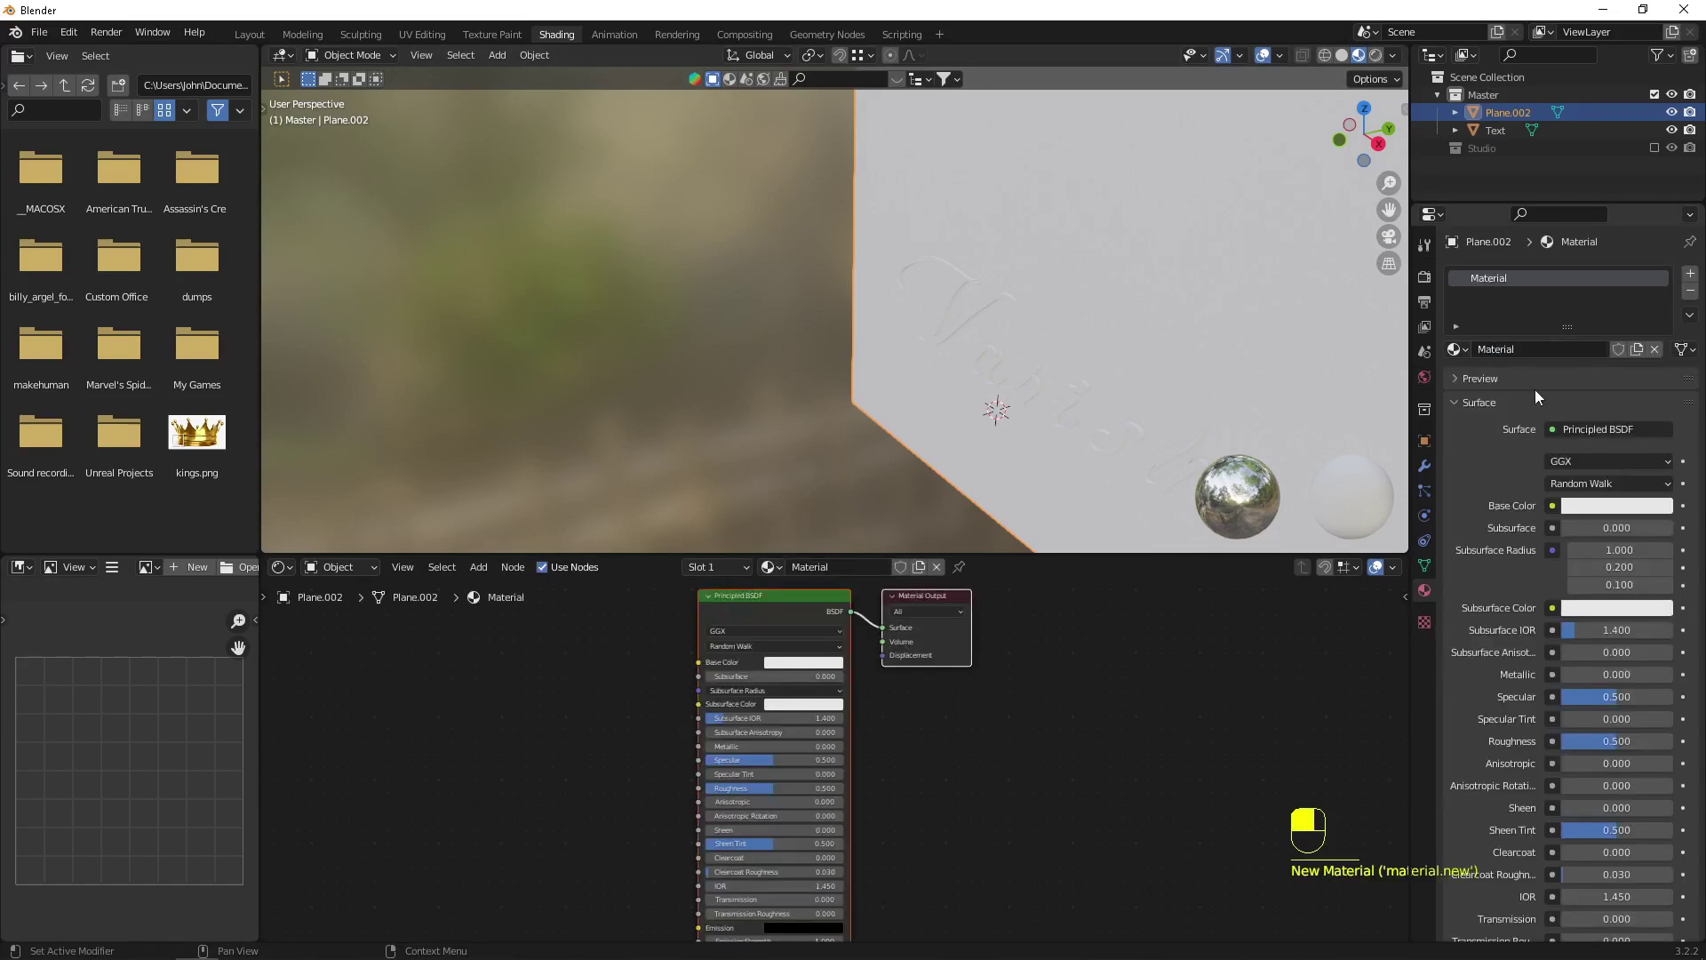
Step: Add an Image Texture node beside the Principled BSDF in the backdrop plane's material
scroll(983, 811, "down", 2)
middle_click_drag(908, 699, 1167, 858)
left_click(714, 812)
middle_click_drag(802, 703, 684, 581)
scroll(682, 758, "up", 4)
key("shift+a")
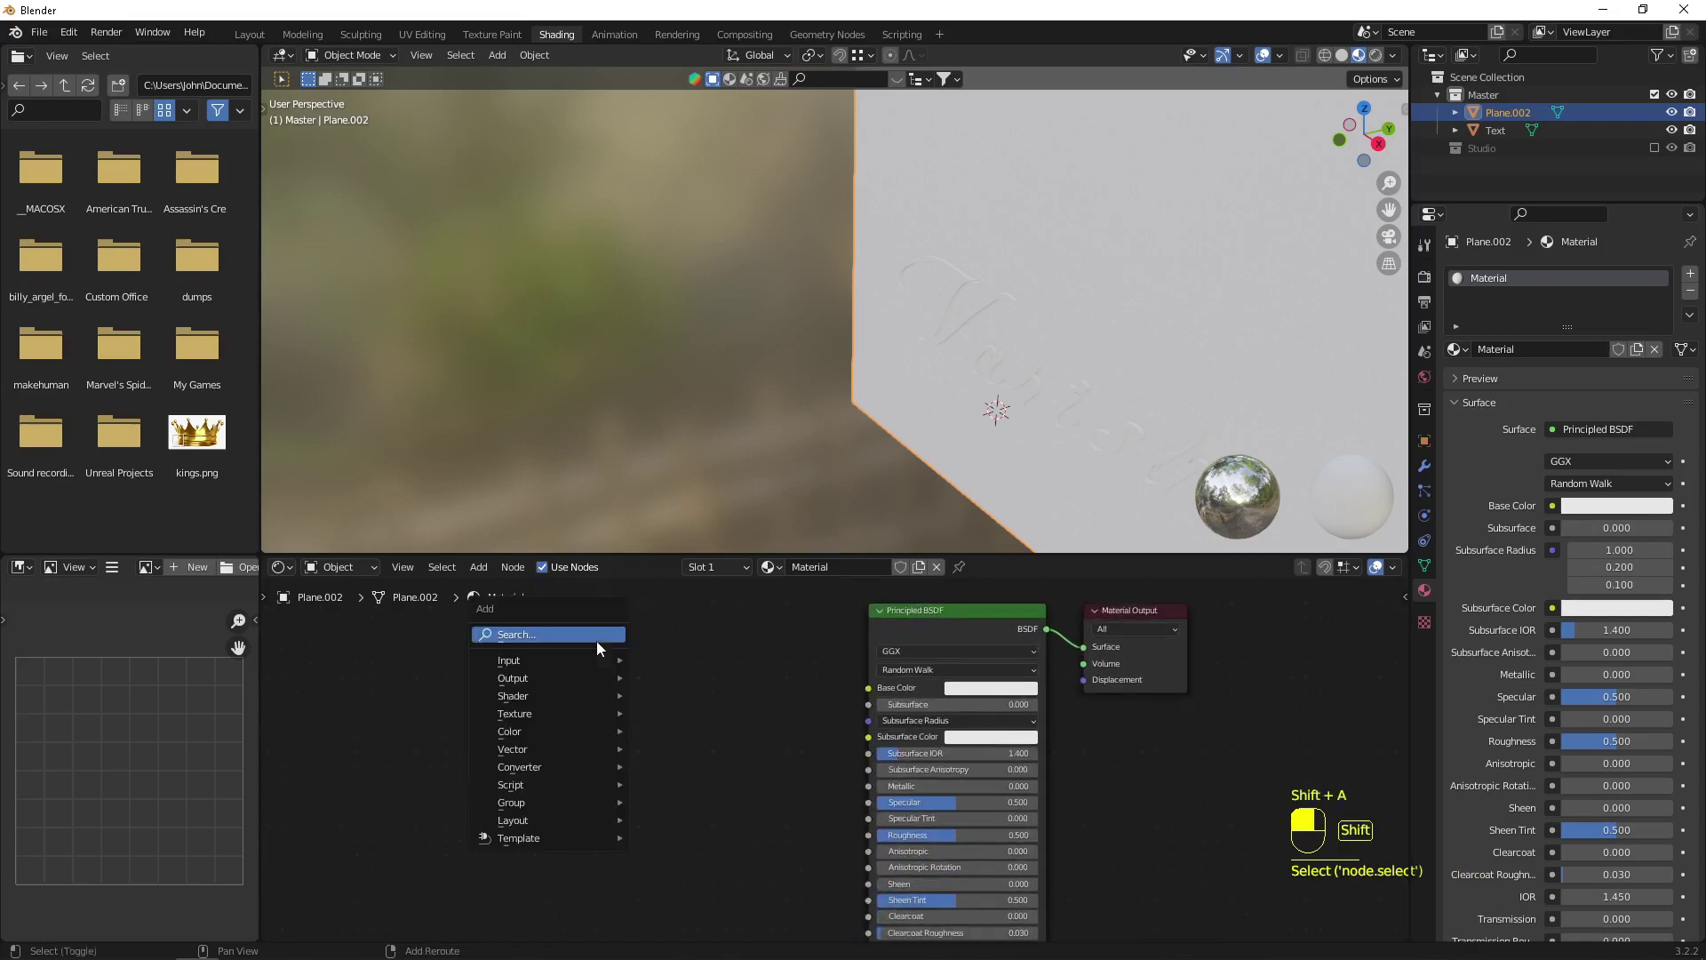
left_click(591, 636)
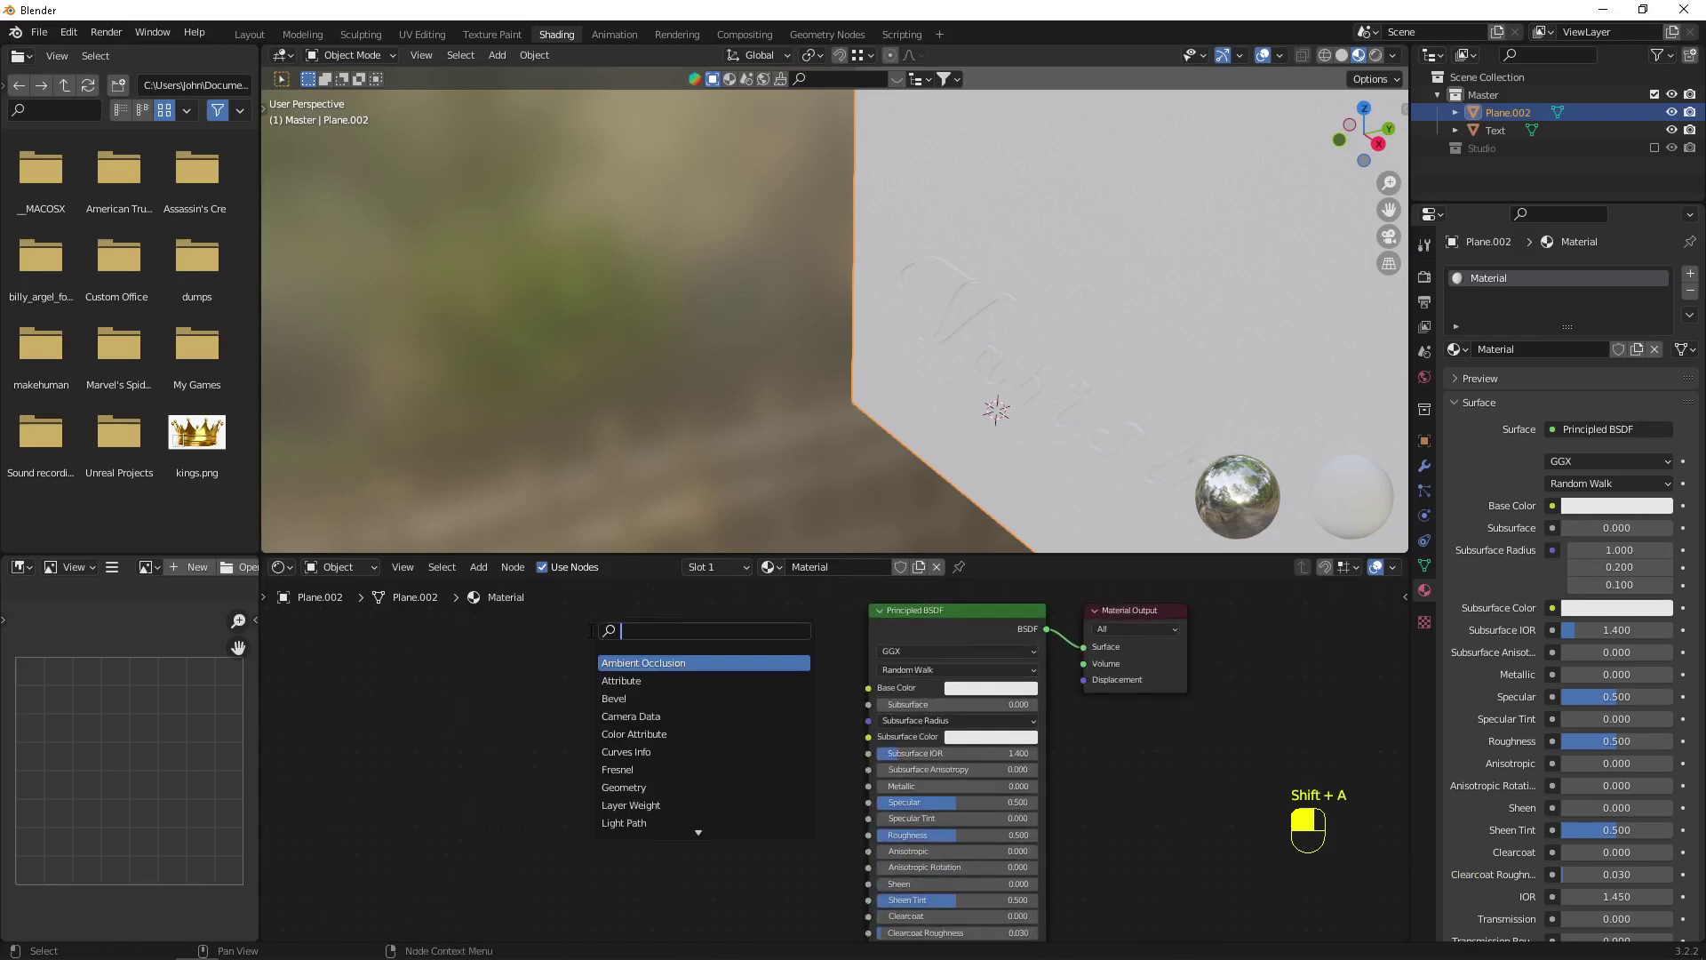
type("imag")
key("Return")
left_click(593, 636)
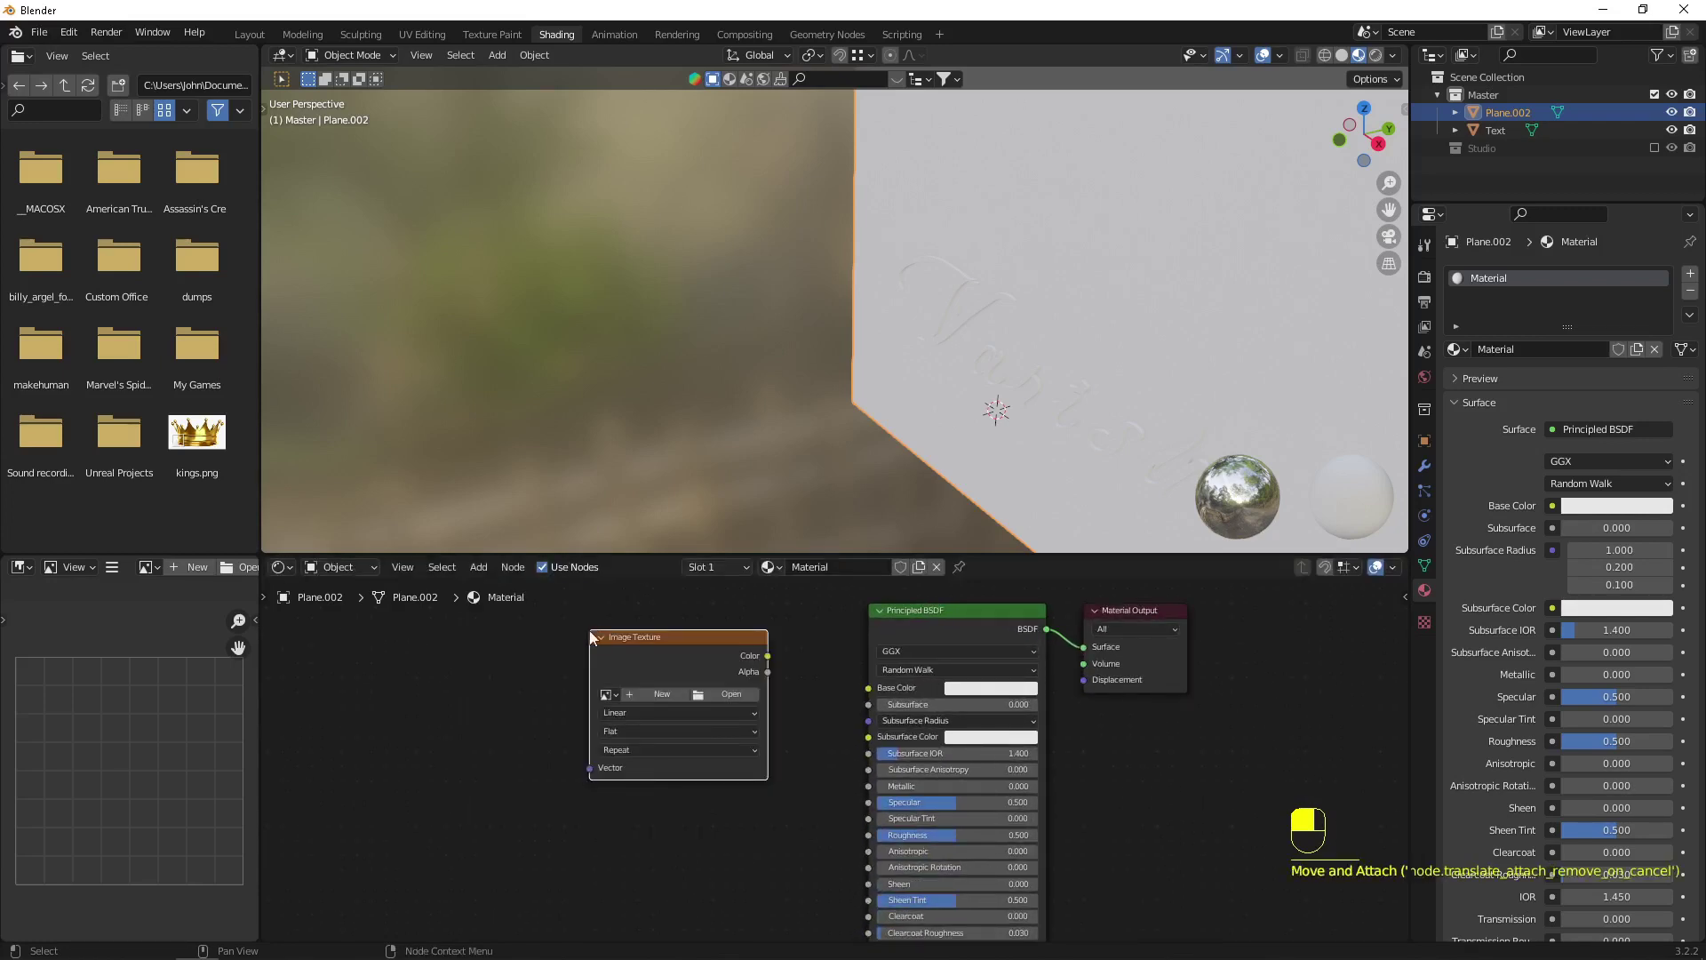
Step: Load varisu-vijay-classy-pictures-free-download.webp from the Downloads folder, sorted by date modified, into the Image Texture node
left_click(716, 694)
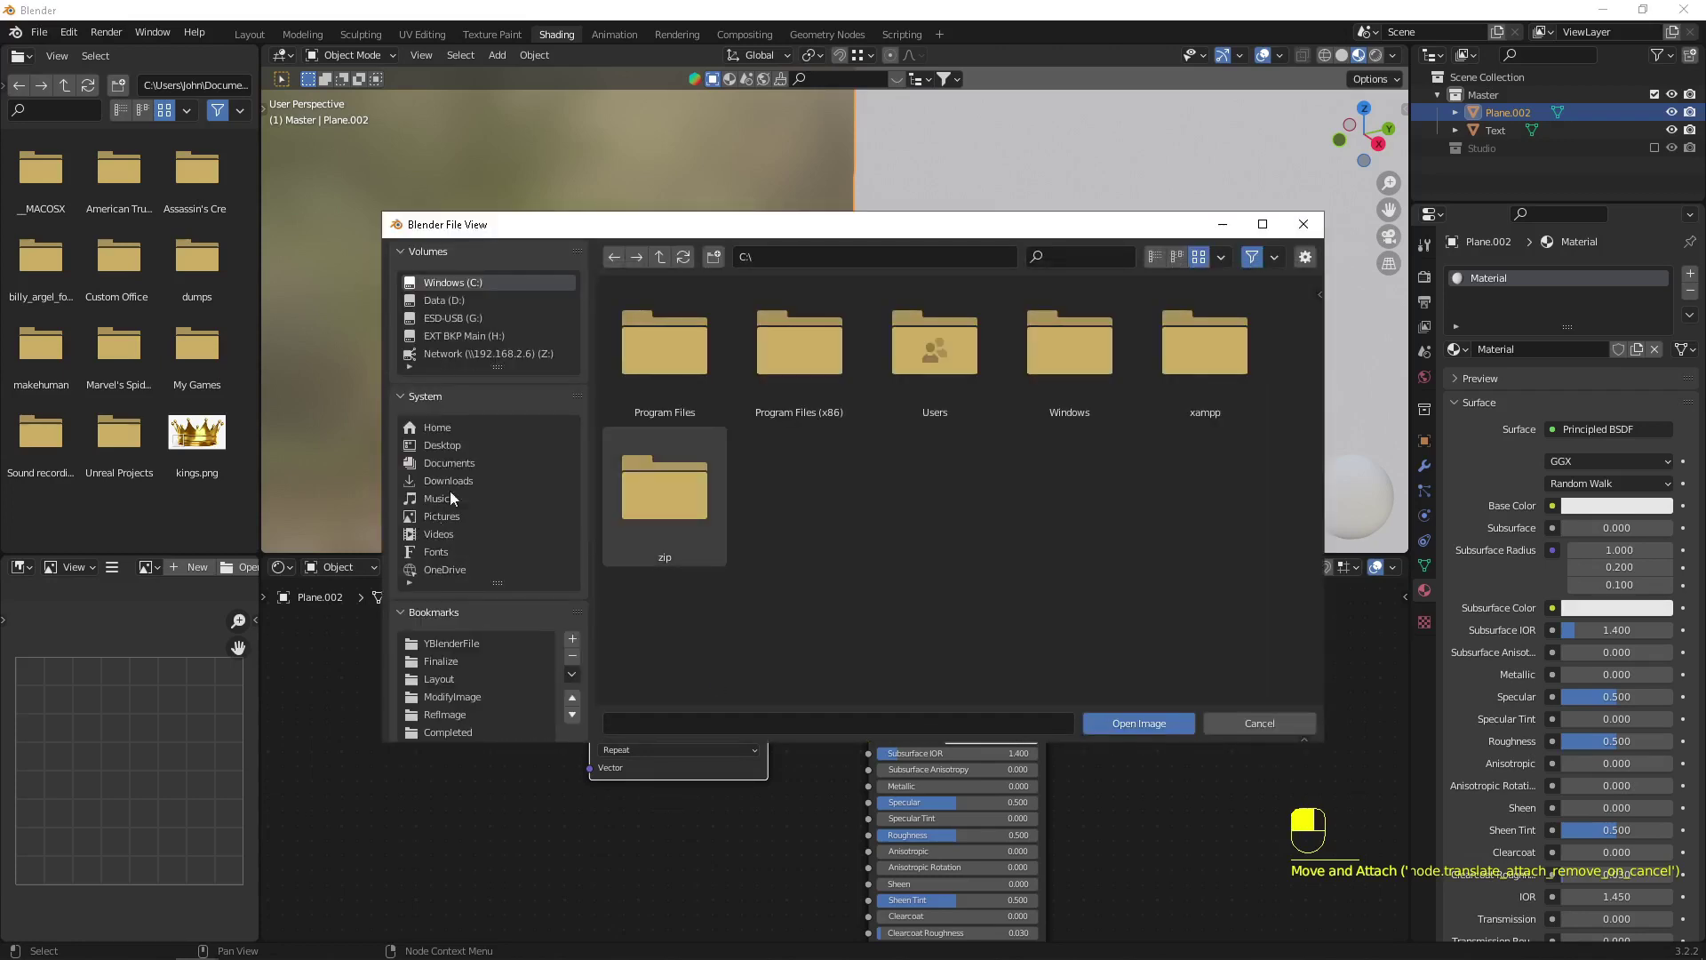
left_click(455, 464)
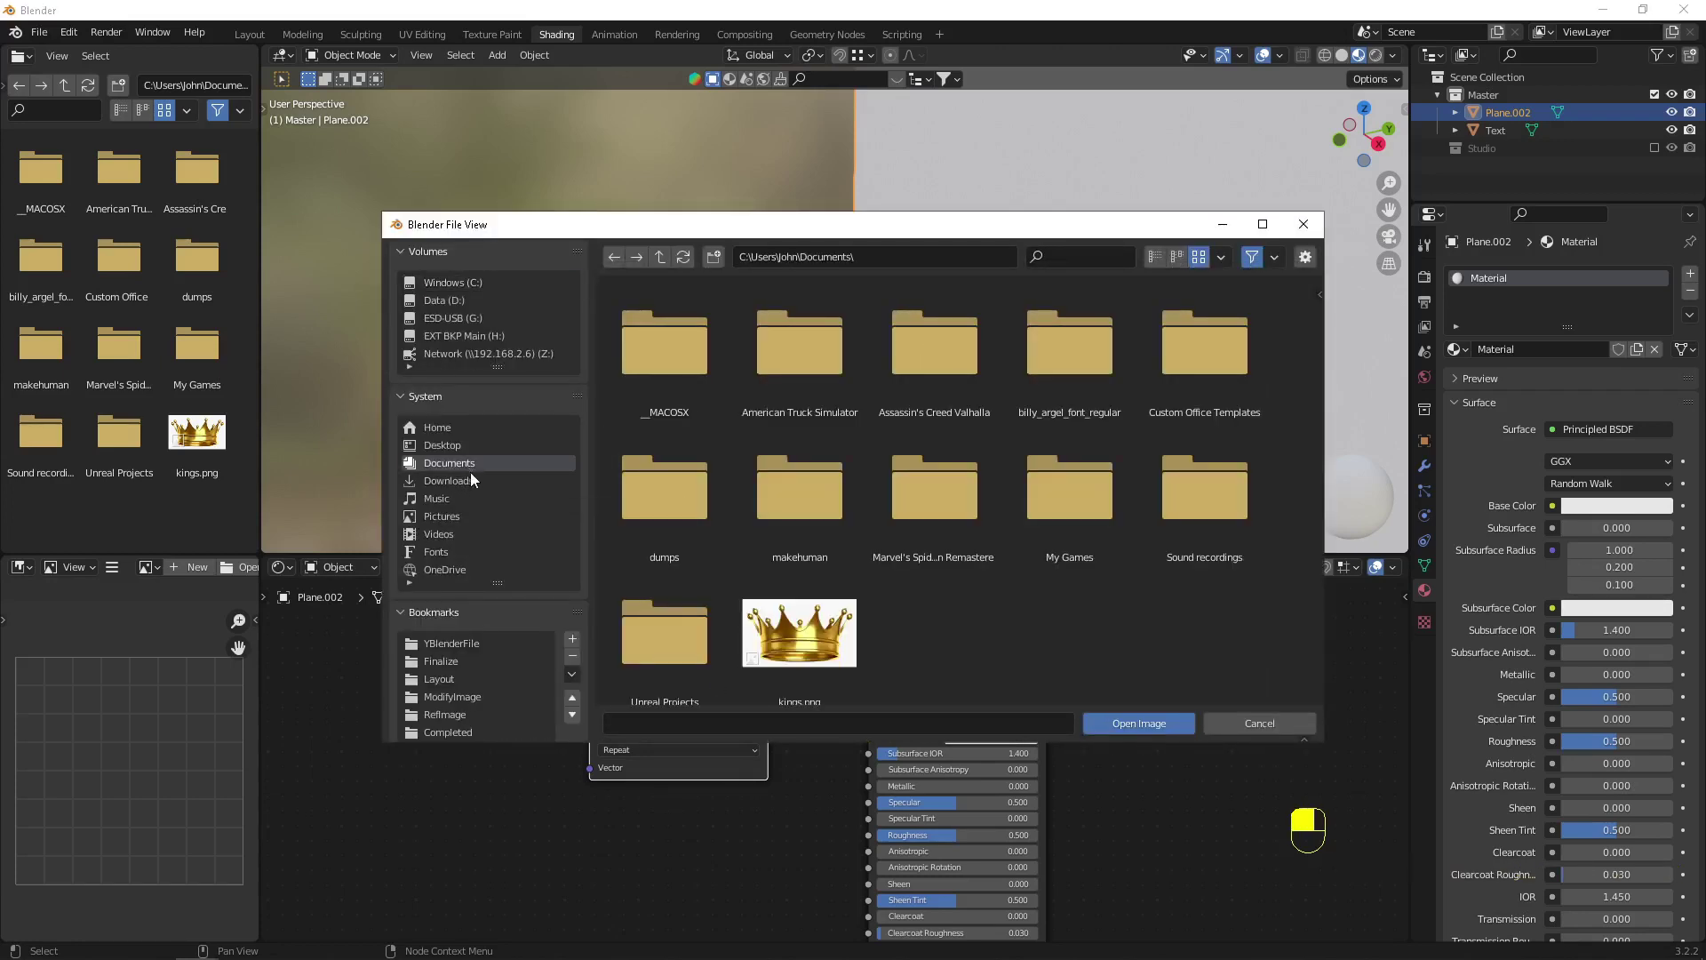
left_click(471, 480)
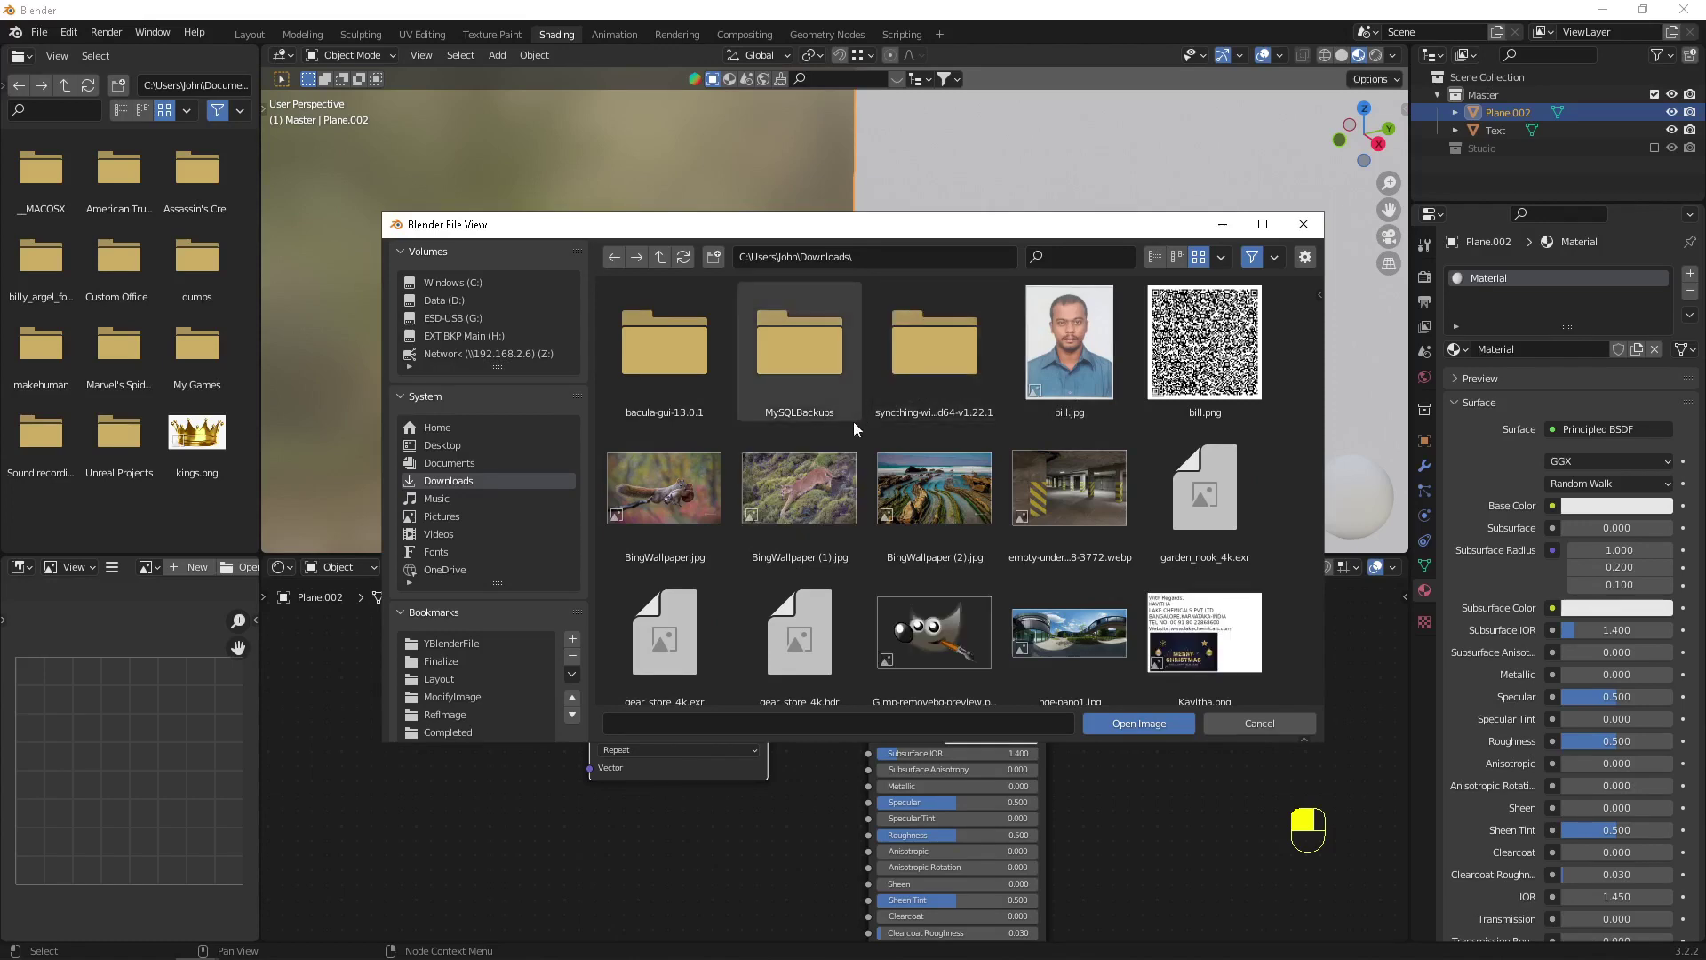
left_click(1154, 257)
left_click(1184, 286)
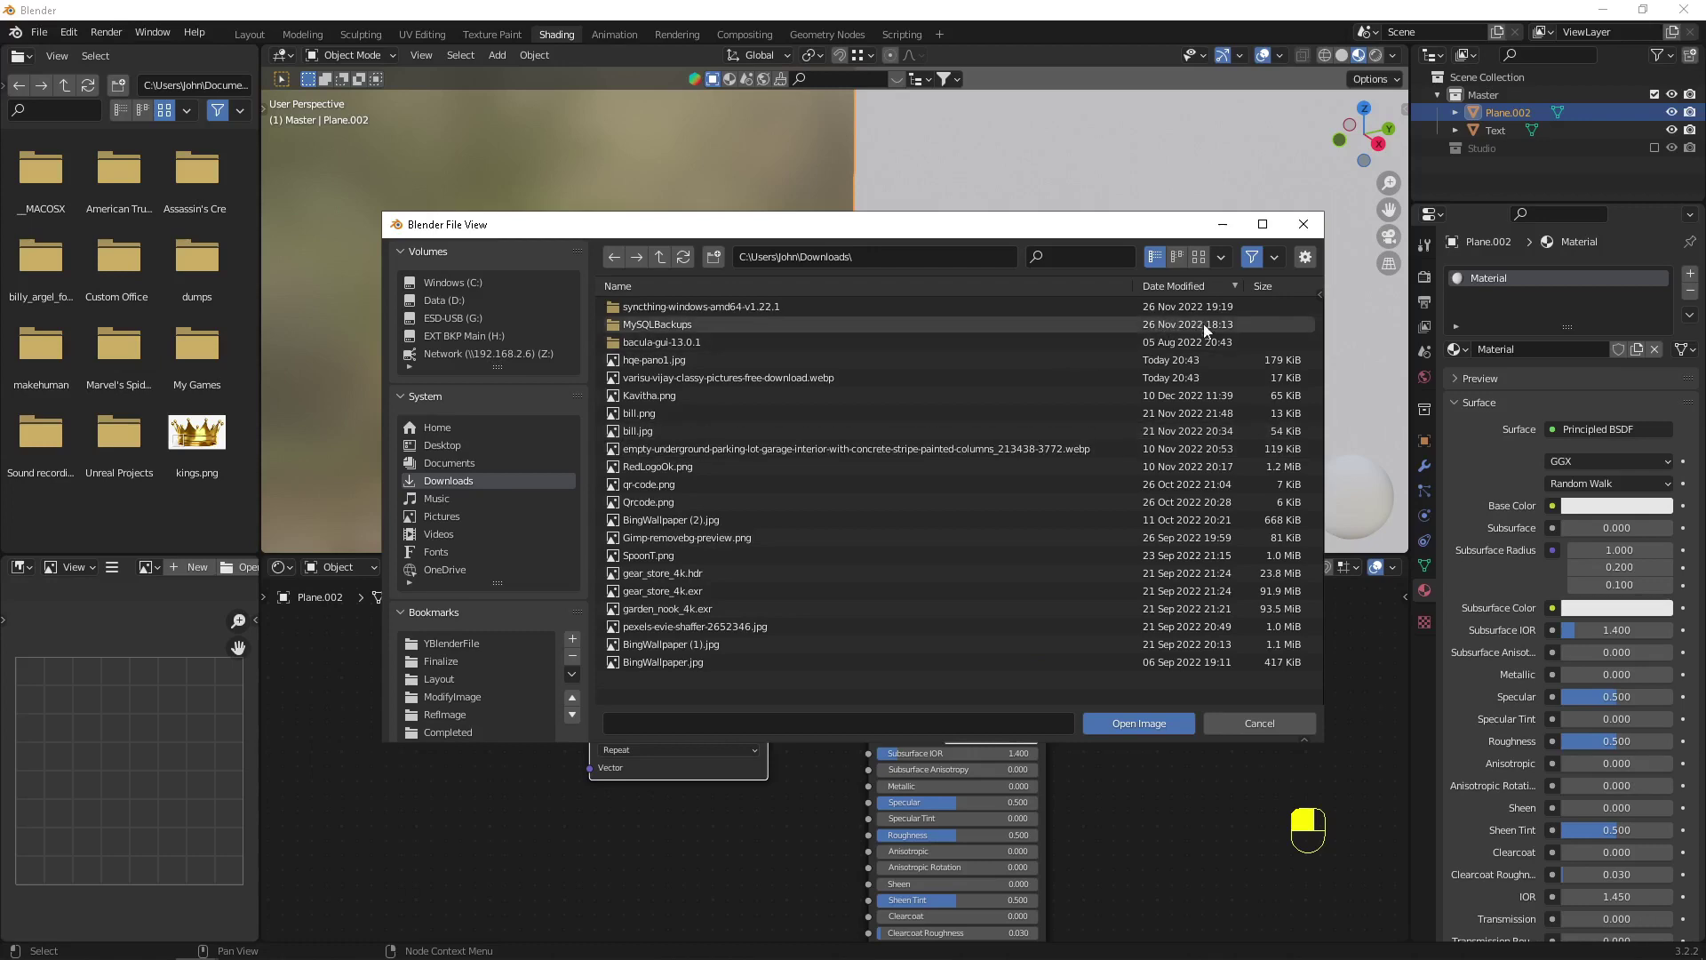
double_click(1210, 371)
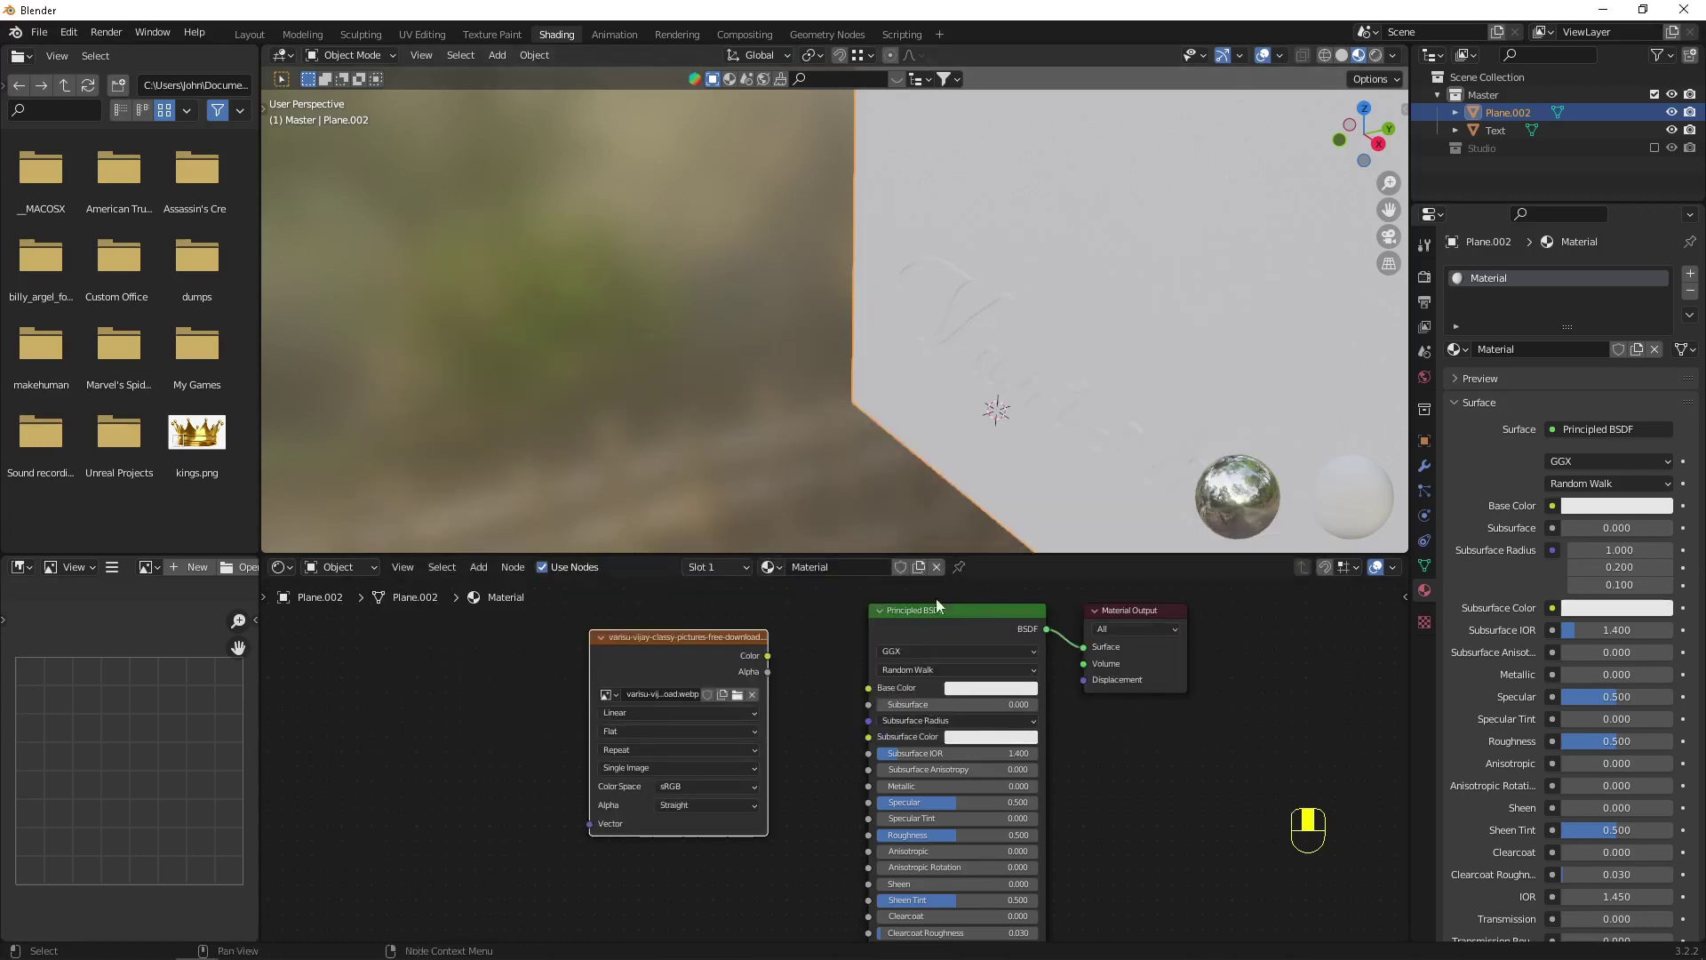
Step: Connect the image texture's Color output to the Principled BSDF's Base Color and inspect the textured backdrop behind the lettering
left_click_drag(768, 656, 870, 688)
middle_click_drag(1037, 410, 711, 310)
scroll(1010, 339, "up", 6)
scroll(909, 291, "down", 3)
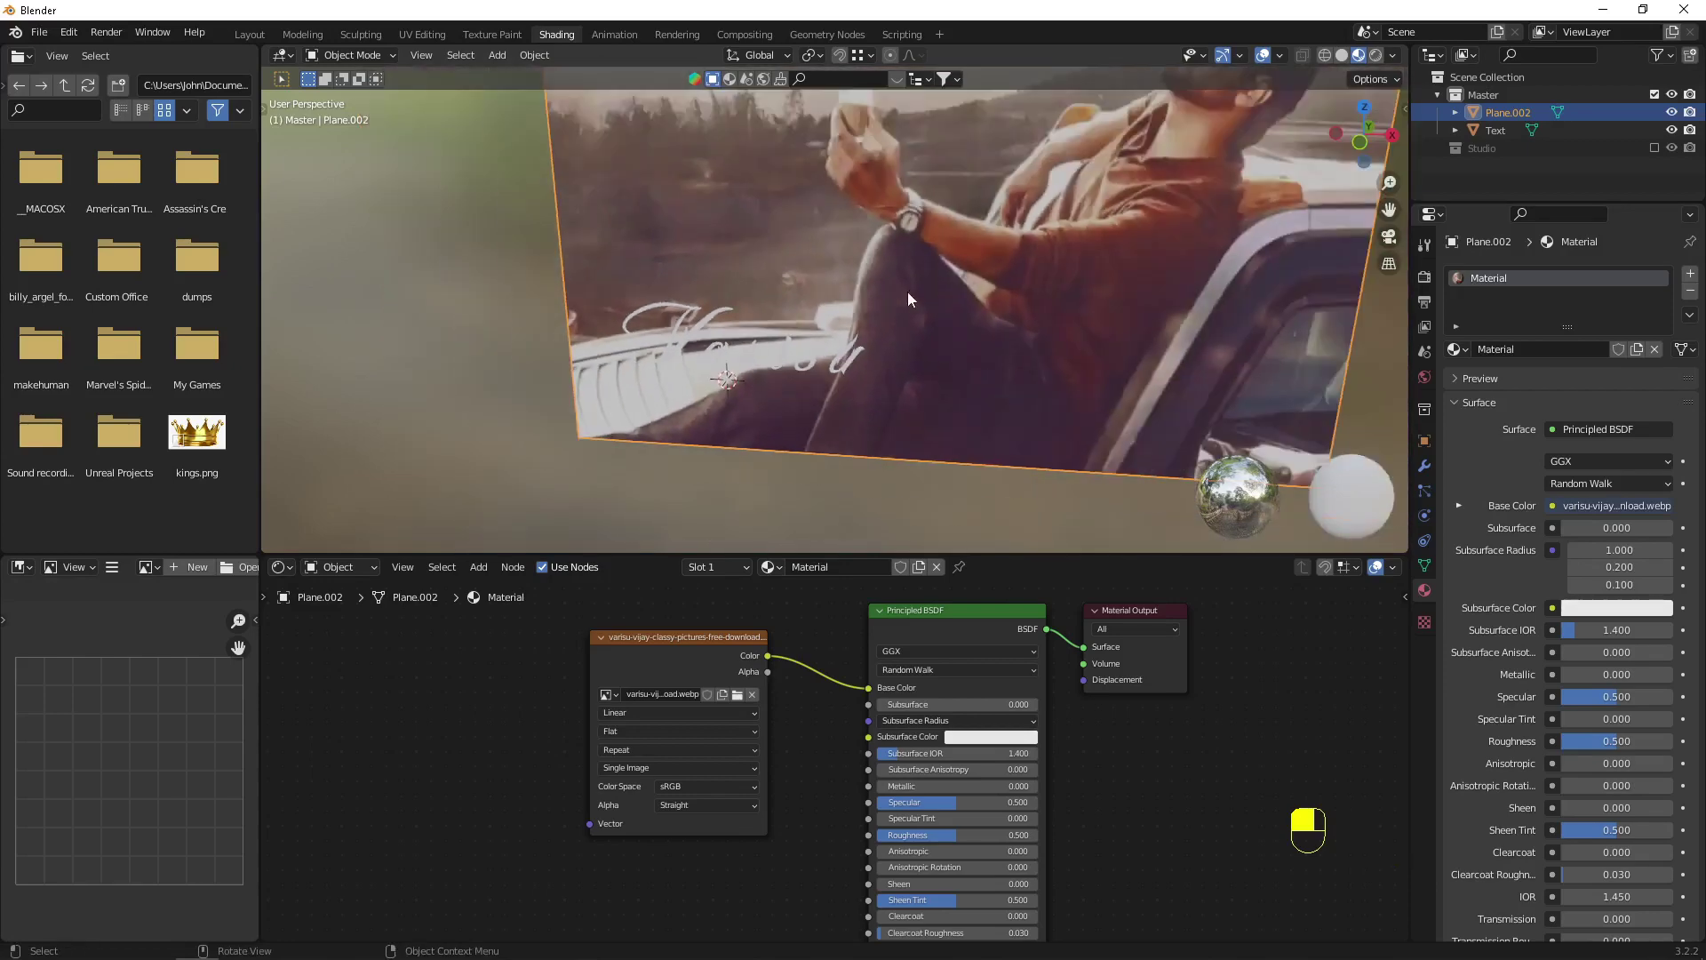
scroll(908, 291, "down", 3)
mouse_move(917, 283)
middle_mouse_down()
mouse_move(861, 339)
mouse_move(910, 290)
middle_mouse_up()
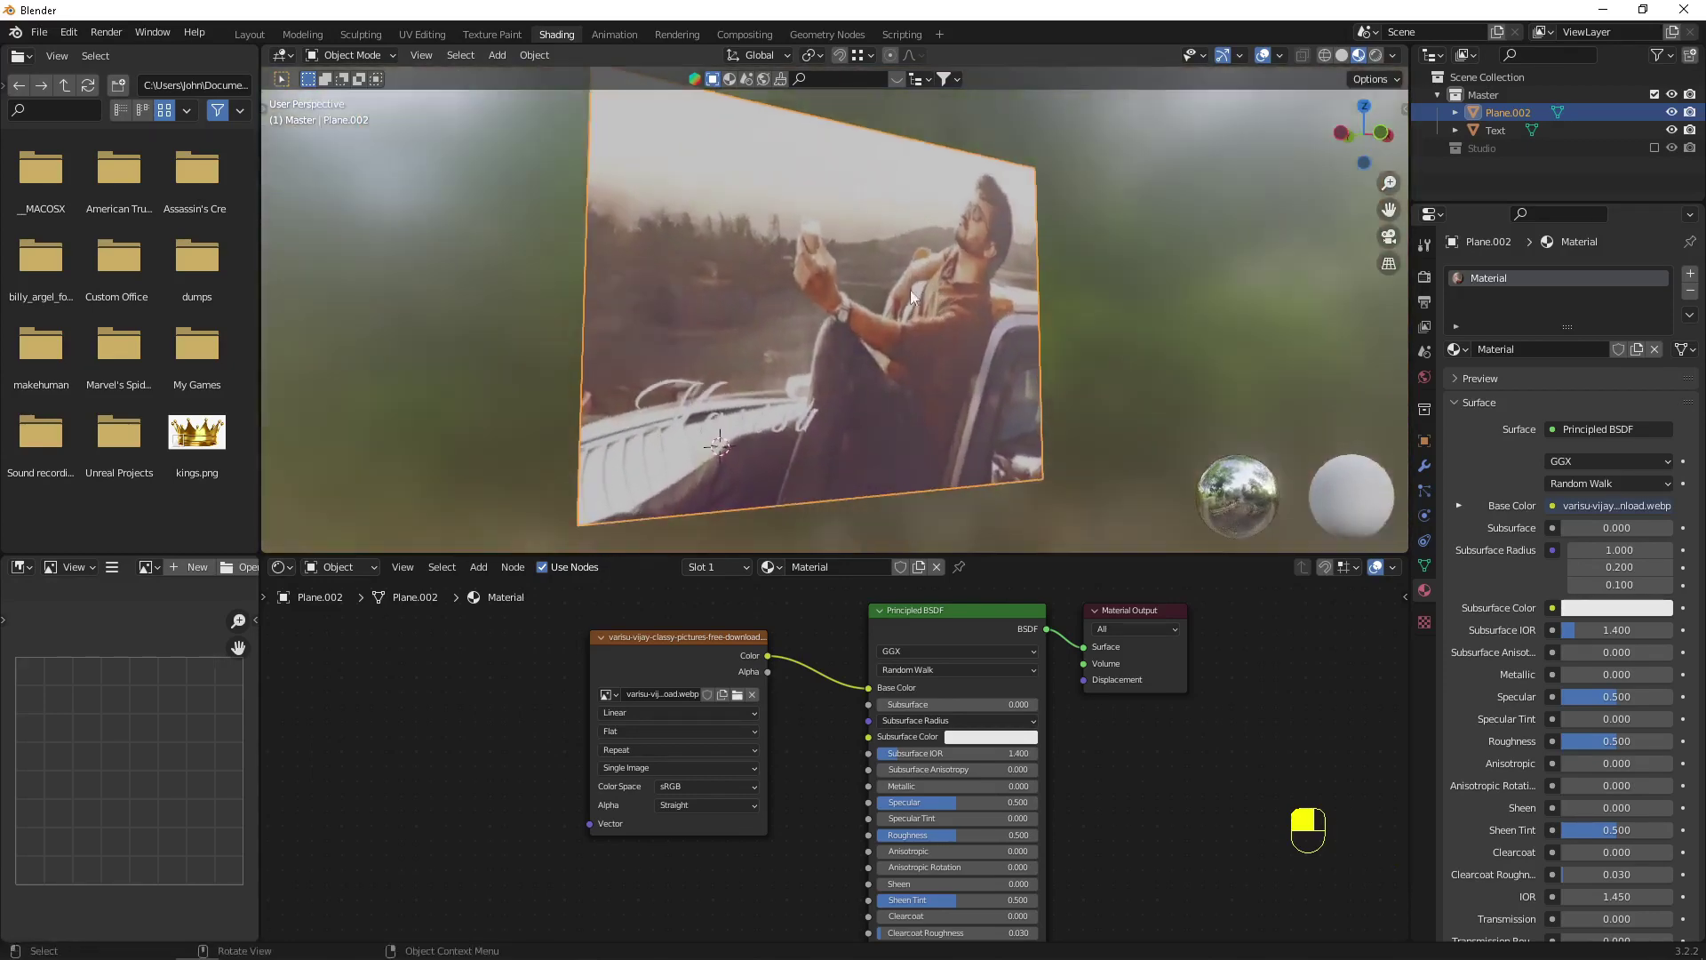
scroll(766, 450, "up", 4)
scroll(739, 425, "down", 3)
scroll(769, 389, "up", 4)
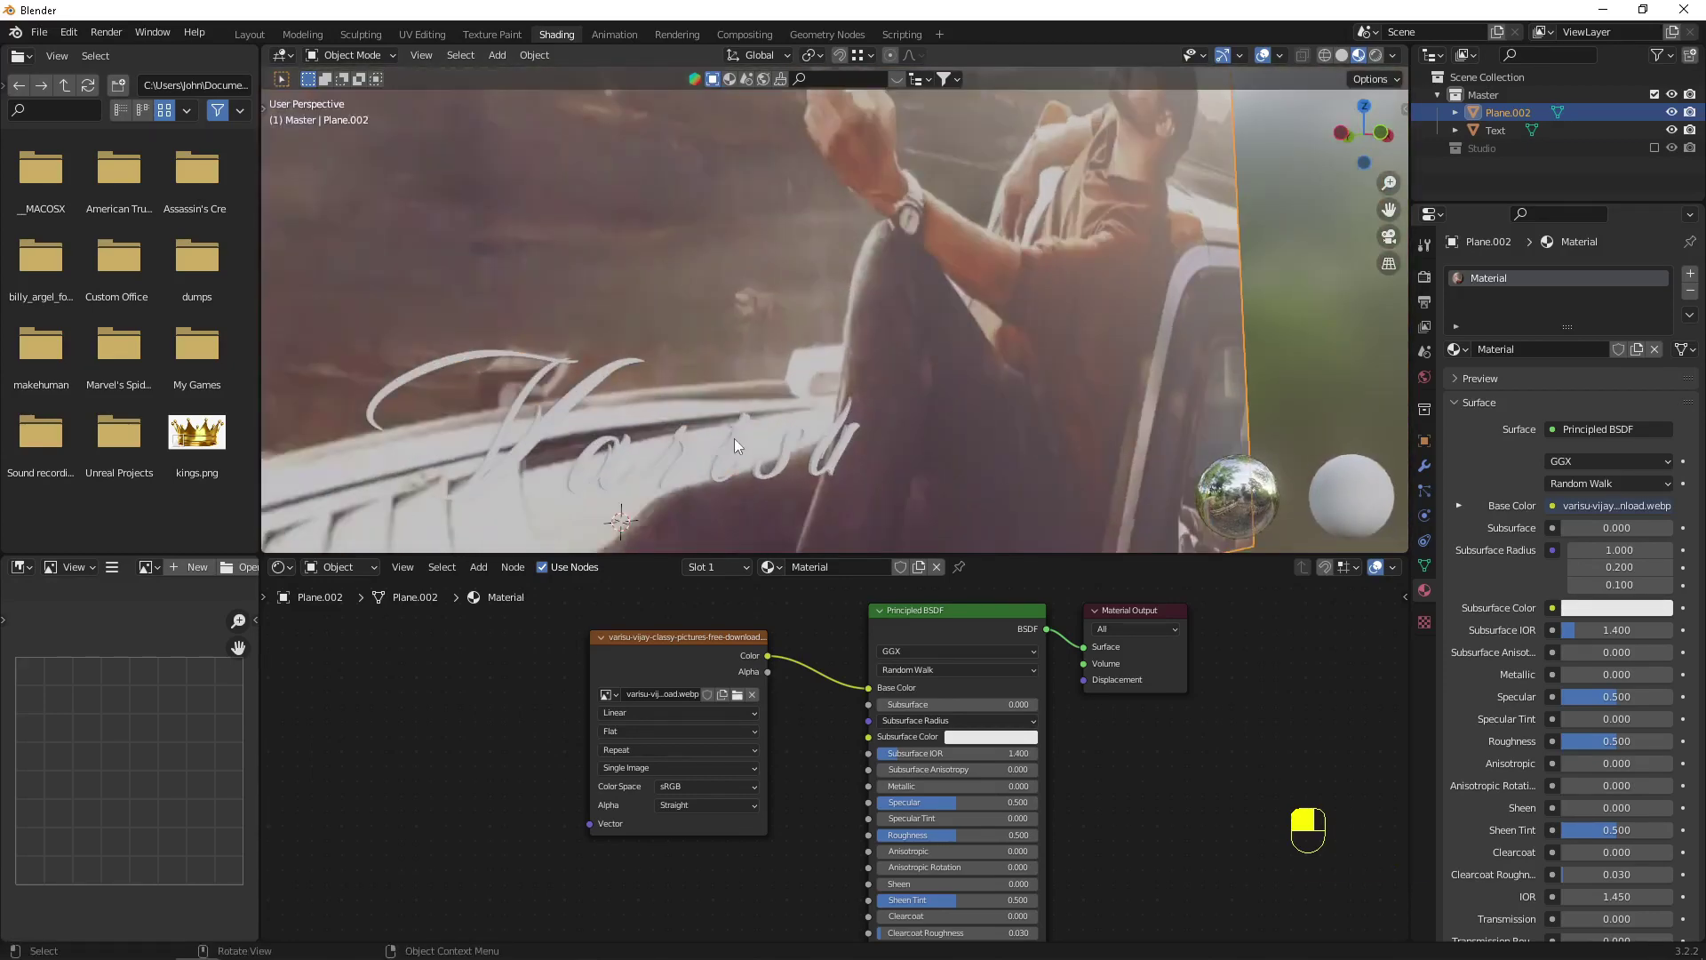
Step: Select the Varisu lettering and move it about 802 cm along the global X axis across the backdrop image
left_click(734, 439)
key("g")
key("x")
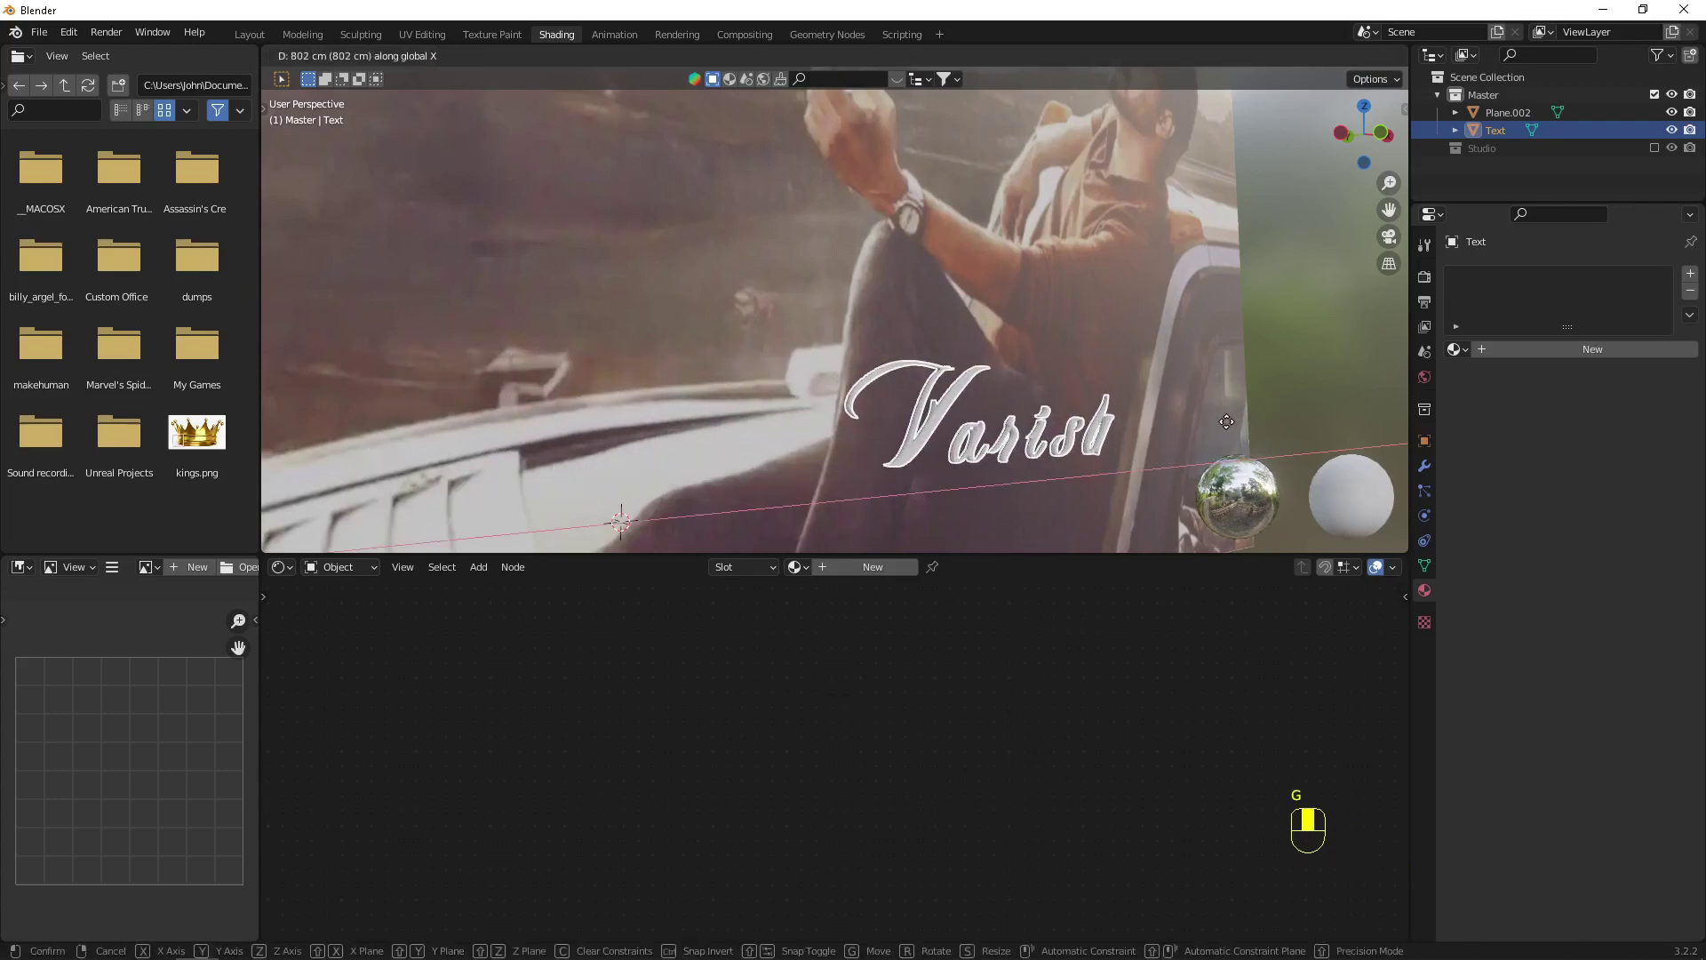
left_click(1227, 421)
scroll(1015, 422, "down", 4)
middle_click_drag(985, 268, 980, 386, "shift")
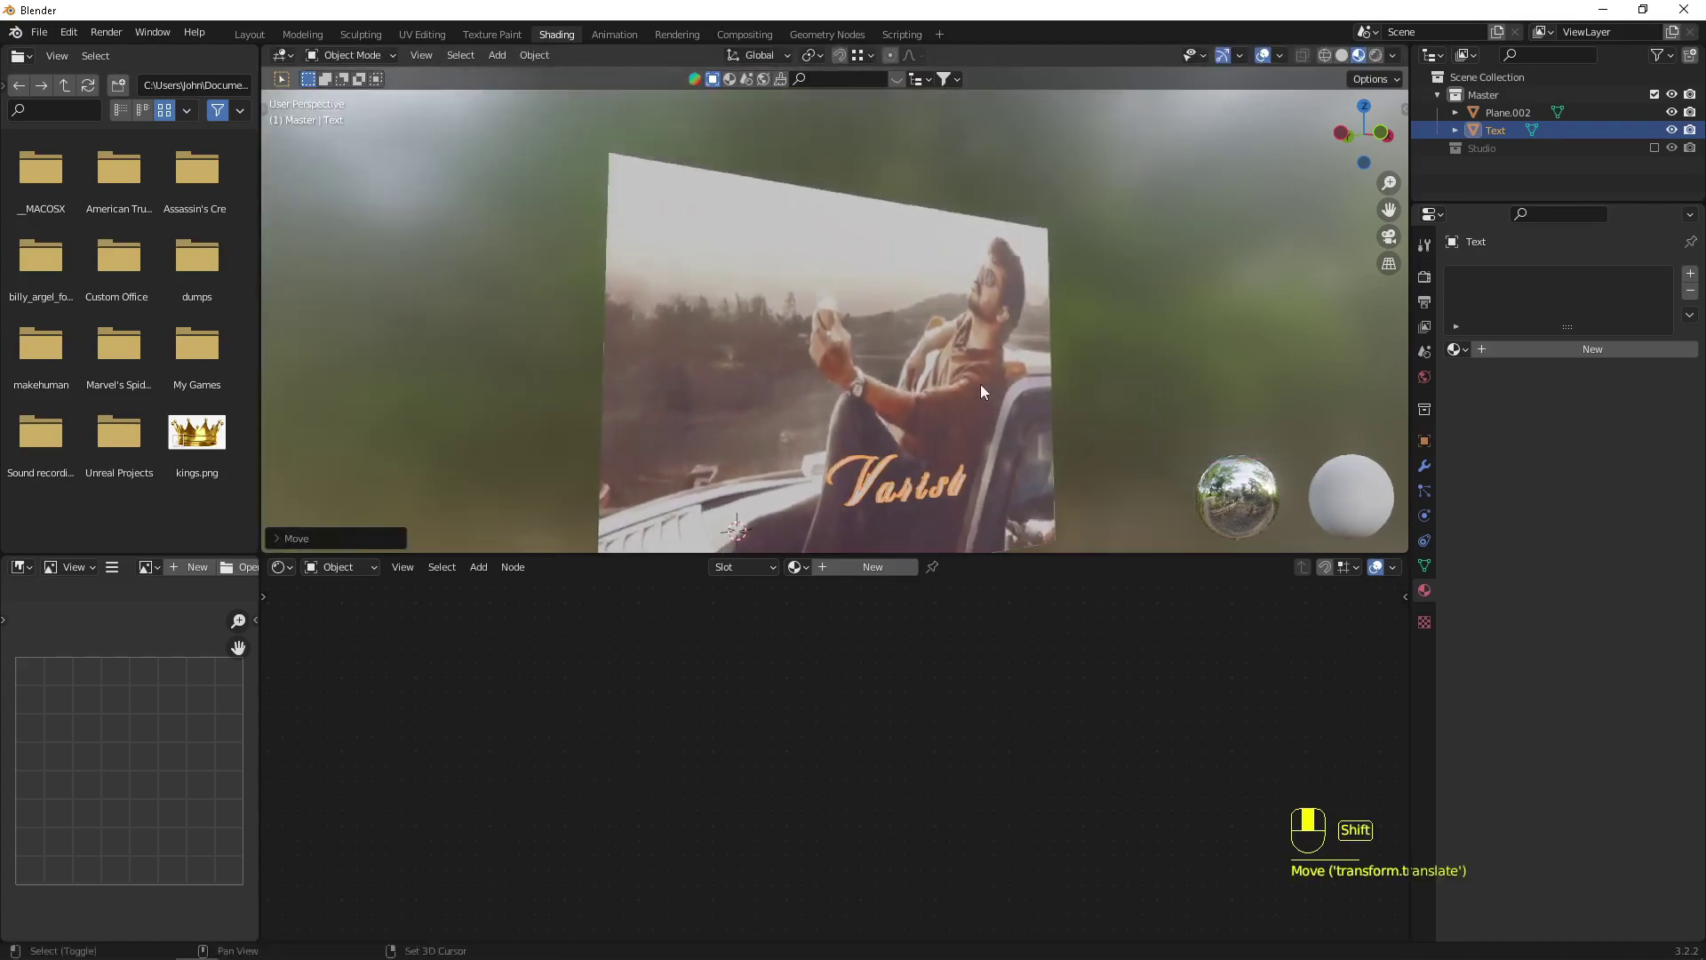
Step: Raise the lettering along Z and shift it back along X so it sits over the sky in the backdrop image's upper-left area
key("g")
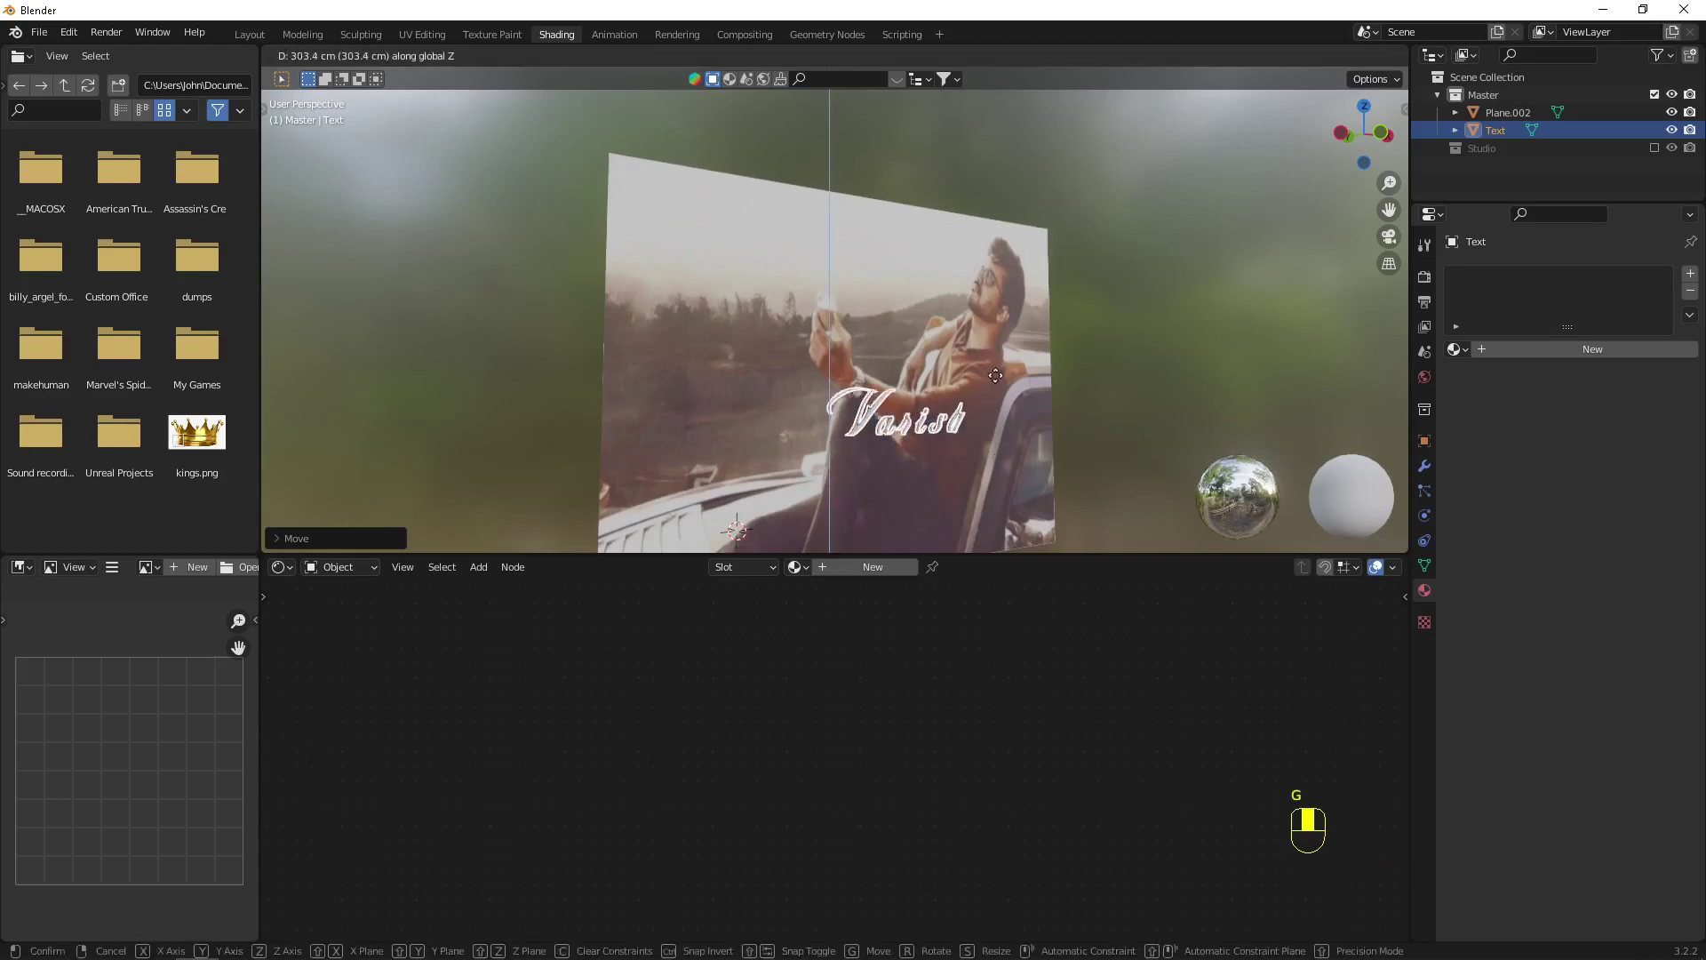
left_click(993, 267)
key("g")
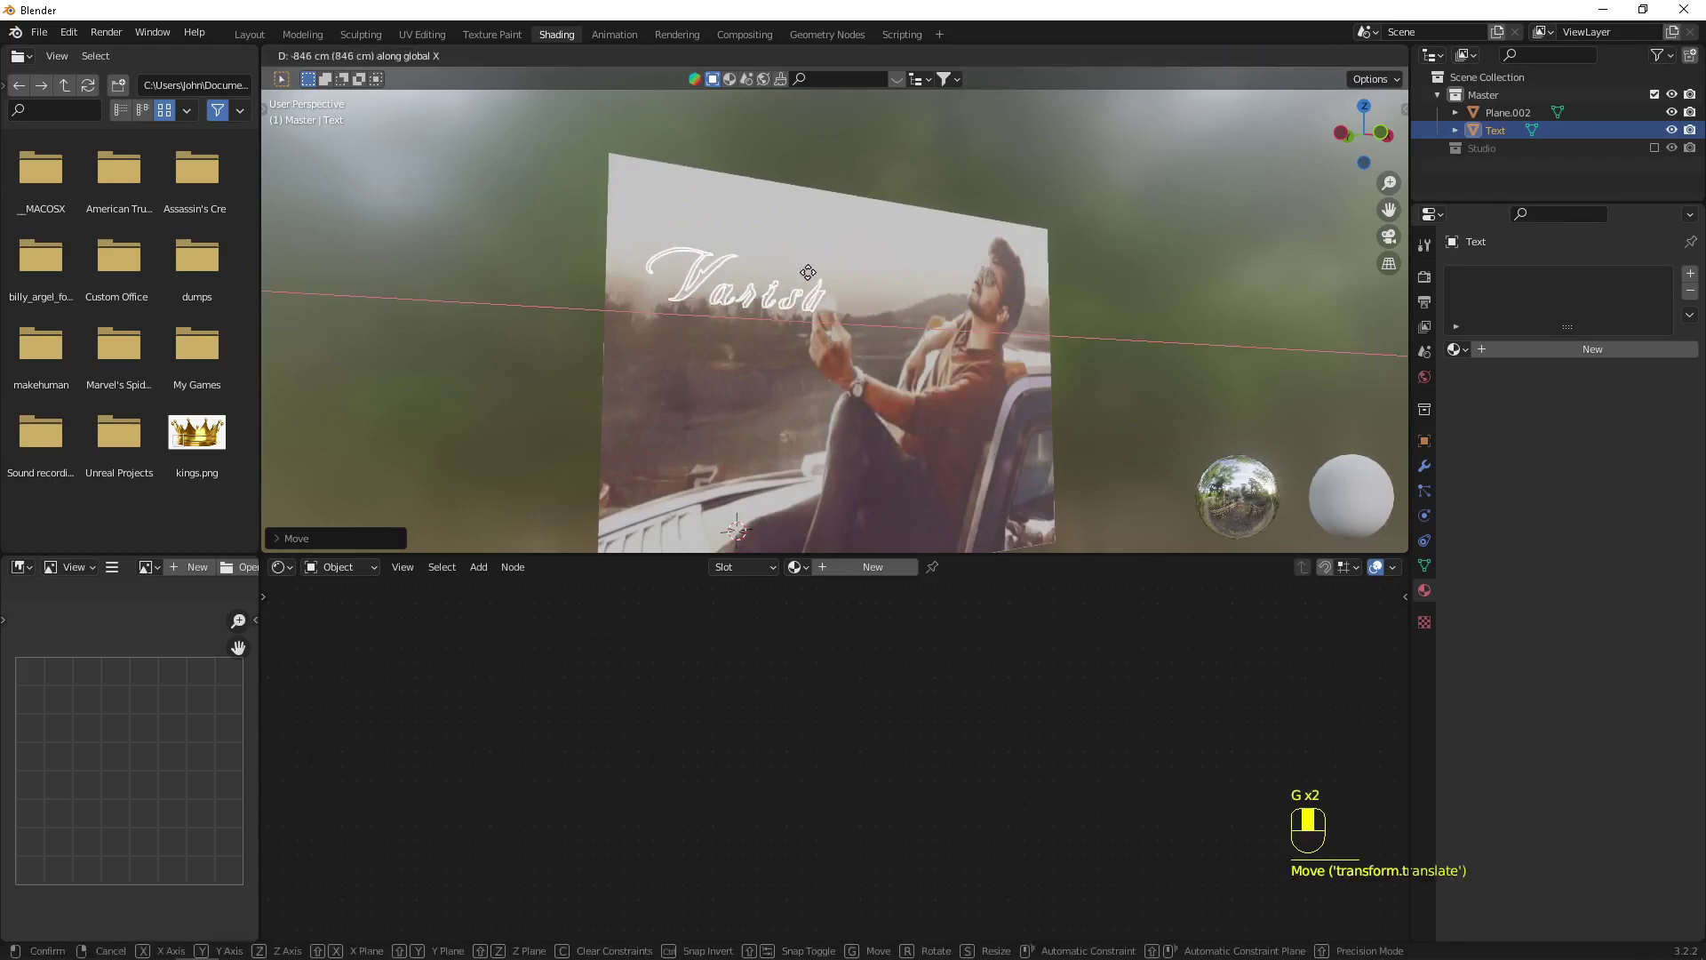
left_click(794, 282)
key("g")
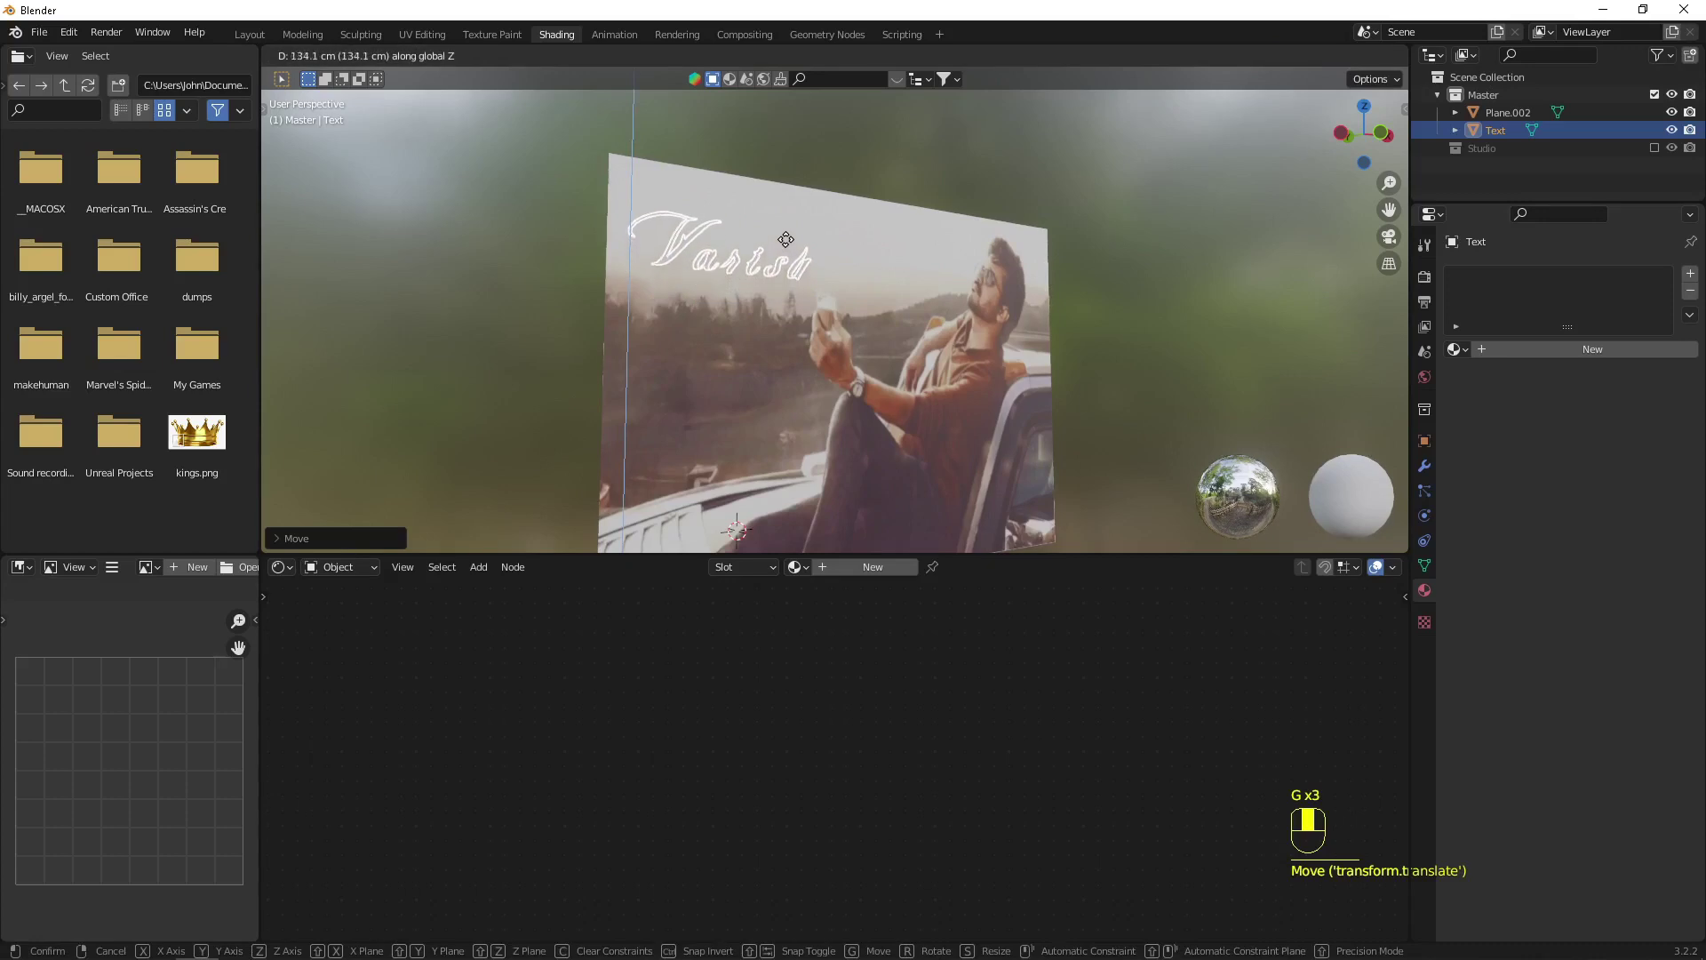
left_click(784, 252)
middle_click_drag(781, 338, 735, 366)
left_click(695, 160)
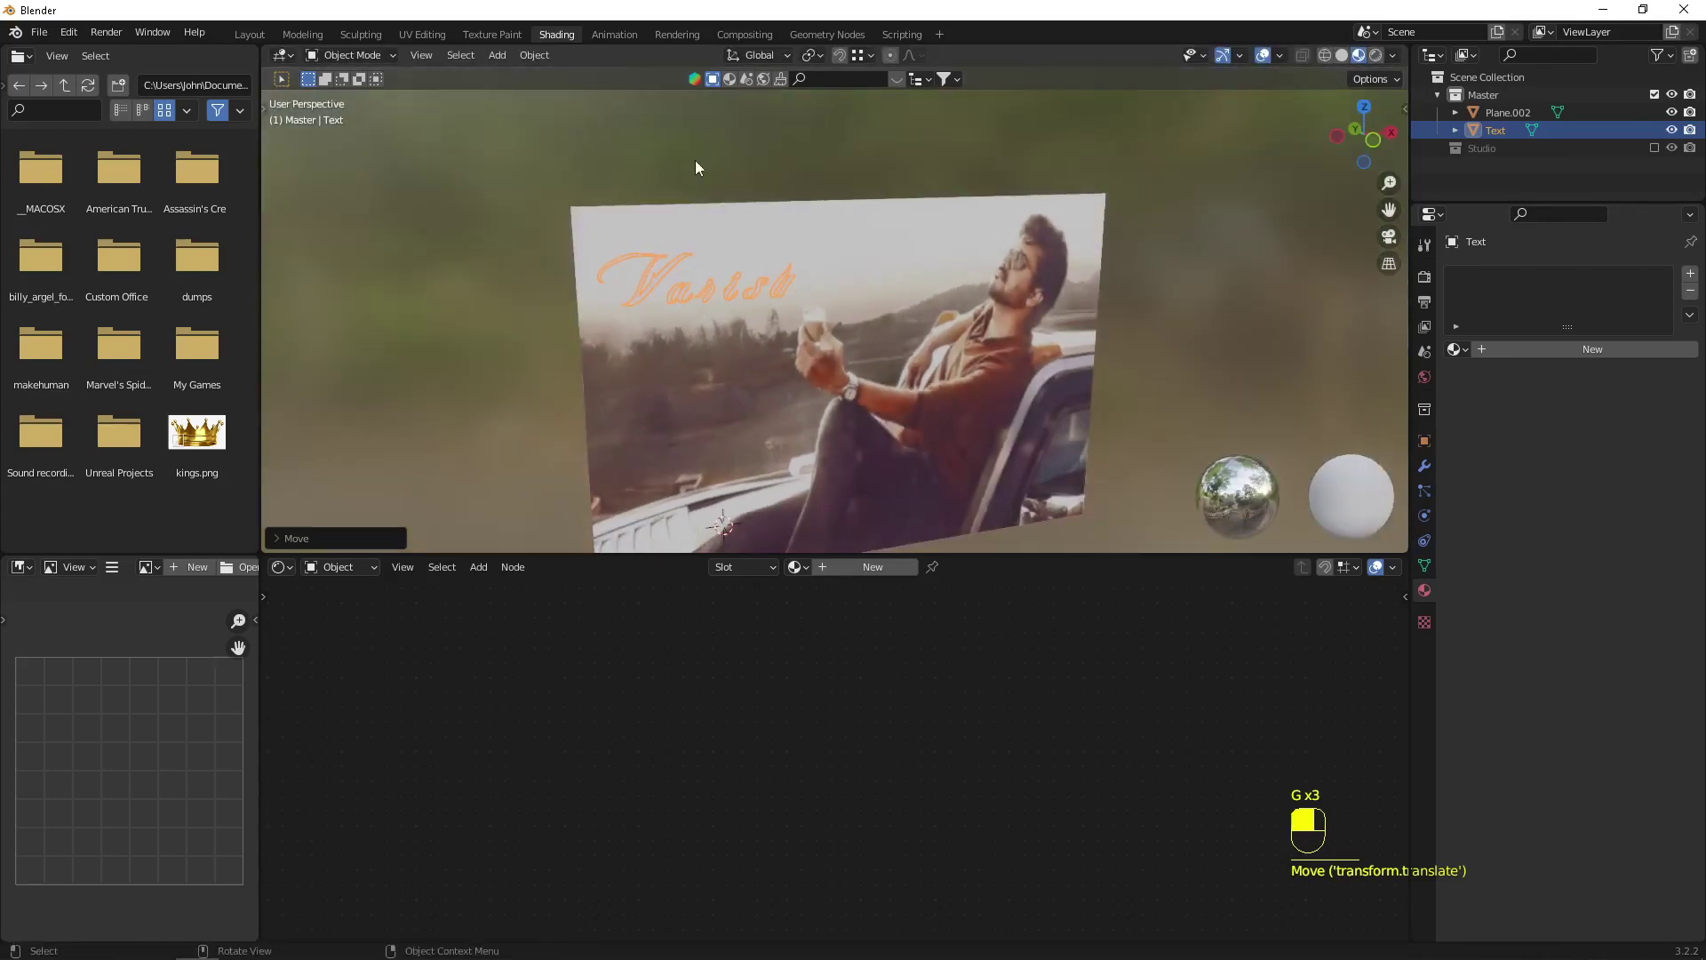
Step: Select the lettering and search the BlenderKit materials for "steal"
scroll(706, 254, "up", 4)
left_click(670, 273)
scroll(674, 285, "down", 4)
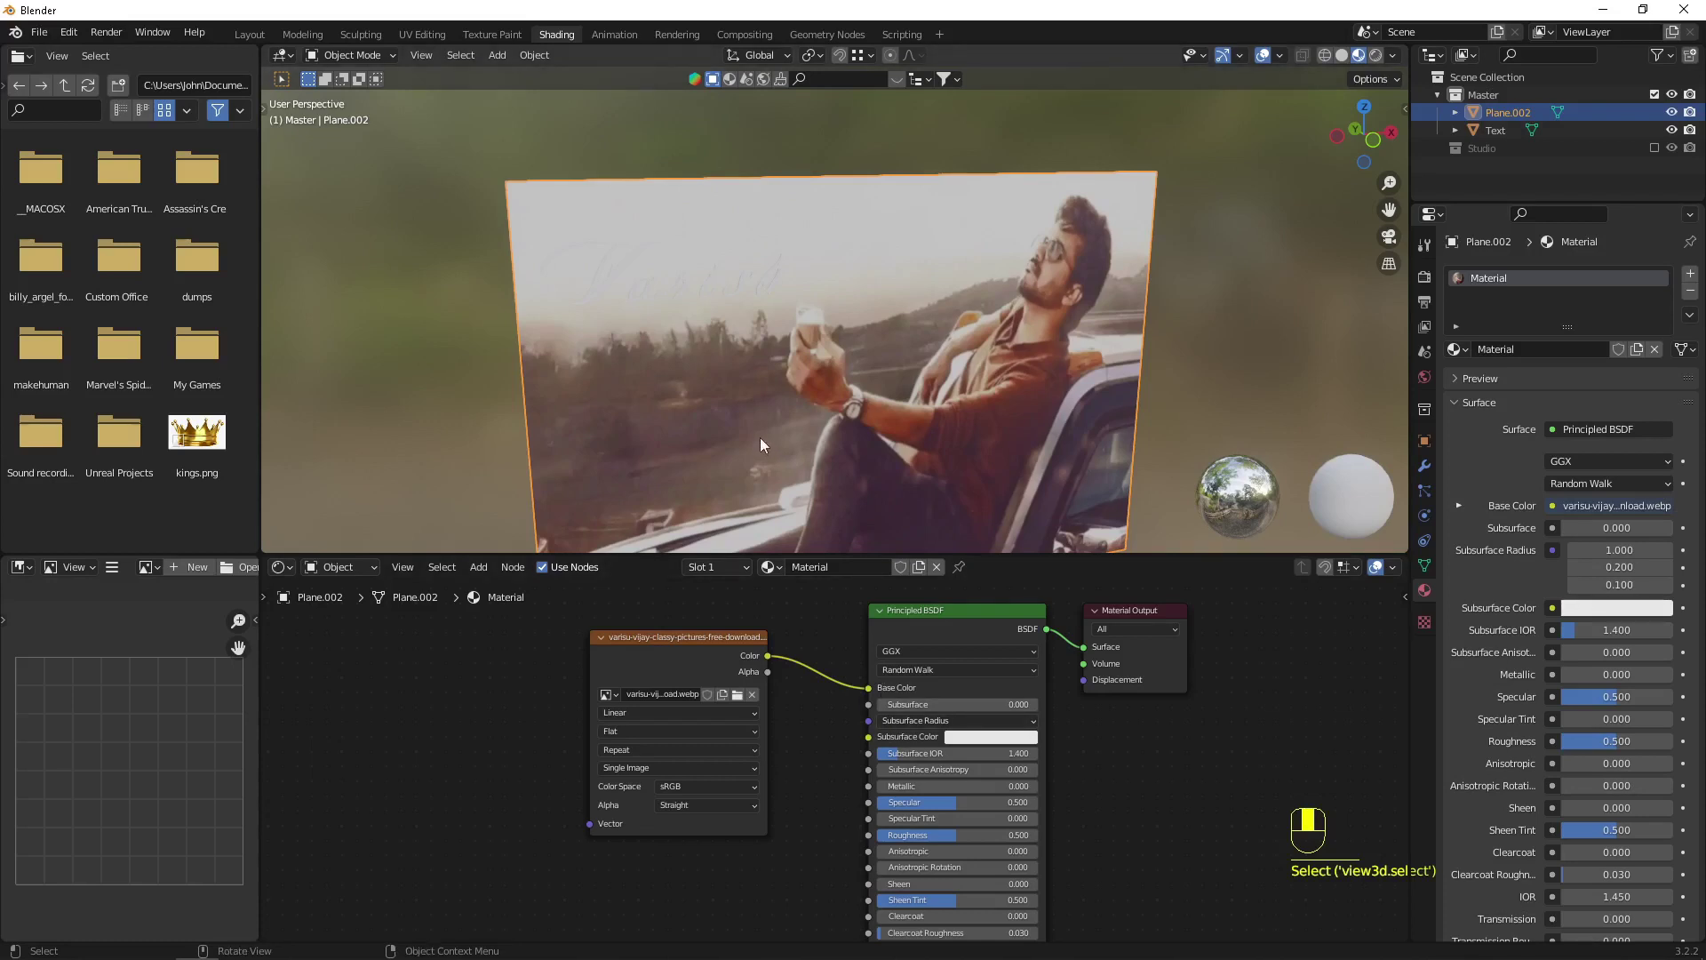
left_click(714, 282)
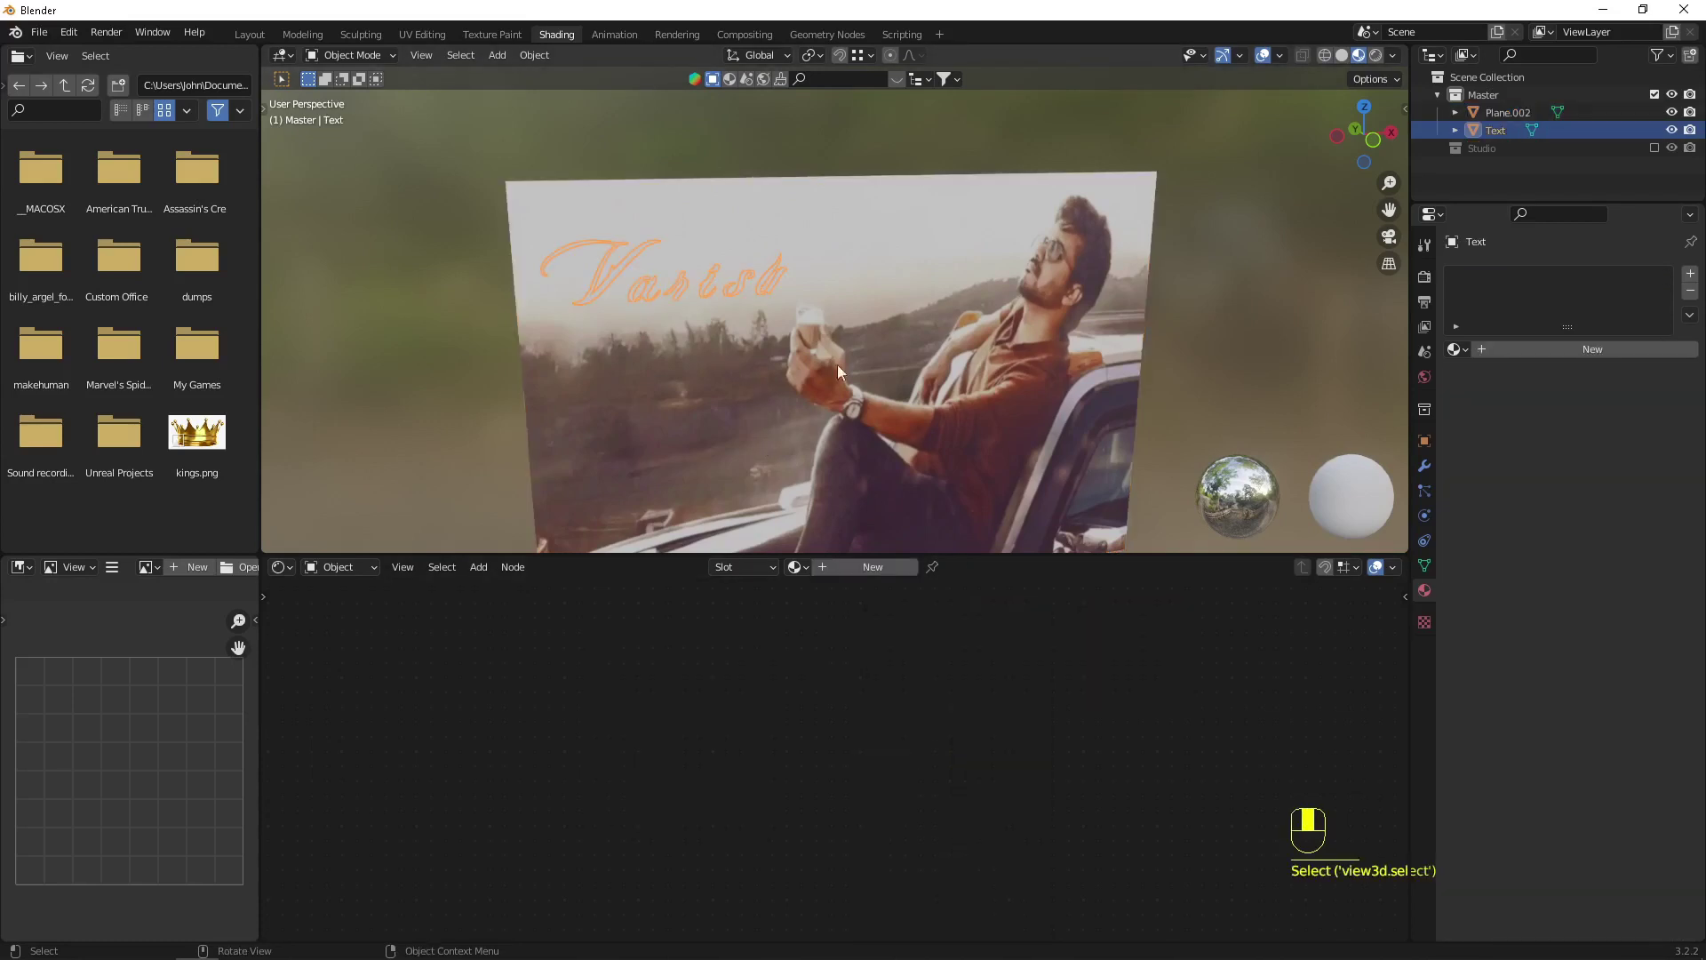
left_click(733, 81)
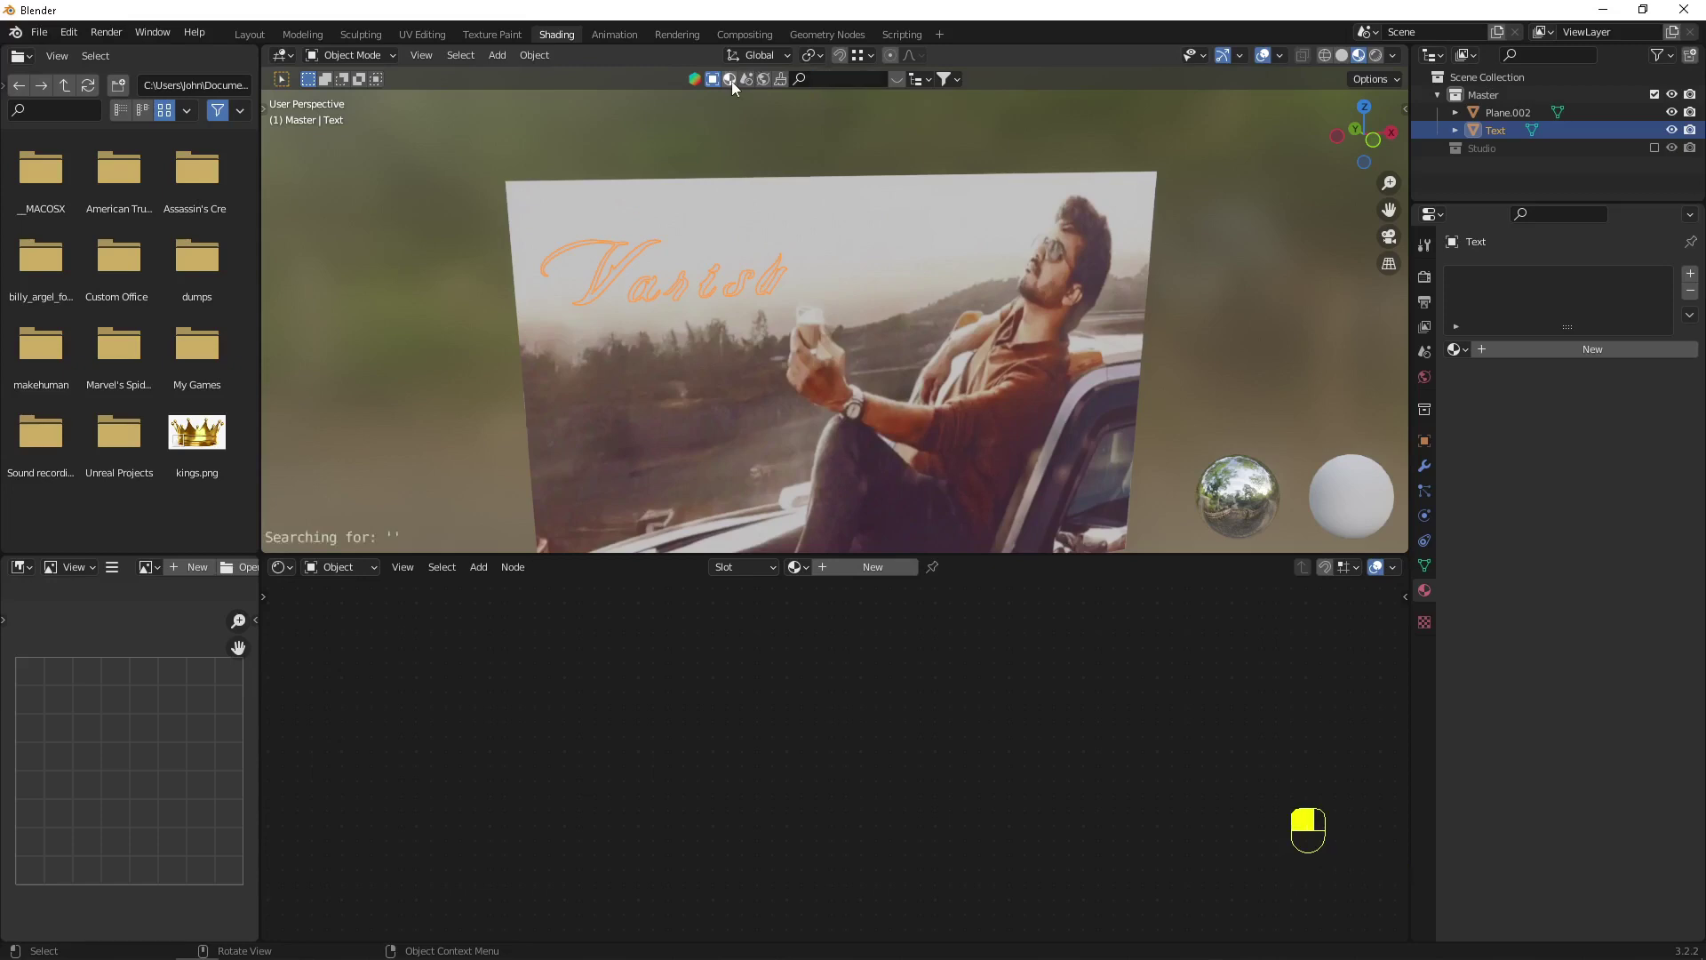
left_click(732, 82)
left_click(819, 79)
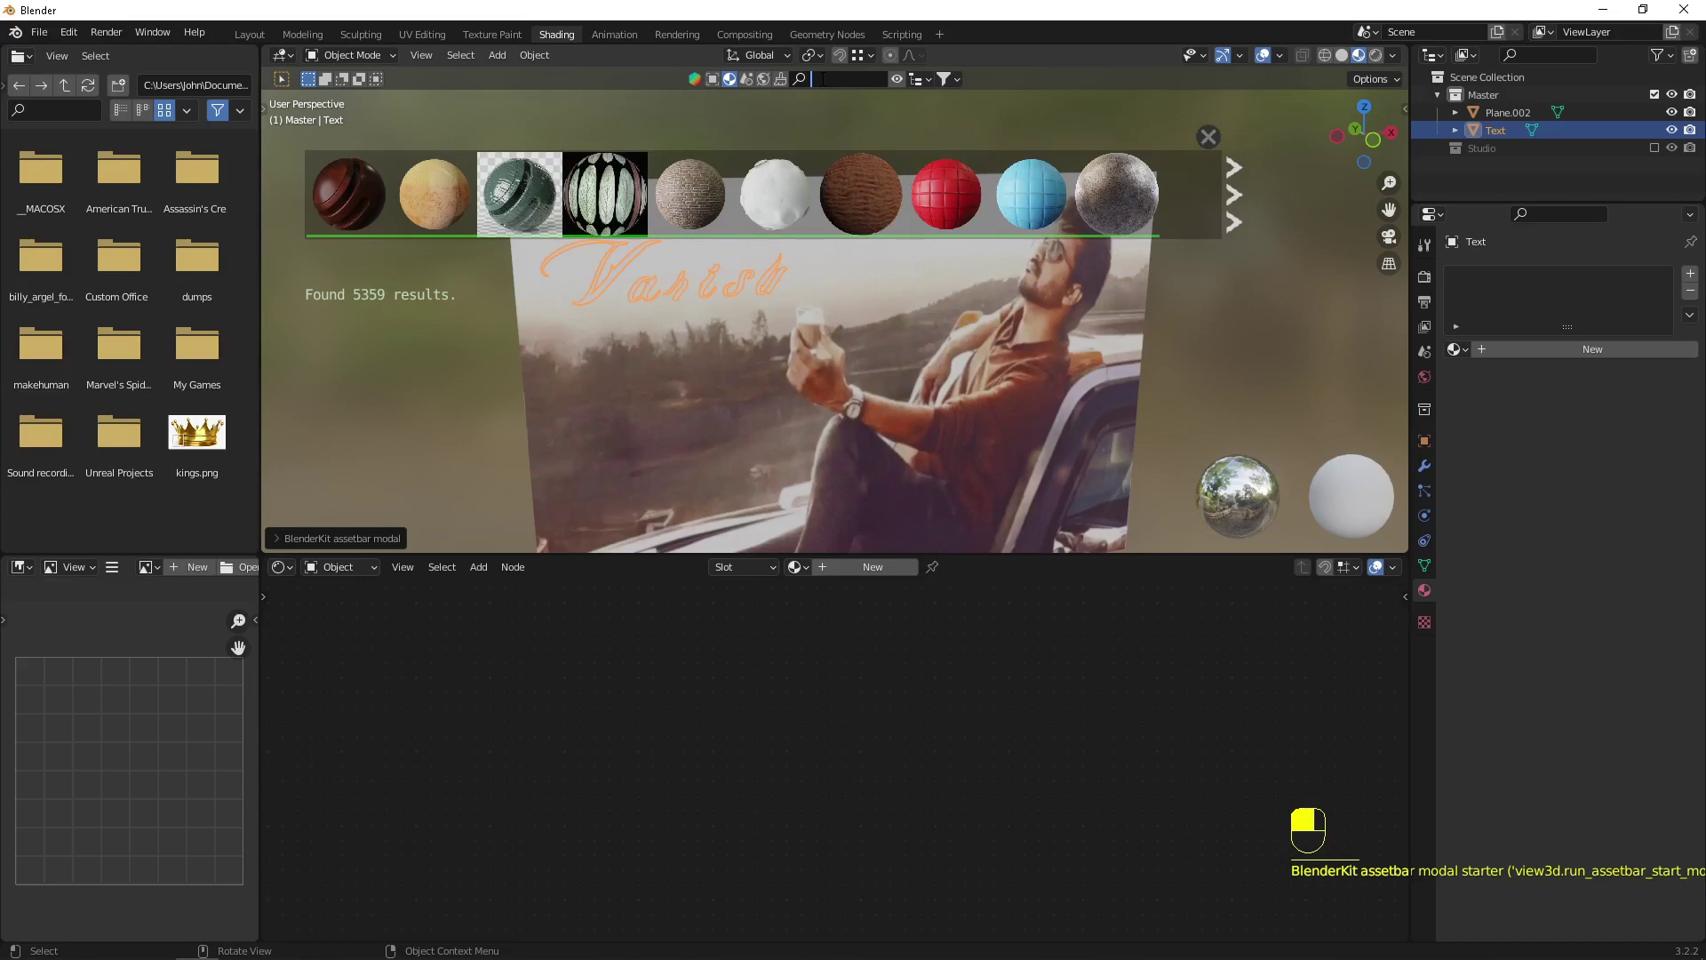
type("stea")
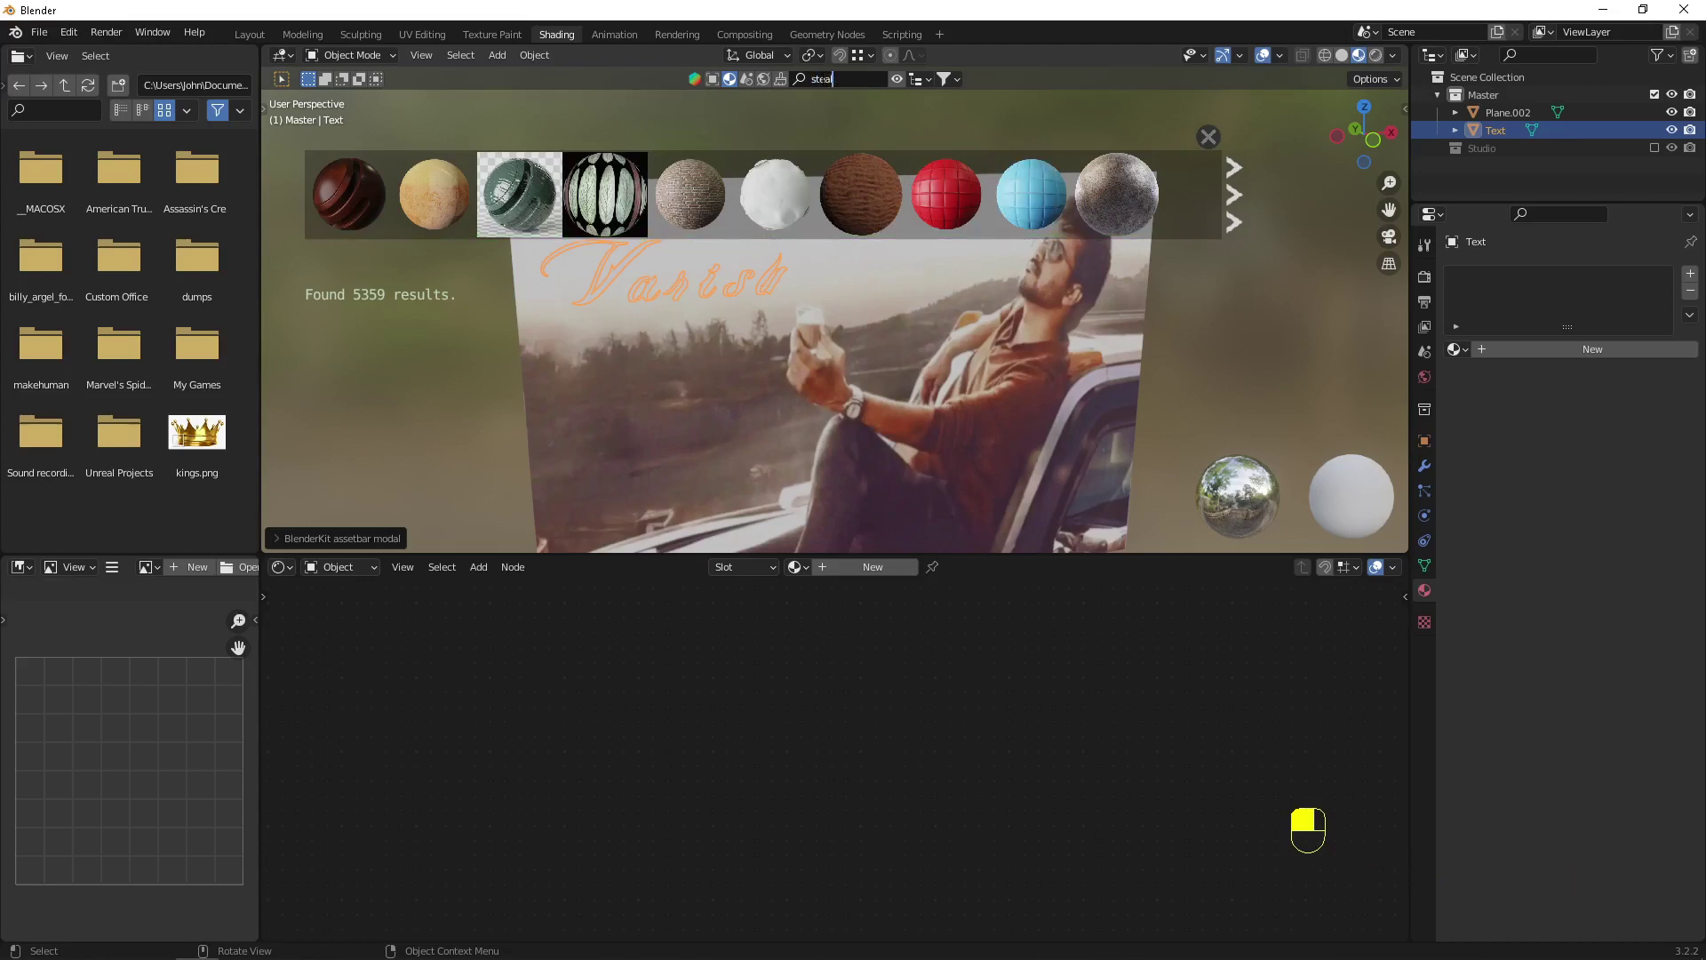
key("Return")
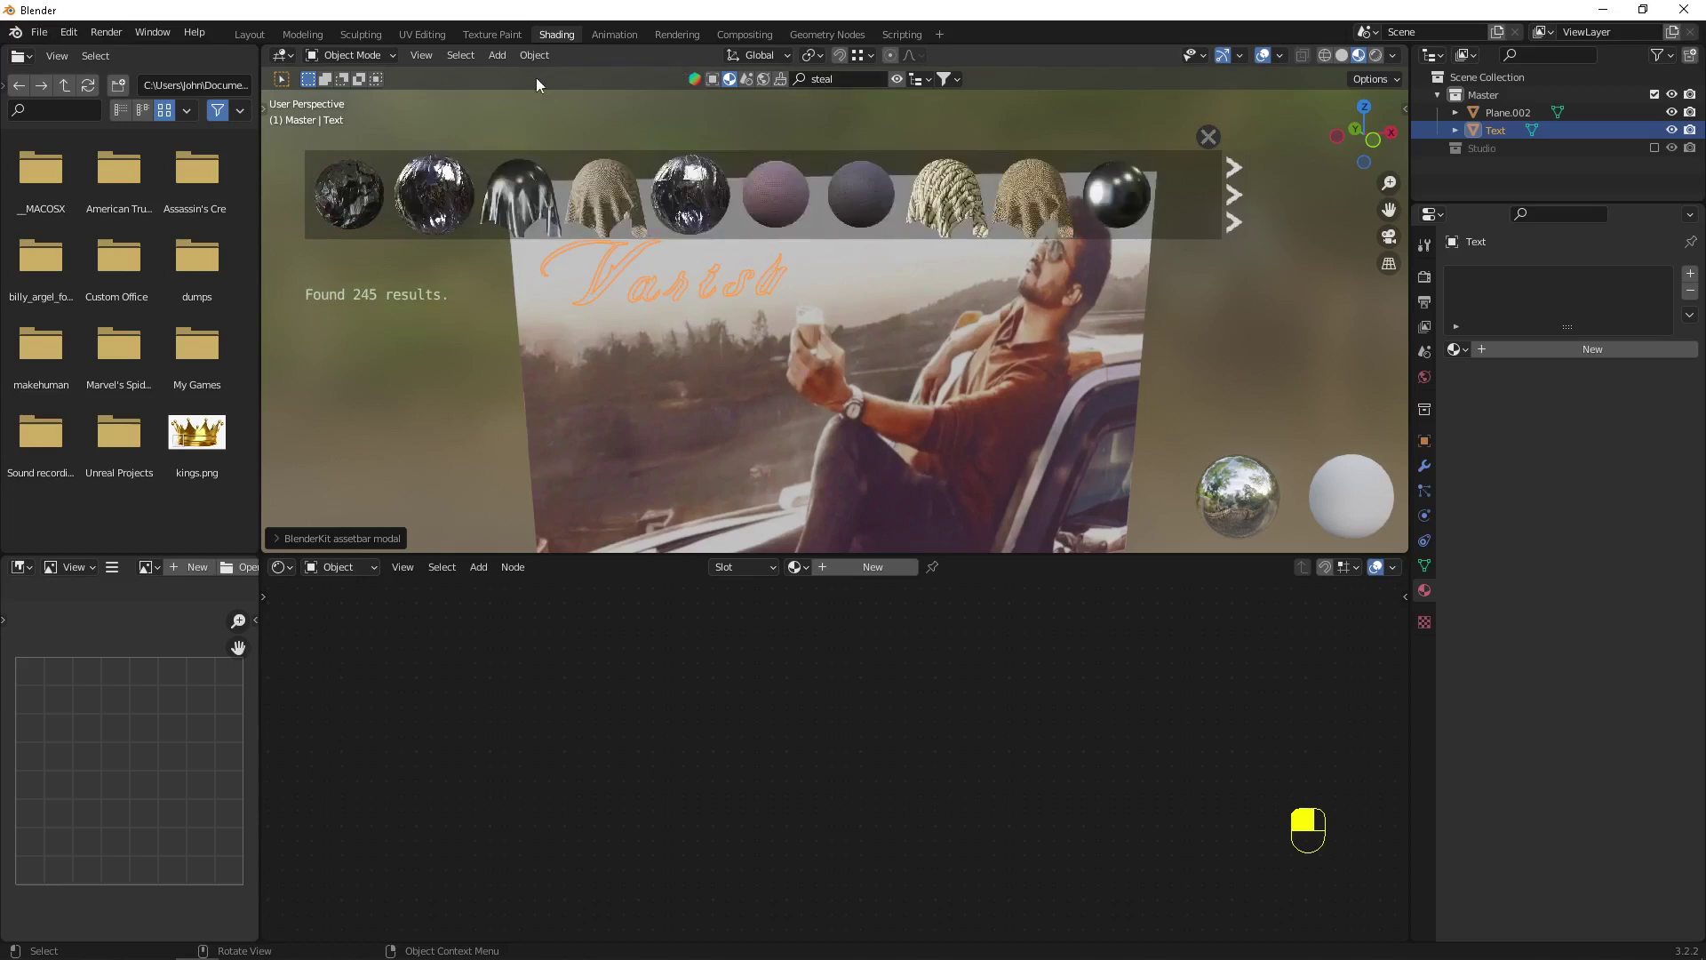
Step: Preview the metal materials among the BlenderKit results and apply the smooth Steel material to the lettering
mouse_move(542, 192)
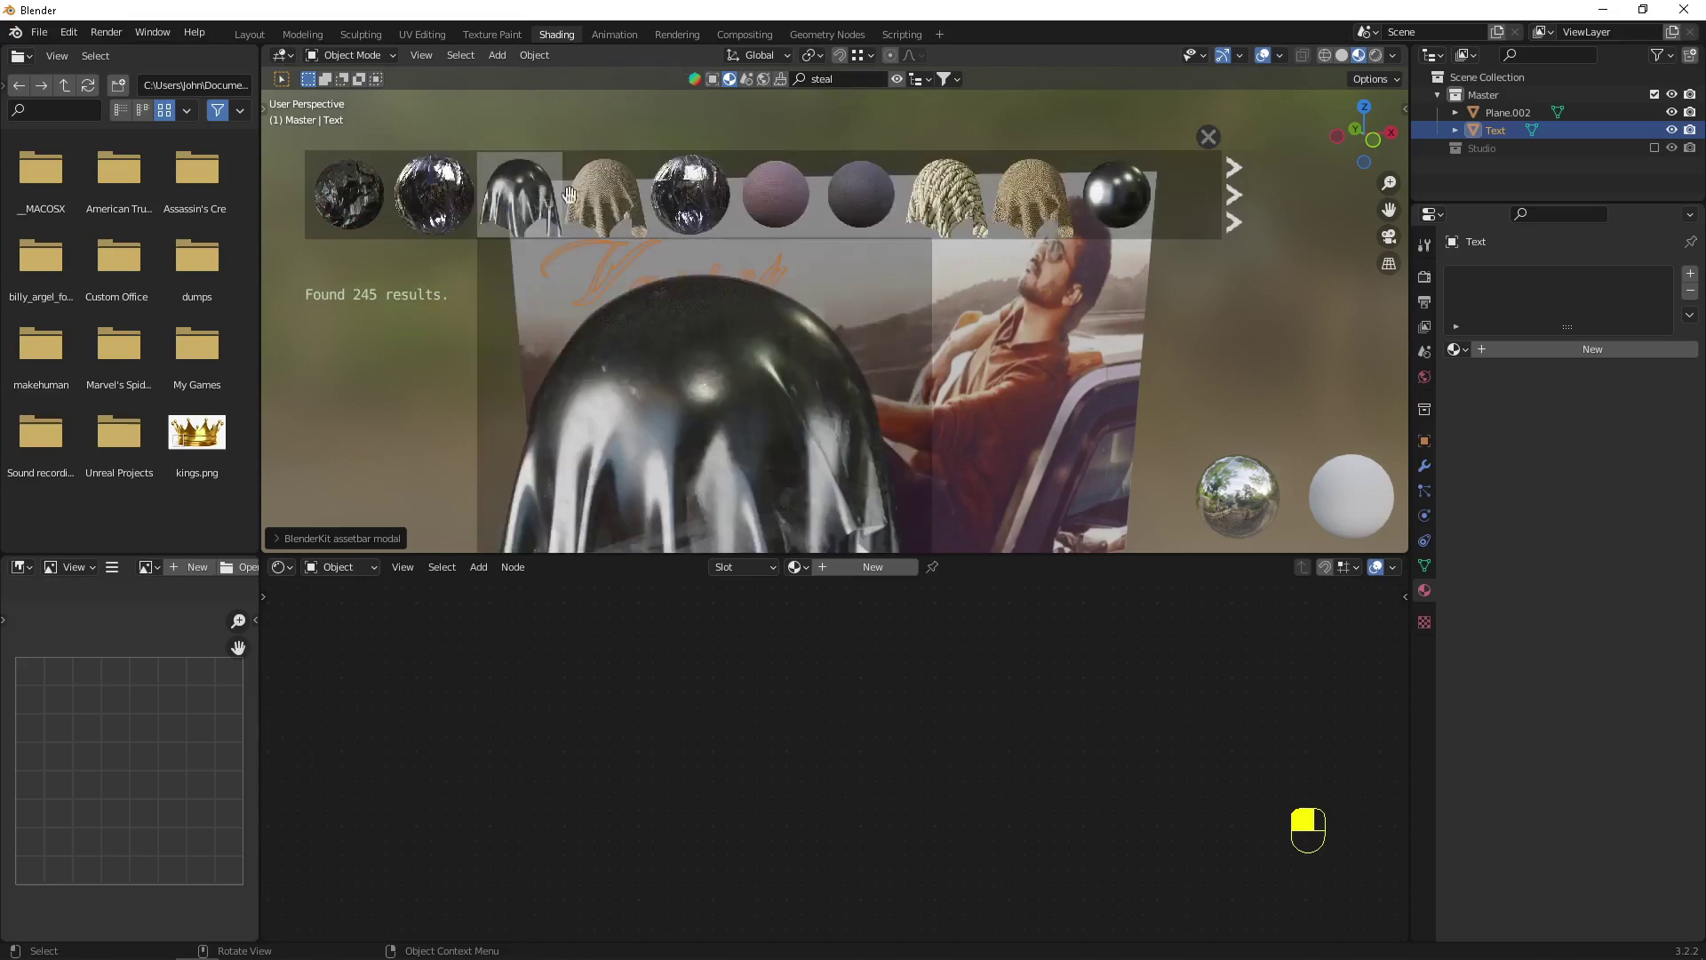
mouse_move(682, 204)
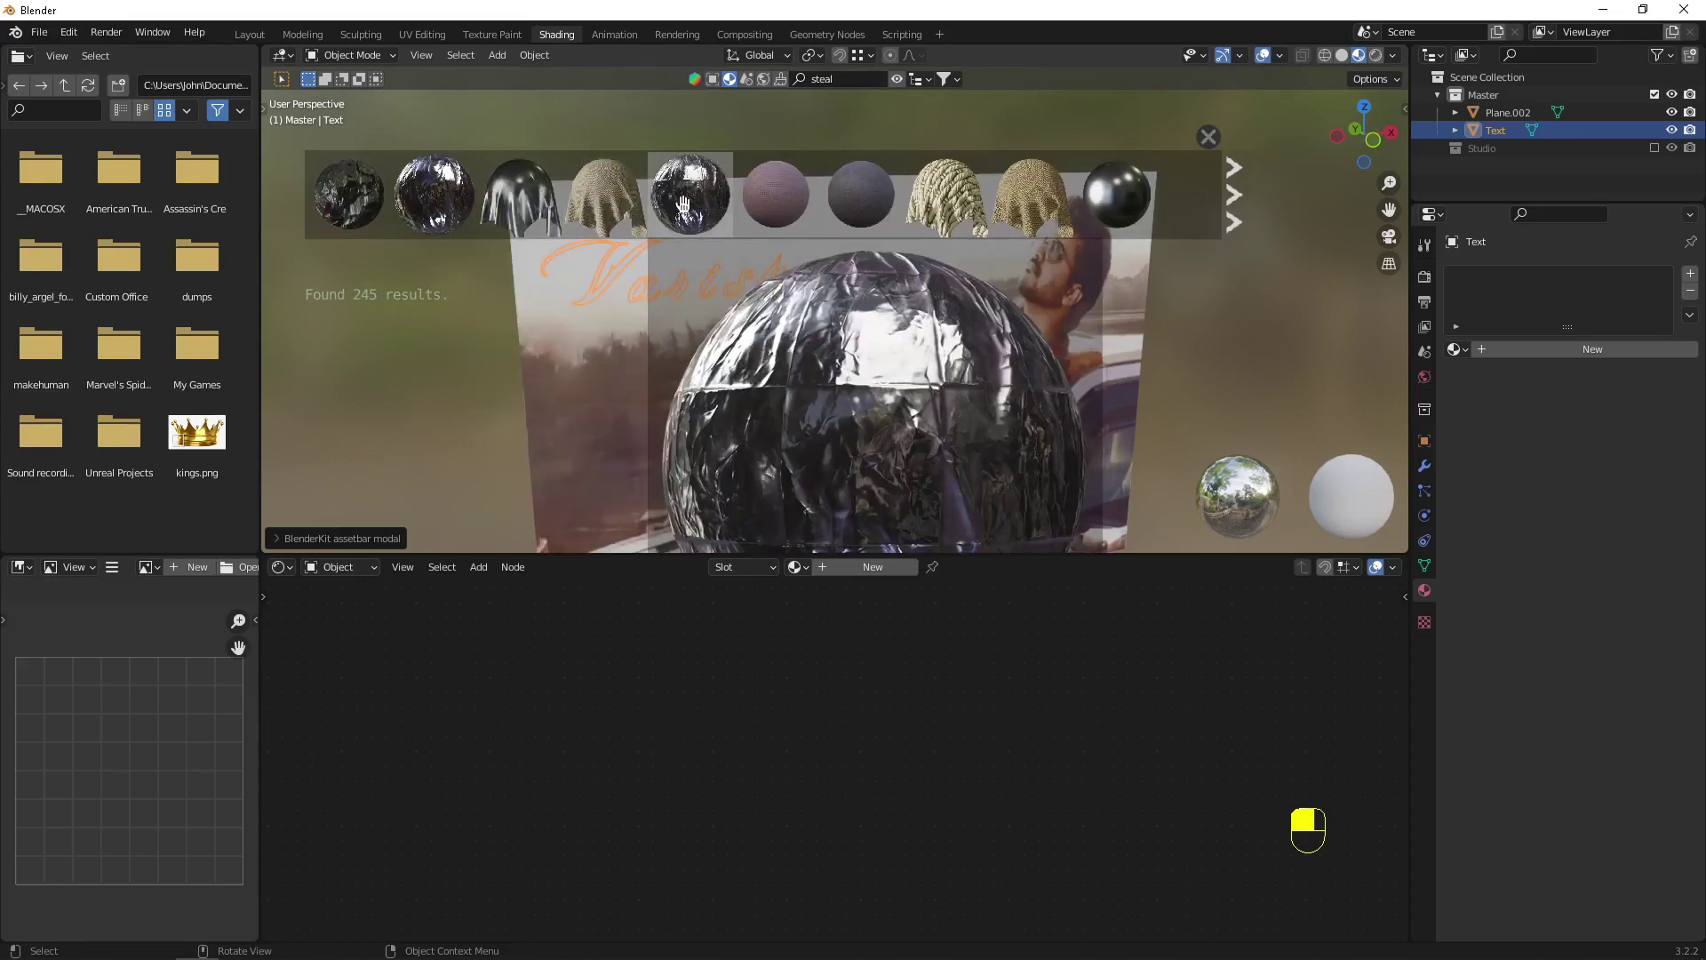
mouse_move(1127, 208)
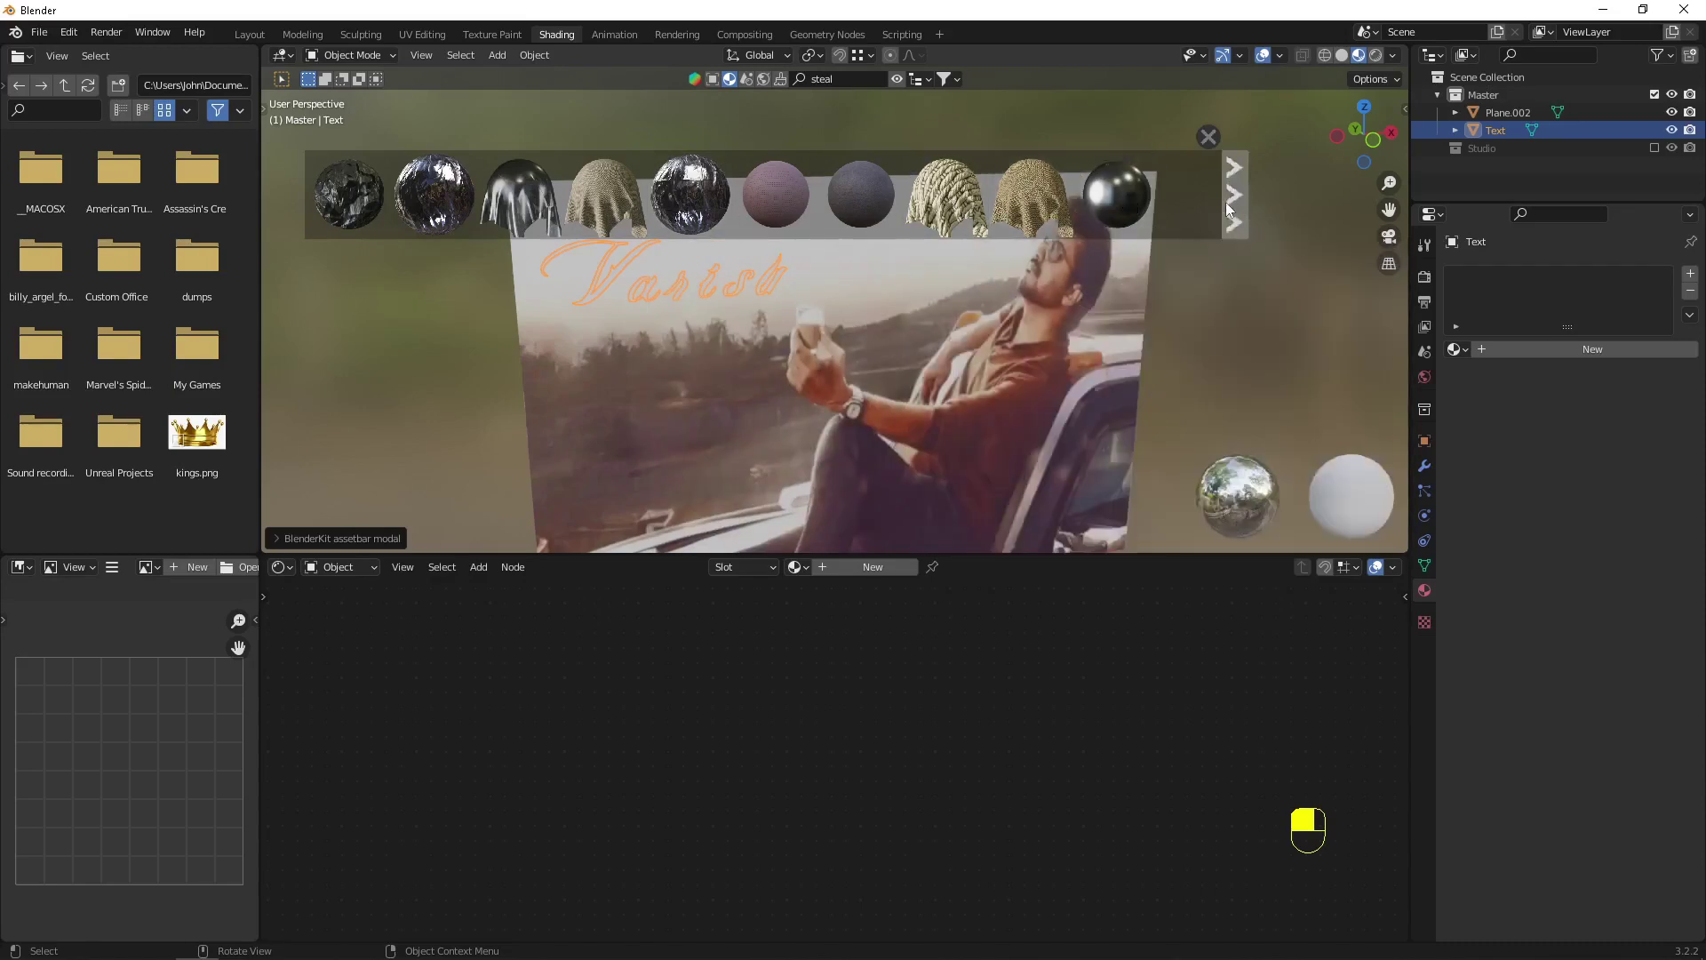
left_click(1226, 201)
mouse_move(715, 197)
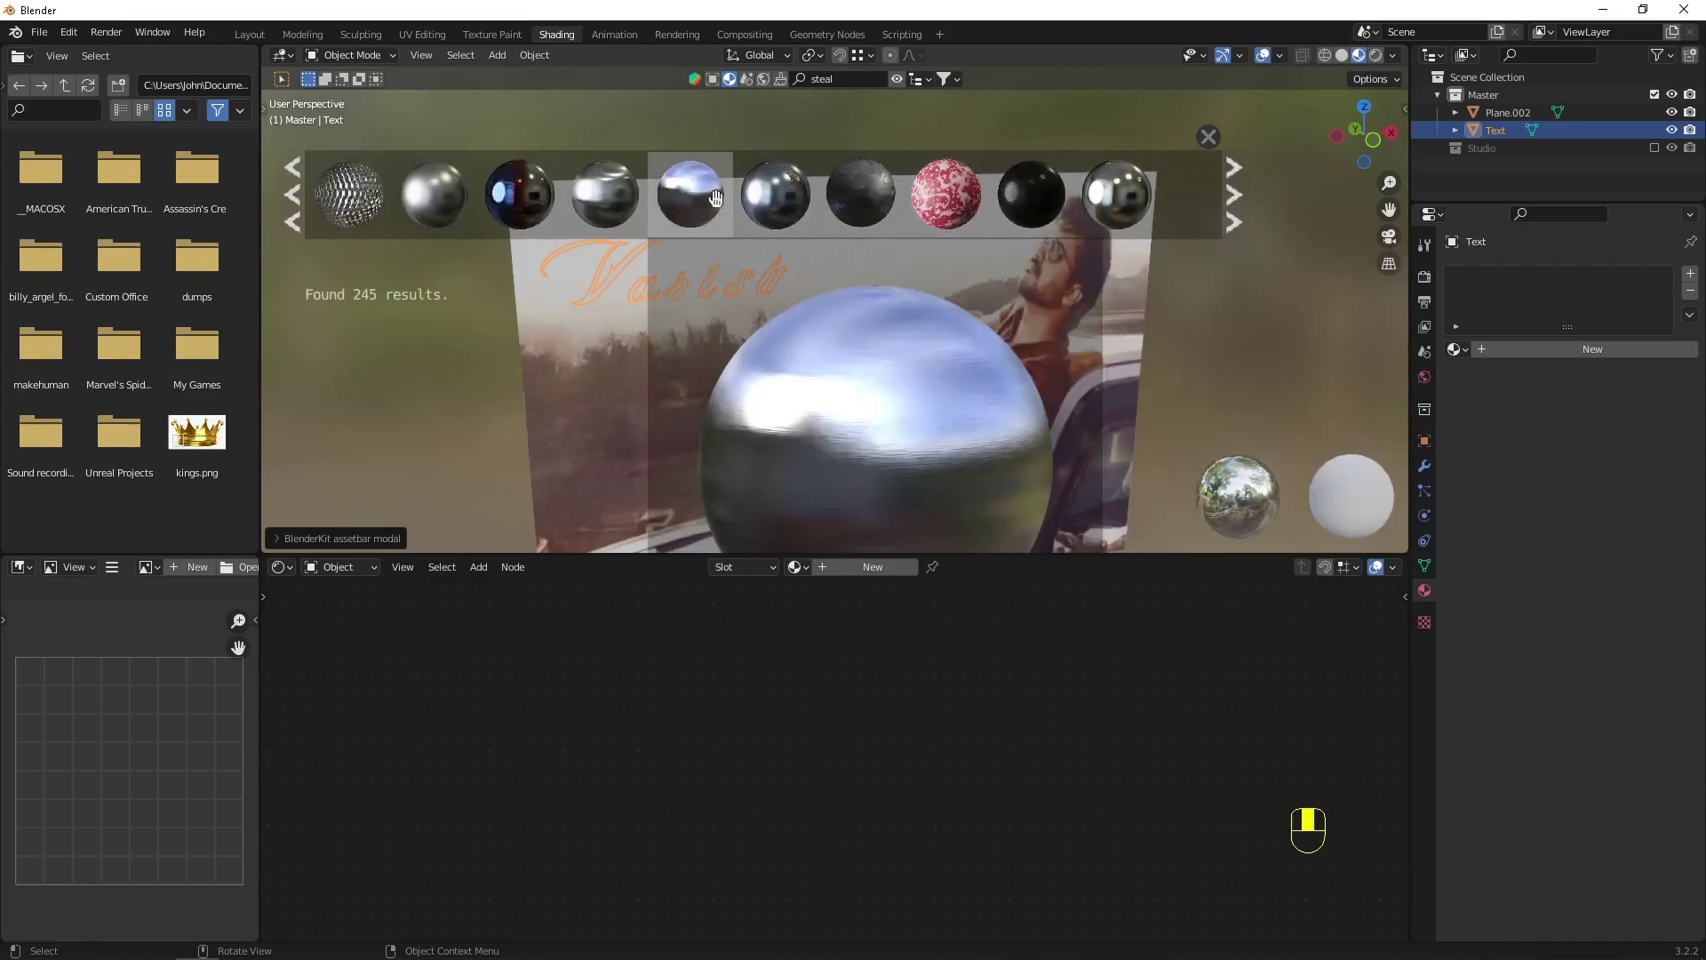
mouse_move(484, 194)
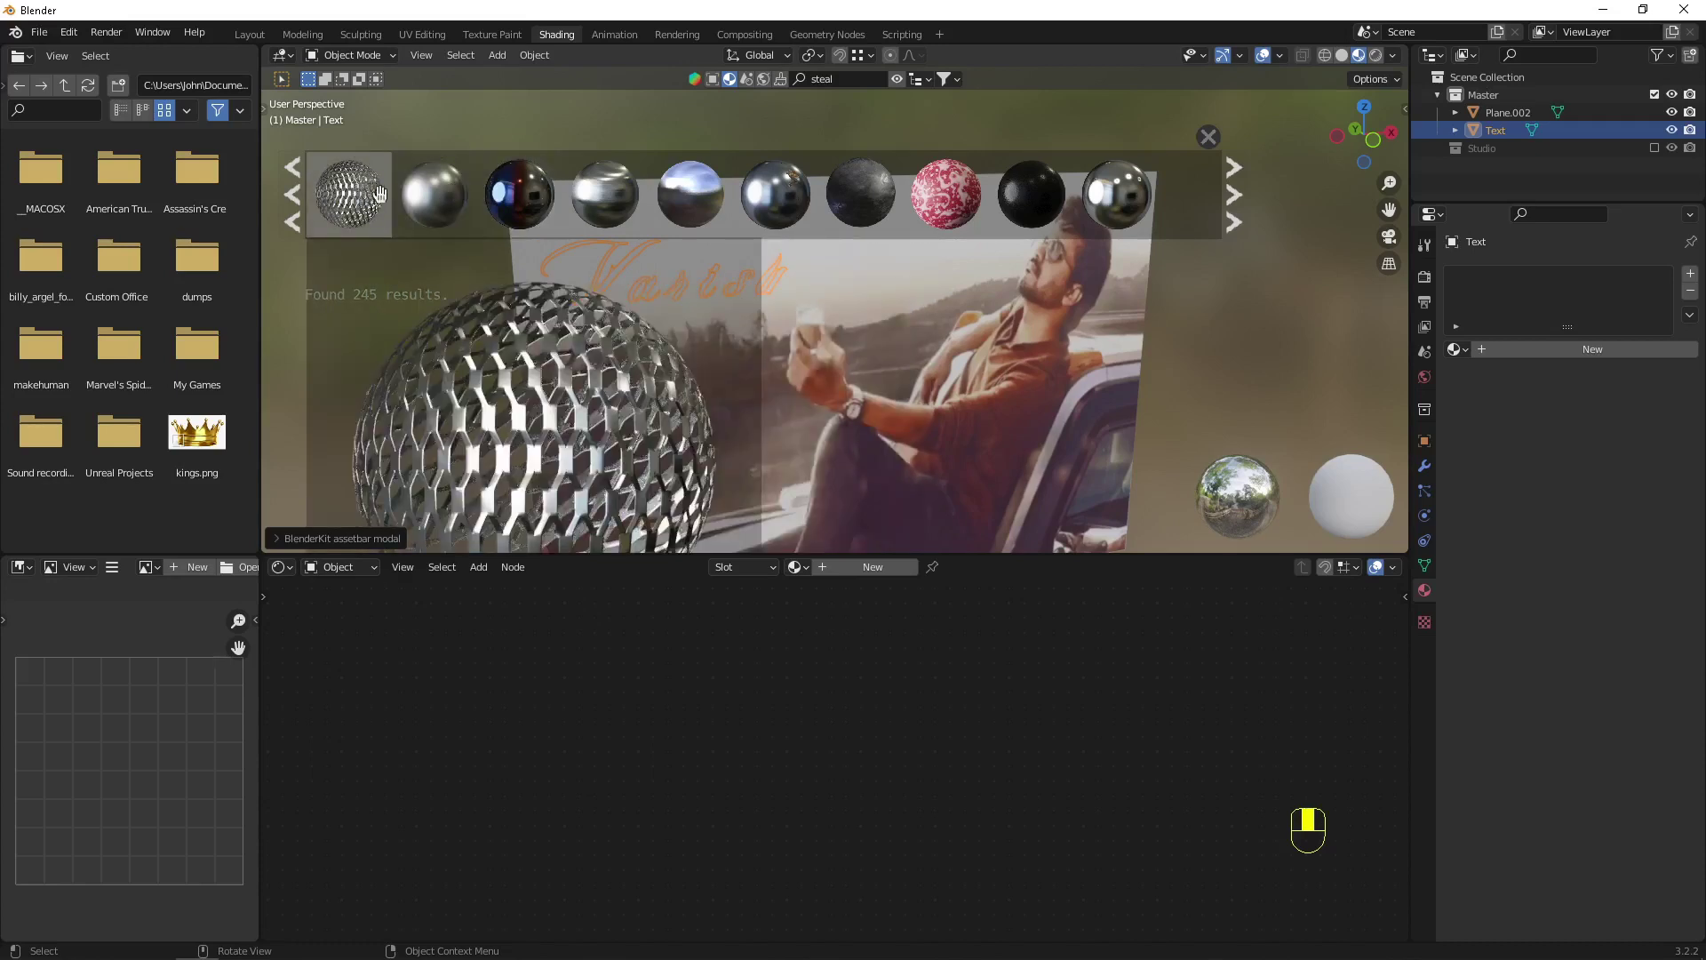
mouse_move(802, 185)
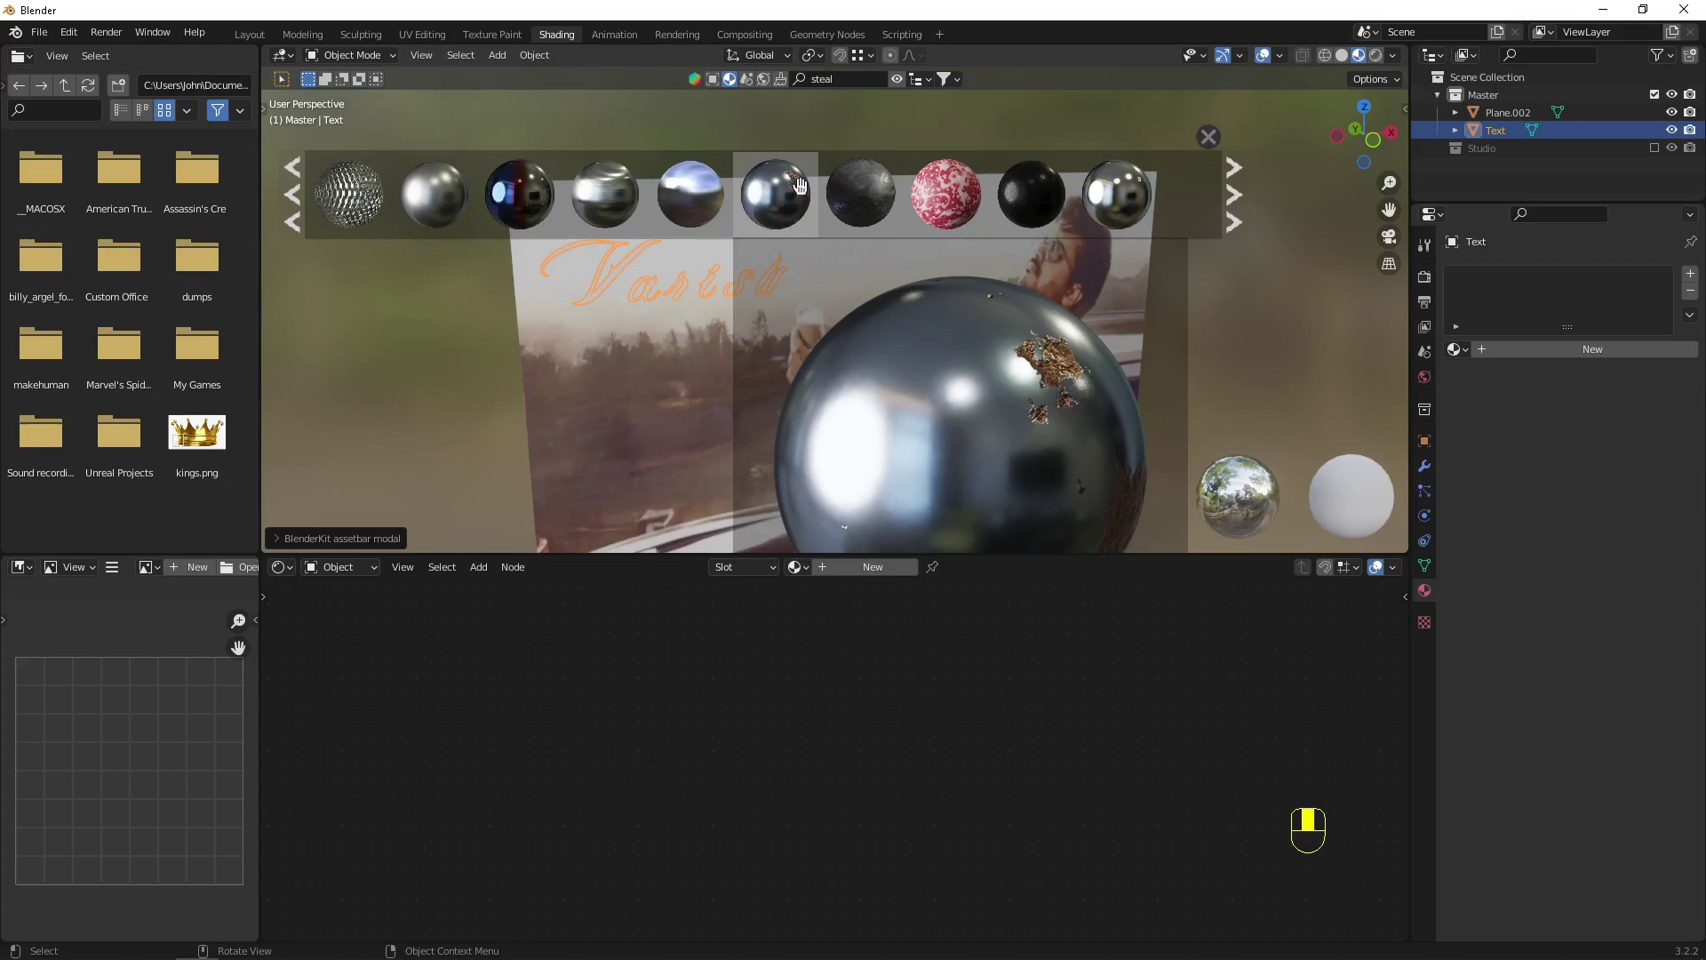
left_click(414, 212)
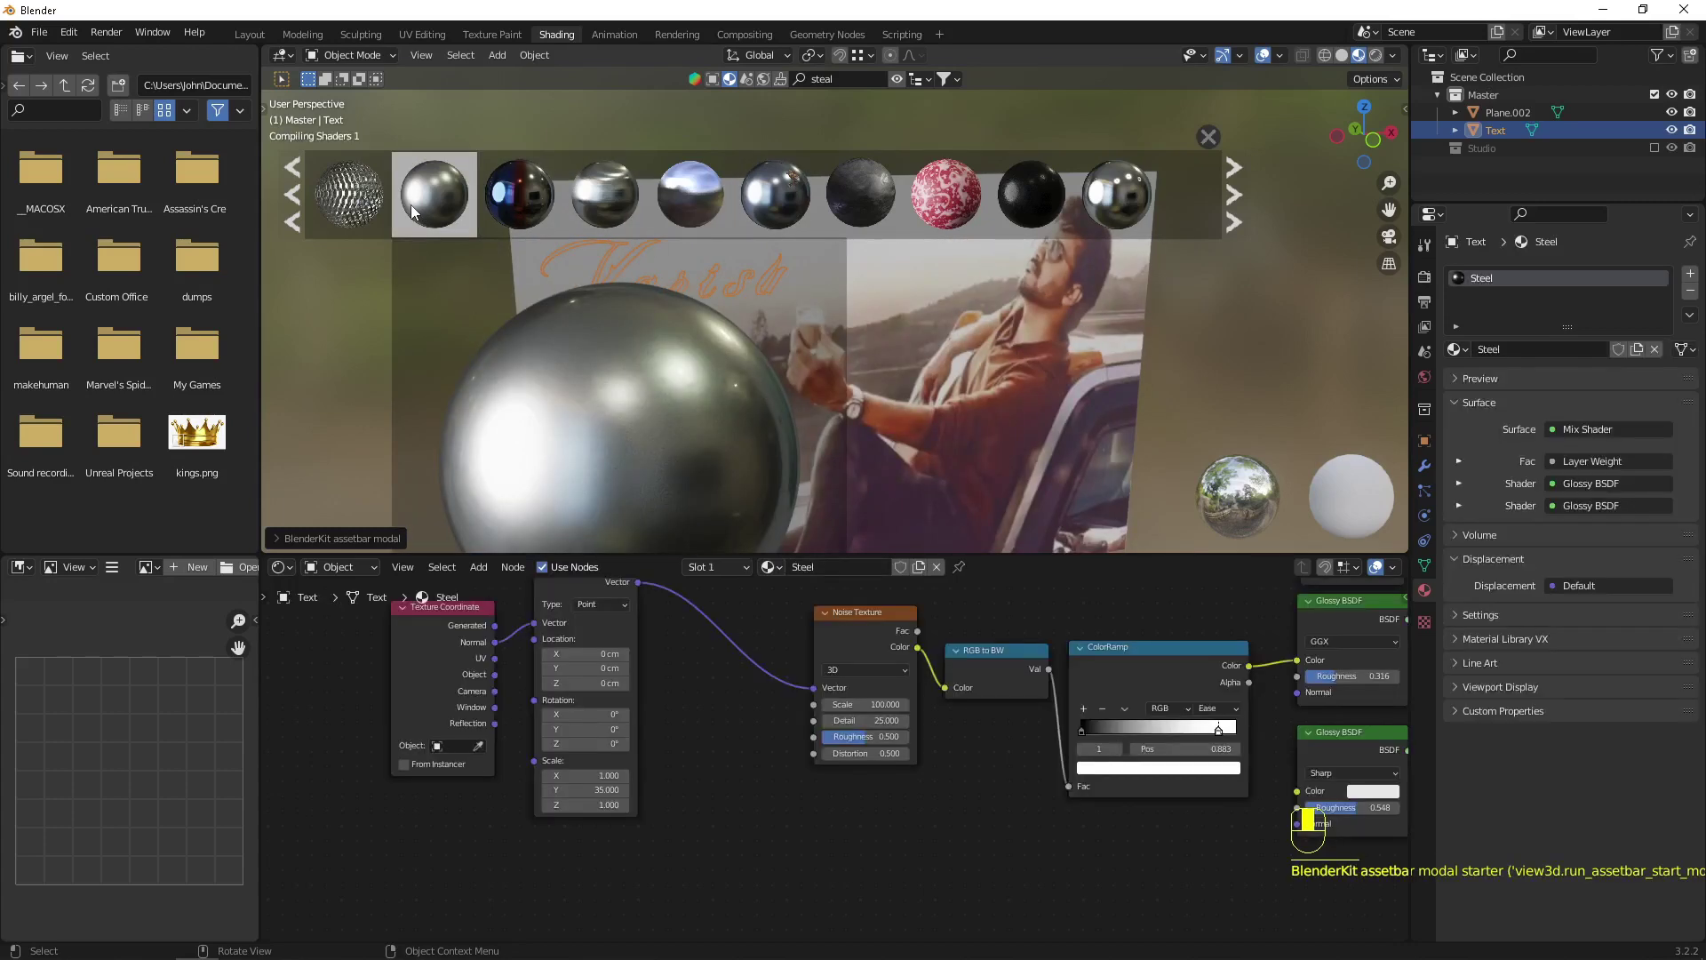
Step: Apply the BlenderKit Steel material again by placing it in the scene at the lettering, onto the backdrop plane
left_click_drag(422, 196, 540, 202)
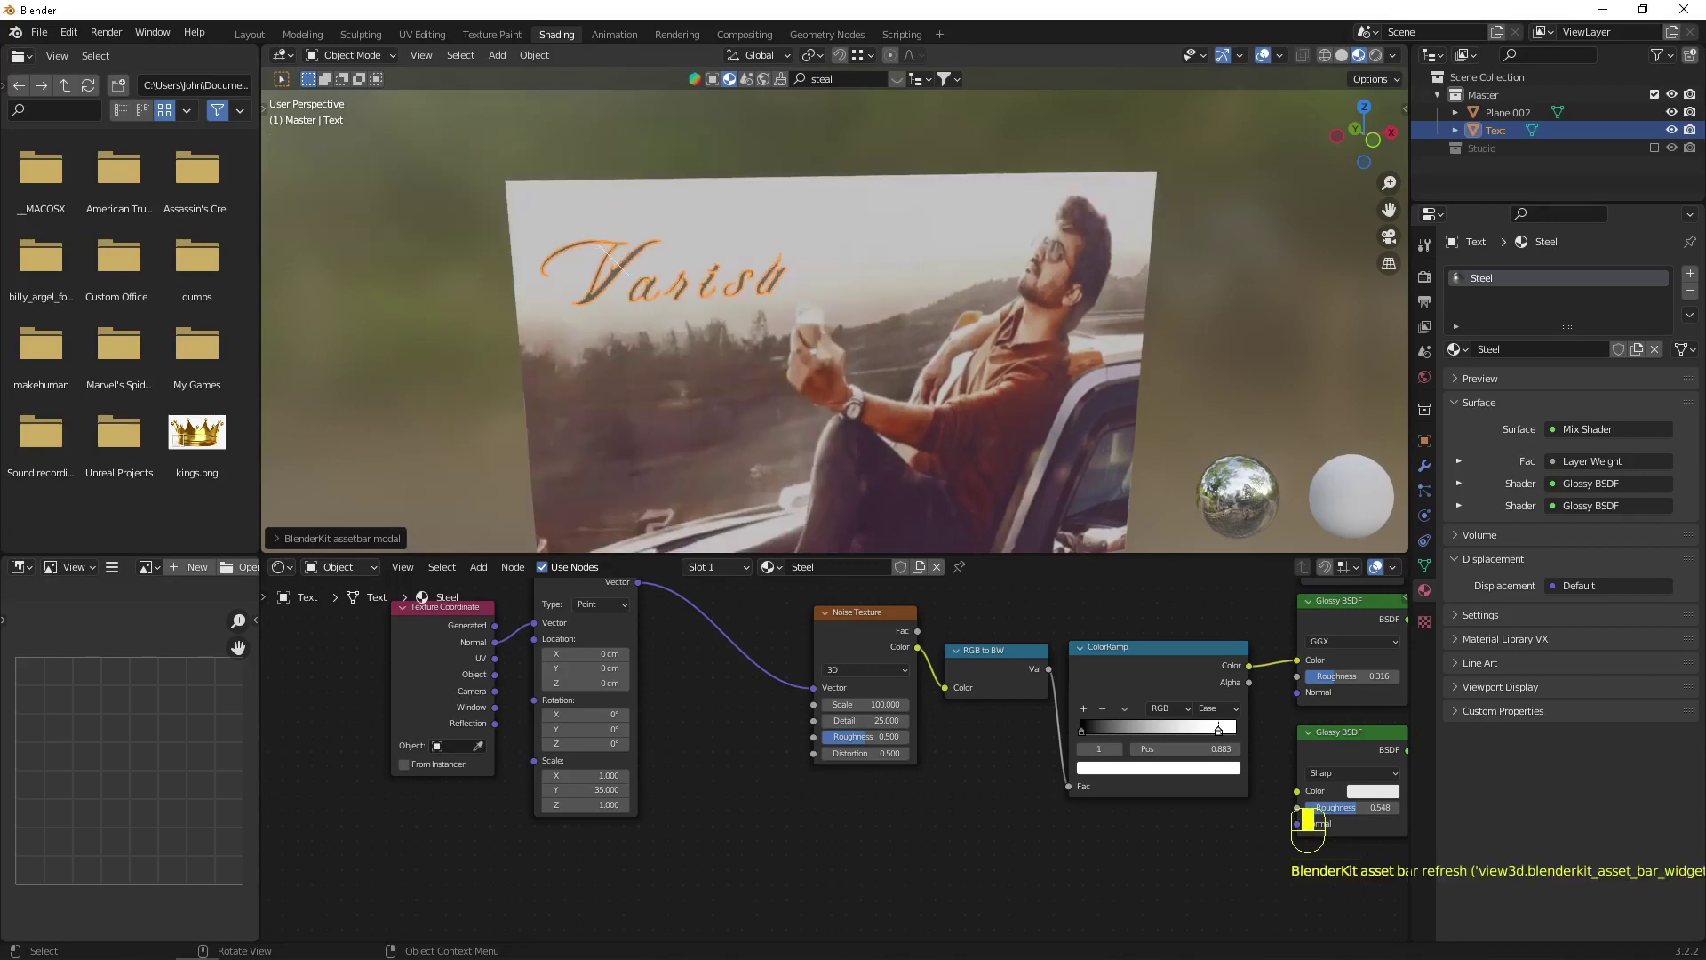
left_click_drag(613, 249, 614, 251)
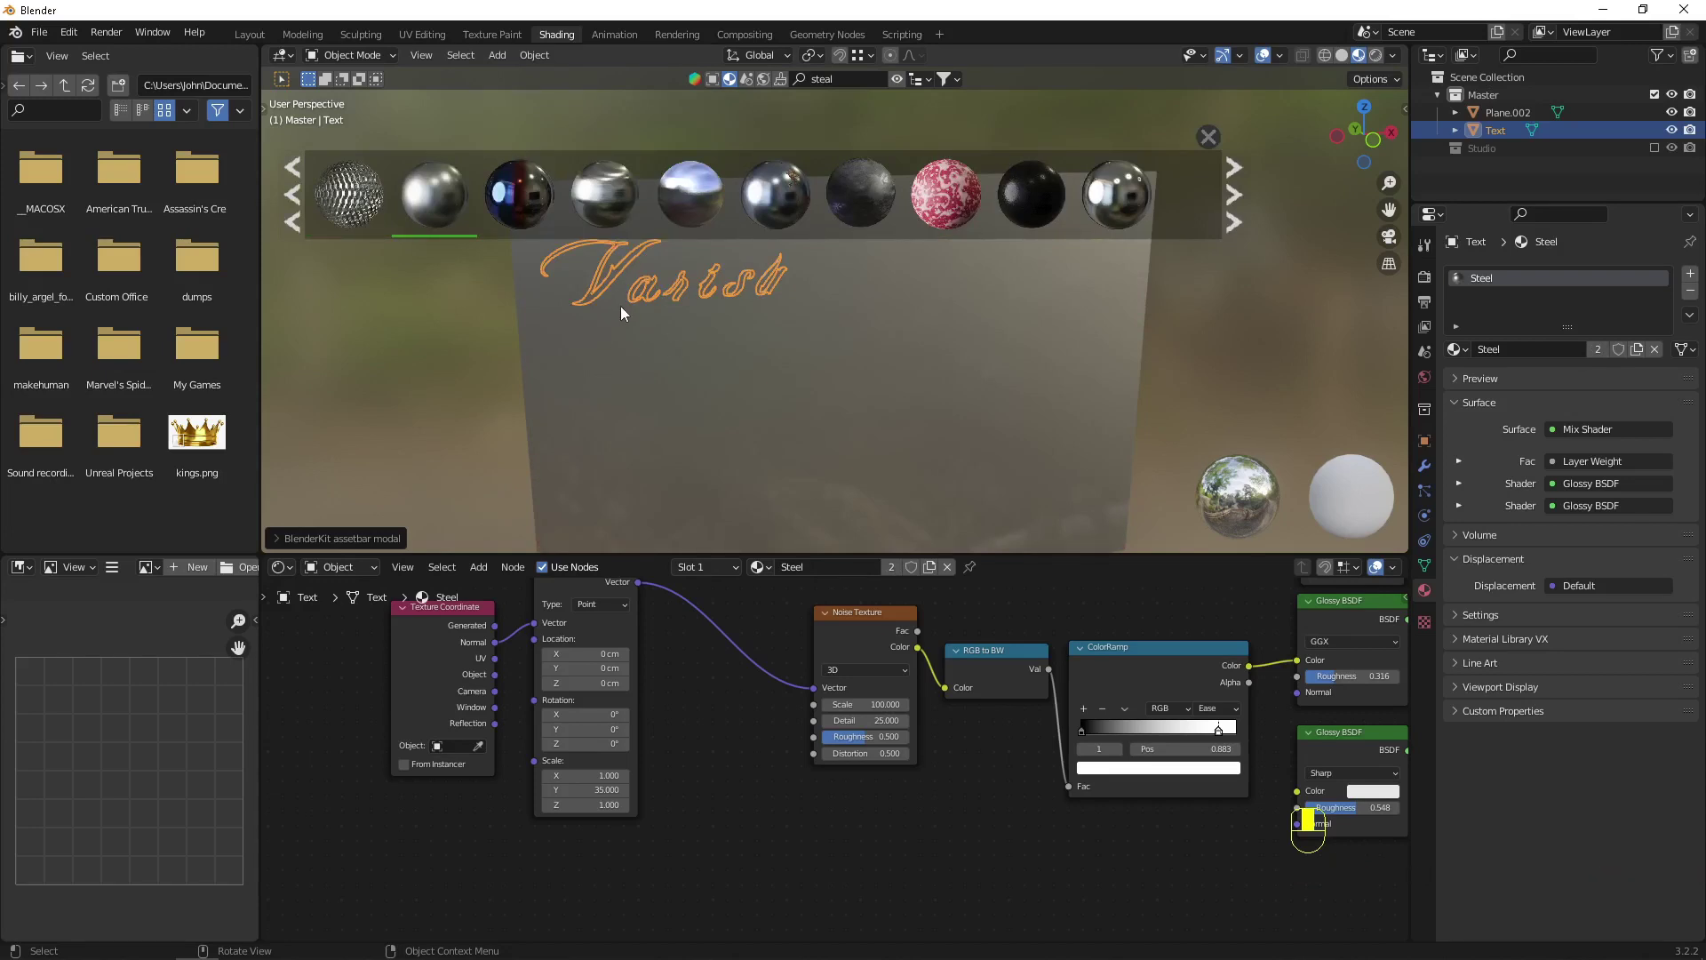
scroll(622, 306, "up", 1)
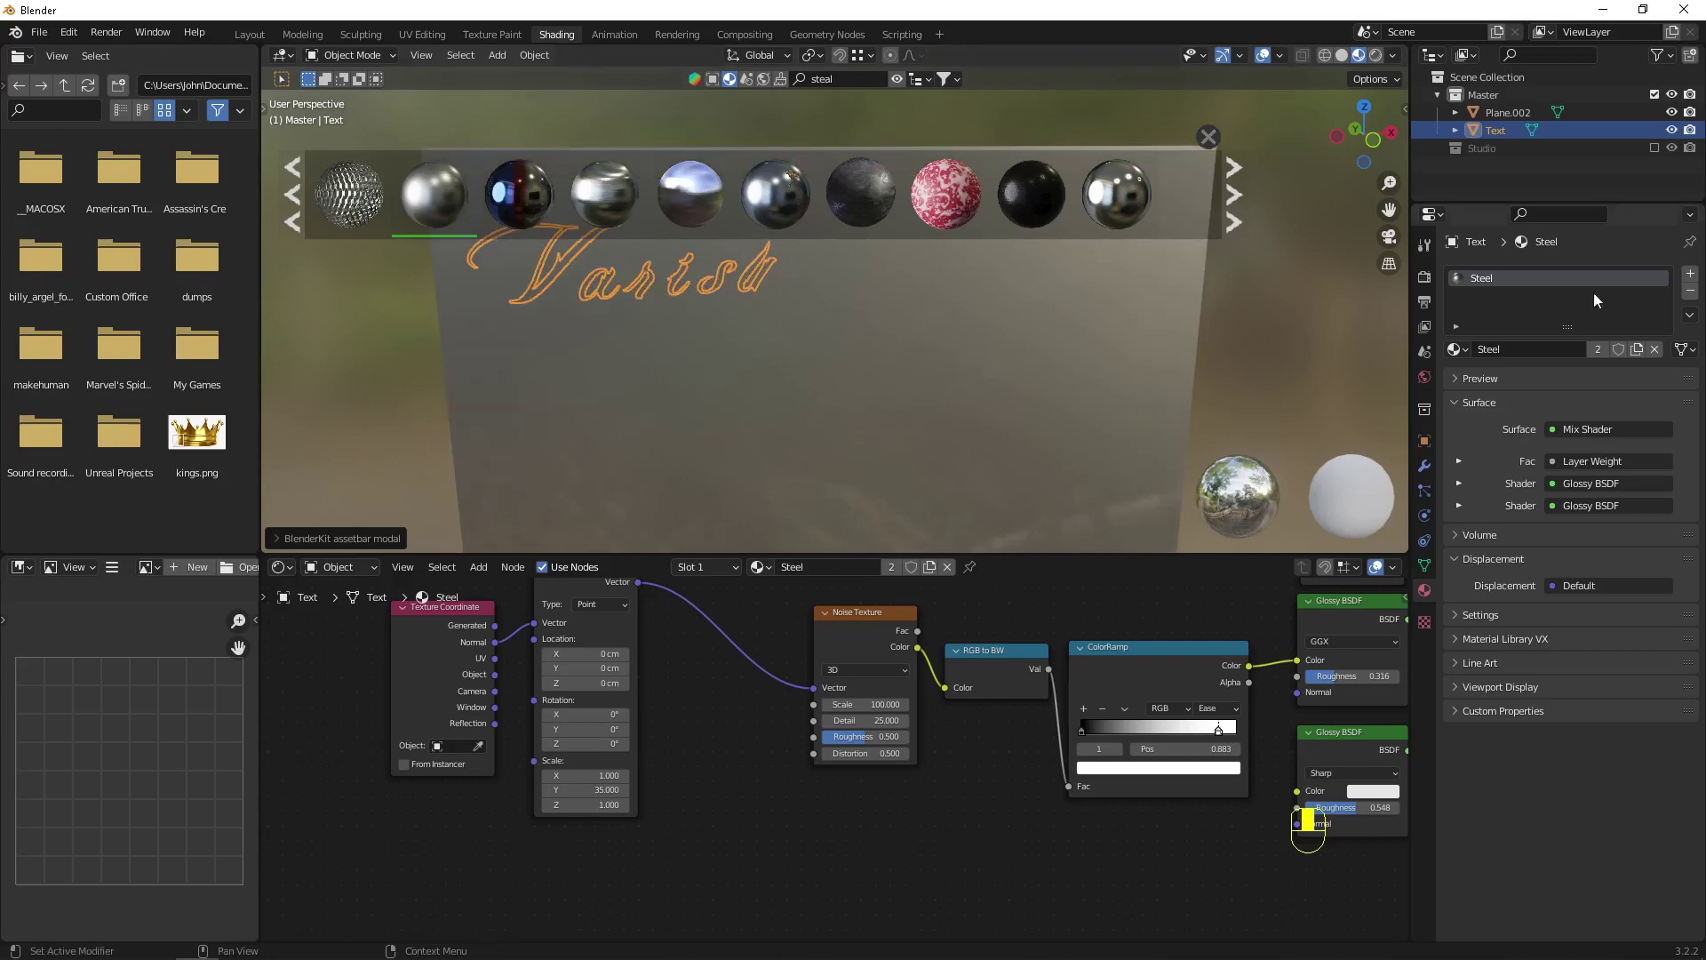
Step: Assign the existing image-textured Material to the lettering in place of Steel and close the BlenderKit asset bar
left_click(1456, 350)
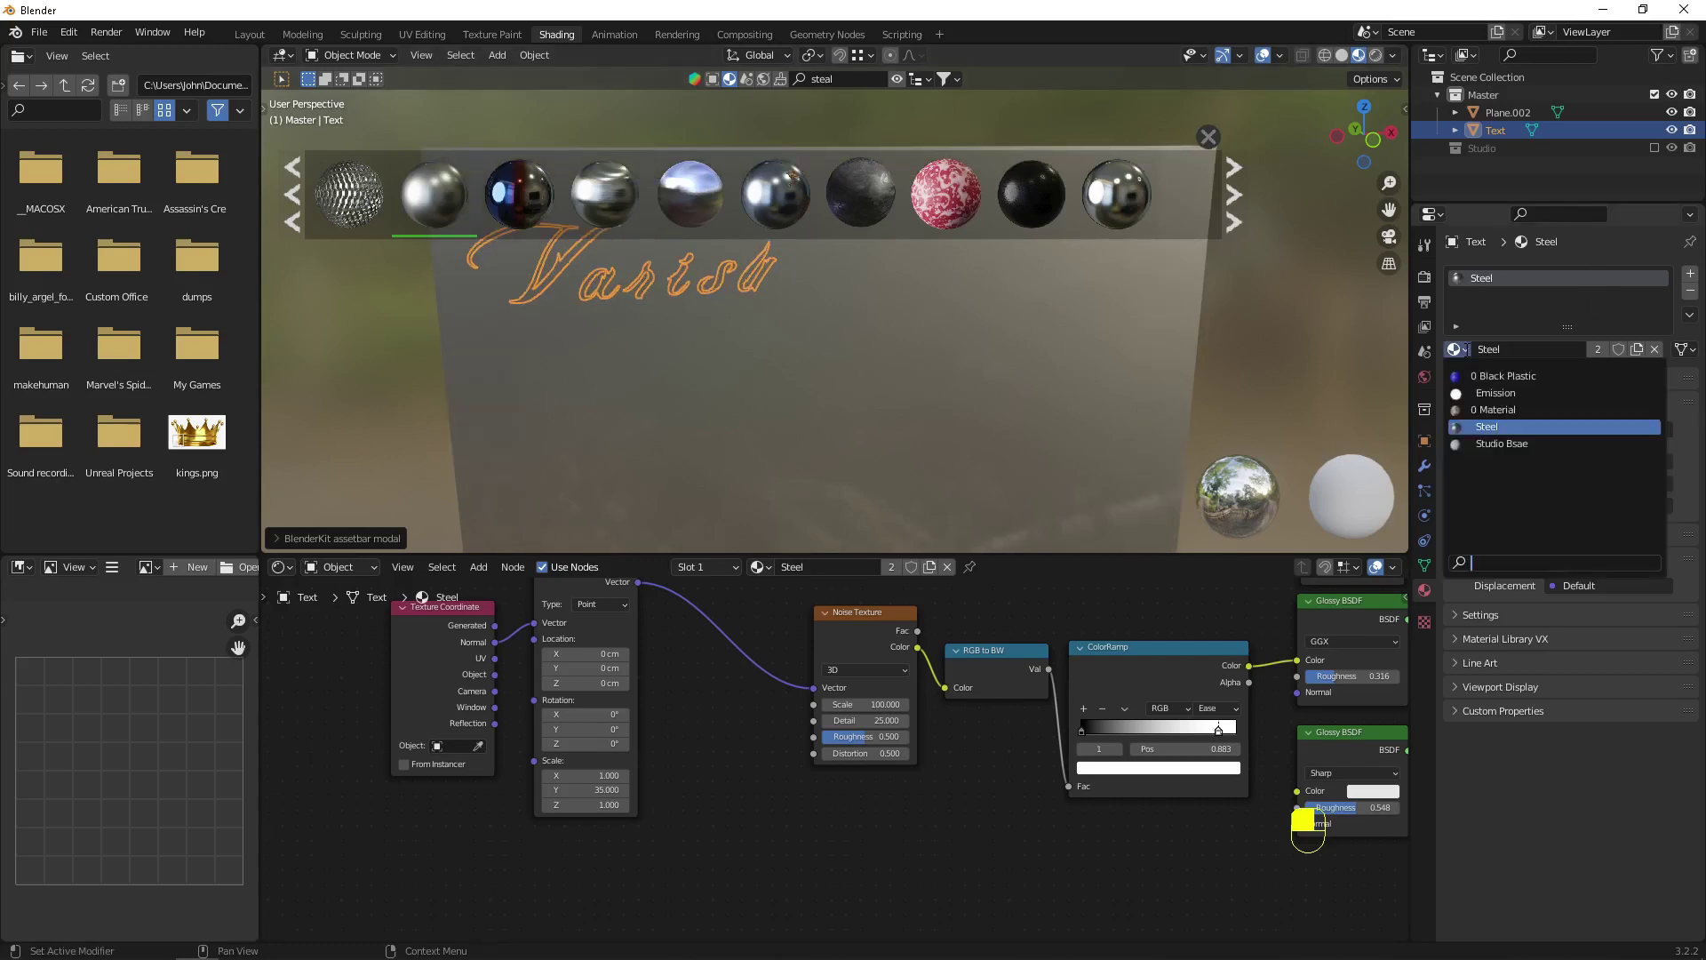
left_click(1513, 411)
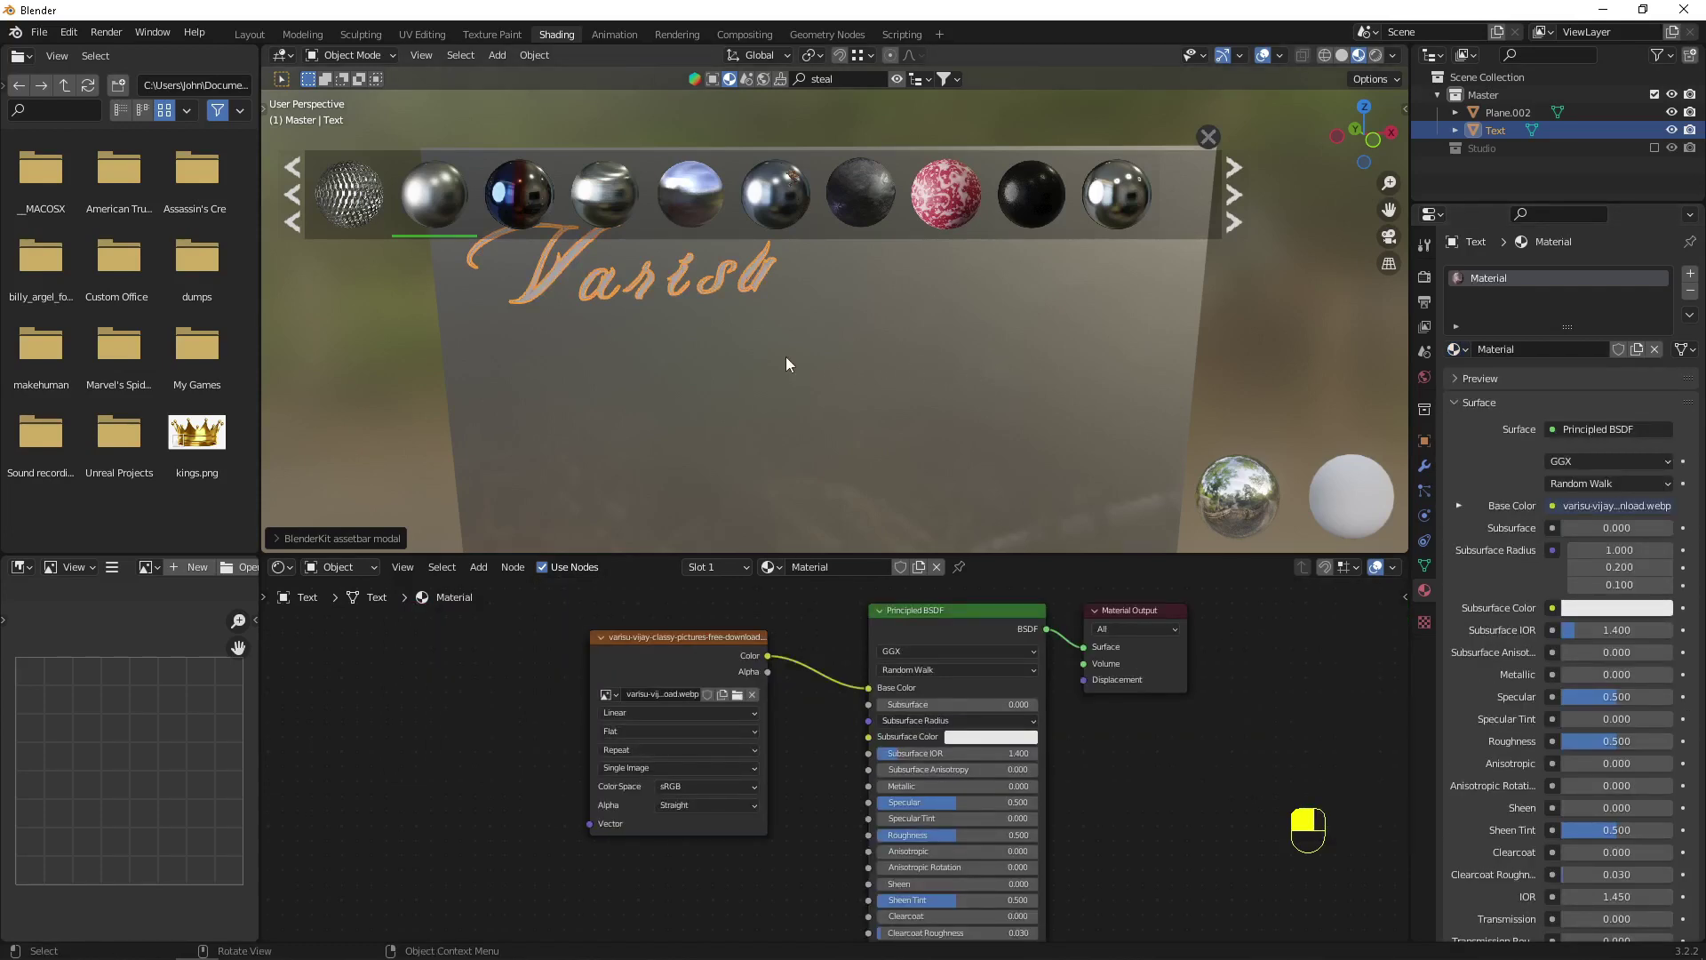
left_click(1208, 136)
Step: Select the backdrop plane and assign the image-textured Material to it in place of Steel
middle_click_drag(951, 278, 803, 336)
scroll(803, 336, "up", 4)
scroll(802, 332, "down", 3)
left_click(825, 300)
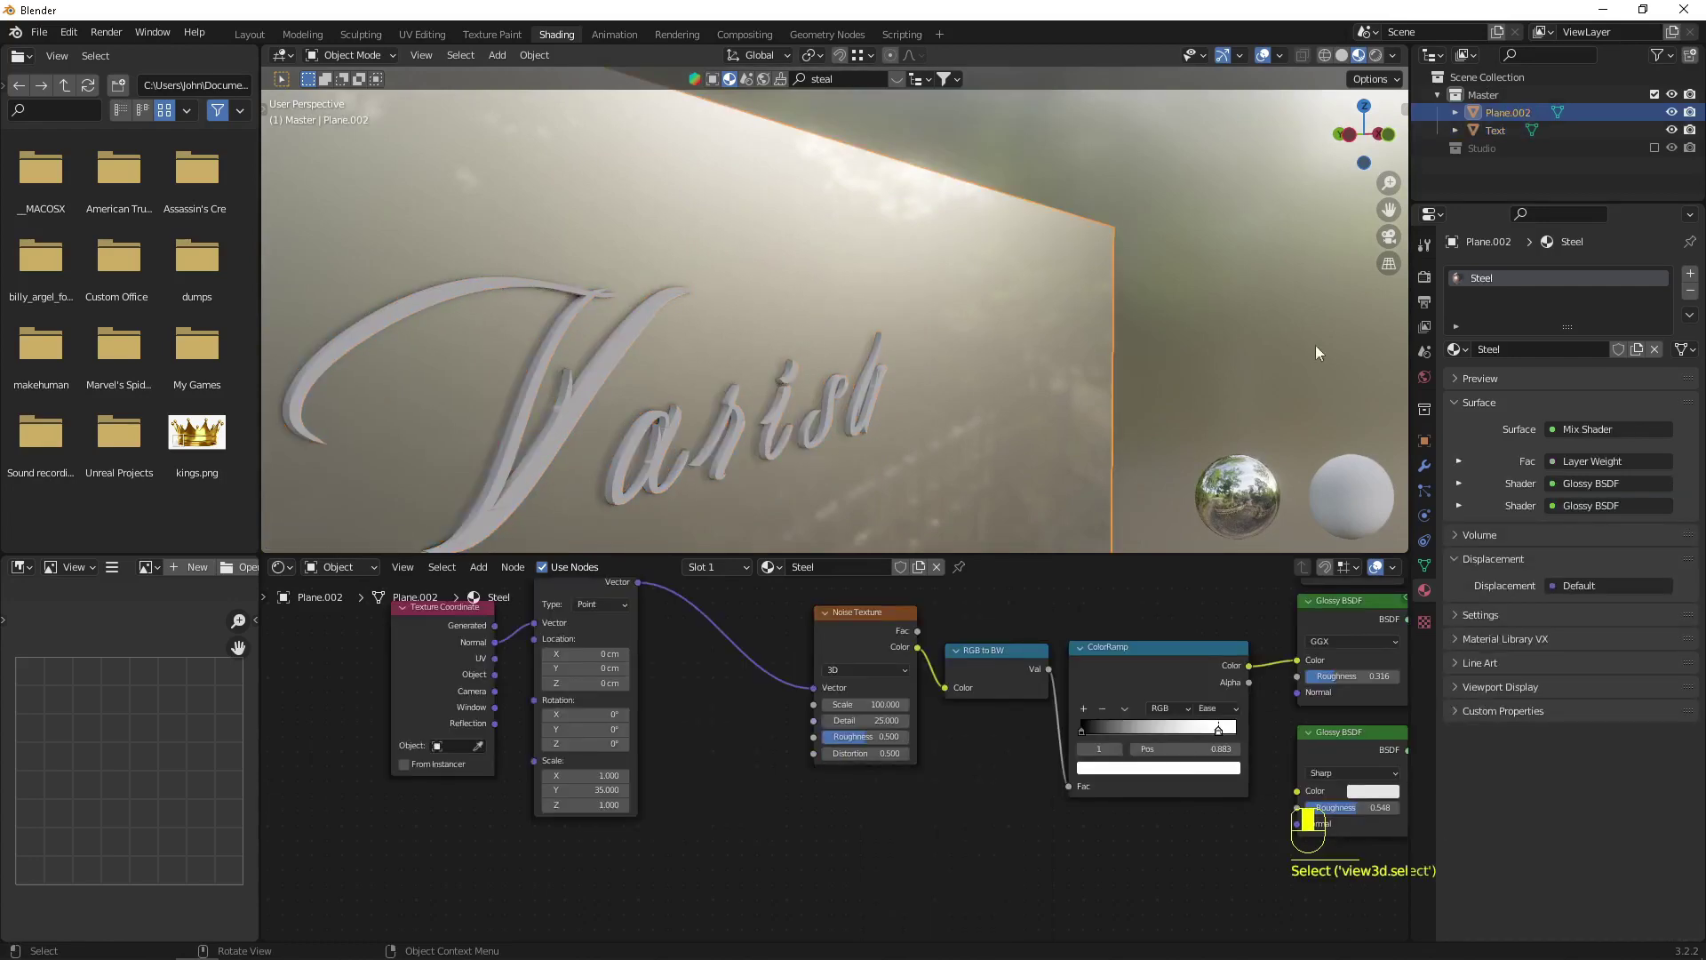
left_click(1454, 349)
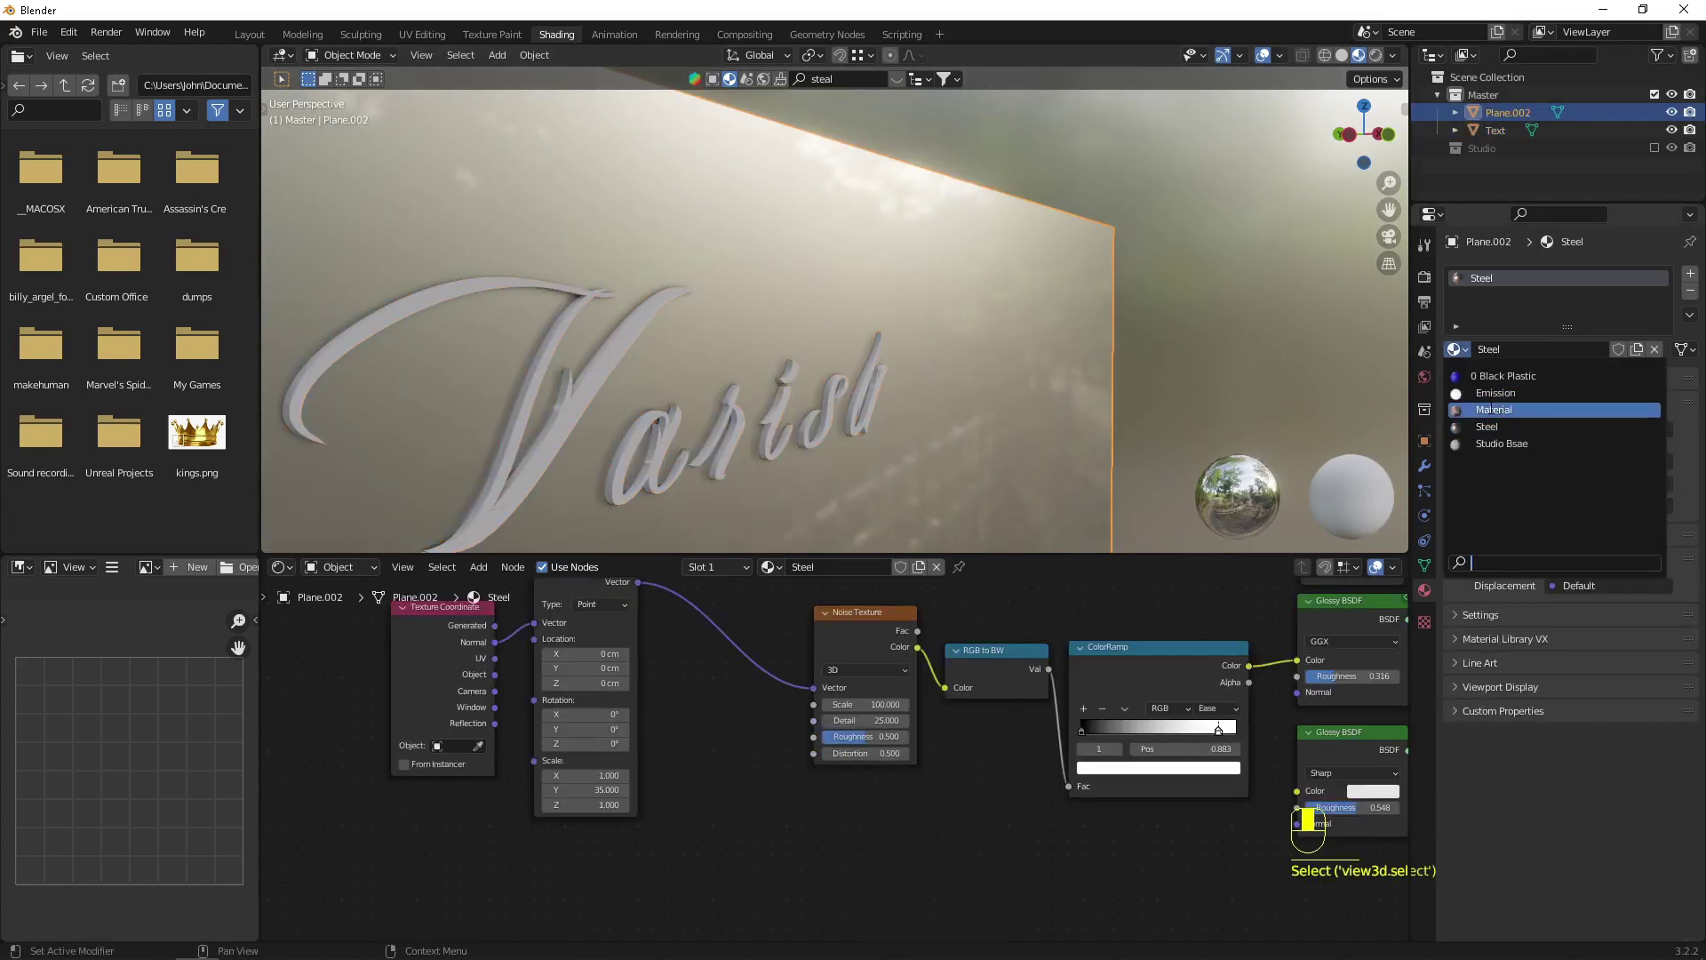
left_click(1492, 409)
Step: Set the extension mode of the backdrop's Image Texture node to Extend
scroll(807, 341, "down", 3)
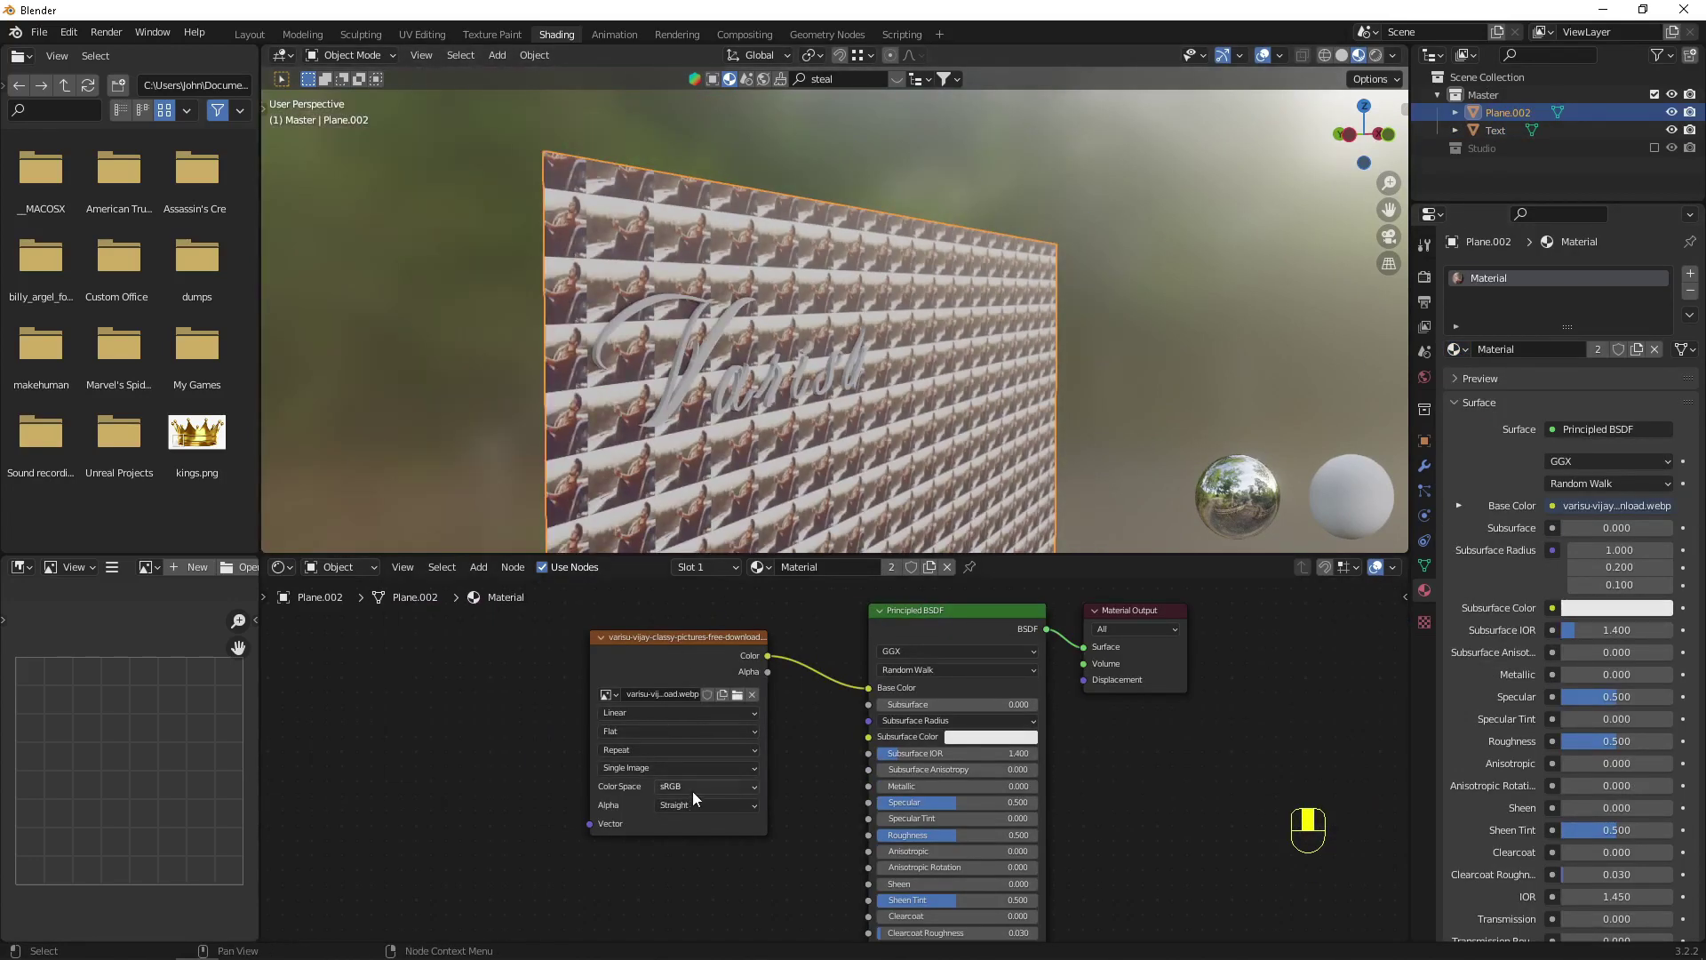
left_click(647, 750)
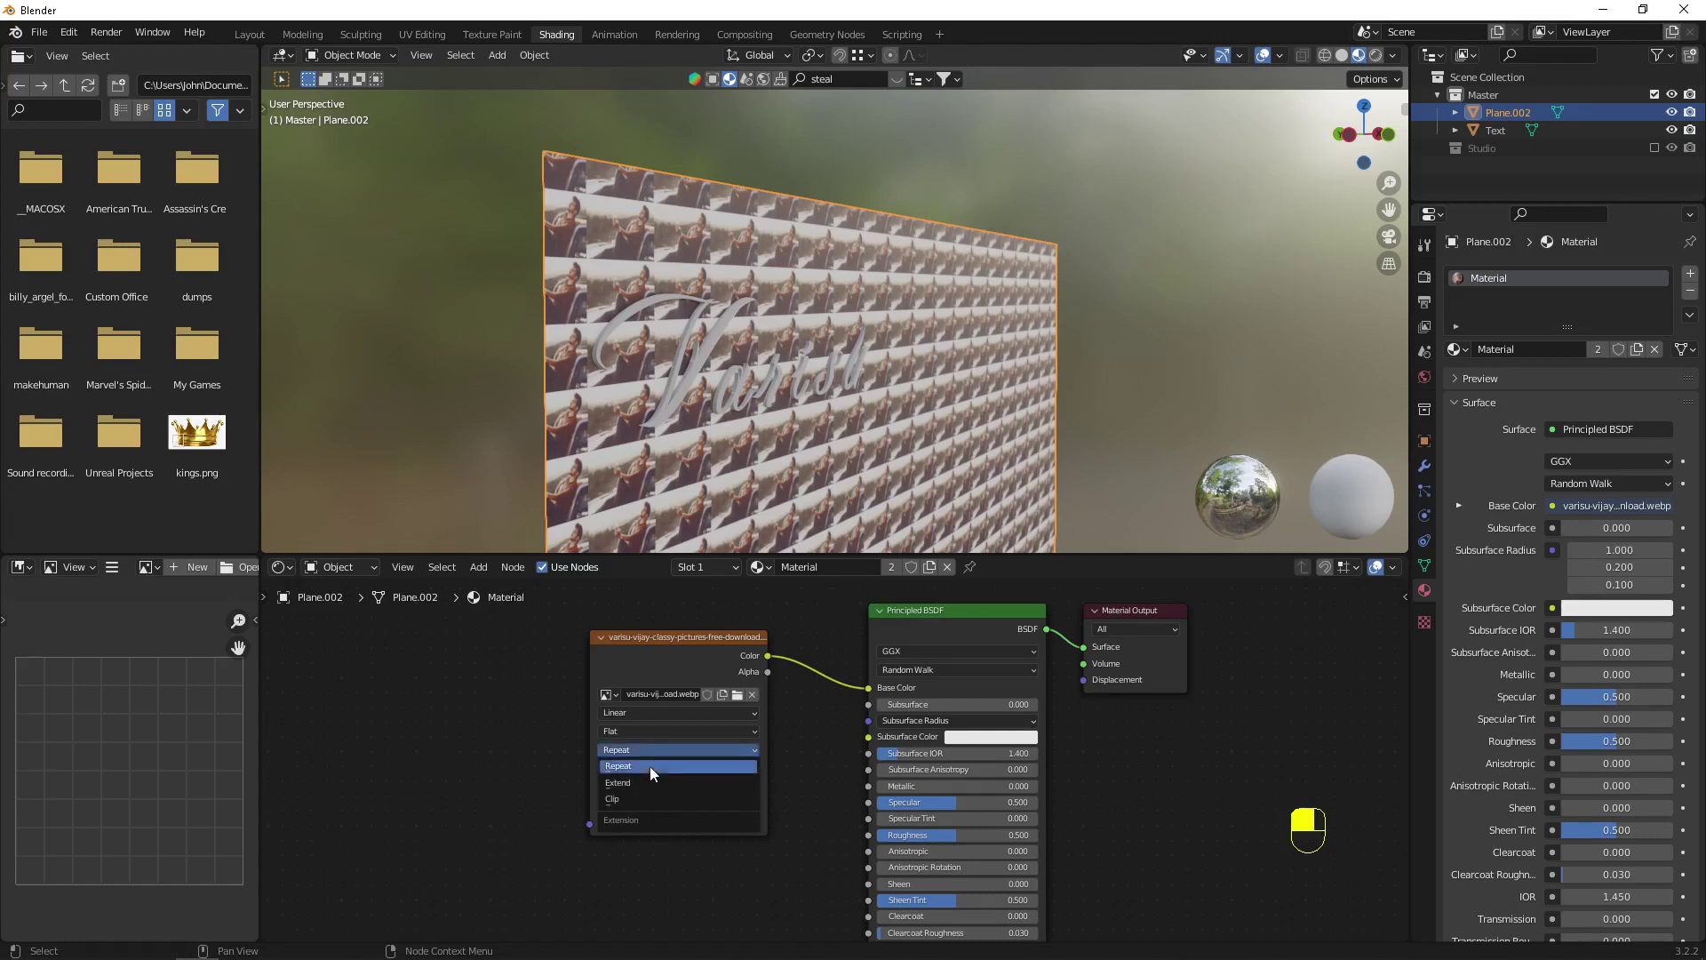
left_click(654, 783)
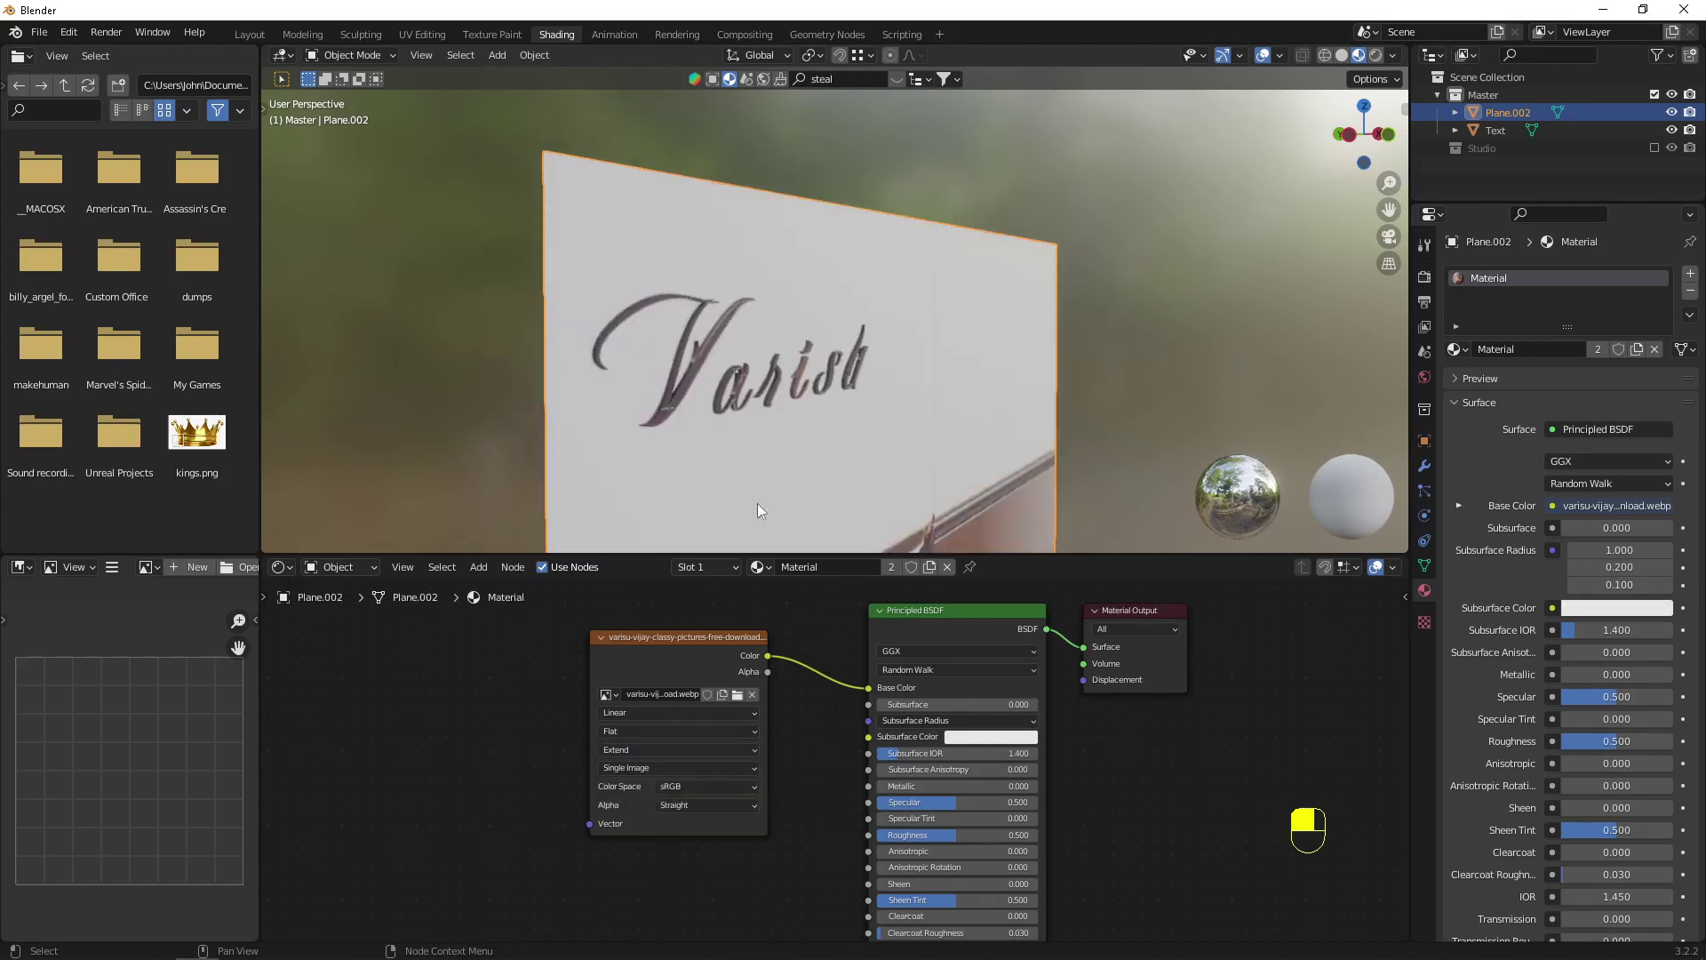
Step: Unwrap the backdrop plane's UVs in Edit Mode and return to Object Mode
middle_click_drag(754, 507, 898, 253)
scroll(896, 252, "down", 5)
key("Tab")
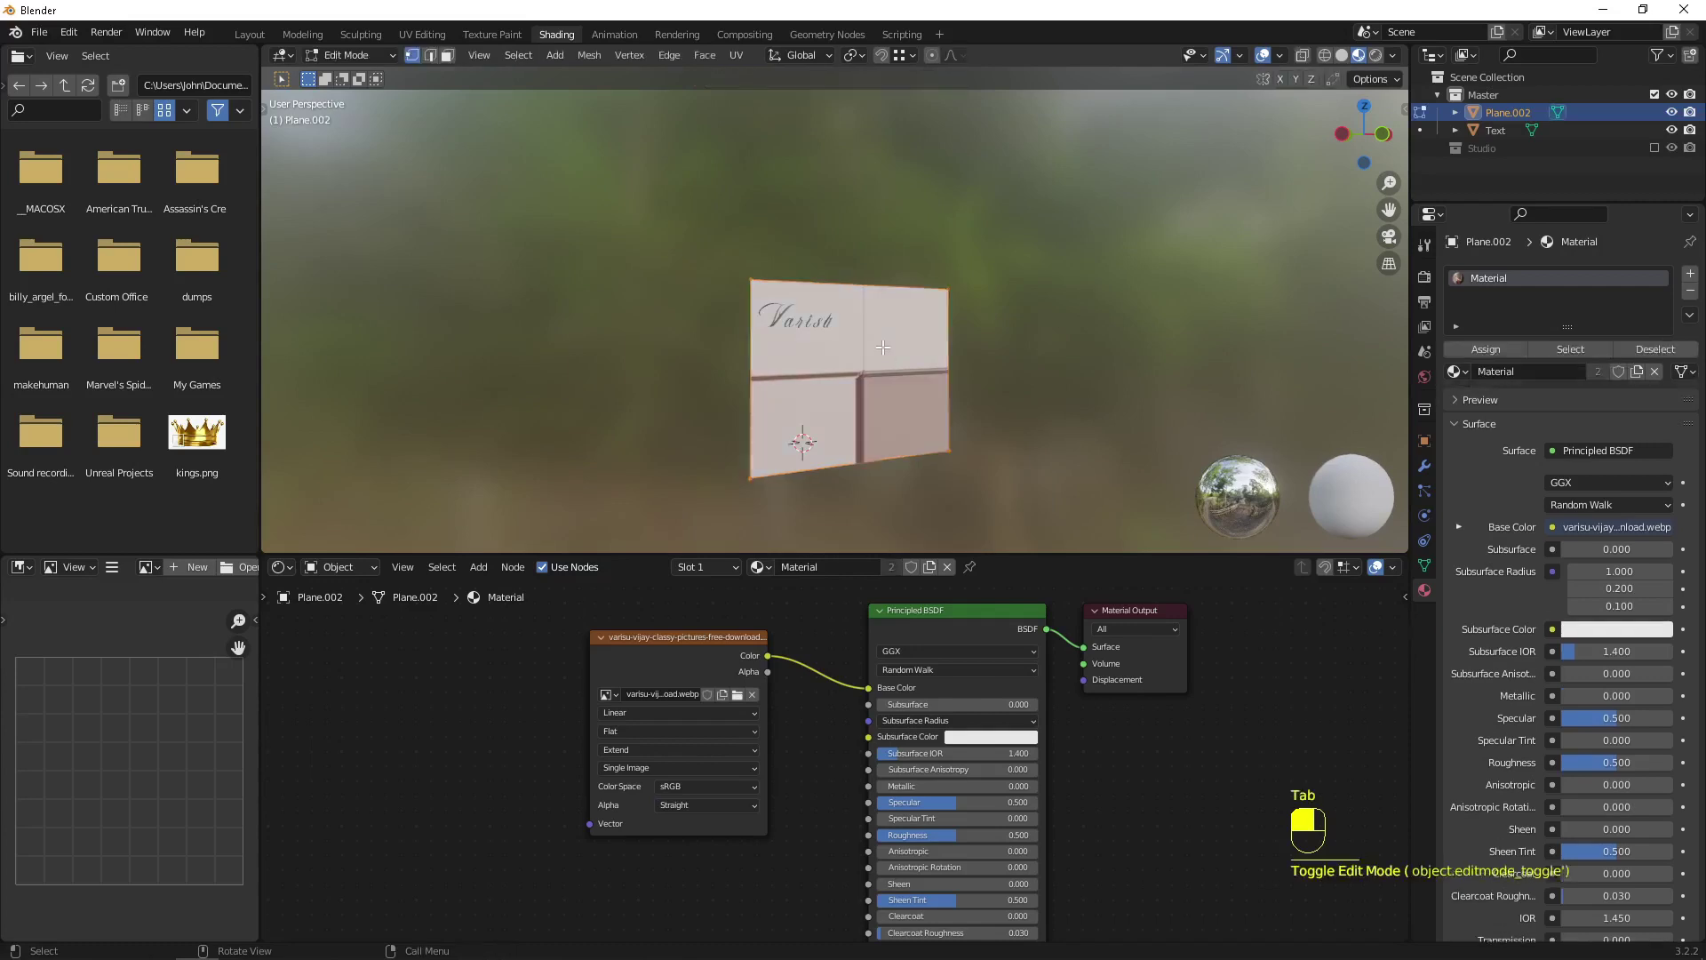
key("u")
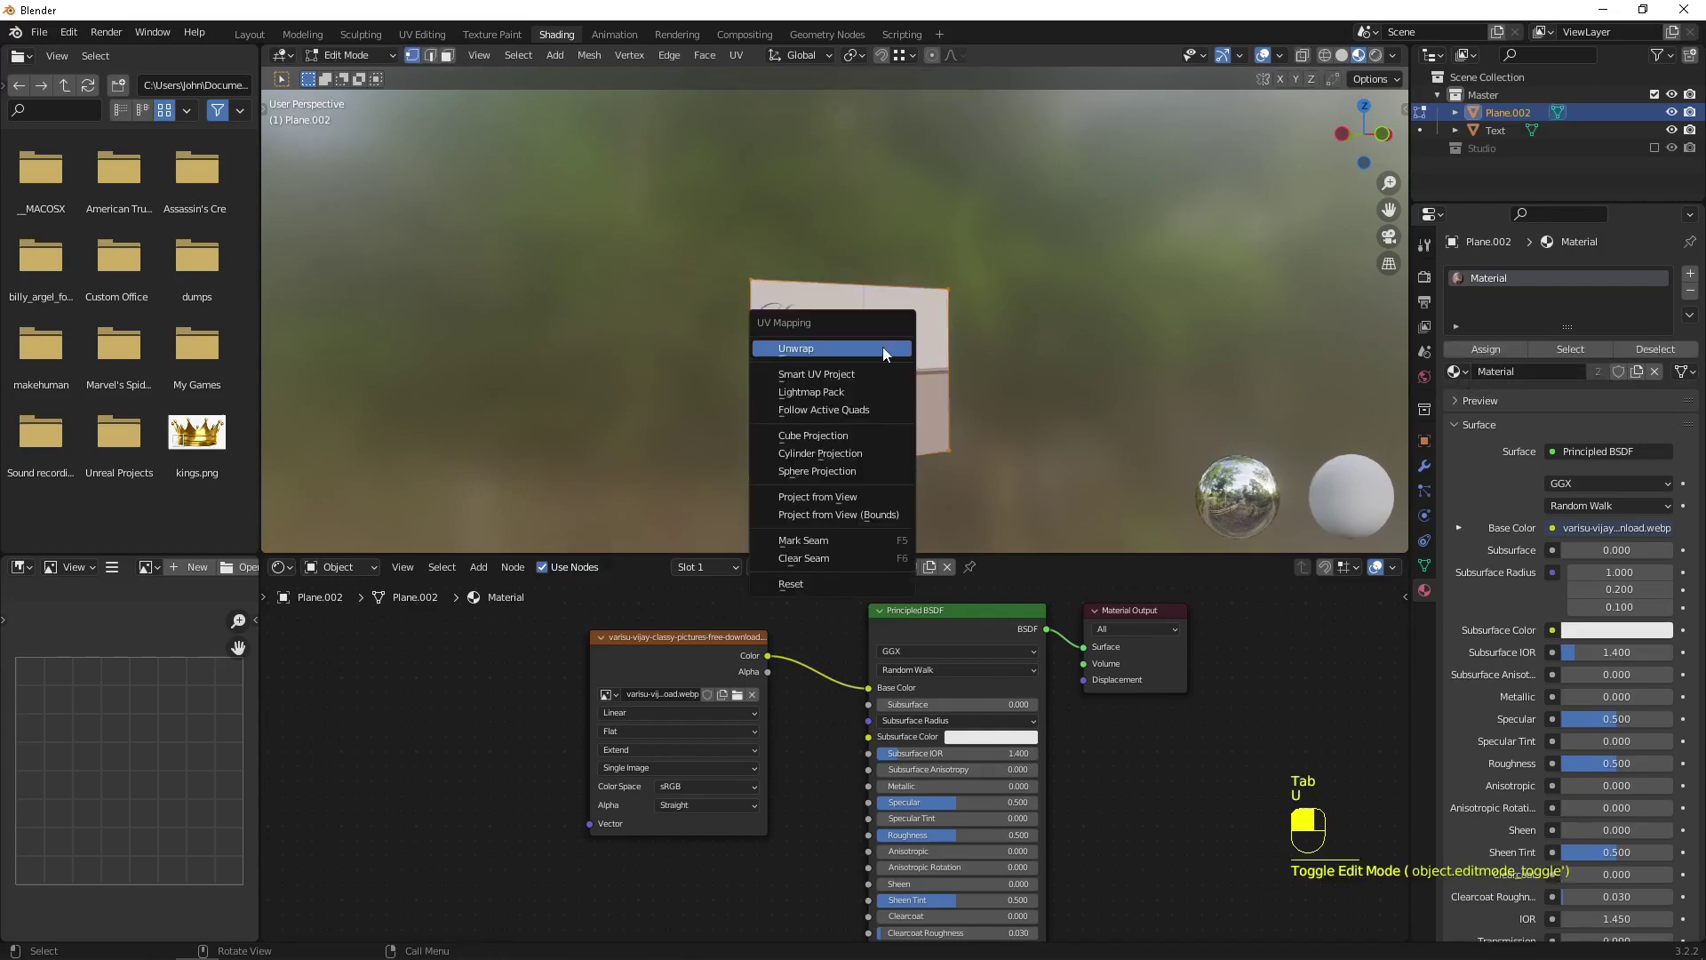
left_click(882, 348)
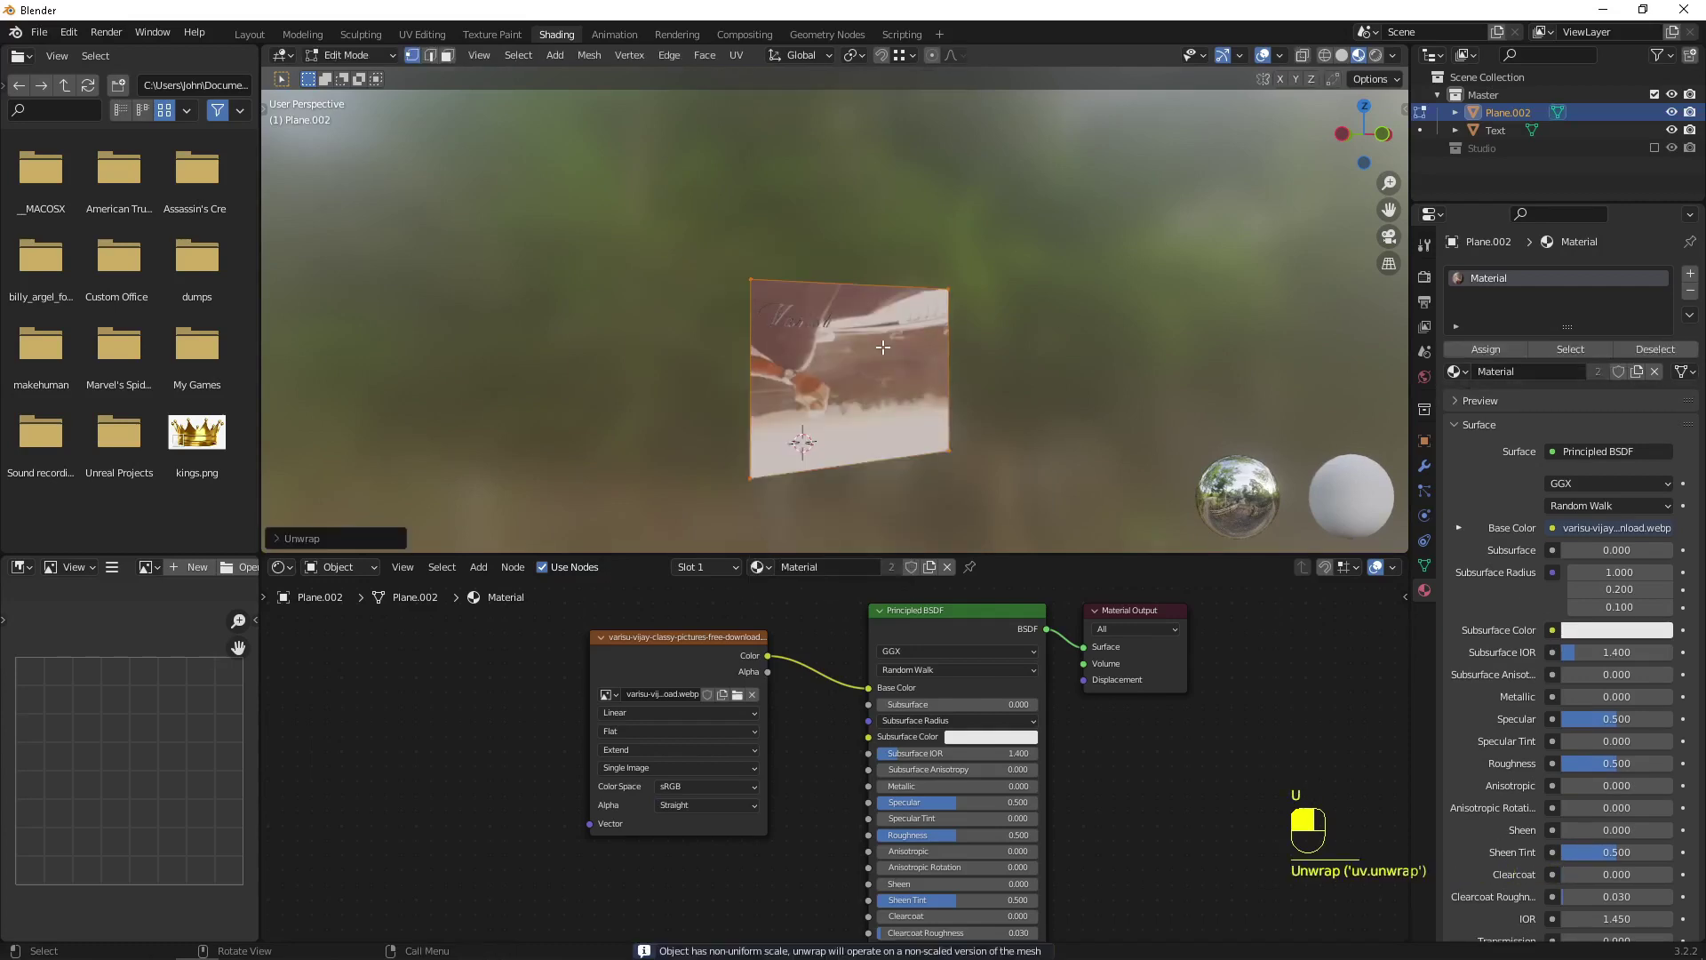
middle_click_drag(822, 269, 772, 278)
key("Tab")
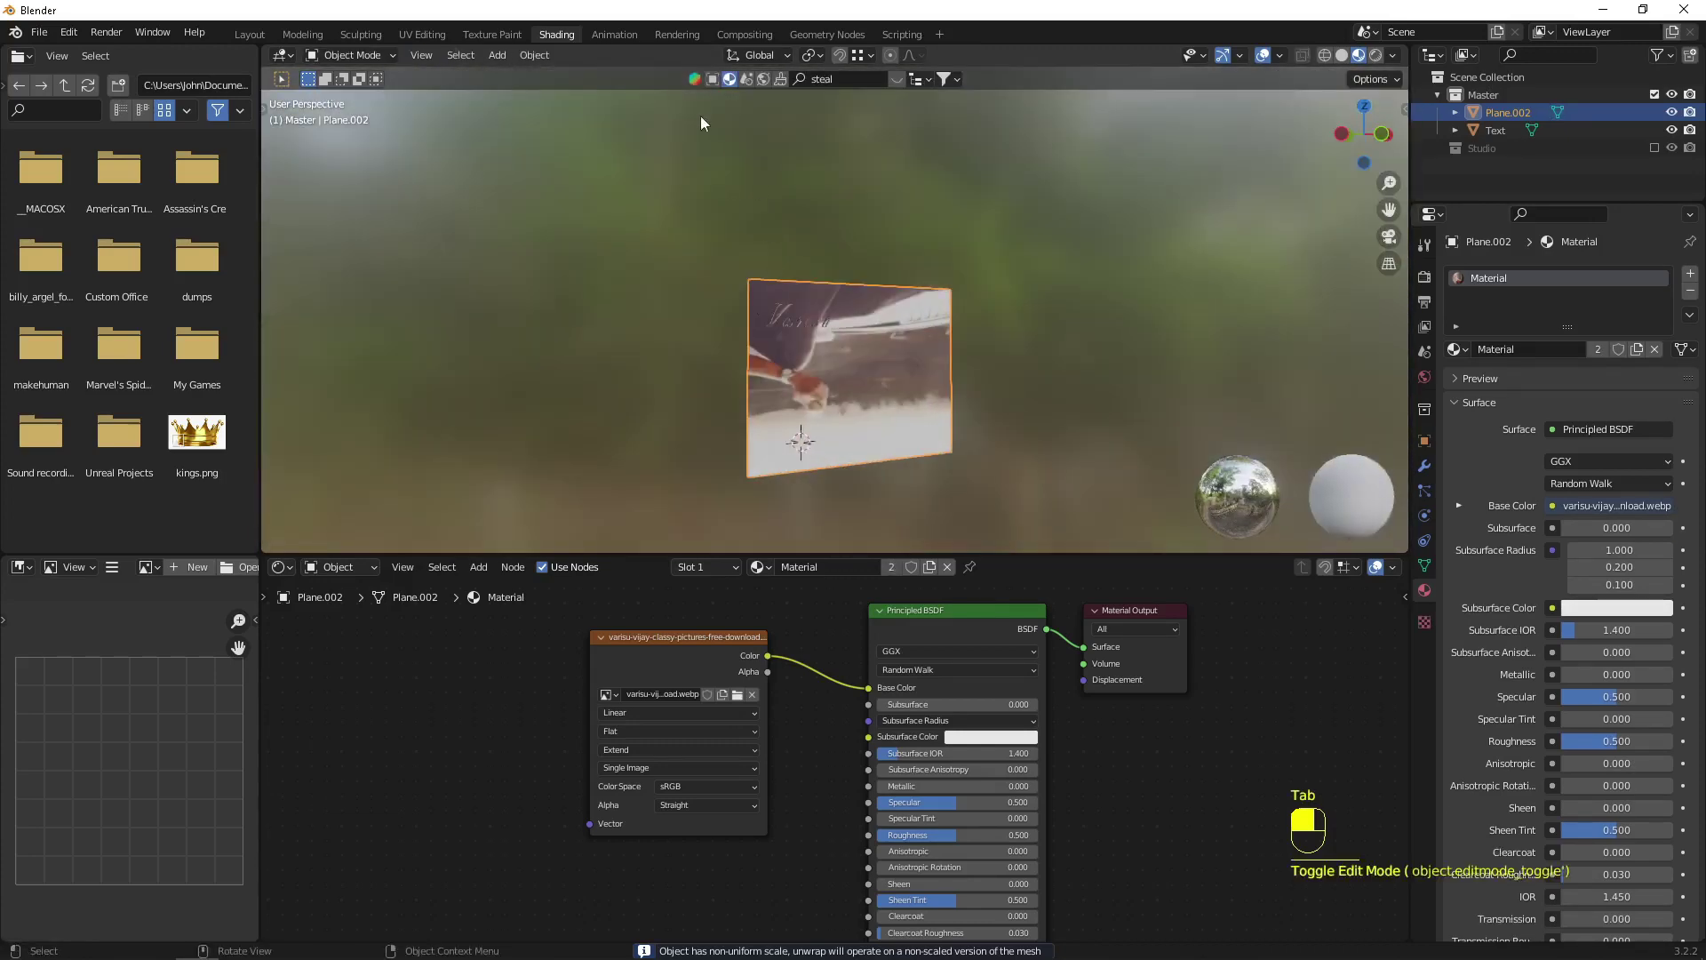
Step: Switch to the UV Editing workspace, select all of the backdrop's UVs and display the 3D view in Material Preview
left_click(431, 34)
scroll(446, 425, "down", 5)
left_click(445, 425)
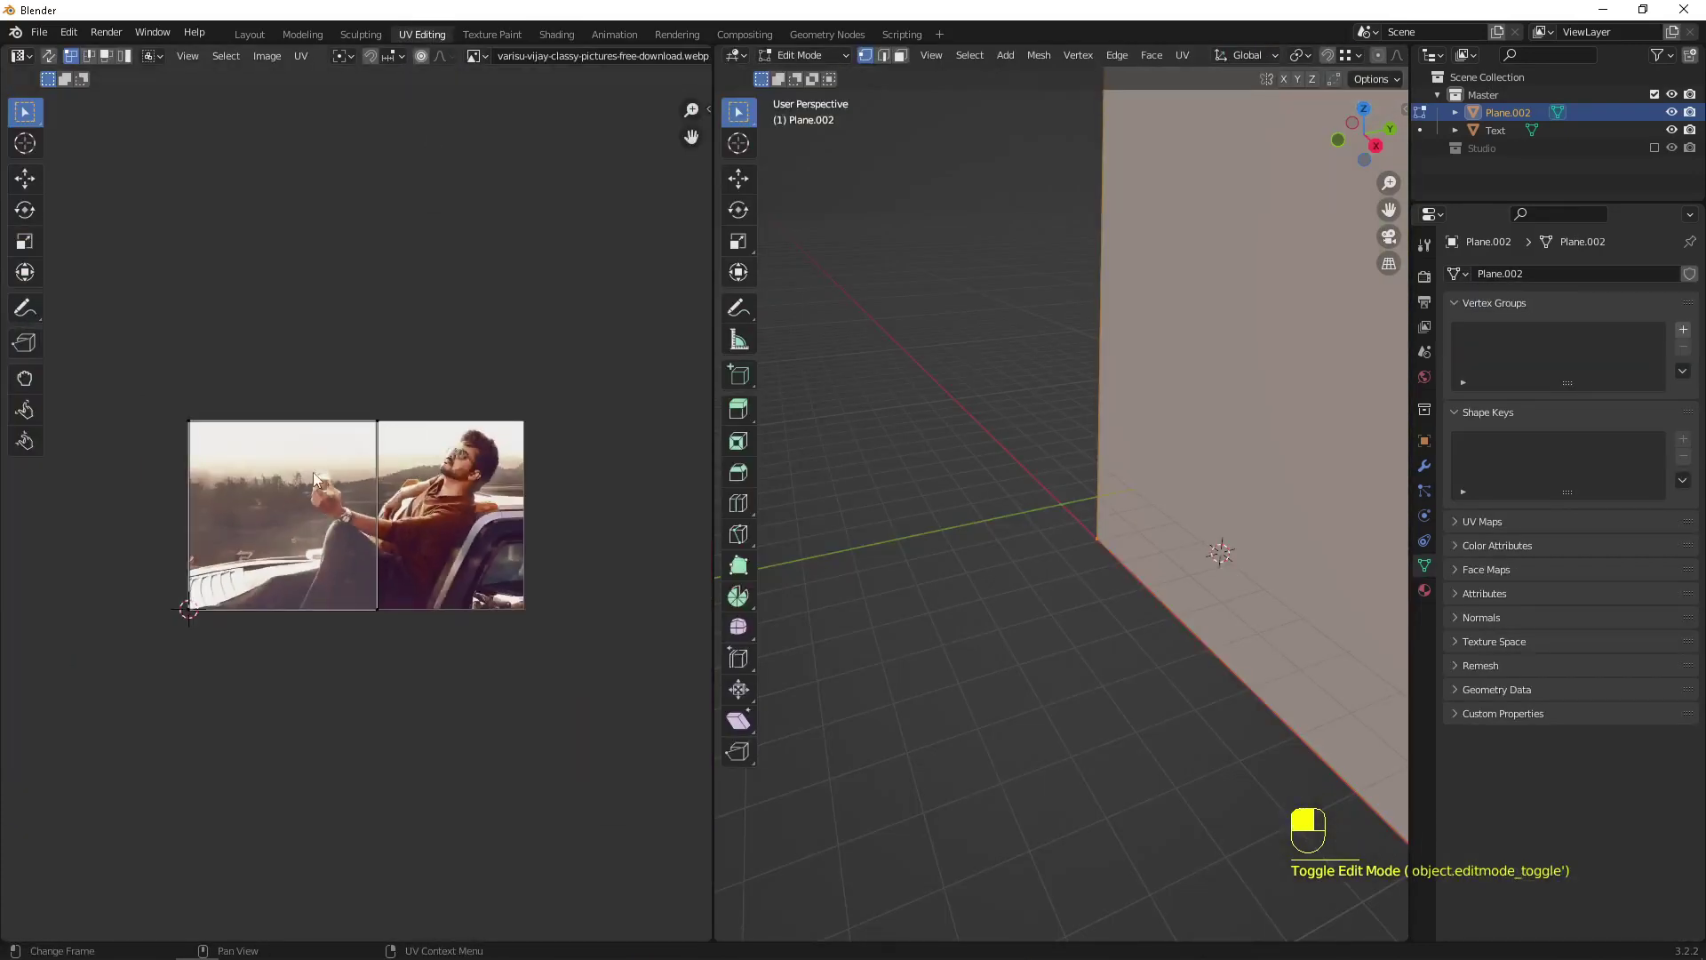
key("a")
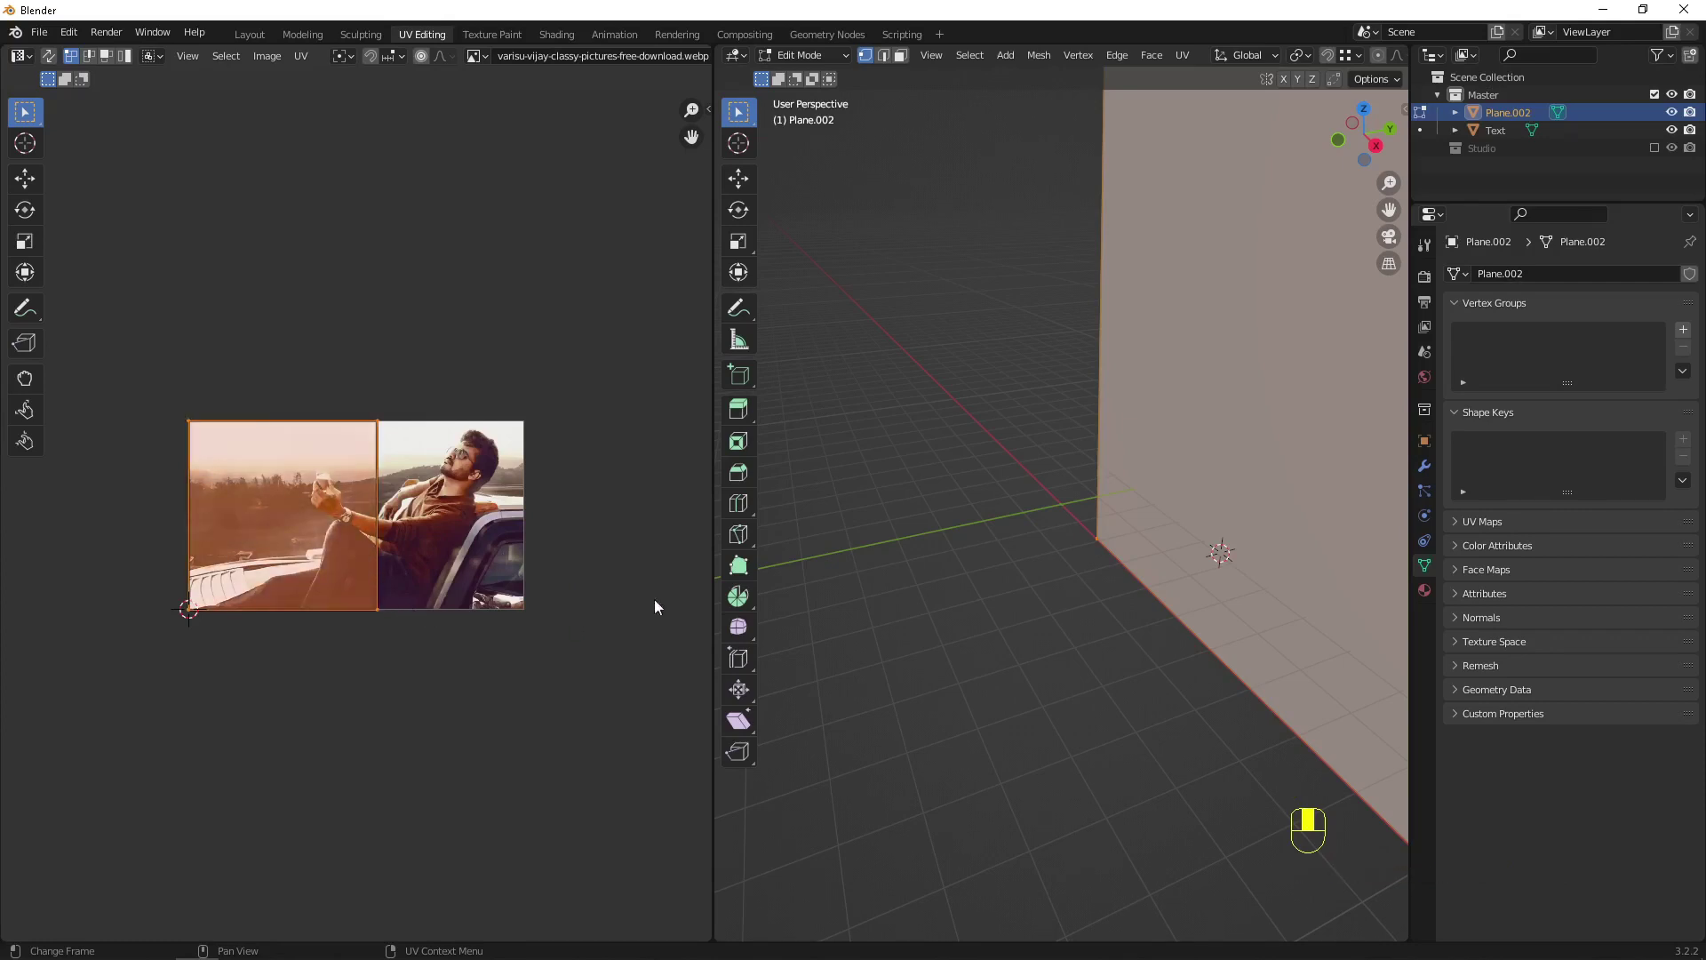
mouse_move(889, 463)
middle_mouse_down()
mouse_move(990, 412)
mouse_move(1203, 392)
mouse_move(1187, 388)
middle_mouse_up()
key("z")
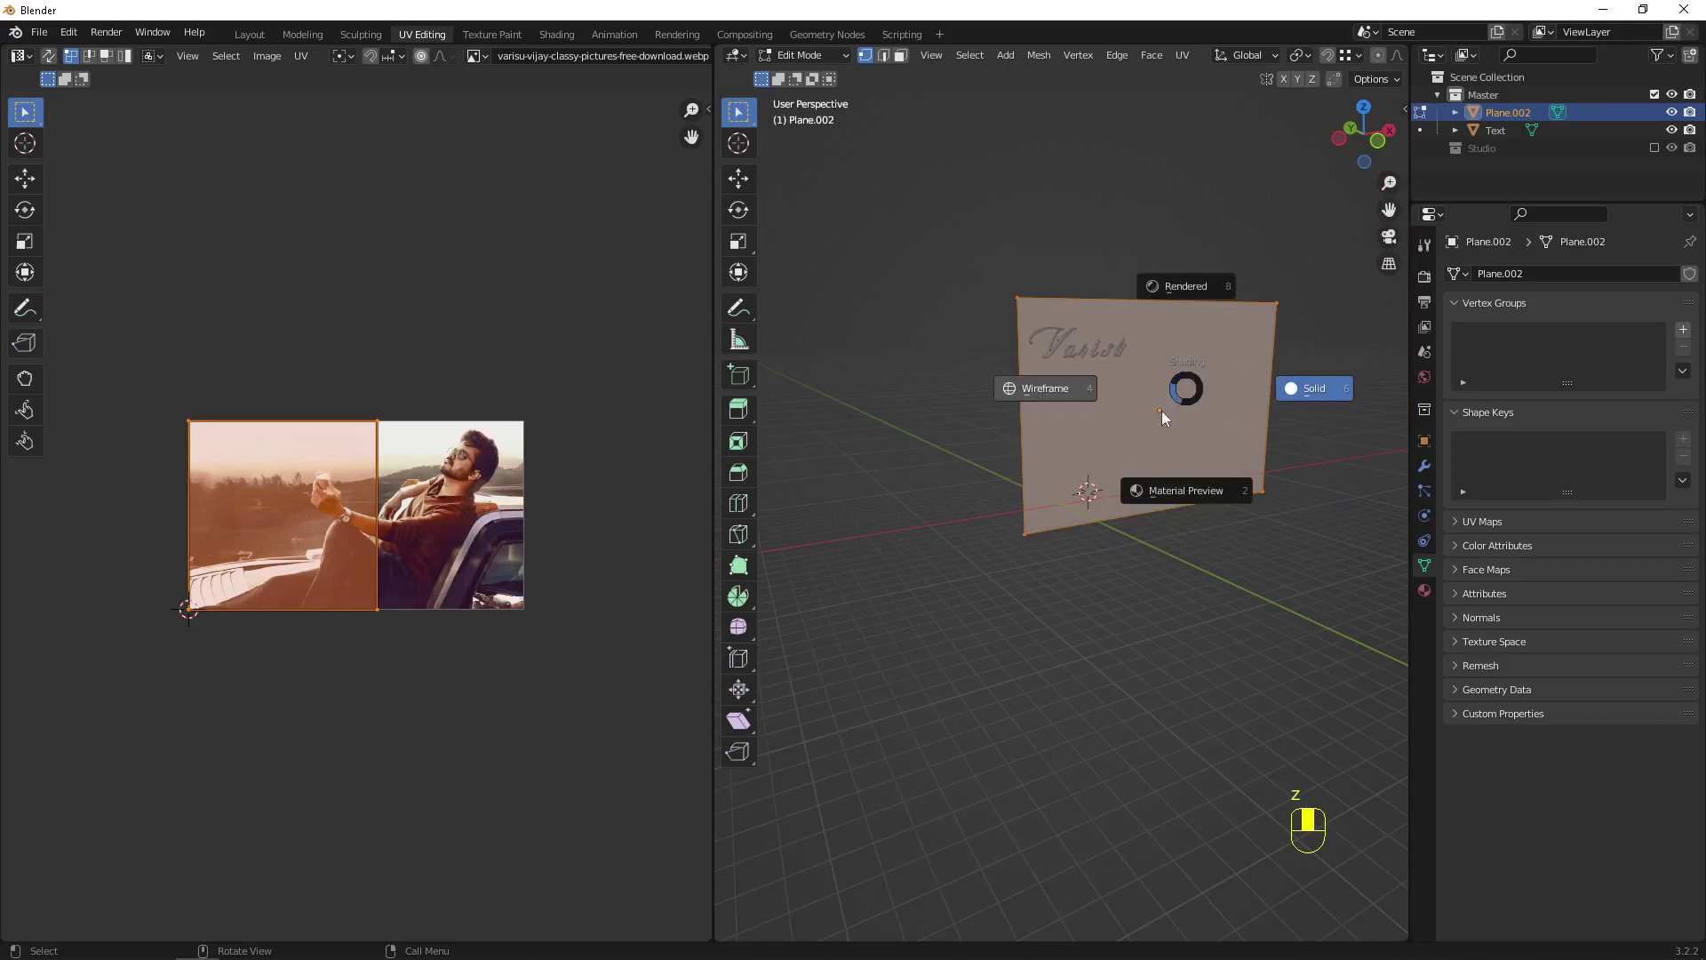
left_click(1162, 494)
Step: Scale the backdrop's UV island up about 1.65 times, centre it over the image, and enlarge it about 1.24 times more
key("s")
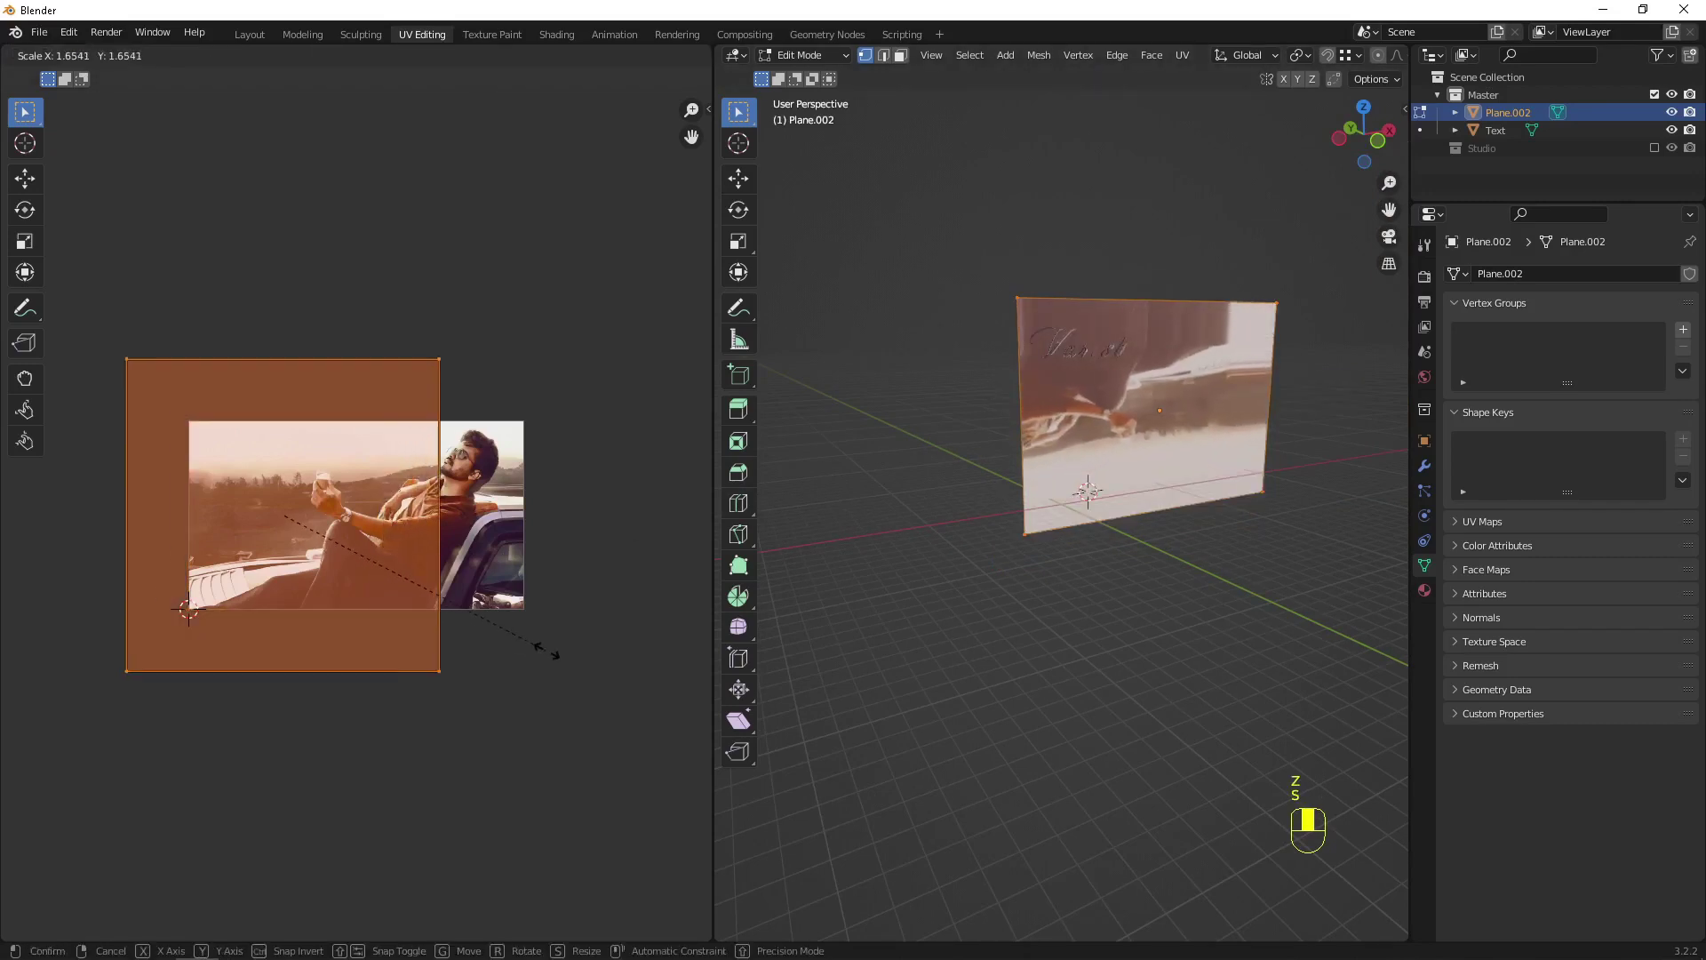
left_click(545, 653)
key("g")
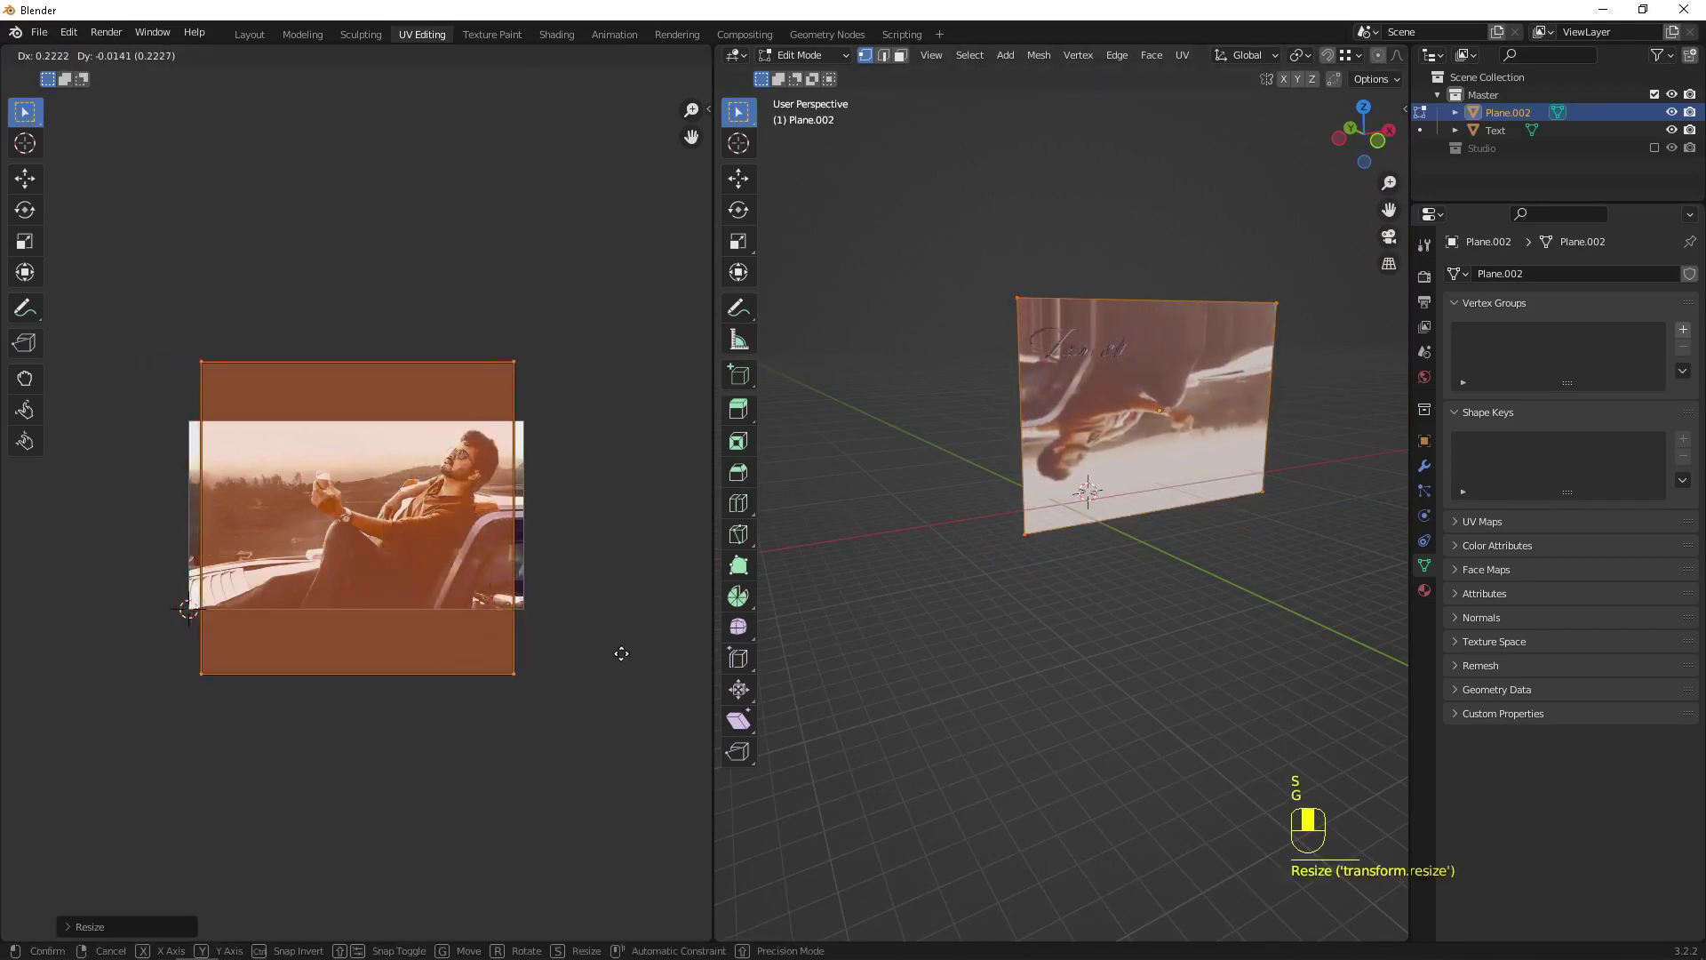
left_click(613, 655)
key("s")
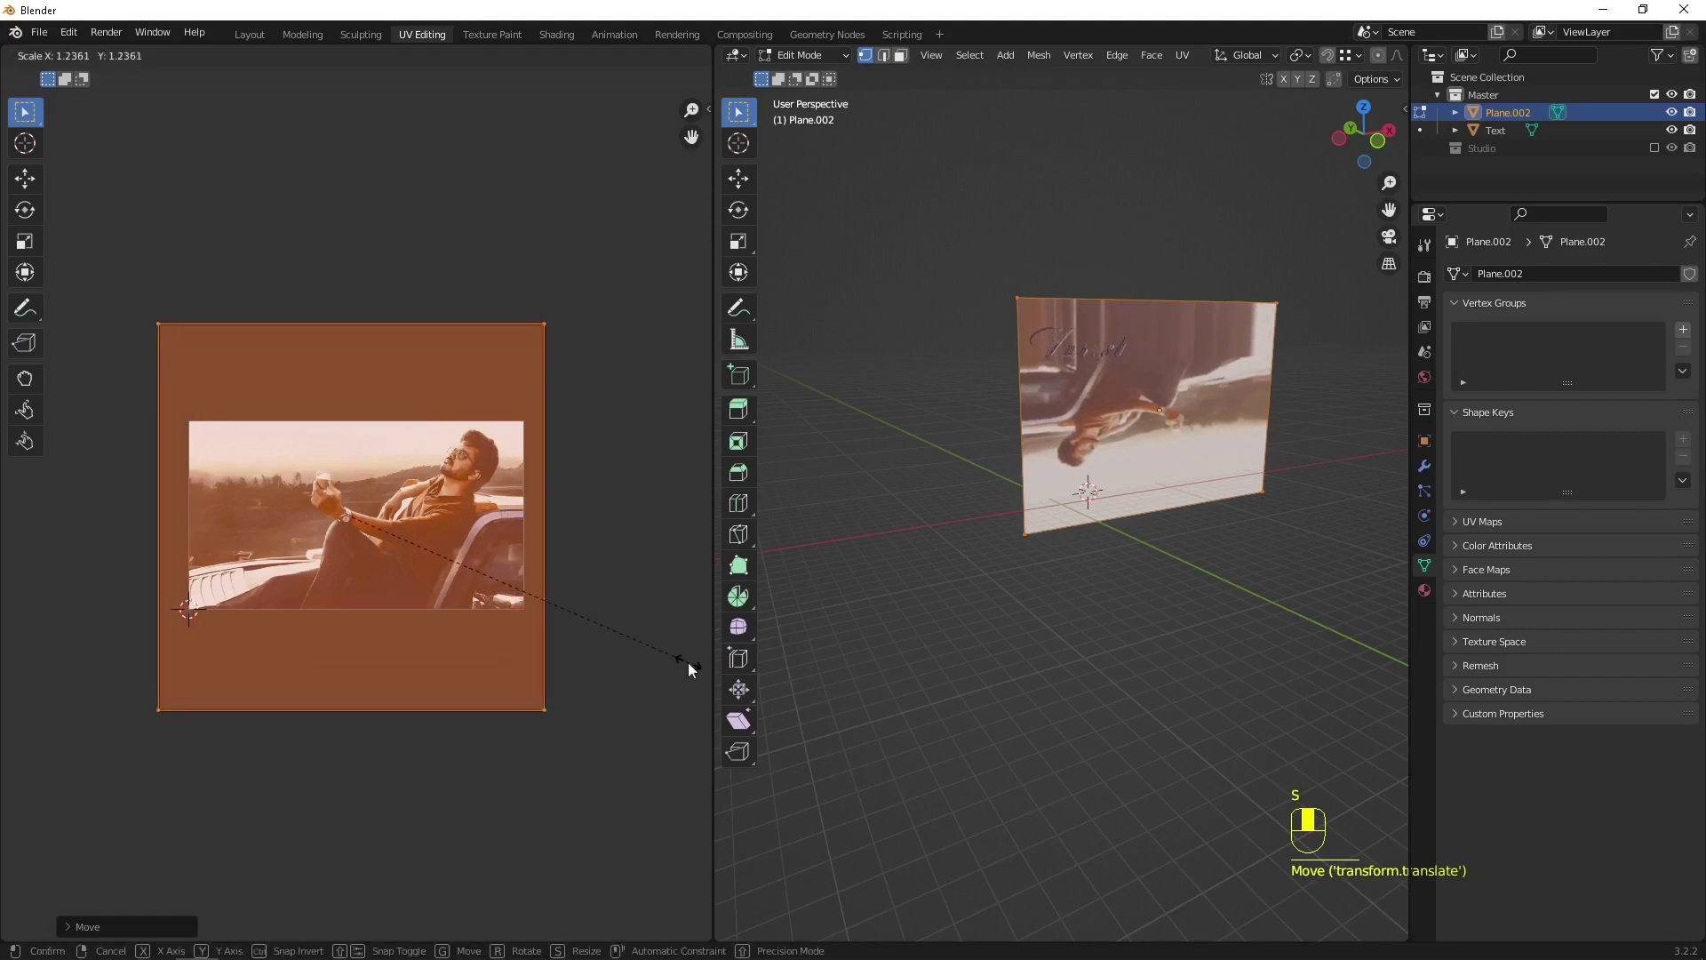
left_click(689, 667)
Step: Mirror the backdrop's UVs along Y and then along X so the image is upright and unreversed
right_click(355, 472)
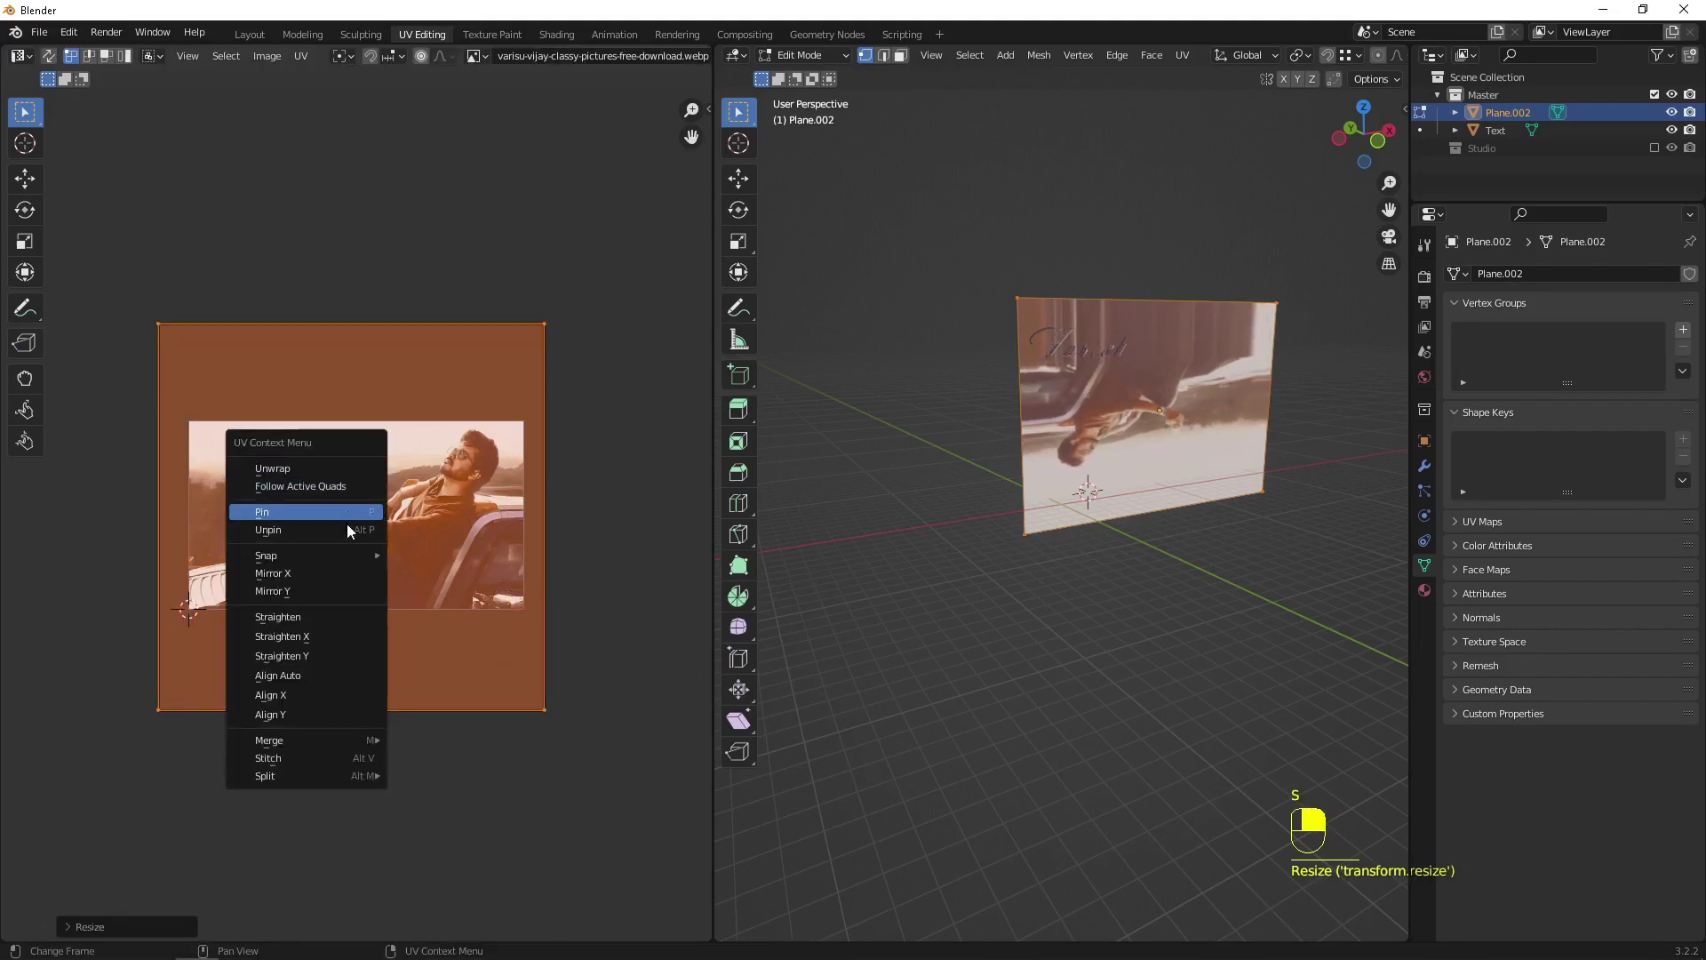
mouse_move(333, 558)
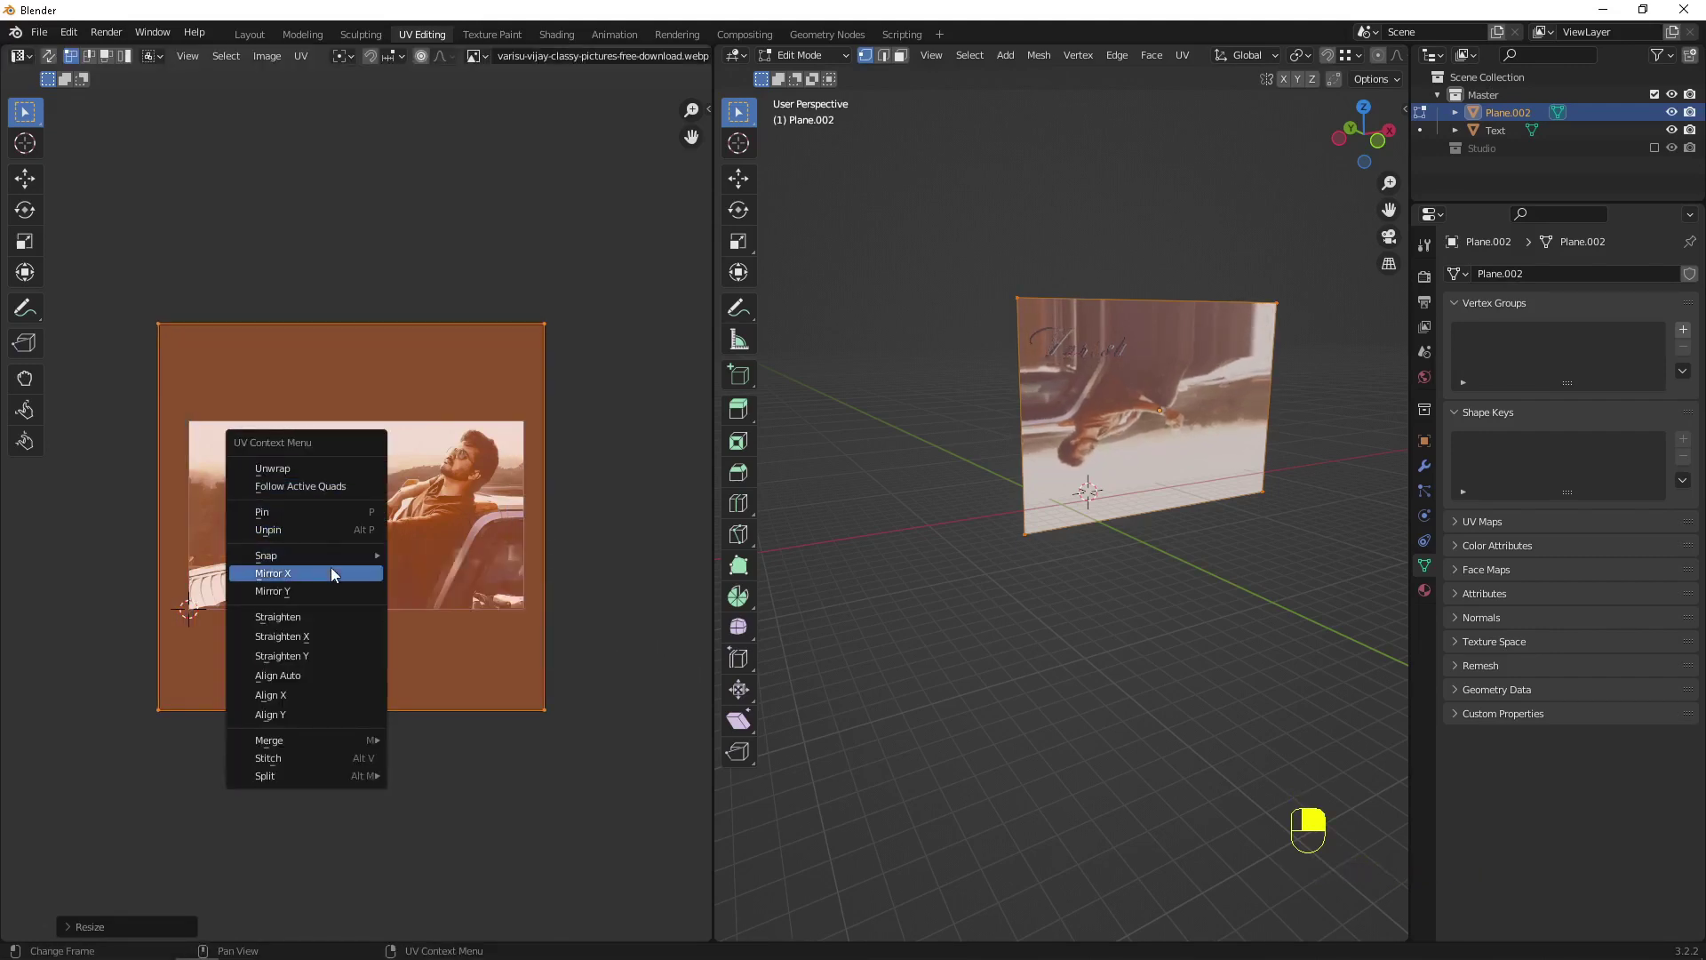
left_click(324, 583)
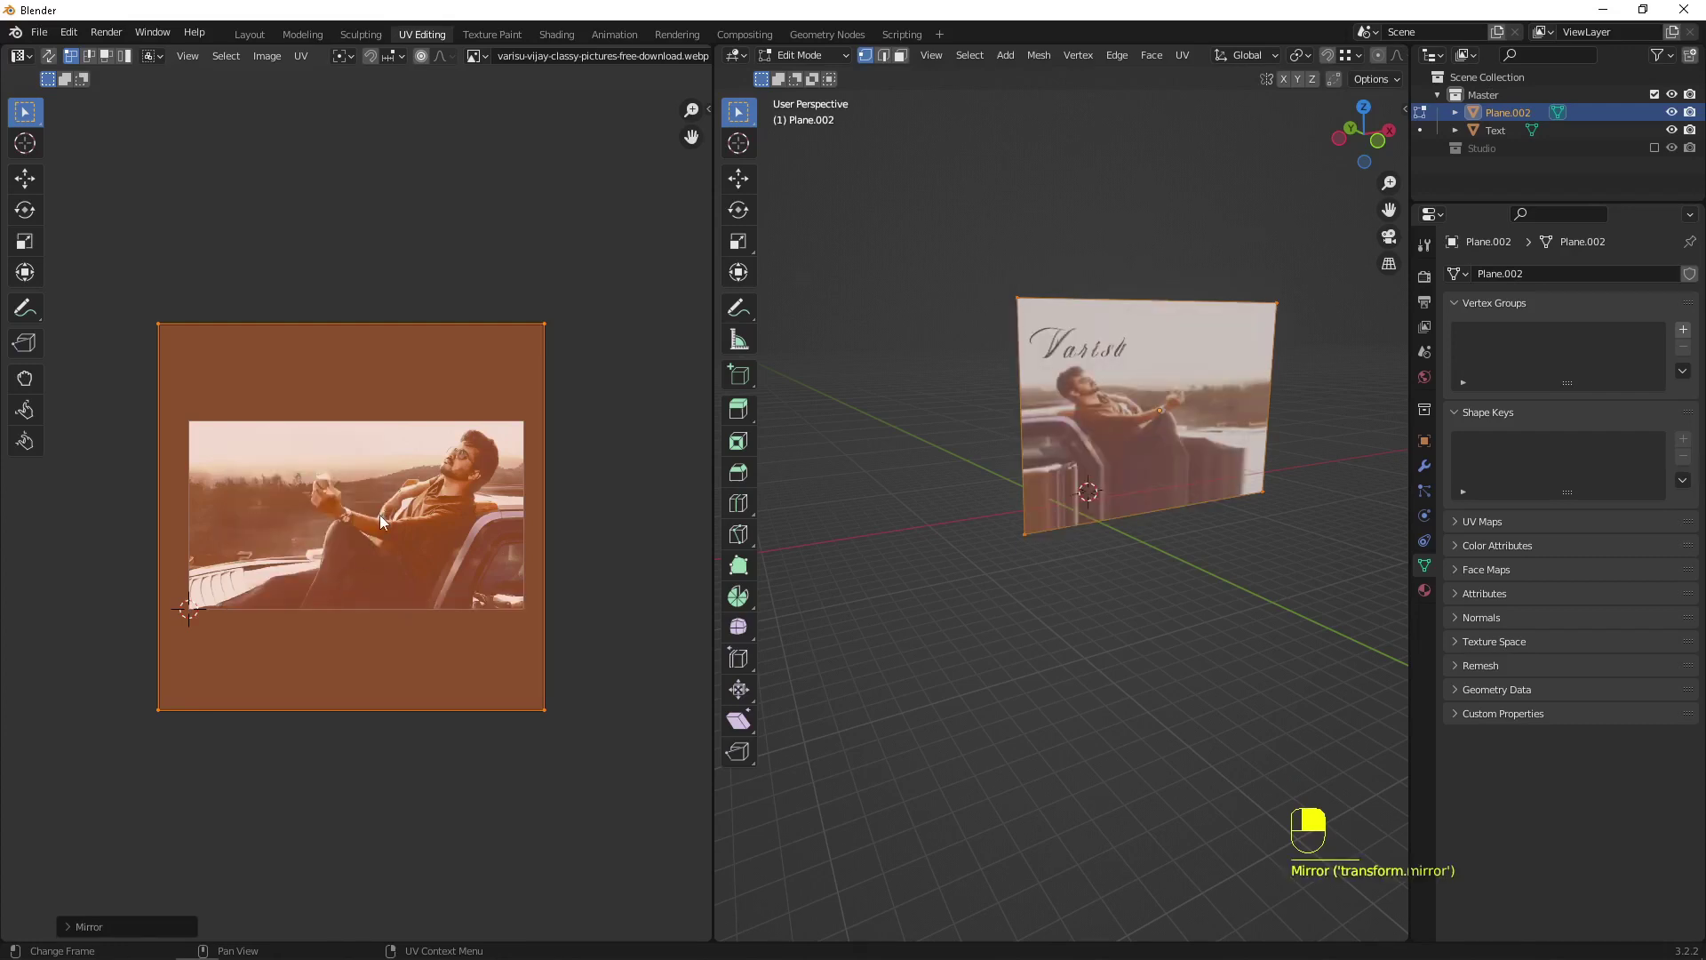
scroll(380, 522, "up", 3)
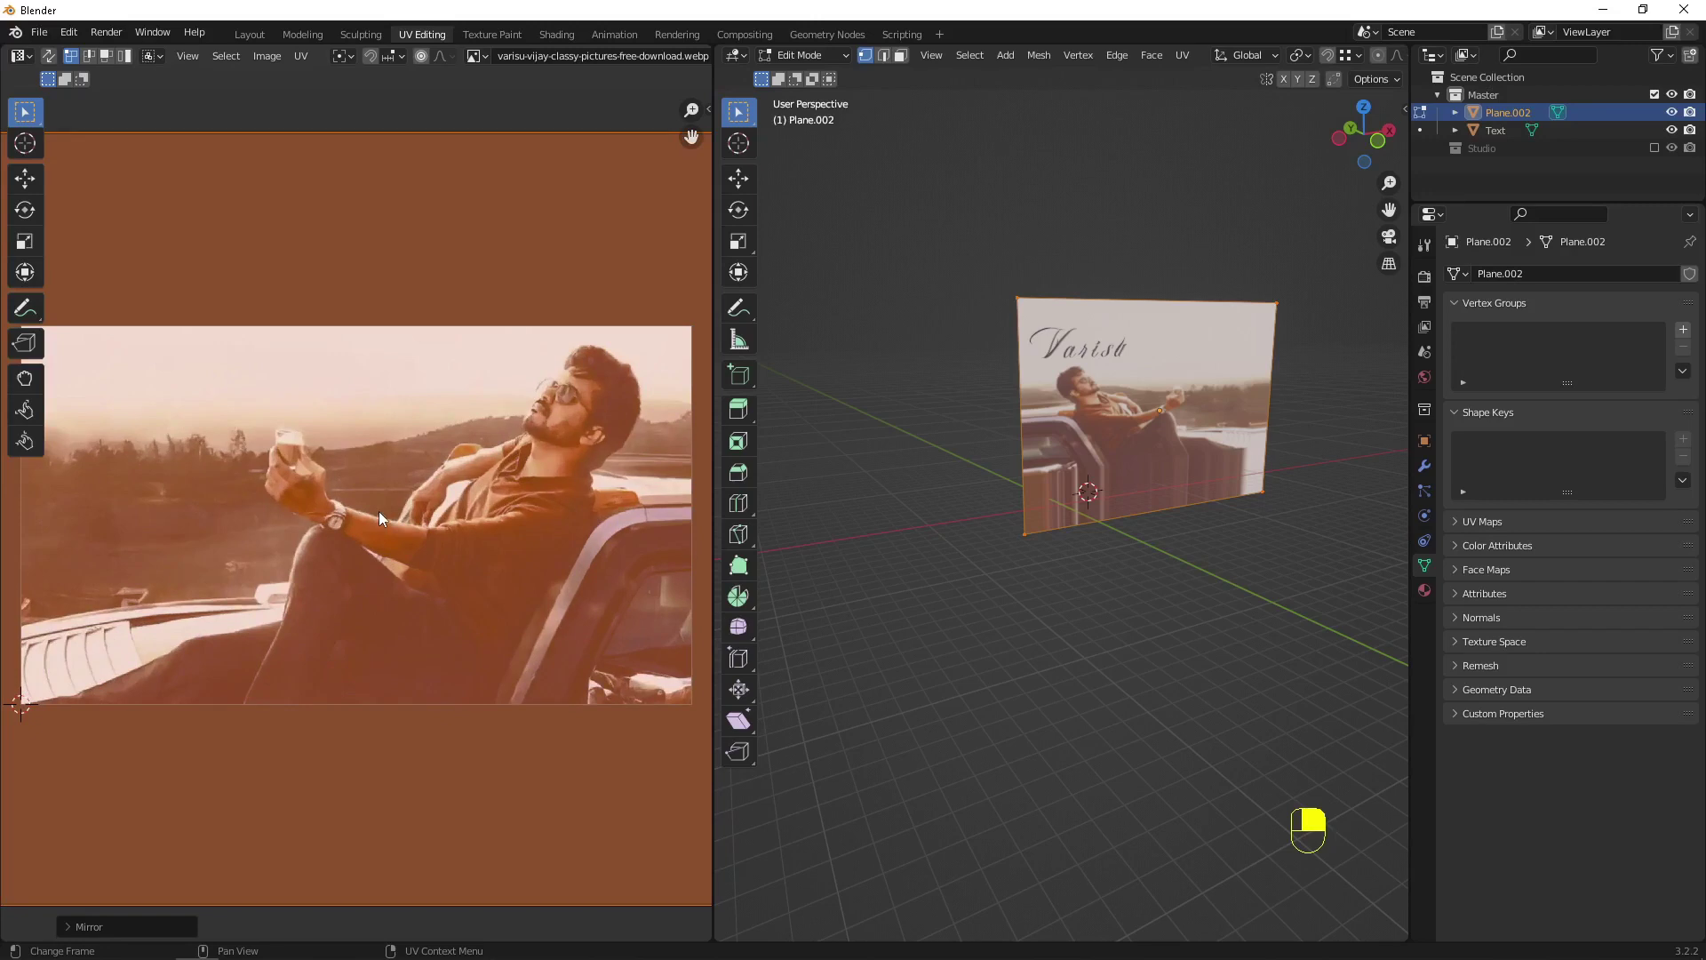
scroll(379, 519, "down", 1)
right_click(379, 510)
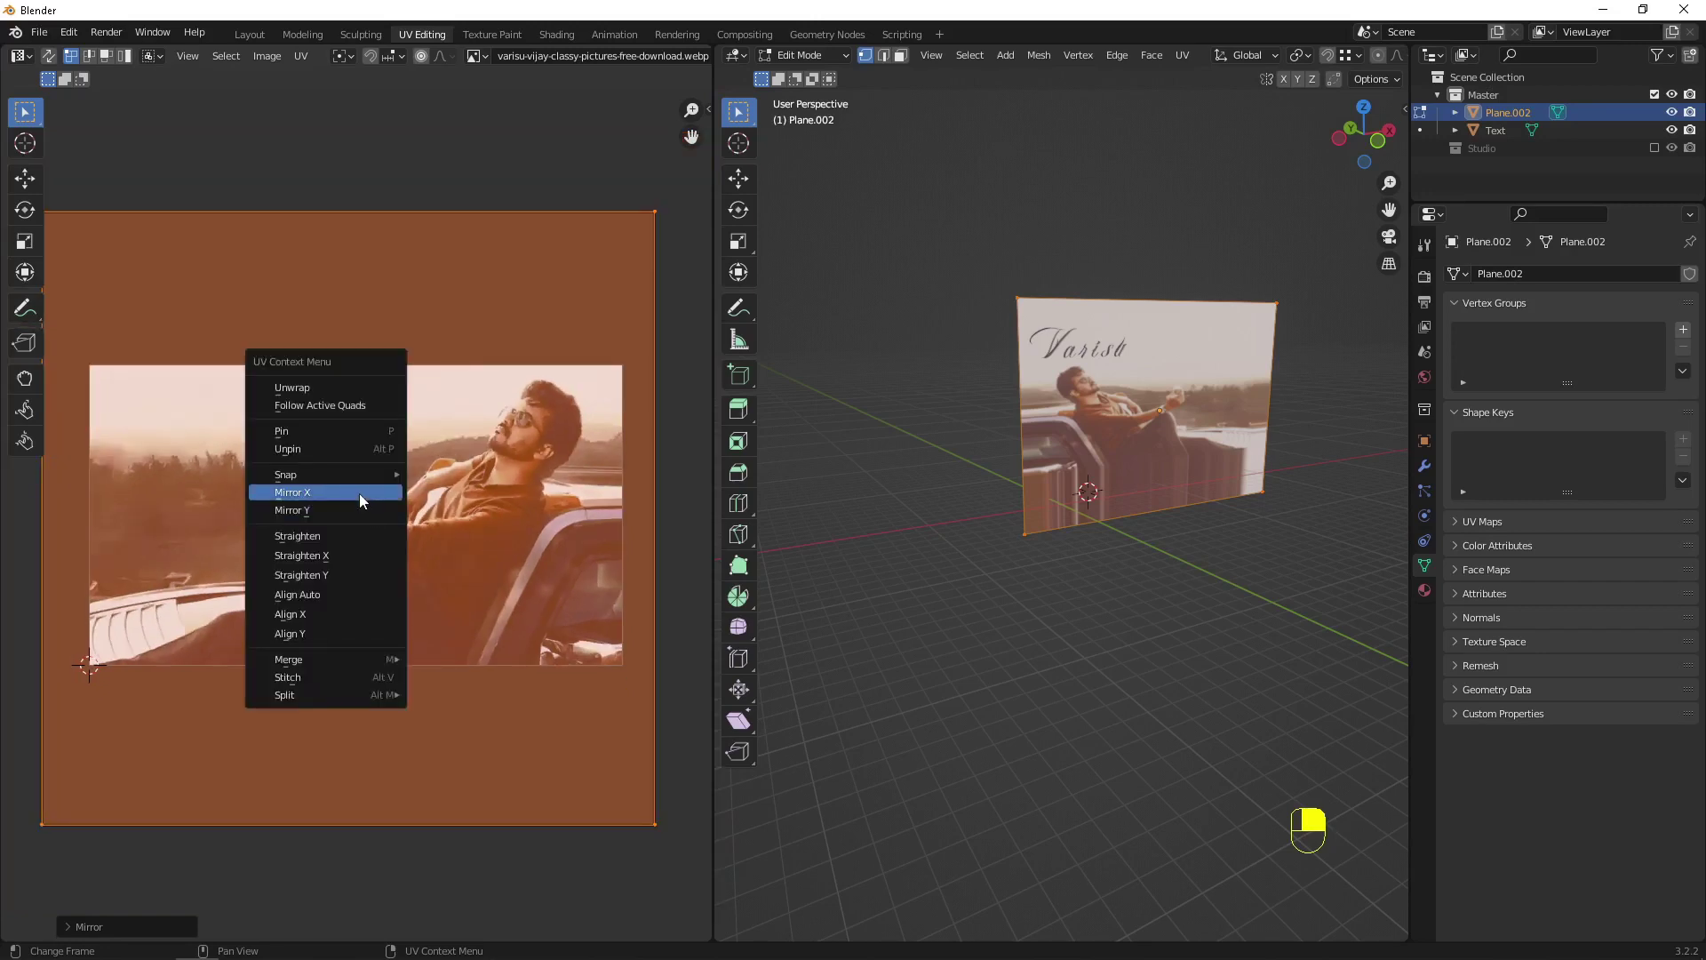
left_click(359, 493)
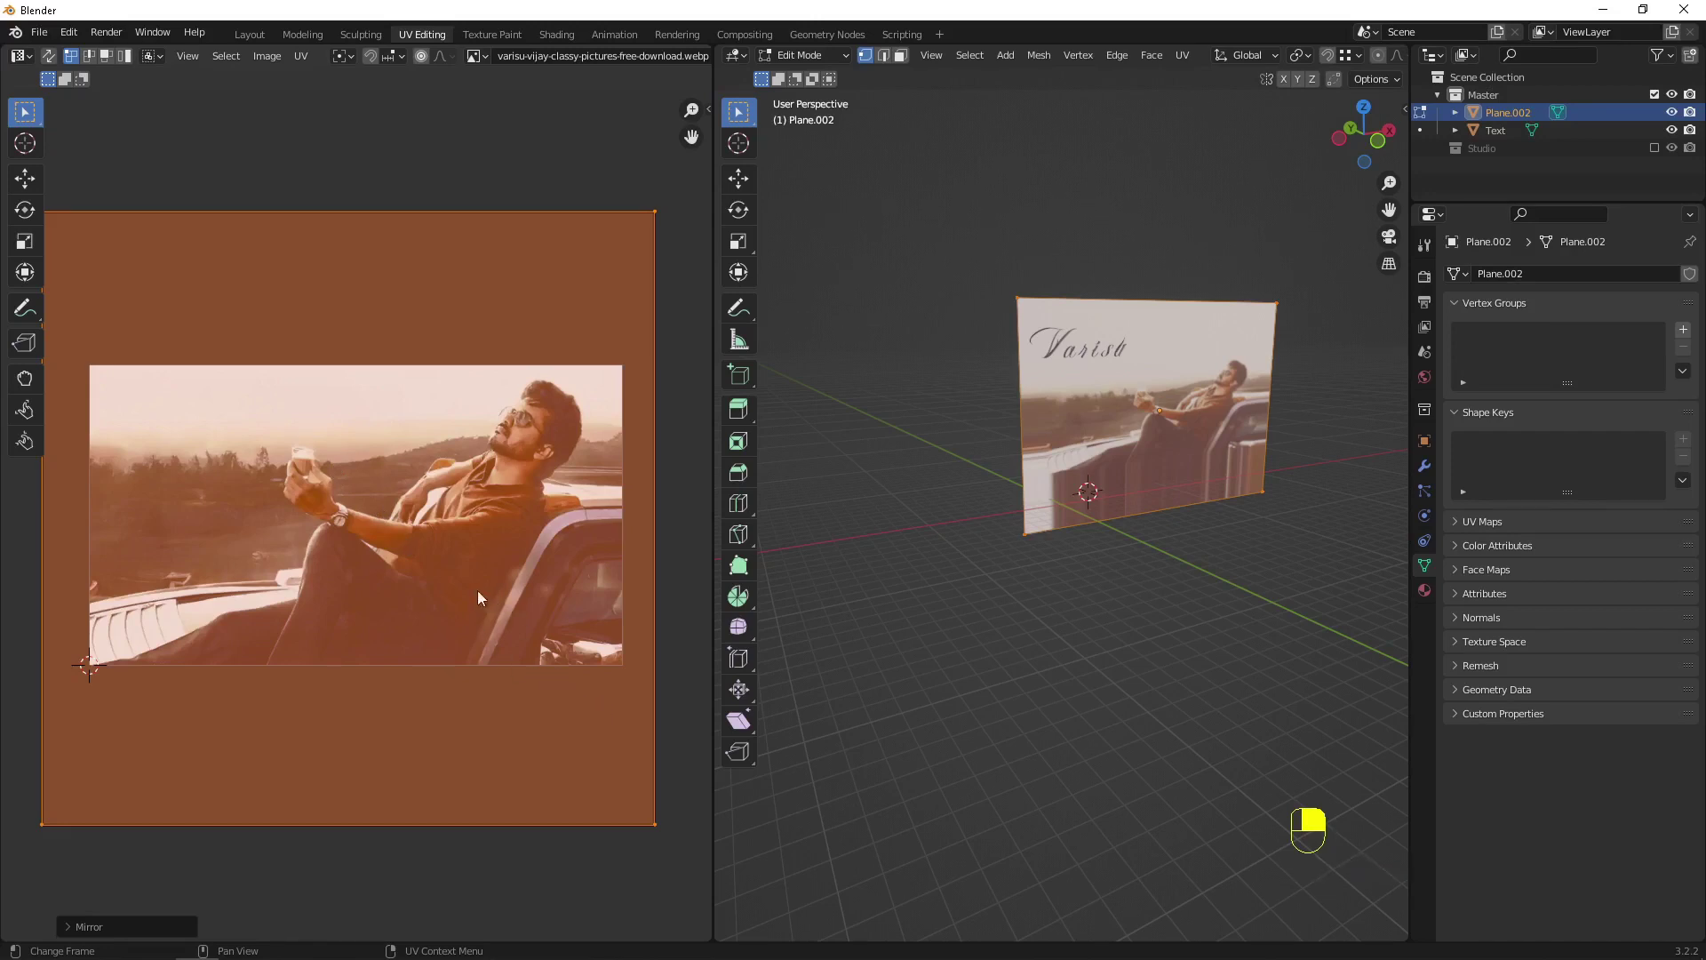
Step: Scale the whole UV island down to nearly the image's width and shift it about 0.015 along X to centre it
scroll(399, 515, "down", 2)
left_click(125, 256)
left_click_drag(544, 407, 601, 419)
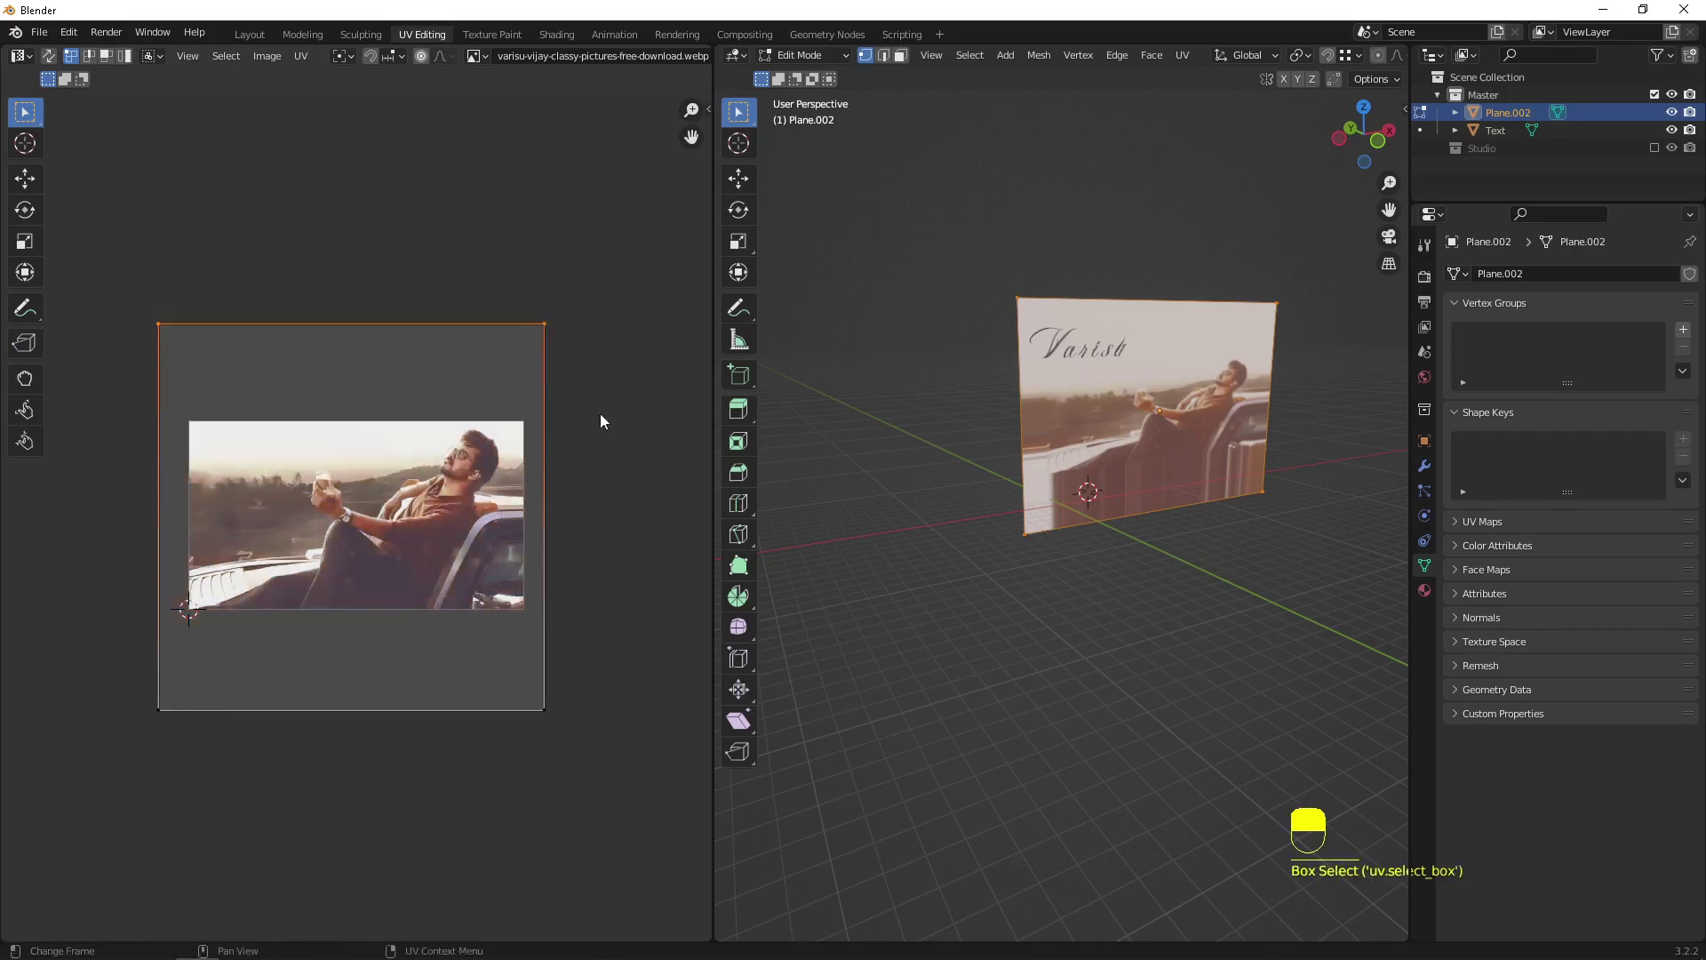
key("a")
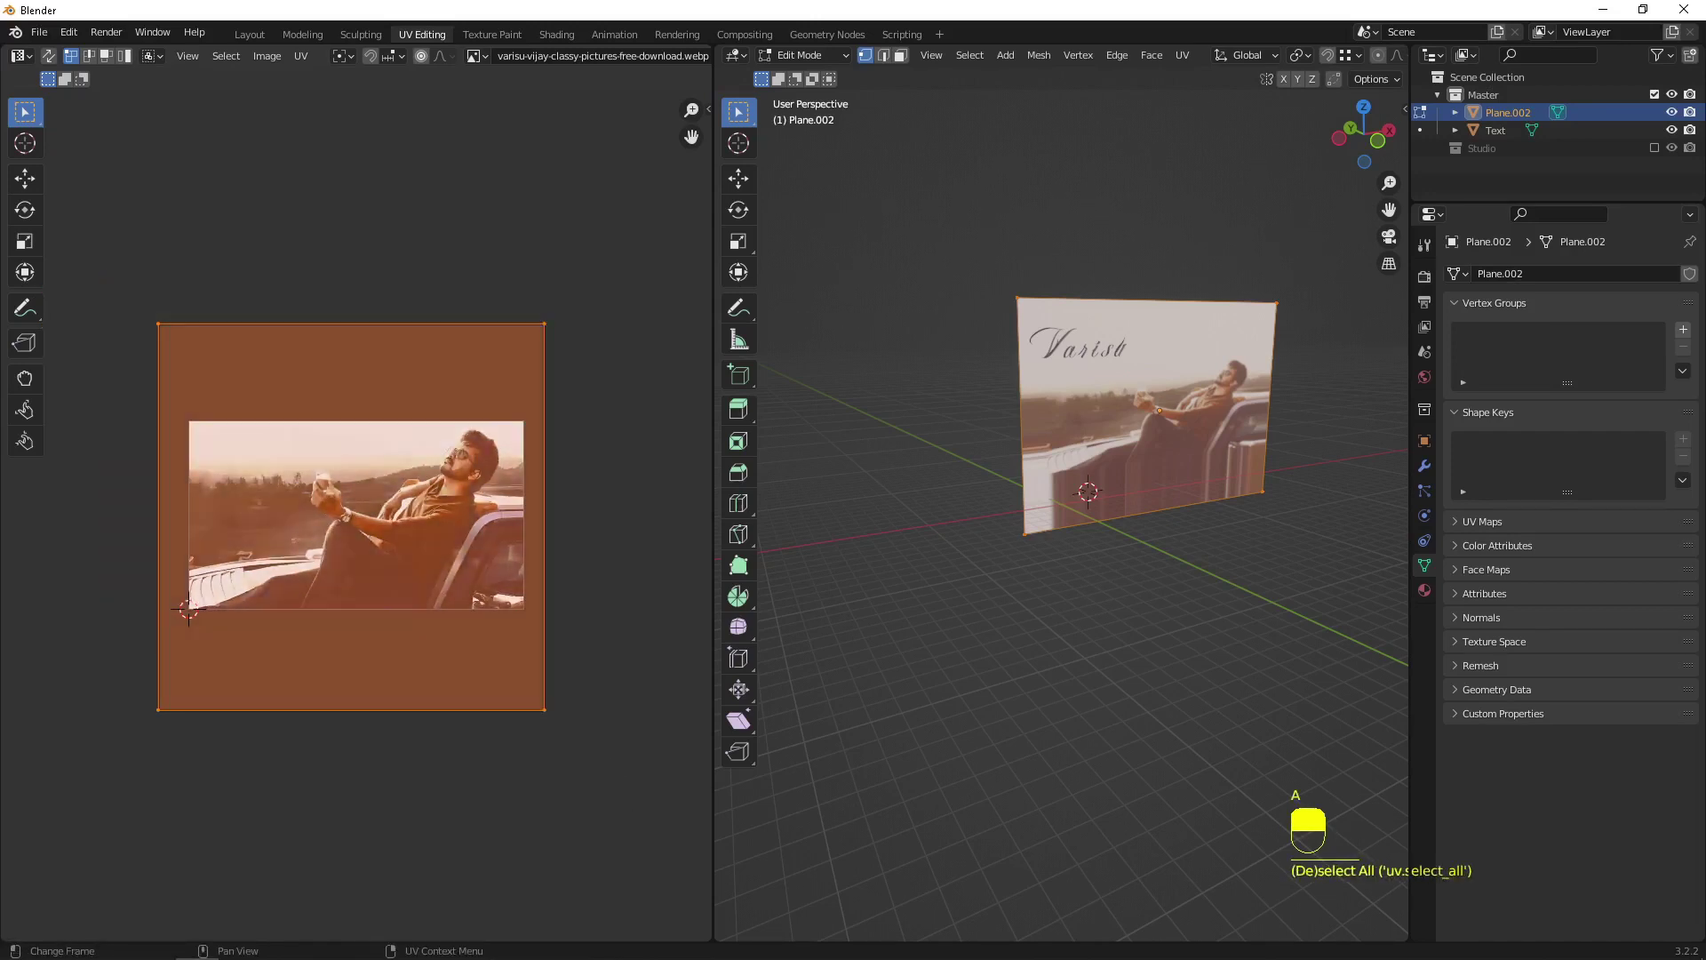
key("s")
left_click(523, 687)
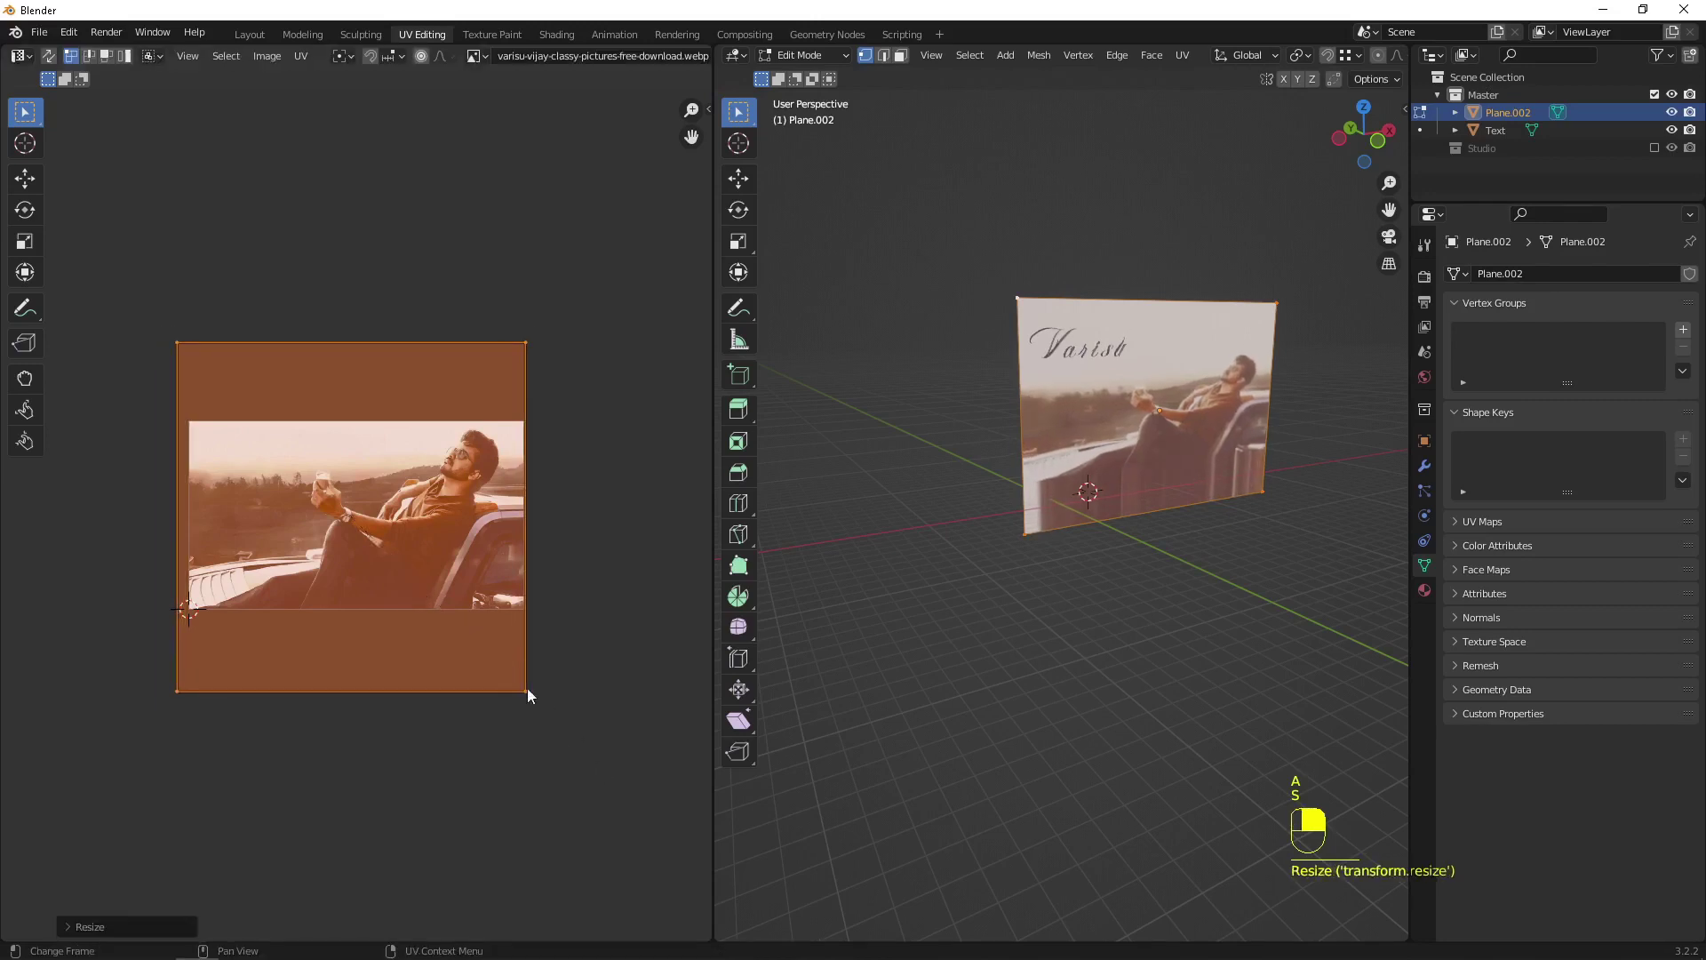
scroll(468, 594, "up", 3)
scroll(462, 579, "down", 1)
key("g")
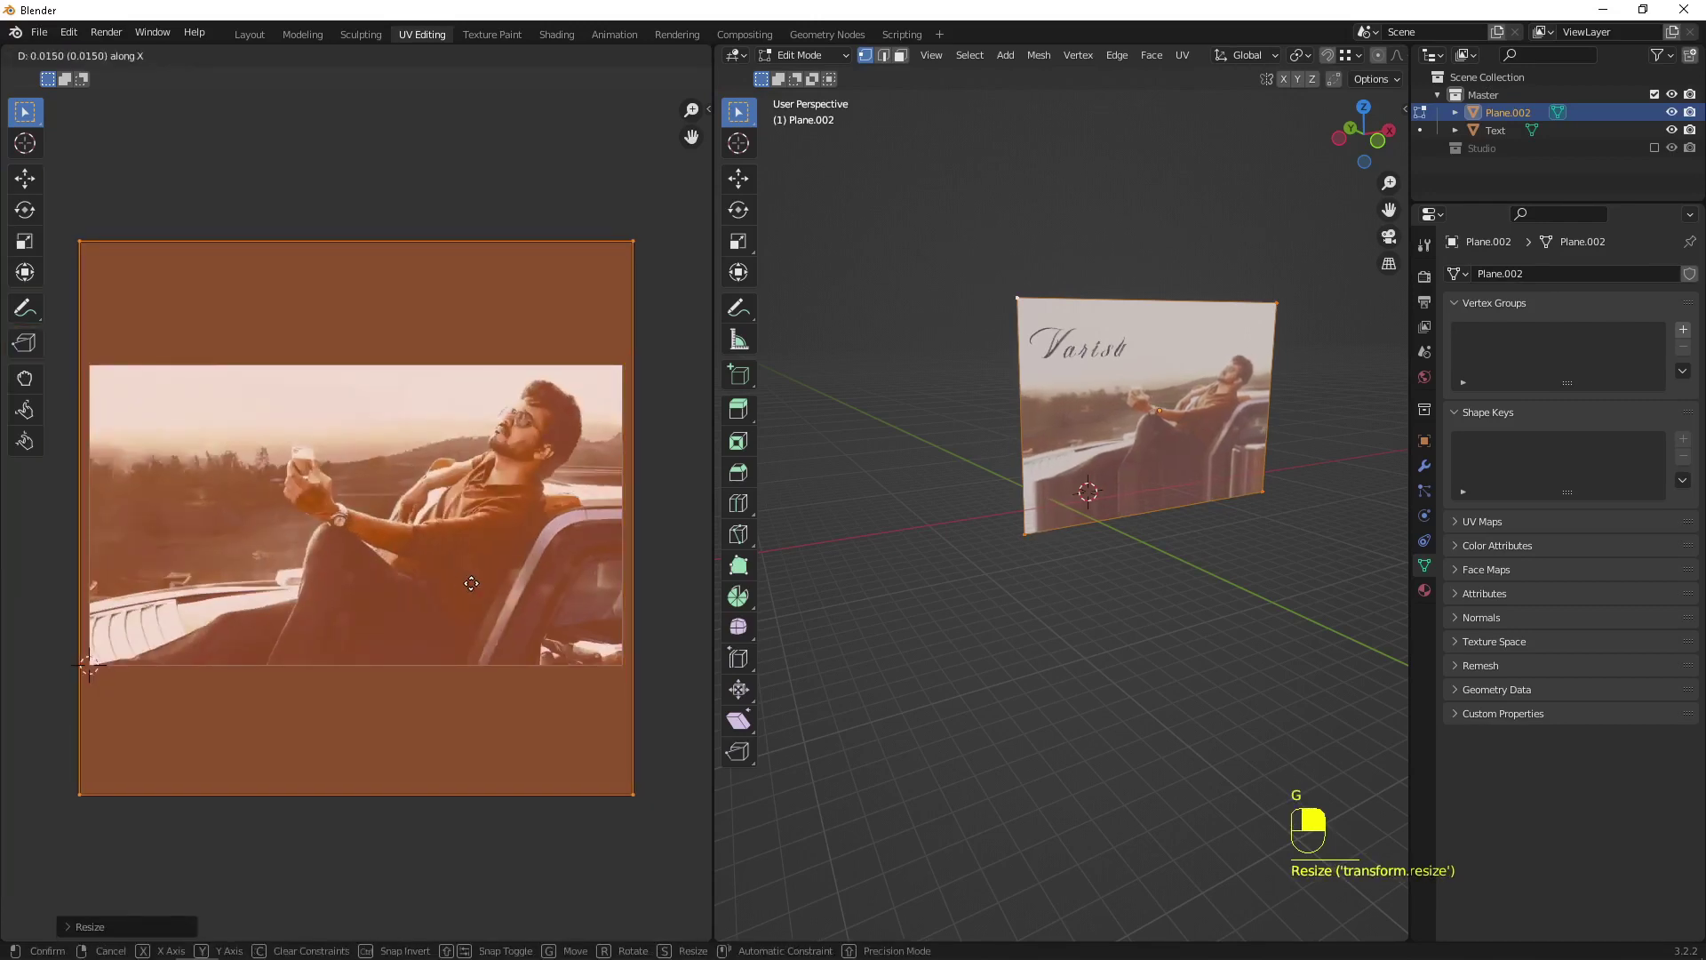
left_click(471, 583)
Step: Maximize the UV editor and move the island's upper and lower edges along Y onto the image's matching borders
key("ctrl+space")
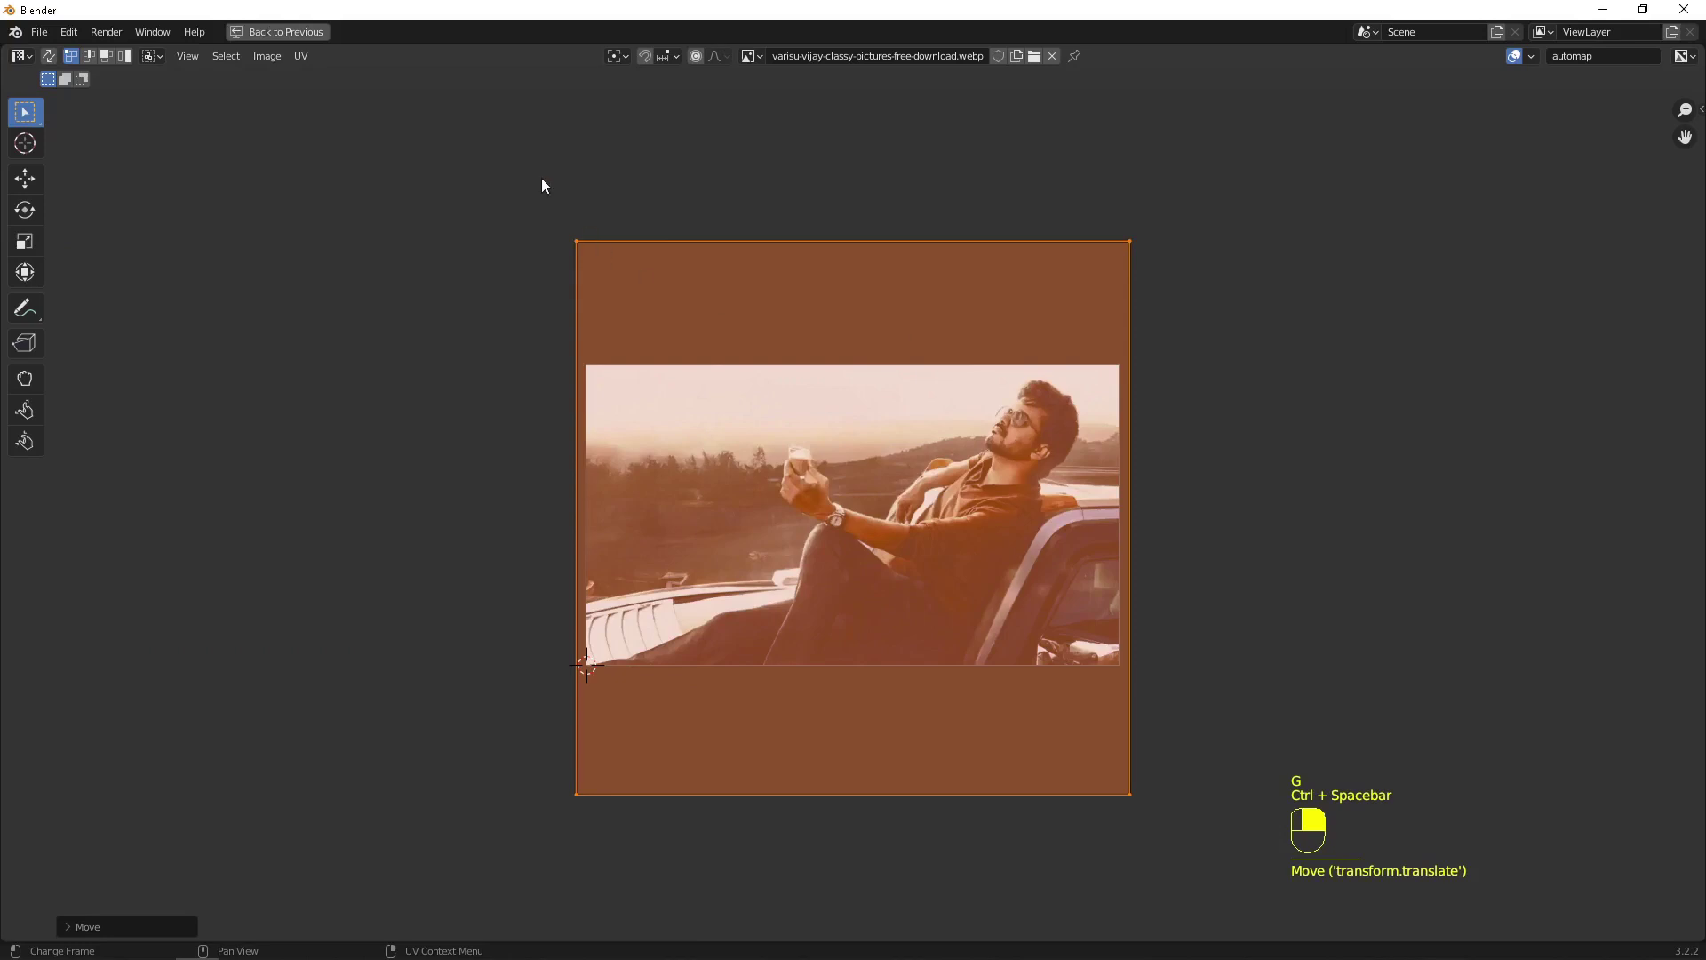
left_click_drag(523, 169, 1164, 334)
key("g")
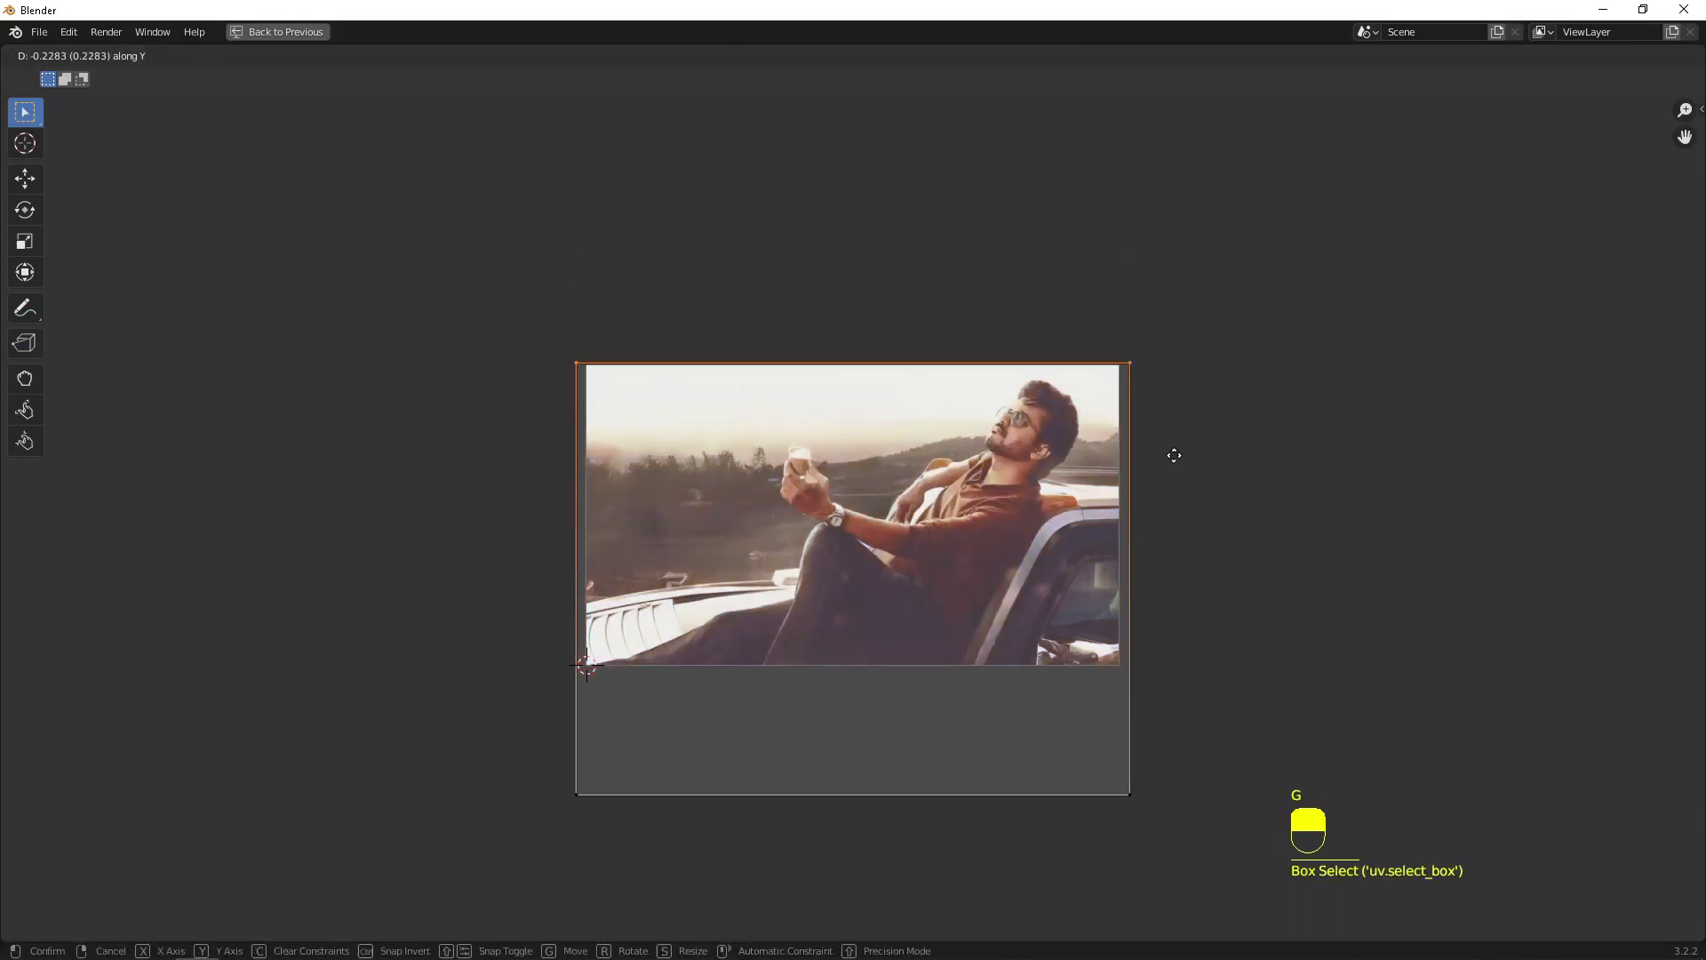
left_click(1157, 477)
left_click_drag(431, 732, 1180, 819)
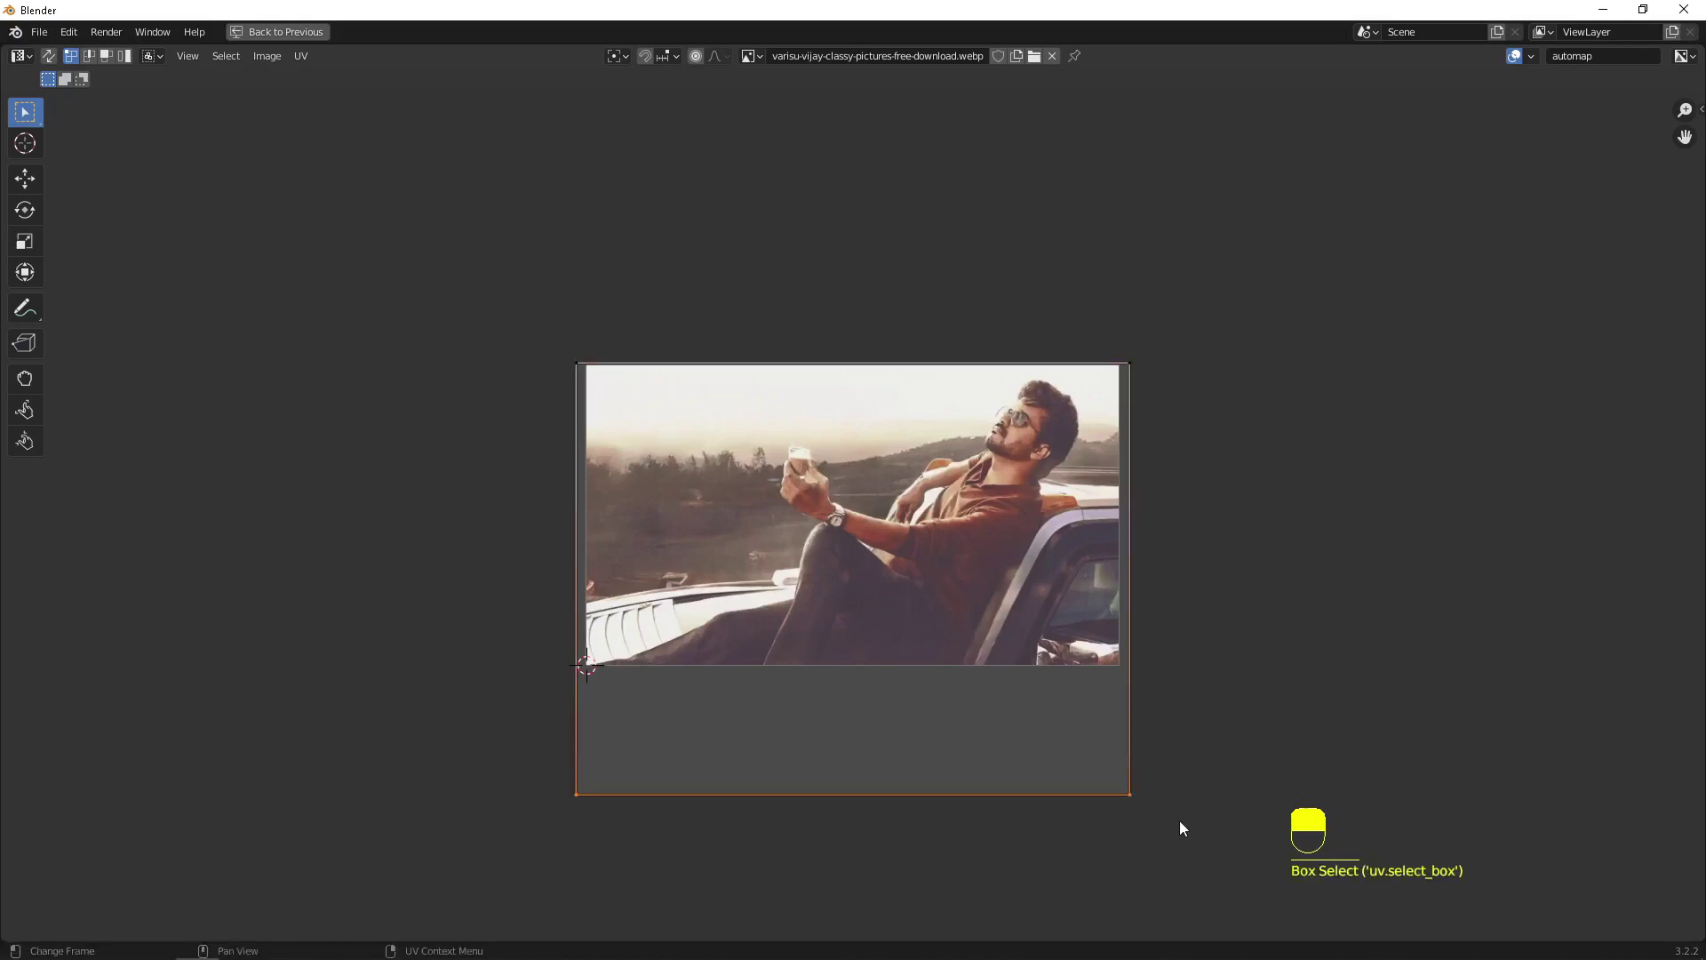
key("g")
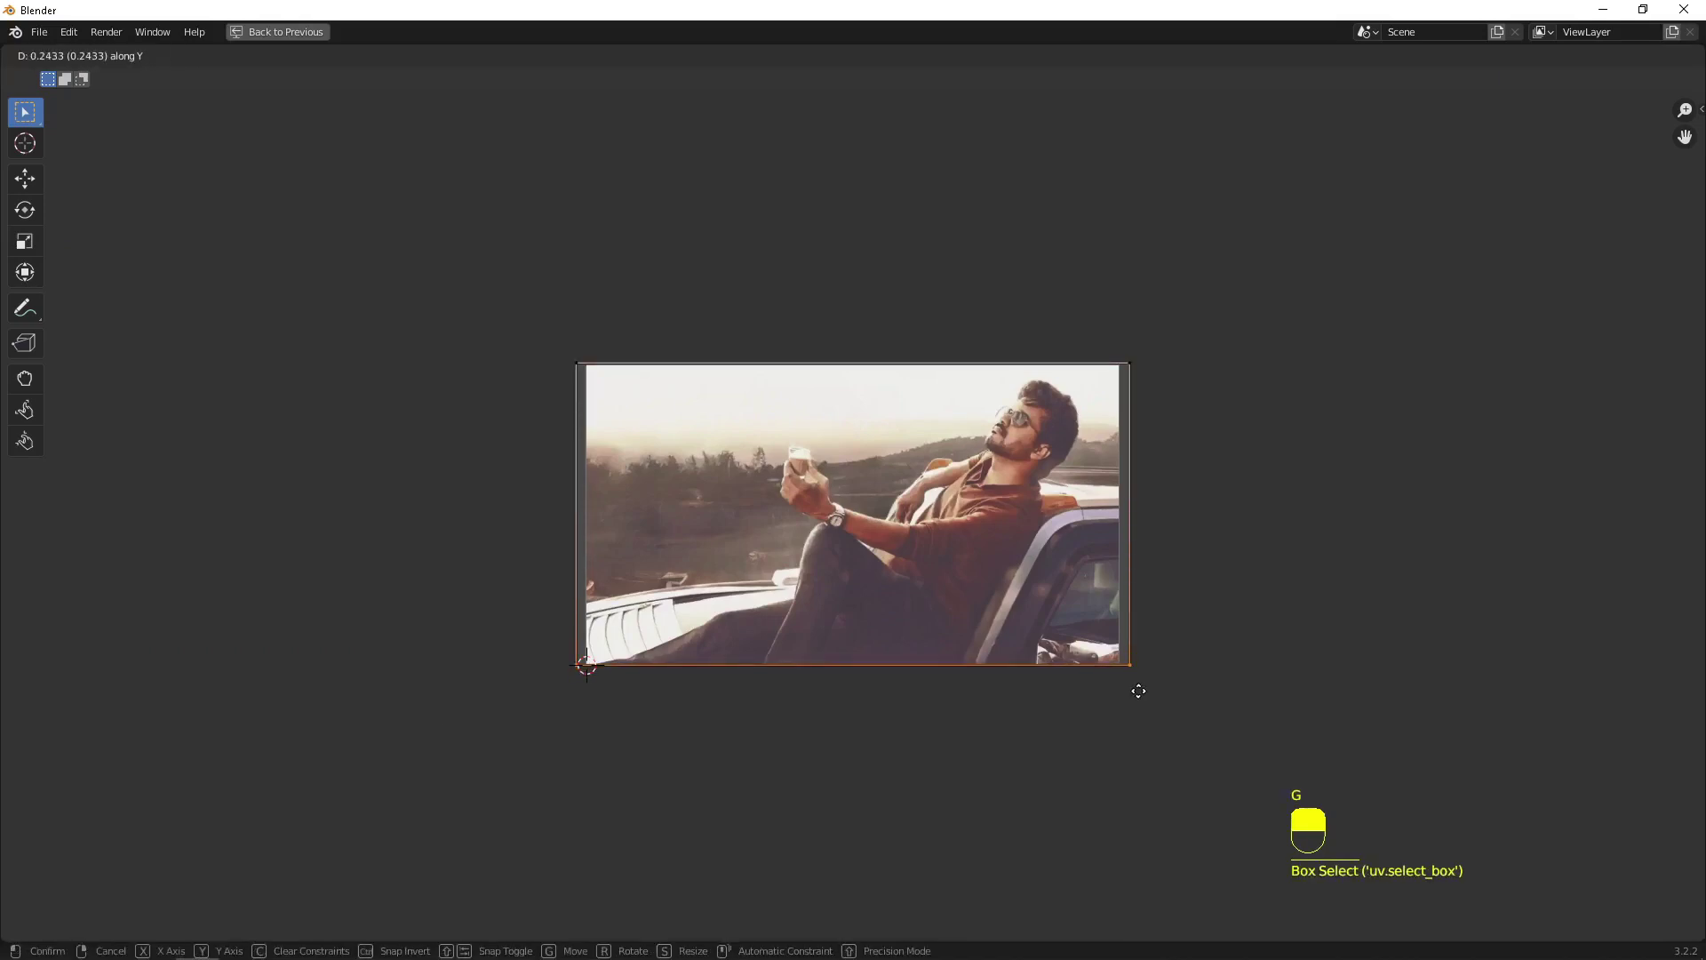
left_click(1141, 698)
Step: Move the UV island's two side edges along X onto the image's side borders, then return to Object Mode and the normal layout
left_click_drag(515, 218, 655, 718)
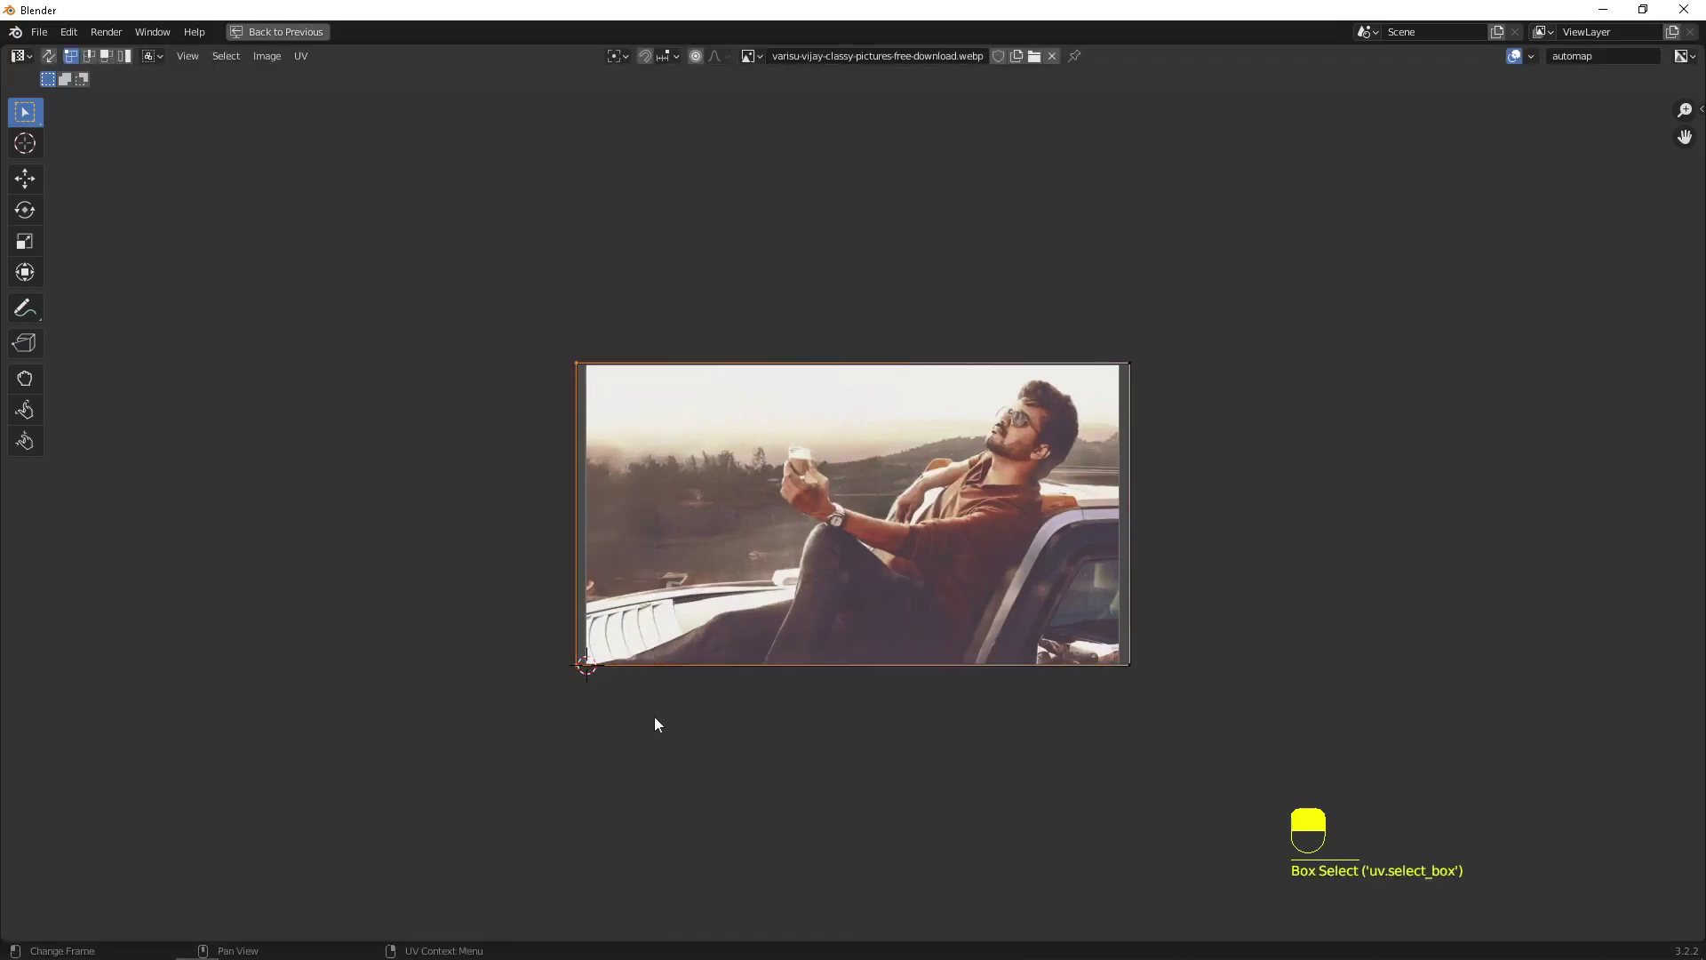
key("g")
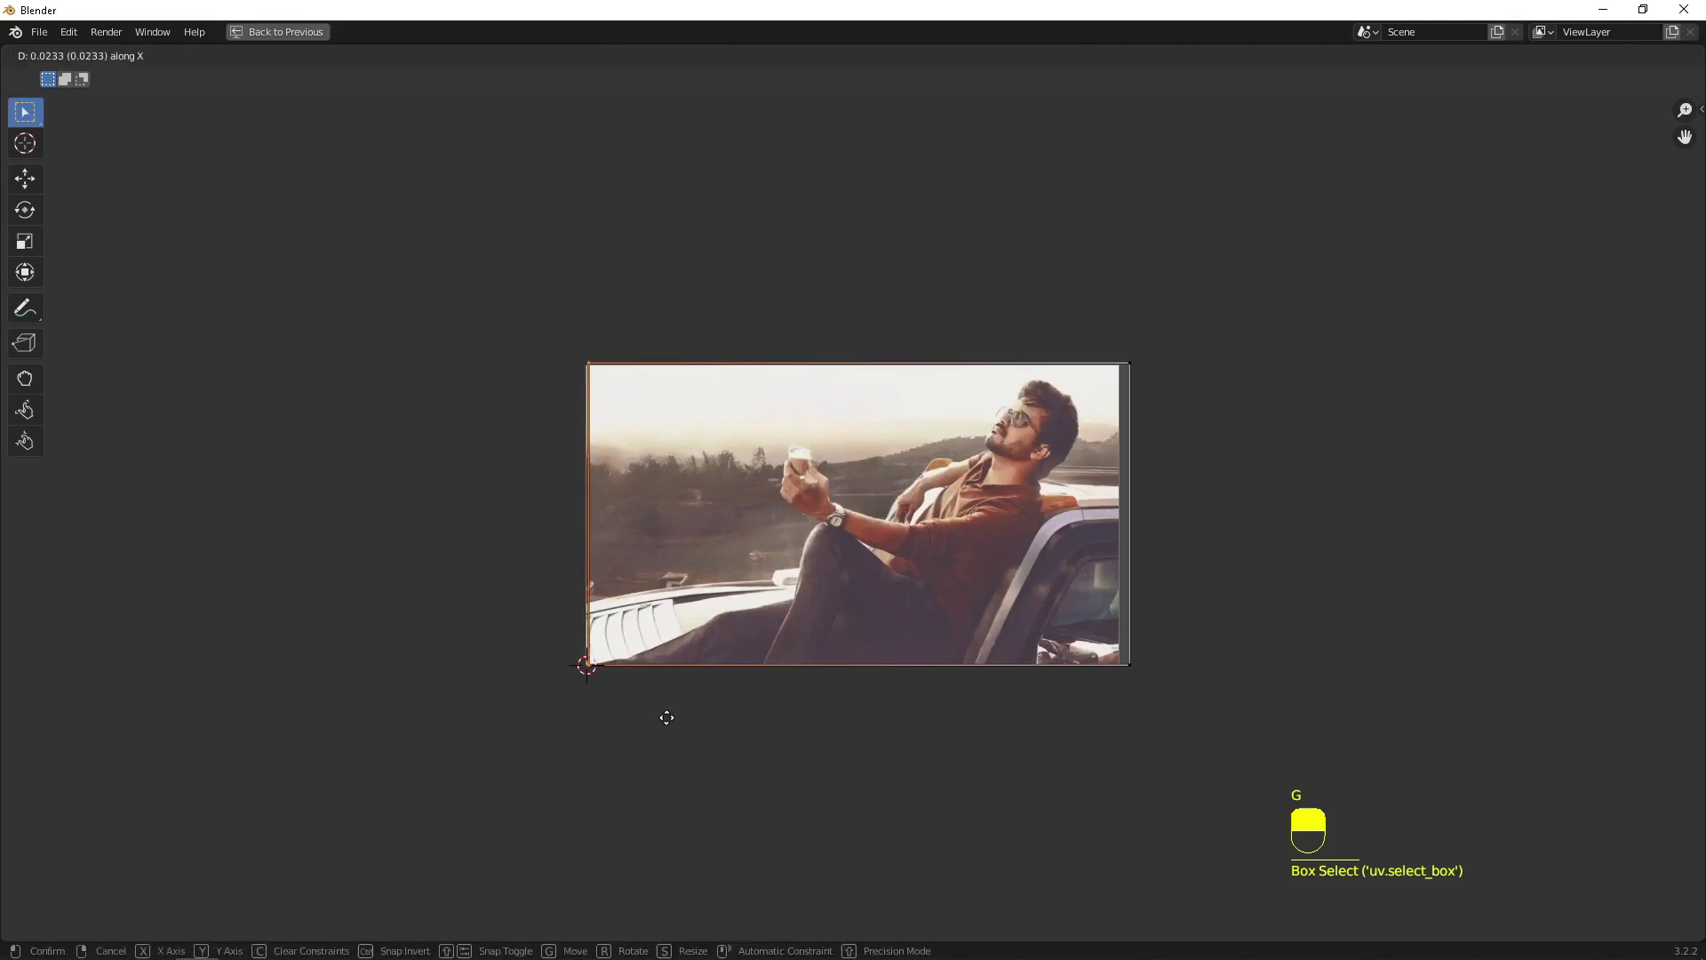
left_click(667, 717)
left_click_drag(968, 266, 1193, 741)
key("g")
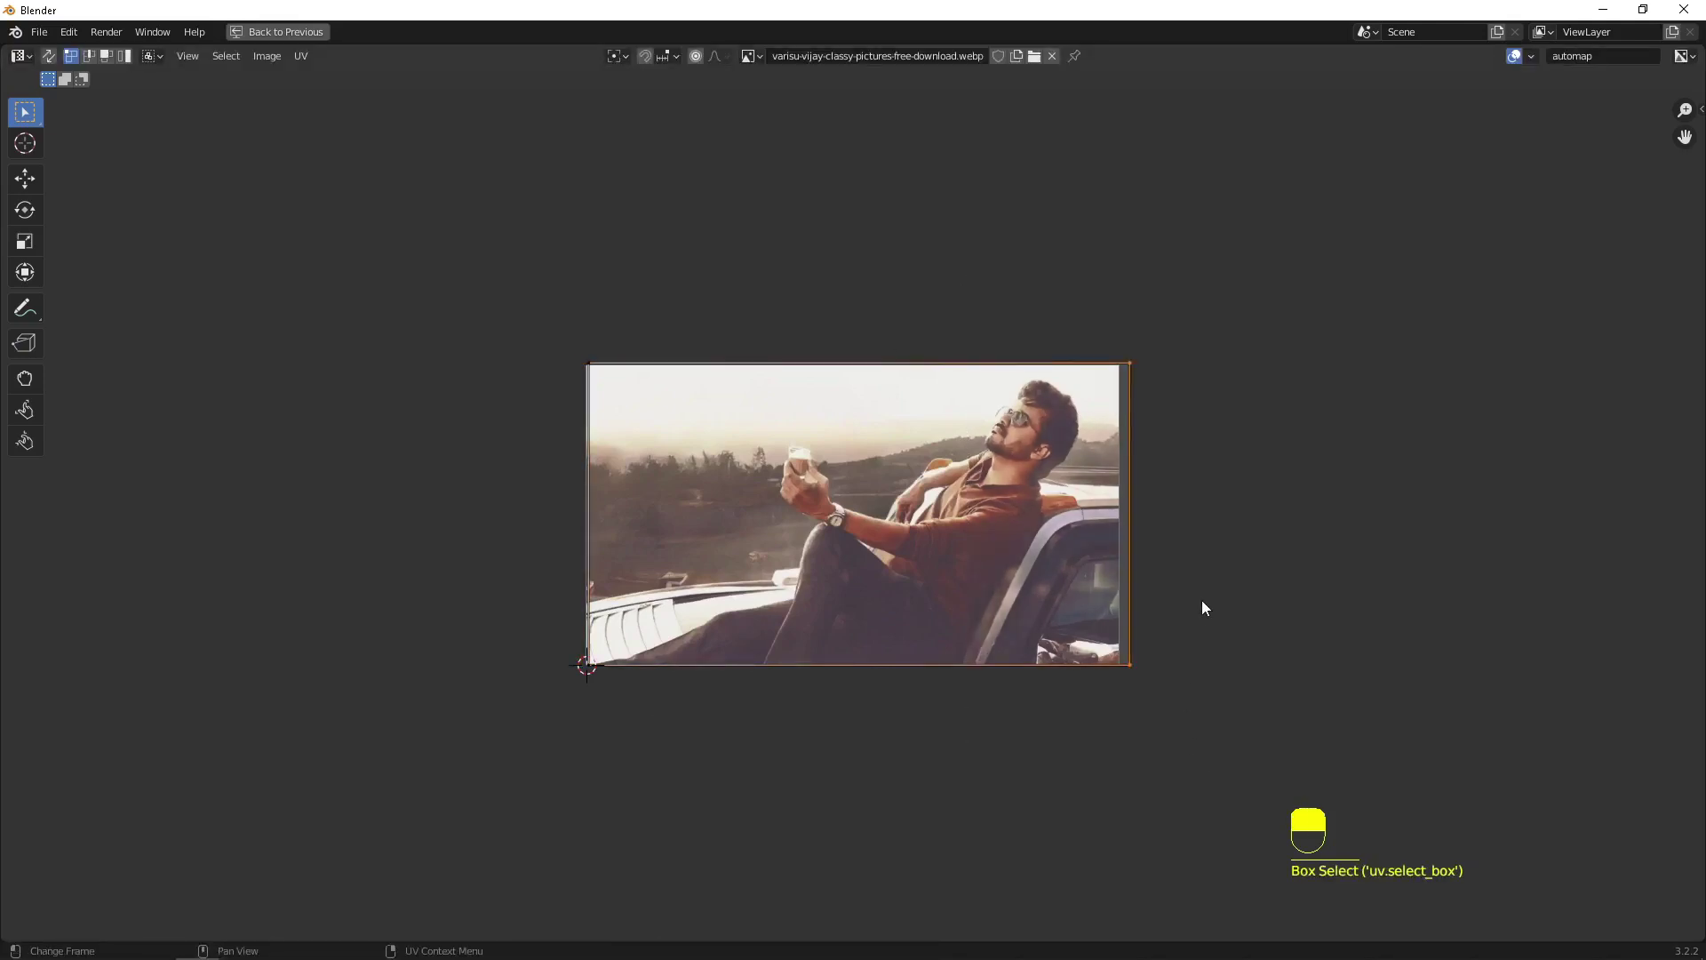
left_click(1191, 610)
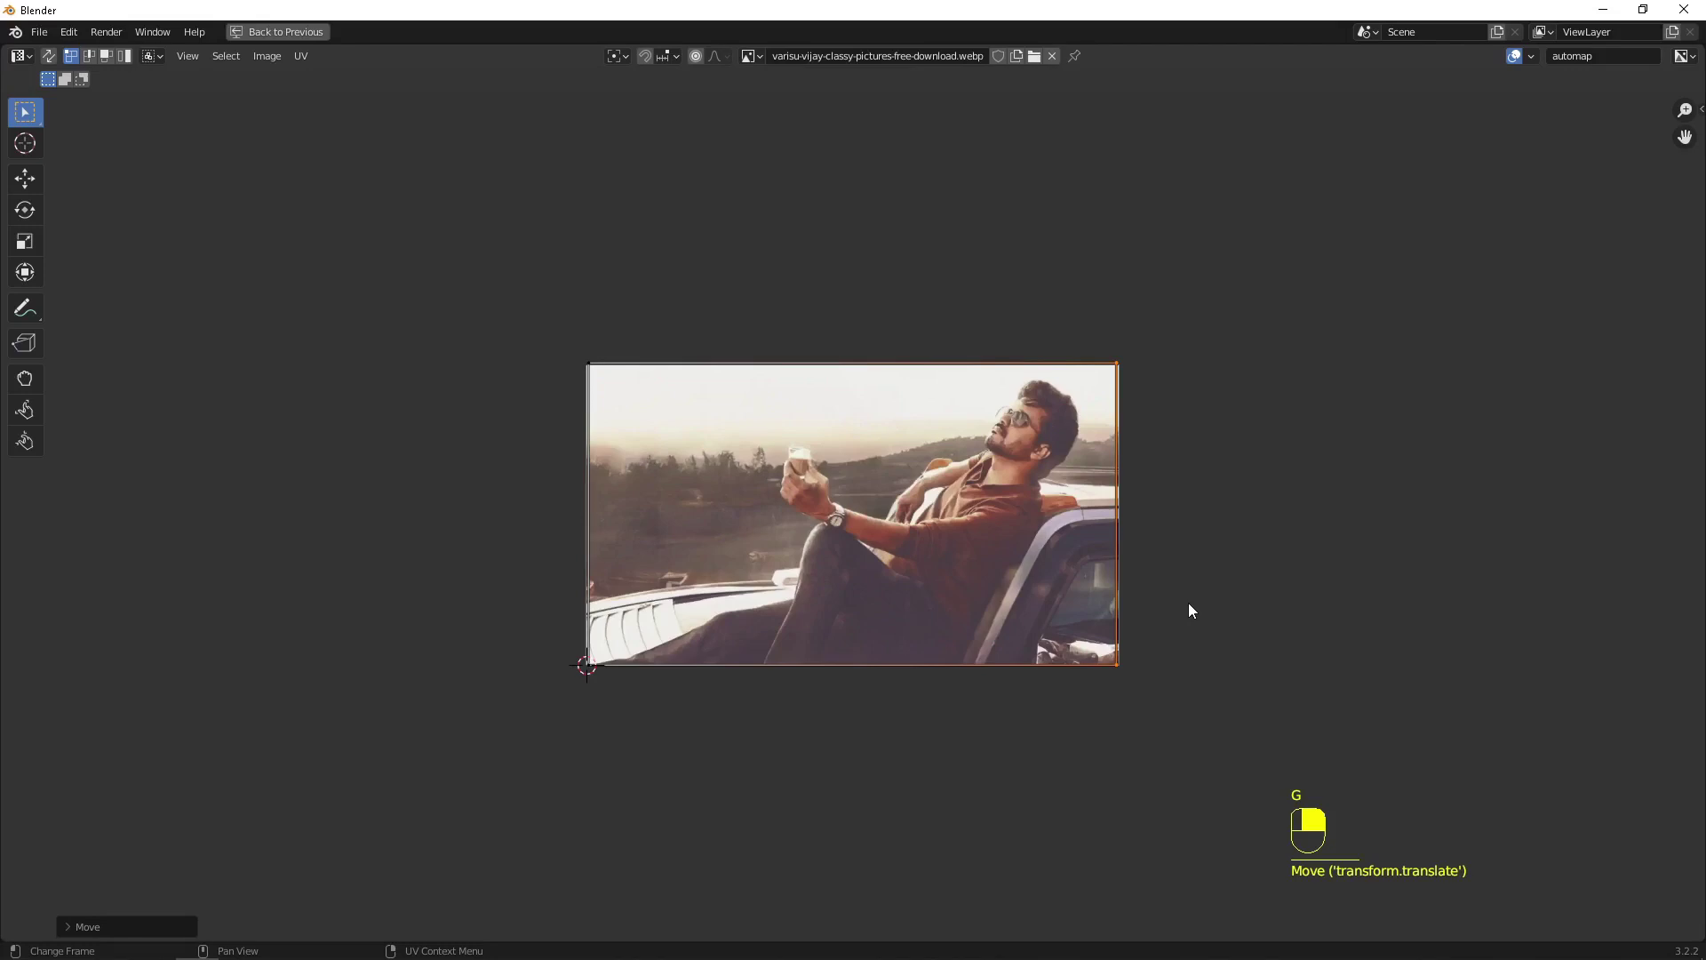
key("Tab")
key("ctrl+space")
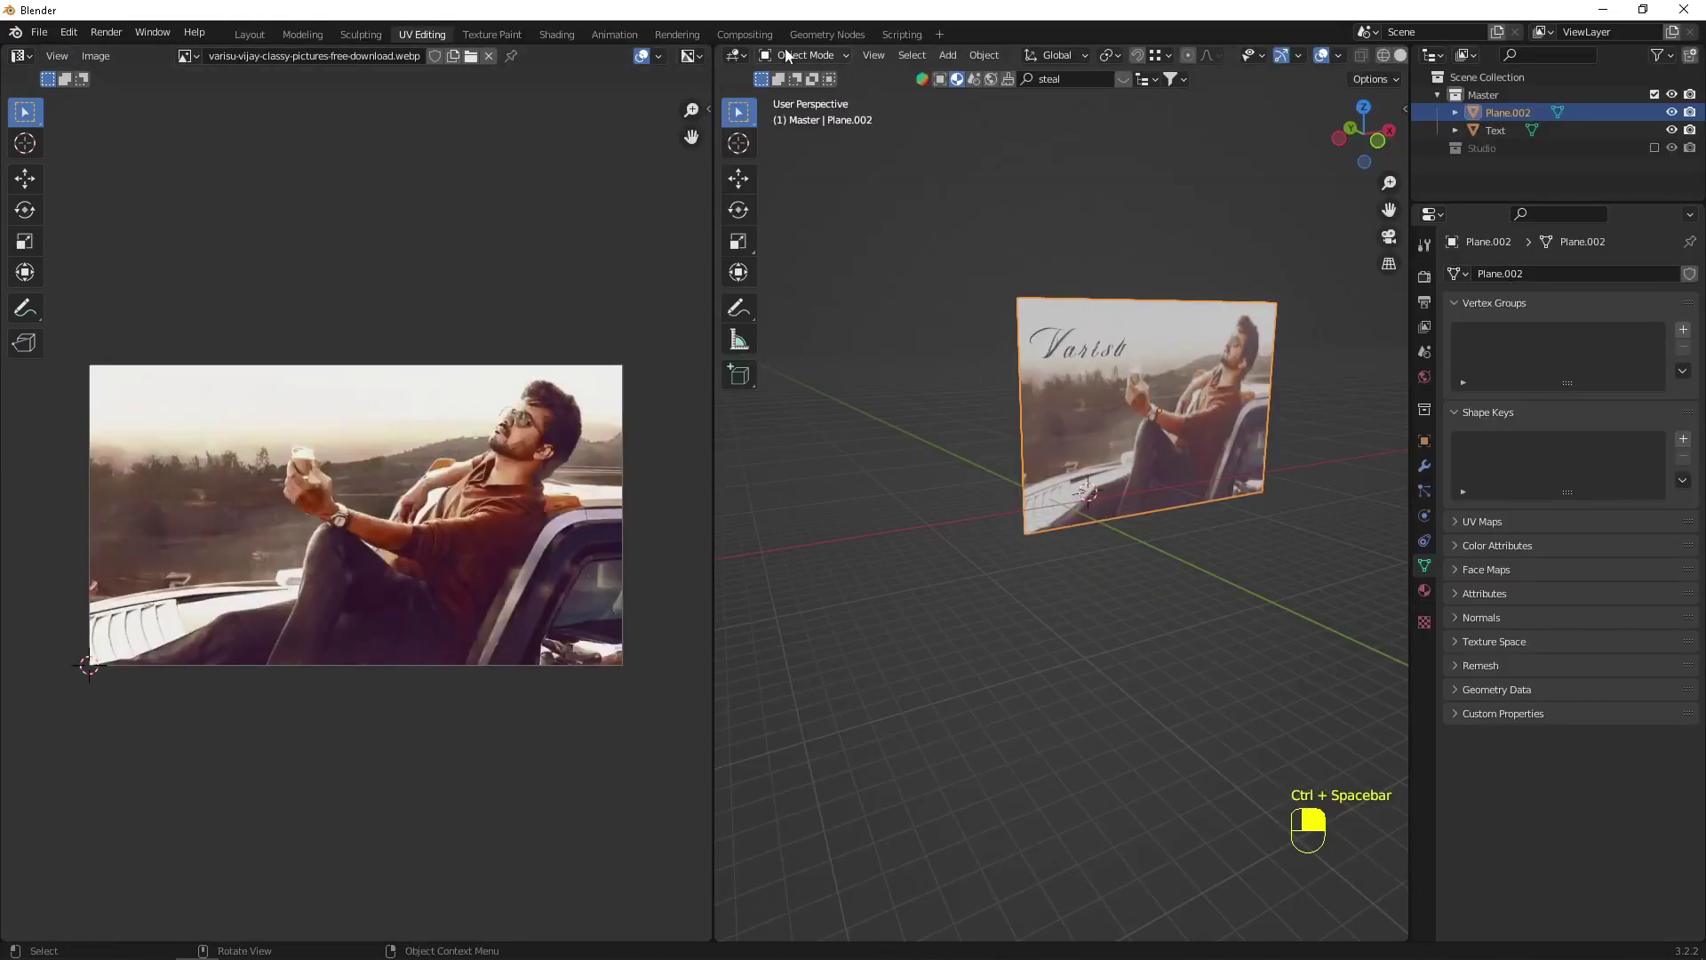
Step: Return to the Shading workspace and lower the image material's Roughness to 0.314
left_click(557, 33)
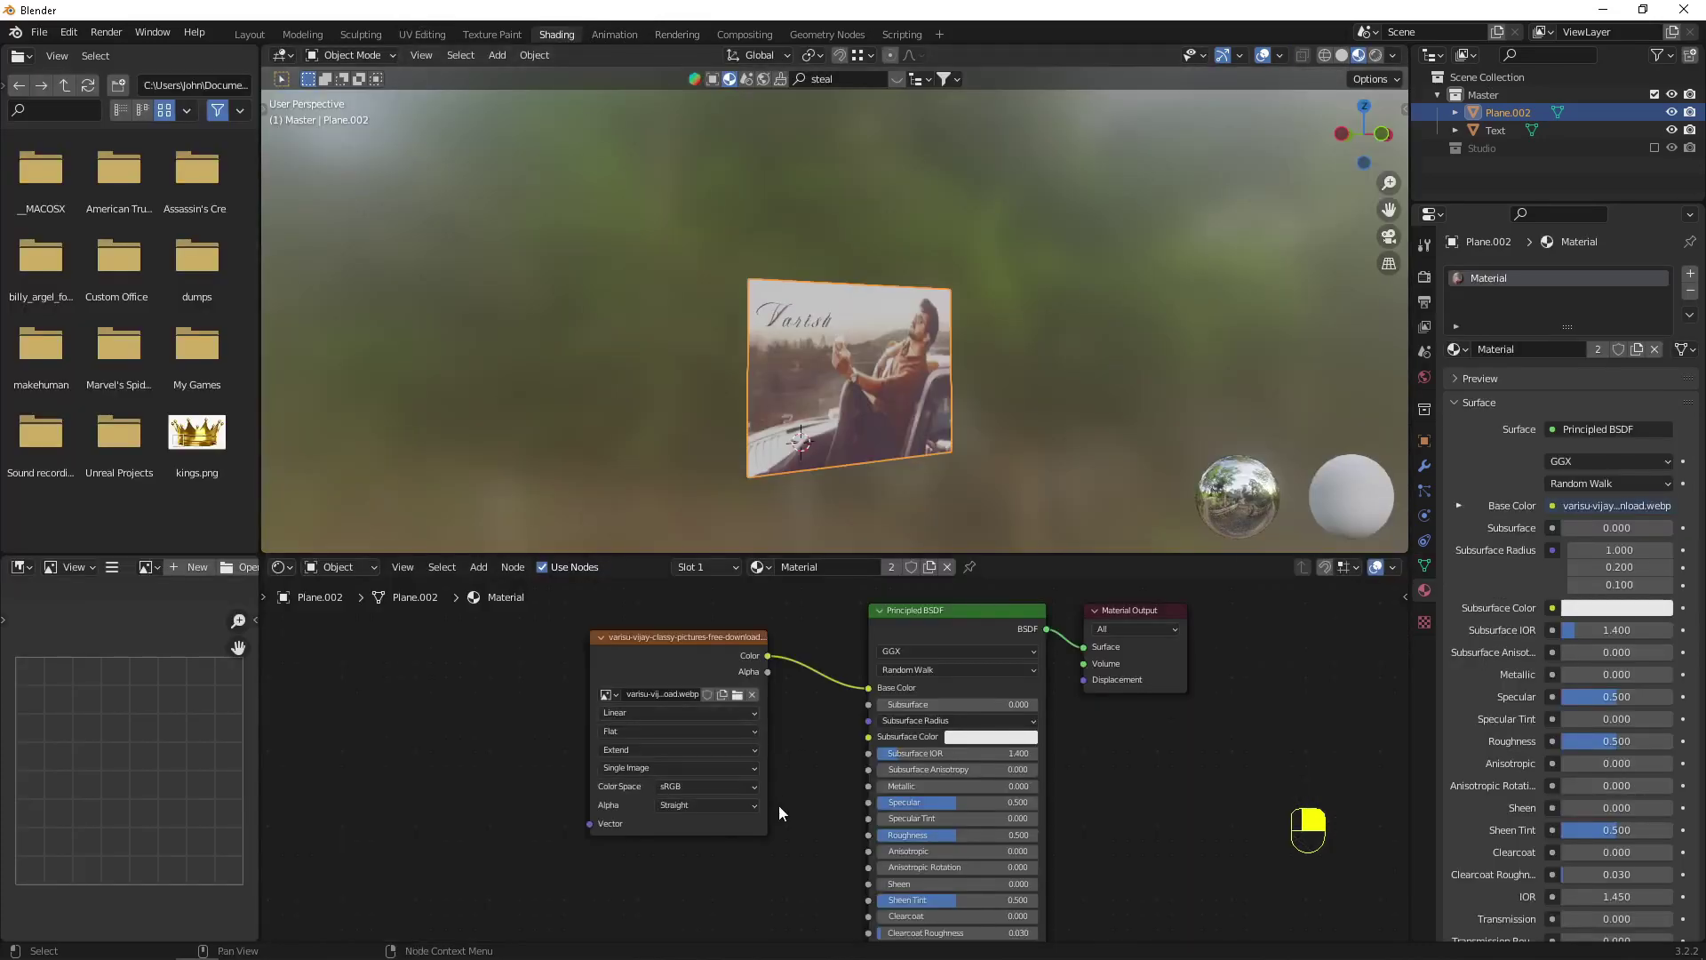
left_click_drag(947, 837, 927, 836)
scroll(813, 338, "up", 3)
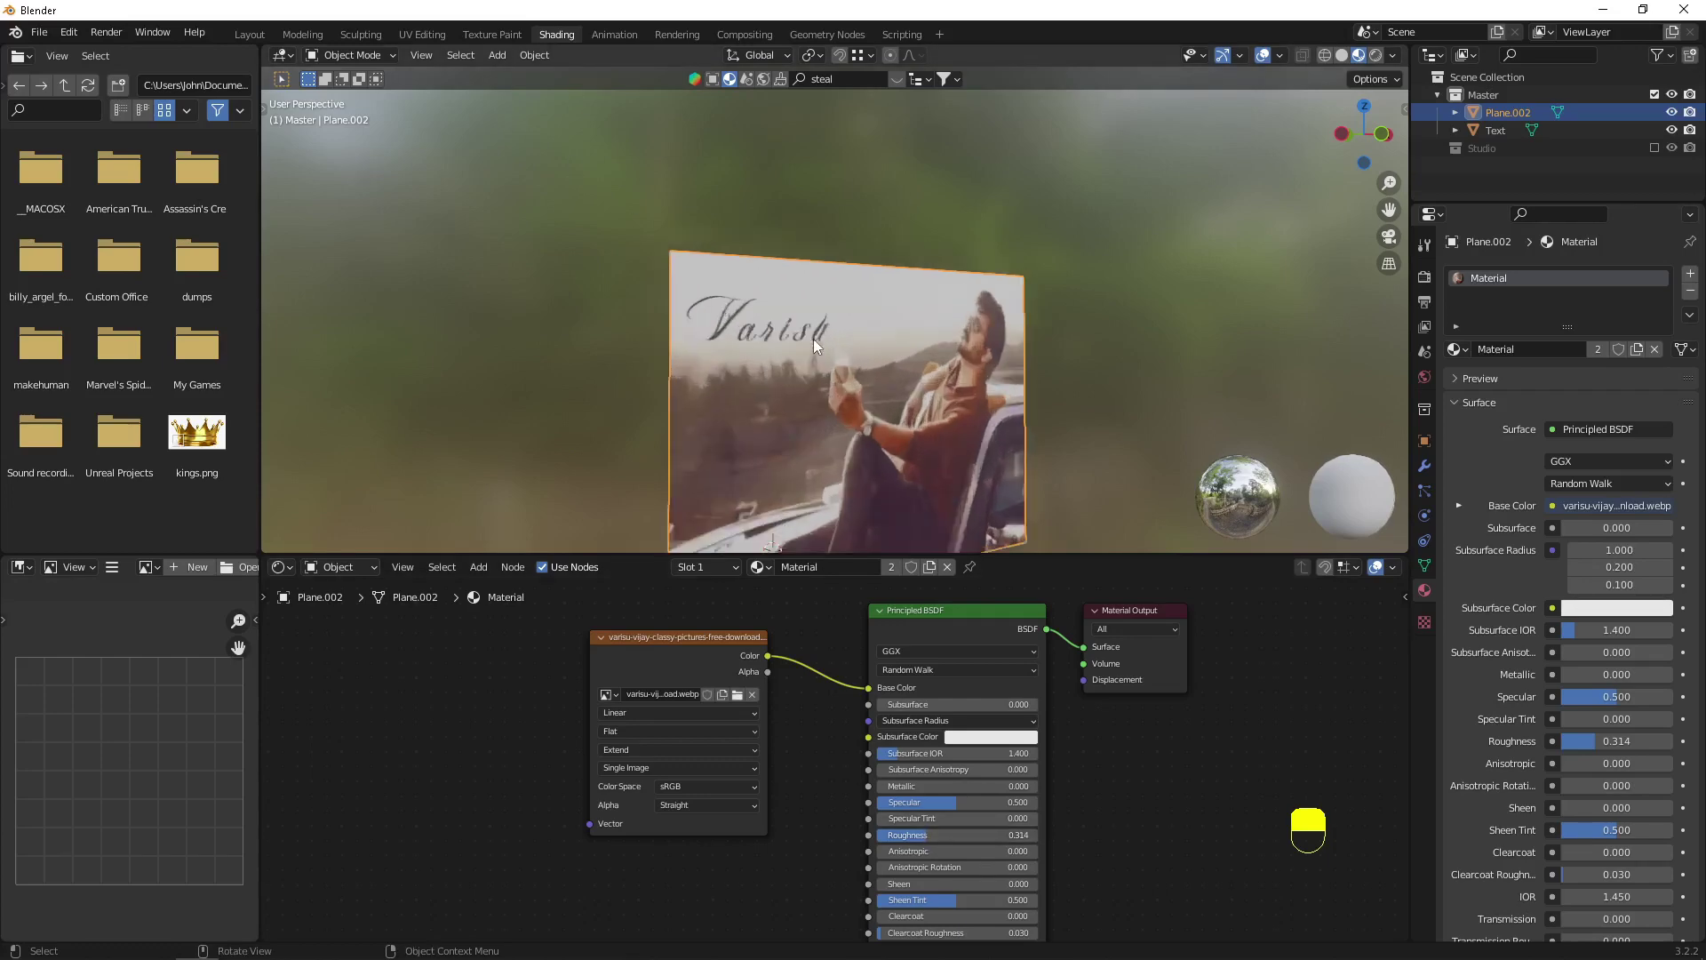
Step: Select the lettering and move it slightly along the global Y axis in front of the backdrop
middle_click_drag(813, 338, 924, 270)
left_click(759, 285)
middle_click_drag(759, 285, 866, 277)
key("g")
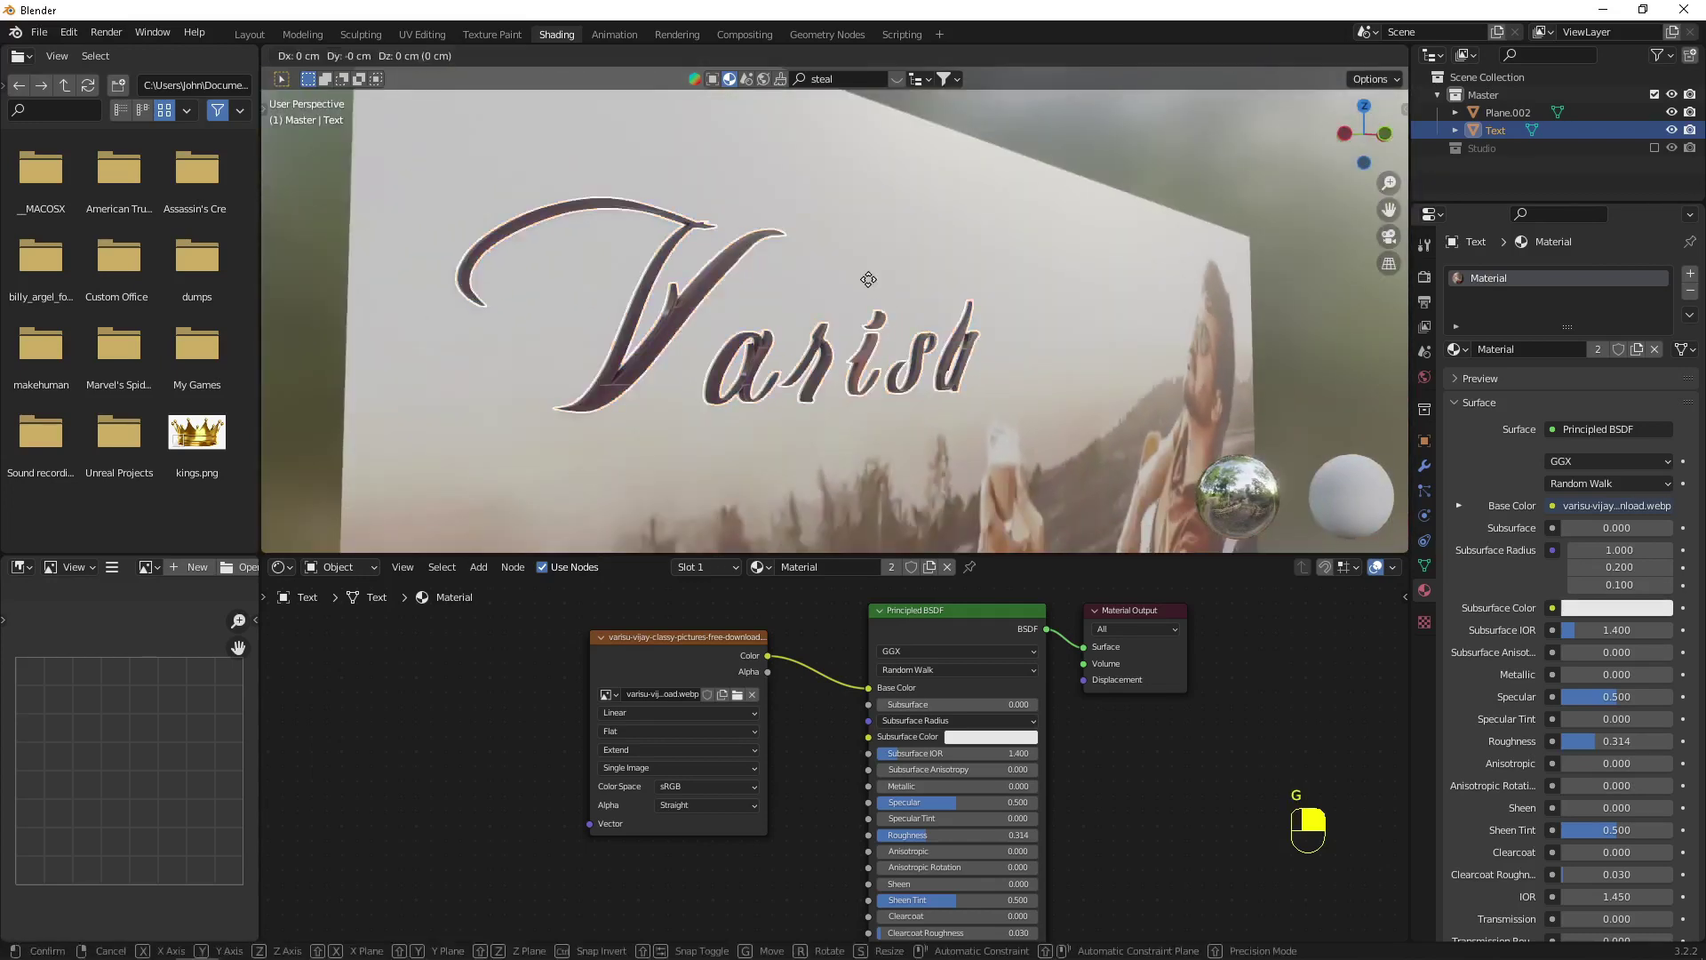
key("x")
key("y")
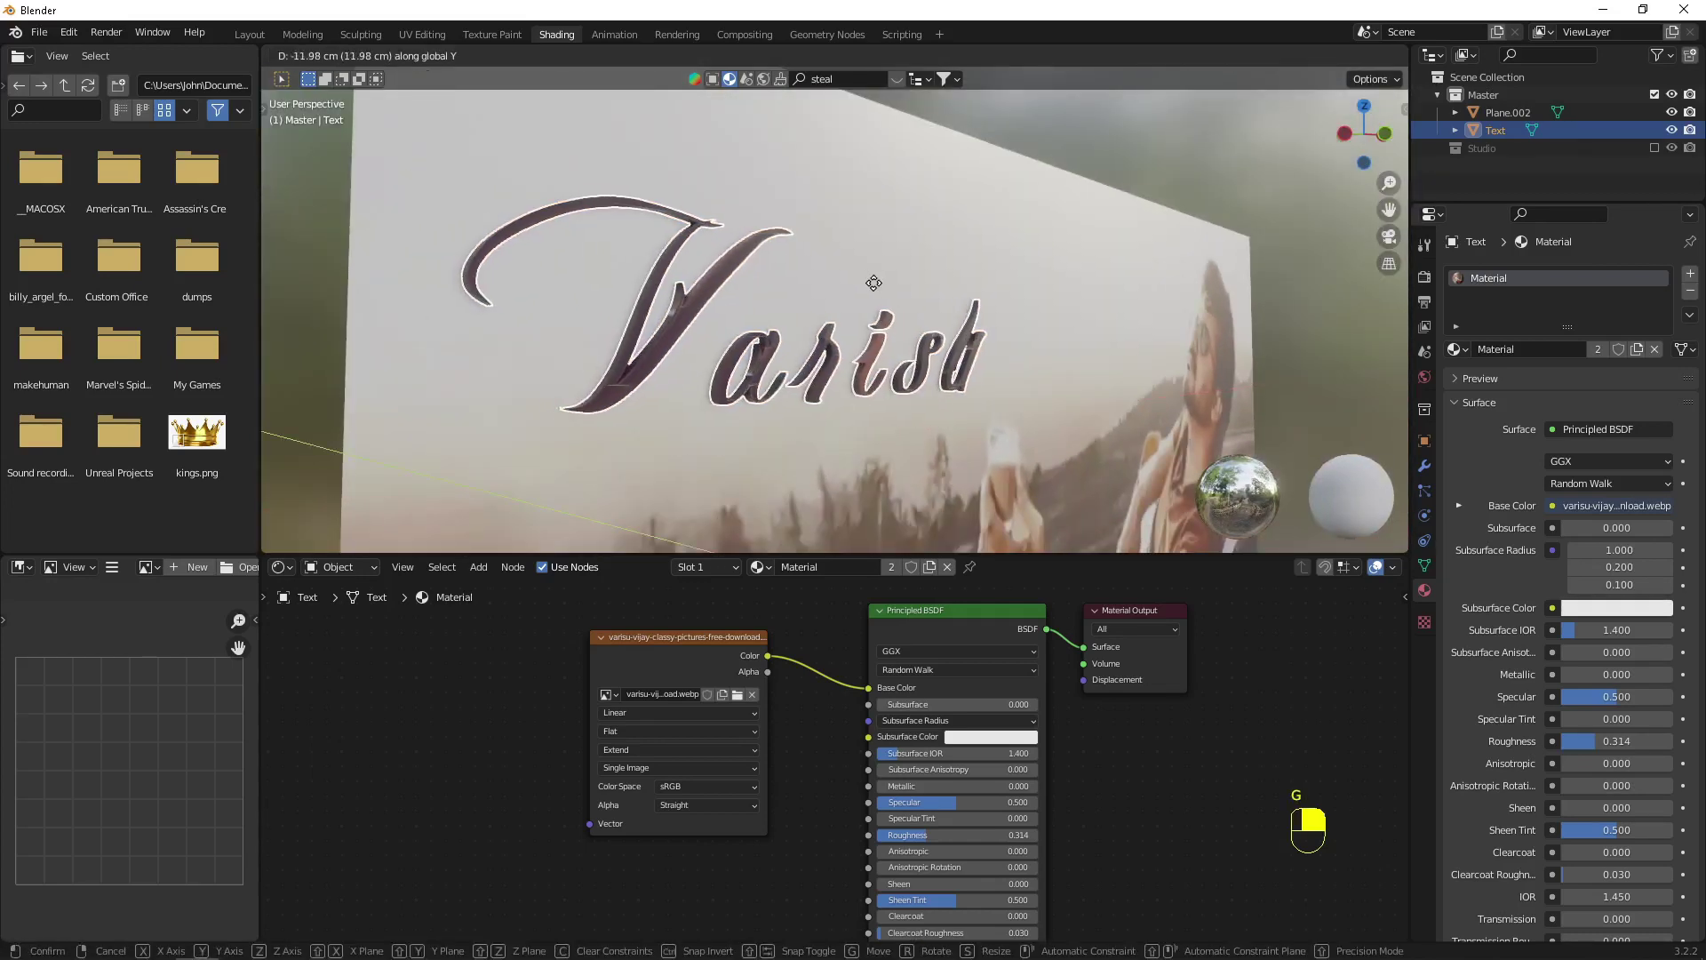
left_click(874, 291)
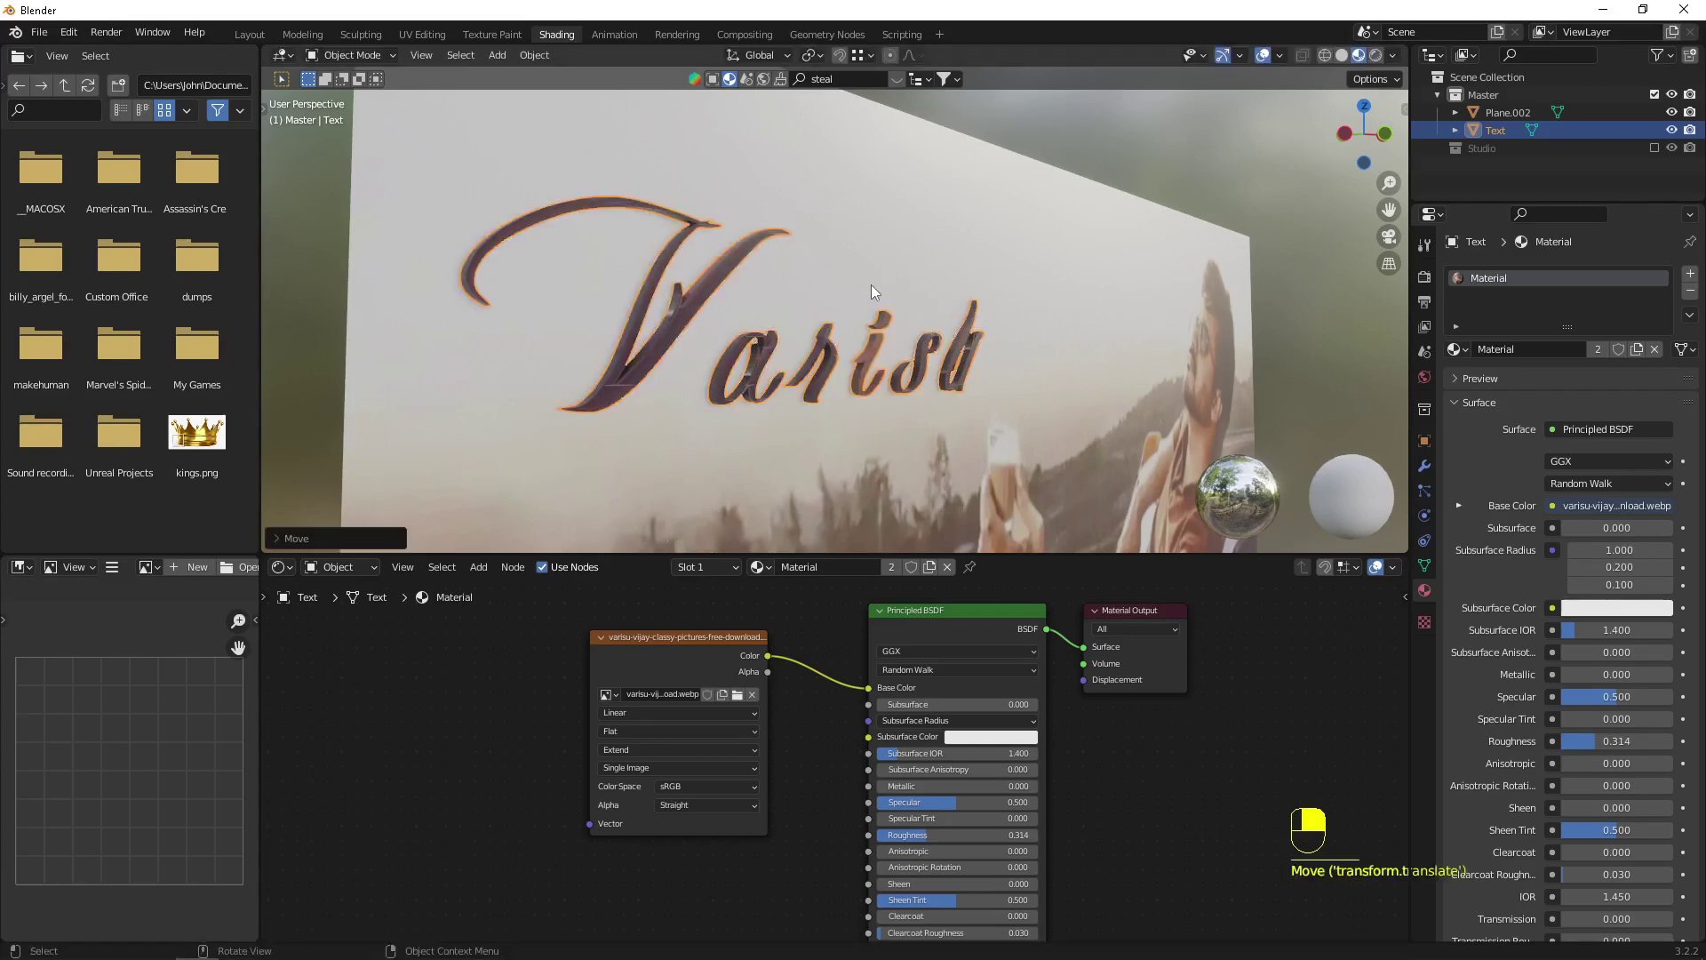
Step: Assign the existing Steel material to the lettering in place of the image-textured Material and check it from the side
left_click(1192, 183)
middle_click_drag(1192, 183, 1160, 196)
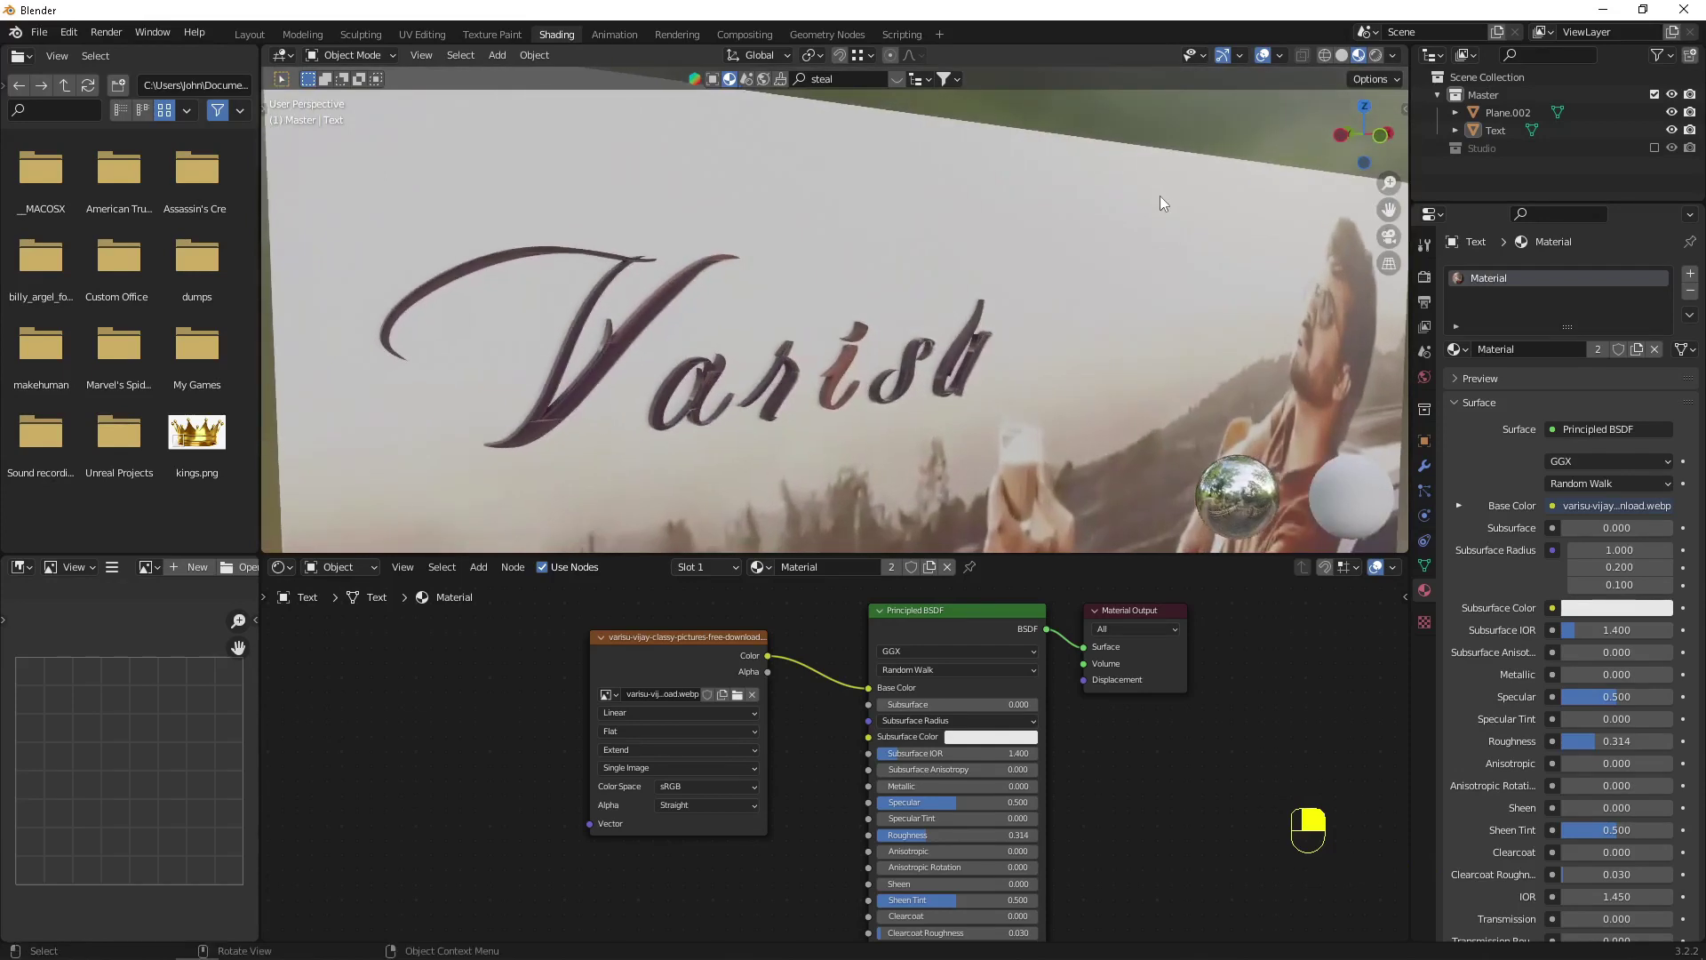
left_click(771, 388)
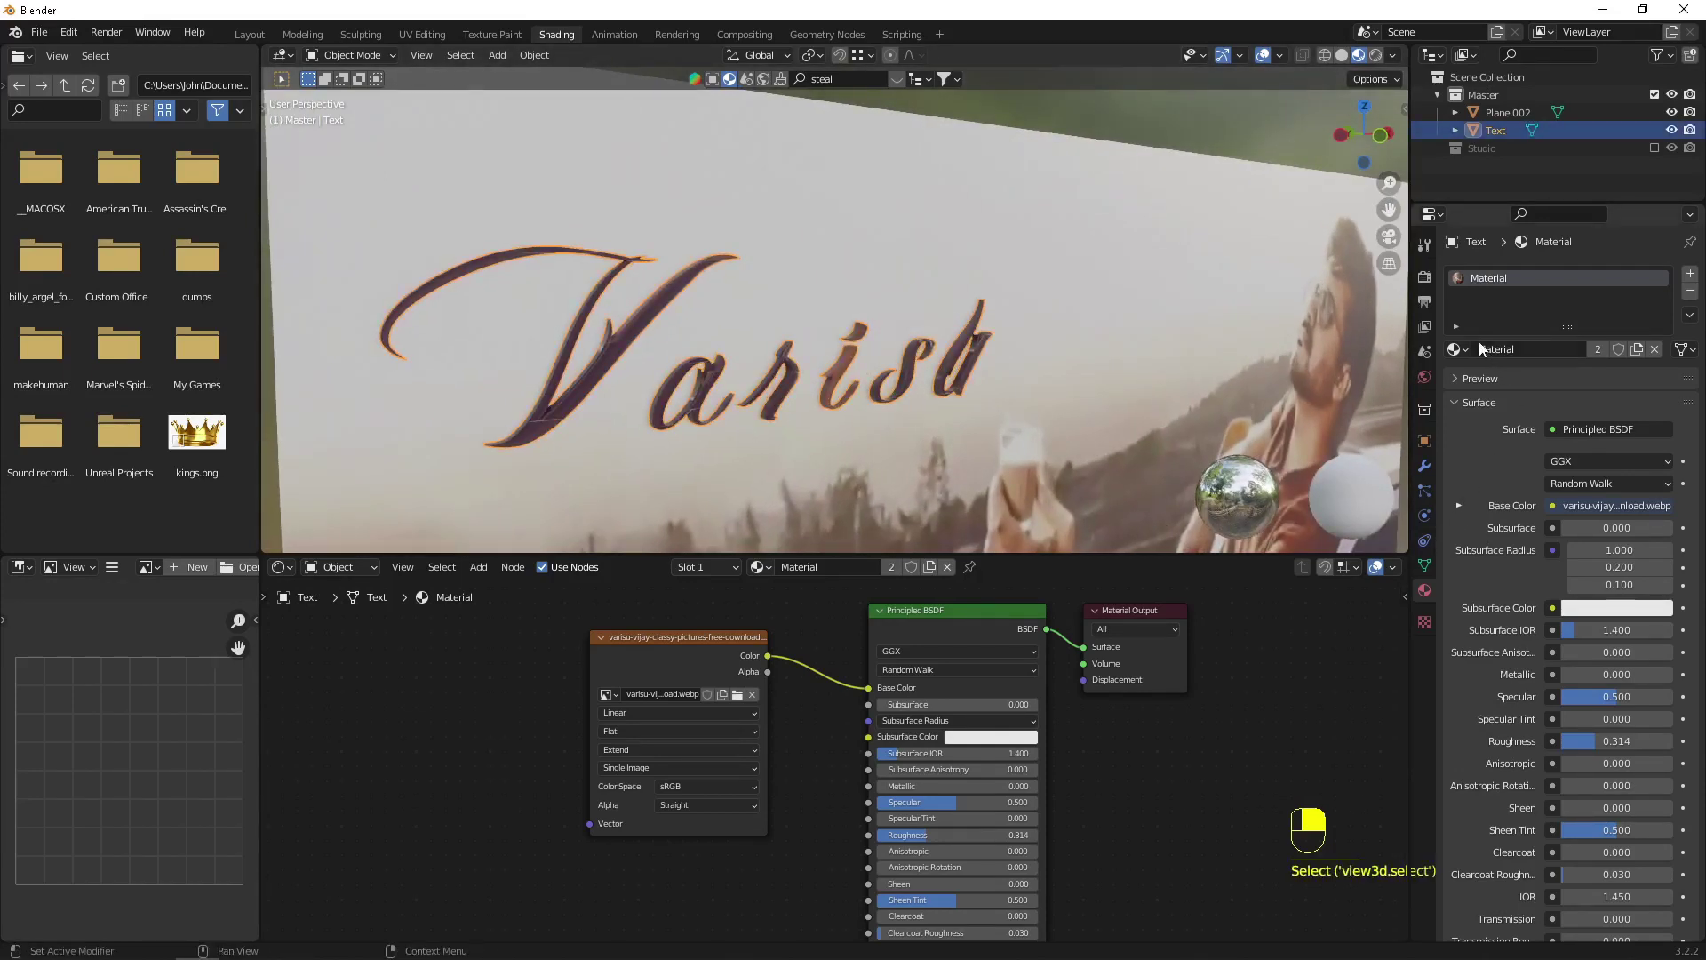
left_click(1456, 350)
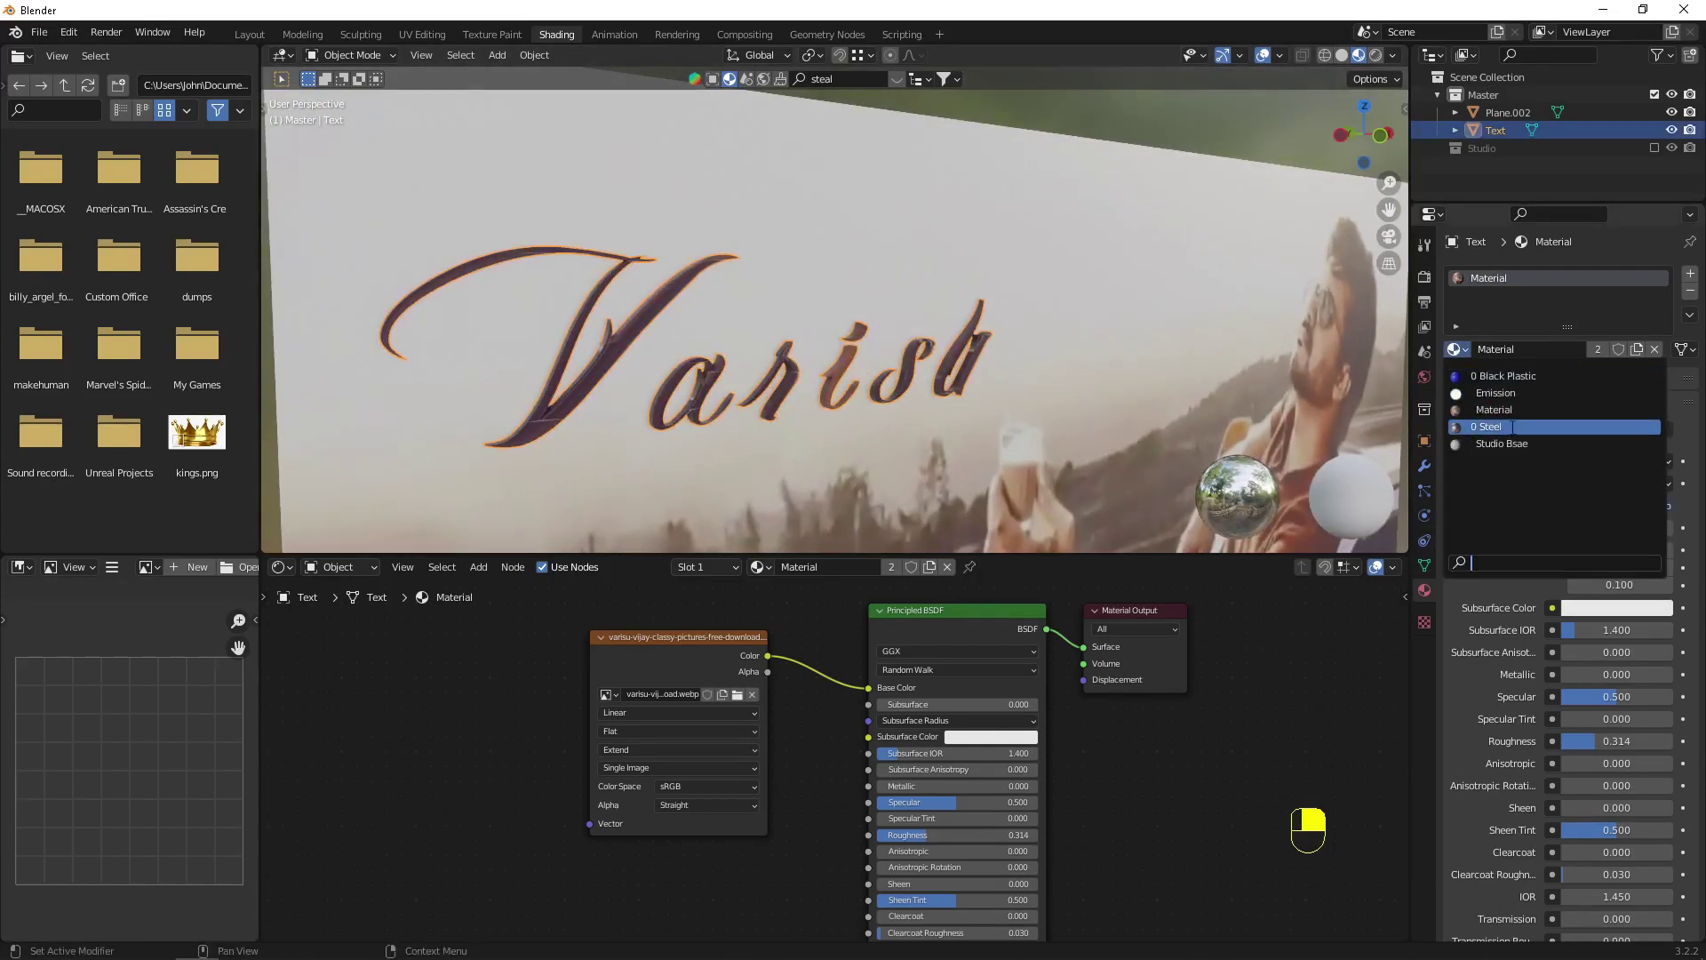
left_click(1486, 427)
middle_click_drag(749, 382, 830, 370)
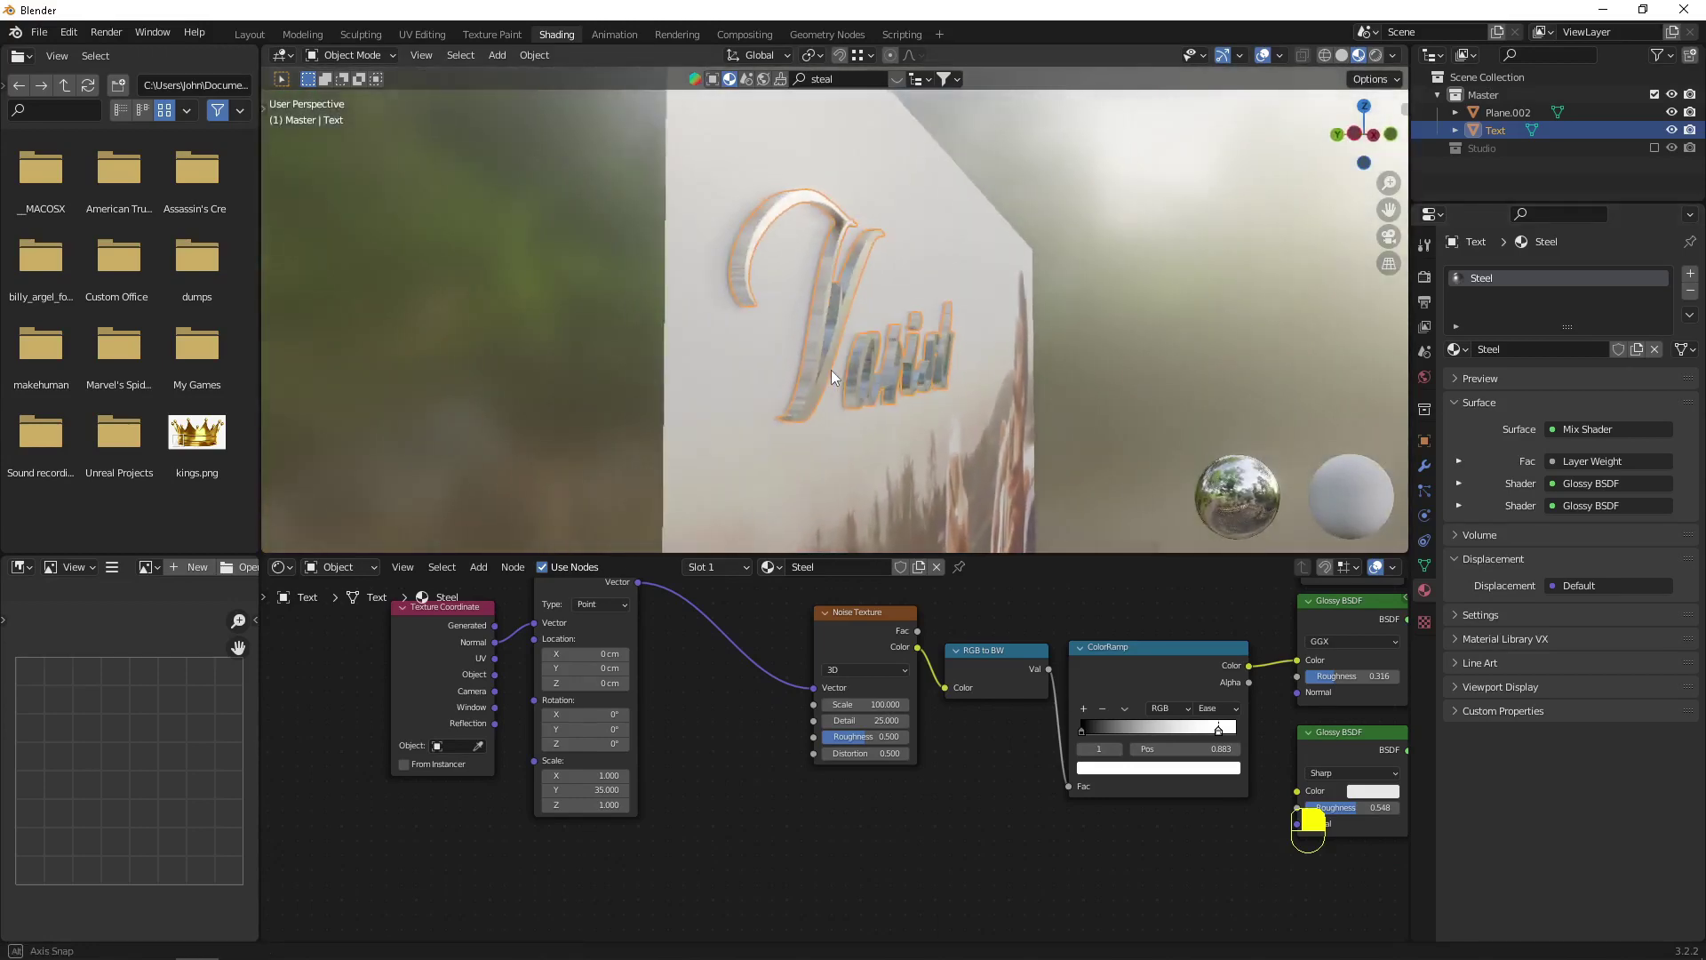
left_click(1065, 165)
middle_click_drag(1065, 166, 817, 372)
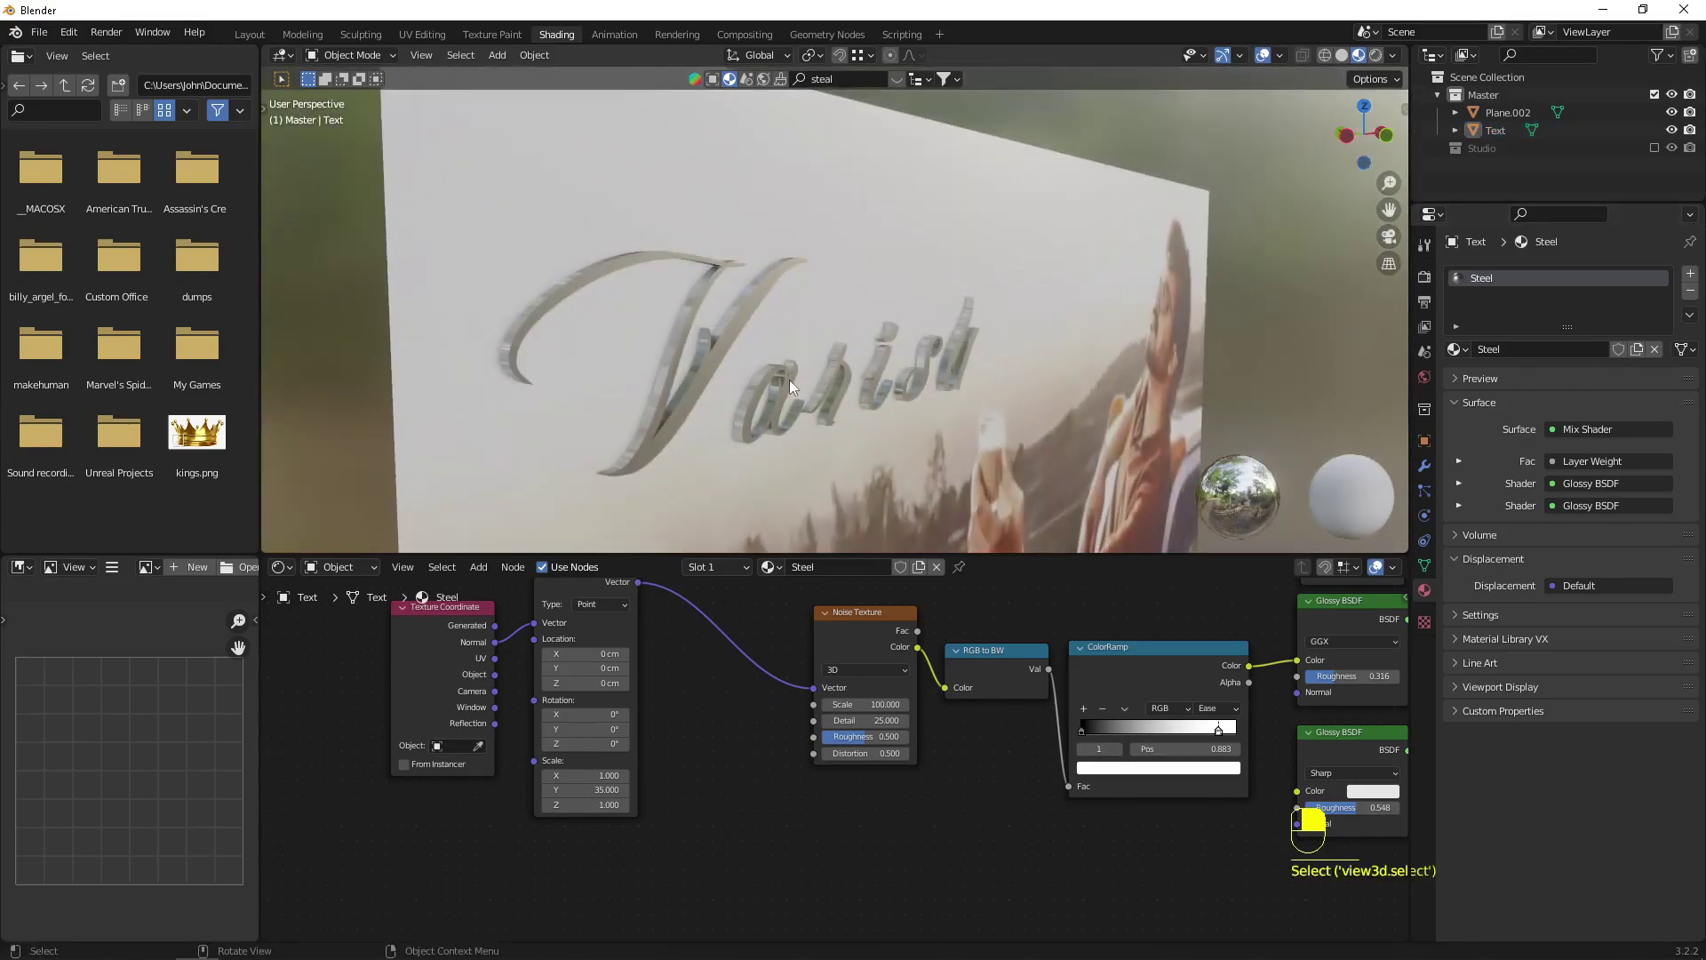
Step: Unwrap the UVs of the entire lettering mesh and return to Object Mode
left_click(789, 381)
key("Tab")
key("a")
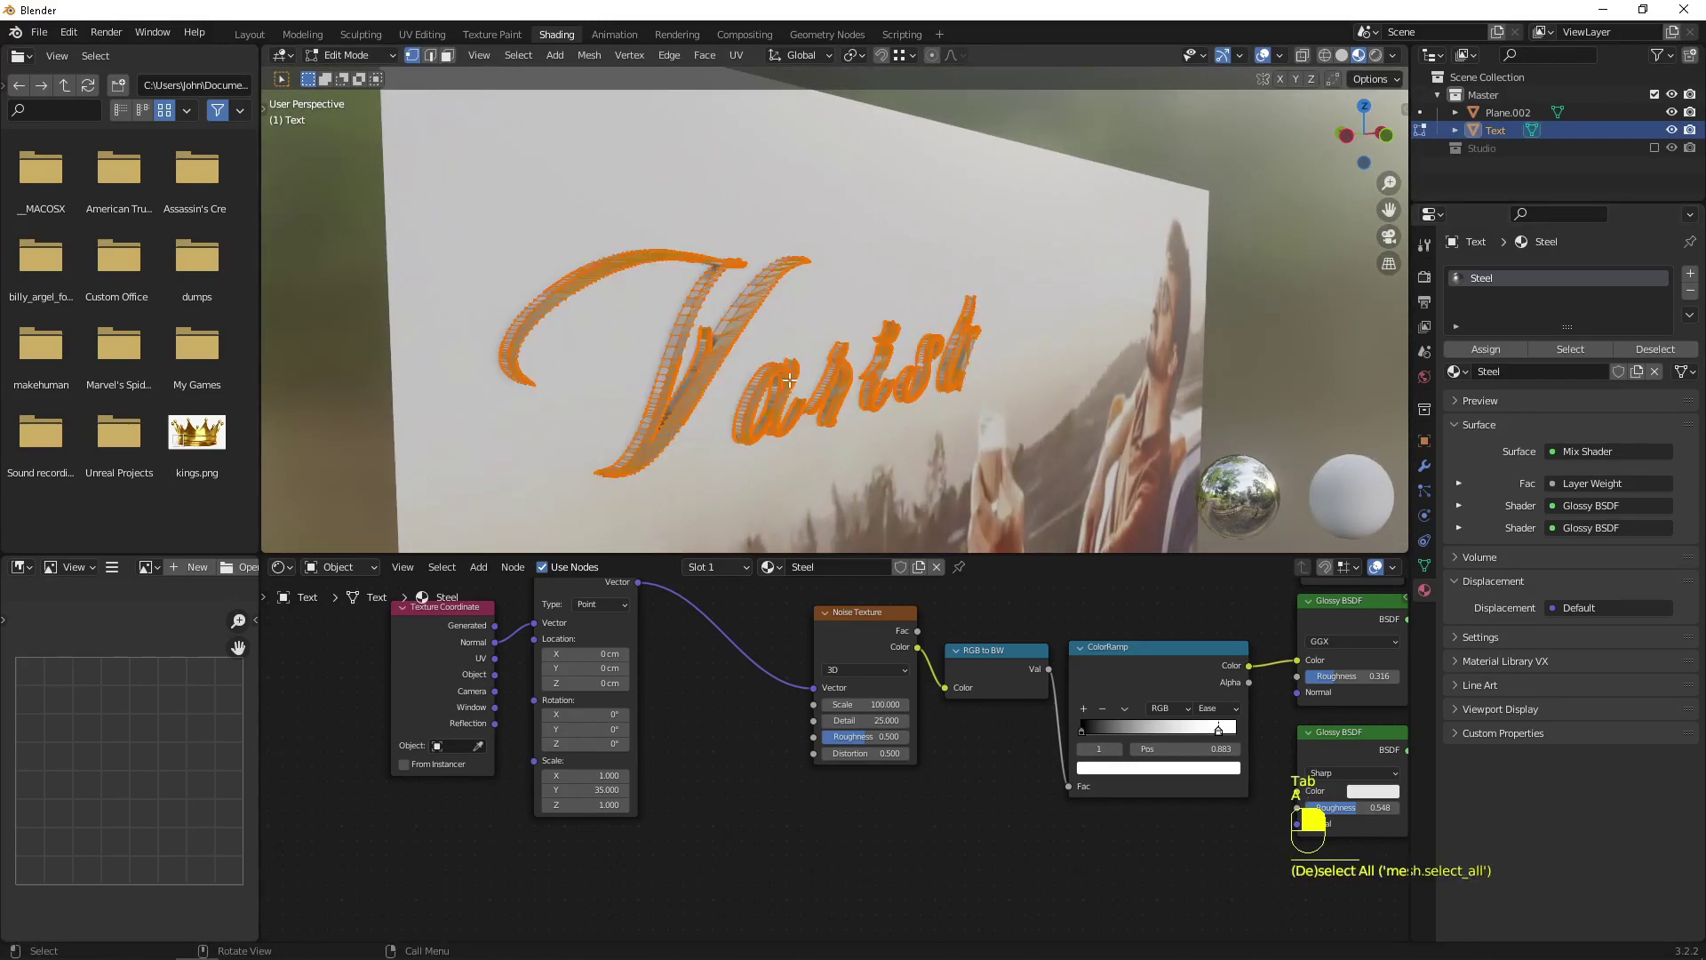
key("u")
left_click(790, 380)
key("Tab")
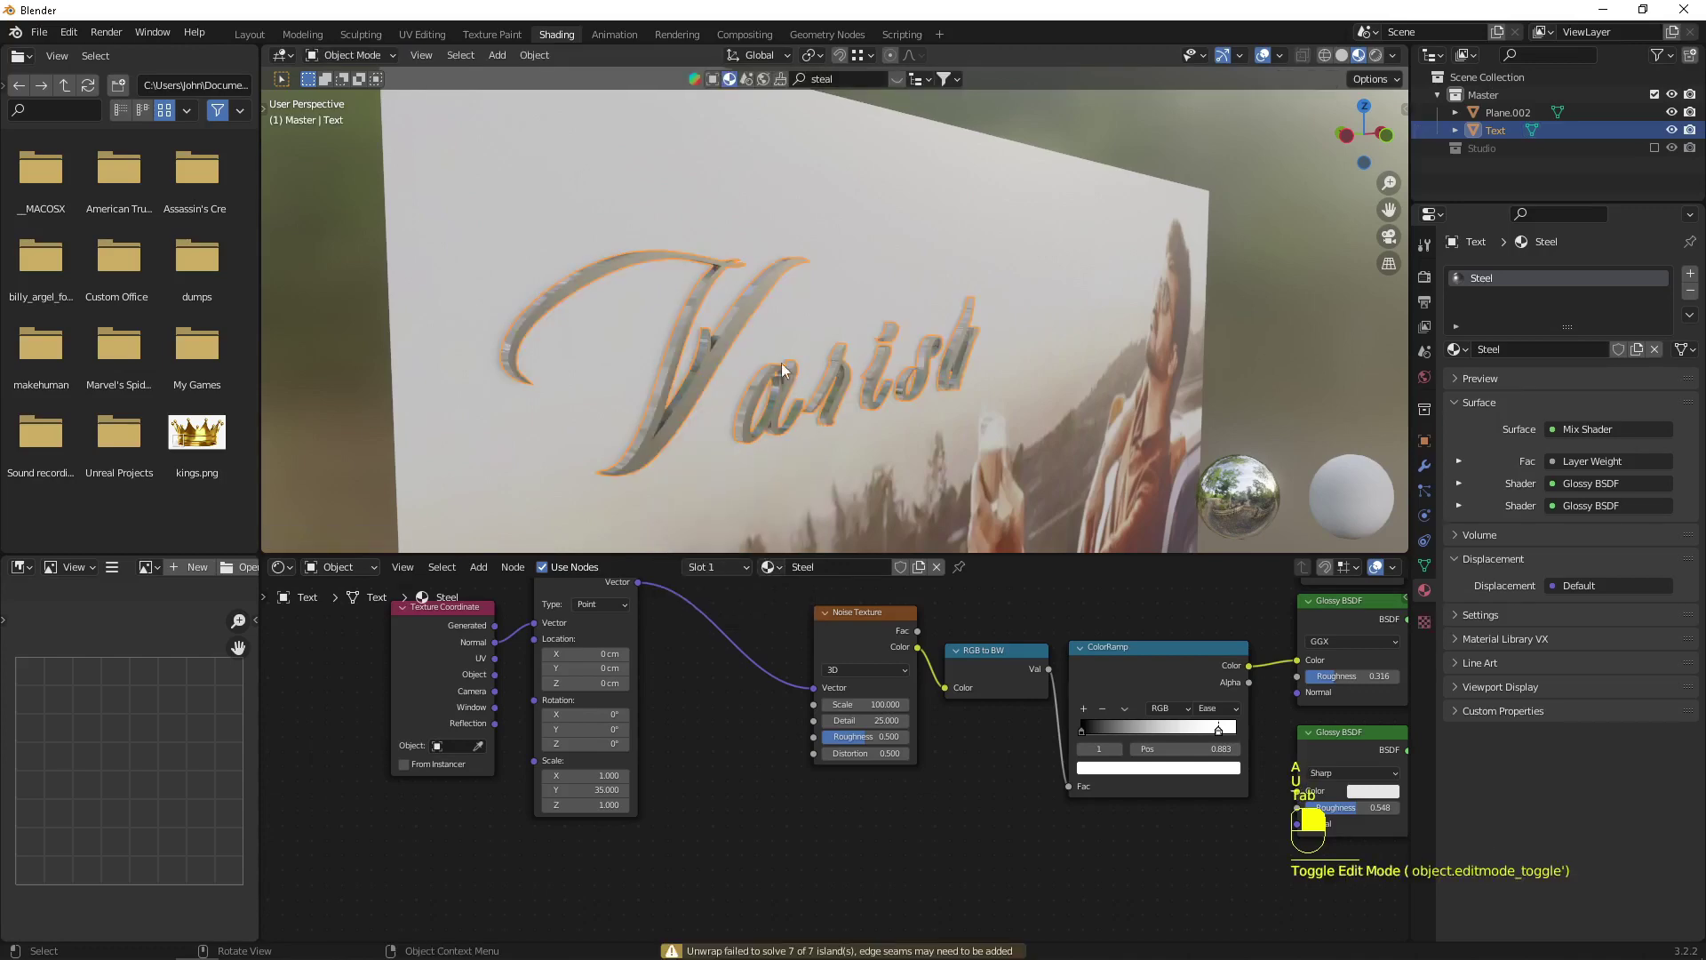
Step: Recalculate the normals of the whole lettering mesh in Edit Mode, then return to Object Mode
mouse_move(782, 363)
middle_mouse_down()
mouse_move(819, 324)
mouse_move(825, 352)
mouse_move(786, 365)
middle_mouse_up()
key("Tab")
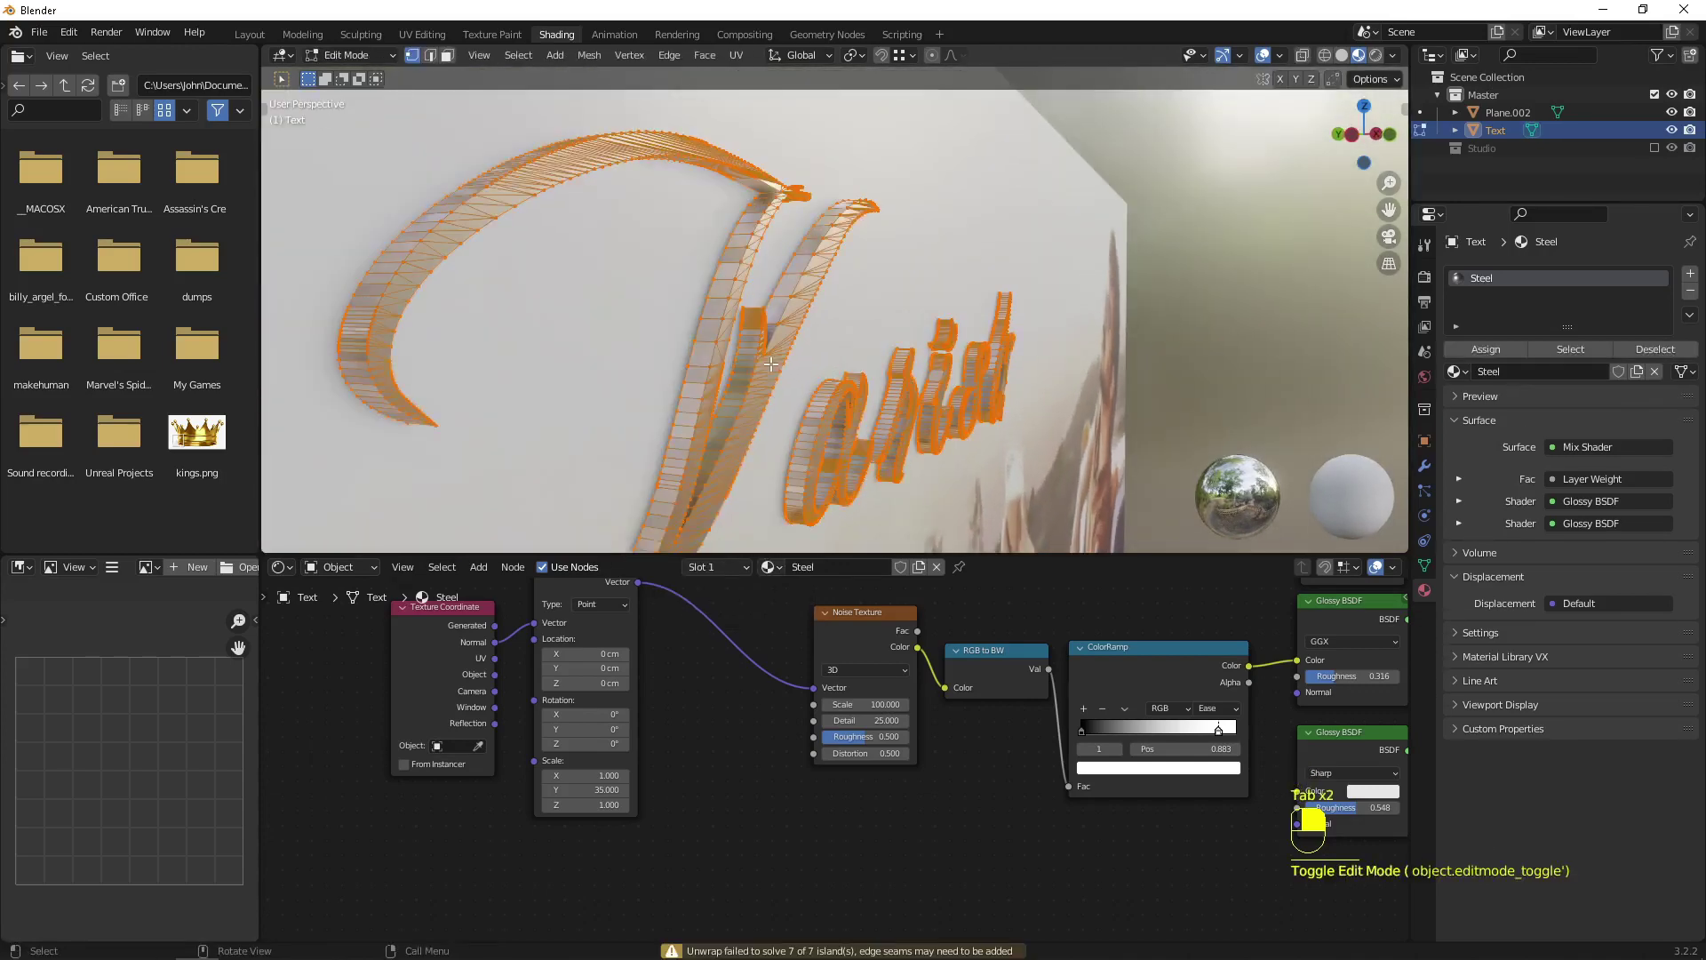
key("shift+ctrl+n")
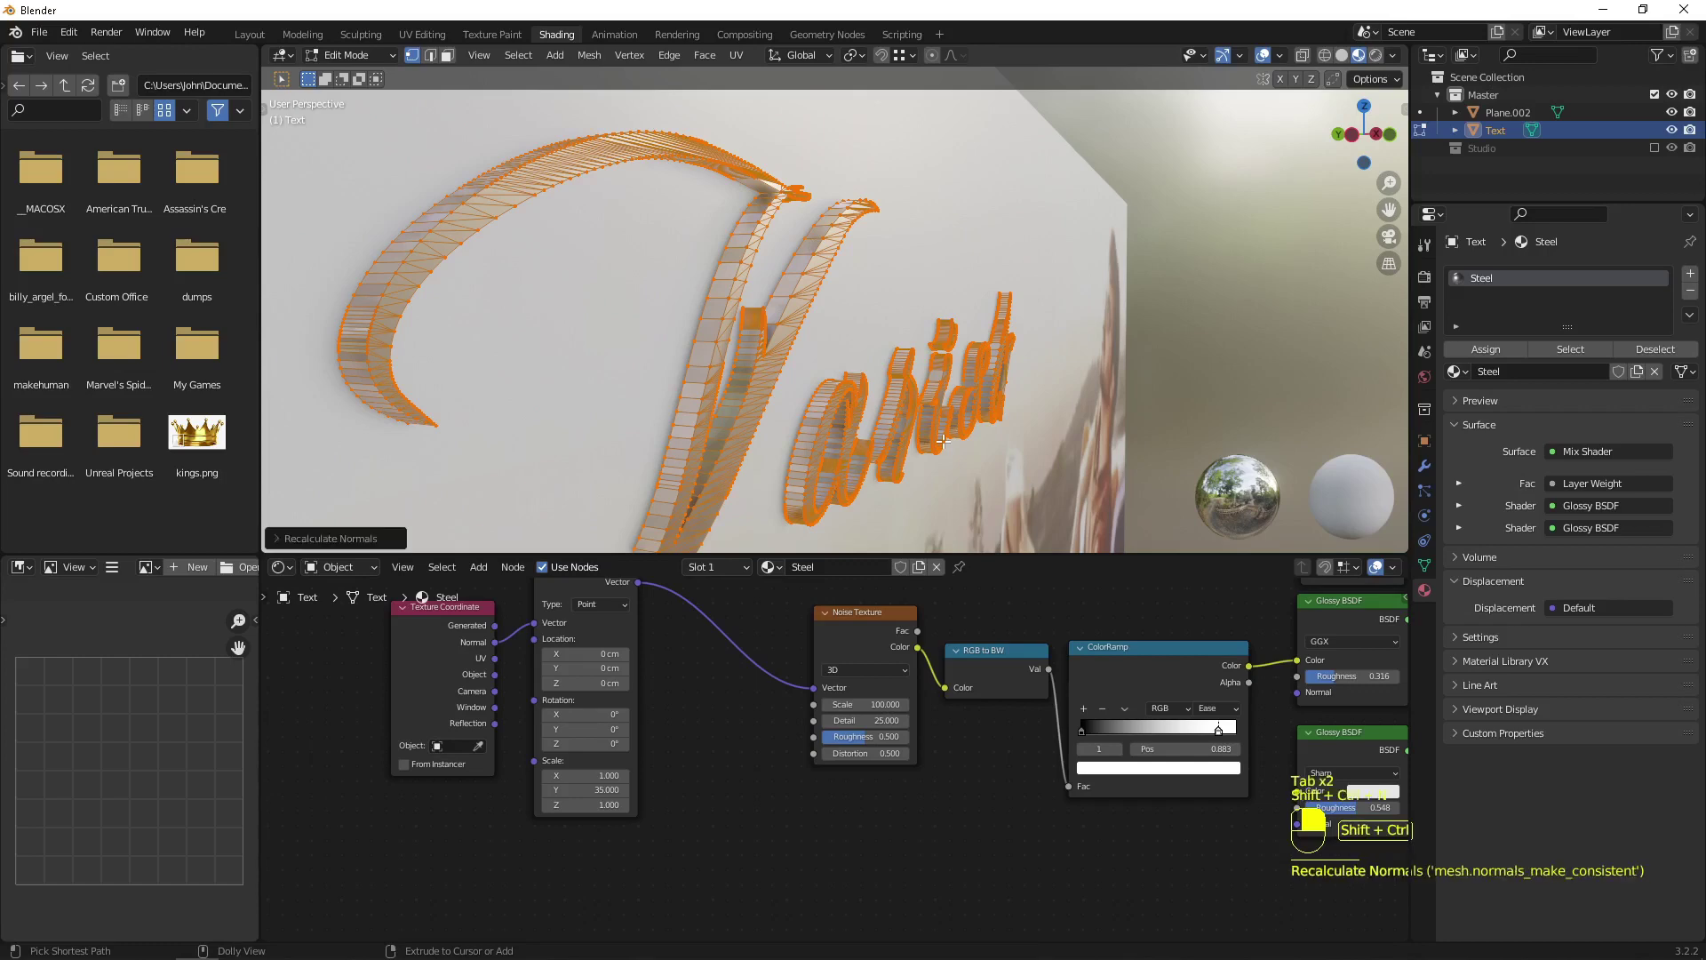
key("Tab")
Step: Shade the lettering smooth
middle_click_drag(787, 286, 807, 321)
right_click(797, 301)
left_click(786, 260)
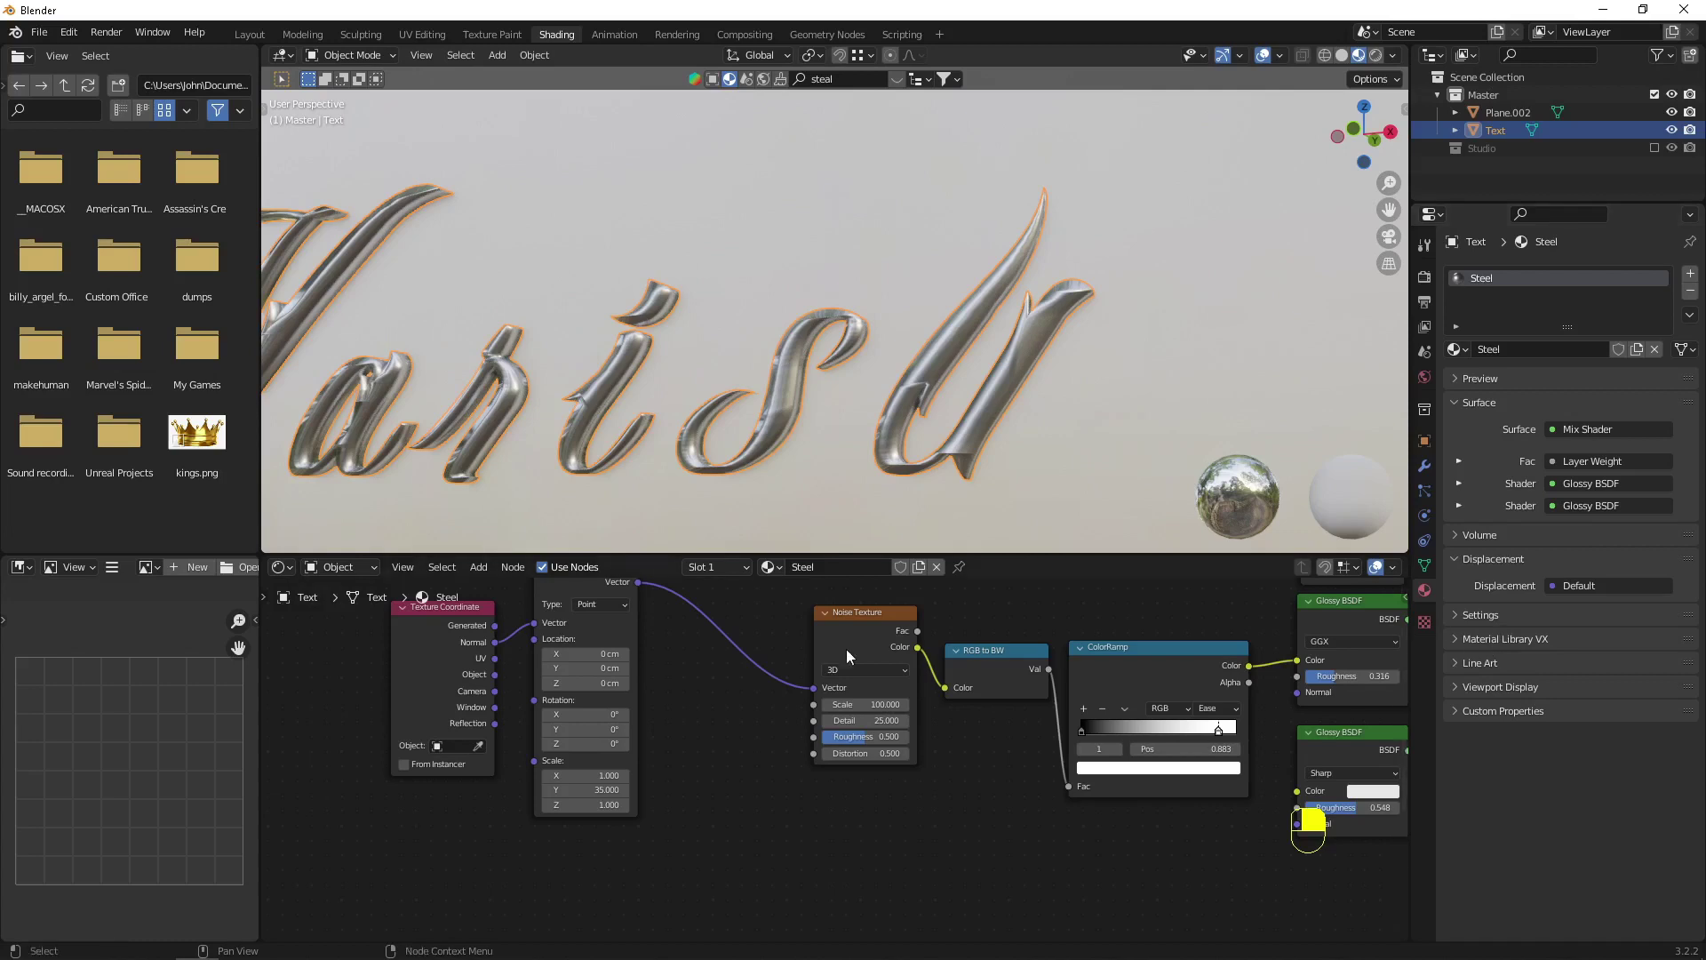
Step: Enable Auto Smooth at 30° in the lettering's mesh normals, then deselect it and view it at an angle
left_click(777, 407)
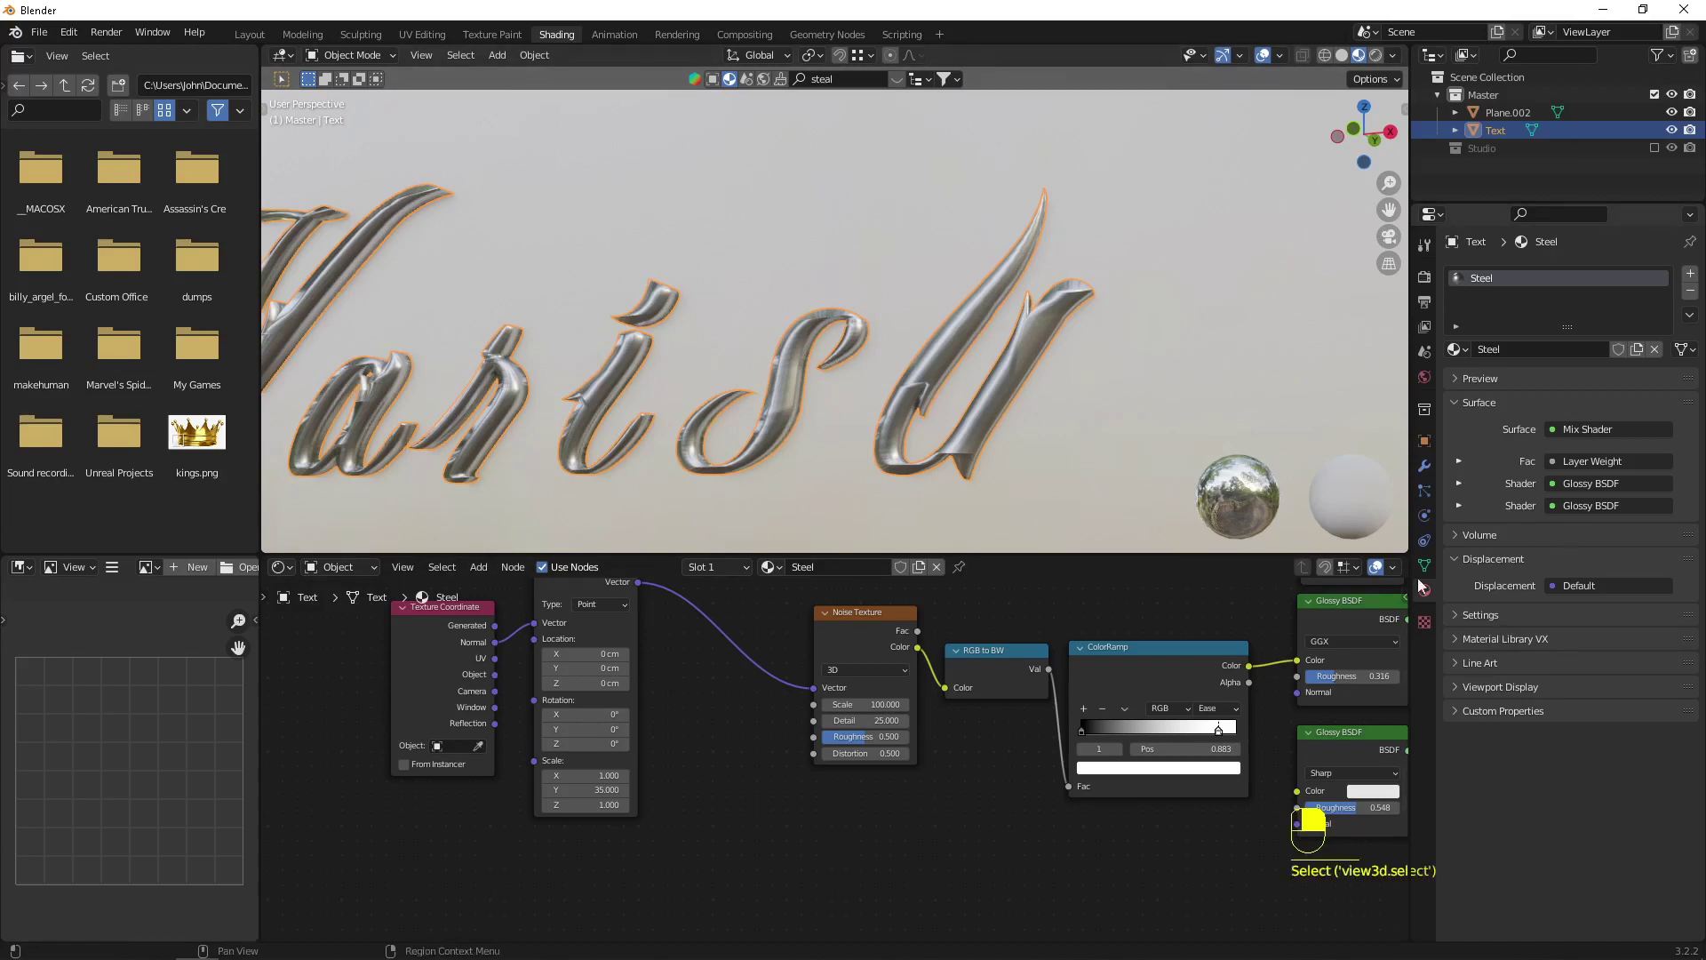
left_click(1423, 566)
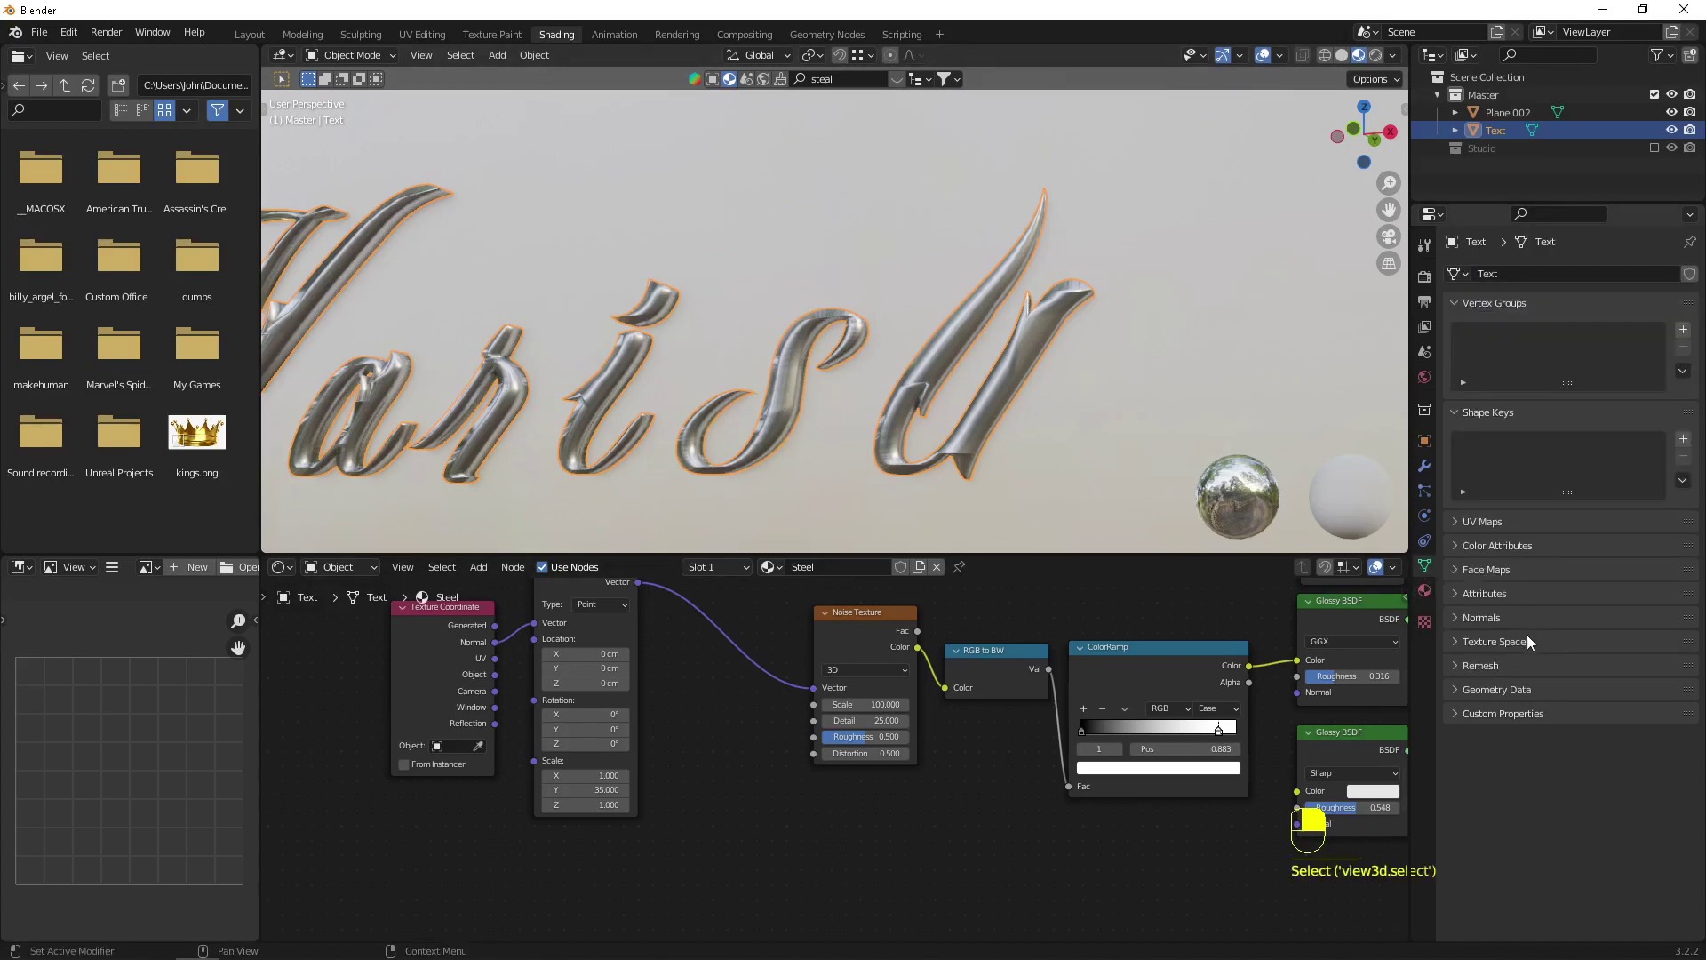
left_click(1468, 621)
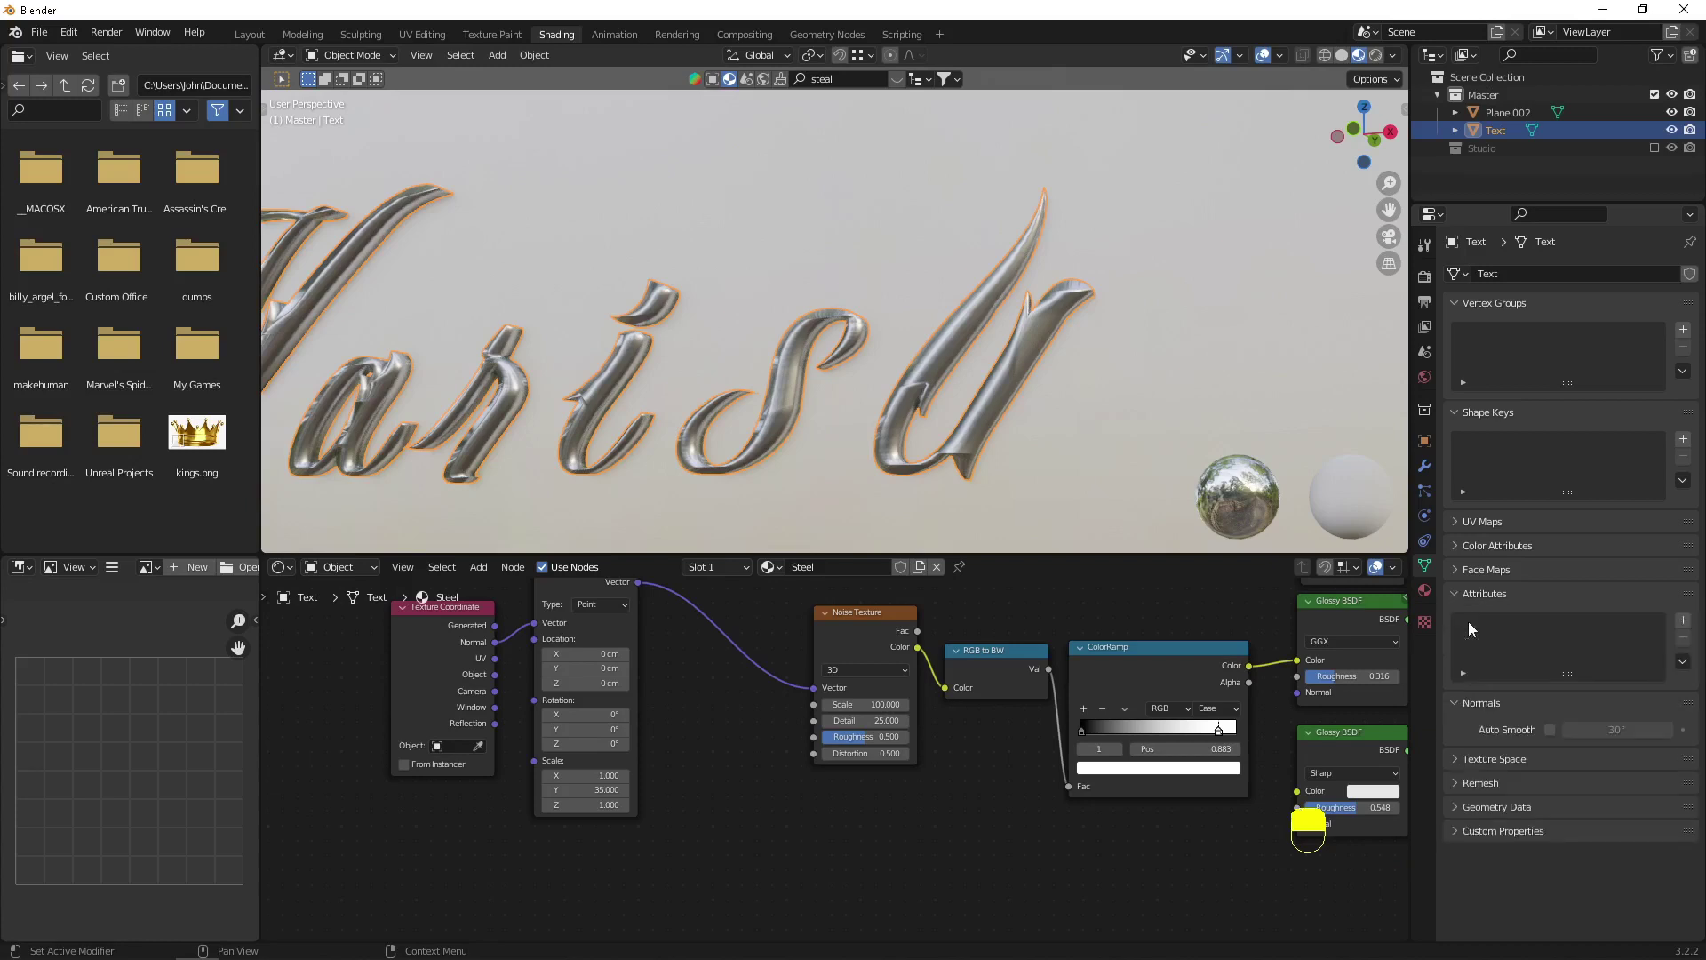
left_click(1548, 730)
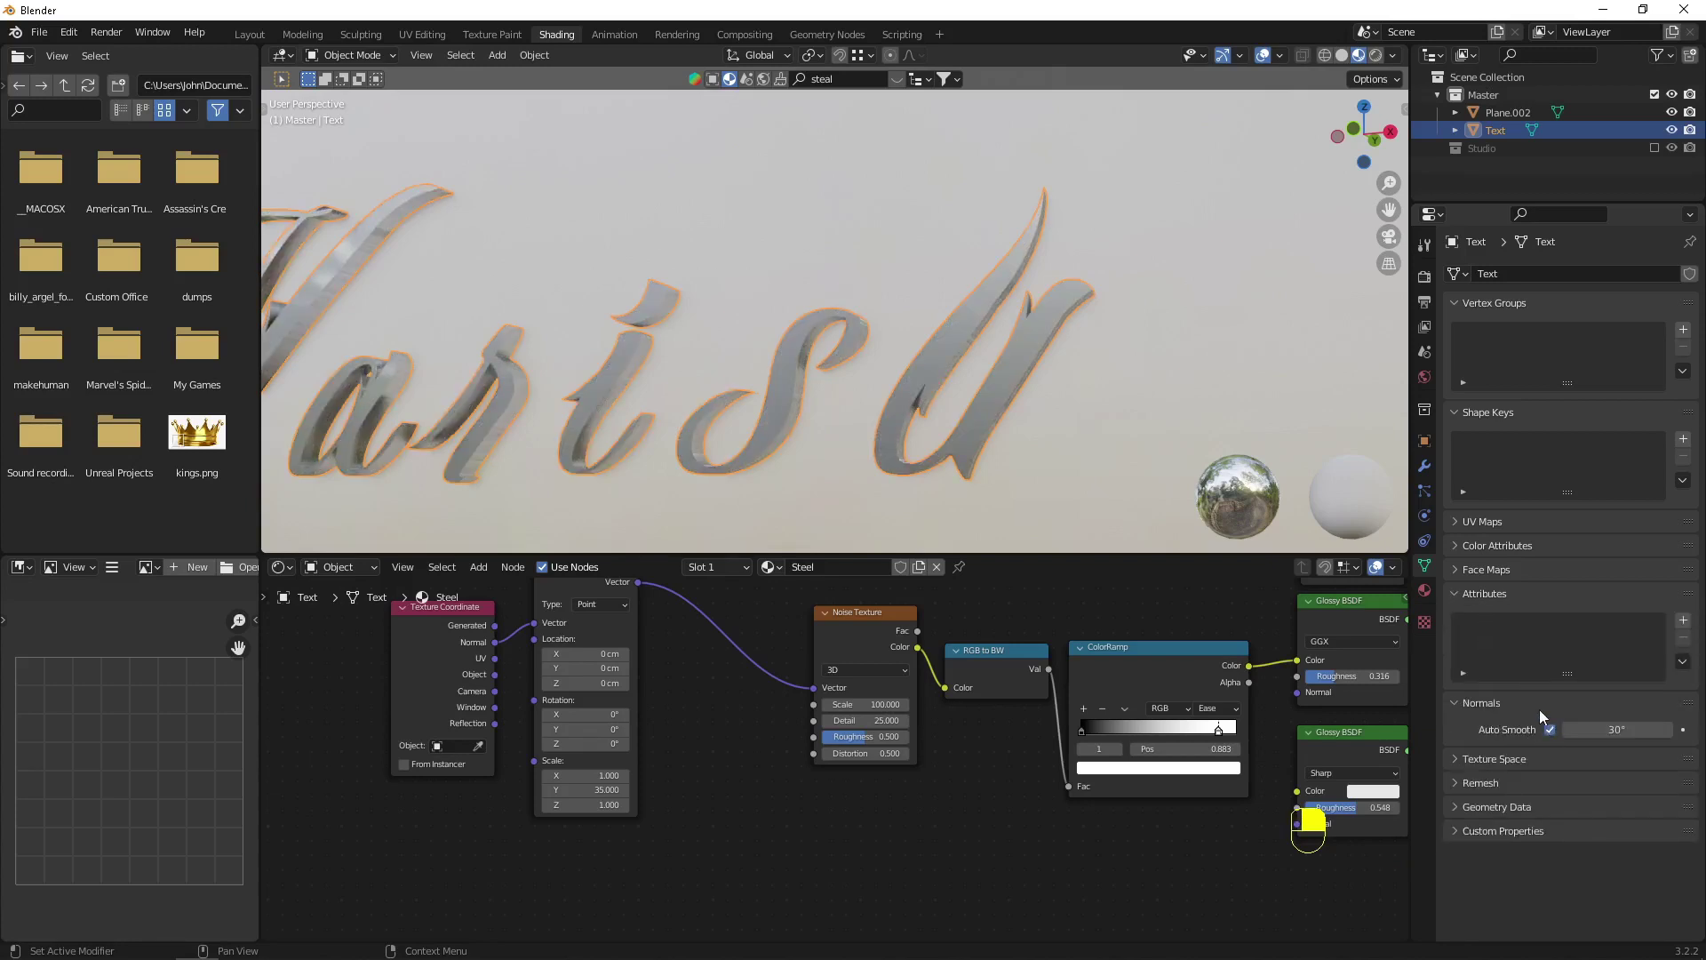
middle_click_drag(833, 429, 974, 217)
left_click(1070, 135)
middle_click_drag(1070, 135, 668, 345)
Step: Move the Steel material's Material Output node away from the Mix Shader to make room between them
scroll(909, 696, "down", 2)
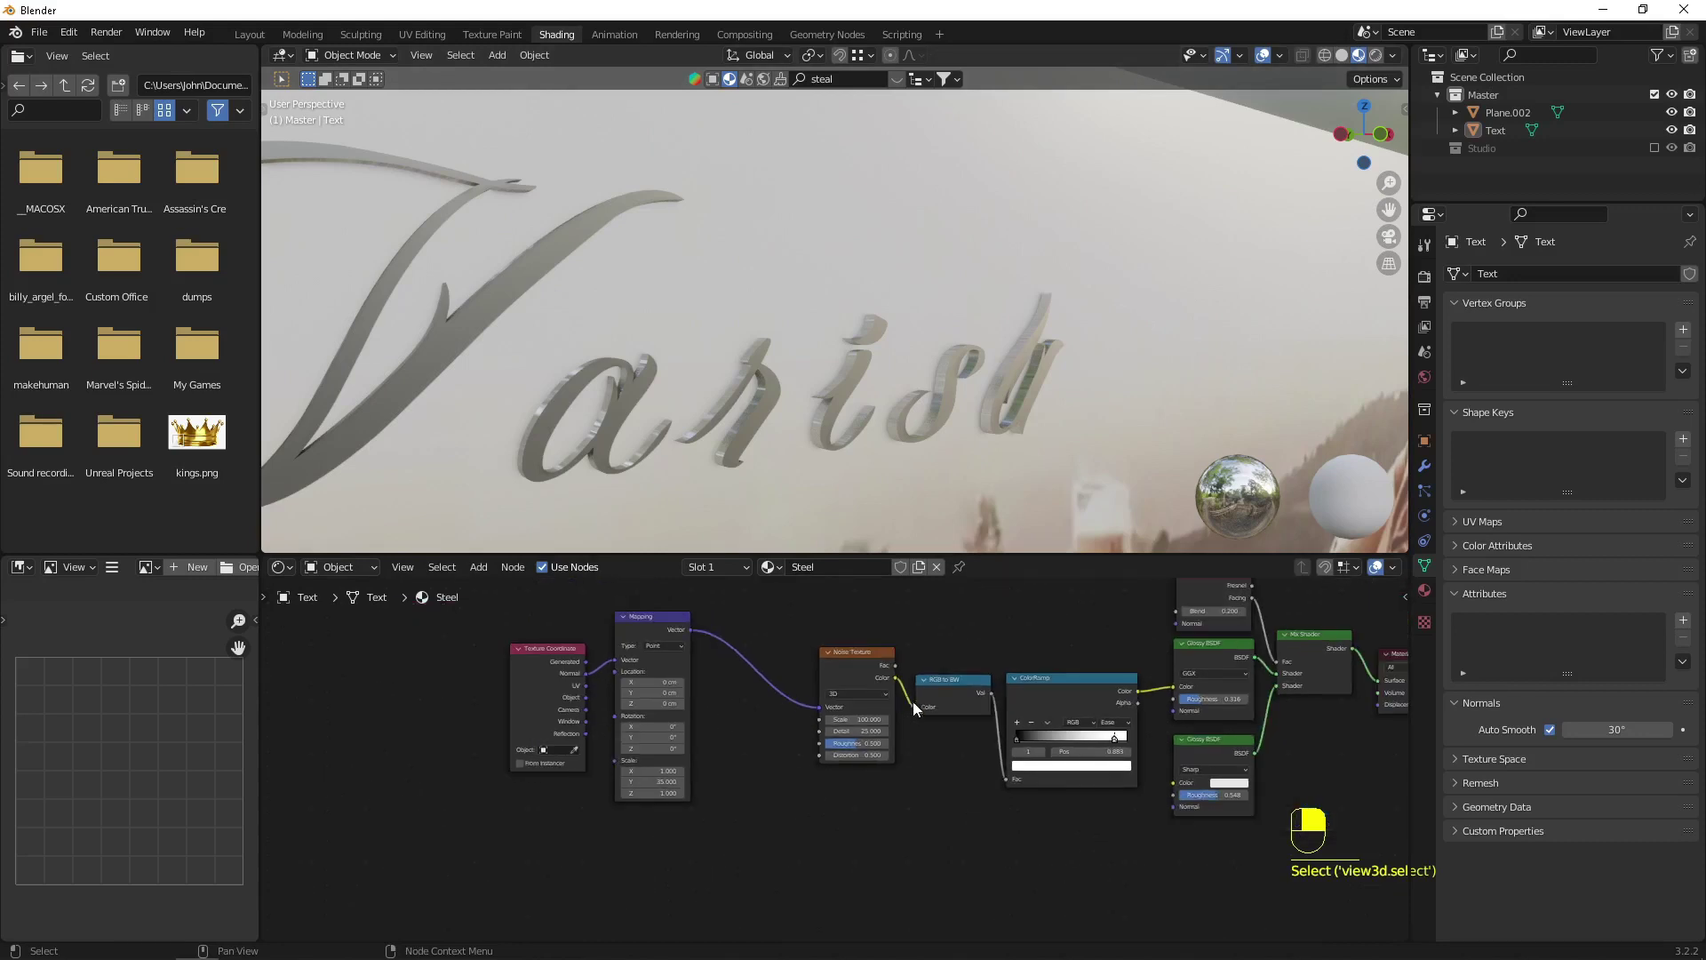
scroll(1008, 679, "up", 2)
middle_click_drag(1058, 749, 847, 871)
left_click_drag(981, 719, 1066, 683)
middle_click_drag(1065, 682, 1037, 733)
left_click(940, 733)
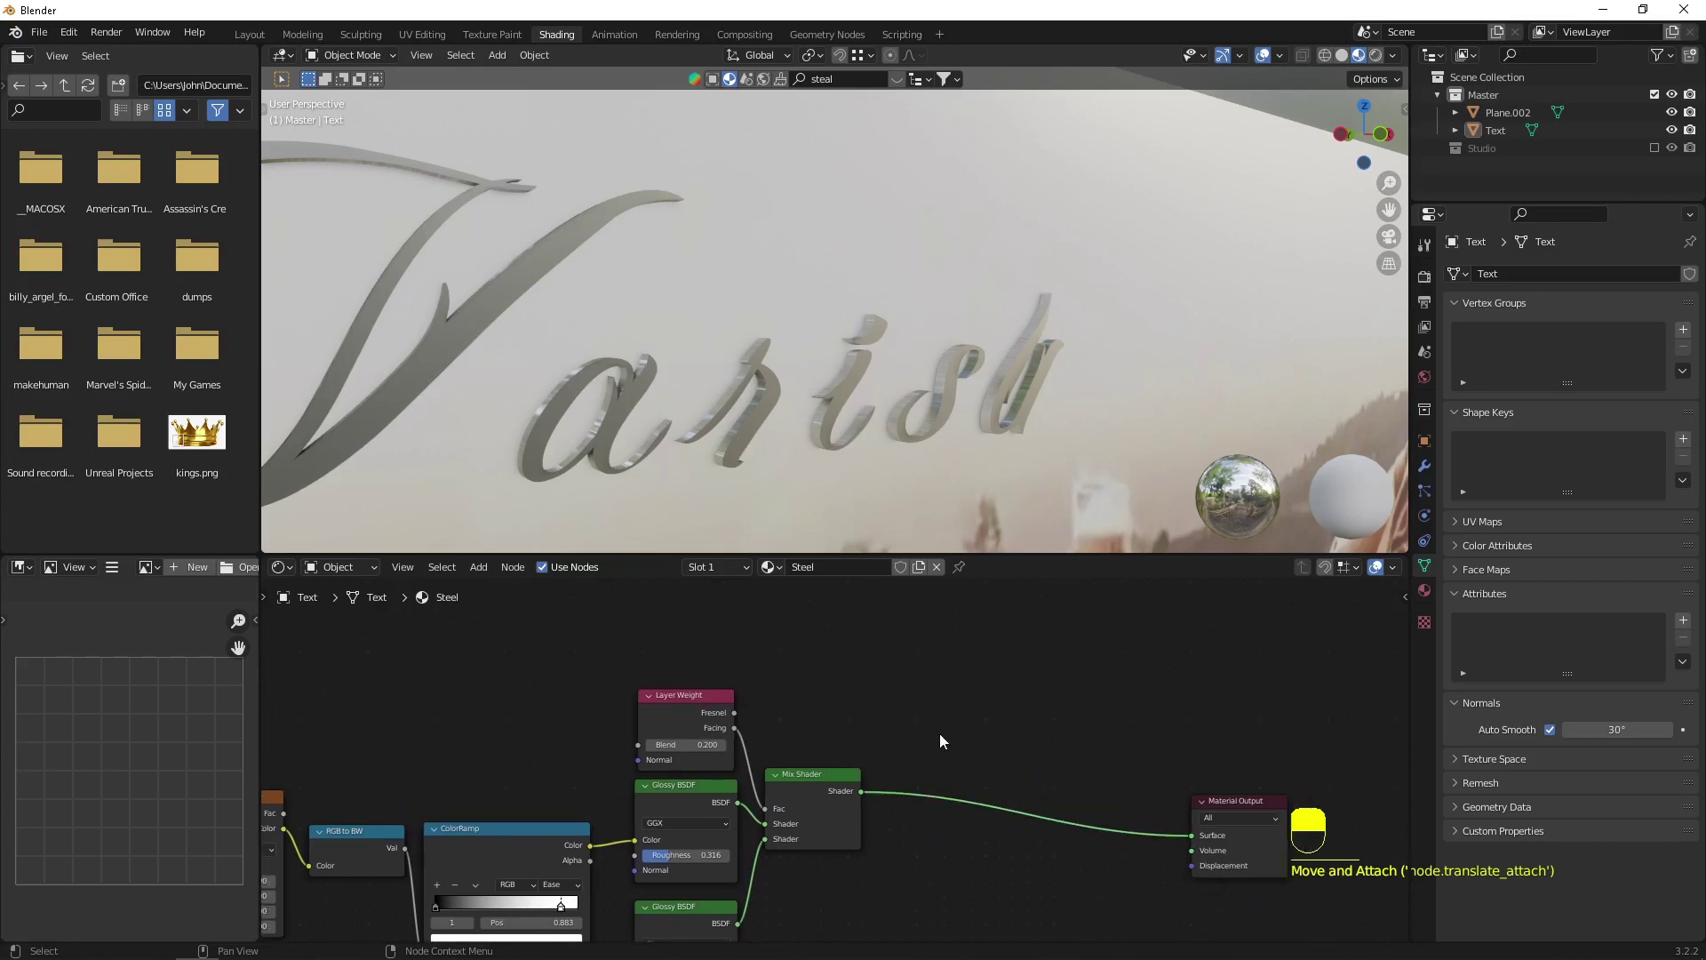
Step: Add a second Mix Shader node on the link between the existing Mix Shader and the Material Output
key("shift+a")
left_click(977, 729)
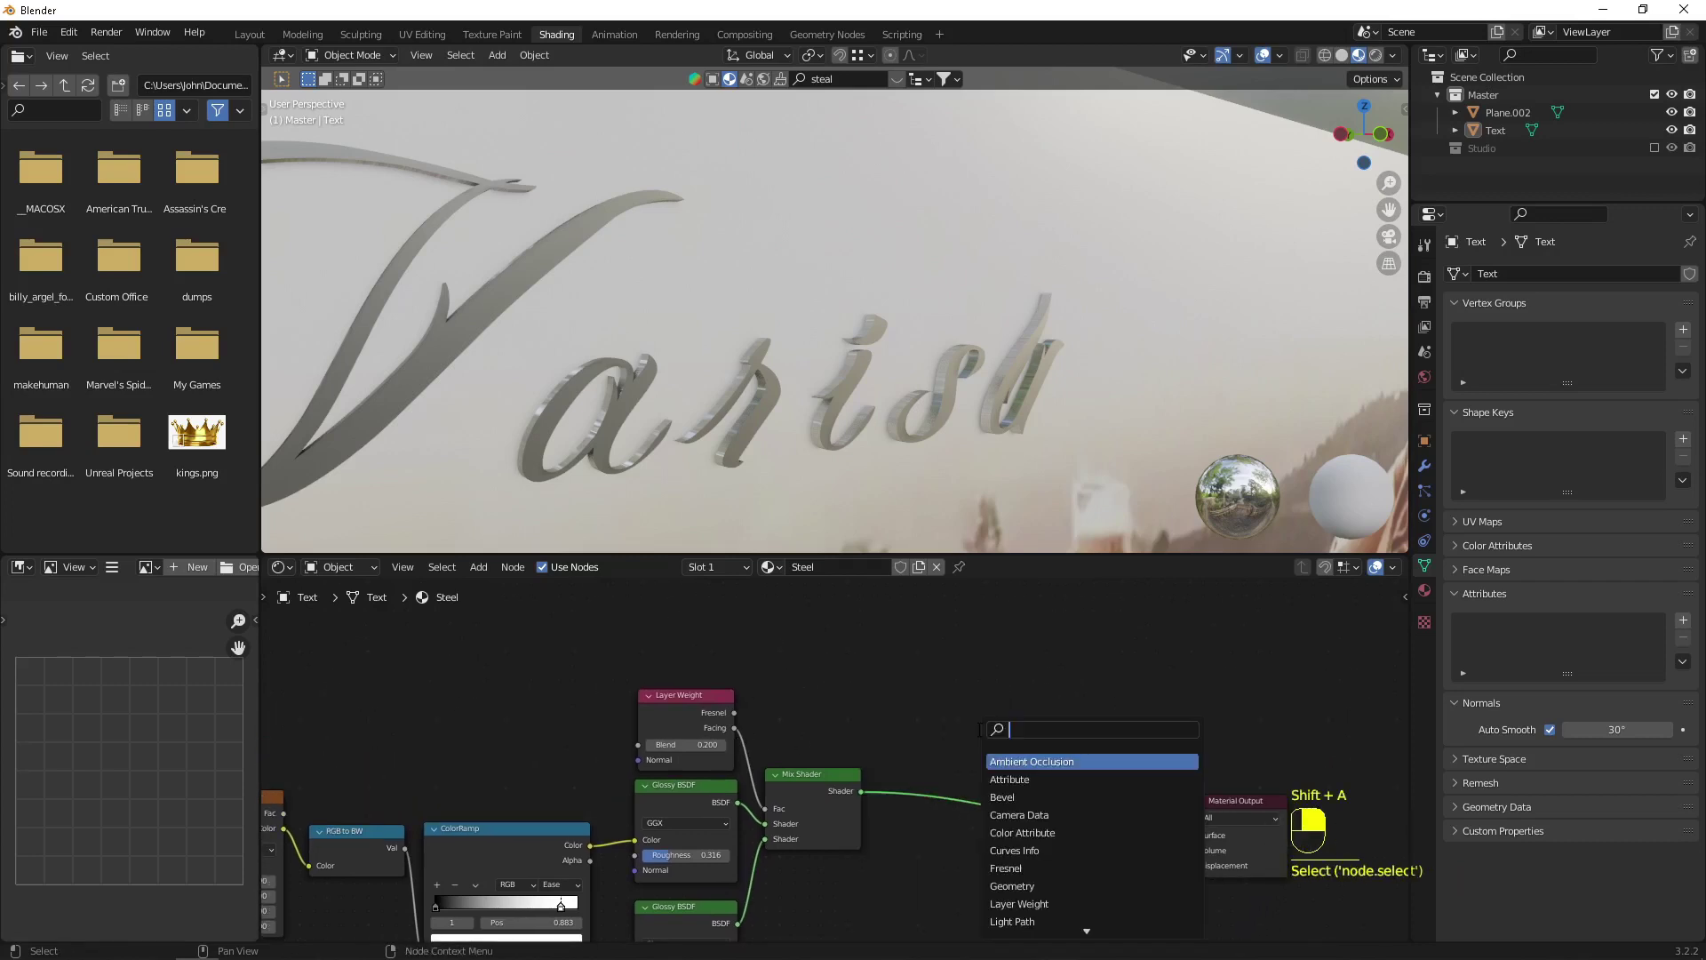
type("mix")
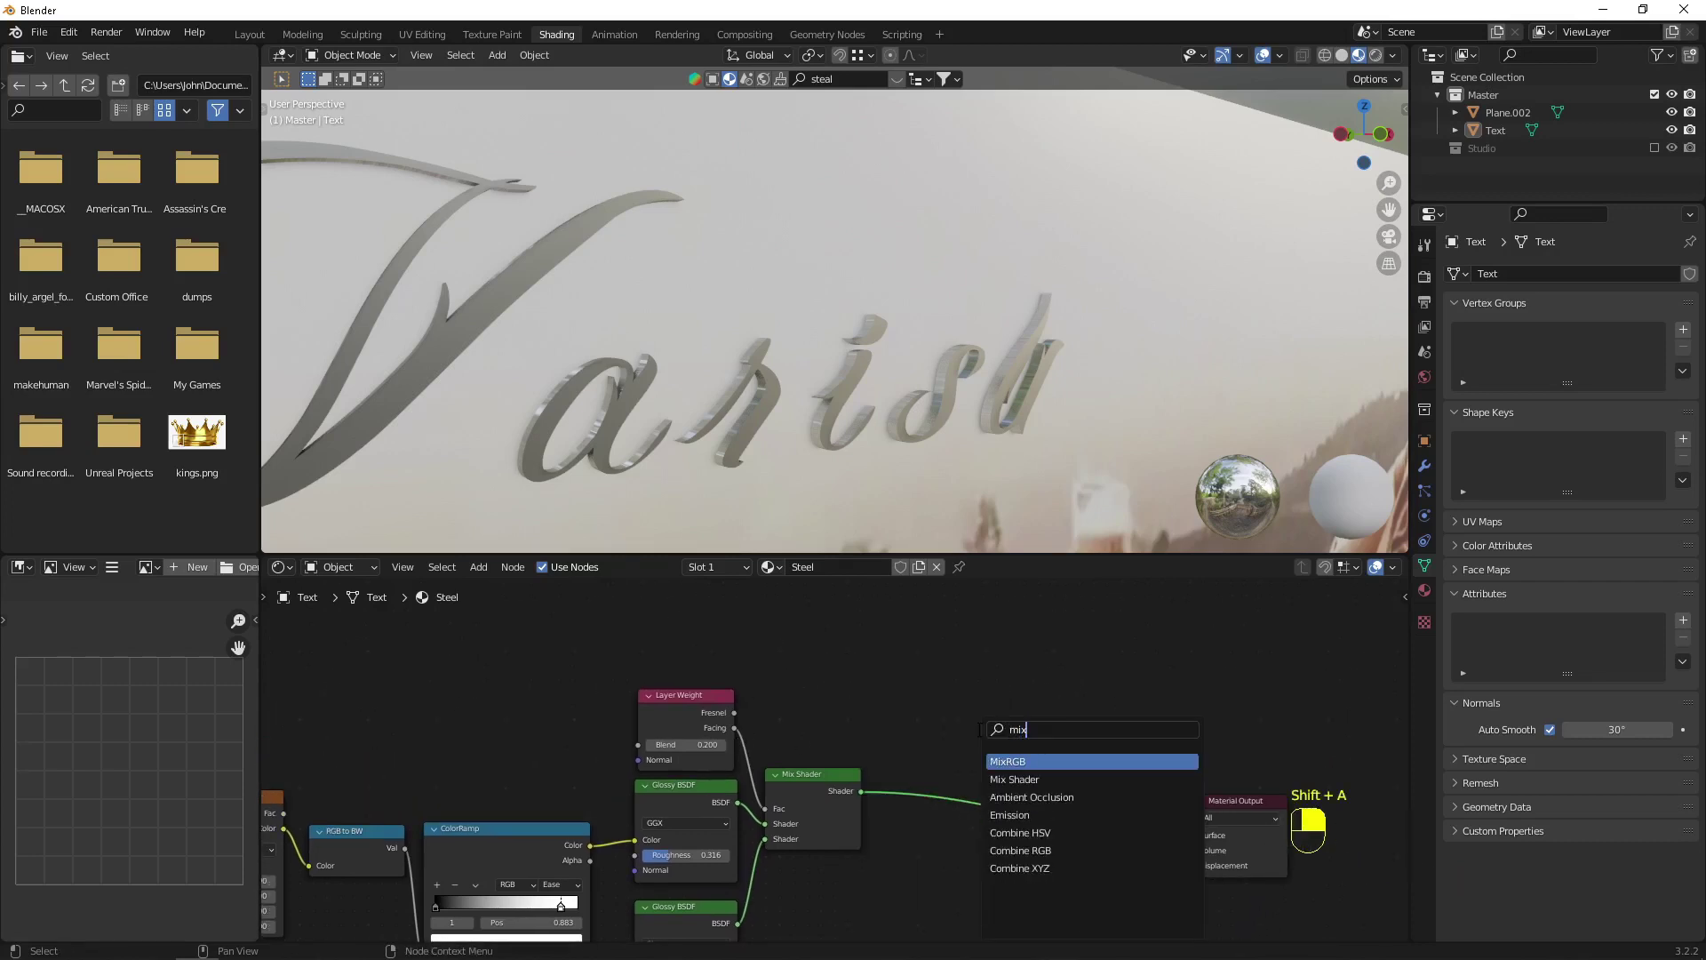
key("Down")
key("Return")
left_click(978, 729)
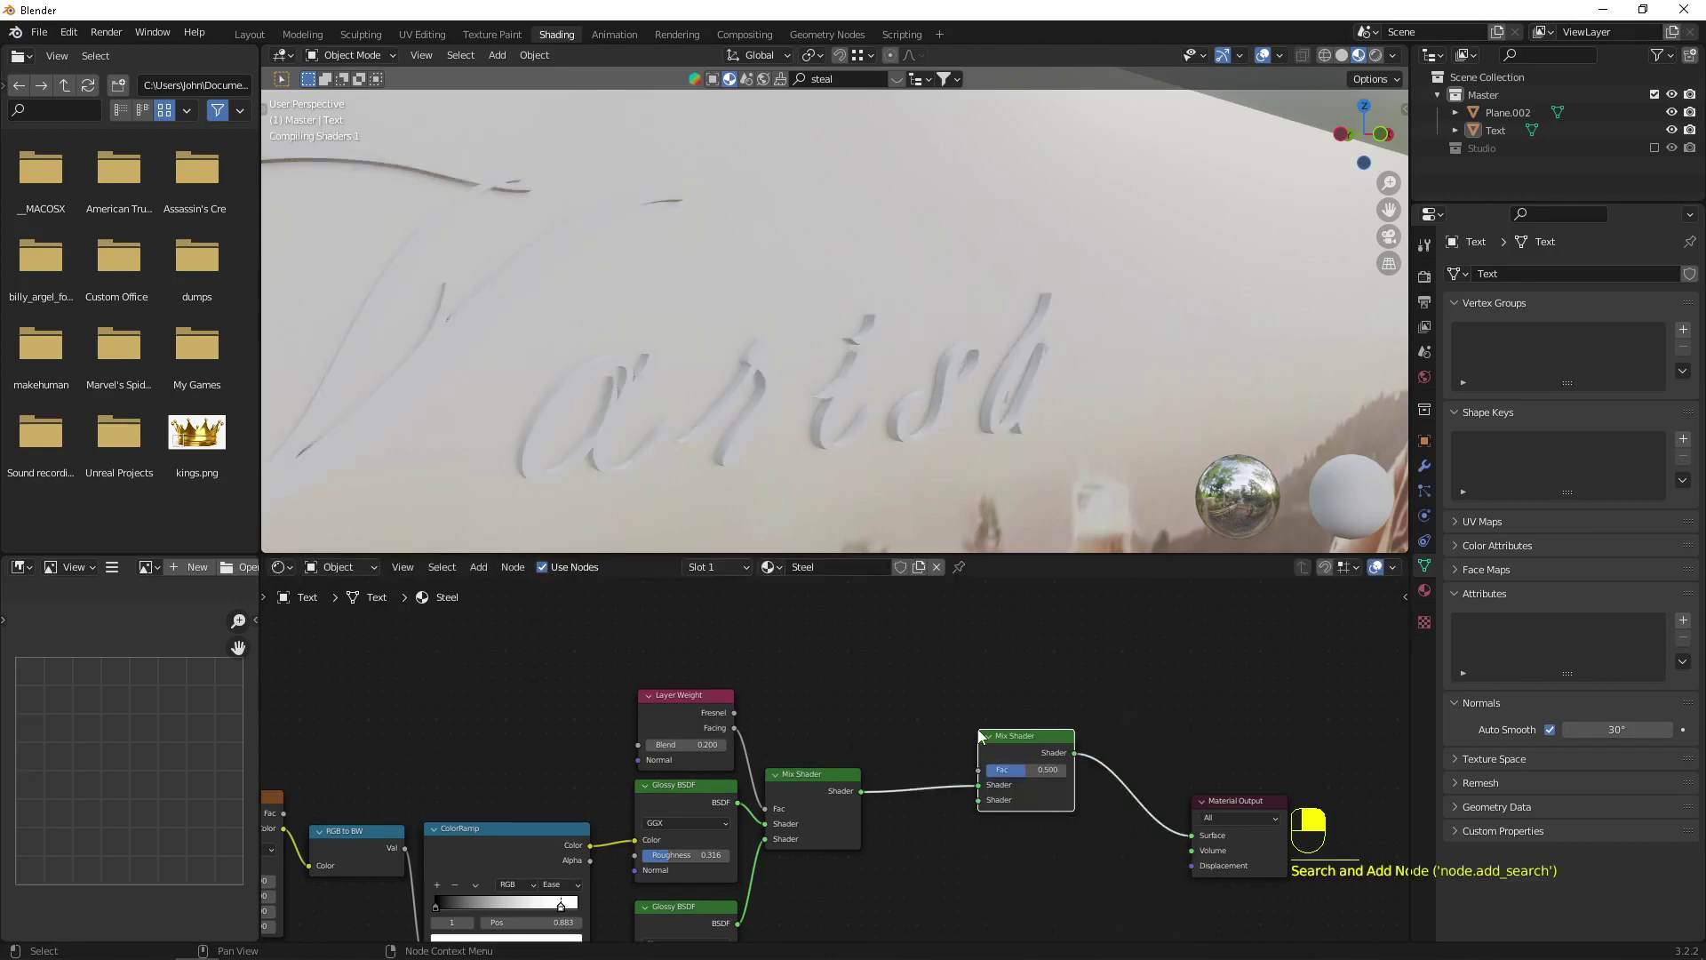
left_click_drag(1025, 749, 978, 746)
Step: Duplicate the Noise Texture, RGB to BW and ColorRamp nodes and, with the node editor maximized, place the copies above the Layer Weight node
scroll(964, 755, "down", 1)
scroll(889, 762, "down", 3)
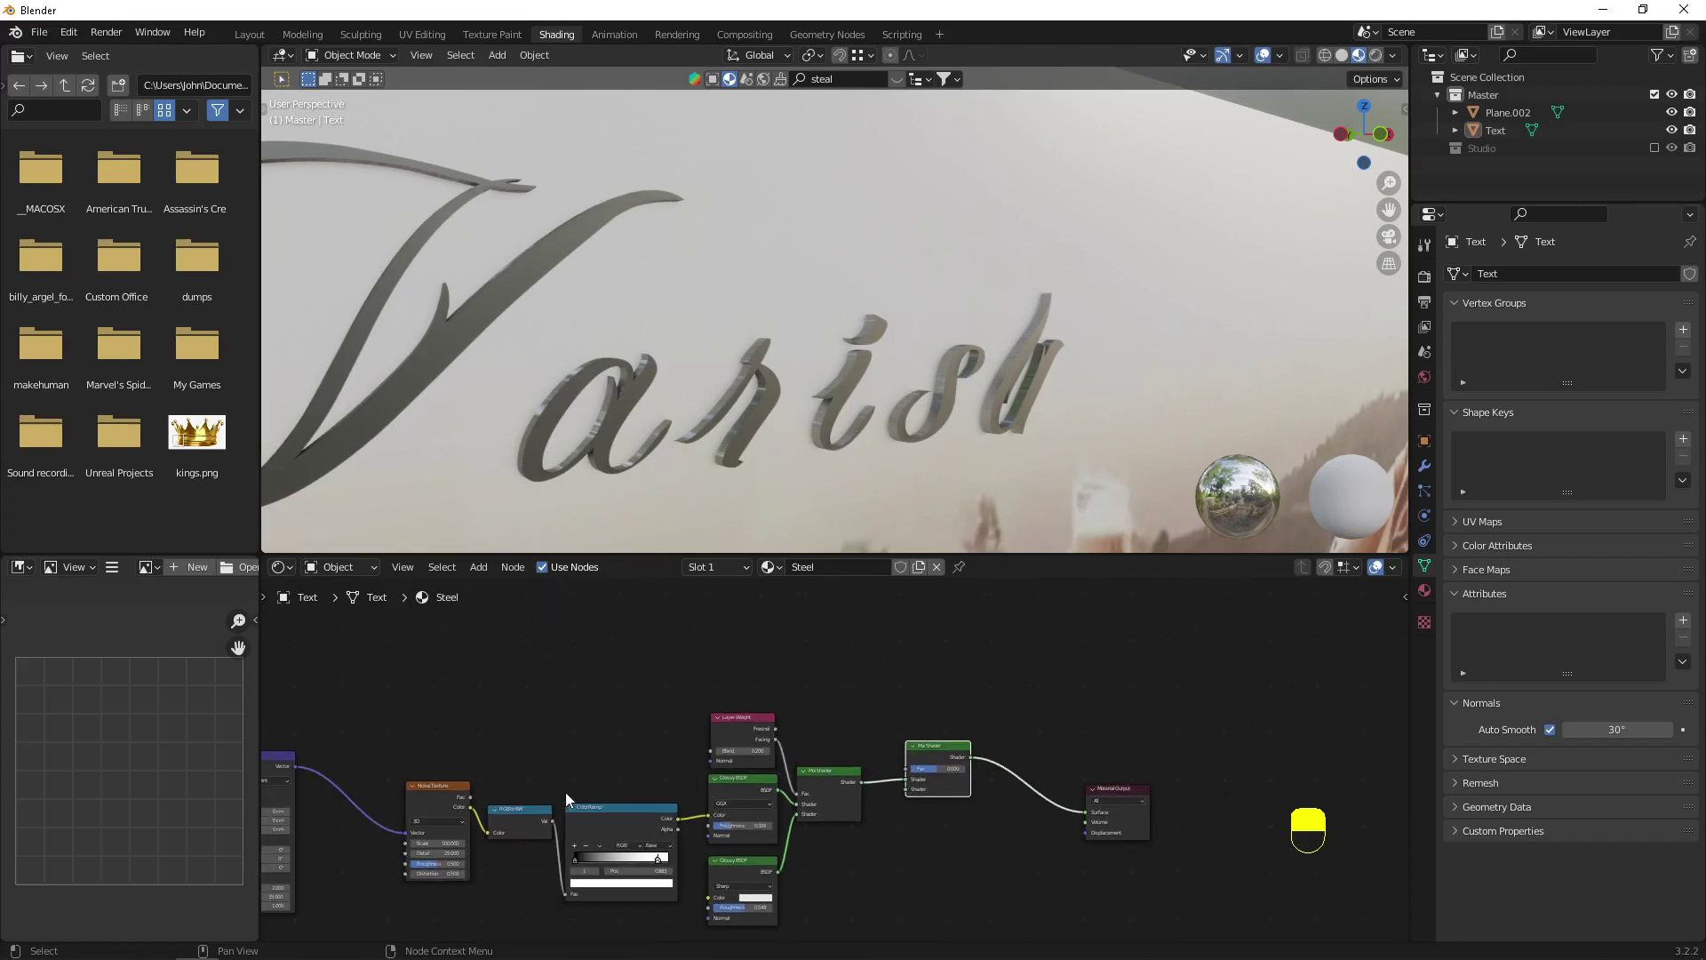
scroll(554, 864, "up", 1)
scroll(539, 858, "up", 3)
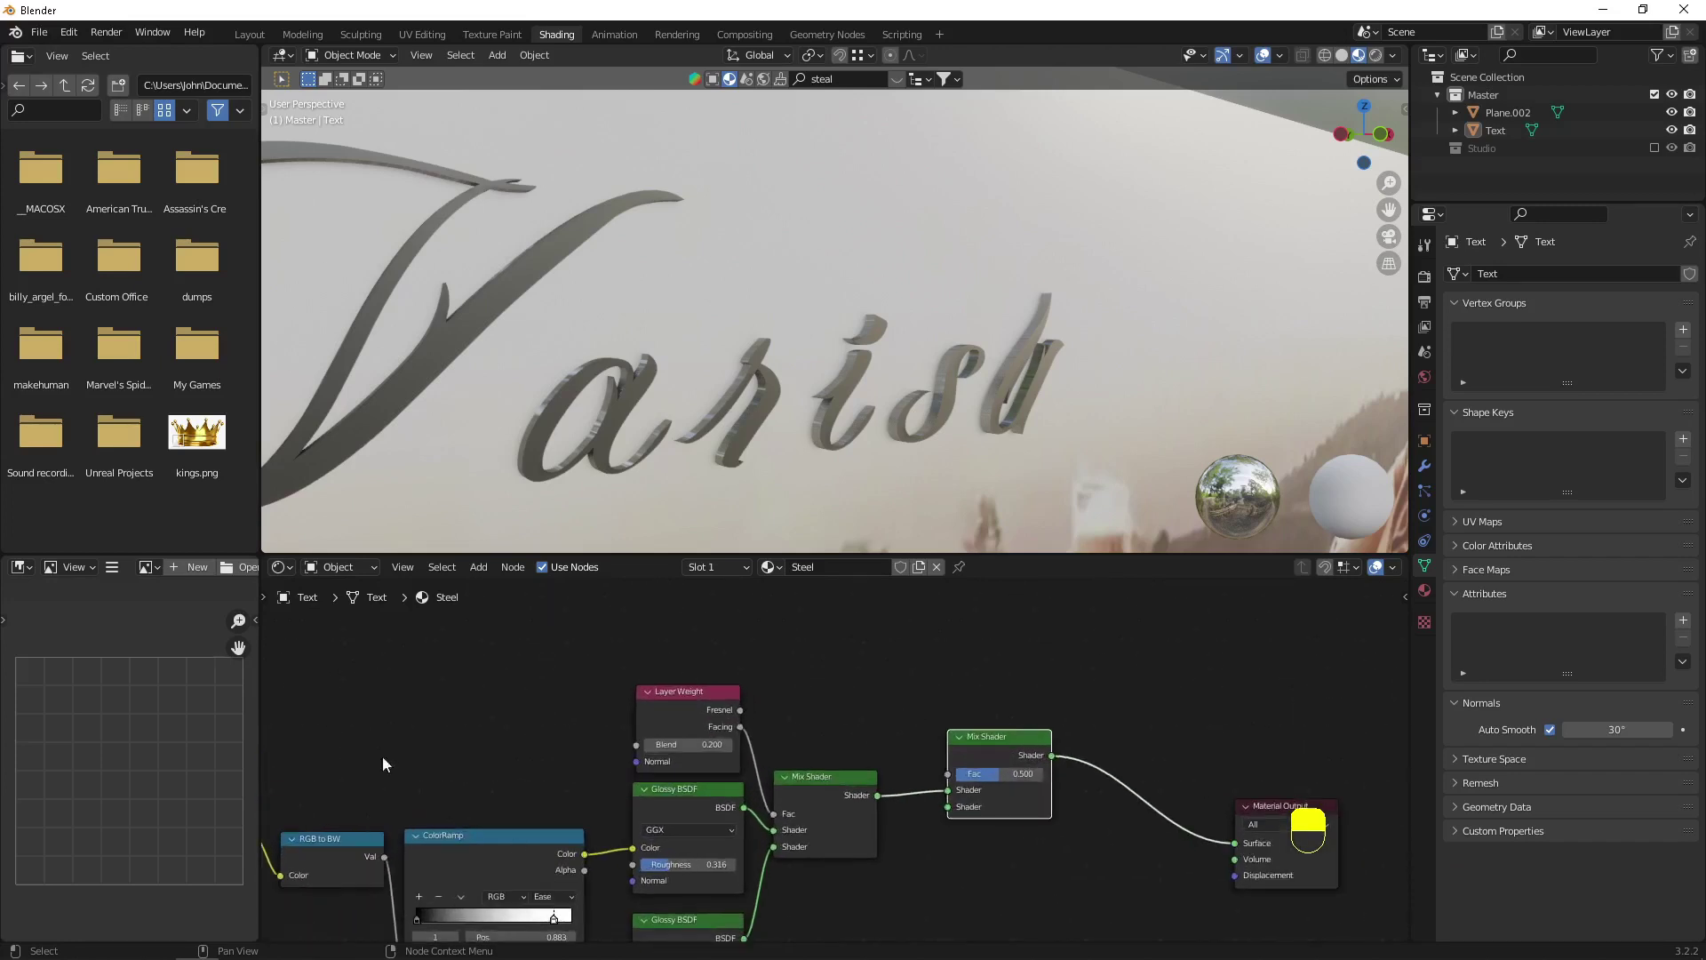
middle_click_drag(335, 728, 580, 663)
left_click_drag(424, 675, 728, 806)
middle_click_drag(747, 691, 527, 887)
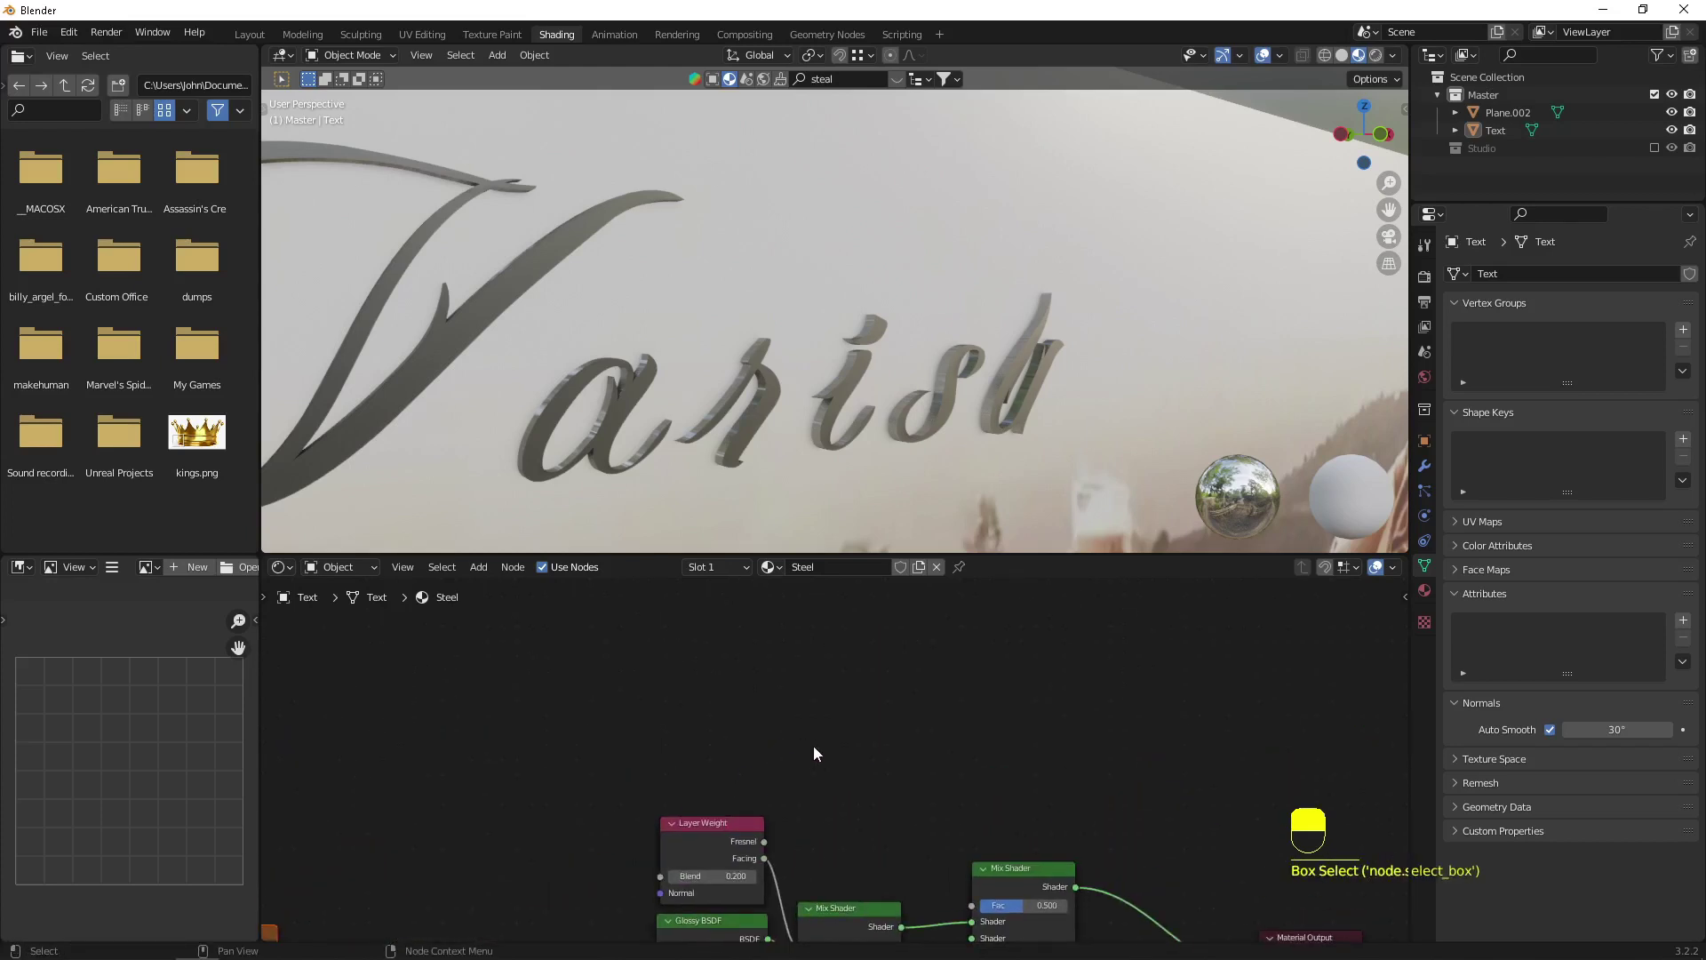
key("shift+d")
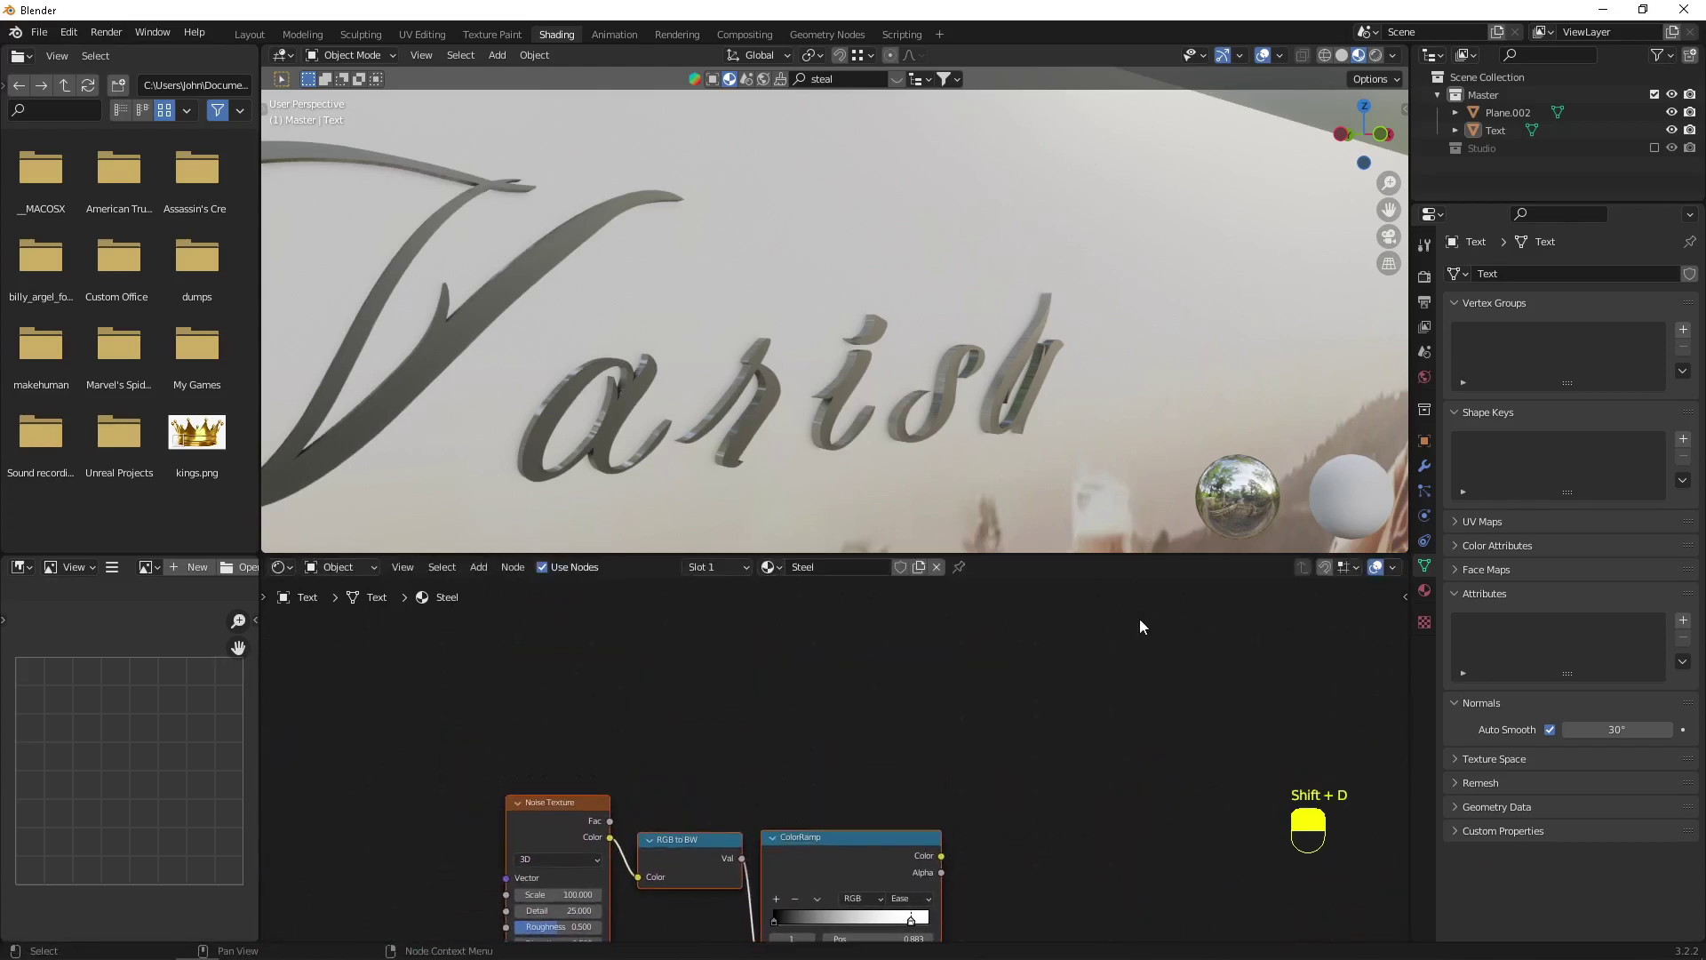
left_click(1059, 782)
key("ctrl+space")
middle_click_drag(1037, 738, 780, 253)
left_click_drag(593, 231, 600, 370)
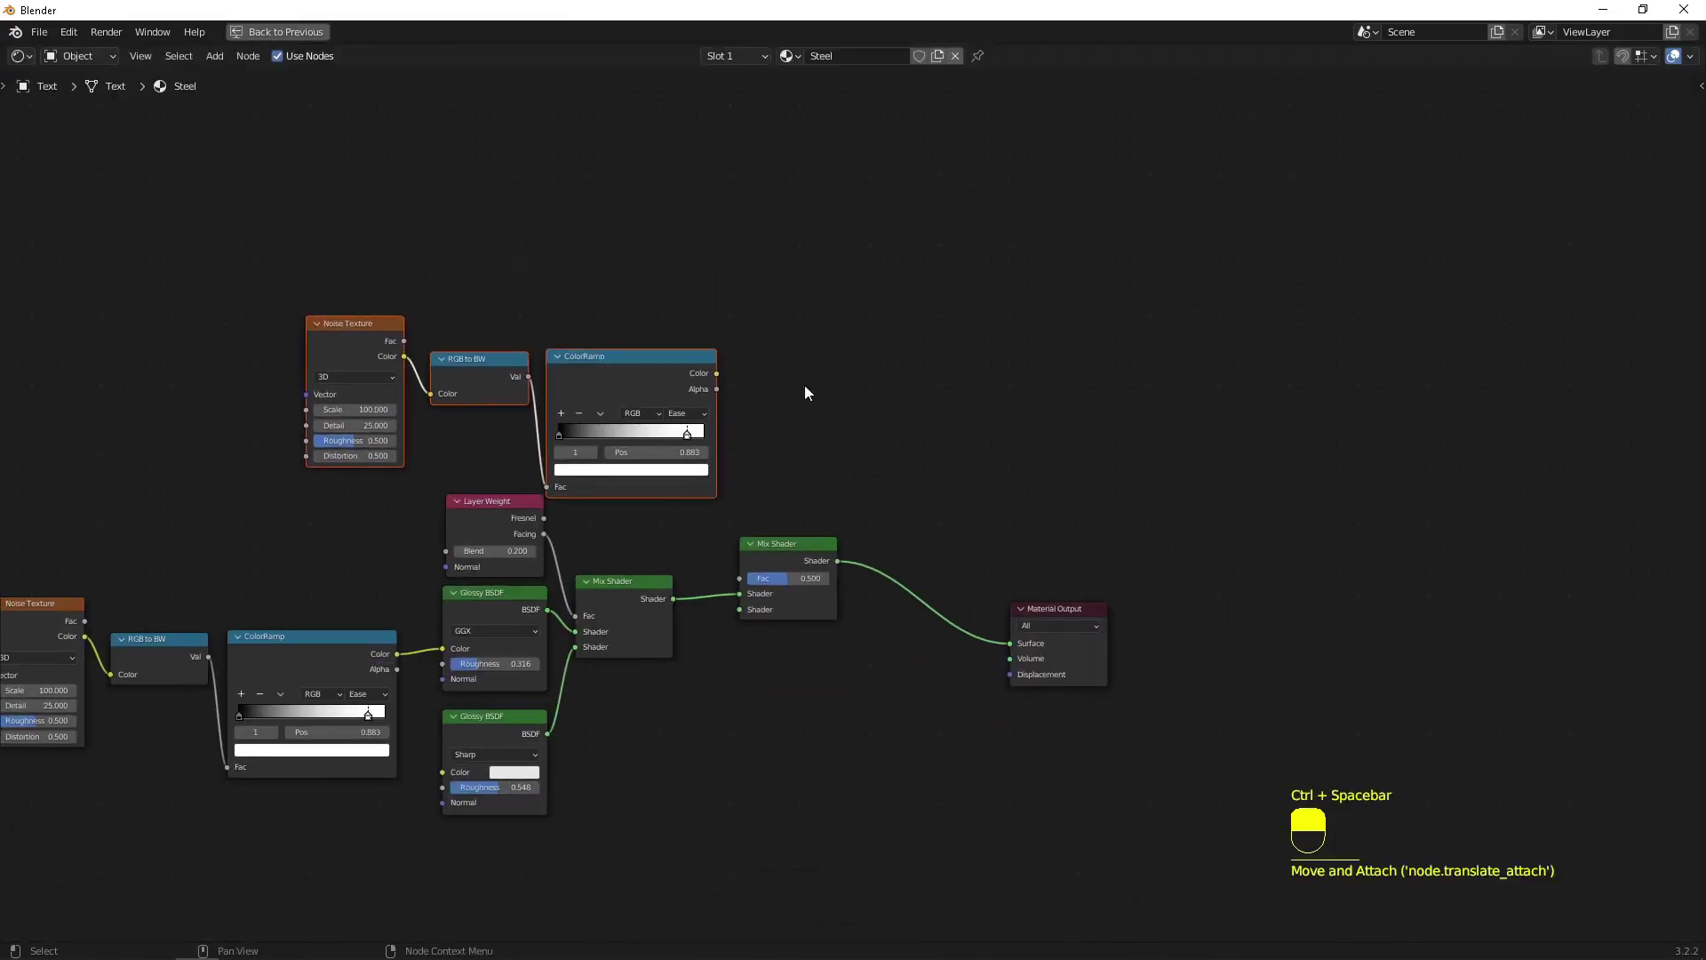
Step: Reposition the Material Output and second Mix Shader, and connect the copied ColorRamp's Color to the second Mix Shader's Fac
left_click(833, 392)
left_click(1045, 615)
left_click_drag(1045, 615, 1063, 510)
left_click_drag(829, 549, 938, 558)
scroll(517, 398, "up", 2)
scroll(432, 401, "up", 1)
left_click_drag(362, 316, 351, 327)
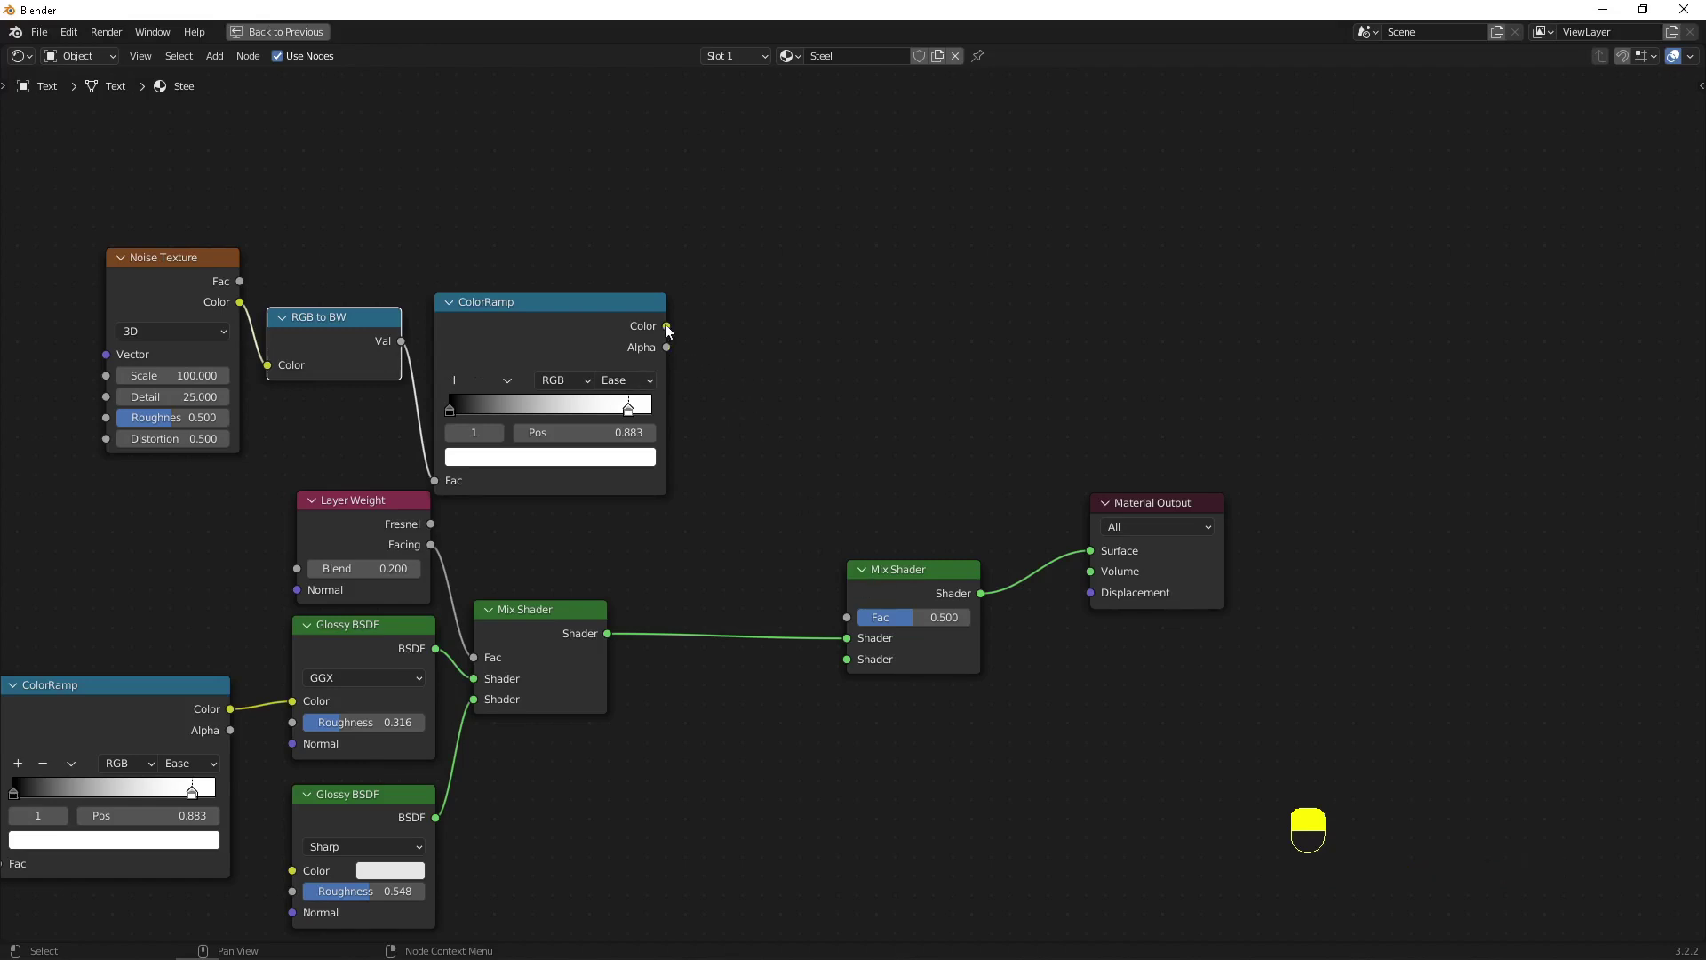
left_click_drag(666, 326, 908, 572)
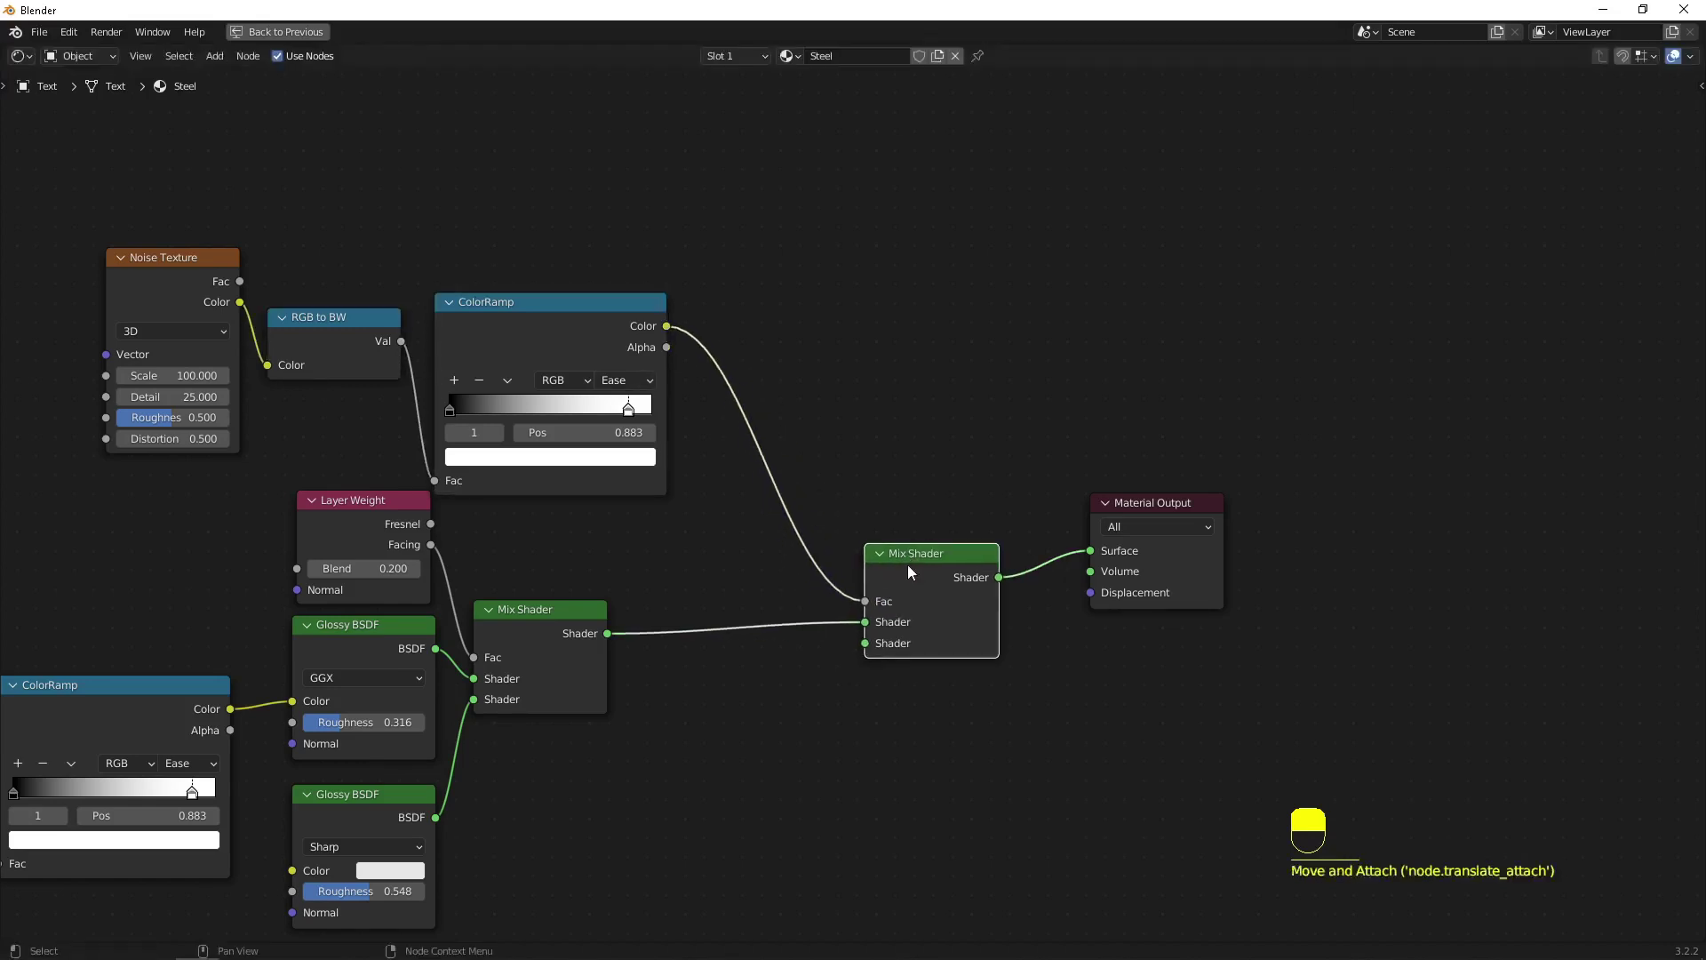
Step: Add an Emission node below the shaders and connect it to the second Mix Shader's free Shader input
middle_click_drag(811, 736, 793, 608)
key("shift+a")
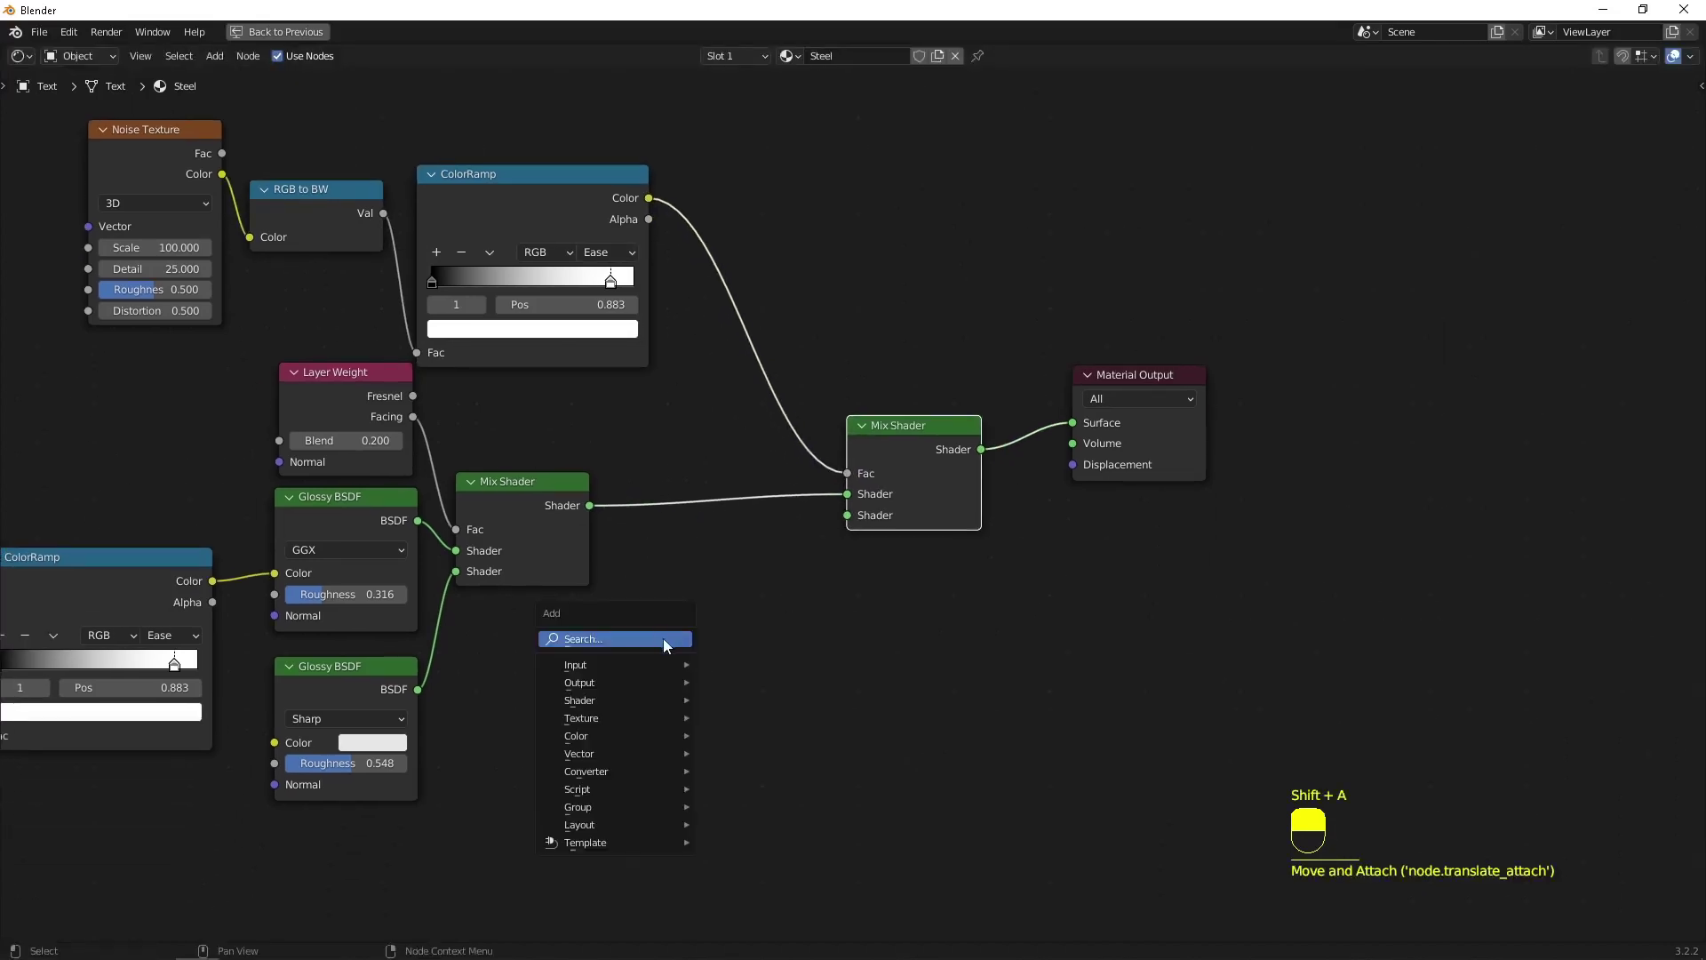
left_click(663, 638)
type("emis")
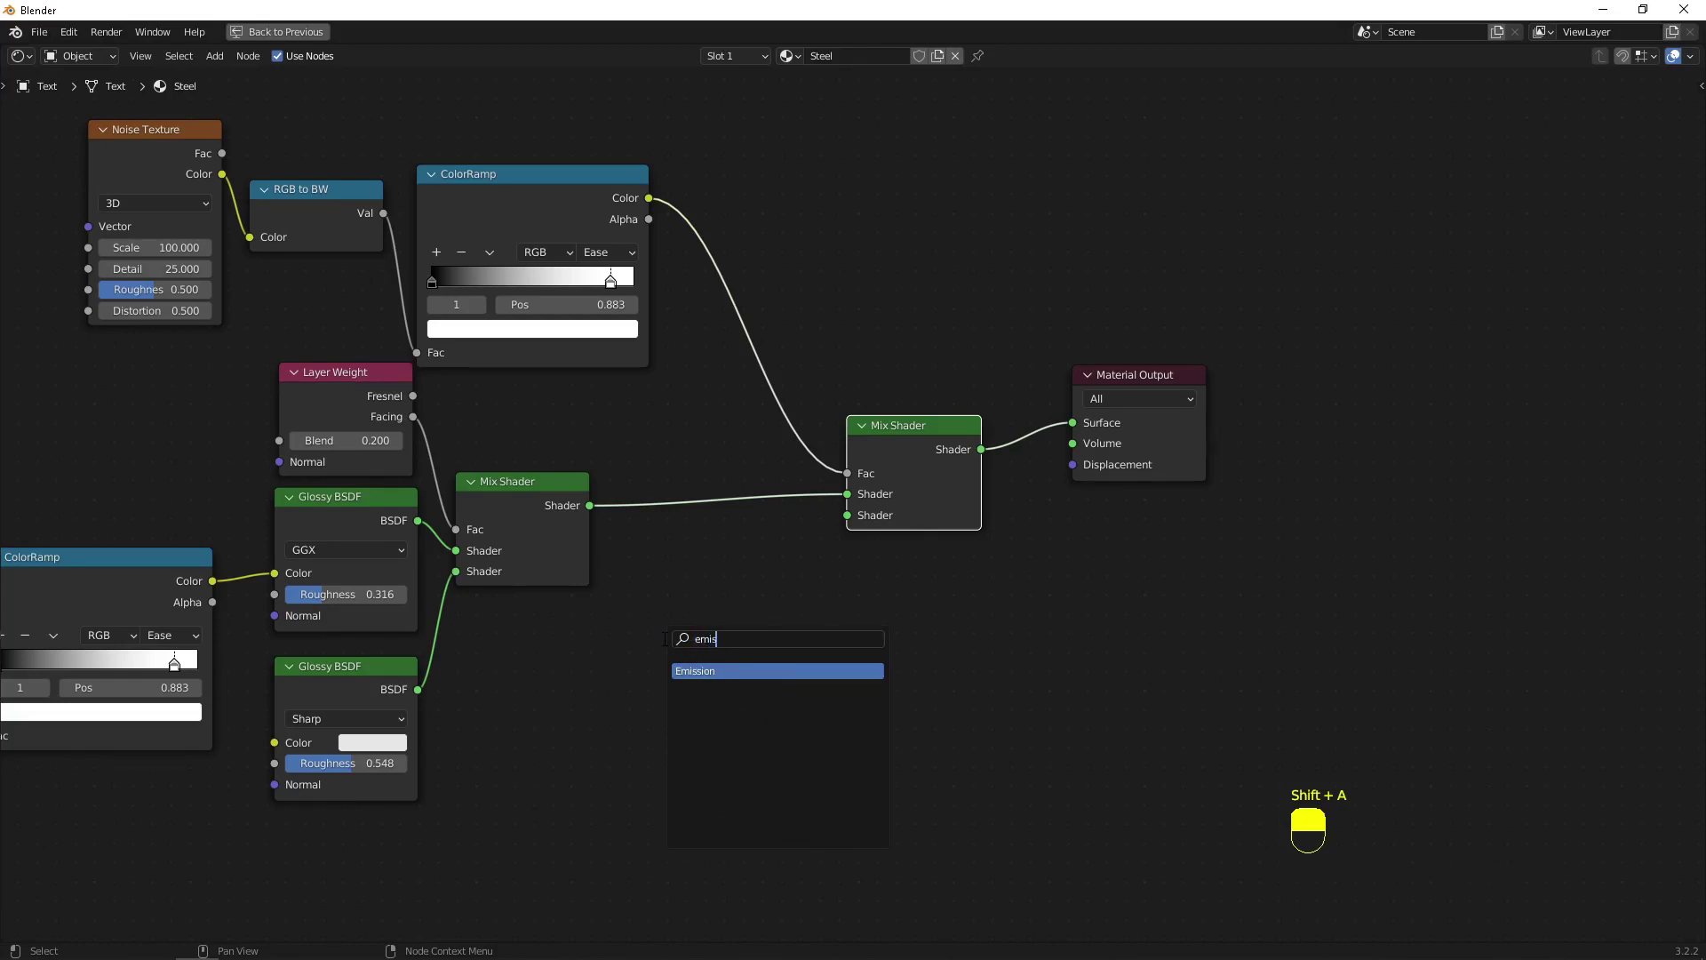
key("Return")
left_click(619, 646)
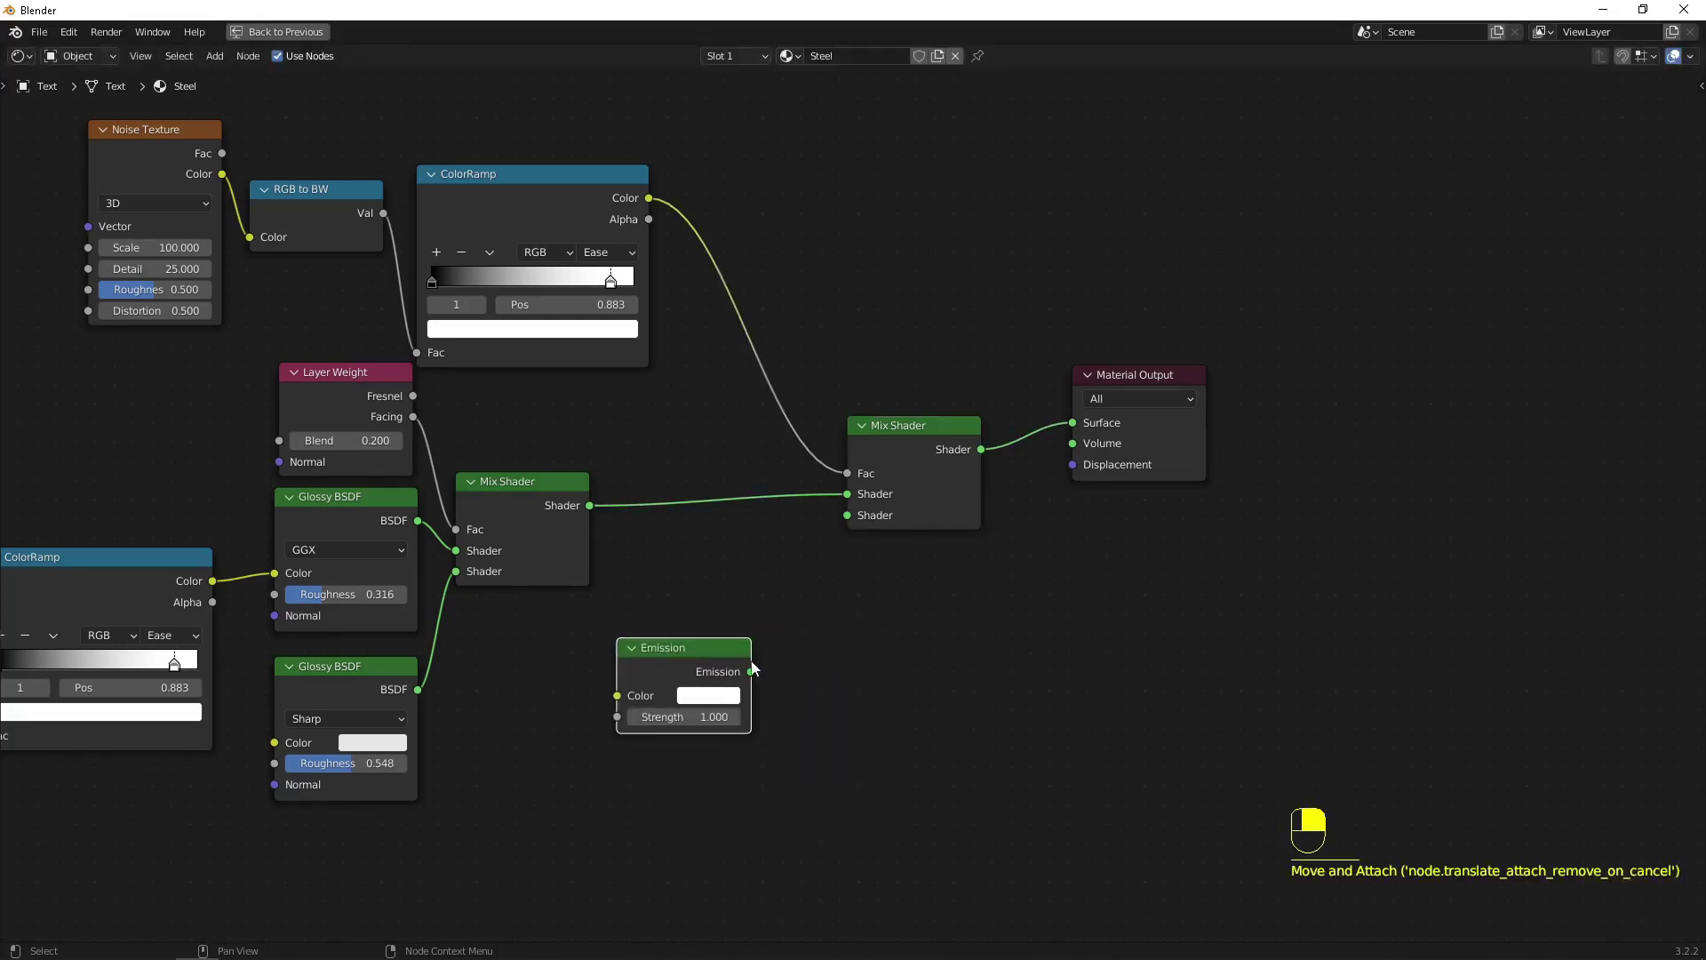
mouse_move(752, 672)
left_mouse_down()
mouse_move(852, 519)
mouse_move(744, 548)
mouse_move(758, 556)
left_mouse_up()
Step: Set the Emission node's color to red and restore the normal editor layout to view the lettering from the side
left_click(719, 698)
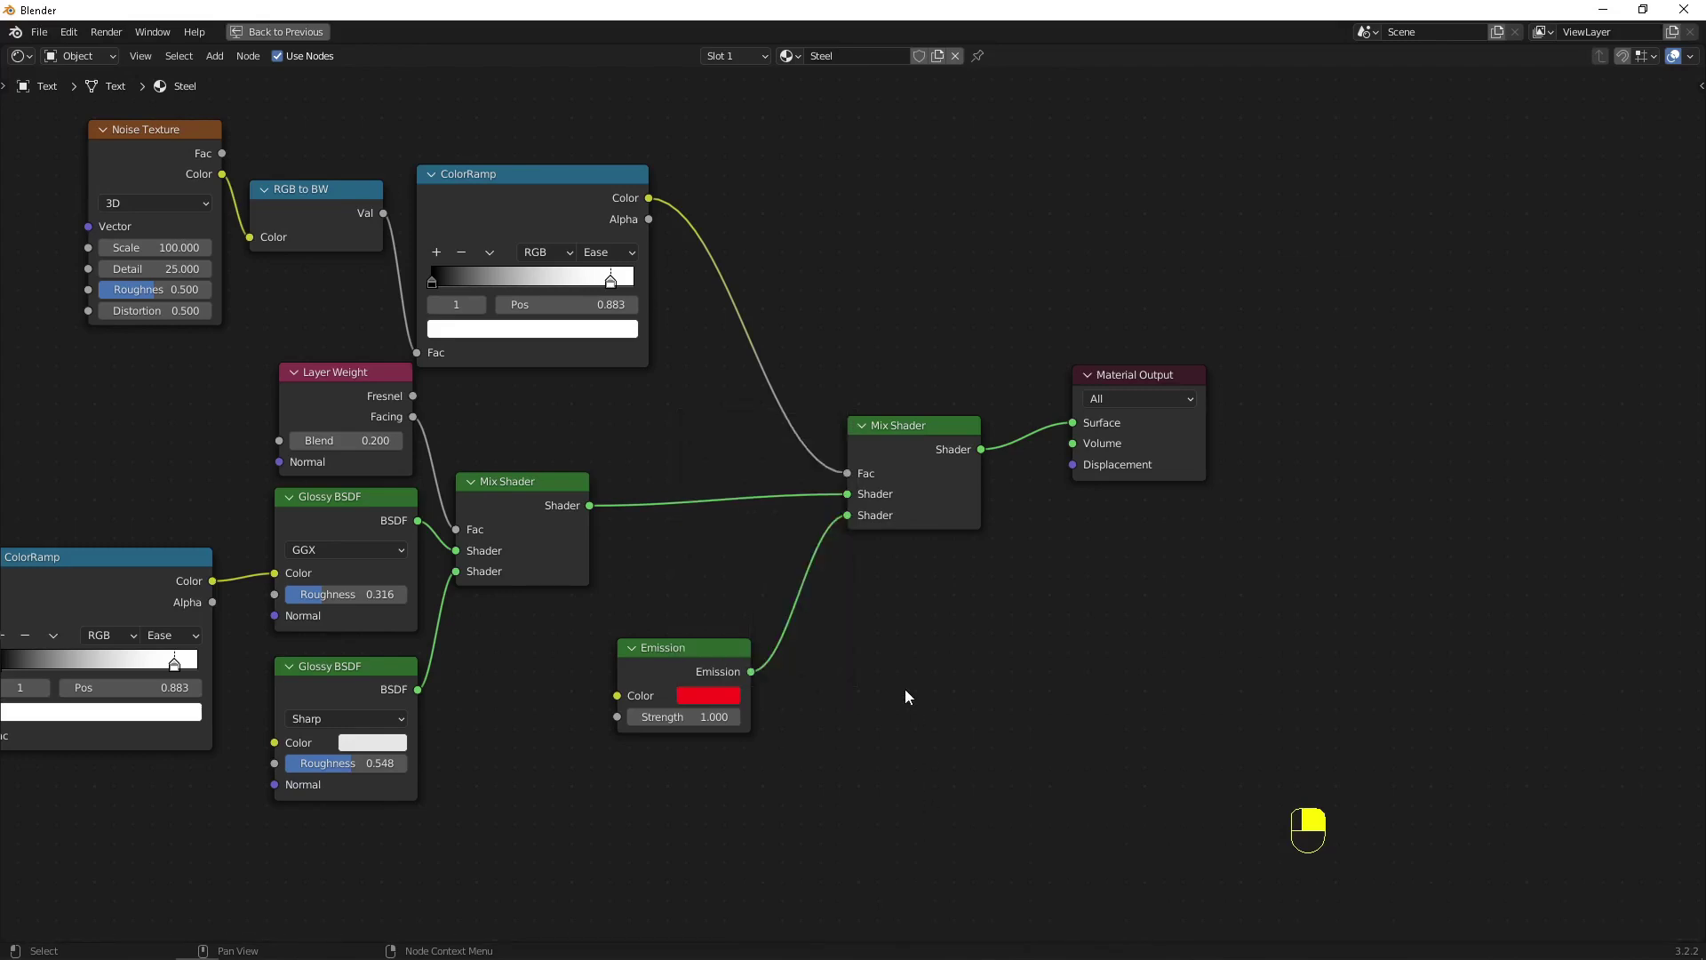
scroll(905, 690, "down", 2)
key("ctrl+space")
middle_click_drag(829, 544, 648, 328)
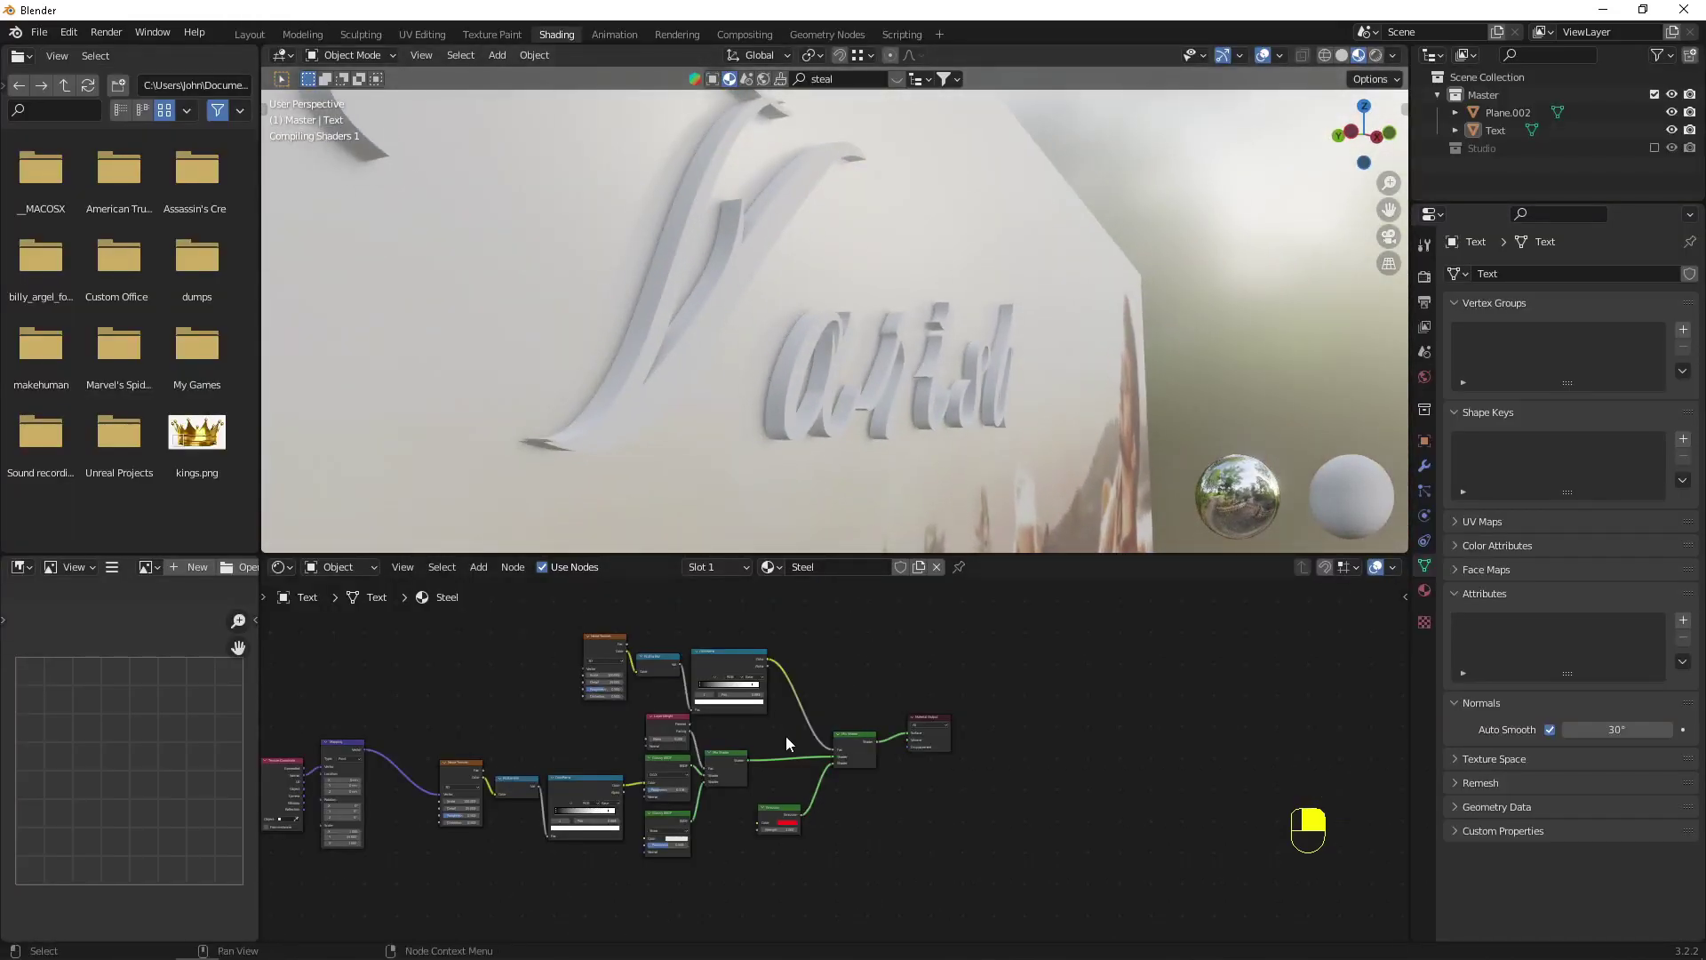
Step: Move the black stop of the copied ColorRamp to position 0.368 and inspect the lettering up close
scroll(718, 691, "up", 3)
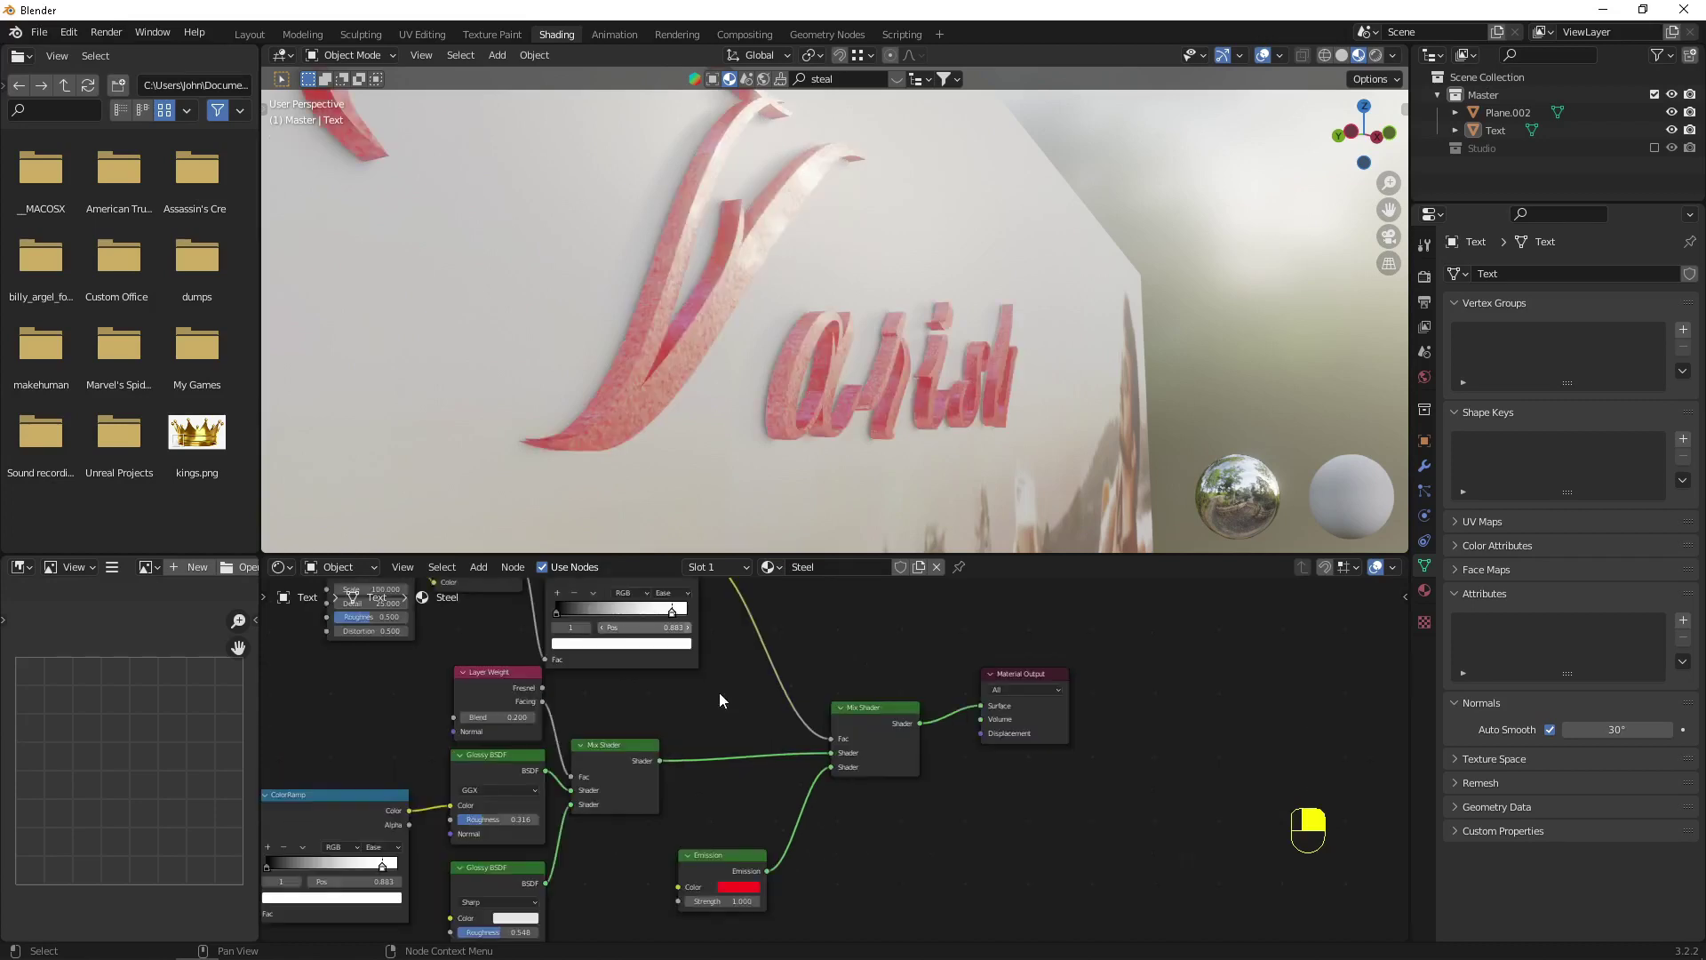
middle_click_drag(718, 691, 775, 826)
scroll(718, 798, "up", 4)
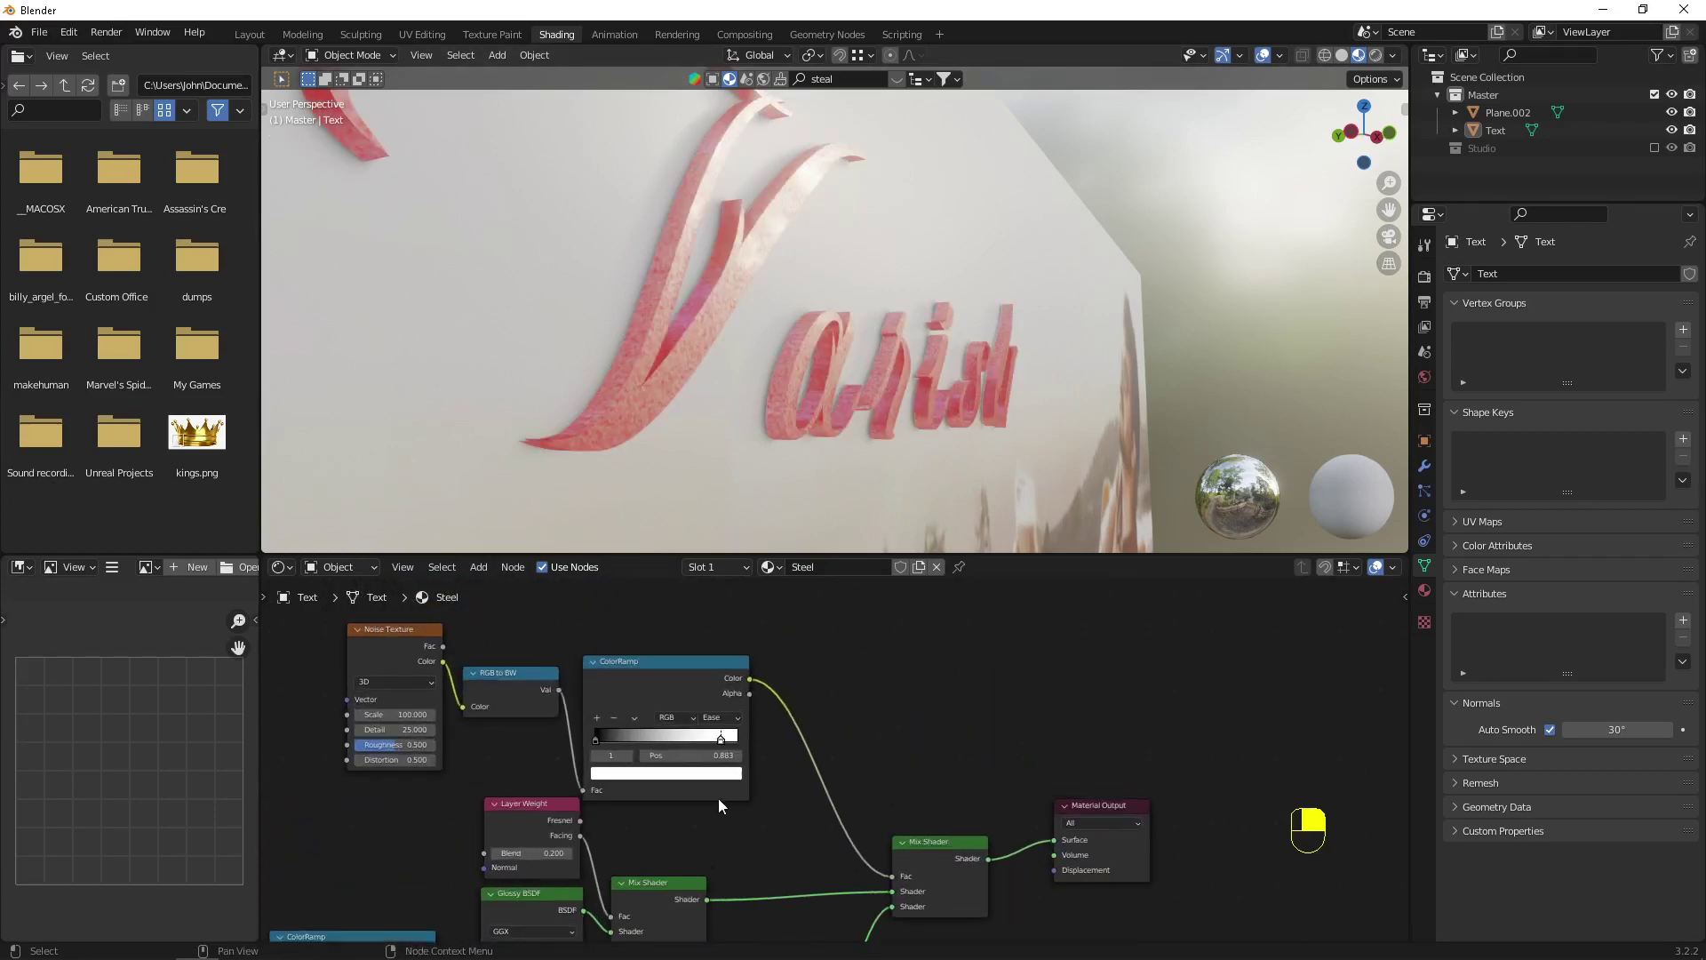
left_click_drag(526, 733, 601, 728)
middle_click_drag(662, 533, 663, 375)
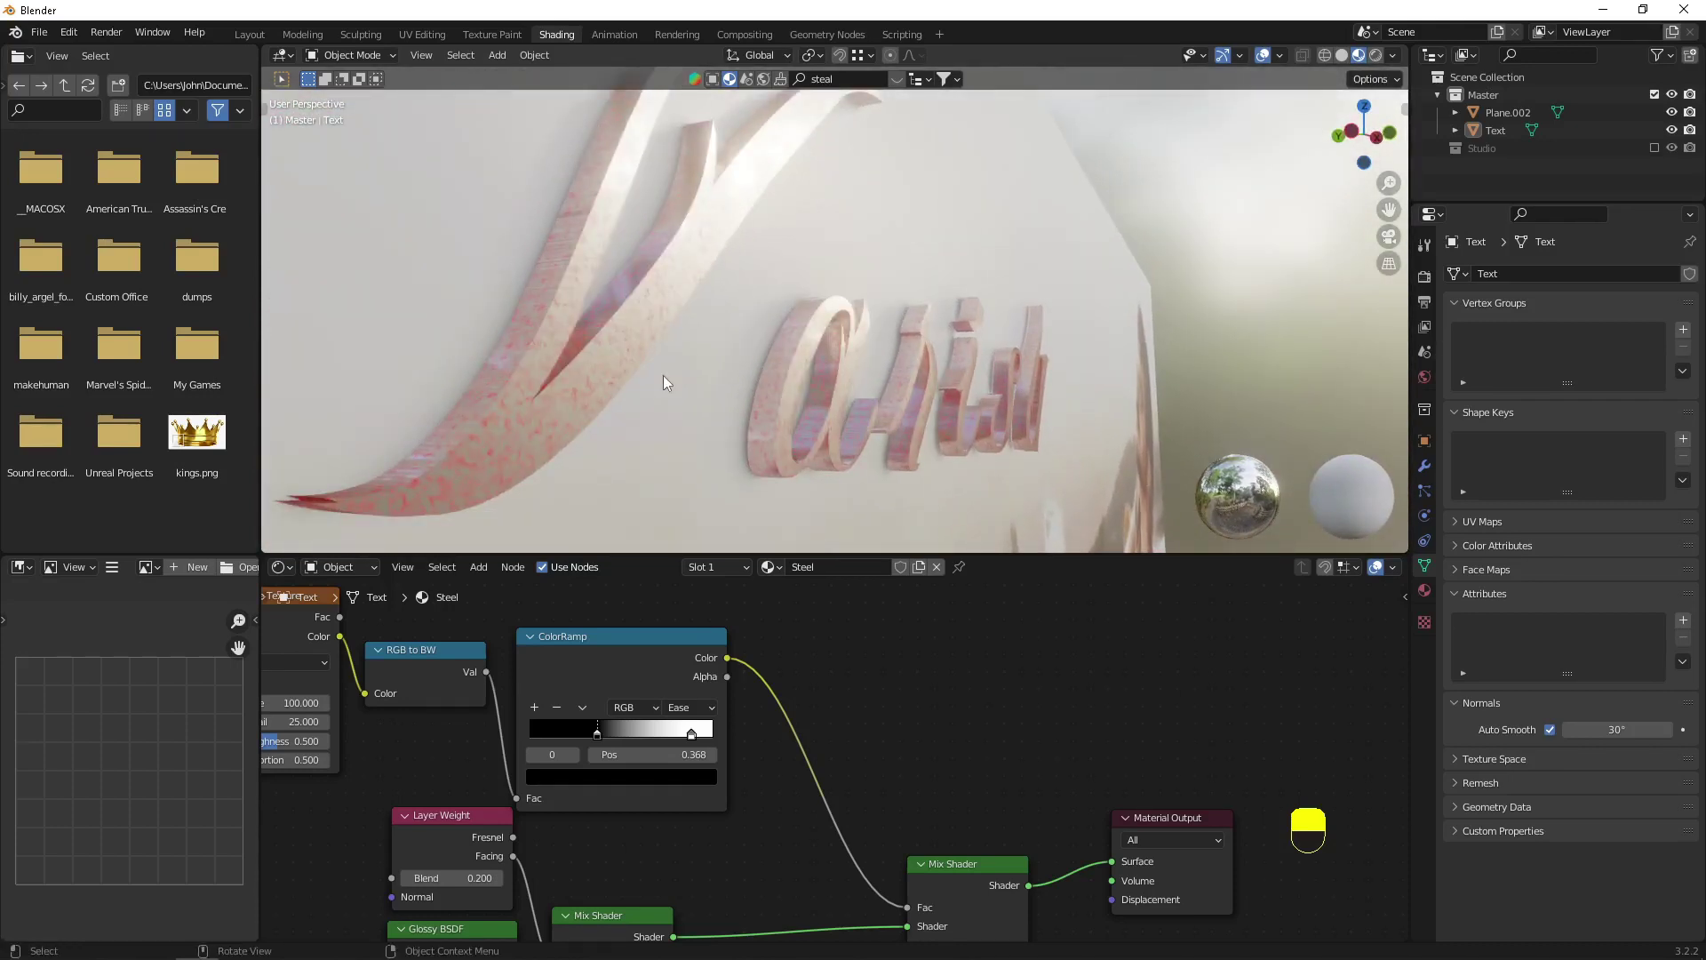
Step: Set the copied Noise Texture's Scale to 1
middle_click_drag(439, 709, 561, 709)
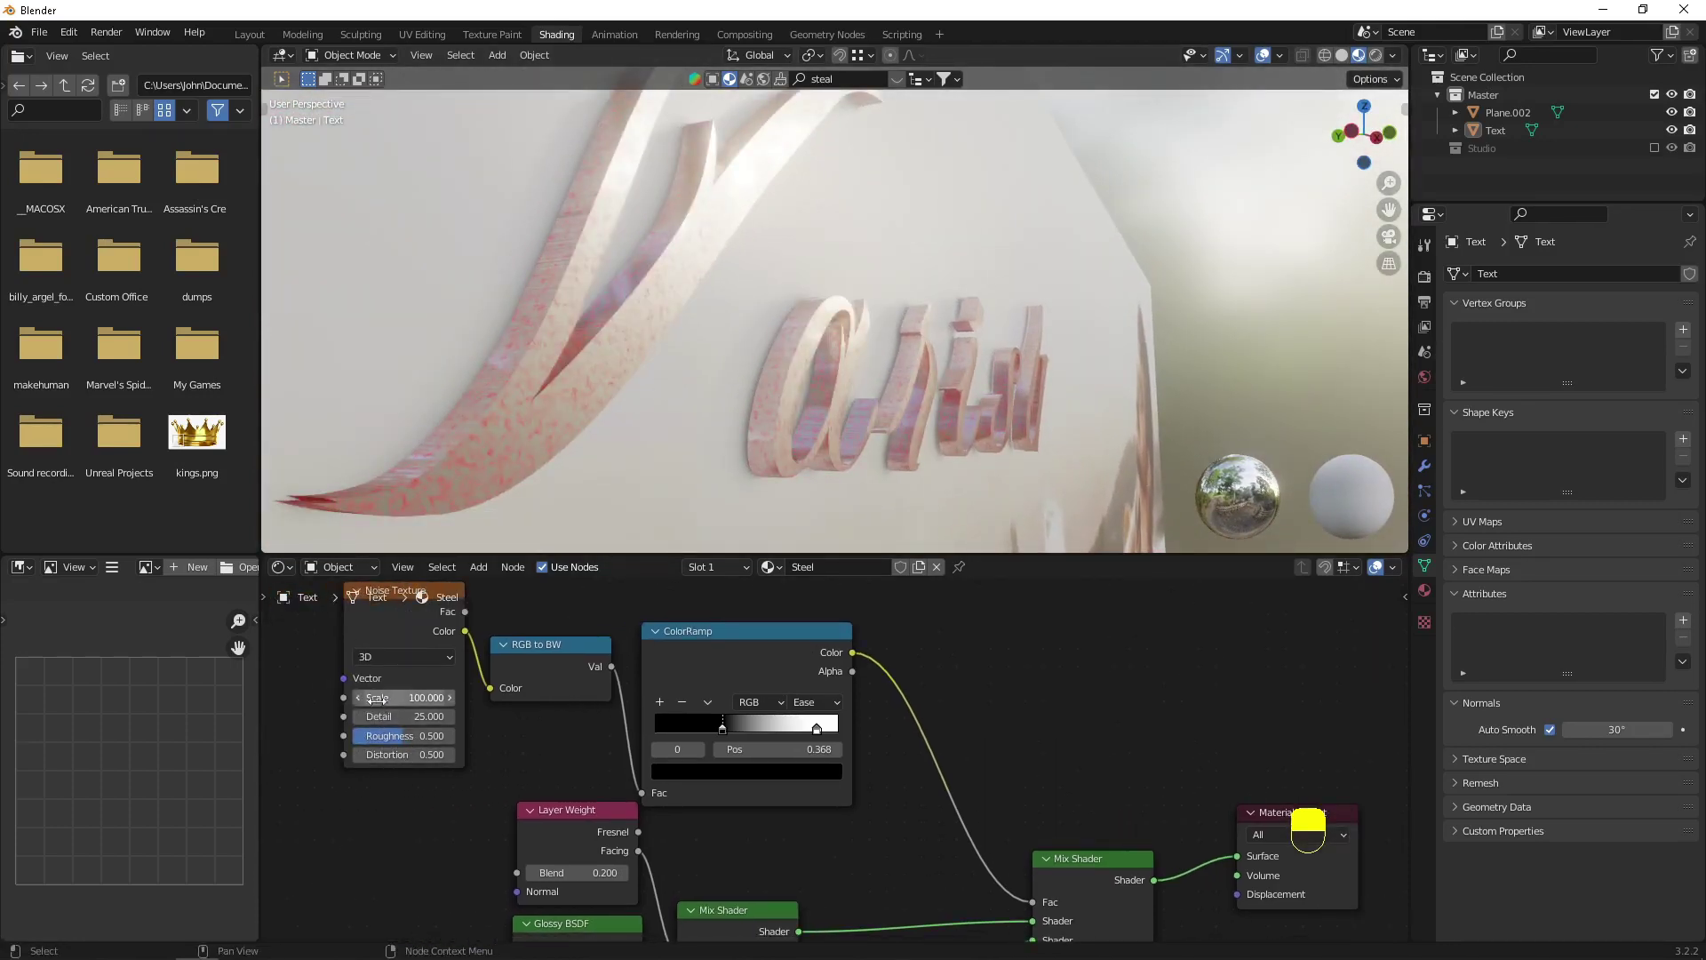
left_click(406, 697)
type("1")
key("Return")
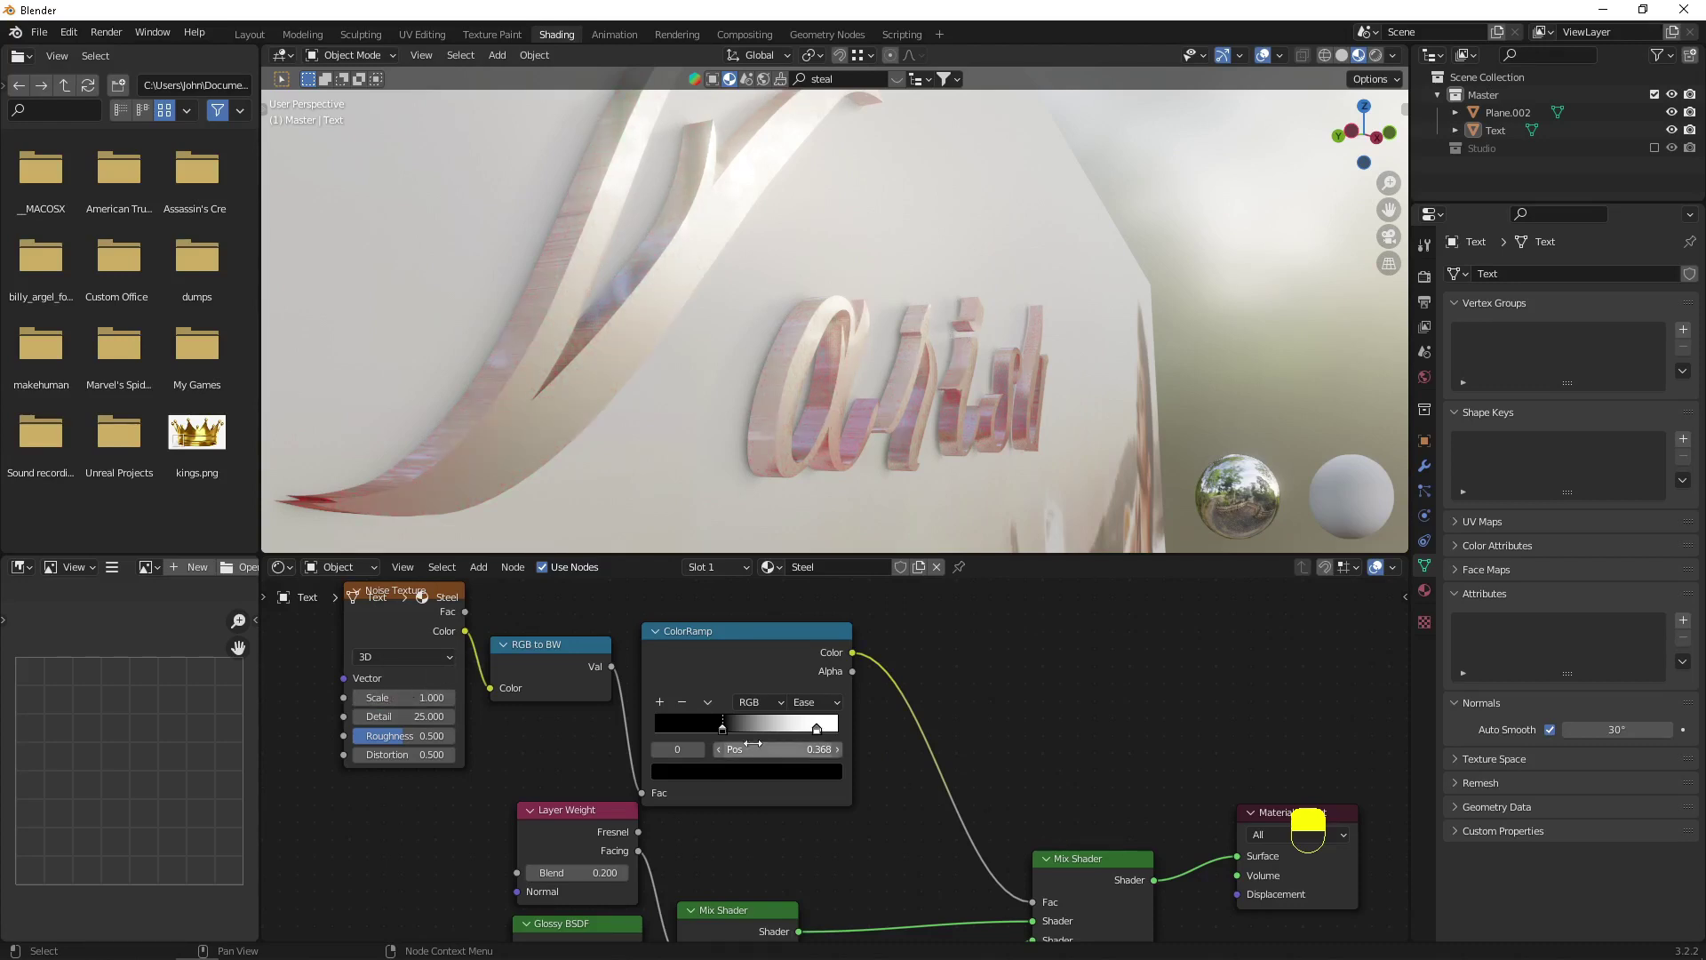
Step: Move the copied ColorRamp's black stop to position 0.507 and set its interpolation to Linear
mouse_move(724, 729)
left_mouse_down()
mouse_move(787, 731)
mouse_move(680, 730)
mouse_move(733, 730)
left_mouse_up()
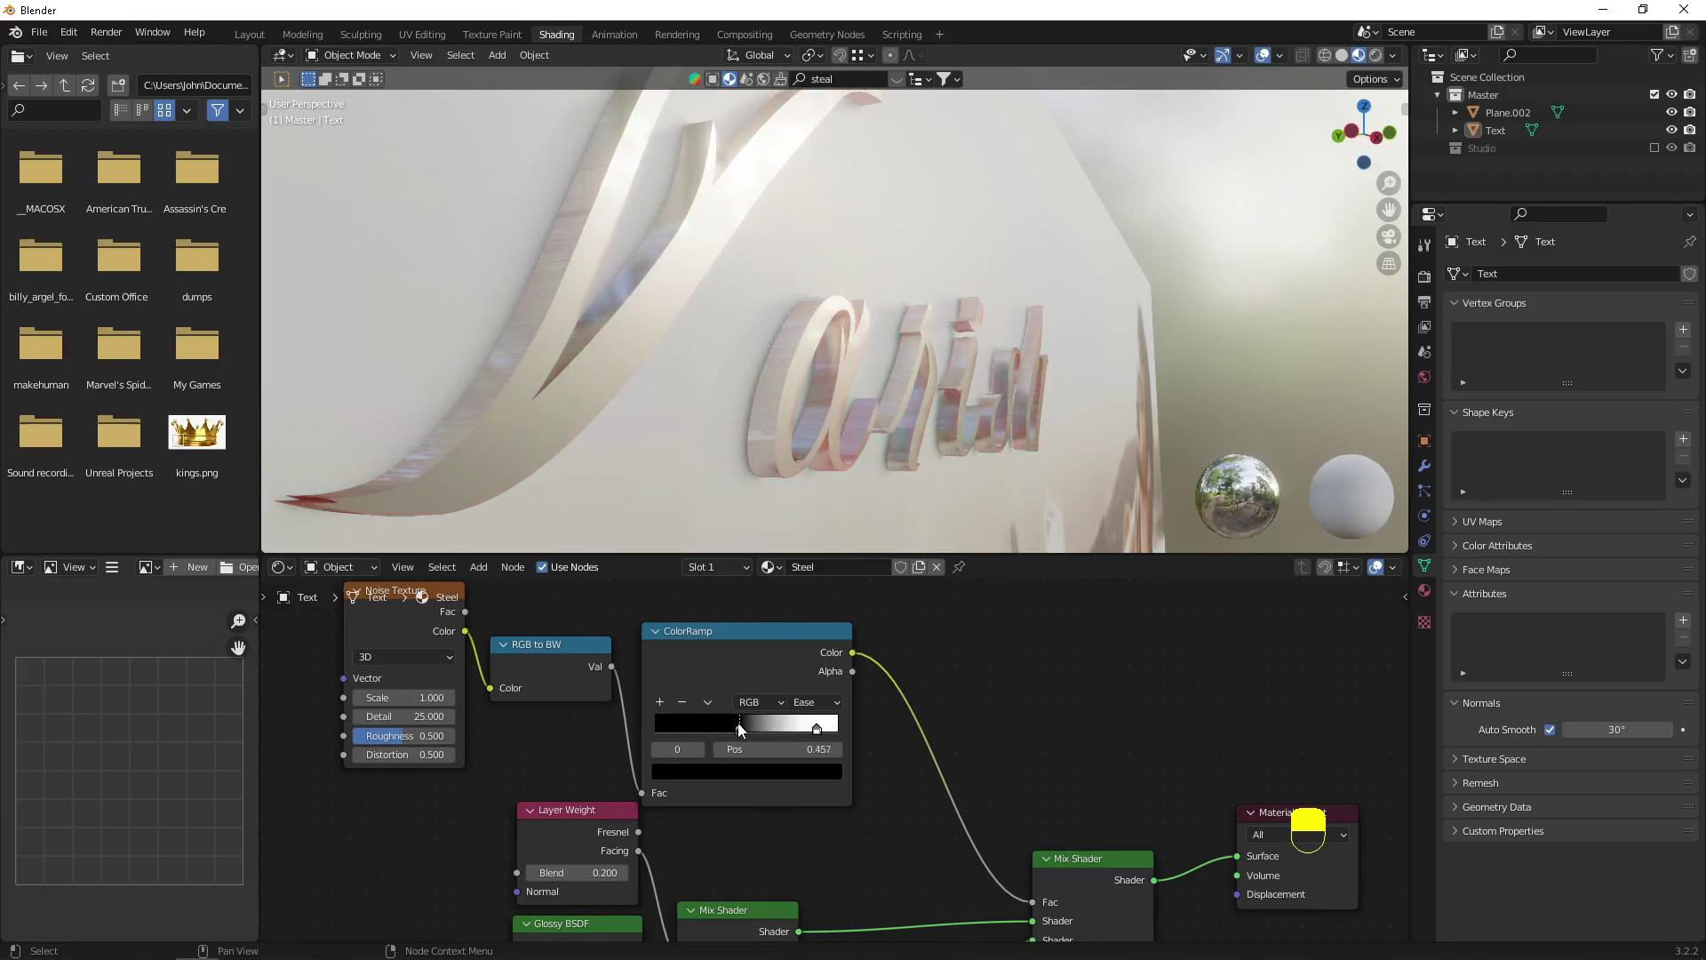
left_click(804, 702)
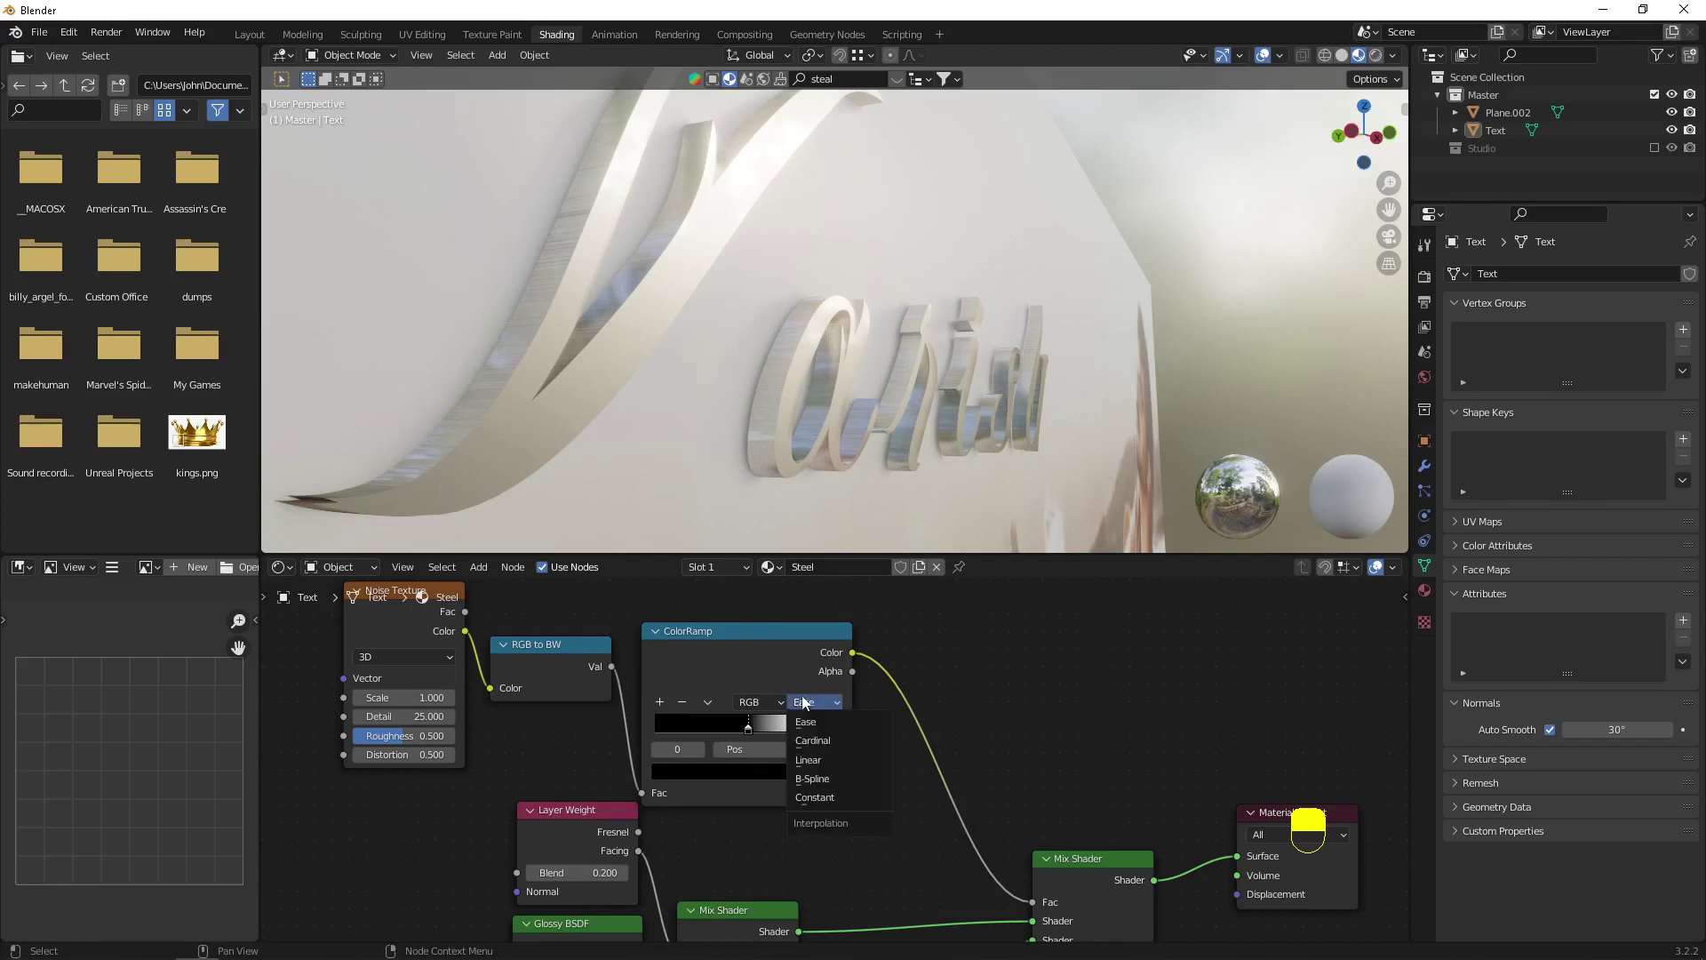
left_click(755, 702)
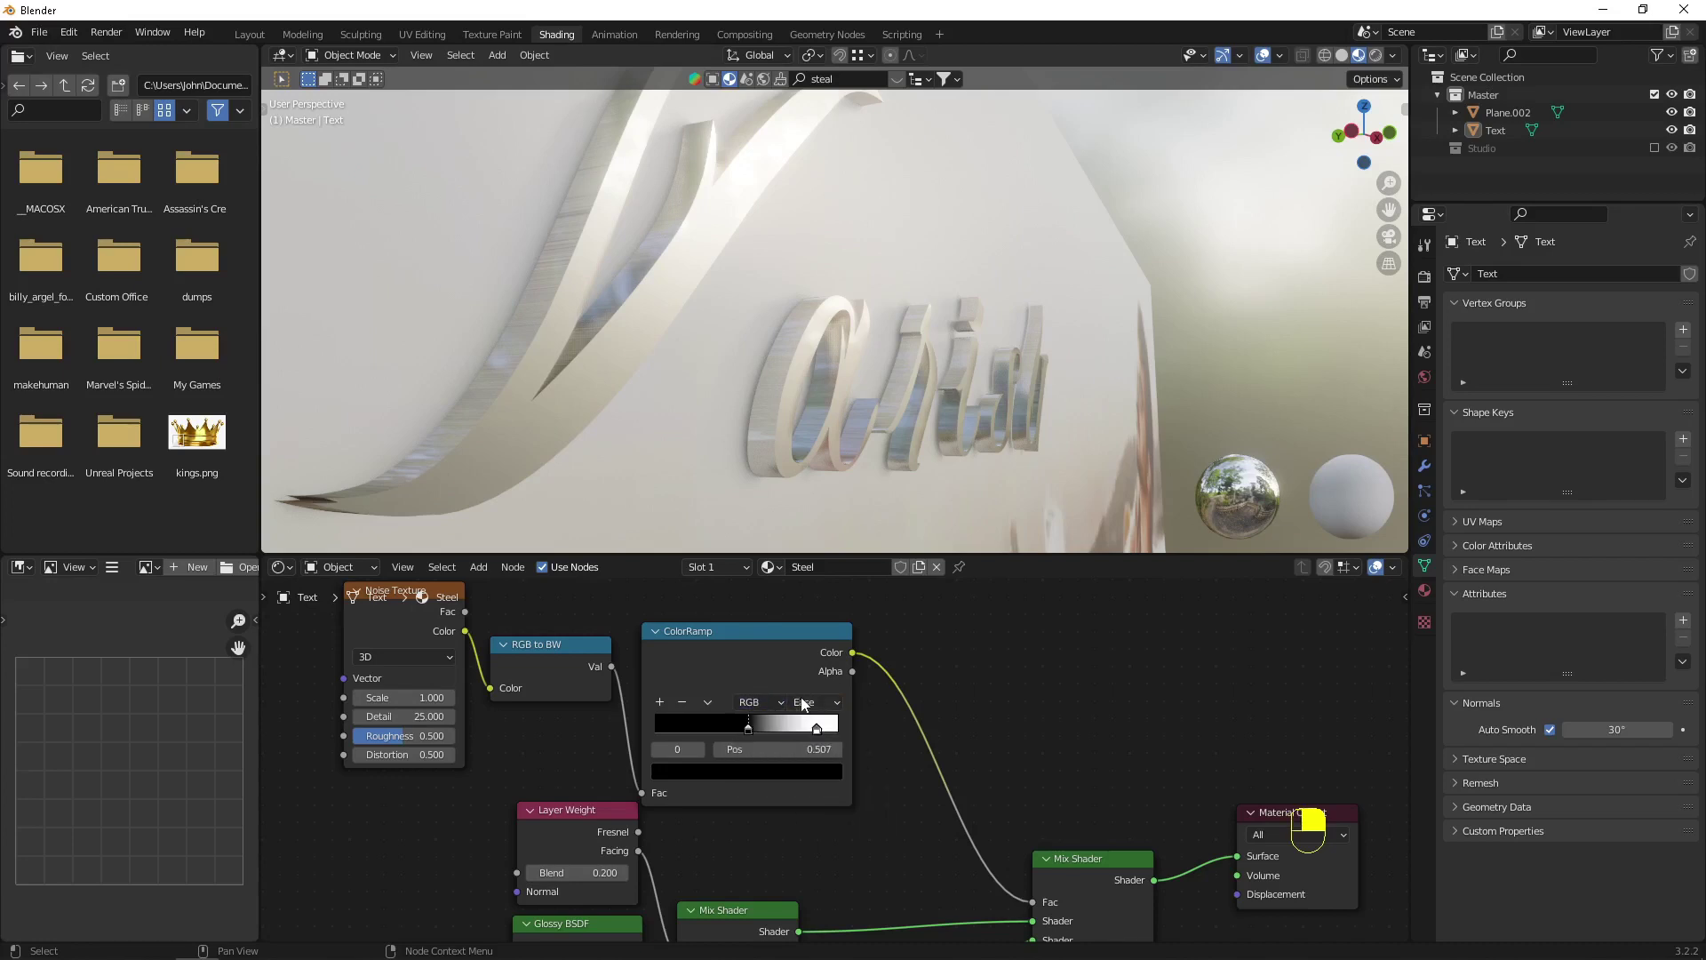
left_click(803, 702)
left_click(839, 761)
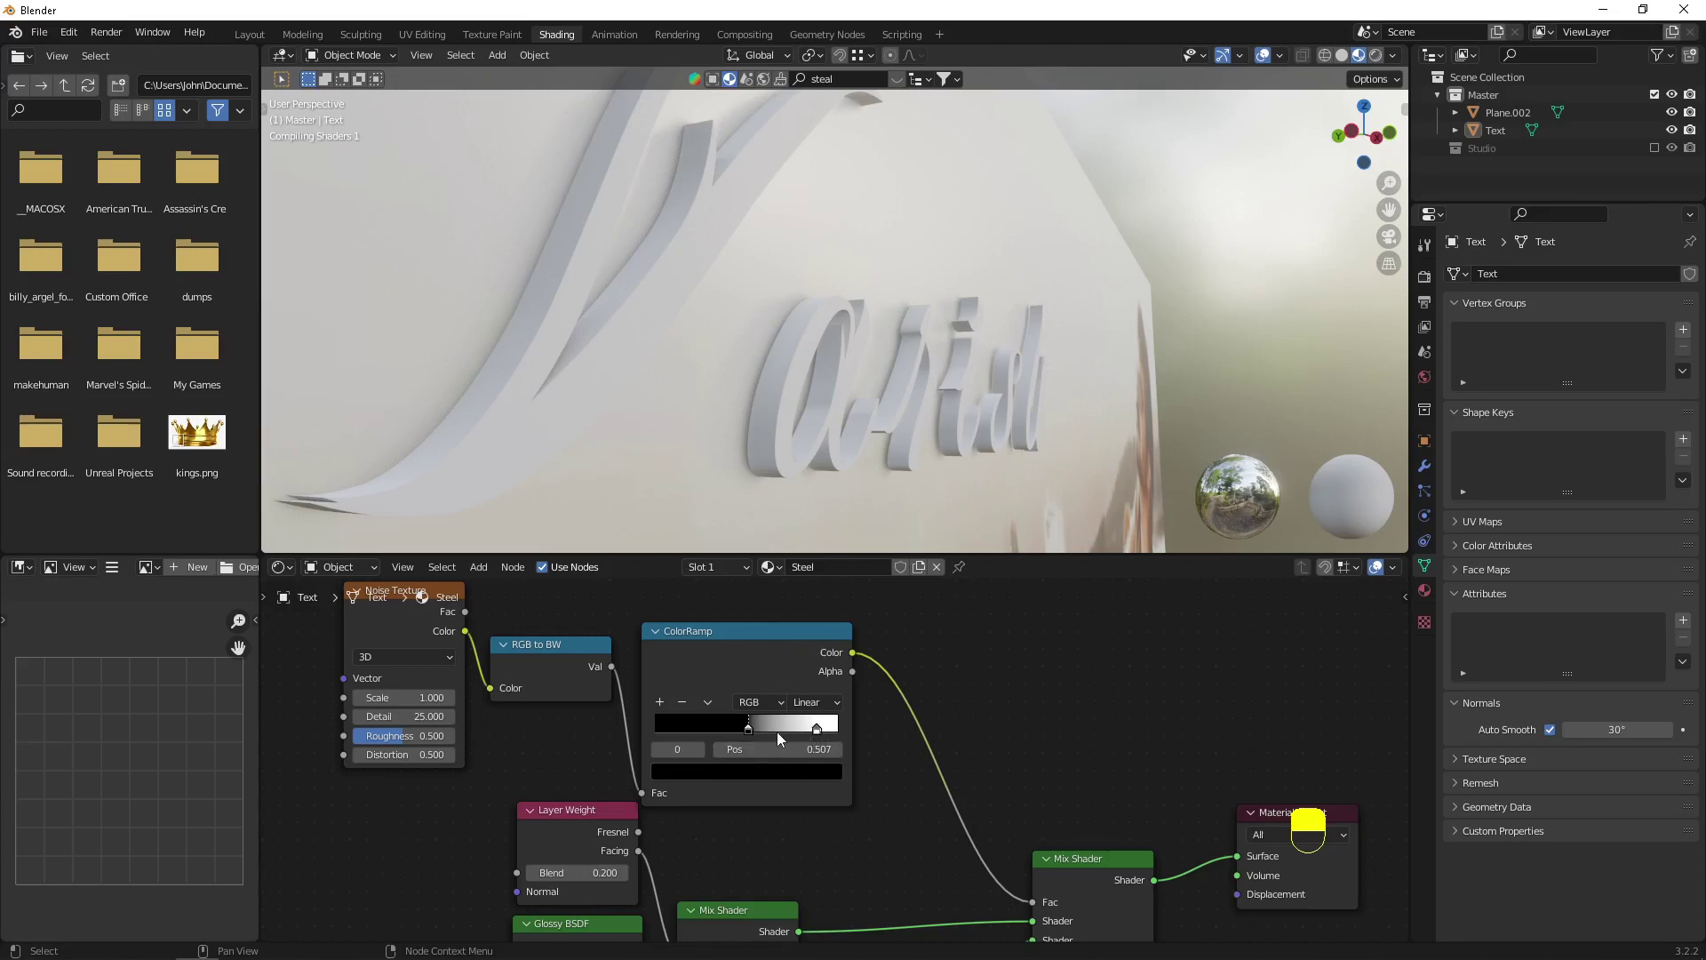
Step: Tighten the copied ColorRamp's gradient by moving its white stop to position 0.632 and its black stop to 0.493
left_click_drag(750, 732, 748, 733)
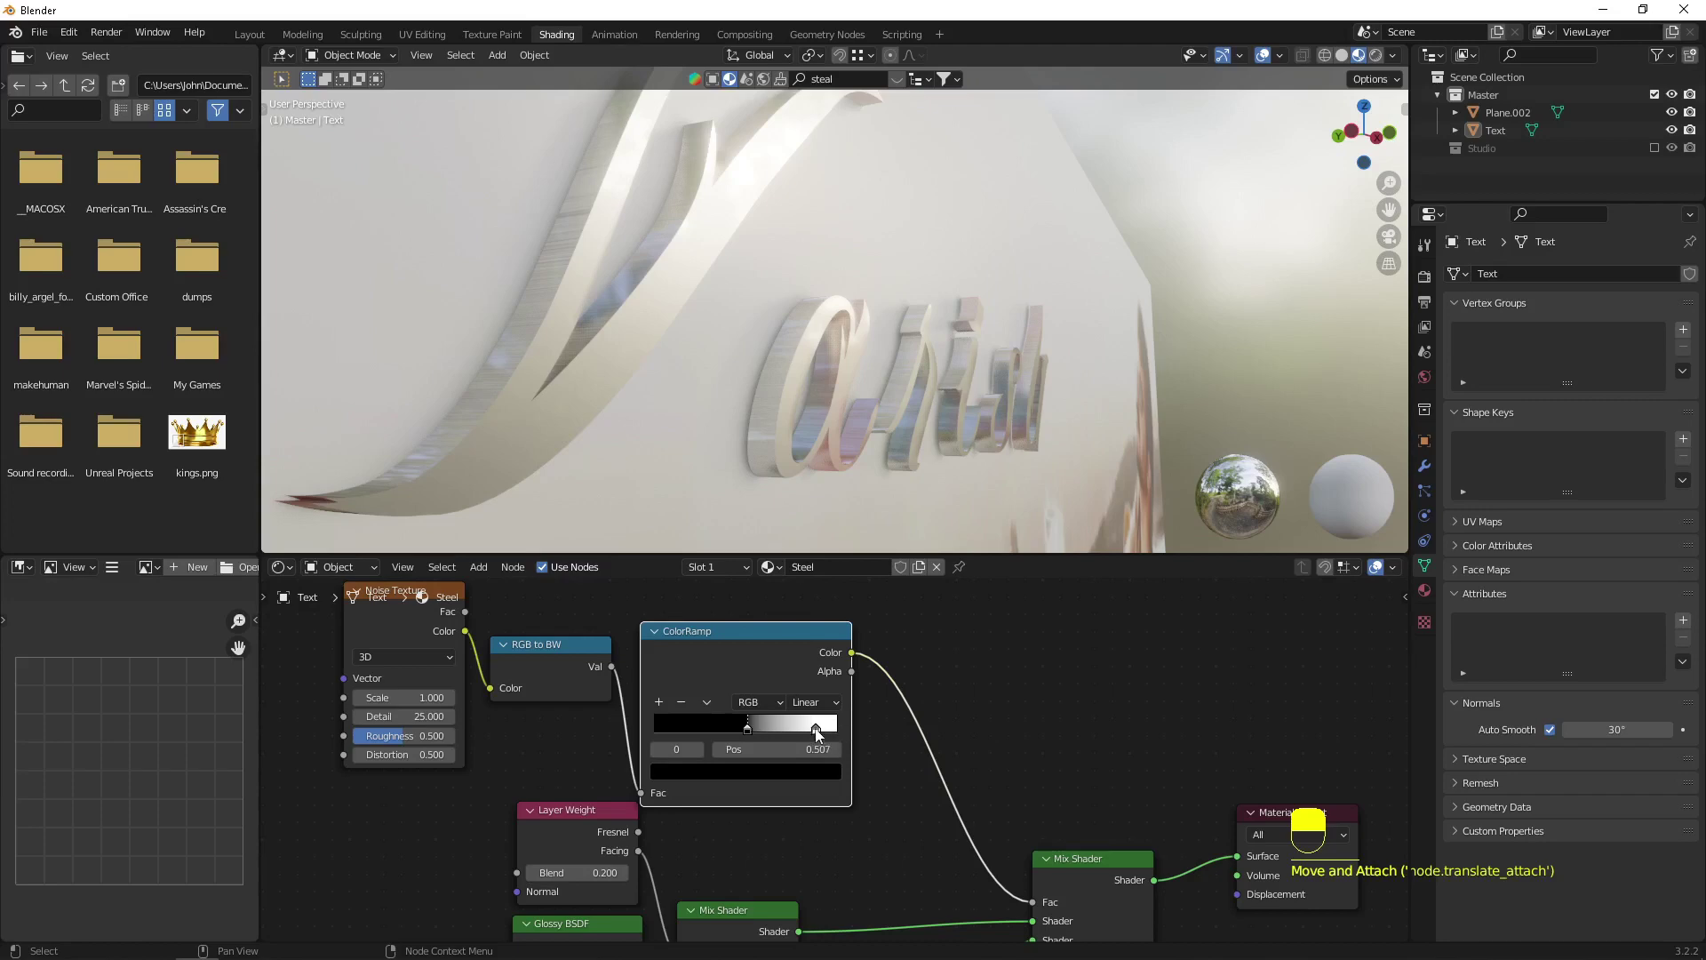
left_click_drag(816, 734, 768, 732)
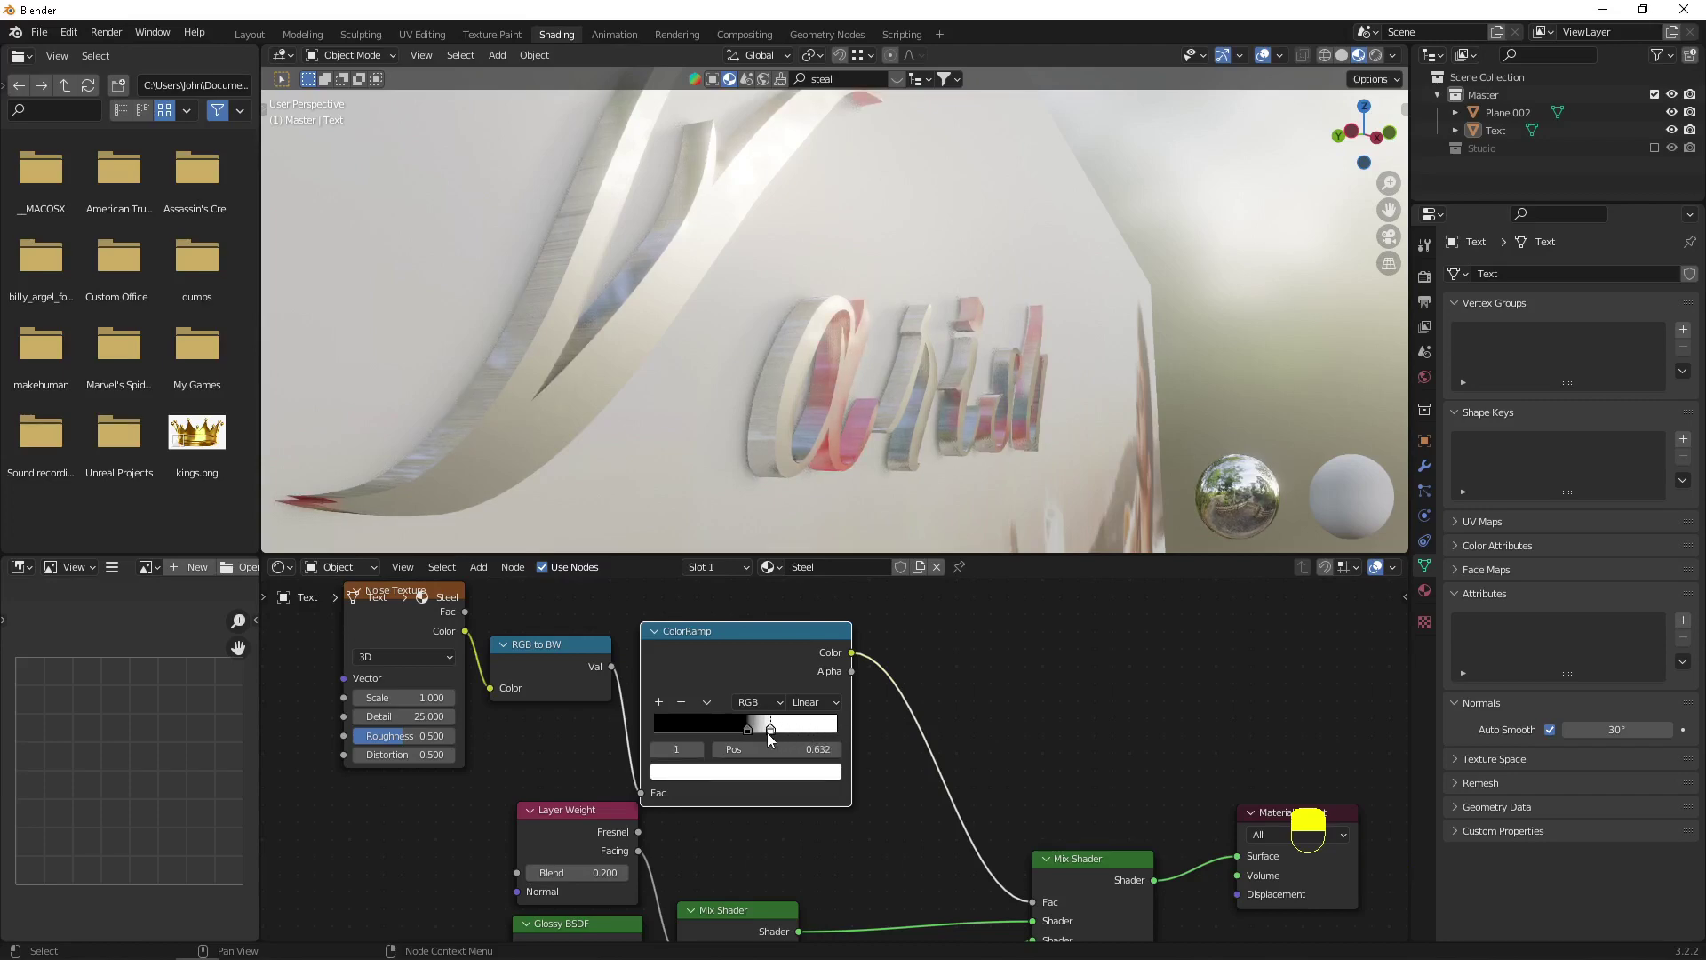
scroll(769, 414, "down", 4)
middle_click_drag(797, 356, 711, 334)
scroll(708, 352, "up", 1)
scroll(711, 334, "up", 3)
scroll(535, 369, "up", 2)
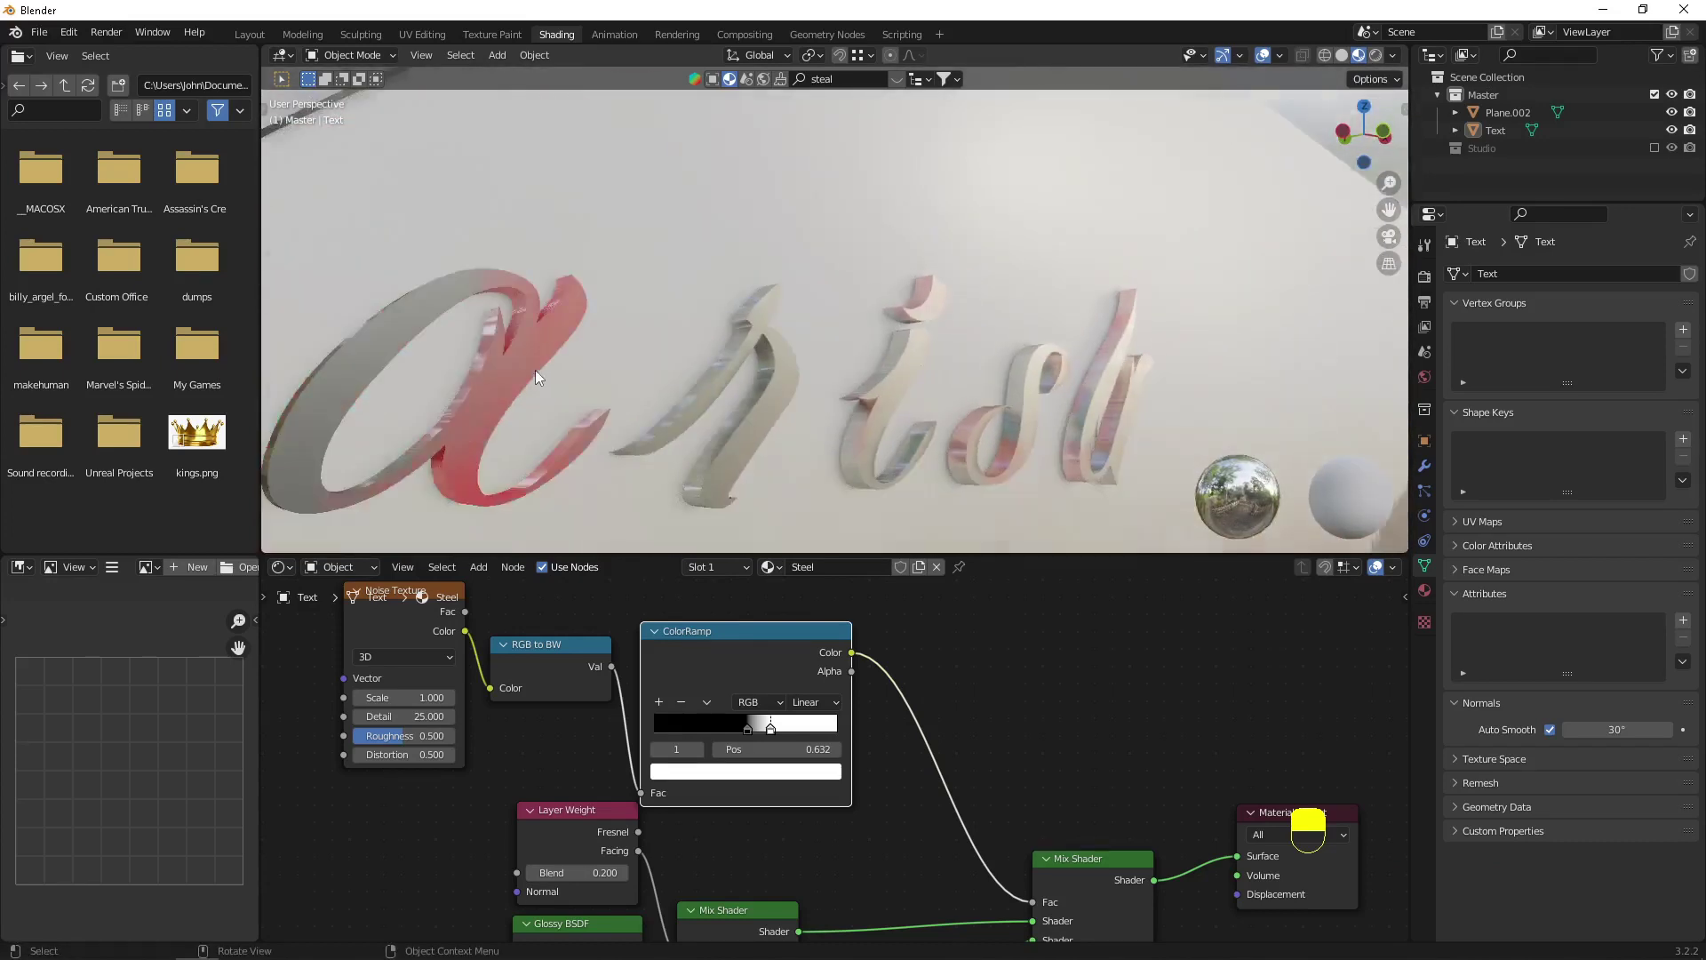
scroll(535, 370, "down", 2)
middle_click_drag(531, 370, 519, 282)
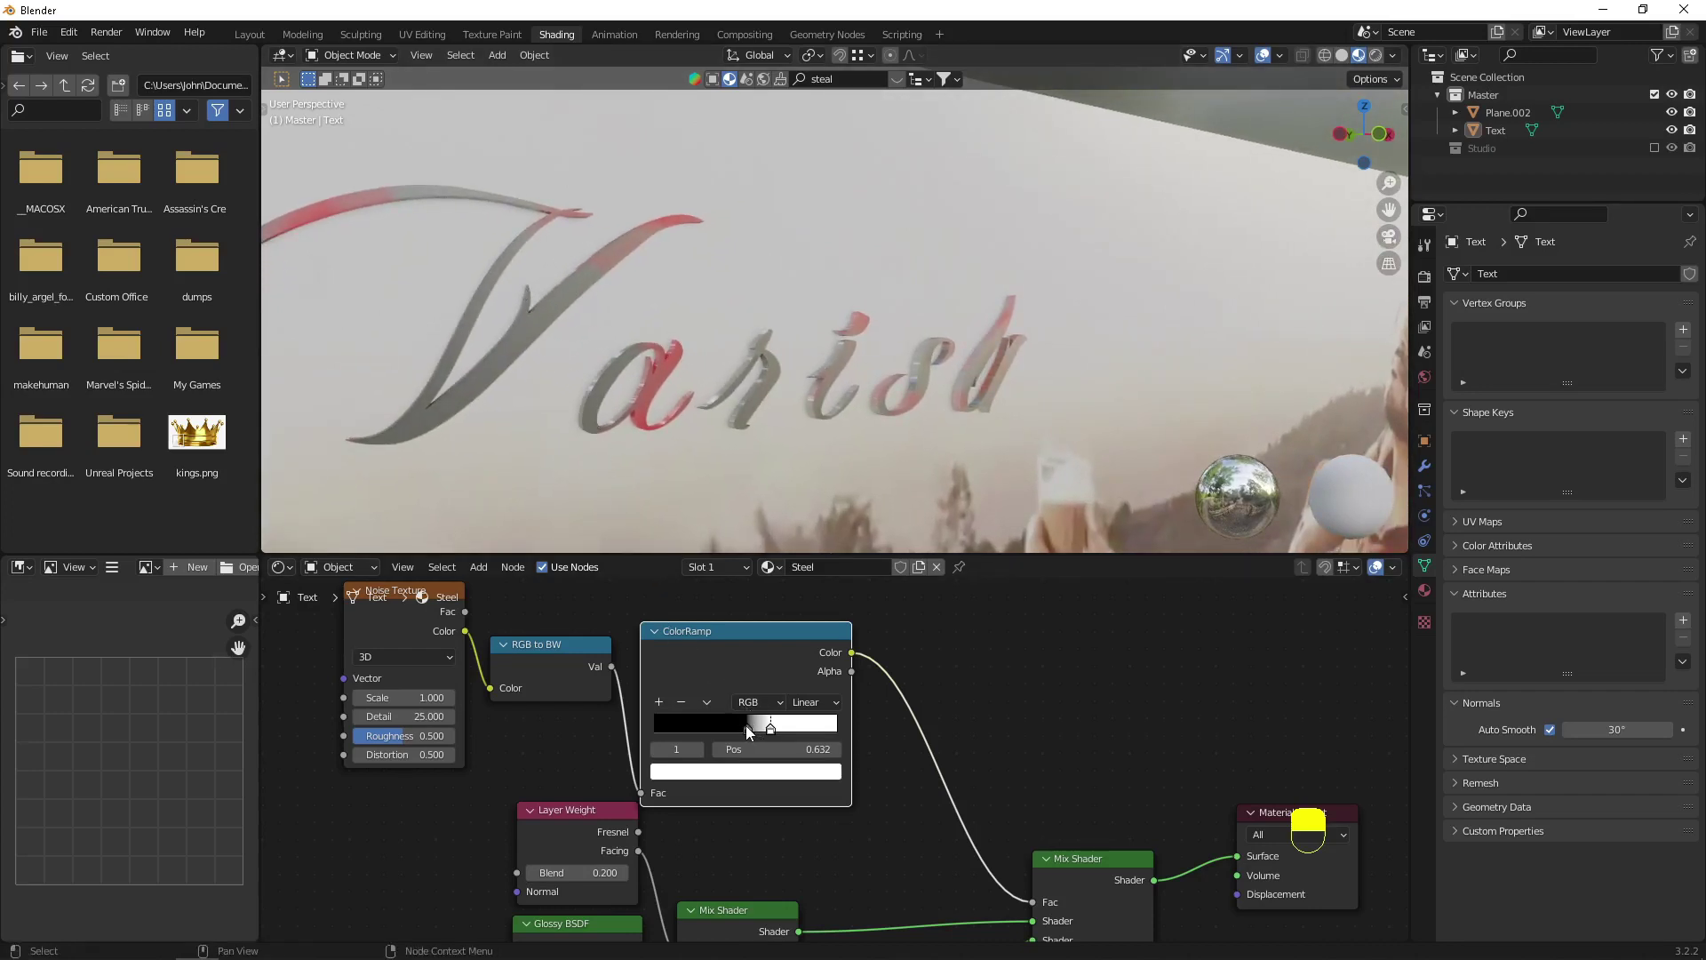
mouse_move(747, 730)
left_mouse_down()
mouse_move(711, 727)
mouse_move(745, 721)
left_mouse_up()
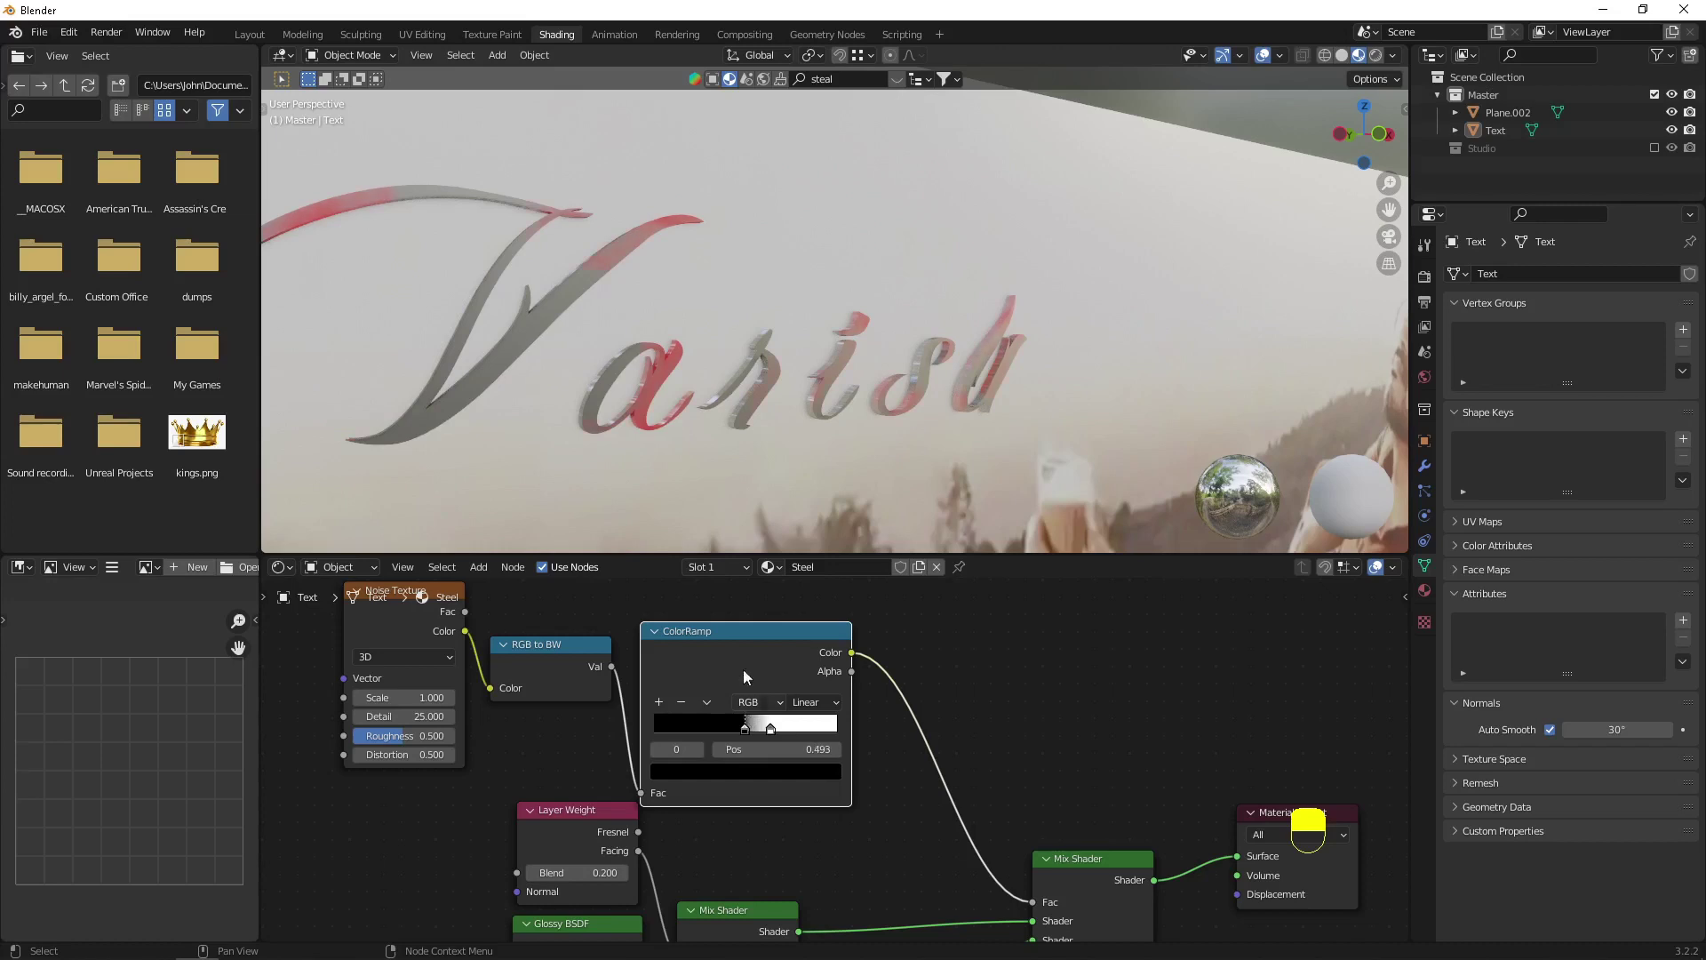
Step: Set the Emission node's Strength to 3, after trying a strength of 5
middle_click_drag(903, 845, 858, 557)
left_click(846, 835)
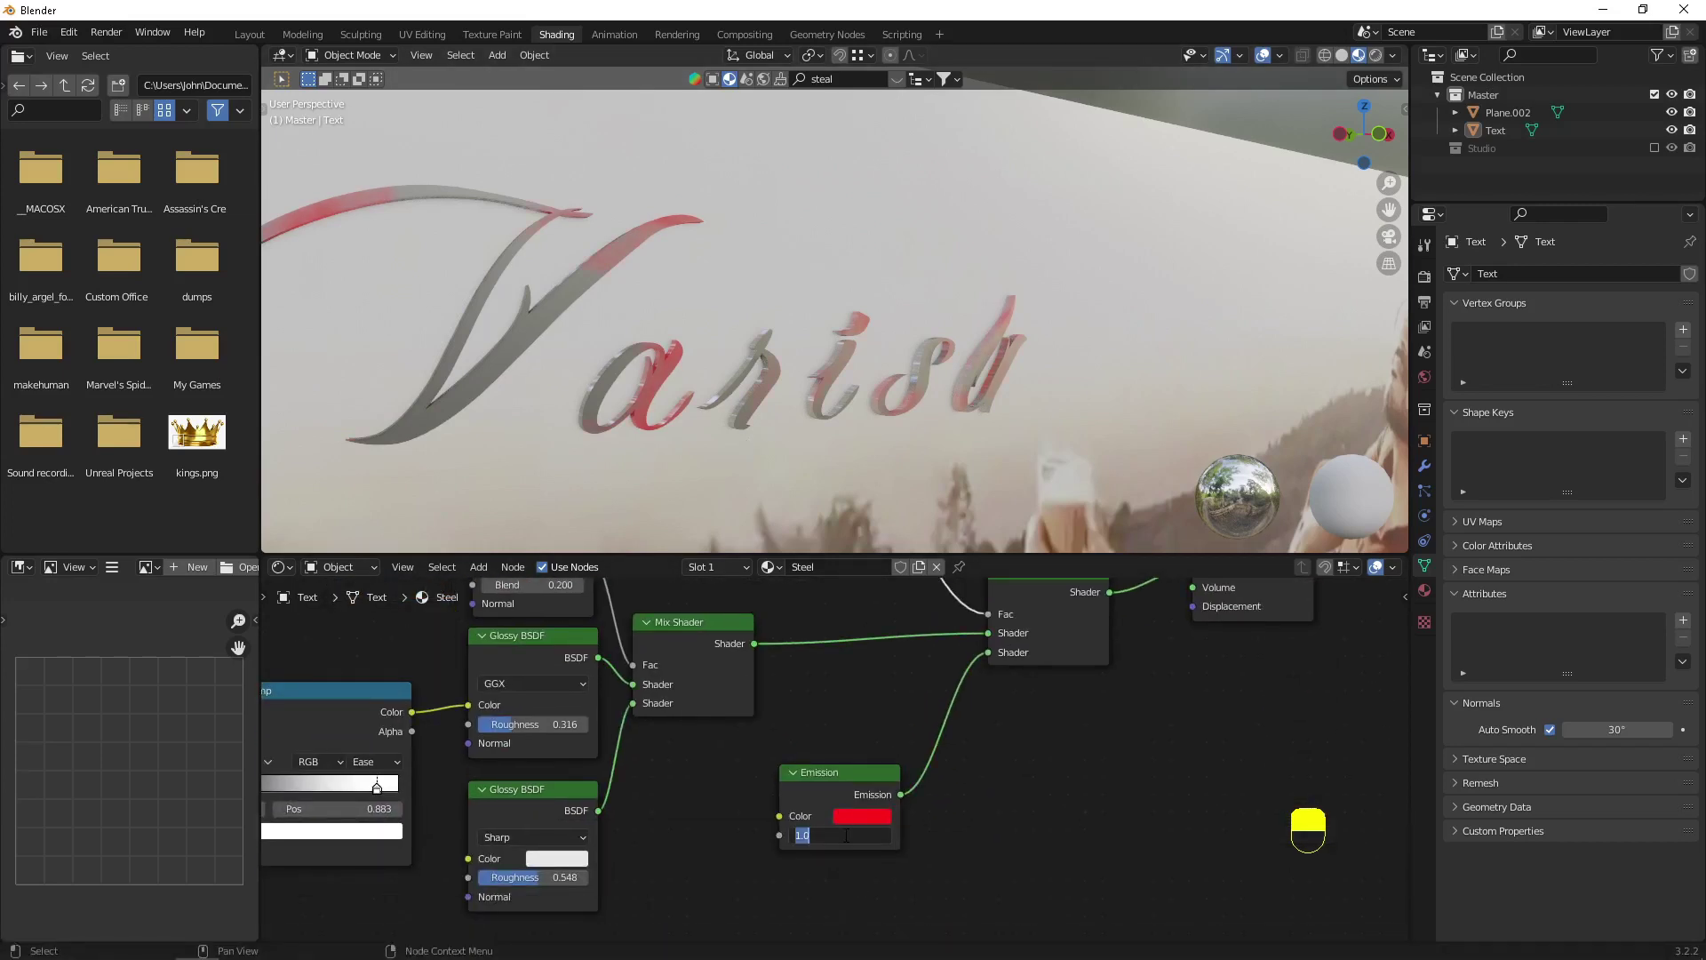
type("5")
key("Return")
left_click(839, 835)
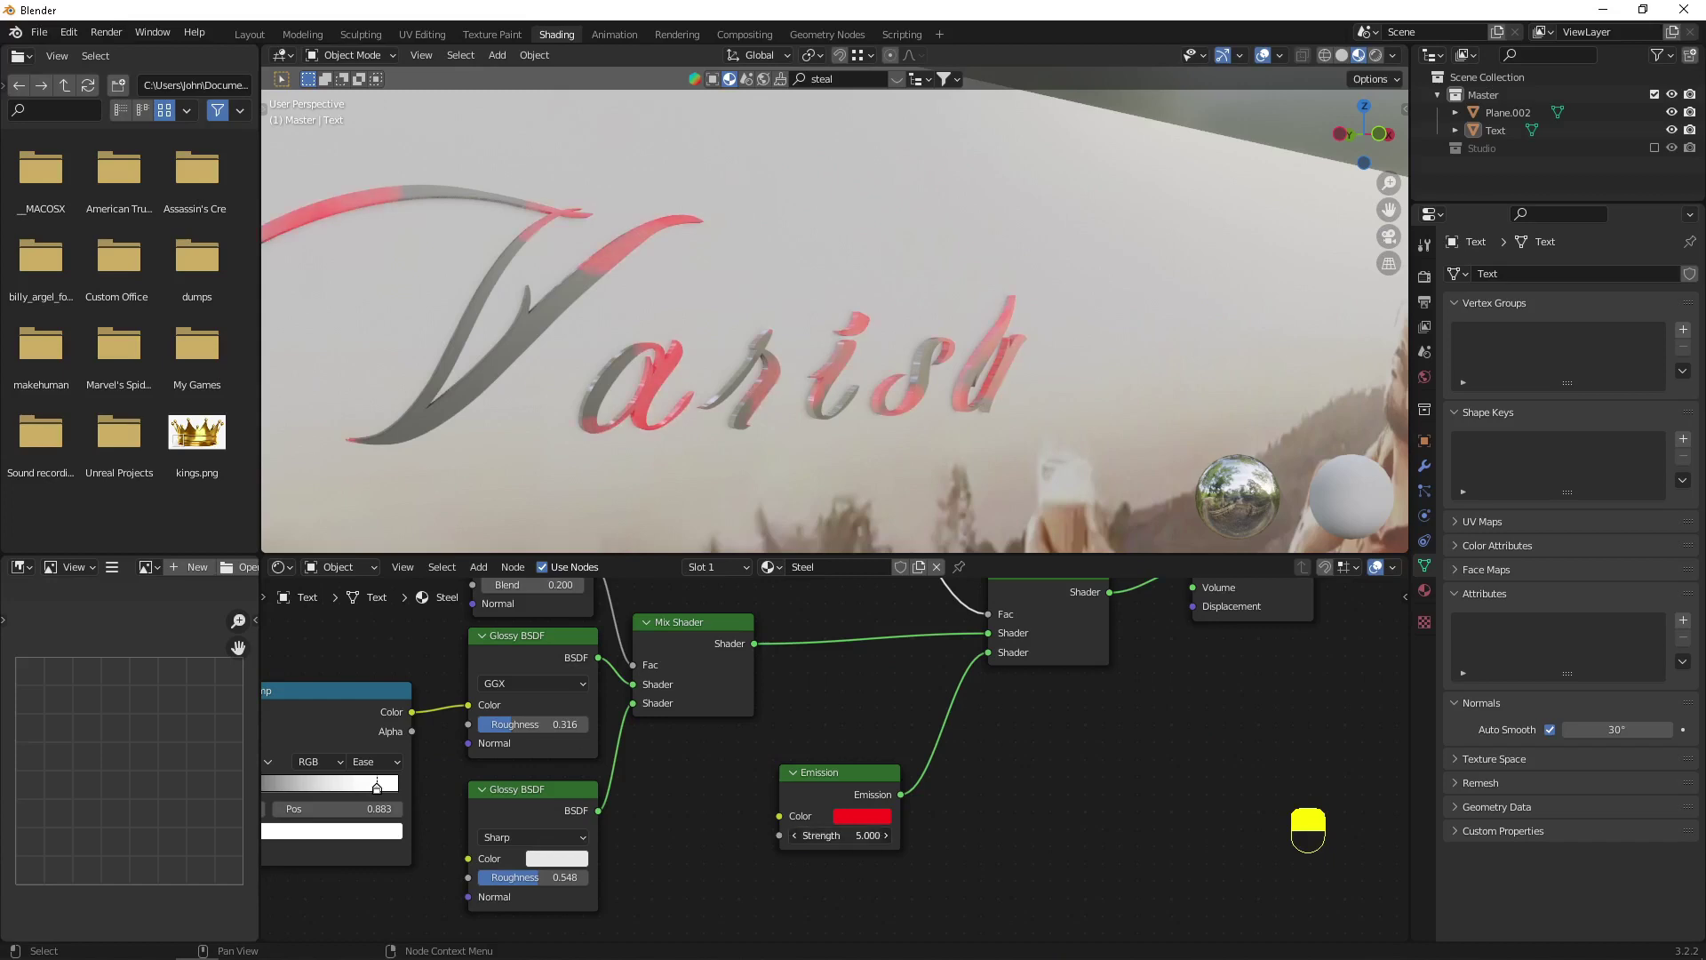
type("3")
key("Return")
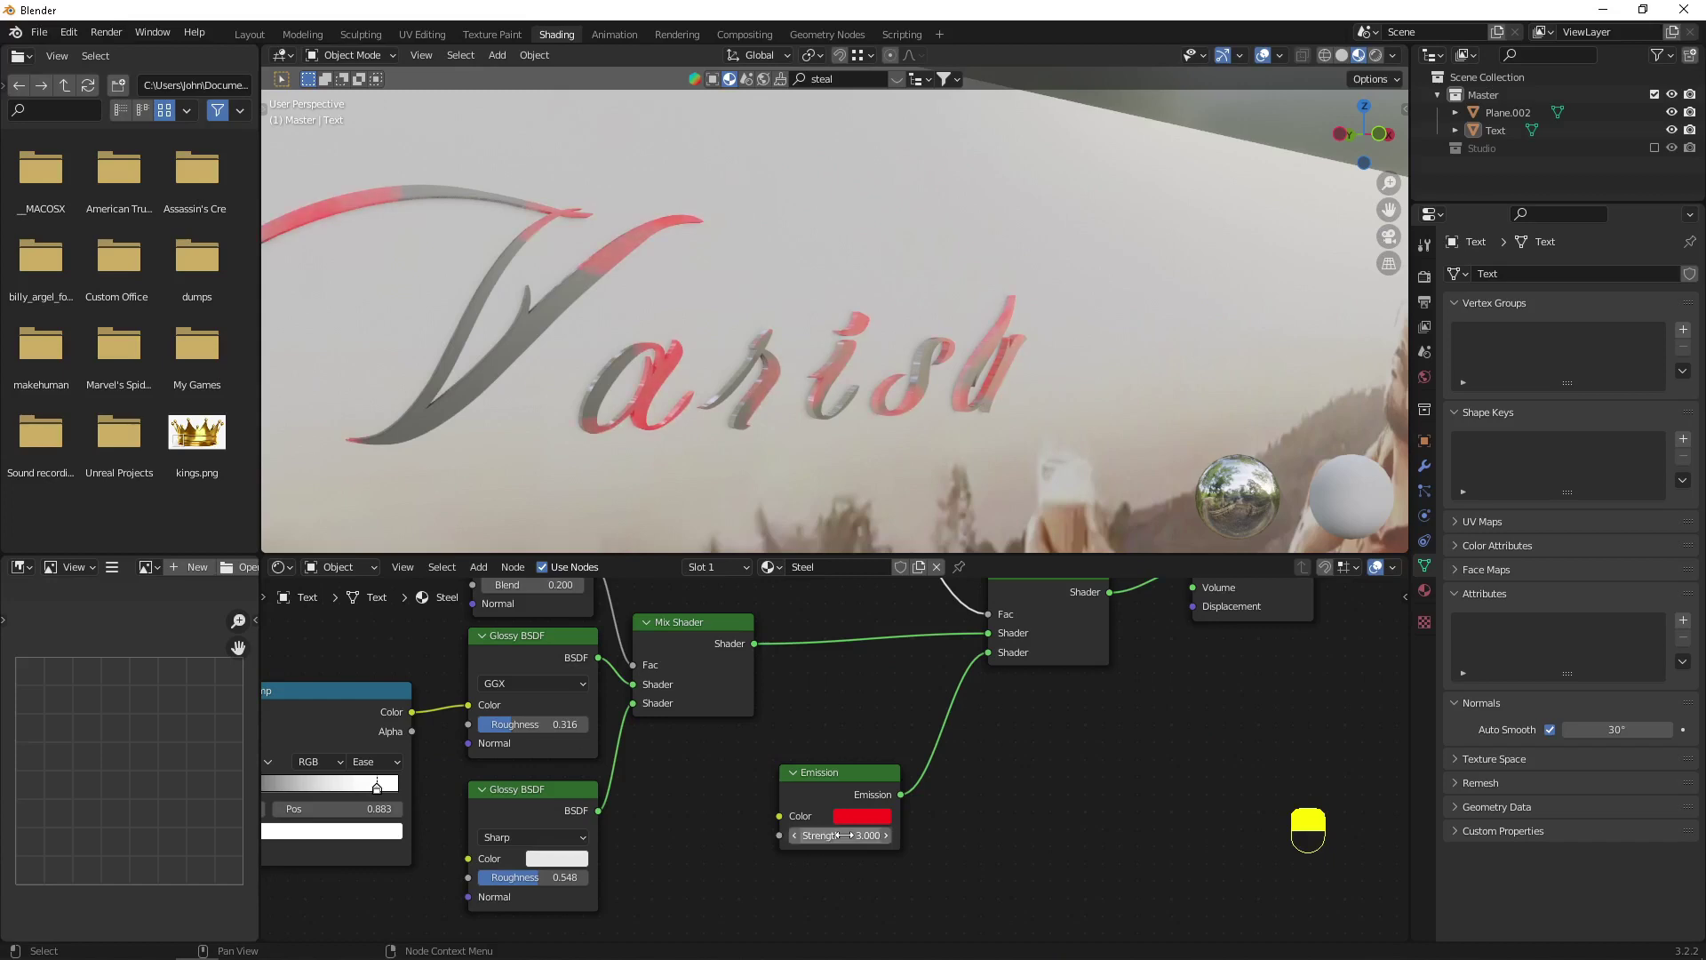
Step: Change the Emission color to a fully saturated, slightly darker red with saturation 1.000 and value 0.763
left_click(864, 815)
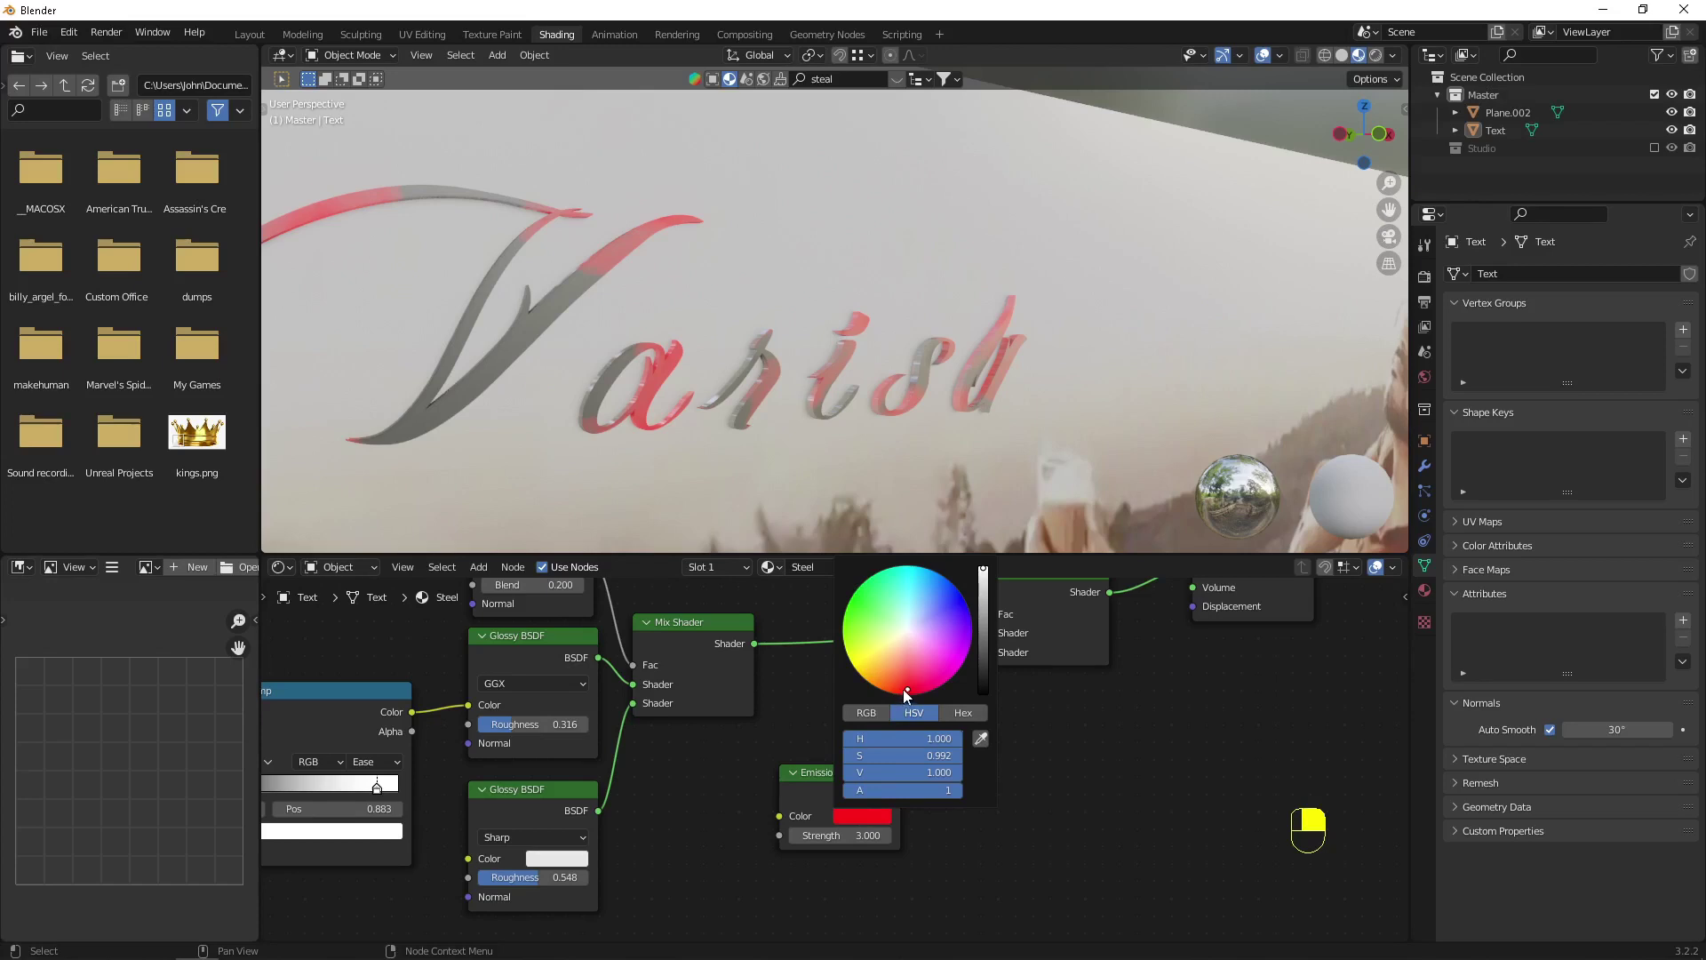
left_click_drag(906, 693, 905, 694)
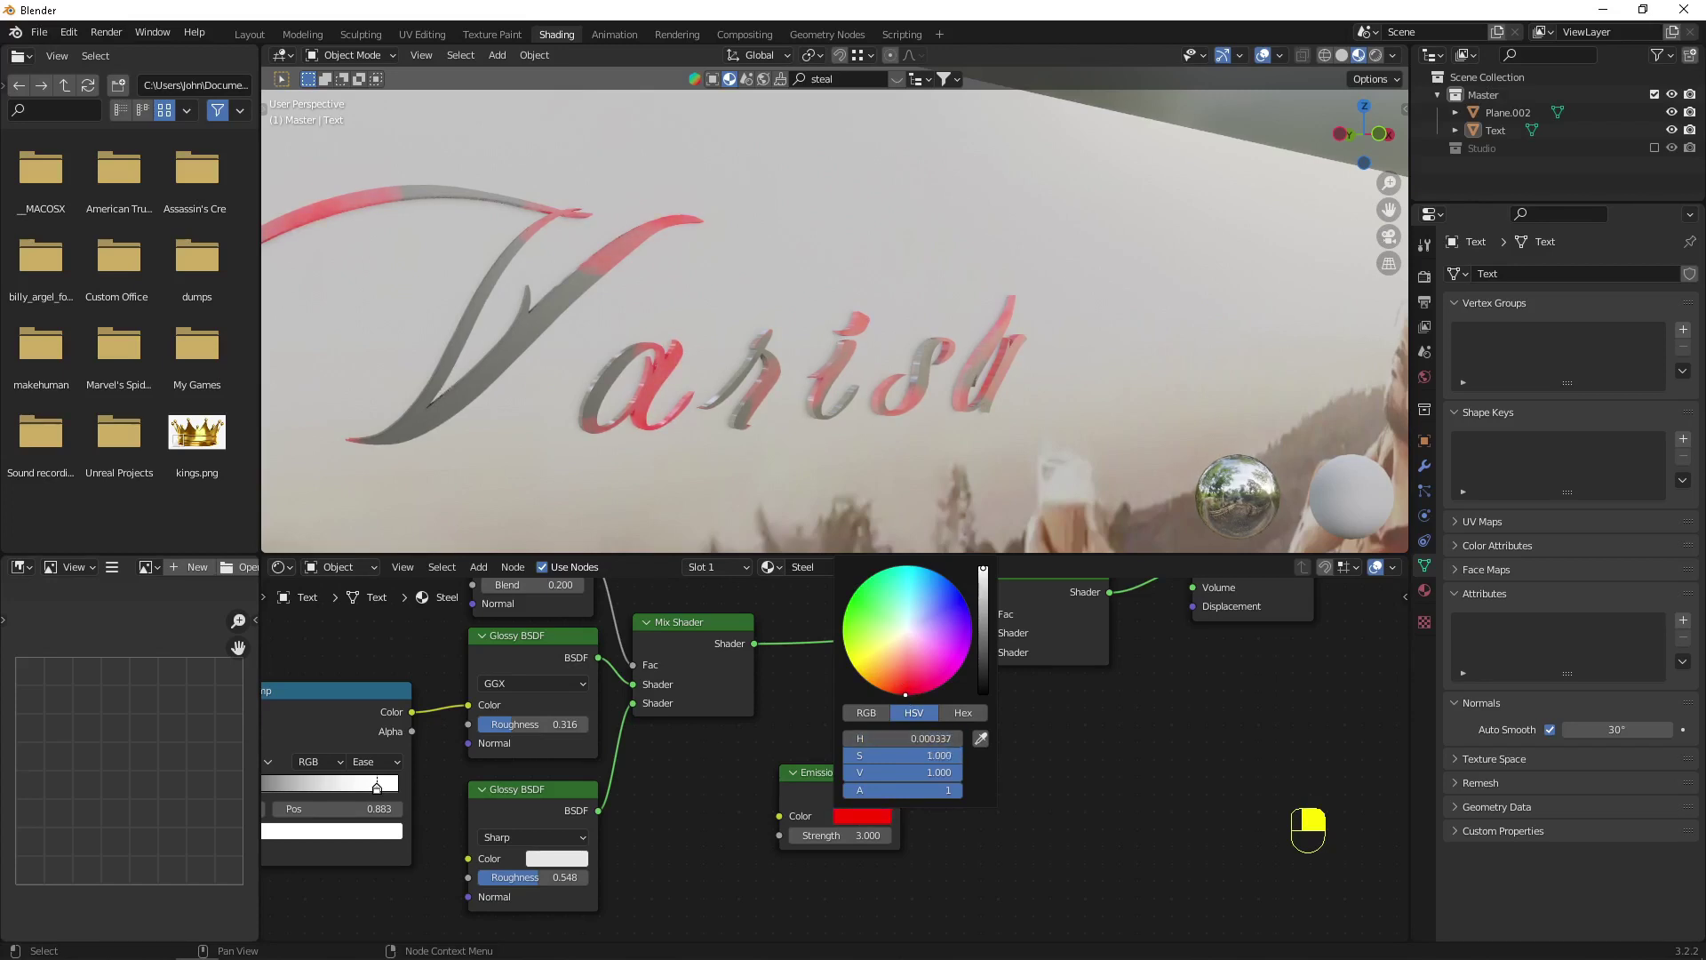
mouse_move(984, 571)
left_mouse_down()
mouse_move(983, 598)
mouse_move(983, 579)
left_mouse_up()
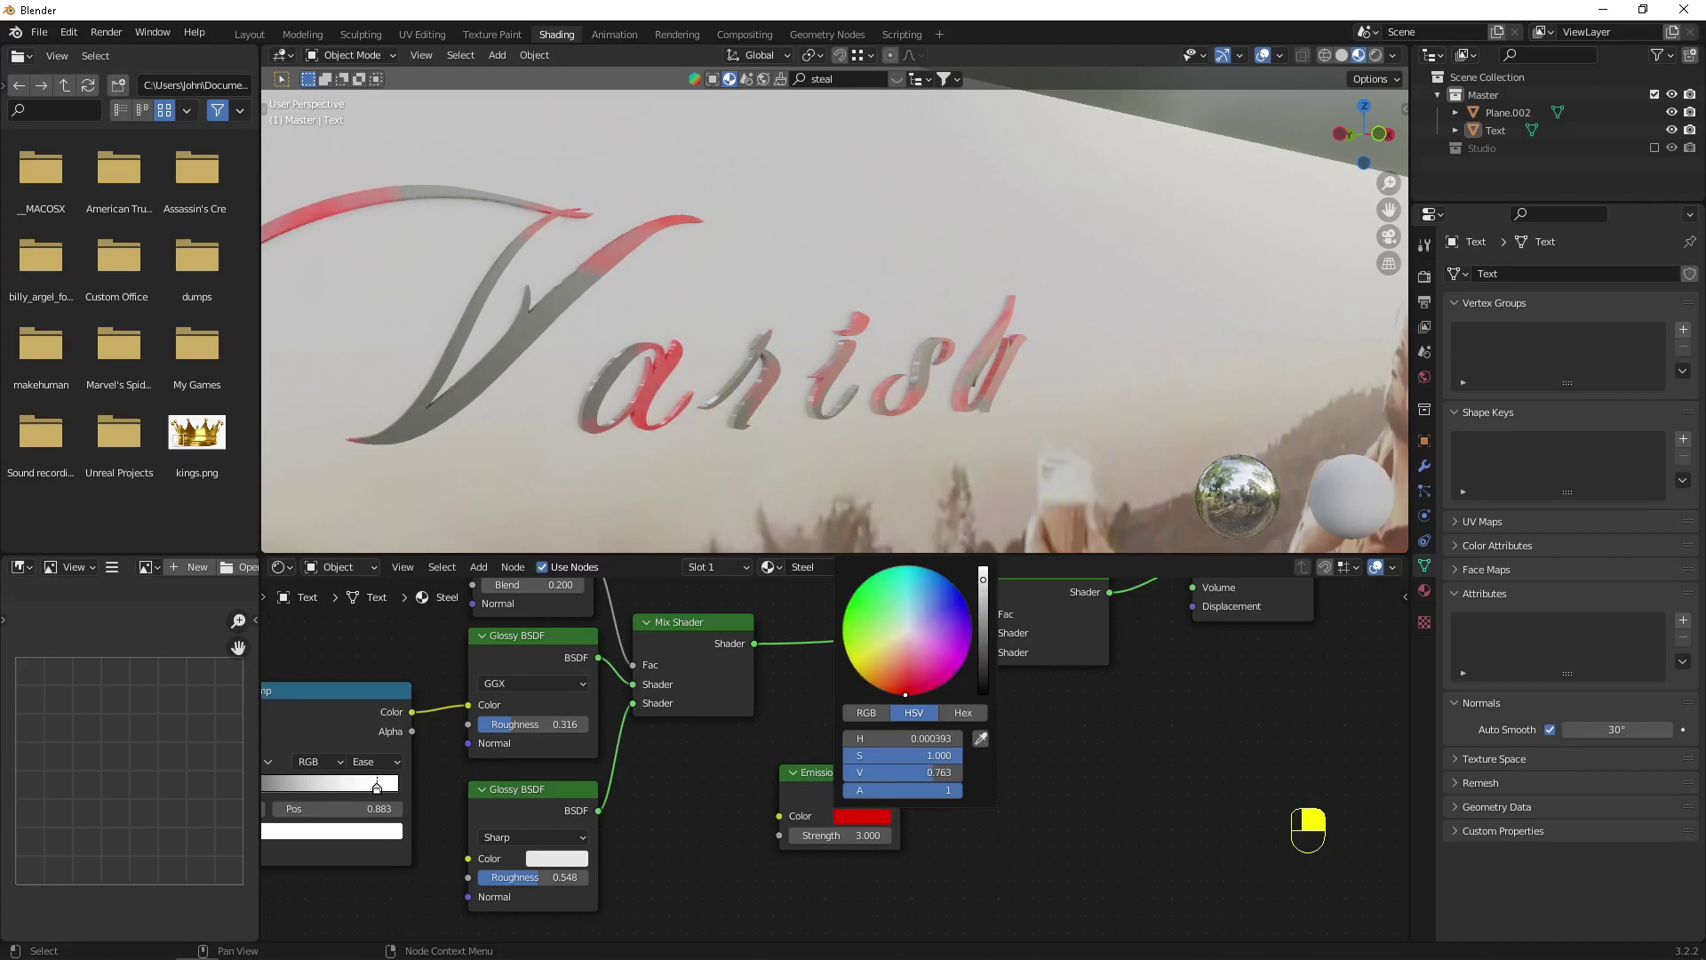
scroll(995, 791, "down", 3)
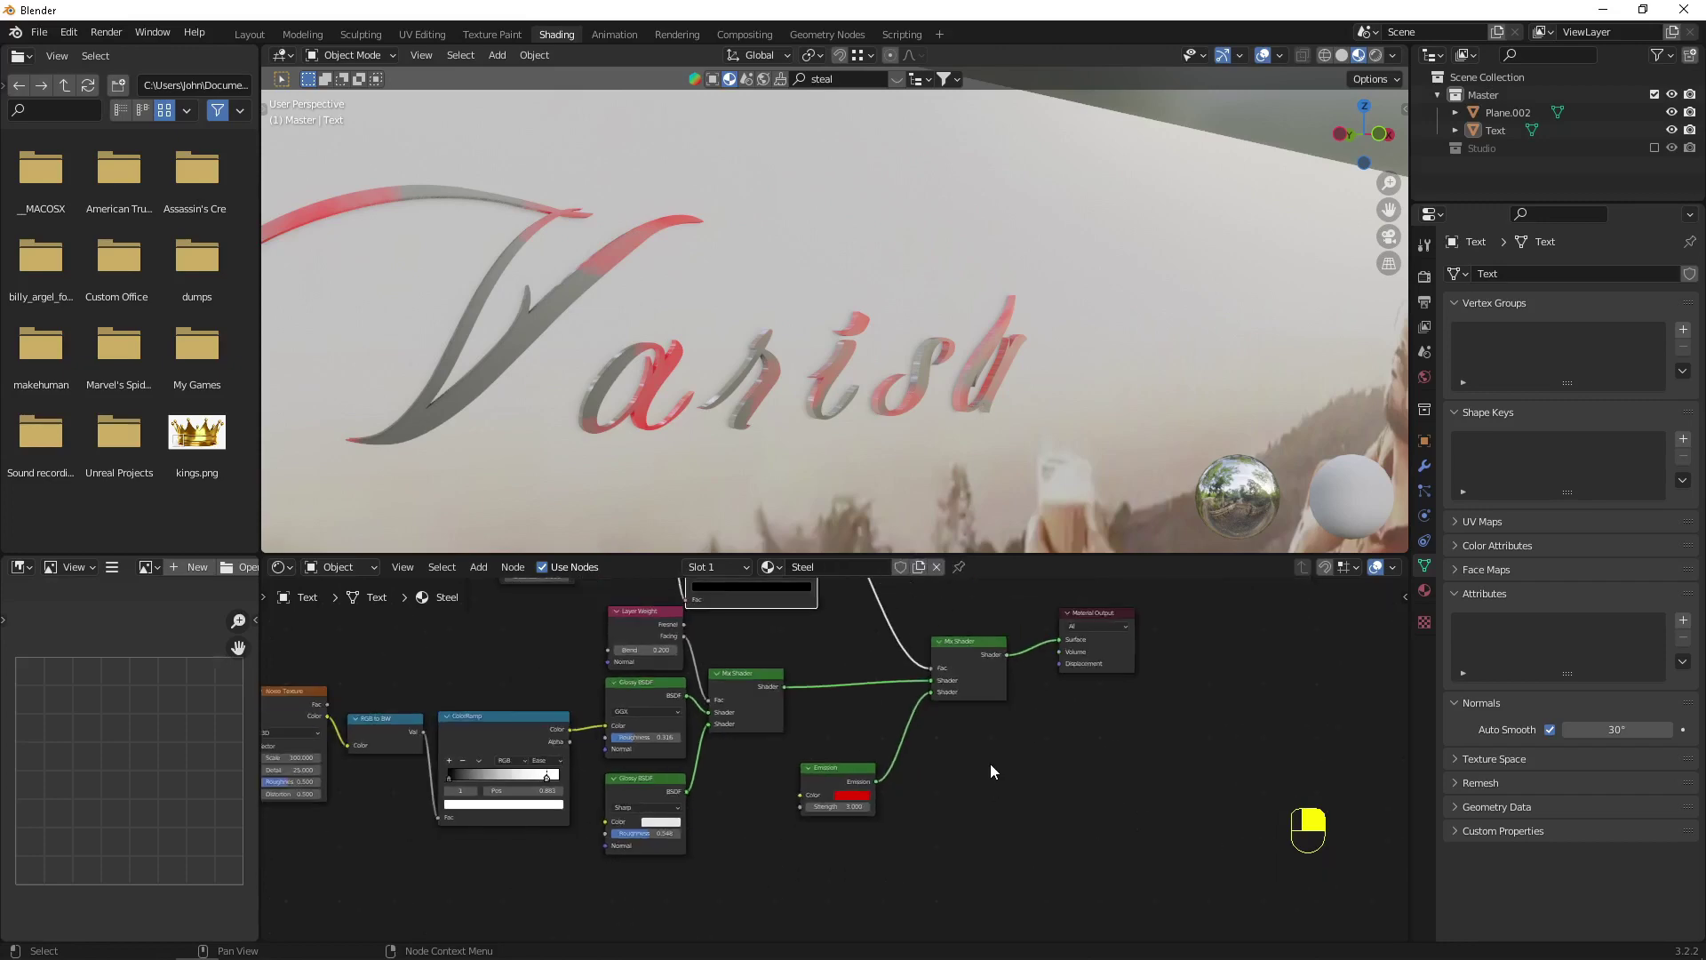
Step: Examine the lettering and backdrop from a distance and inspect the scene's render settings
scroll(681, 354, "down", 6)
middle_click_drag(796, 306, 718, 343)
scroll(787, 342, "up", 3)
scroll(718, 343, "down", 2)
scroll(724, 366, "down", 2)
middle_click_drag(981, 362, 749, 325, "shift")
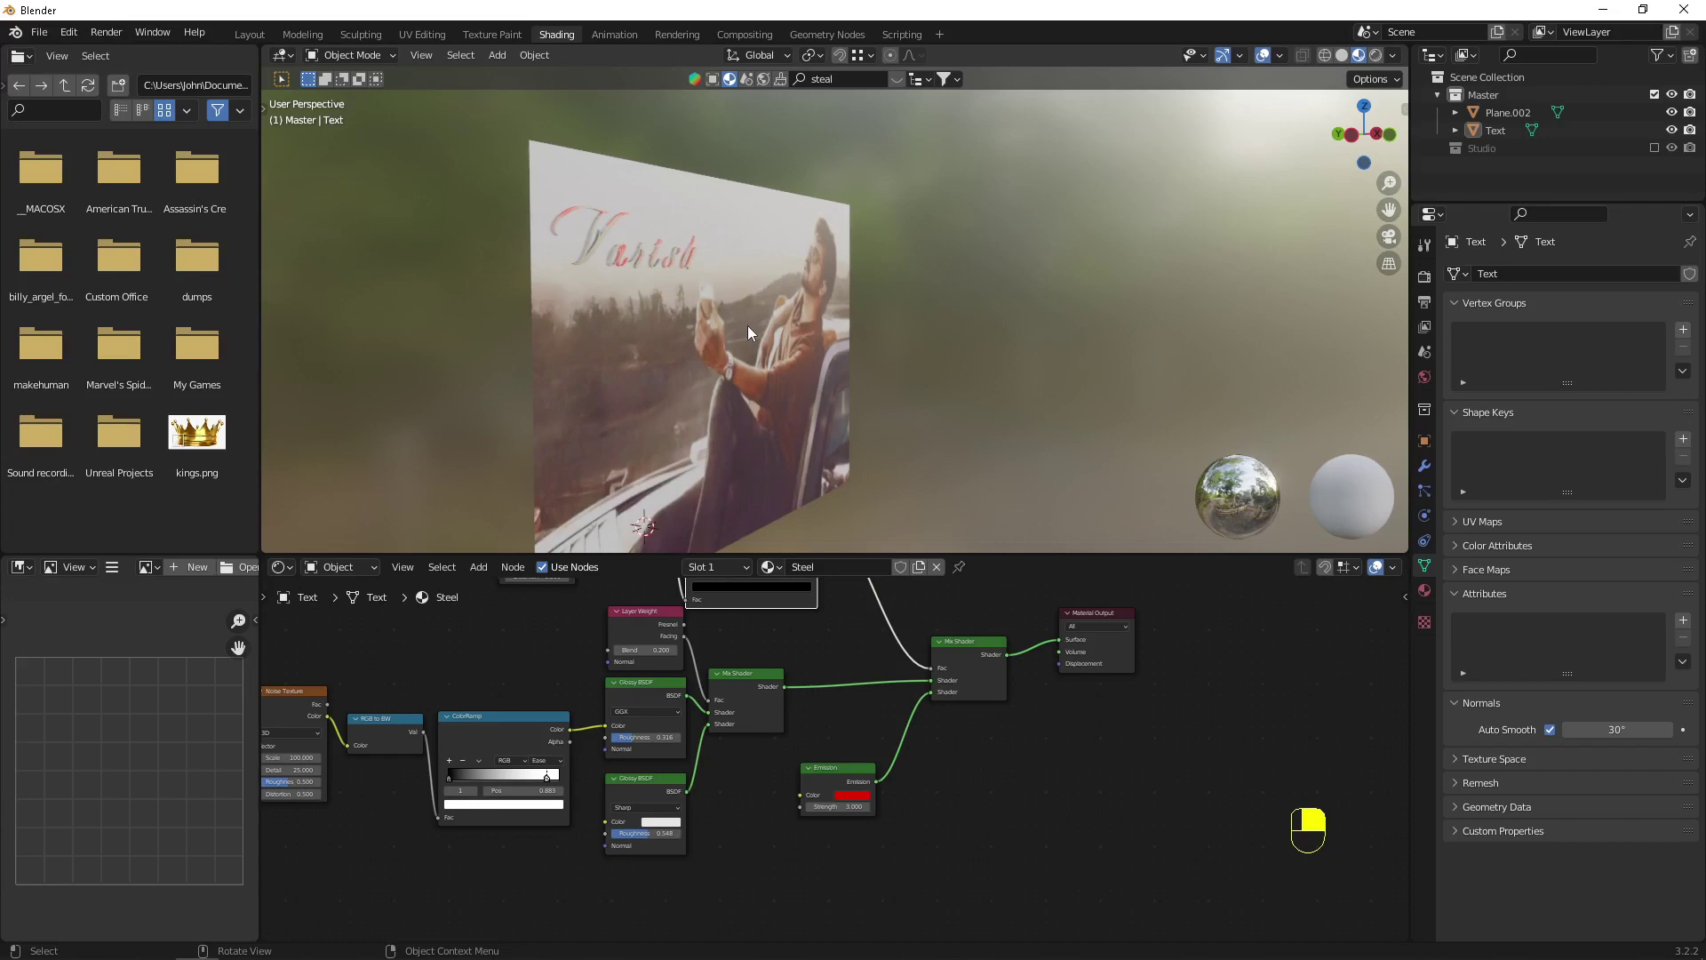
left_click(1425, 244)
left_click(1427, 277)
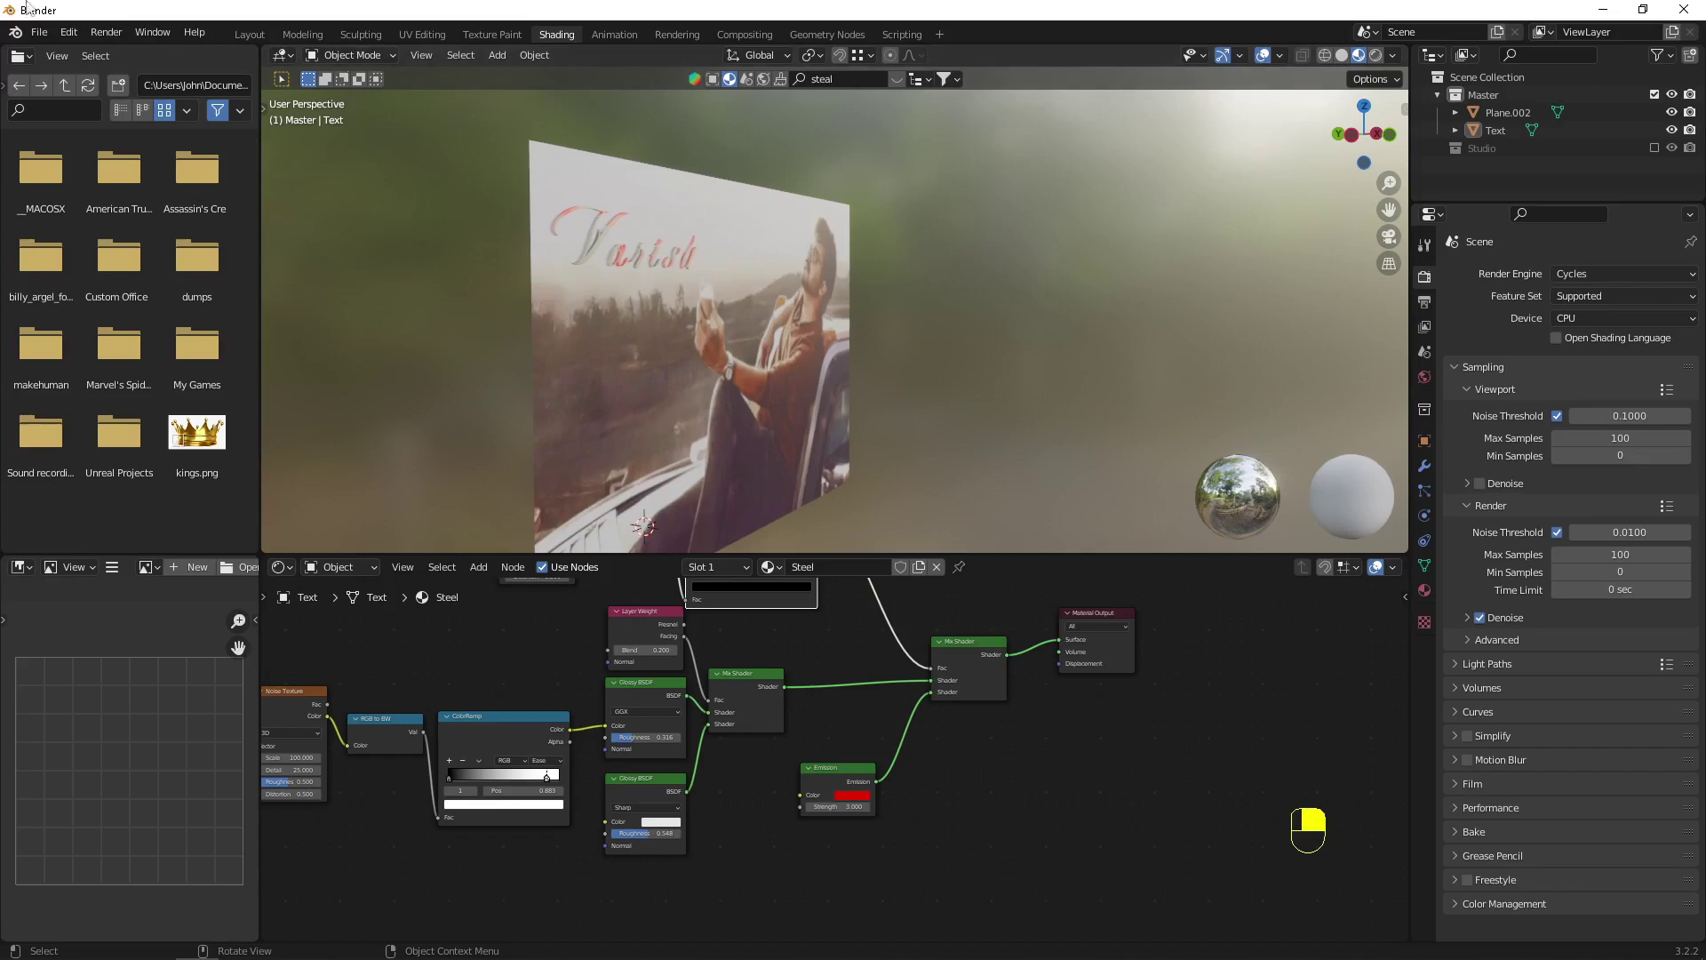
Step: Switch to the Layout workspace and add a camera to the scene
left_click(250, 35)
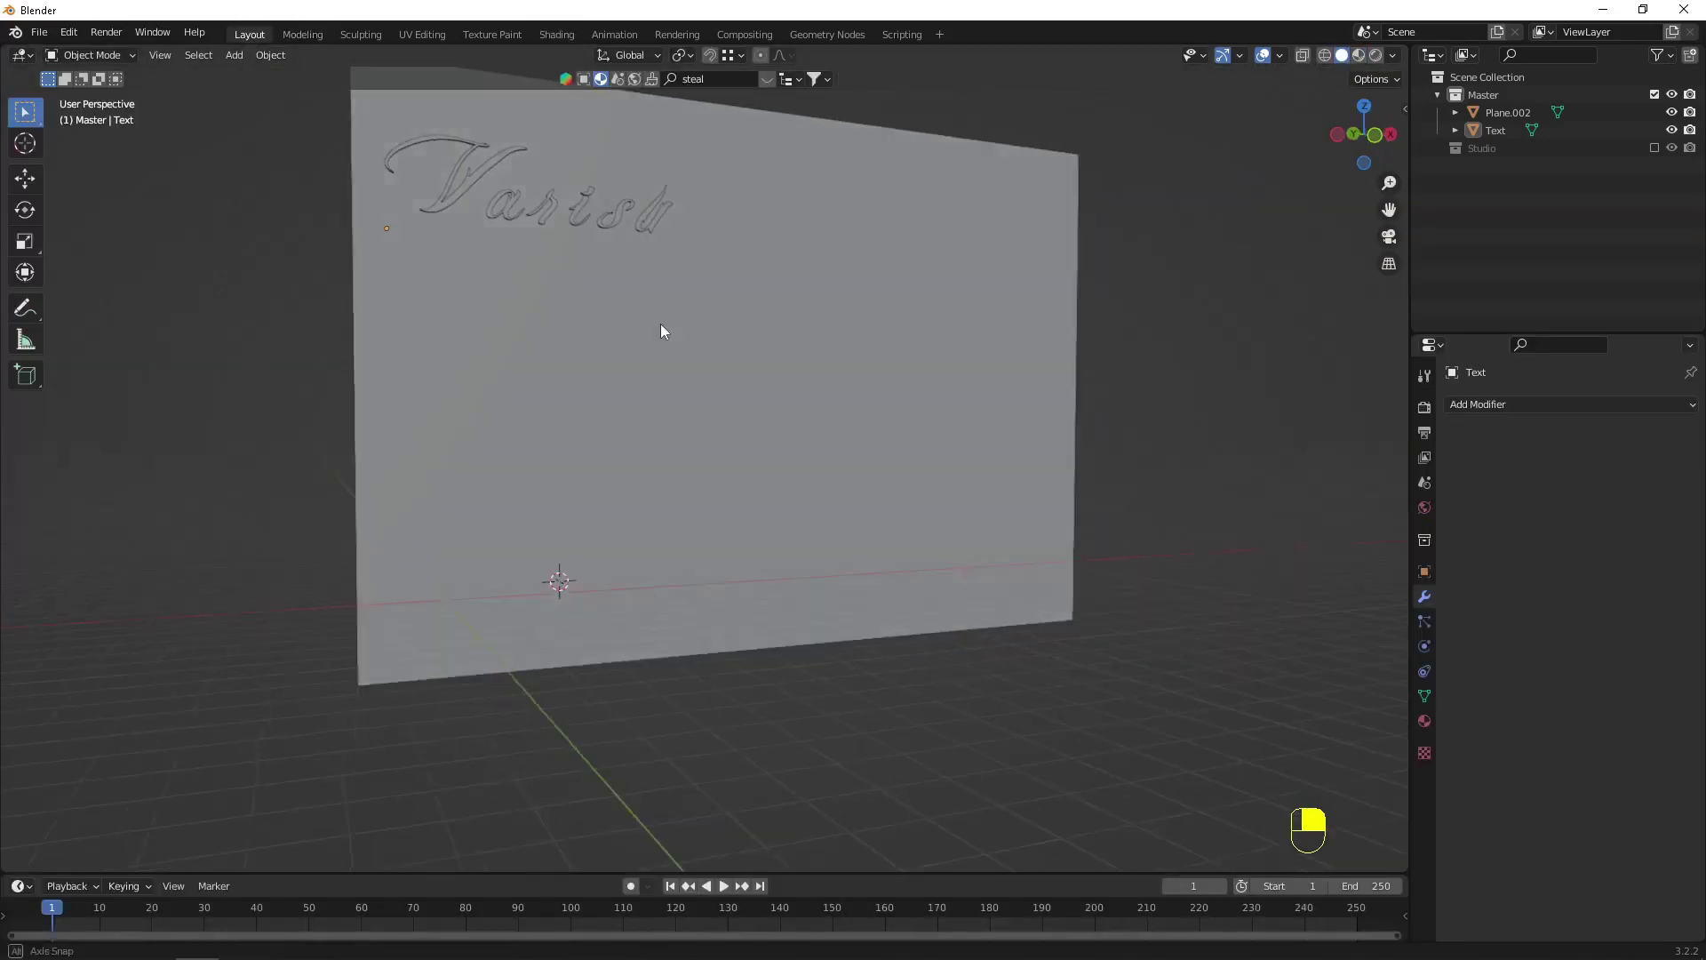
scroll(665, 331, "down", 5)
key("shift+a")
mouse_move(565, 298)
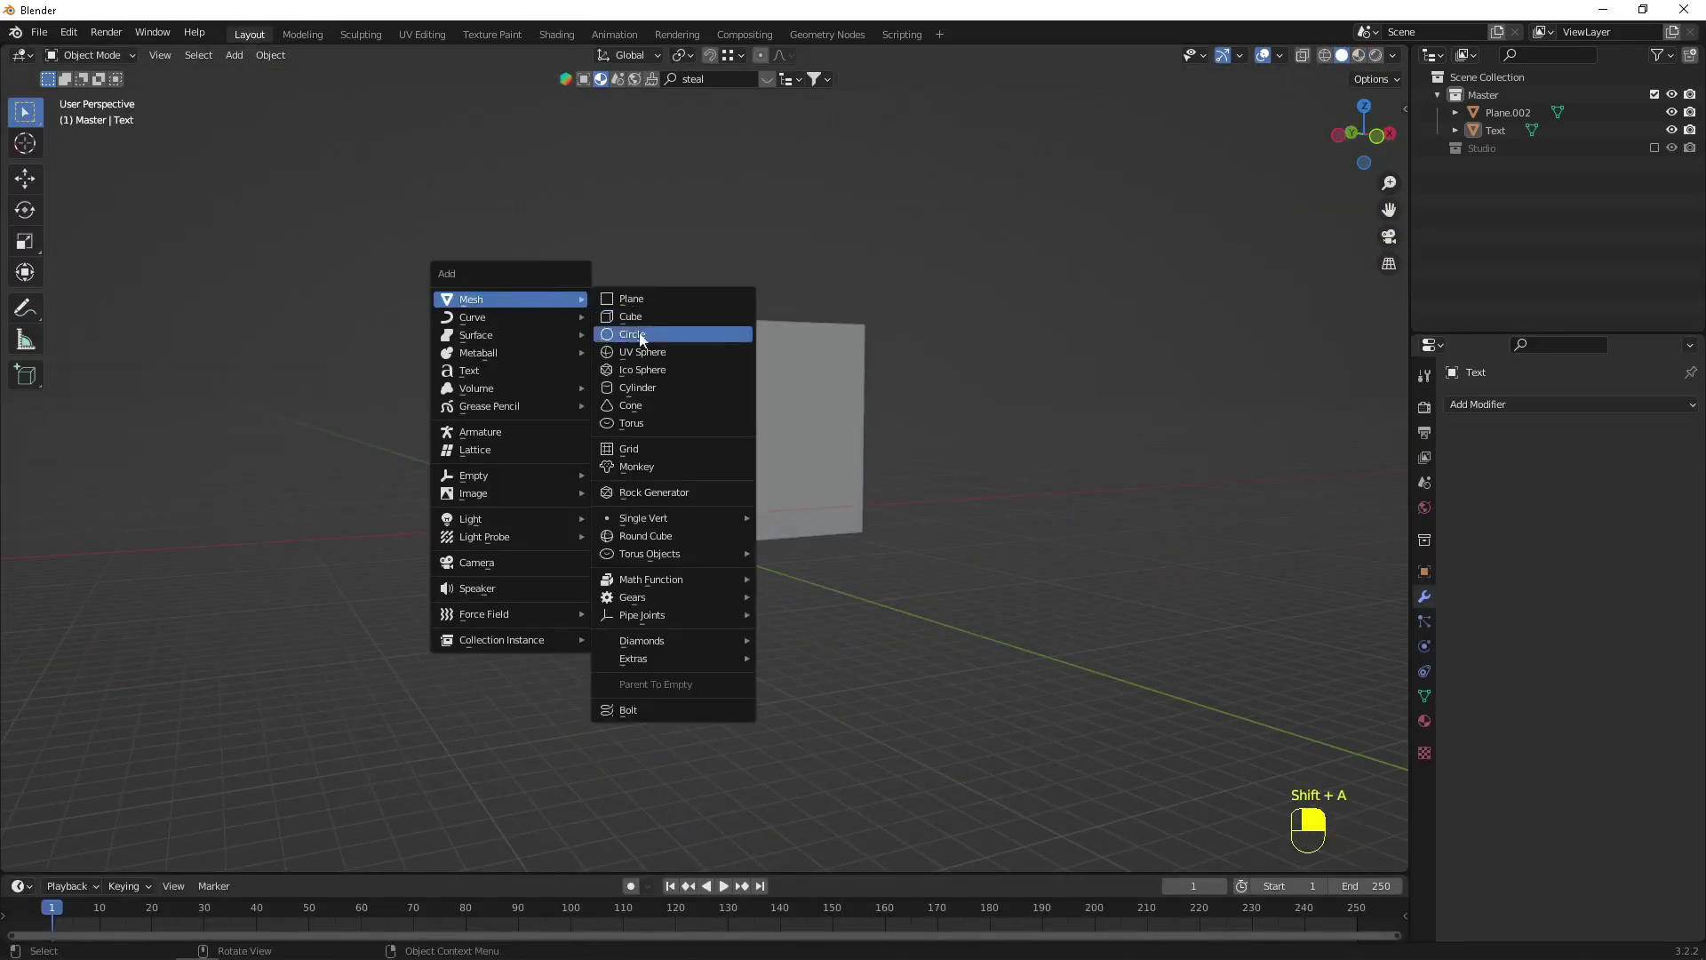
mouse_move(515, 407)
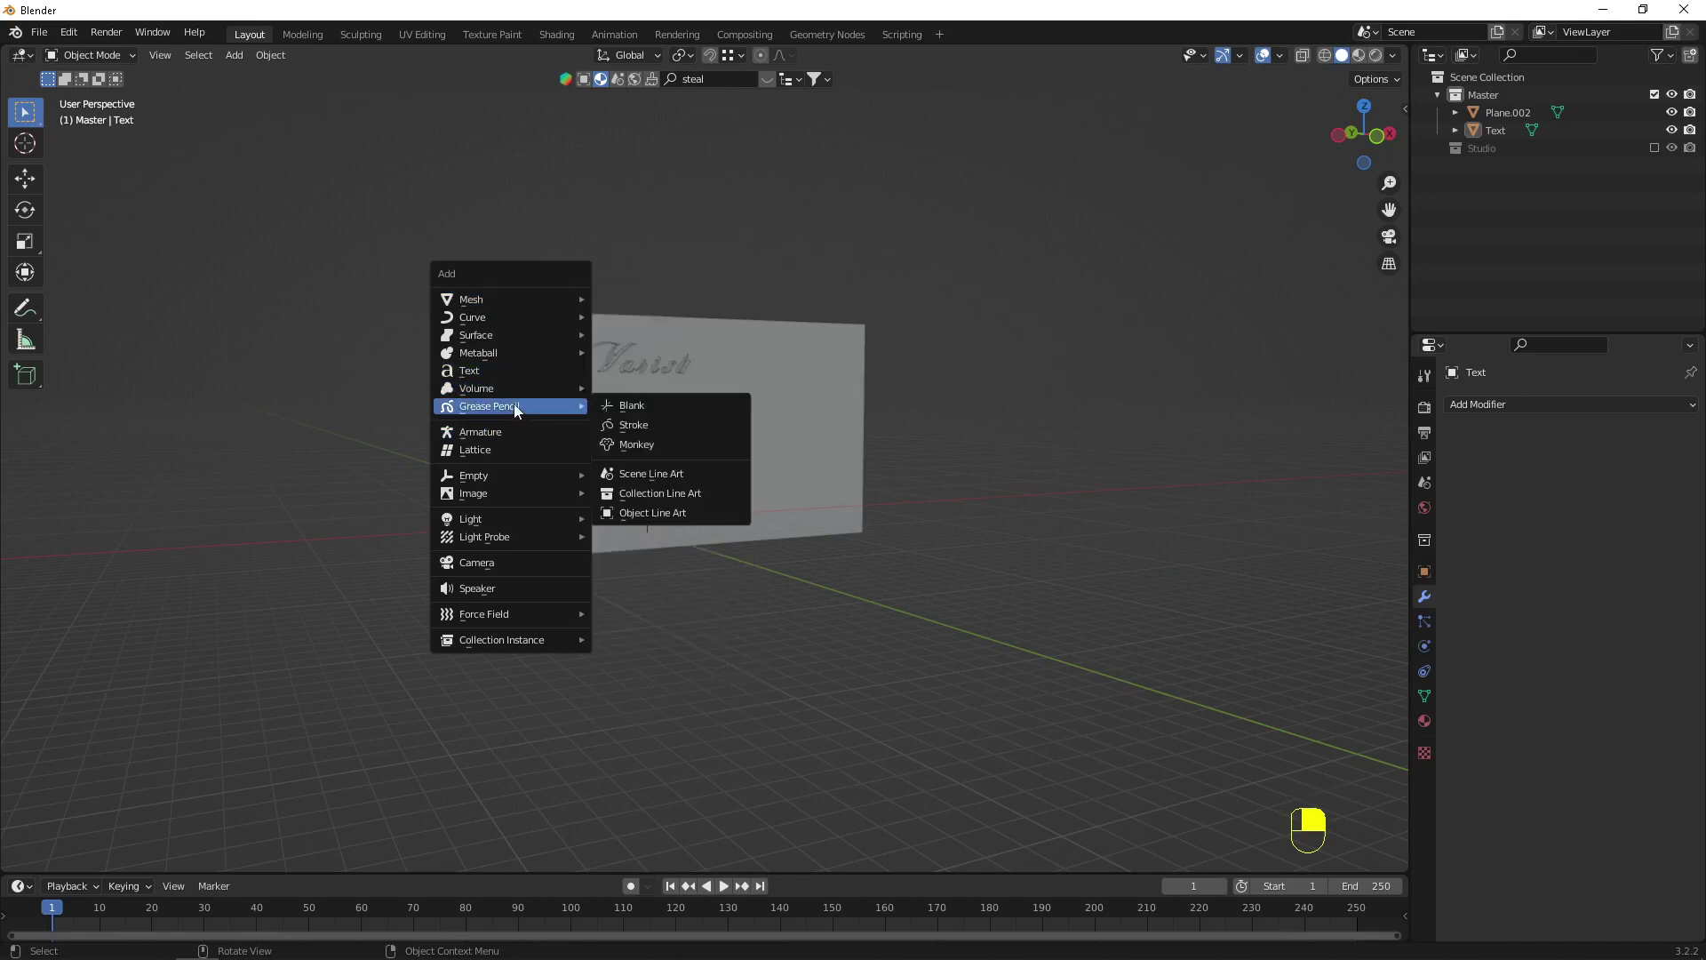
left_click(515, 564)
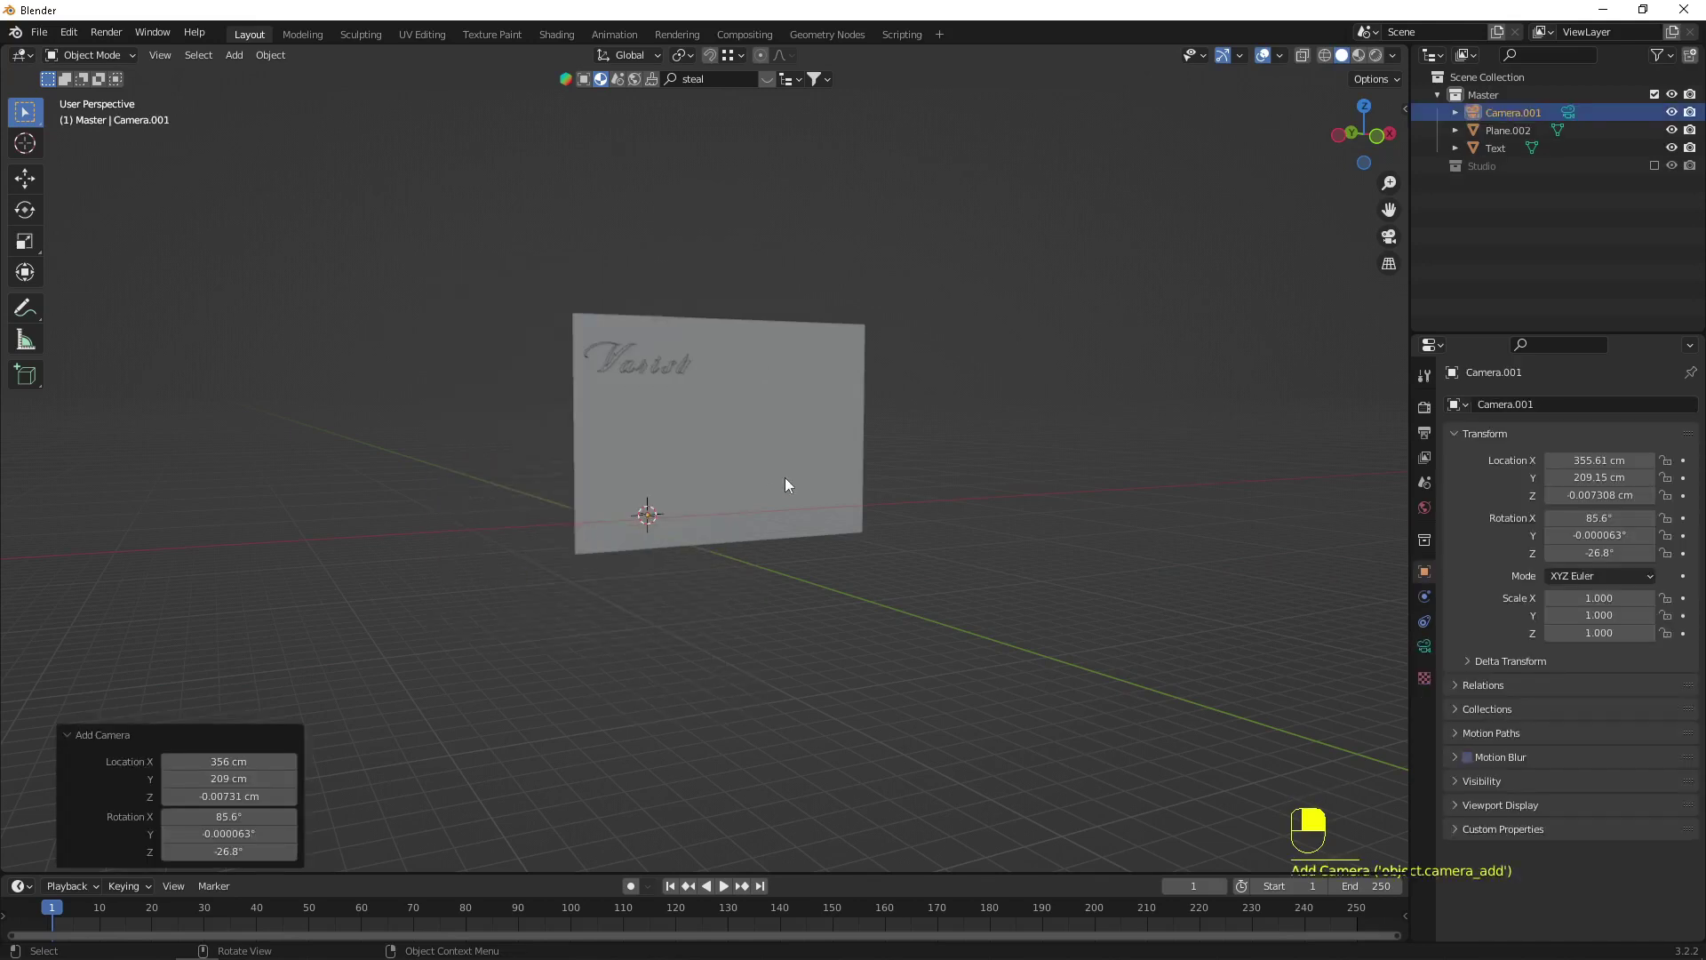
Step: Maximize the viewport, align the new camera to the current view, and enable the Camera to View lock
key("ctrl+alt+space")
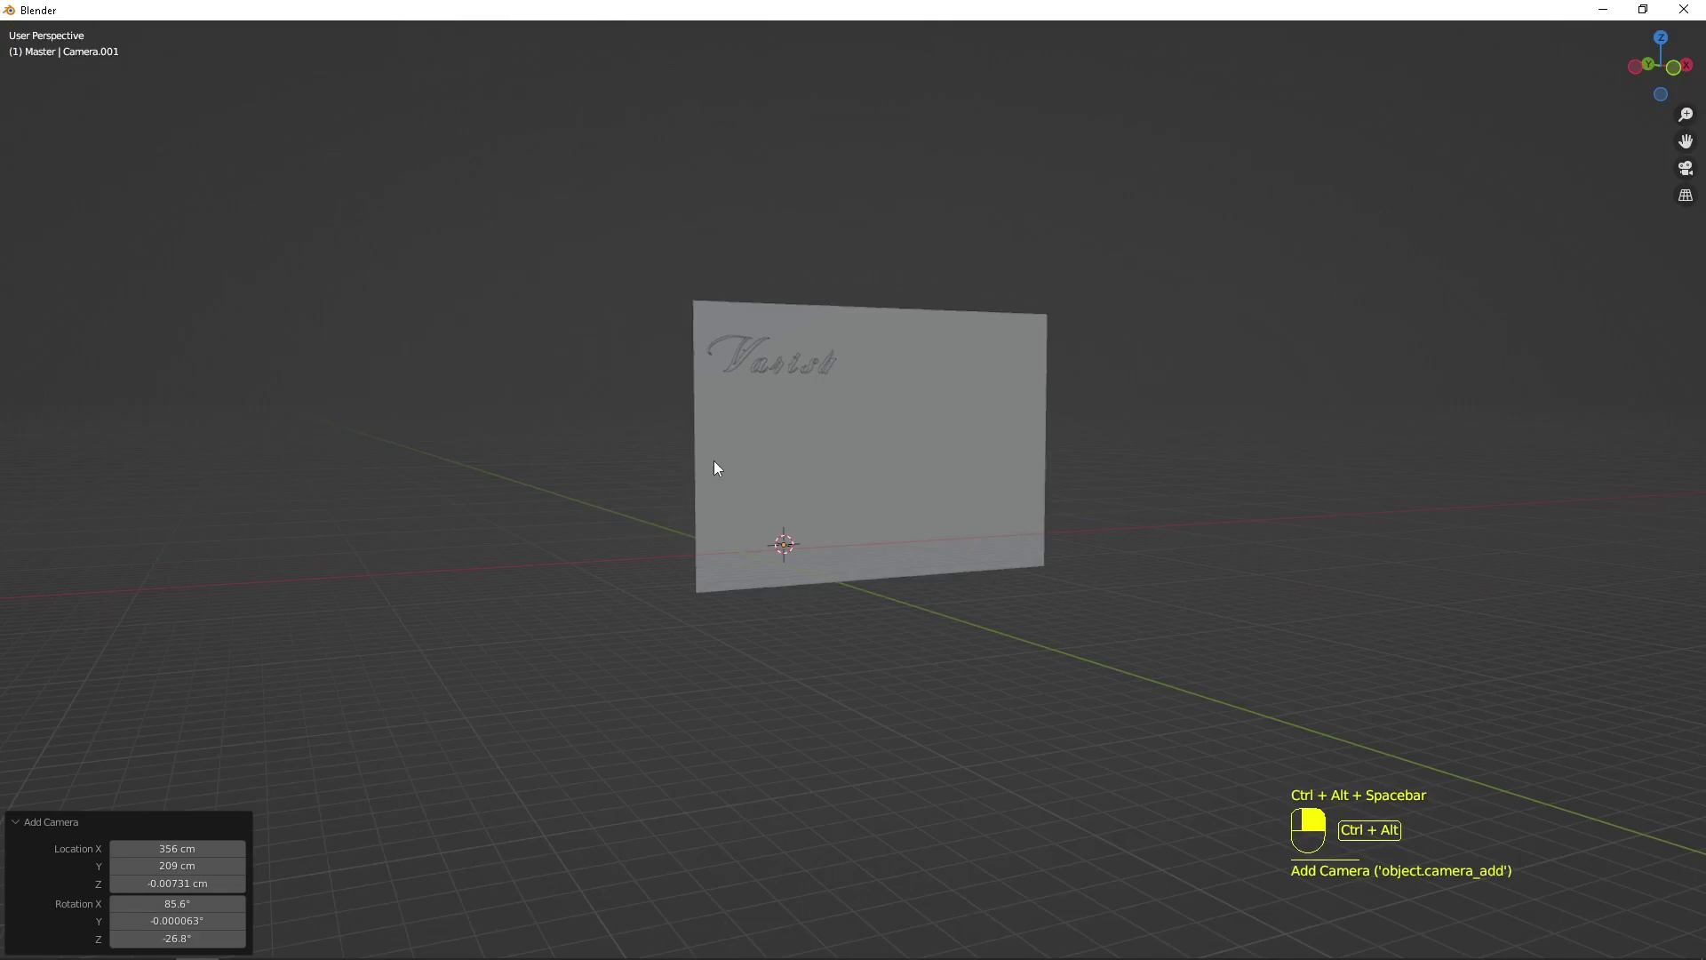
key("ctrl+alt+KP_0")
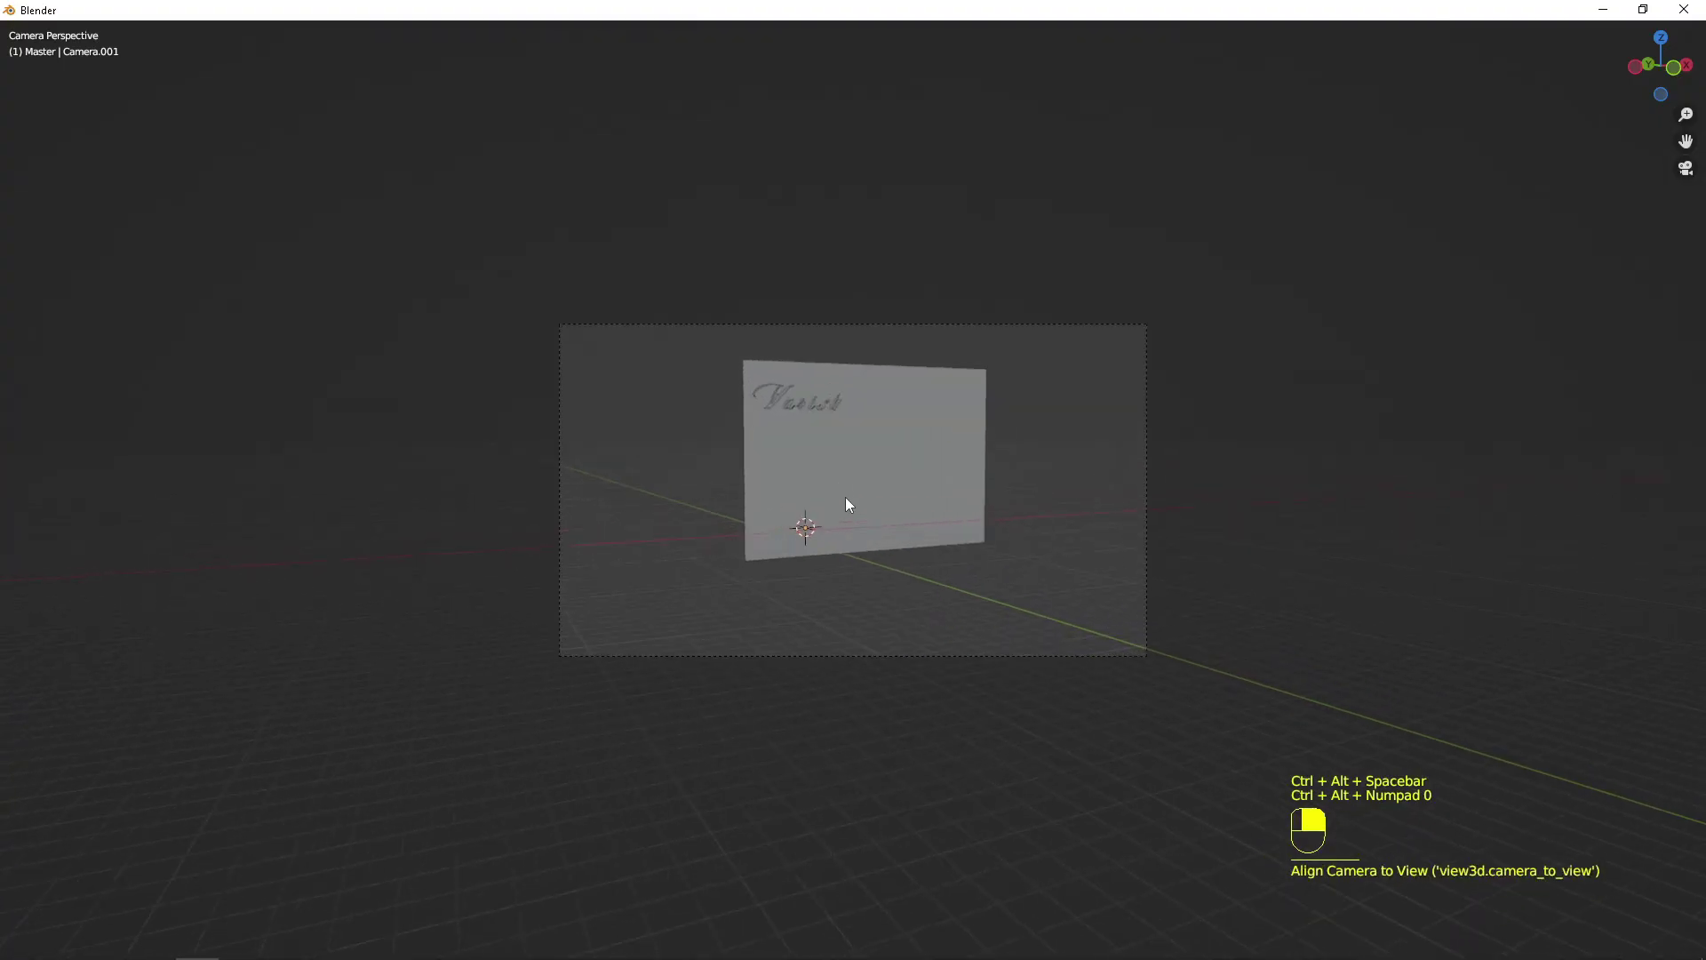
key("n")
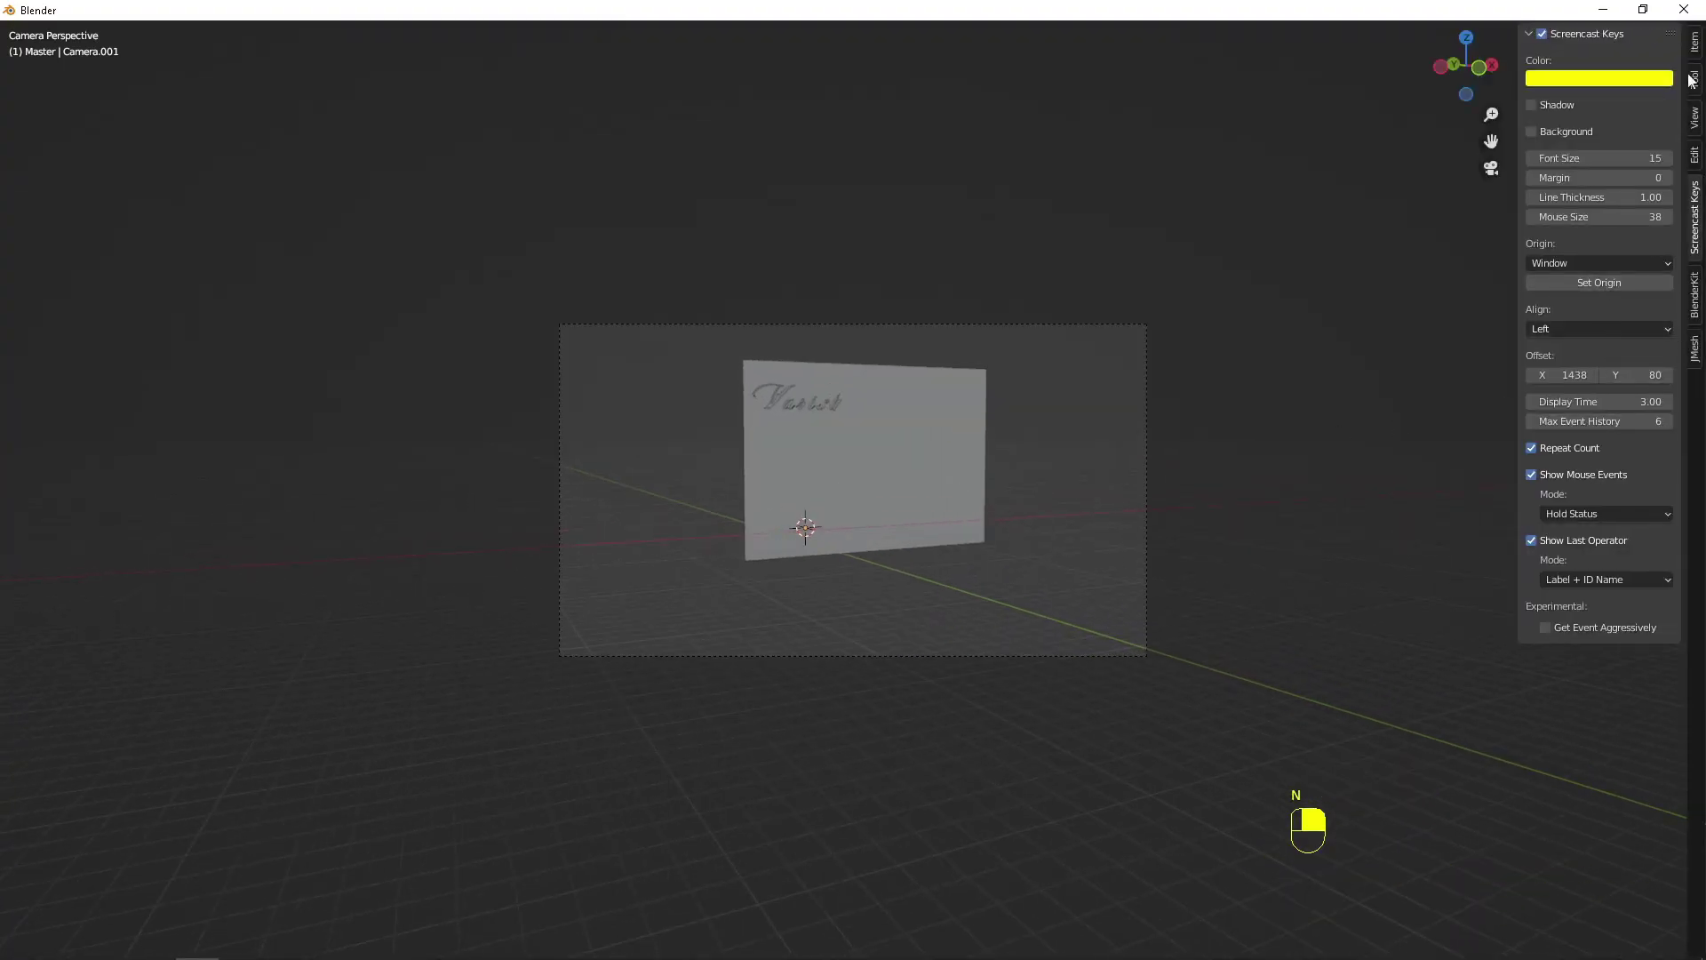
left_click(1693, 44)
left_click(1694, 118)
left_click(1630, 257)
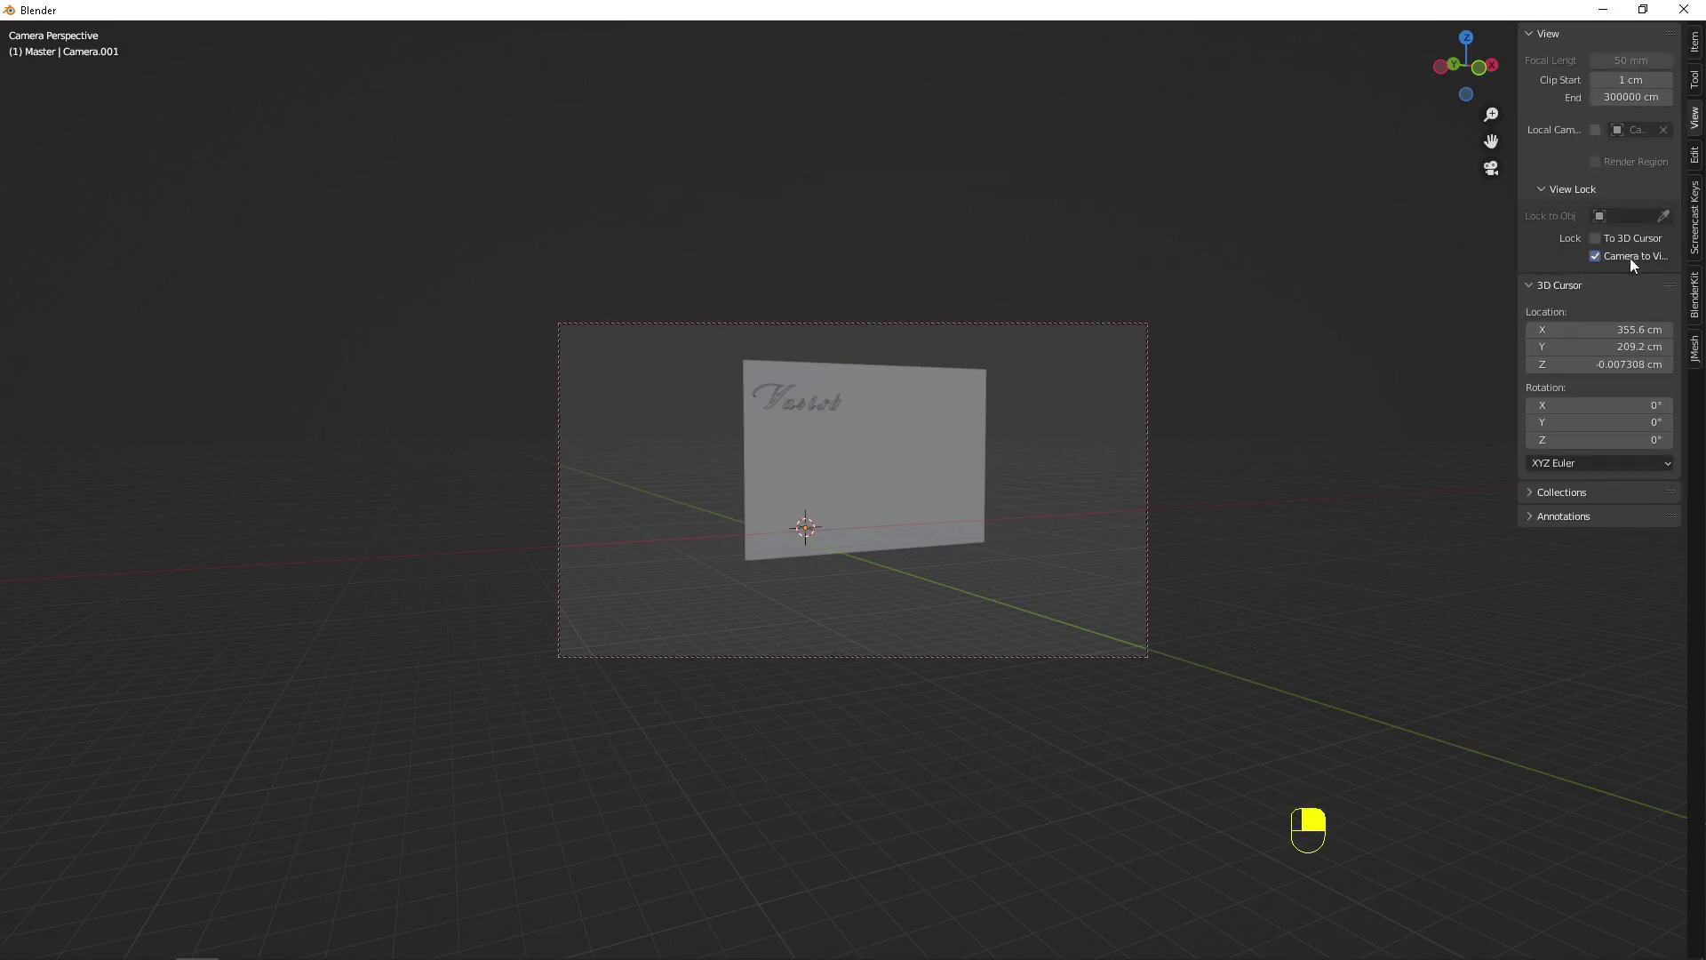
Step: Frame the backdrop closer through the camera in Material Preview shading, and turn off the Camera to View lock
key("z")
left_click(921, 416)
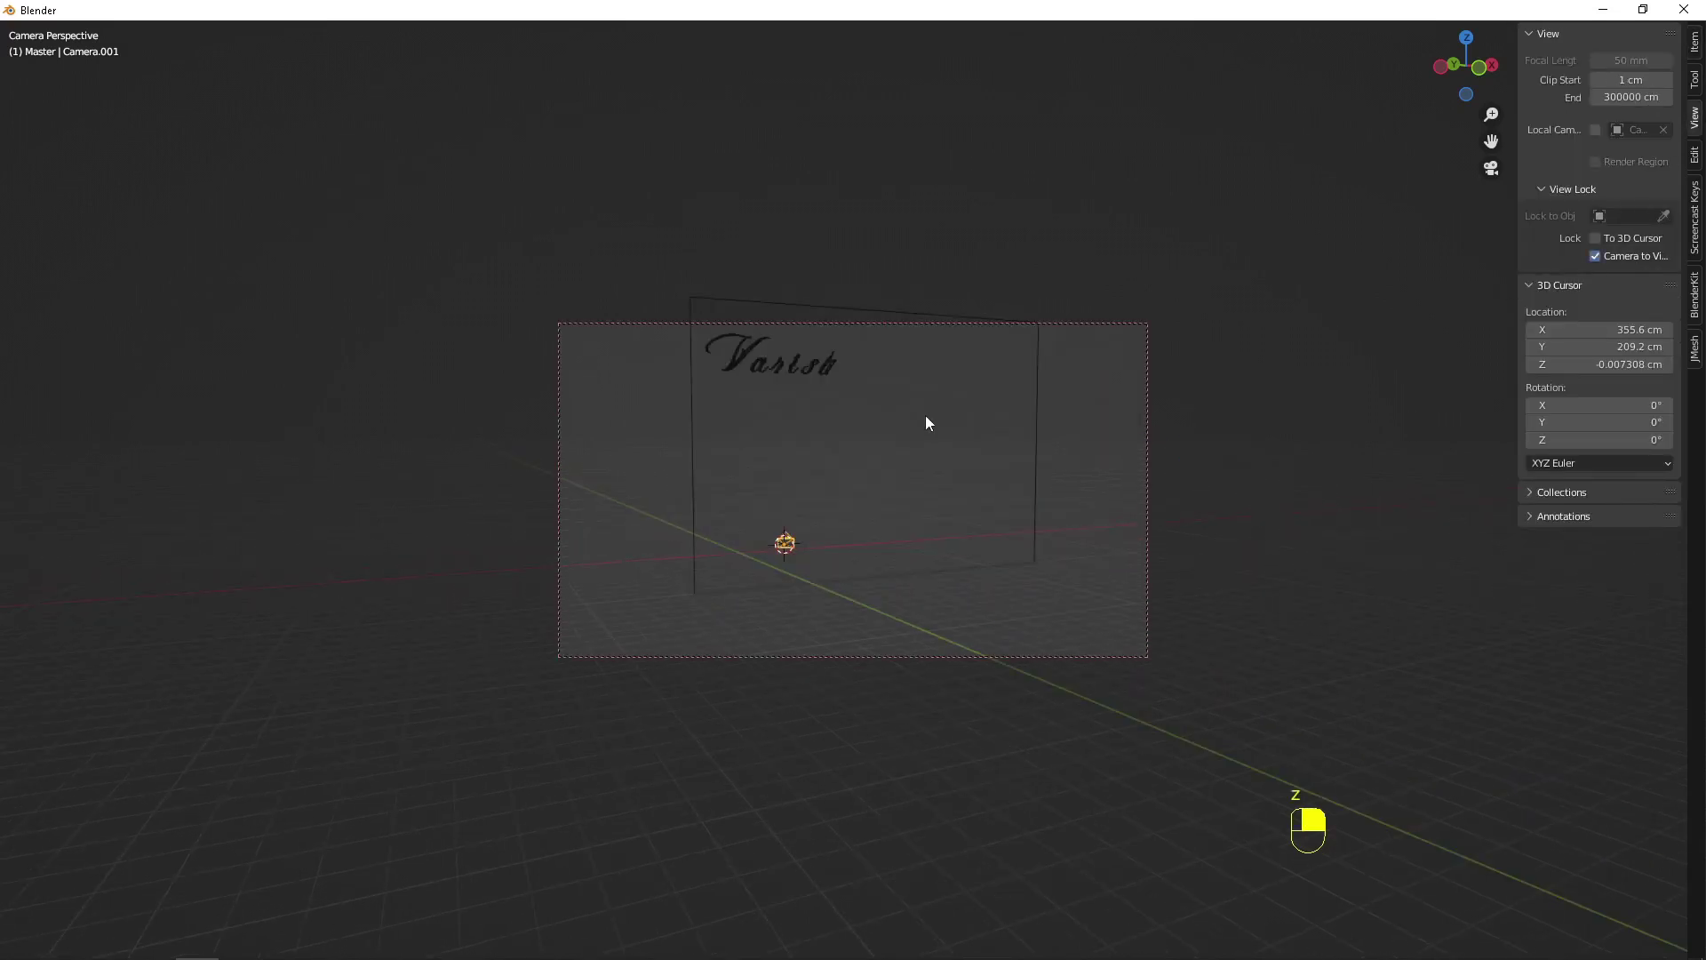
key("z")
left_click(993, 427)
mouse_move(994, 427)
middle_mouse_down("shift")
mouse_move(921, 450)
mouse_move(937, 435)
middle_mouse_up("shift")
key("z")
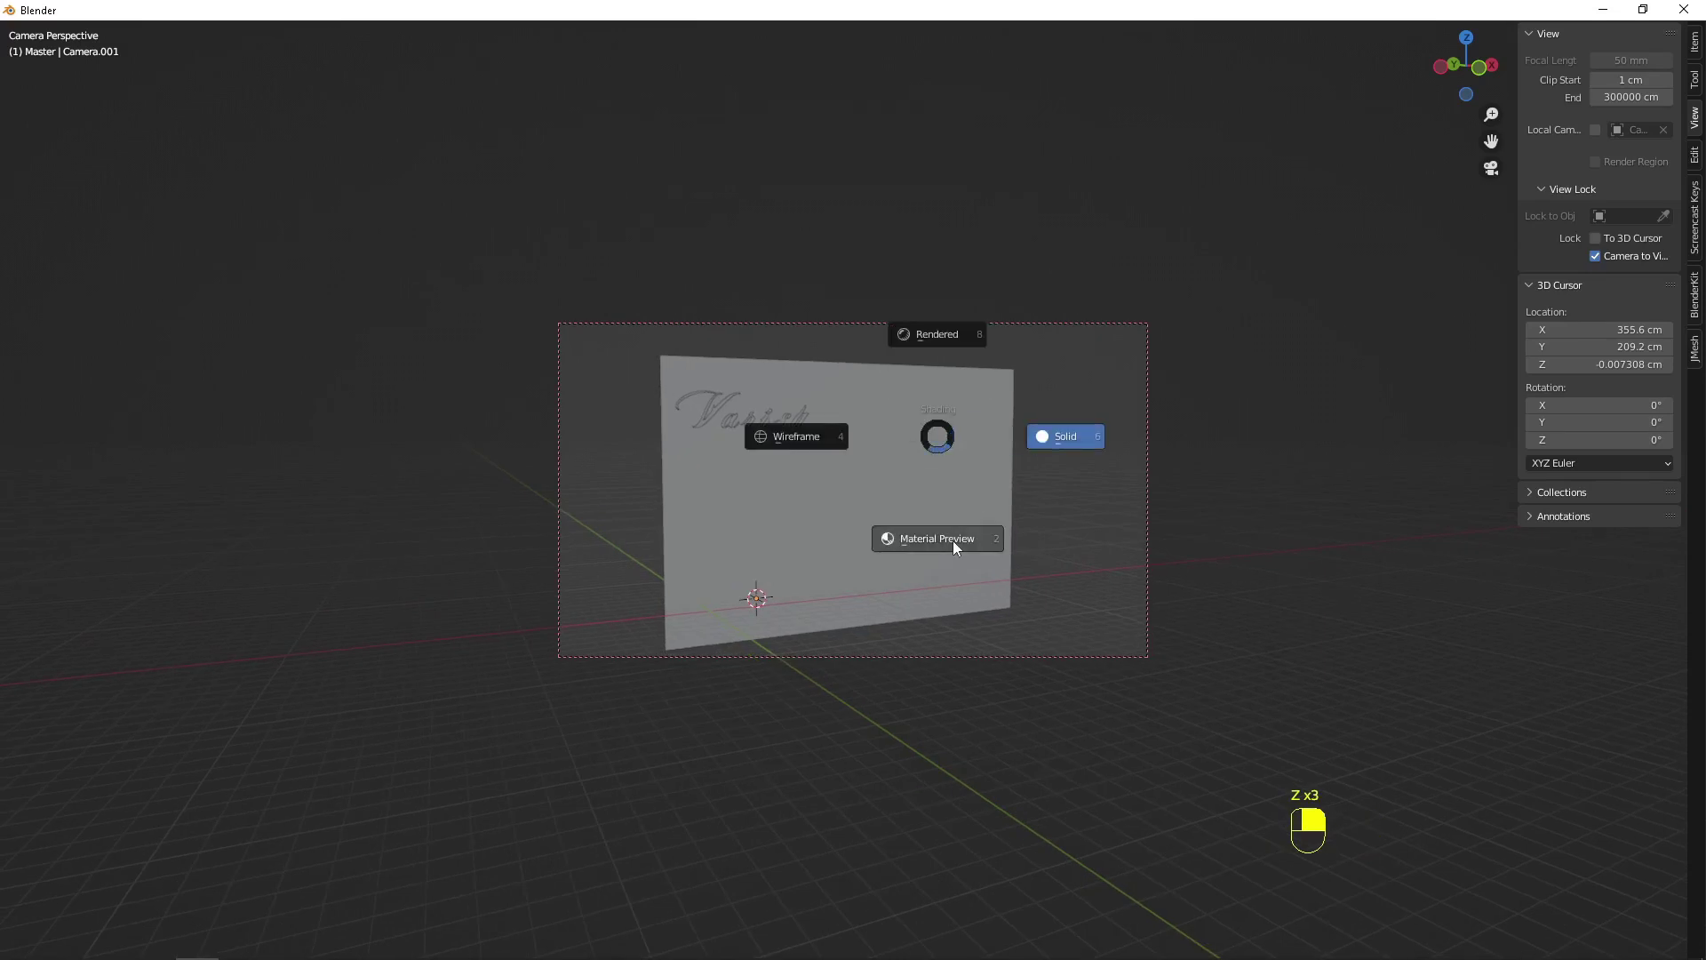
left_click(953, 540)
key("ctrl+space")
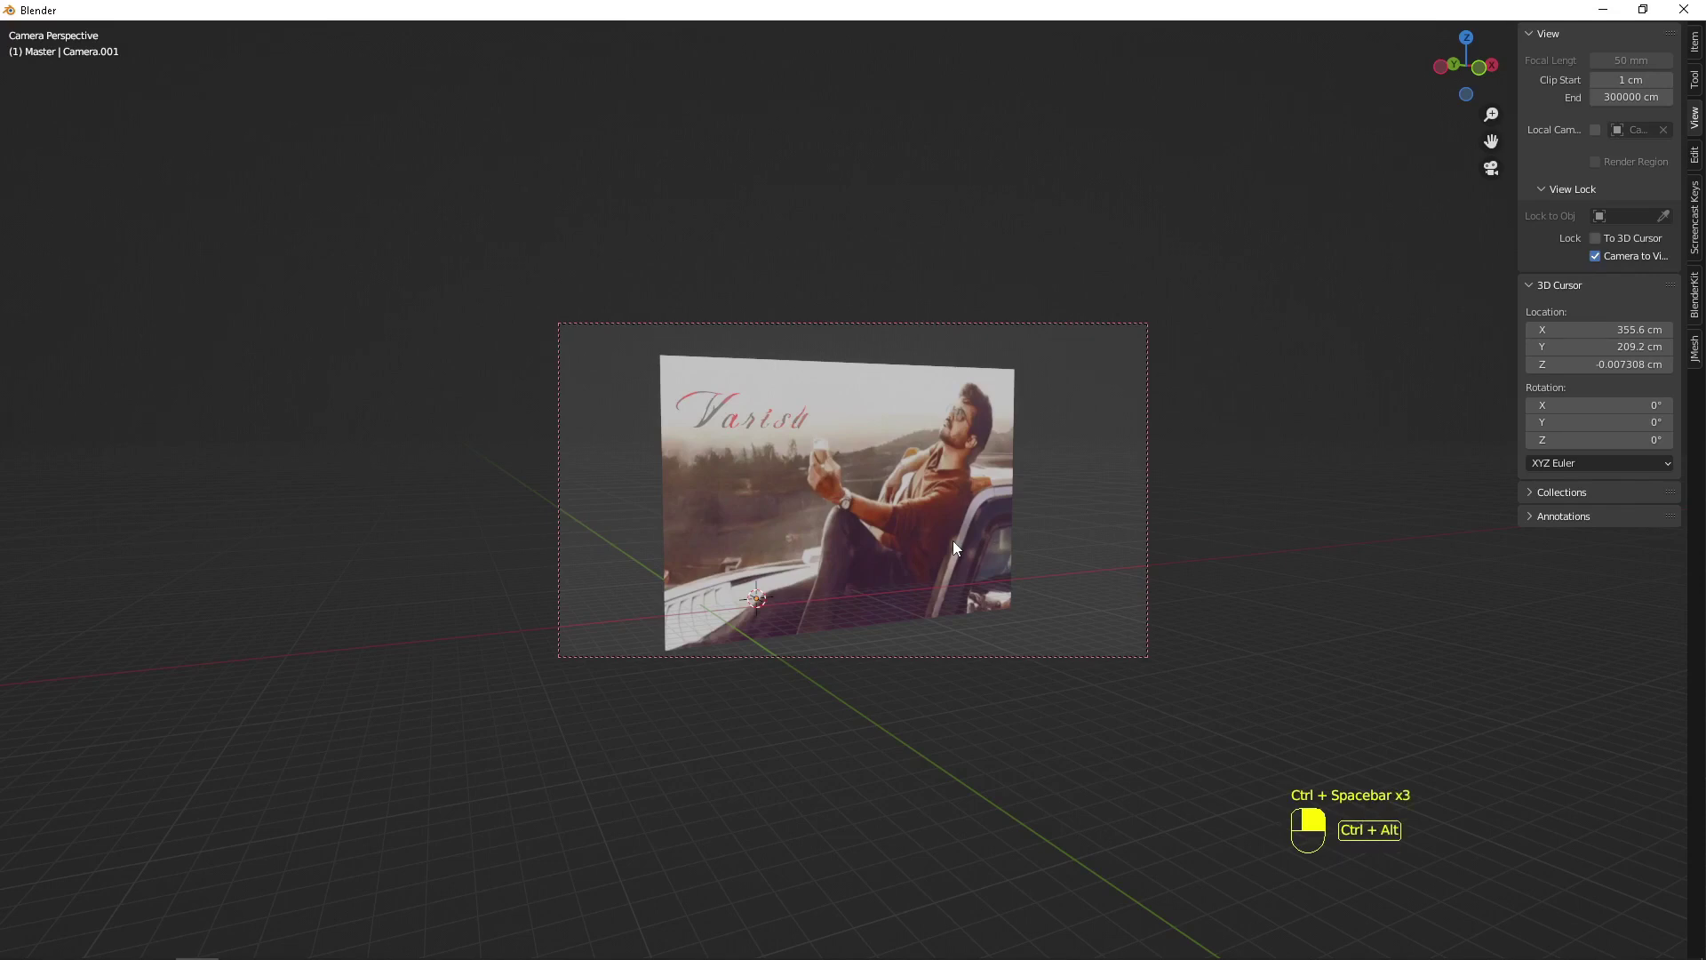
left_click(1629, 259)
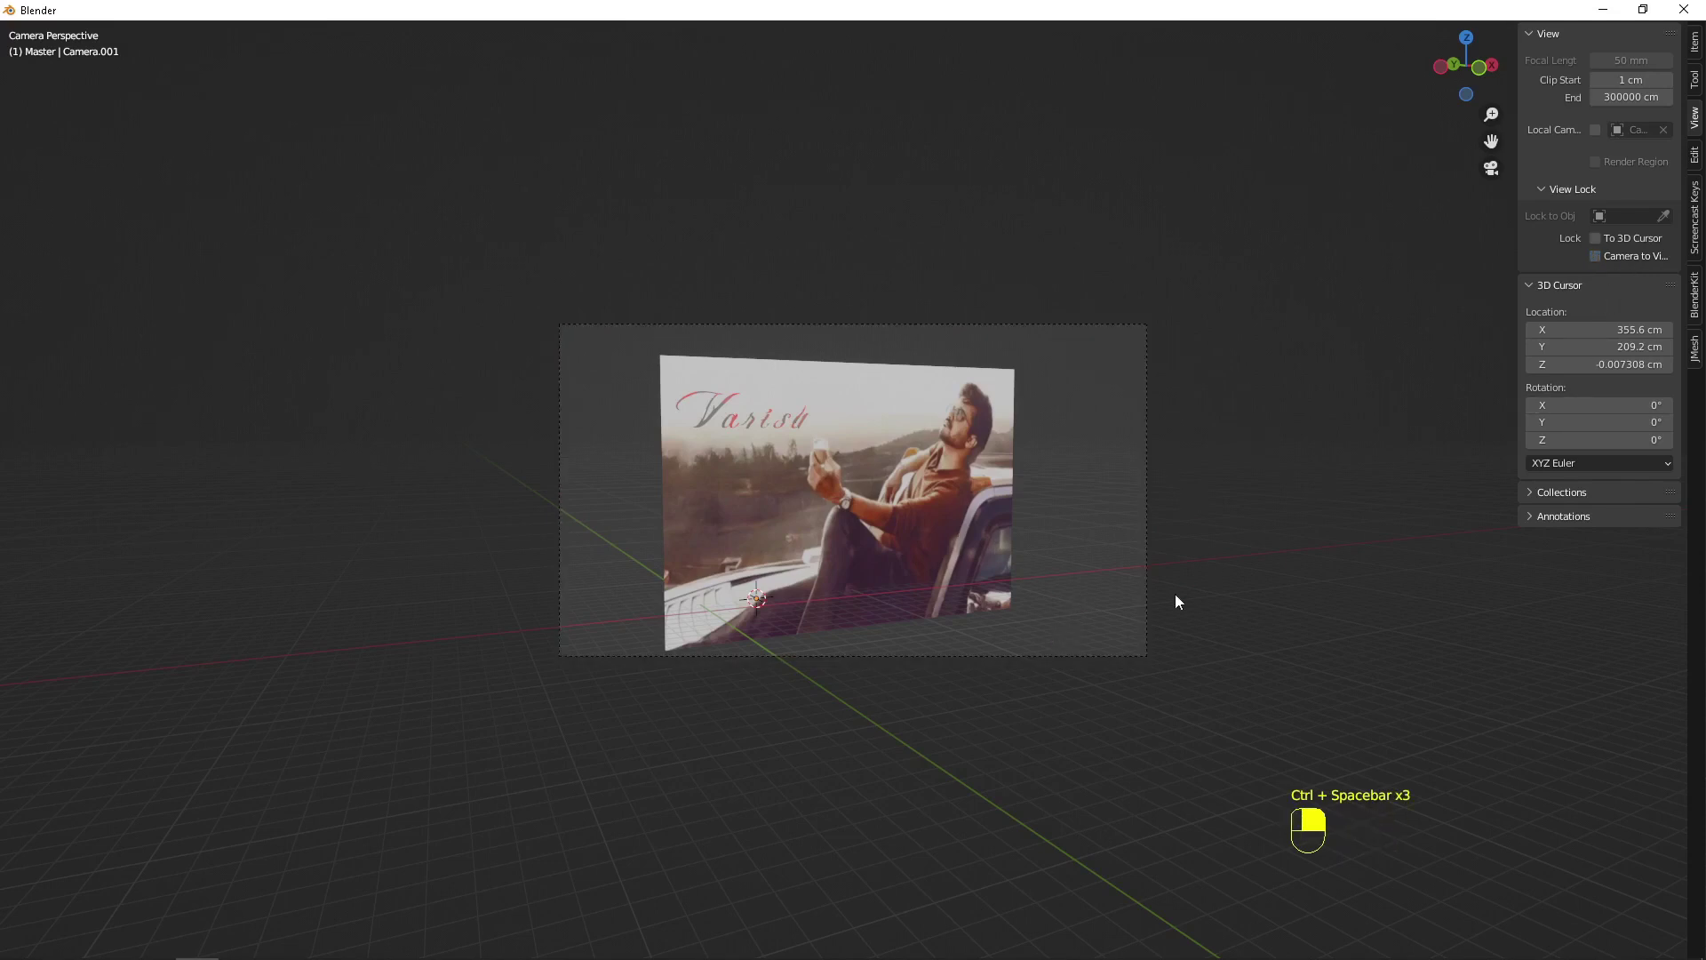
key("ctrl+space")
middle_click_drag(1195, 560, 1170, 530)
scroll(1170, 530, "down", 6)
scroll(1170, 529, "up", 3)
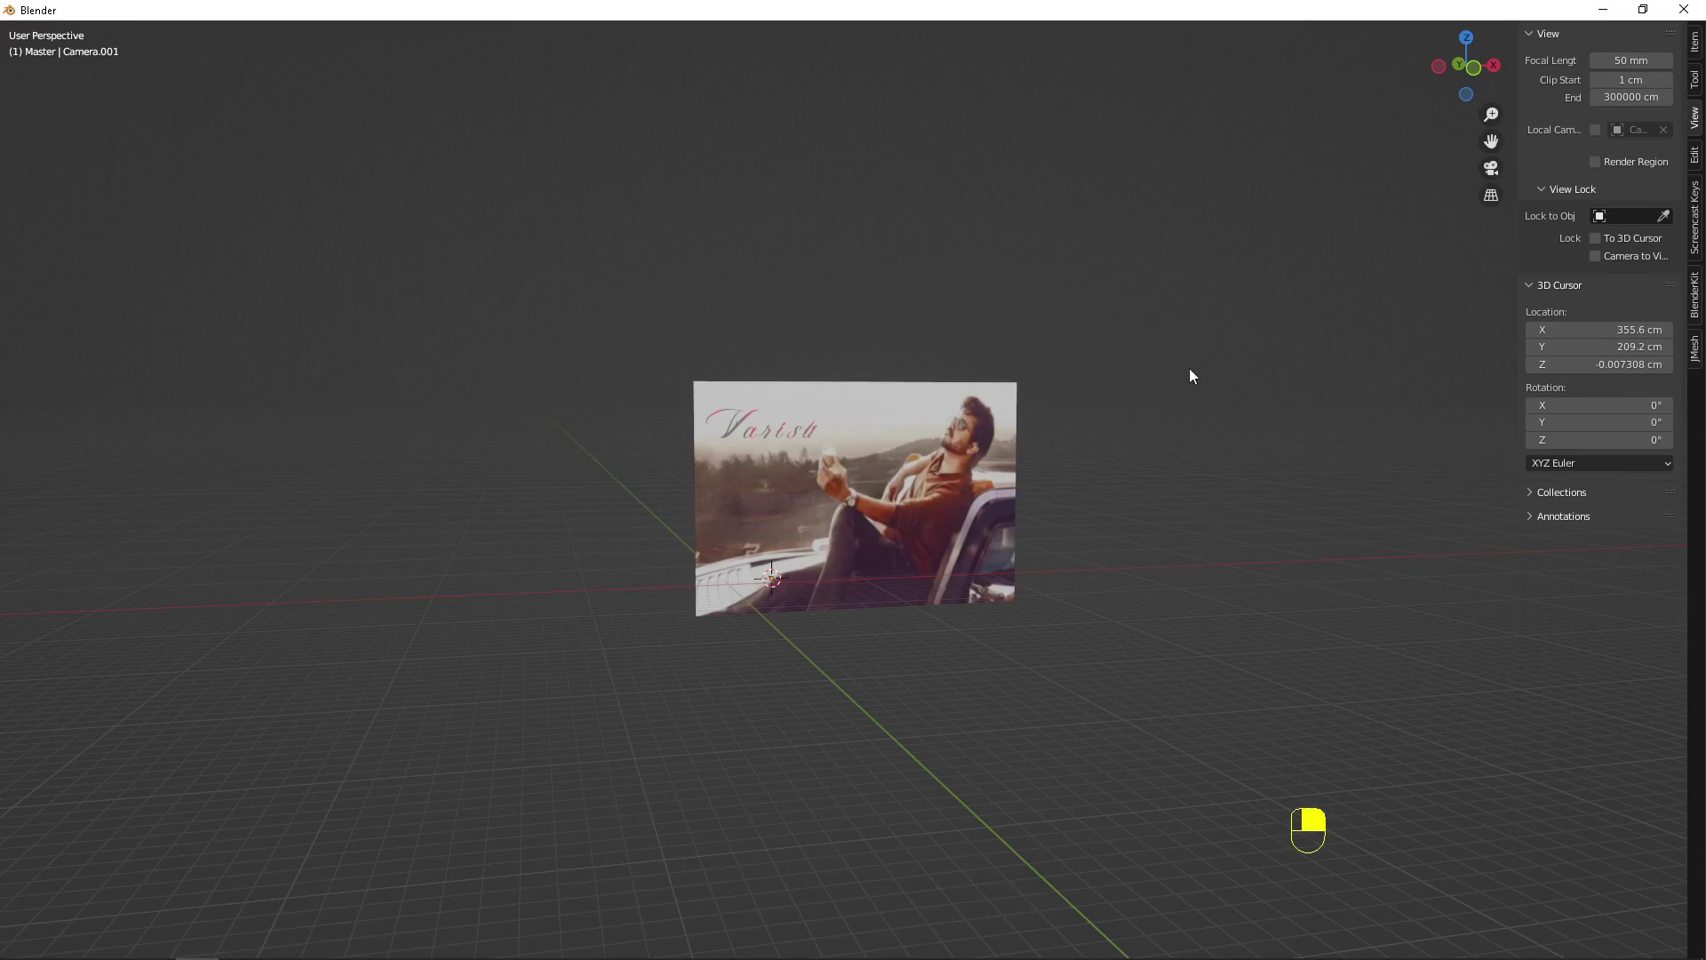
key("ctrl+space")
key("ctrl+space")
scroll(1231, 437, "down", 1)
scroll(1161, 540, "up", 3)
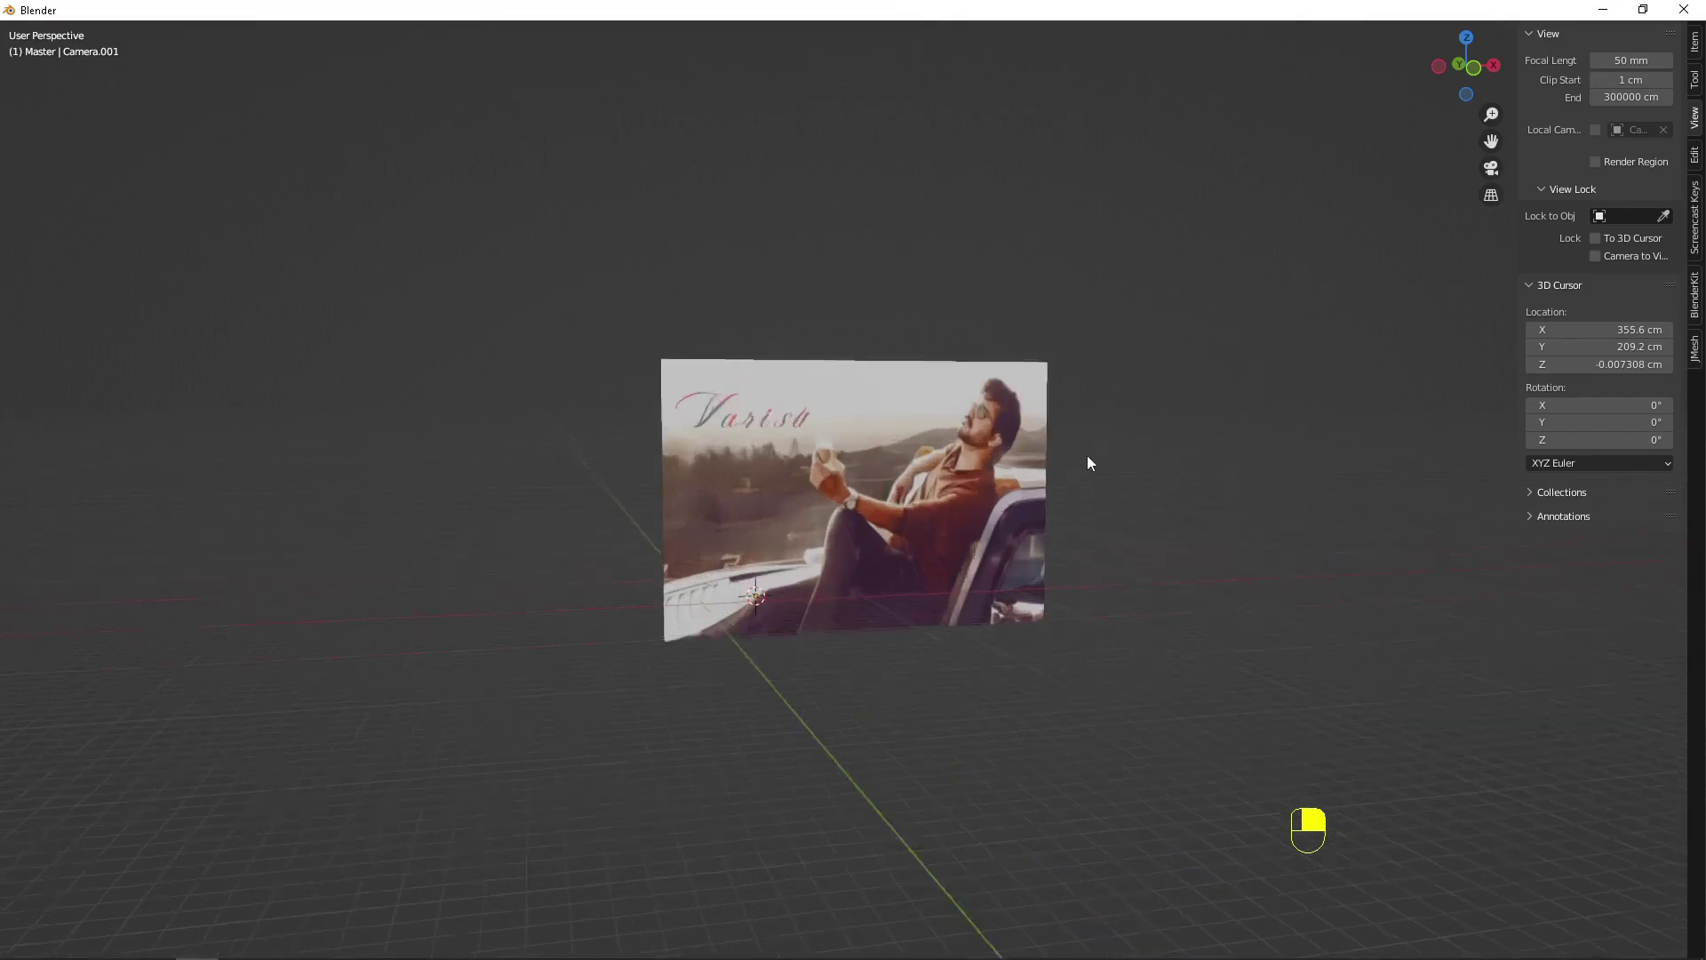
middle_click_drag(1091, 404, 978, 409, "shift")
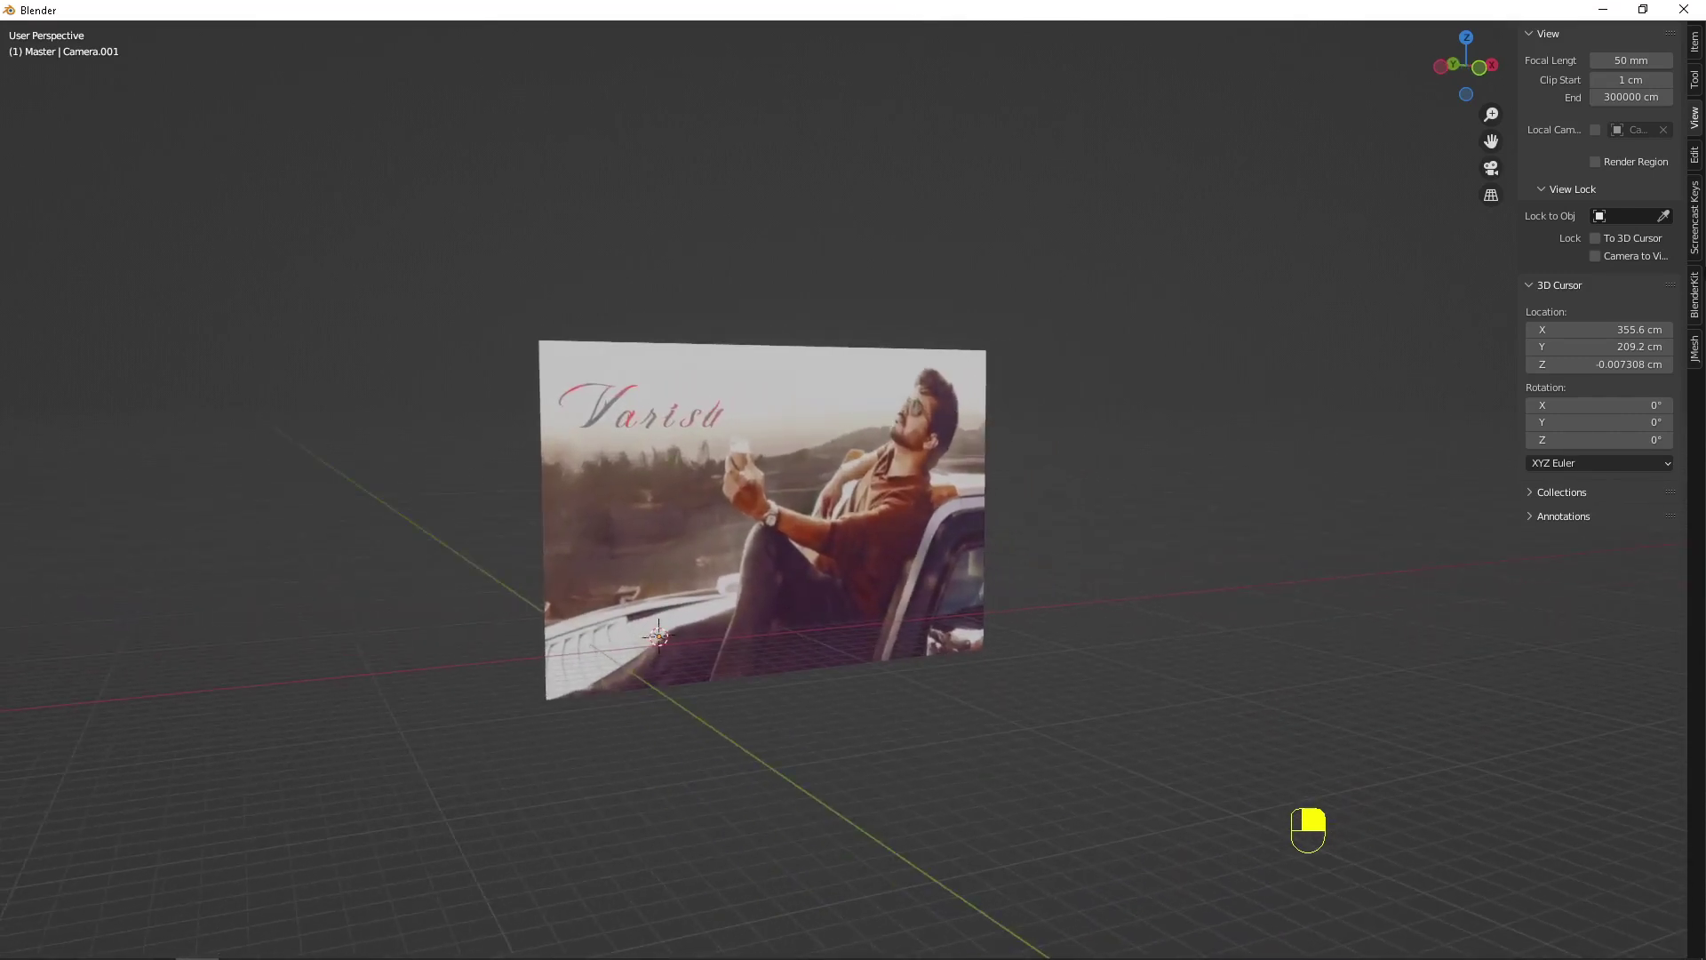
left_click(1694, 347)
left_click(1643, 10)
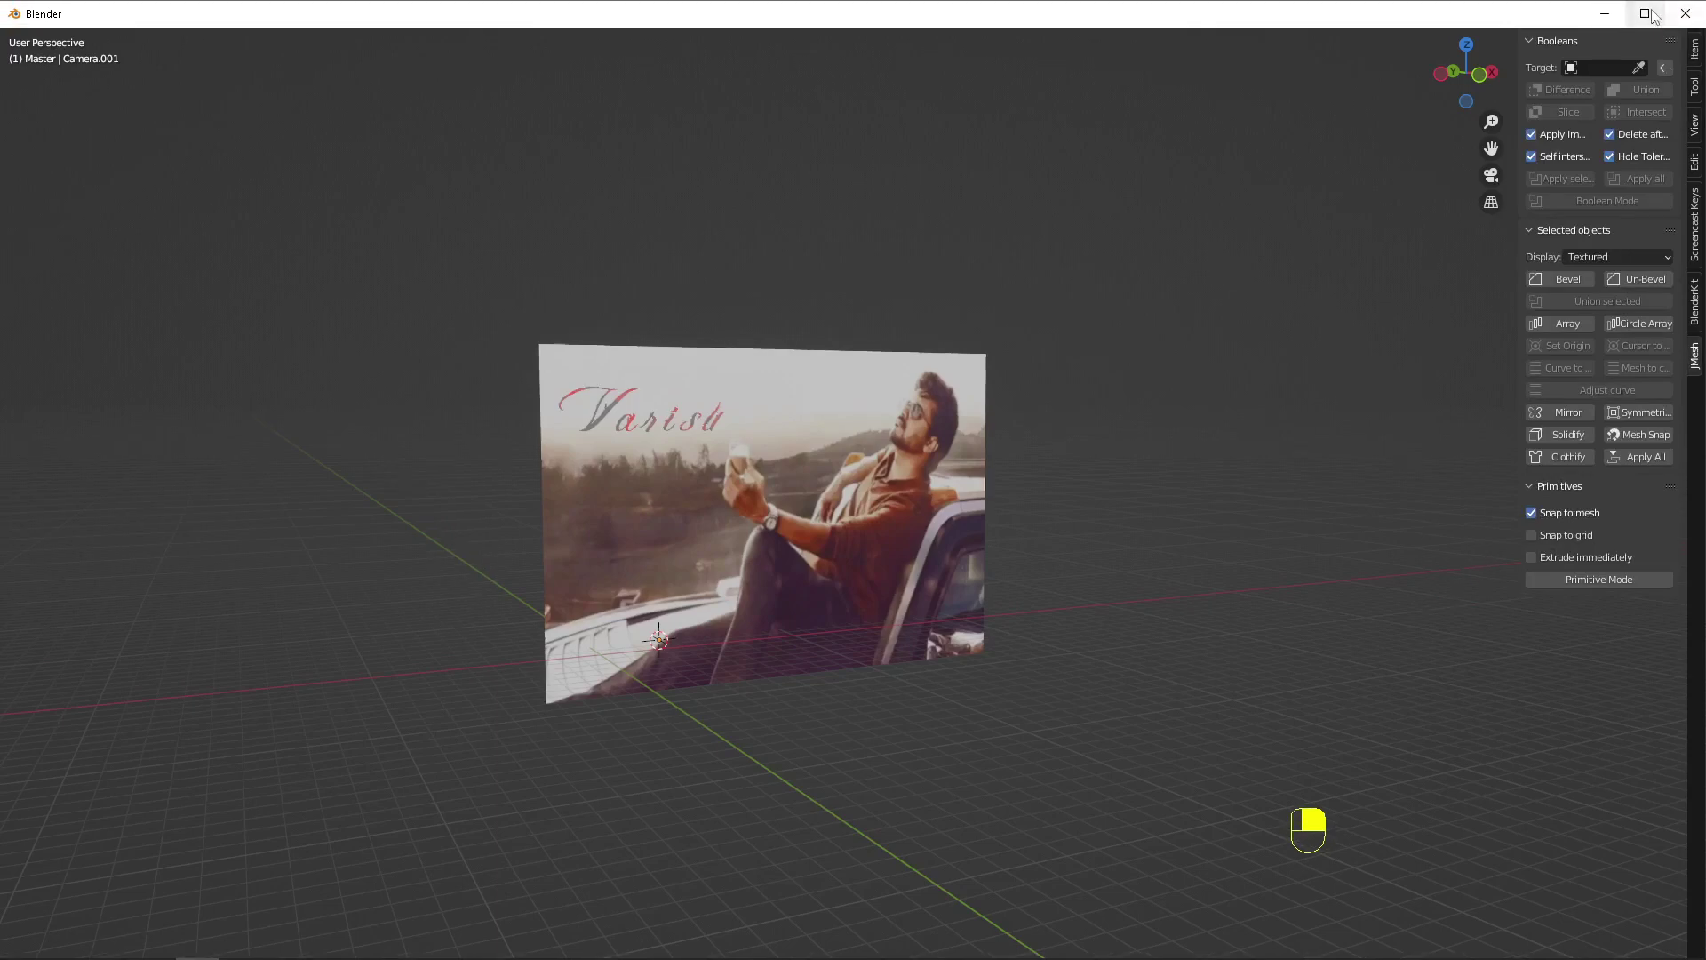
left_click_drag(1566, 27, 1592, 220)
double_click(1592, 221)
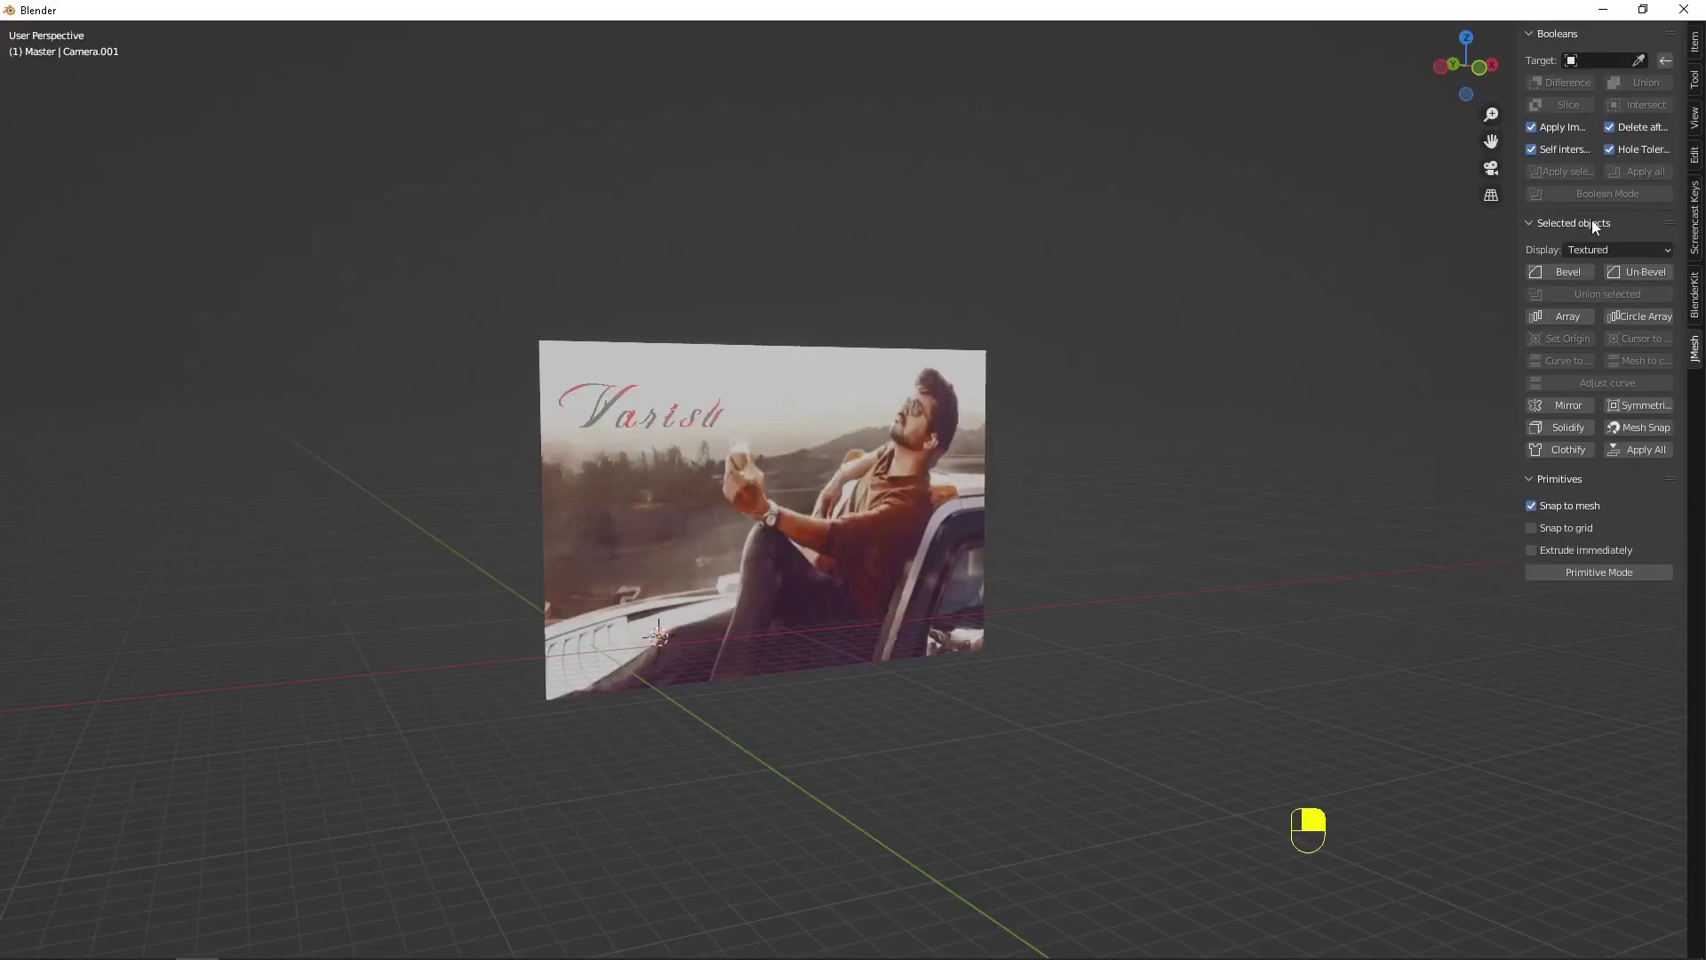
Step: Start a test render of the scene from the camera and stop it early
key("F11")
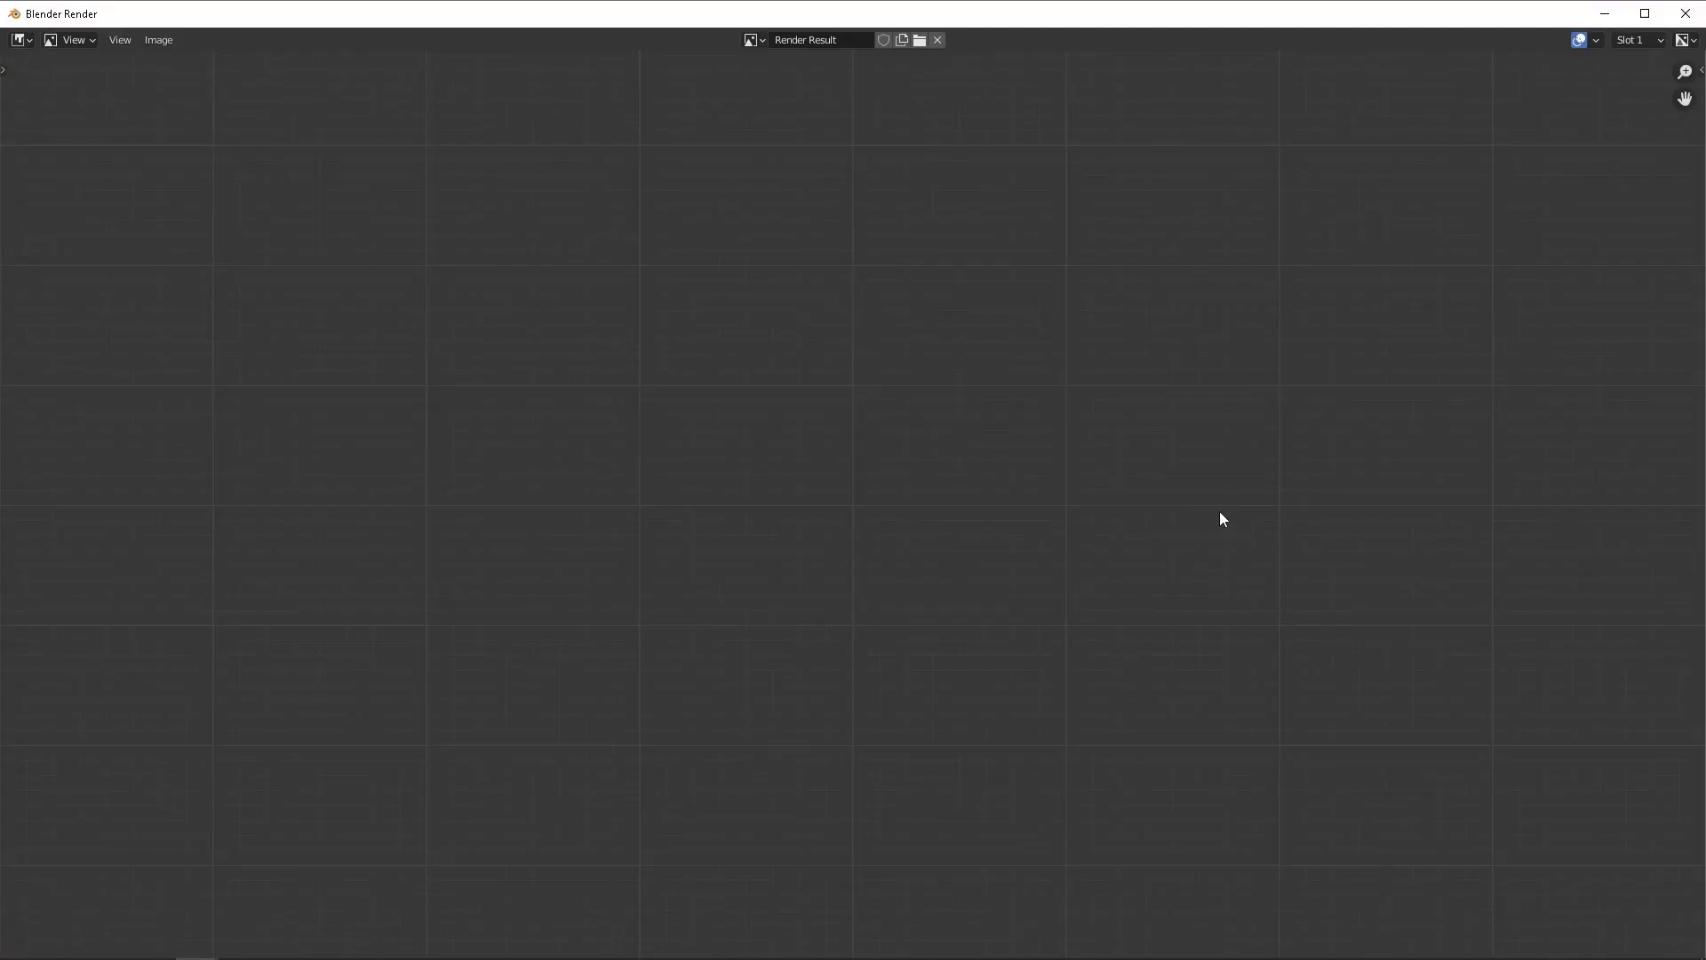
key("F11")
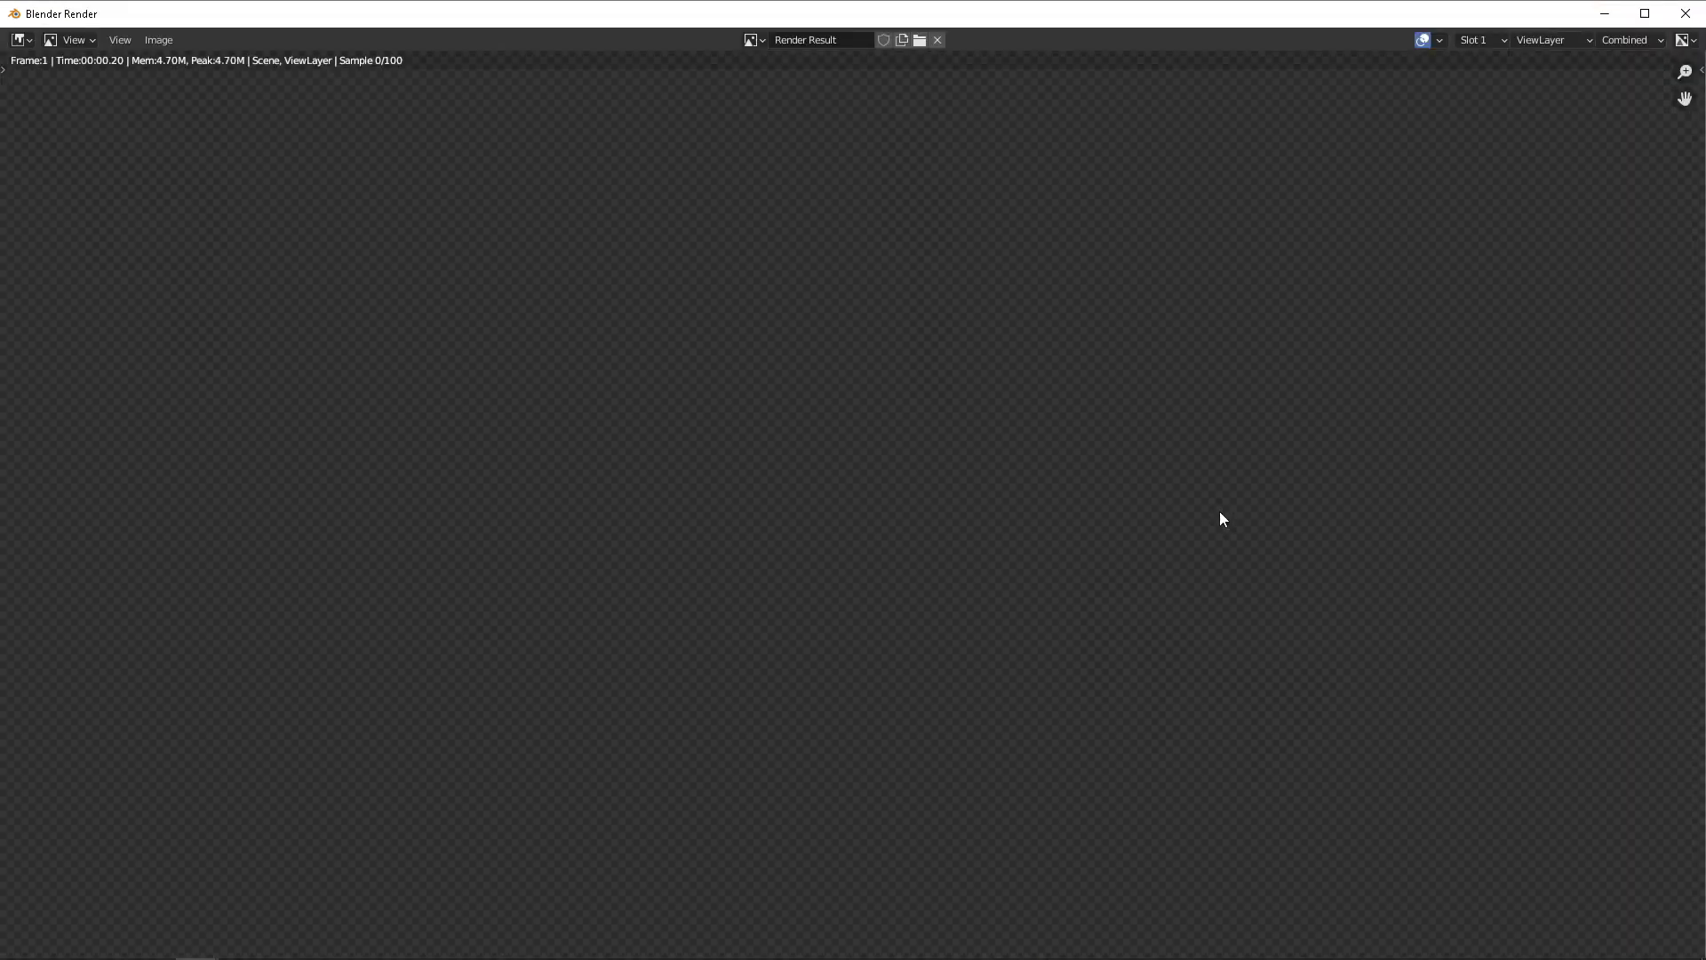
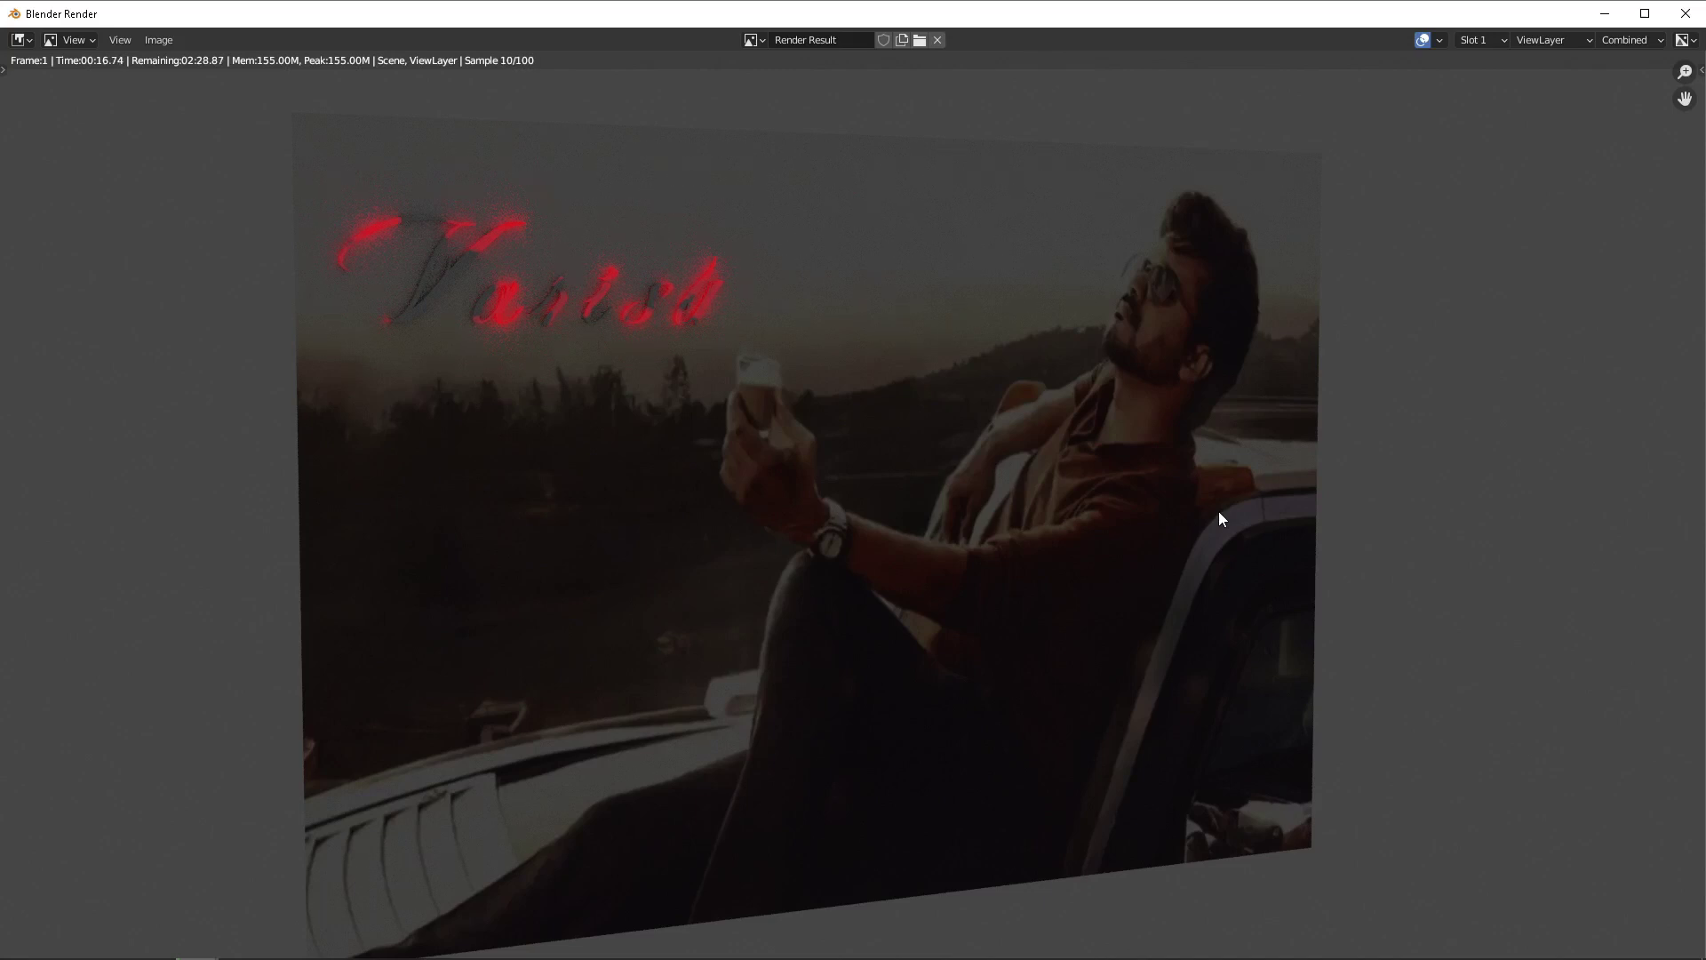
key("Escape")
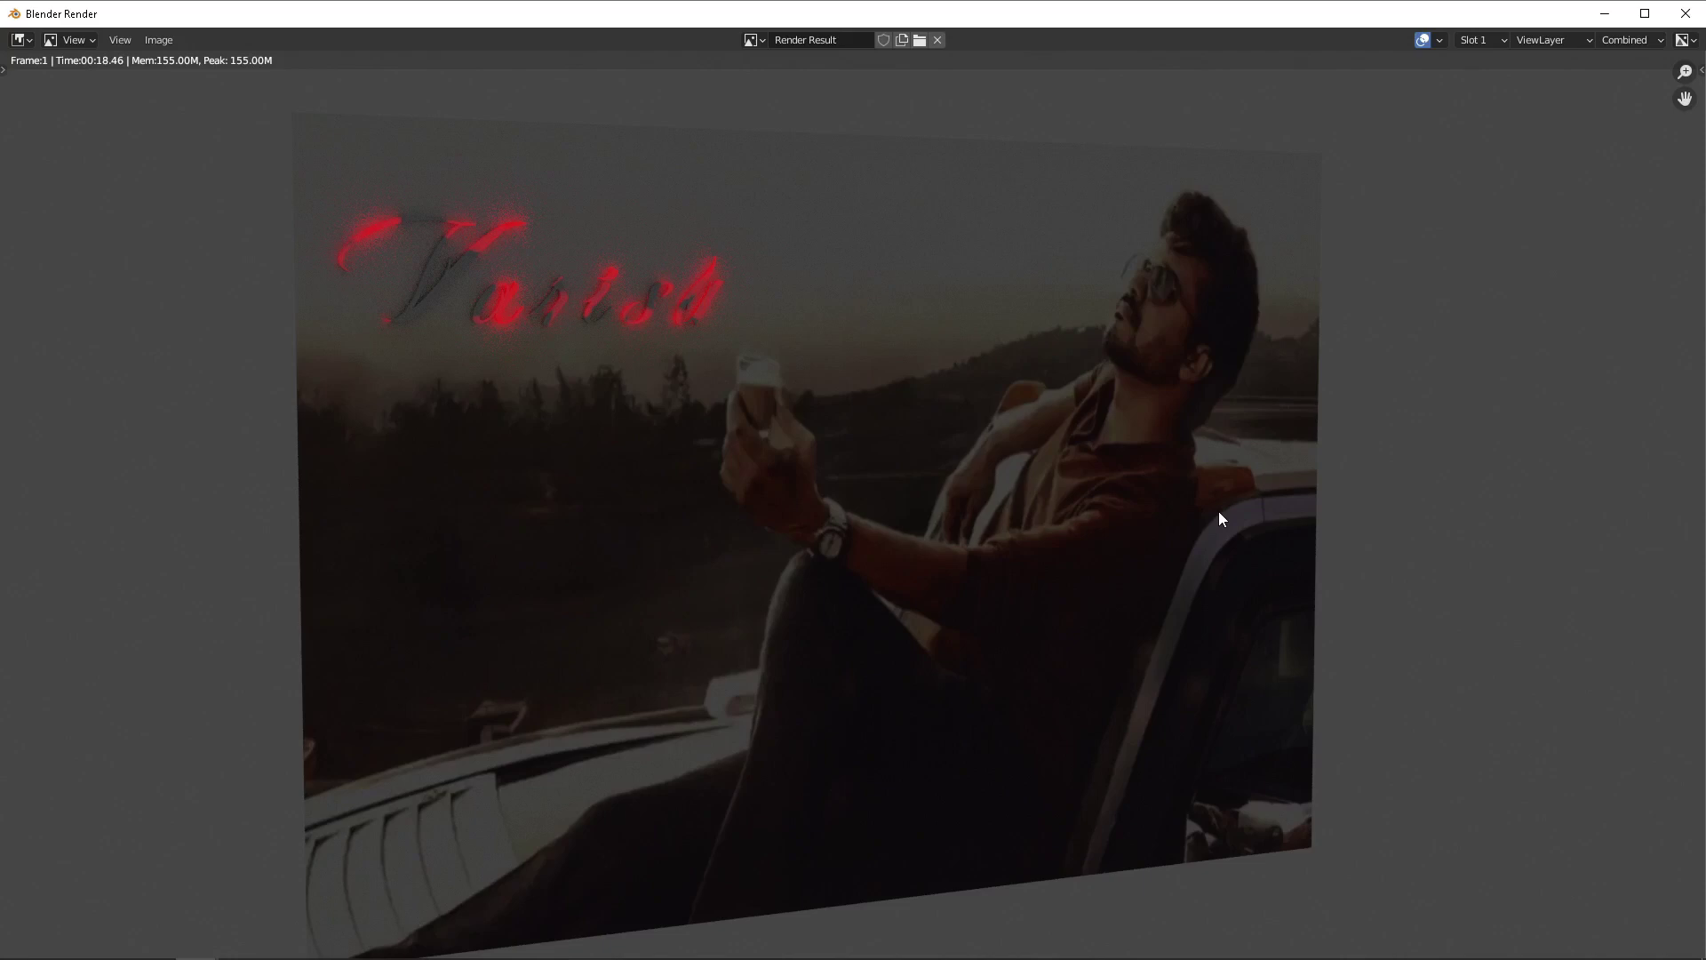
Step: Close the test render and add a point light to the scene
key("Escape")
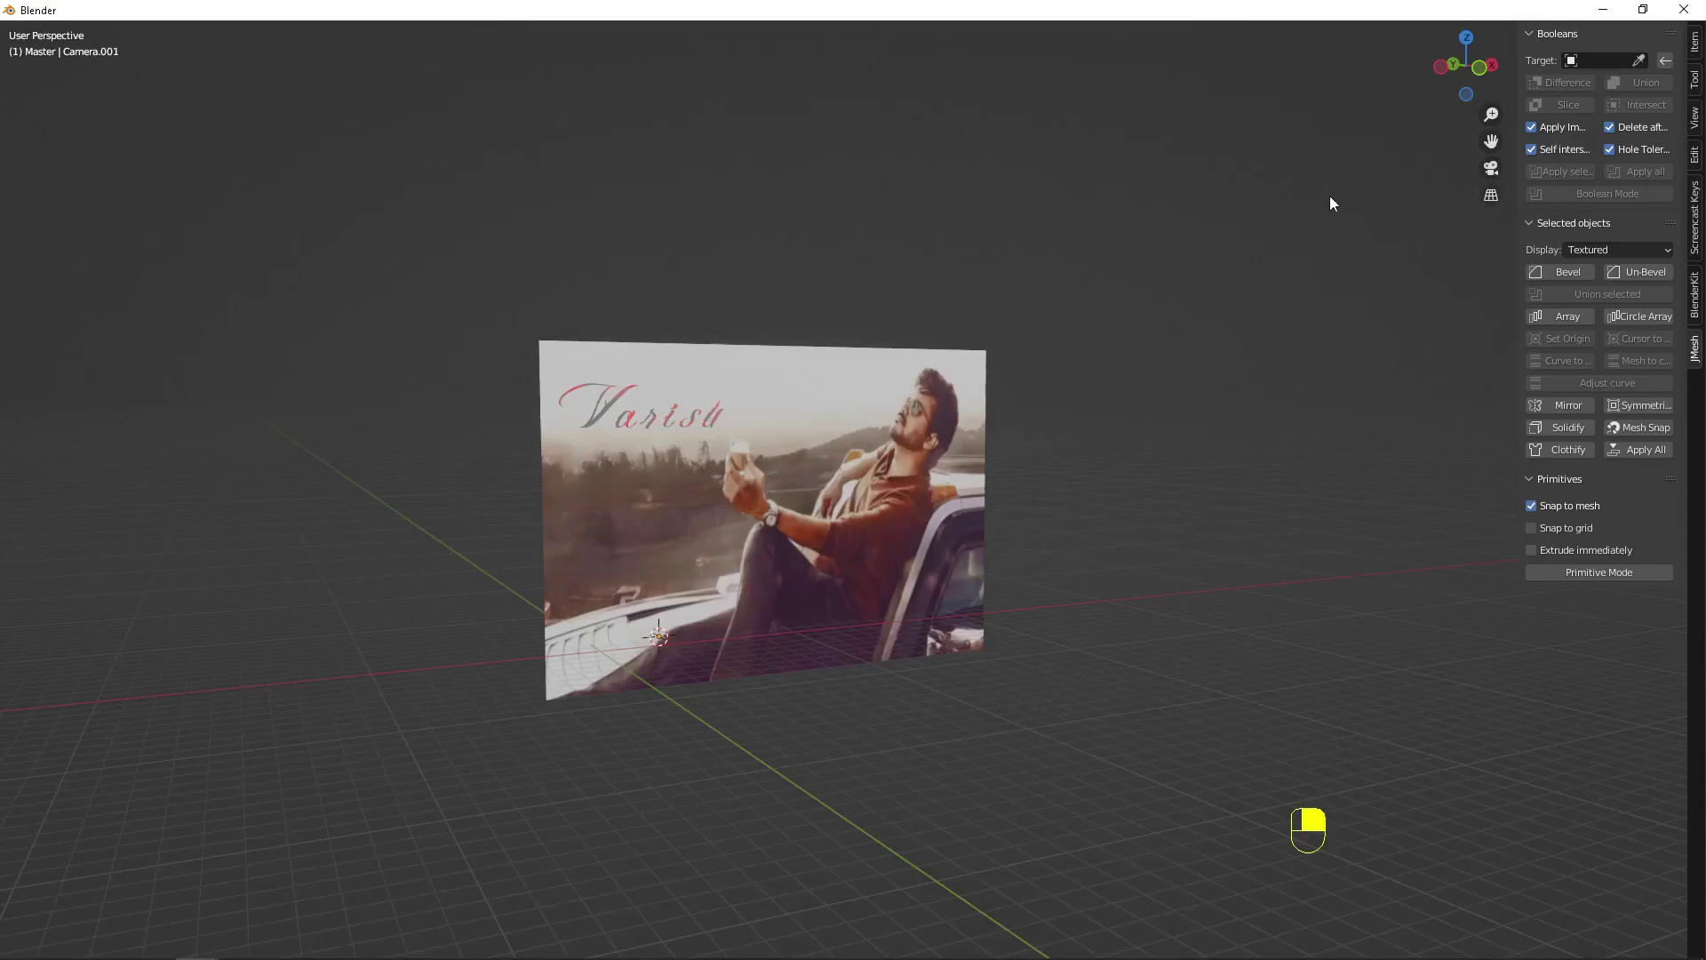
key("shift+a")
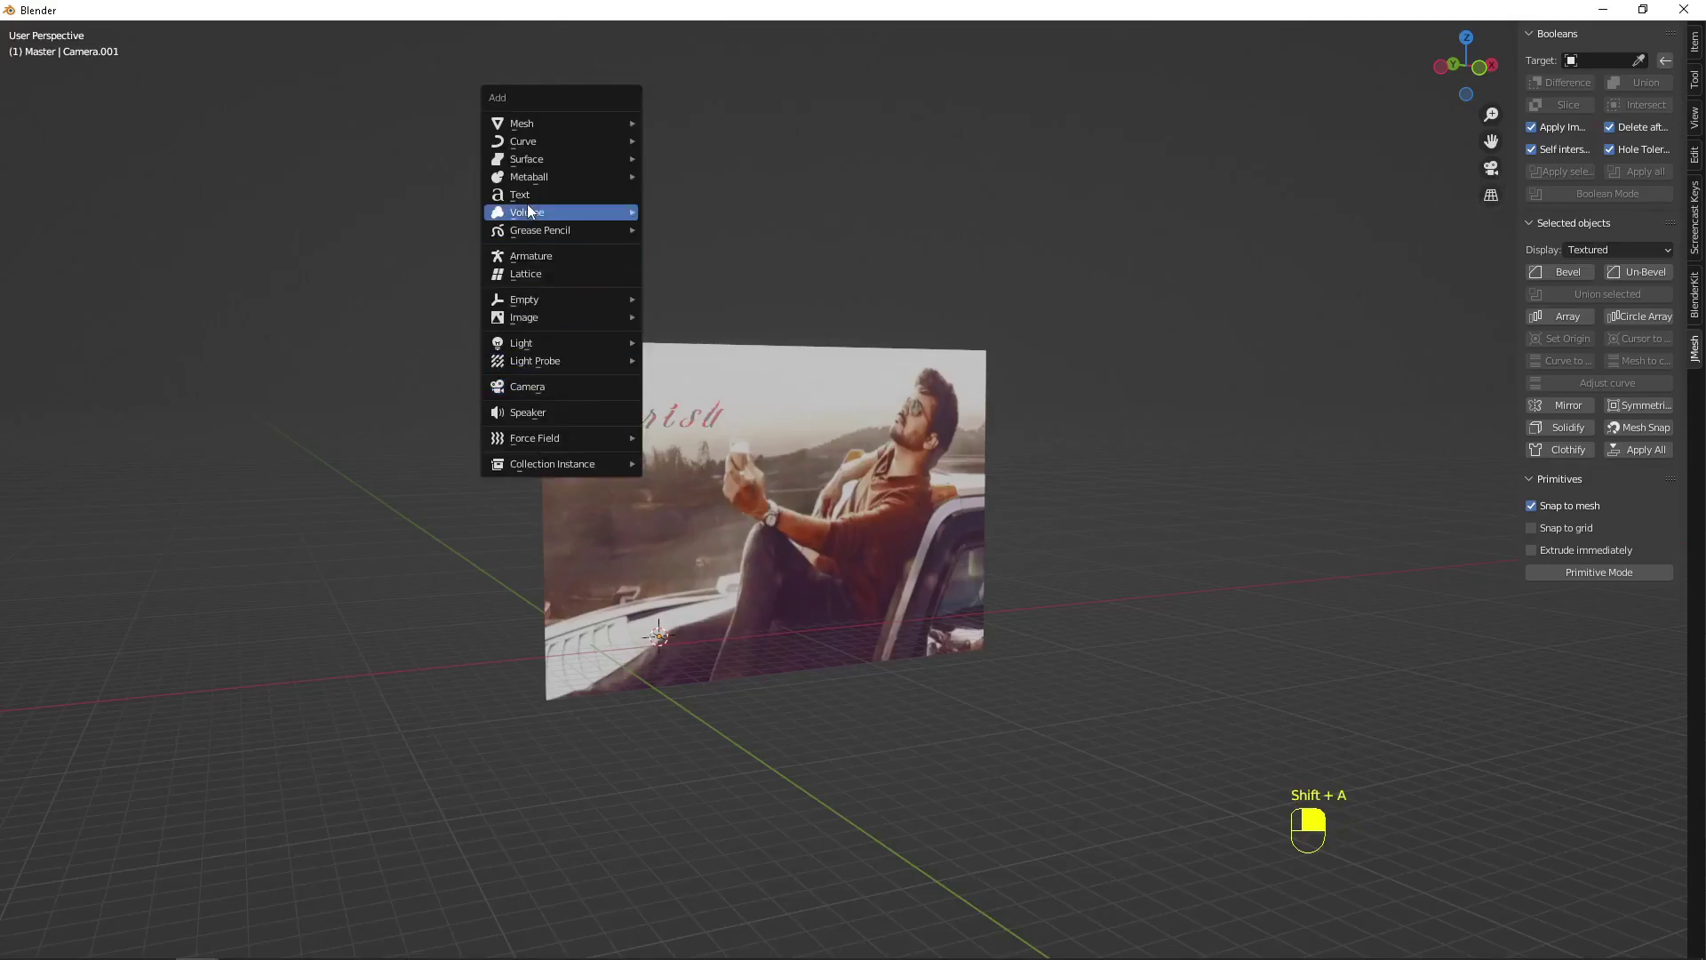
mouse_move(551, 296)
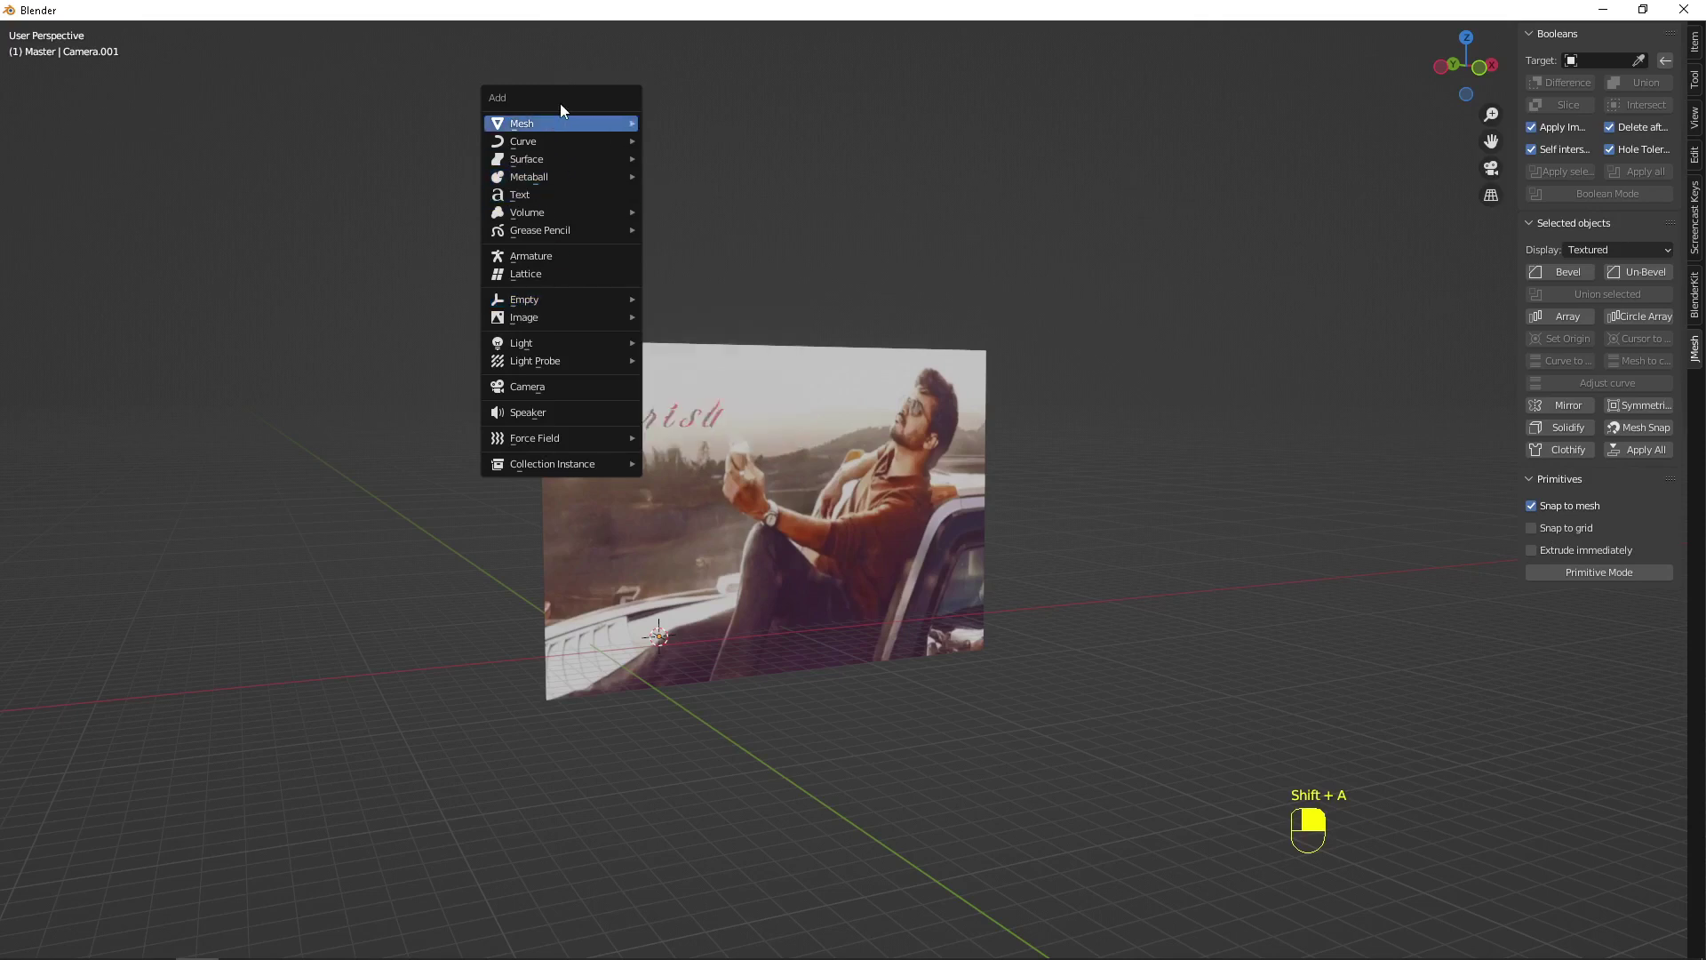
mouse_move(567, 352)
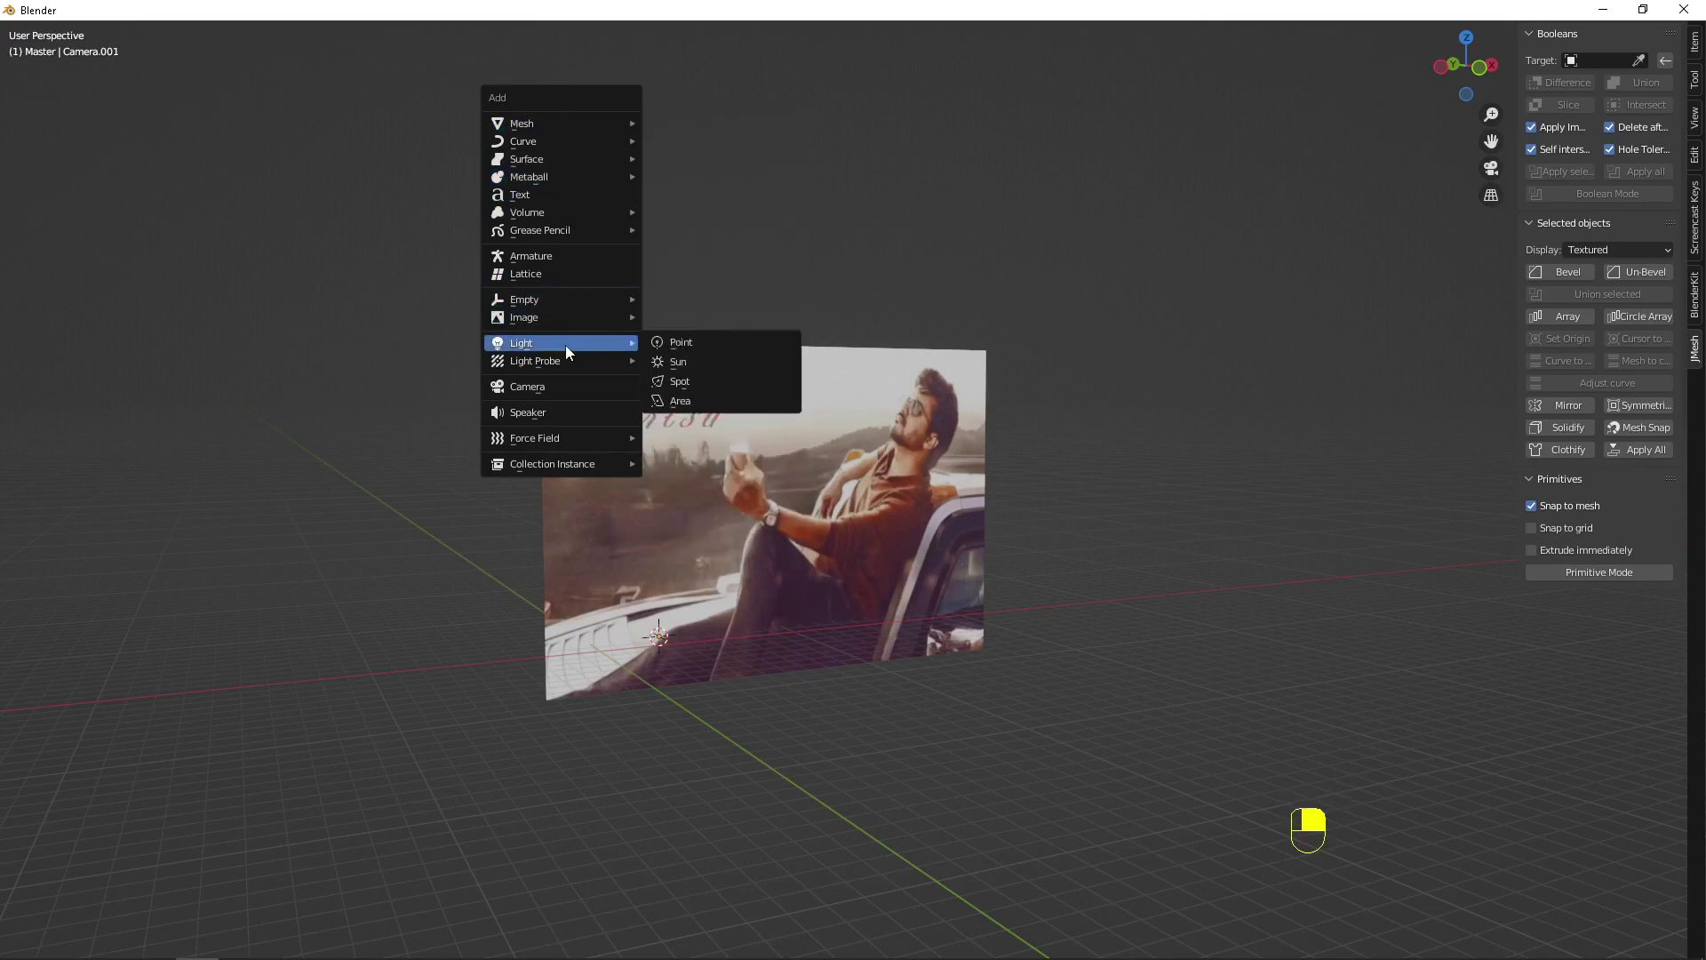
left_click(681, 343)
Step: Preview the scene in Rendered shading and raise the point light about 537 cm, placing it in front of the image backdrop
middle_click_drag(780, 695, 828, 664)
key("z")
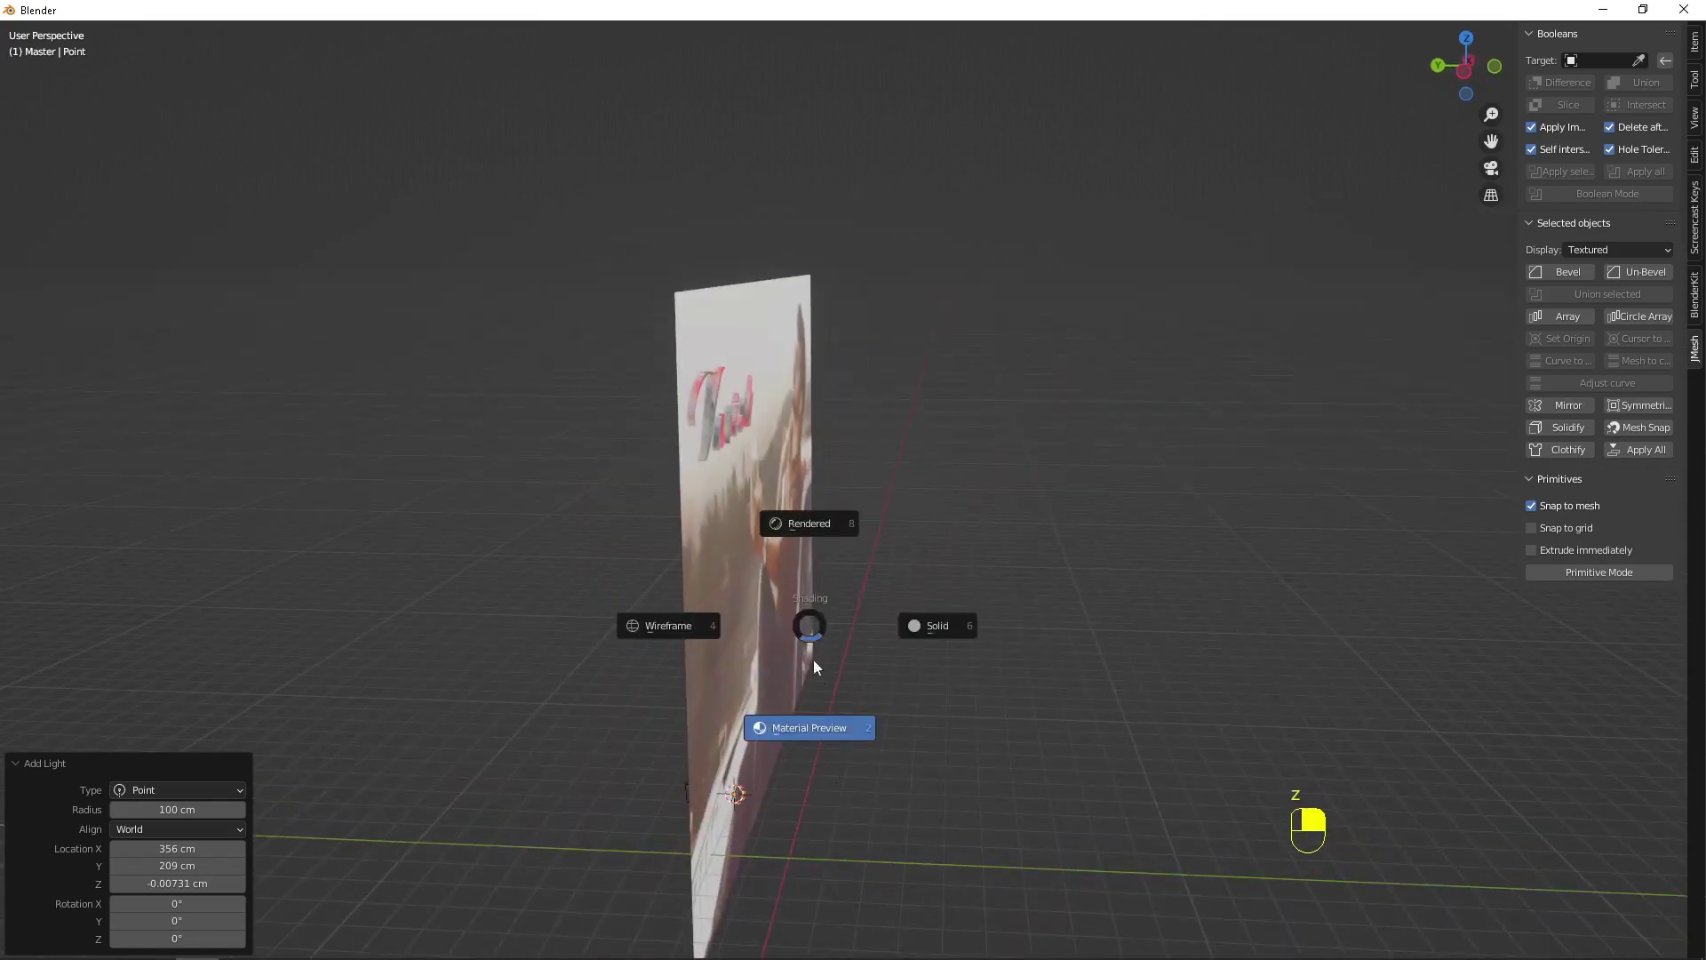
left_click(865, 778)
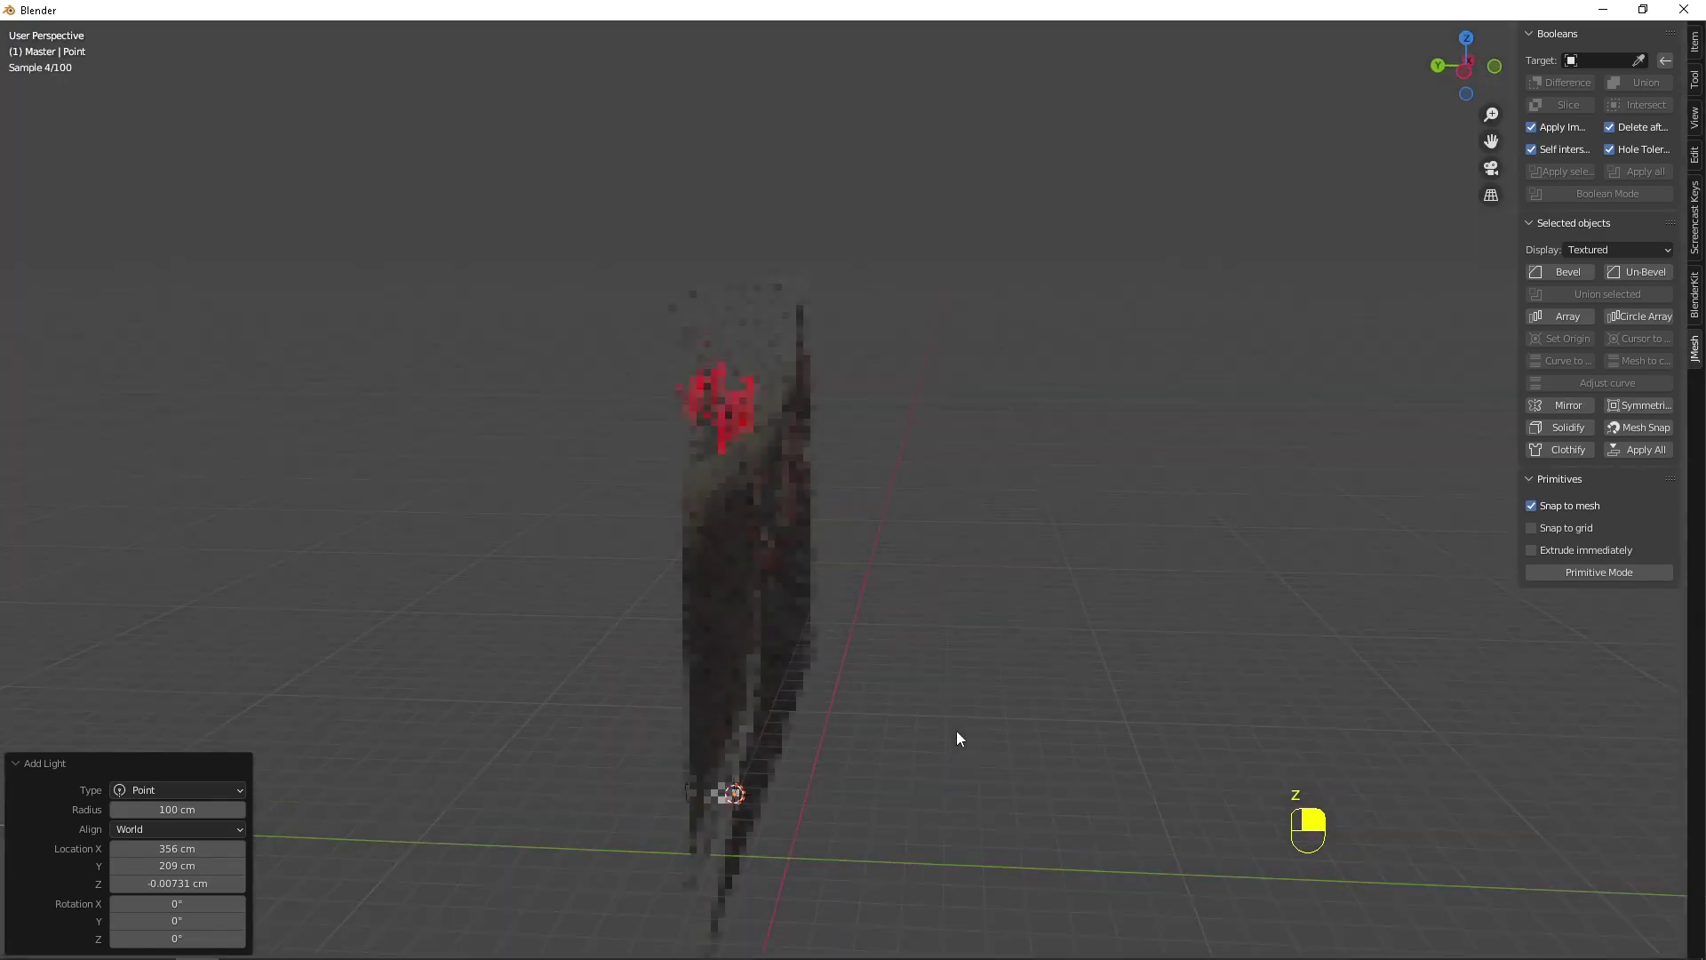
mouse_move(956, 735)
middle_mouse_down()
mouse_move(869, 702)
mouse_move(826, 751)
middle_mouse_up()
key("g")
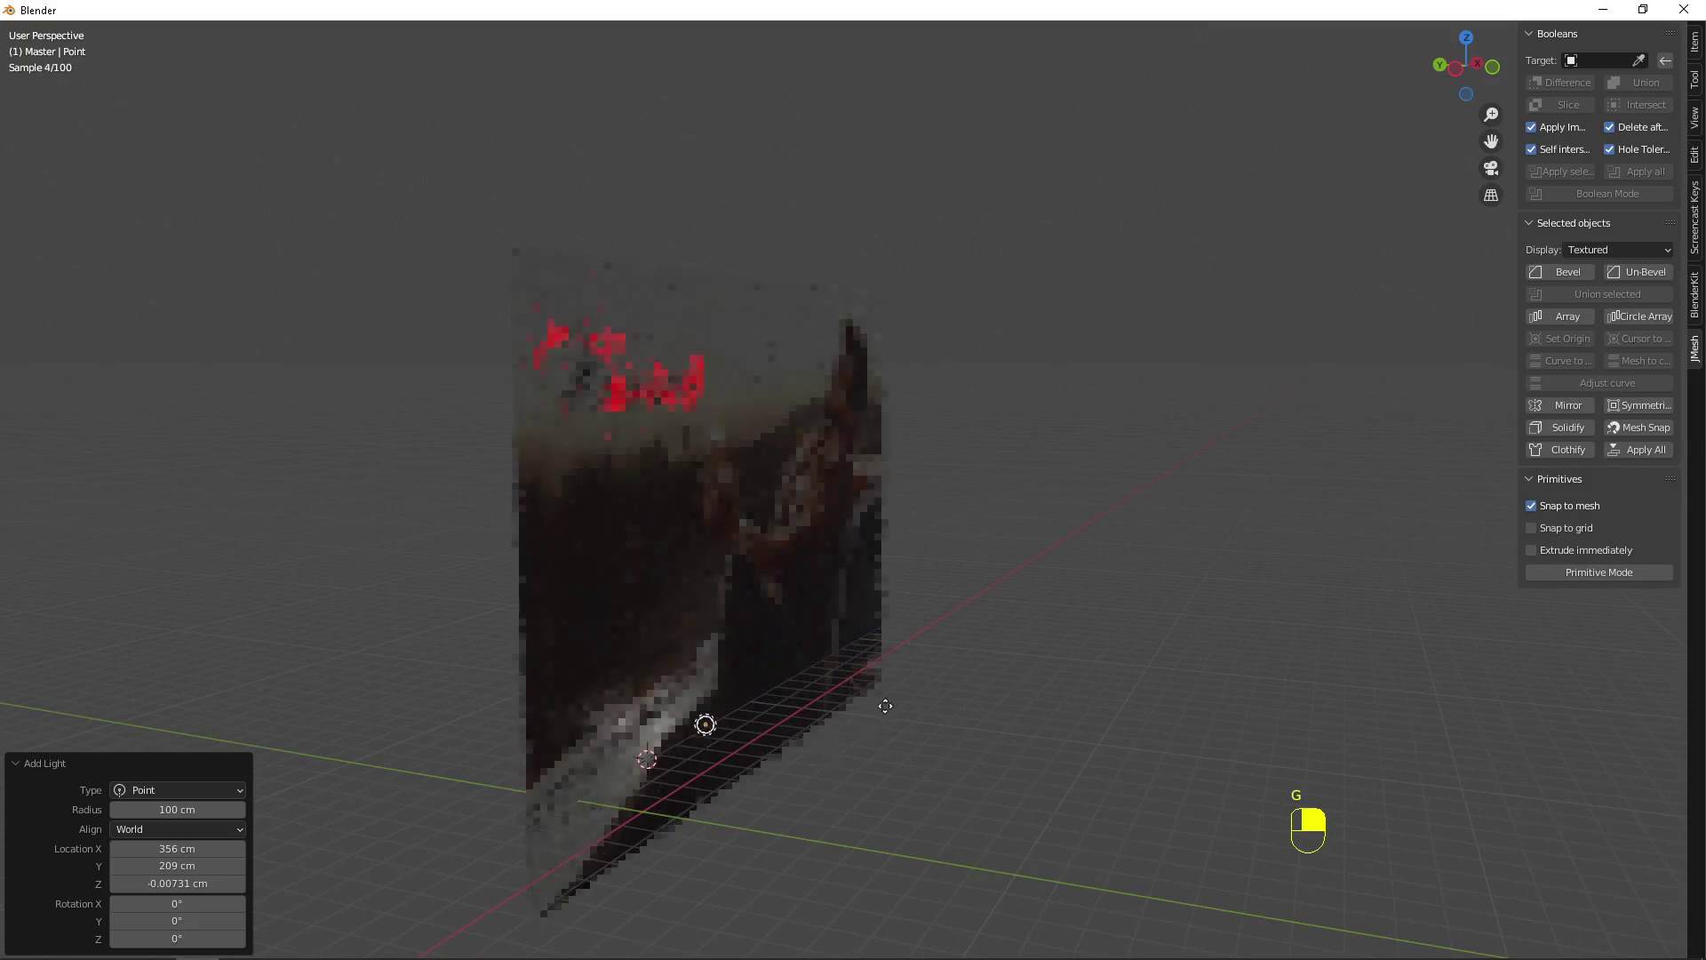
left_click(944, 562)
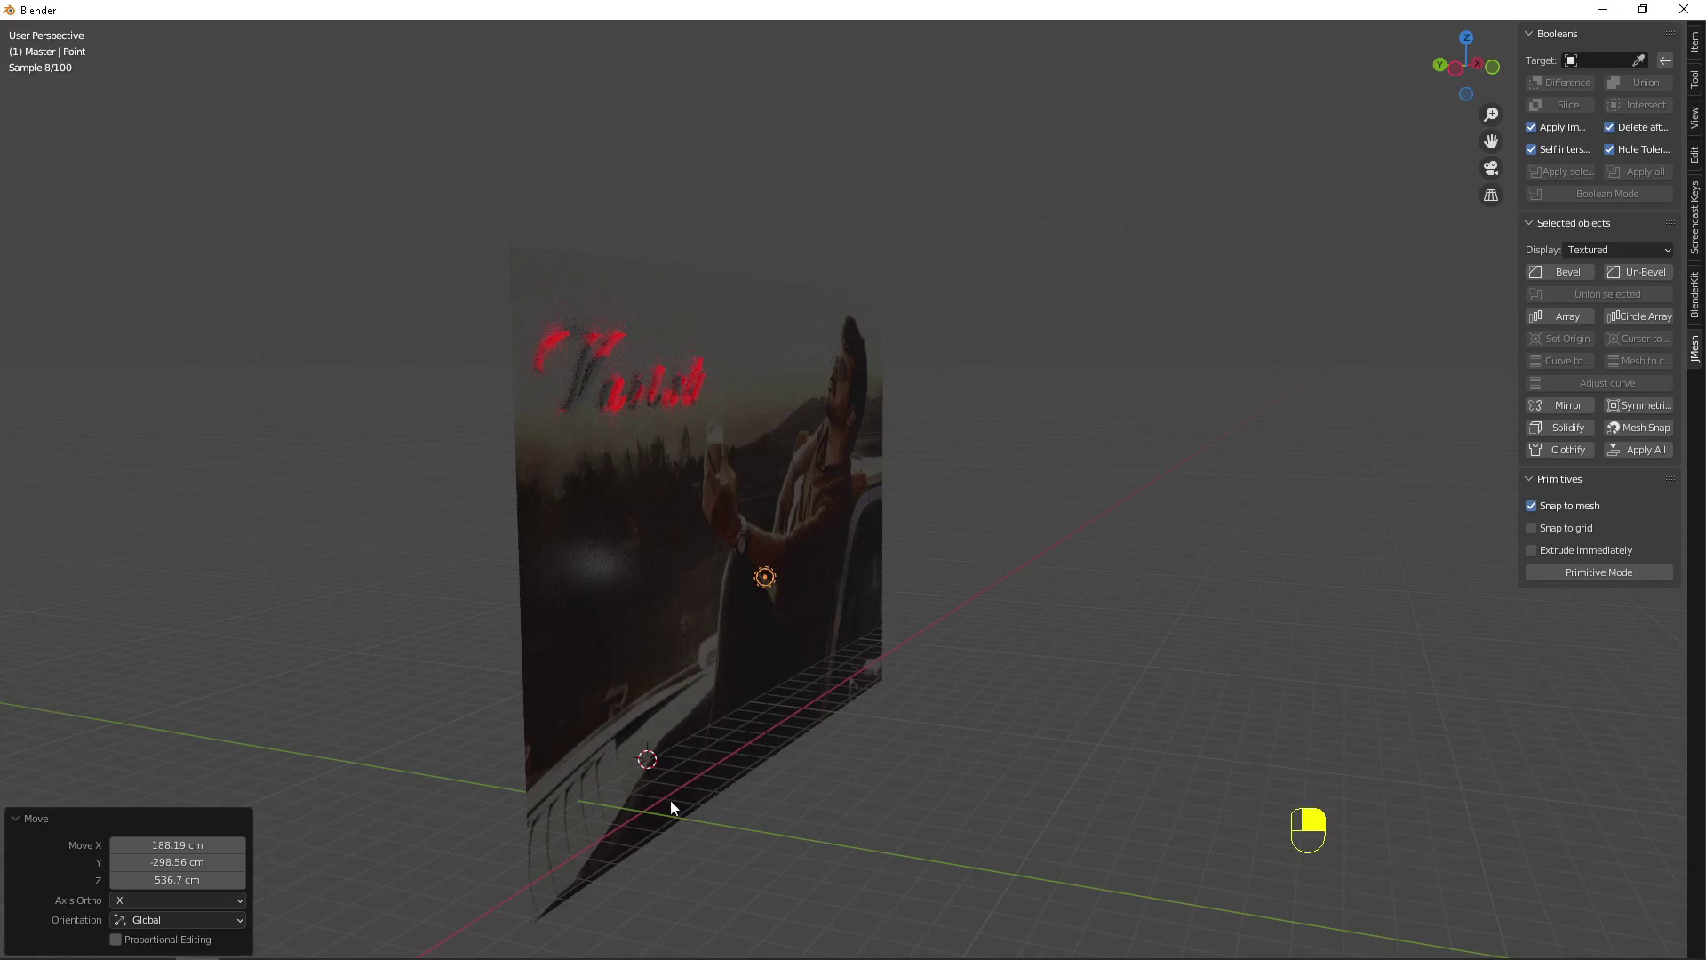
Step: Move the point light up beside the title lettering near the backdrop's upper edge
key("g")
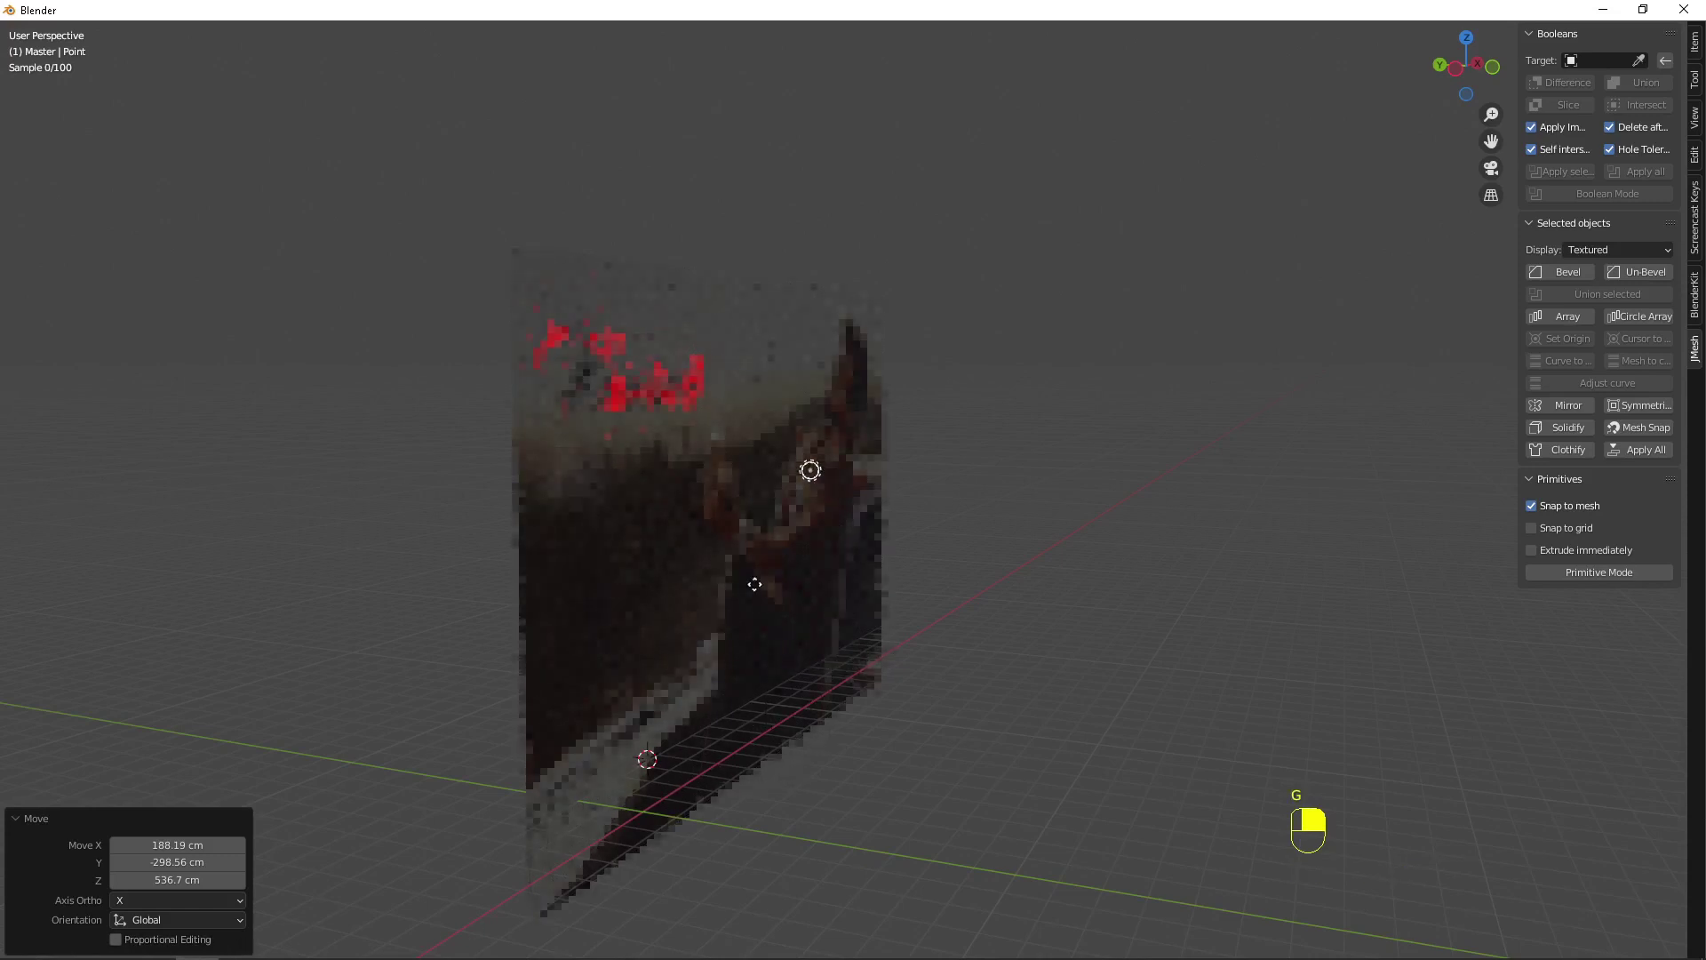
left_click(730, 438)
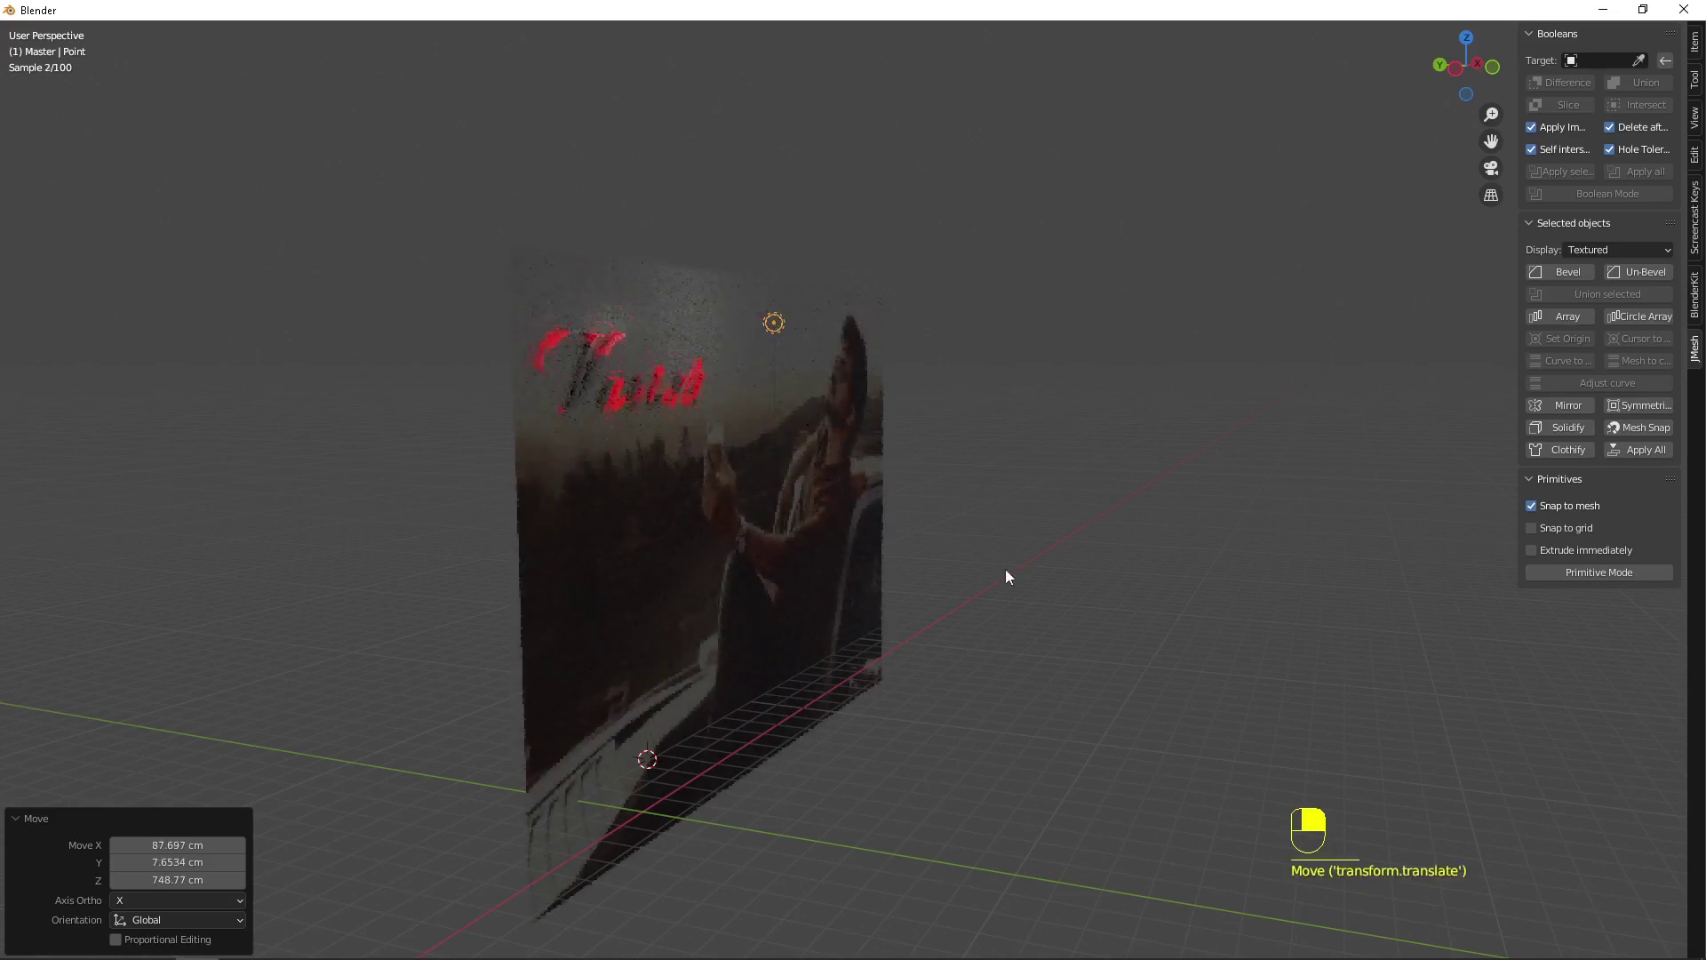
middle_click_drag(1005, 569, 850, 557)
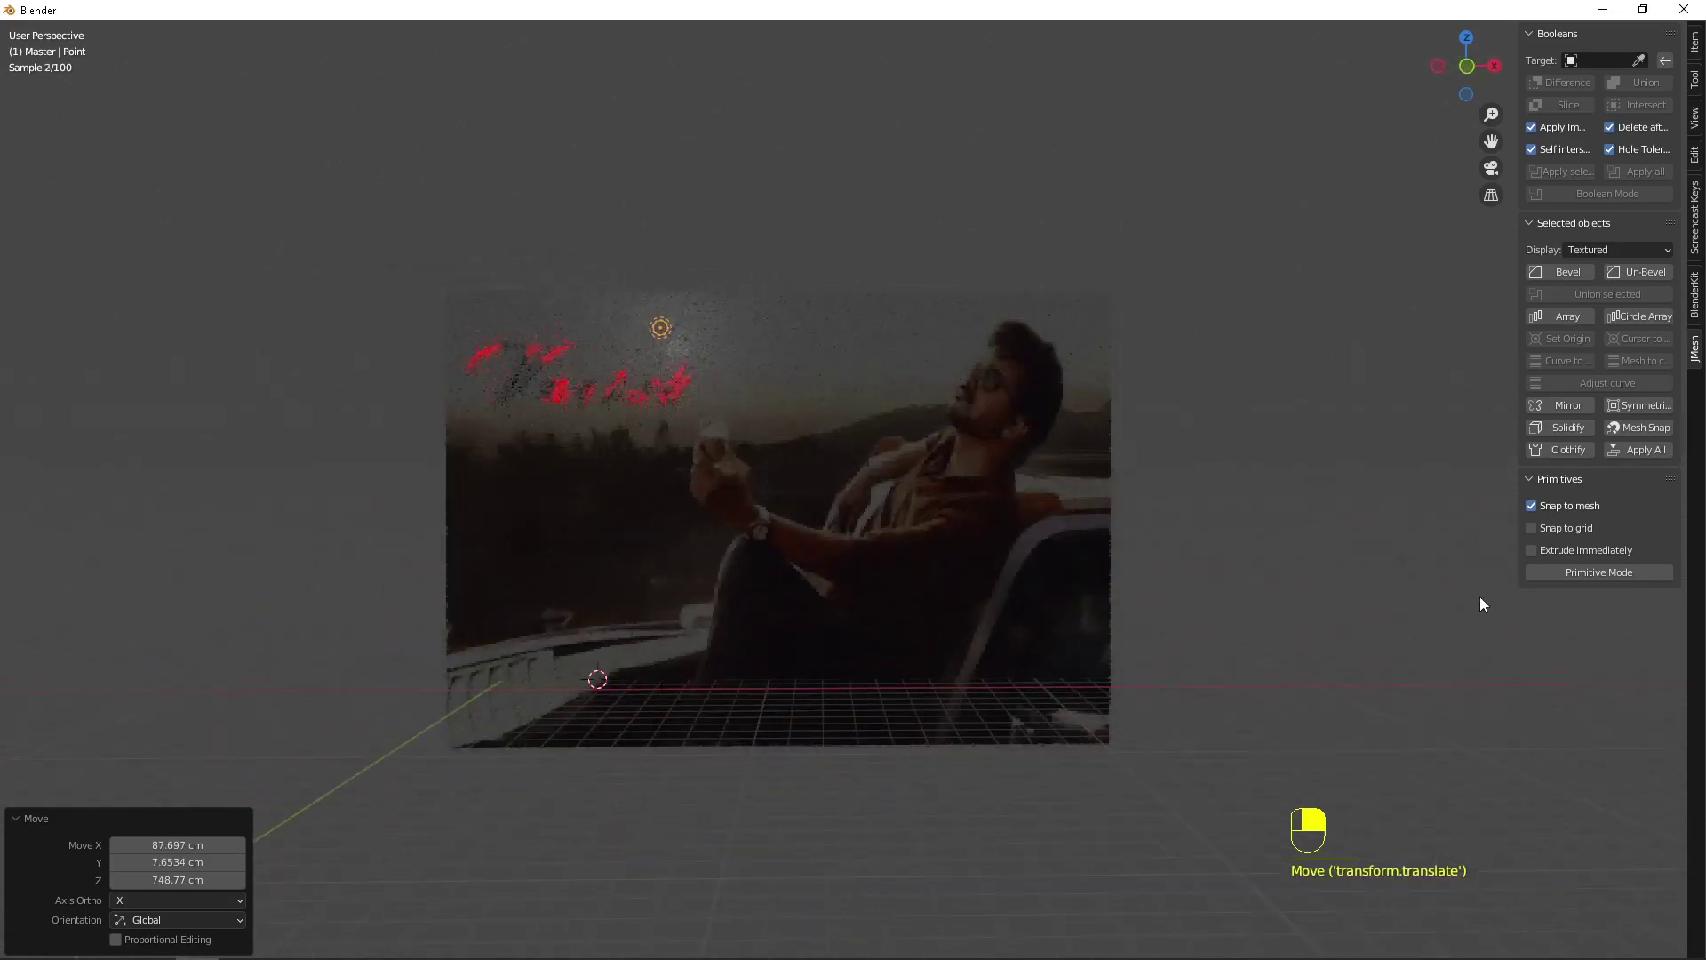
Step: Test-render the scene from the camera with the raised point light and close the render early
key("F12")
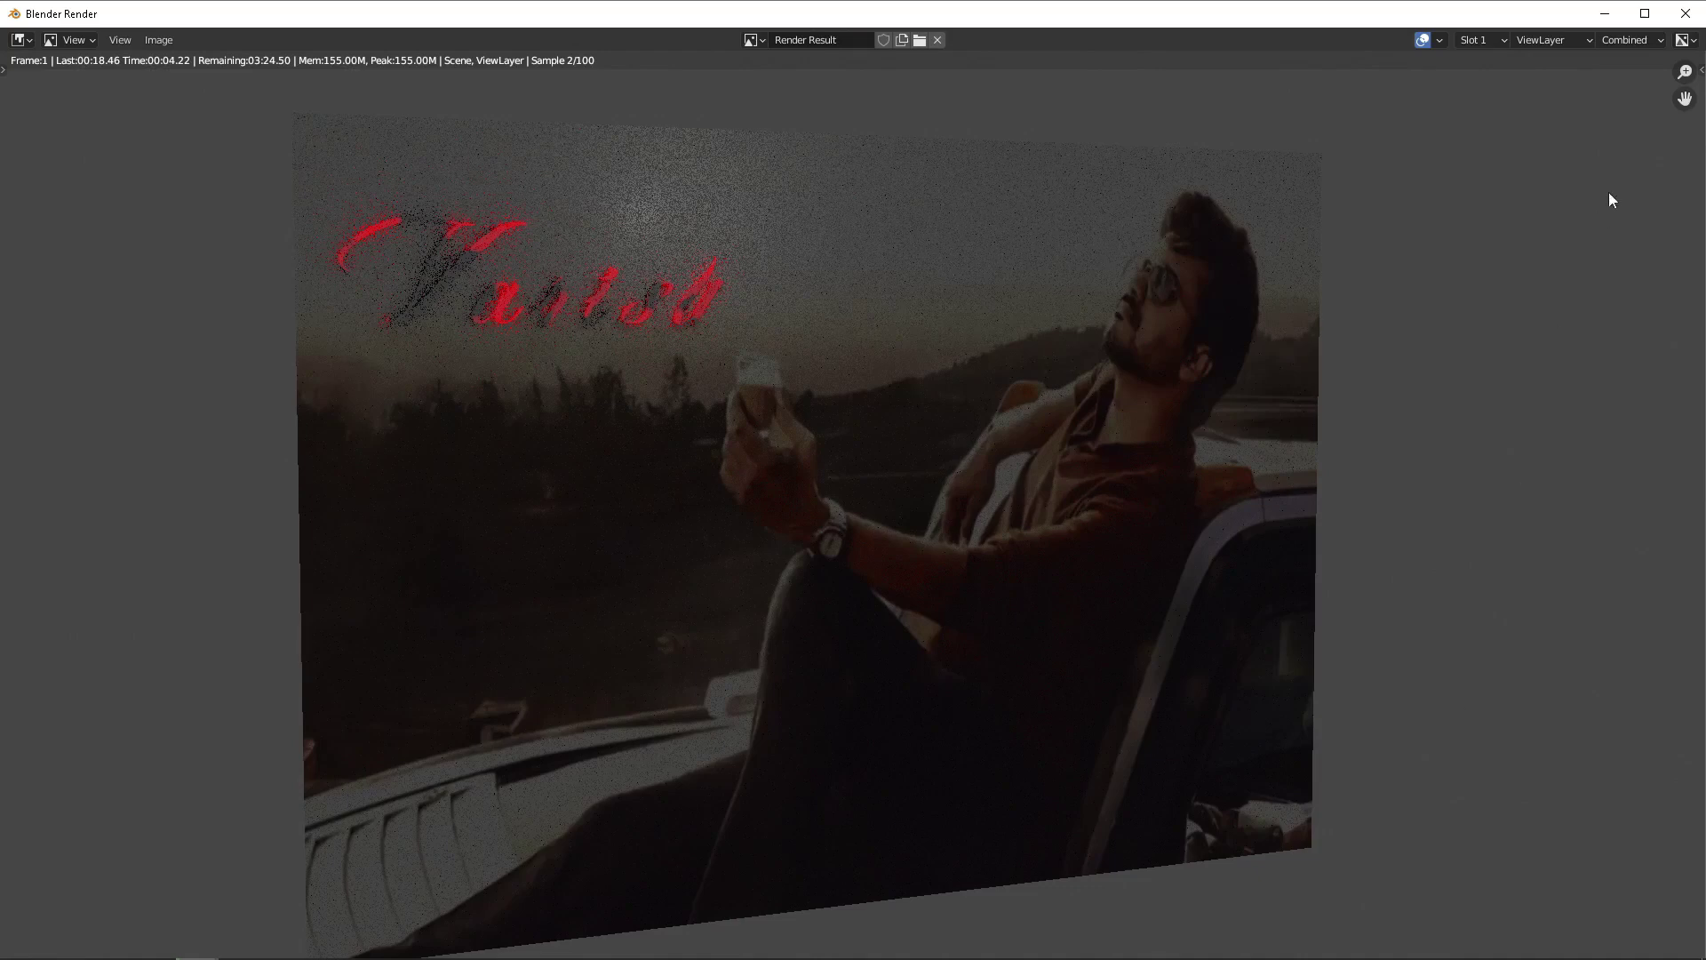
left_click(1686, 13)
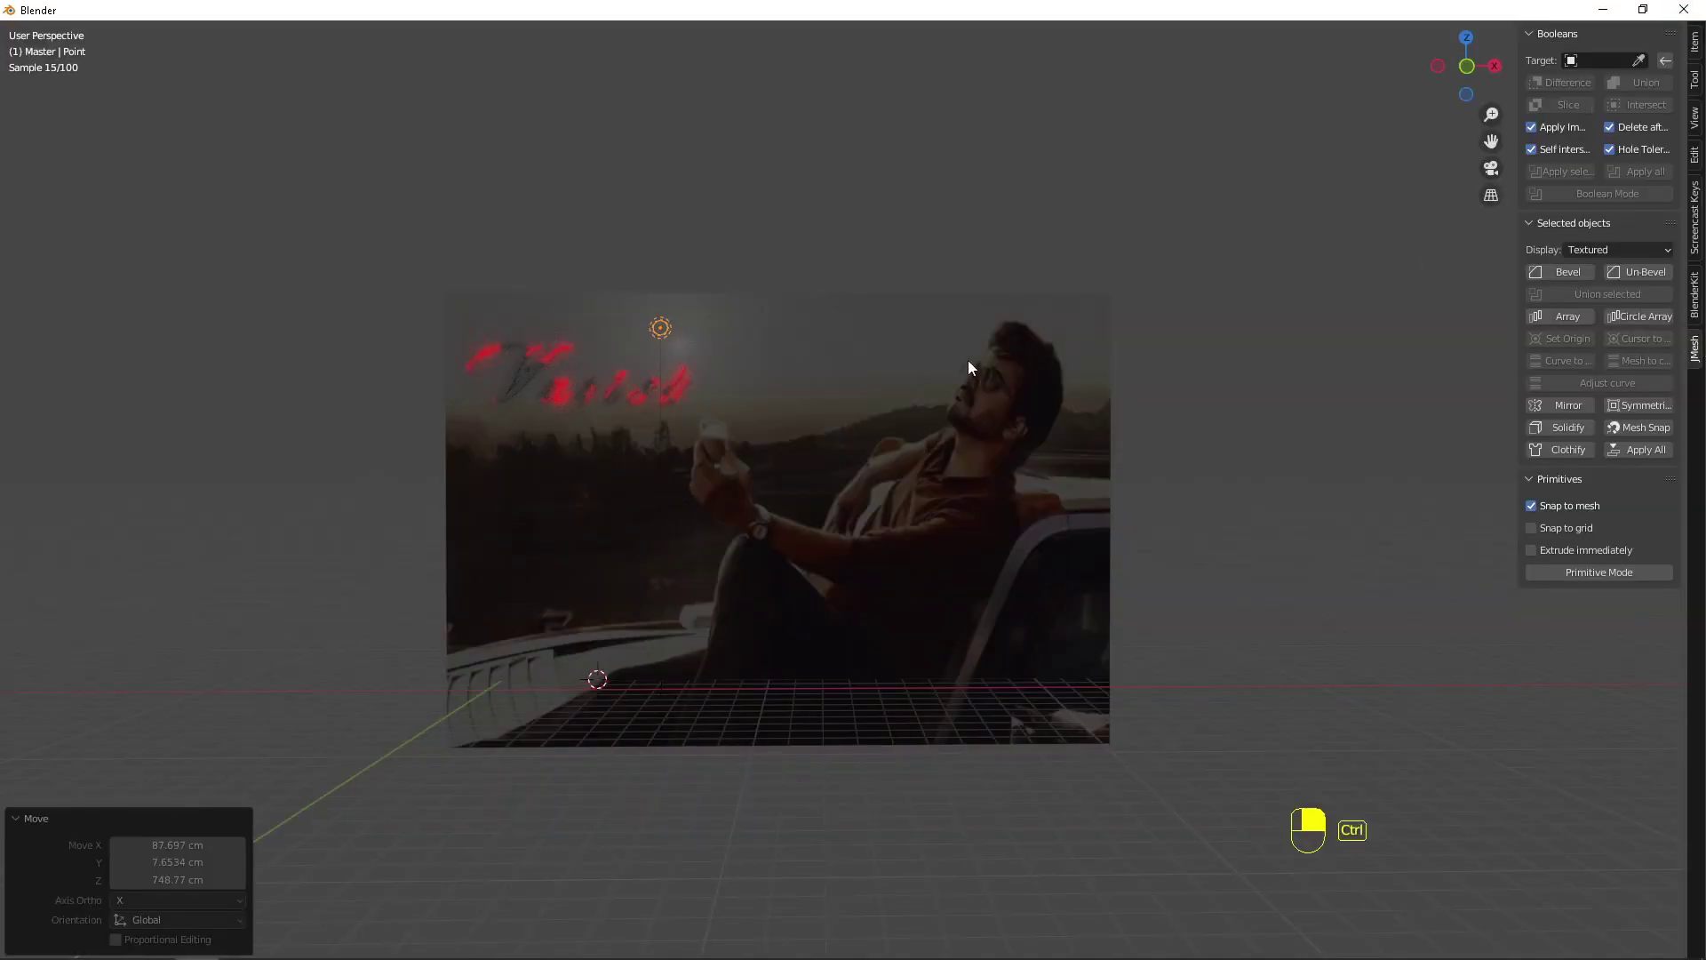
key("ctrl+space")
key("ctrl+alt")
key("ctrl+alt+z")
key("shift+z")
key("shift+z")
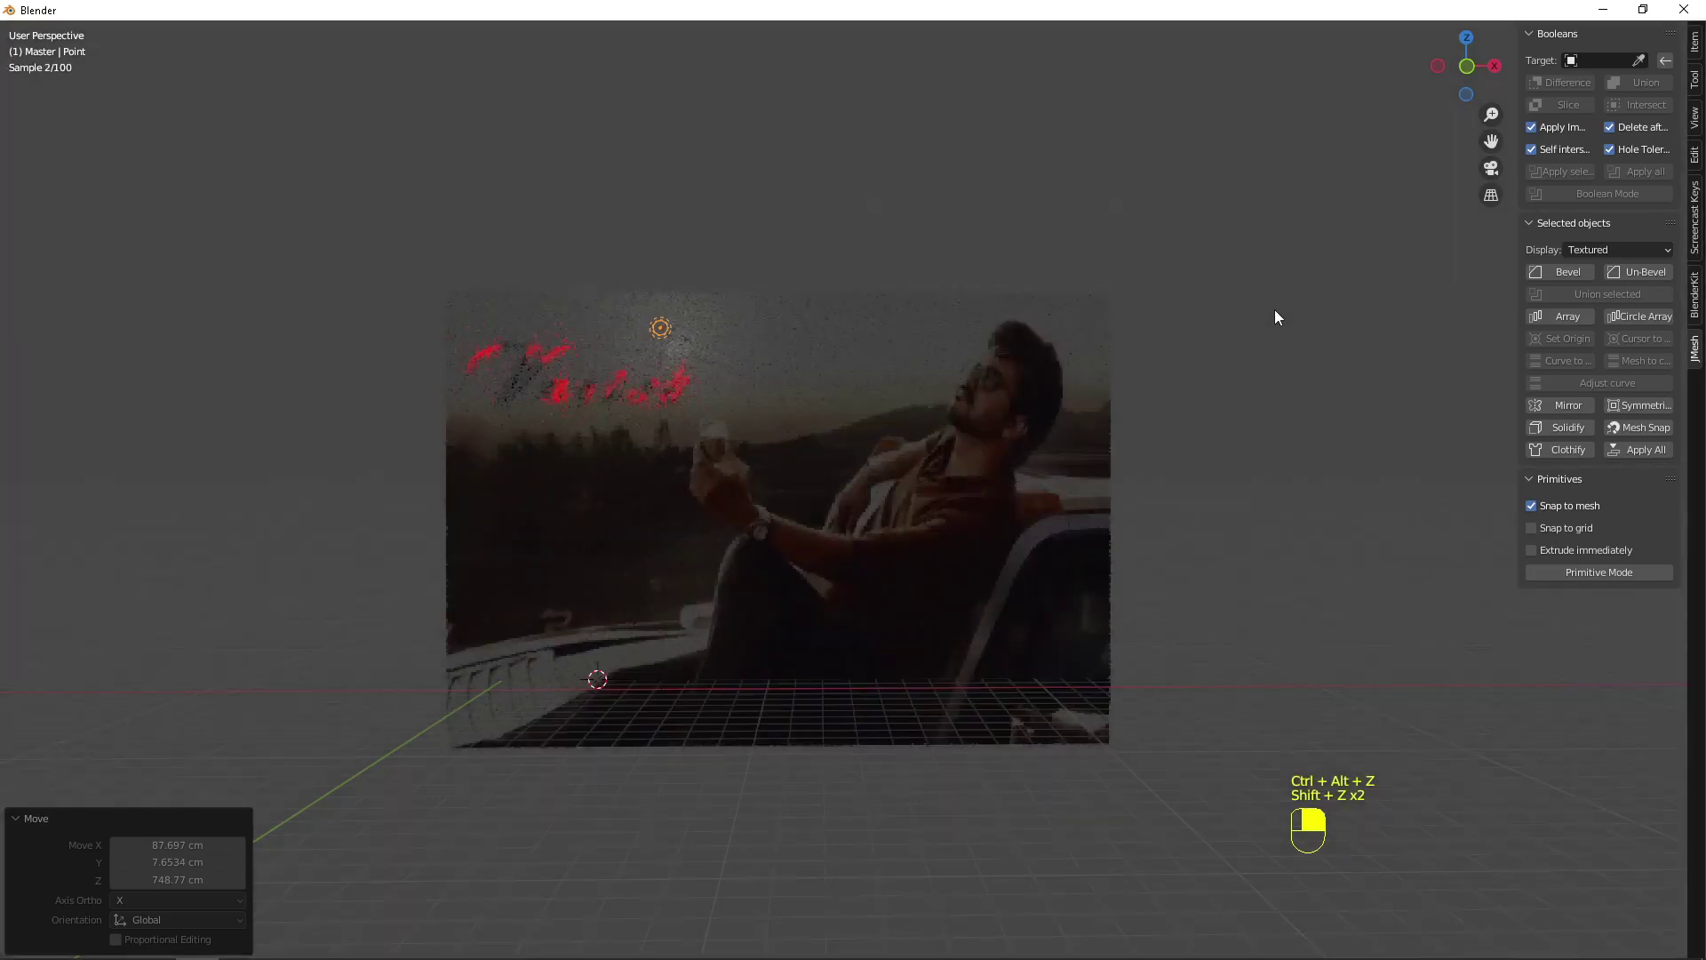
Step: Undo the last move of the point light
key("ctrl+z")
key("ctrl+z")
key("ctrl+z")
key("ctrl+z")
key("ctrl+z")
Step: Switch the viewport to Solid shading
key("z")
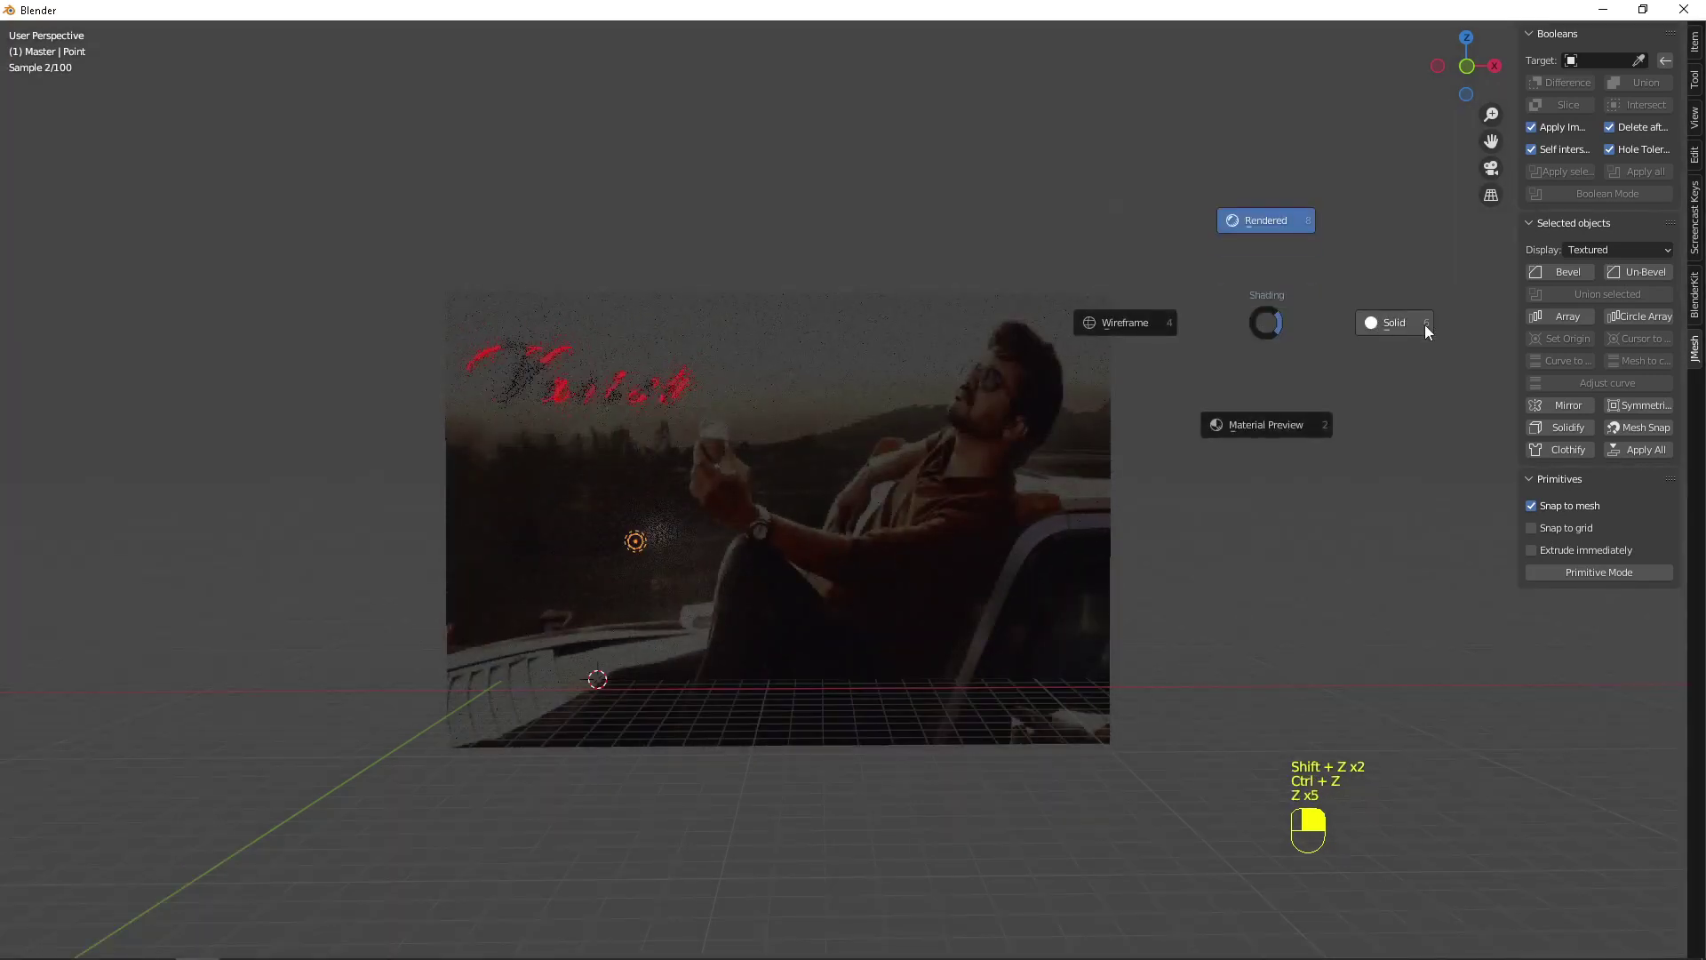
left_click(1425, 324)
key("shift+z")
key("shift+z")
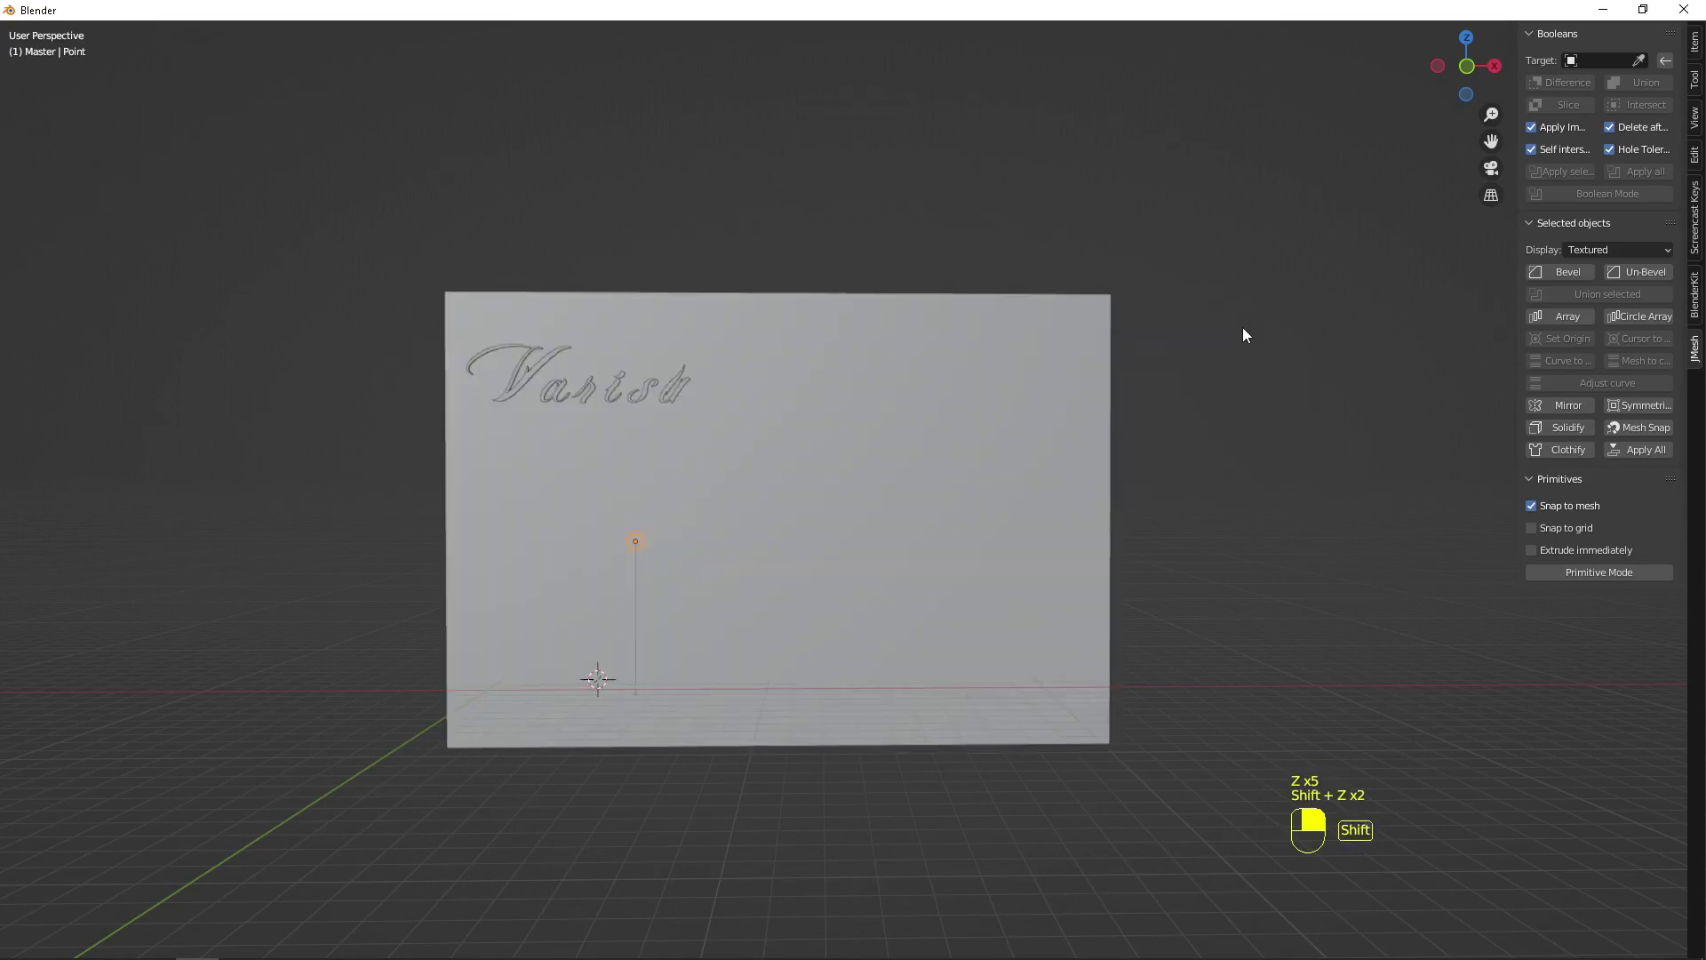
Step: Restore the full Layout workspace from the maximized viewport and select the point light
key("ctrl+space")
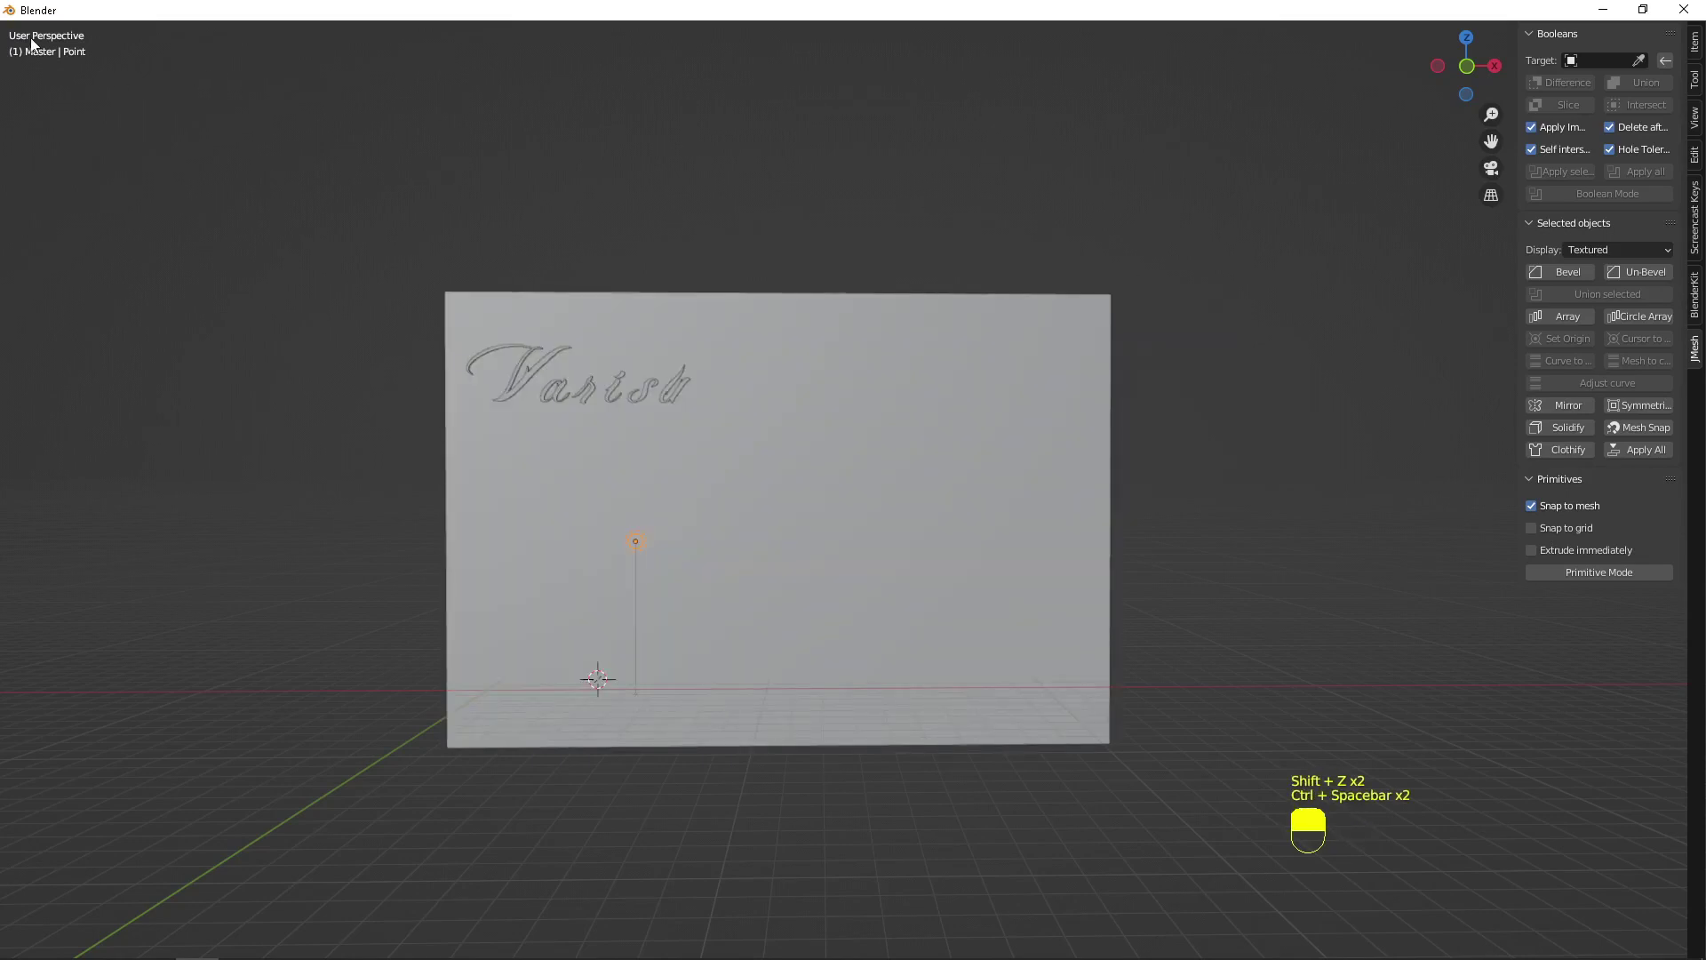
right_click(1440, 142)
left_click(1465, 45)
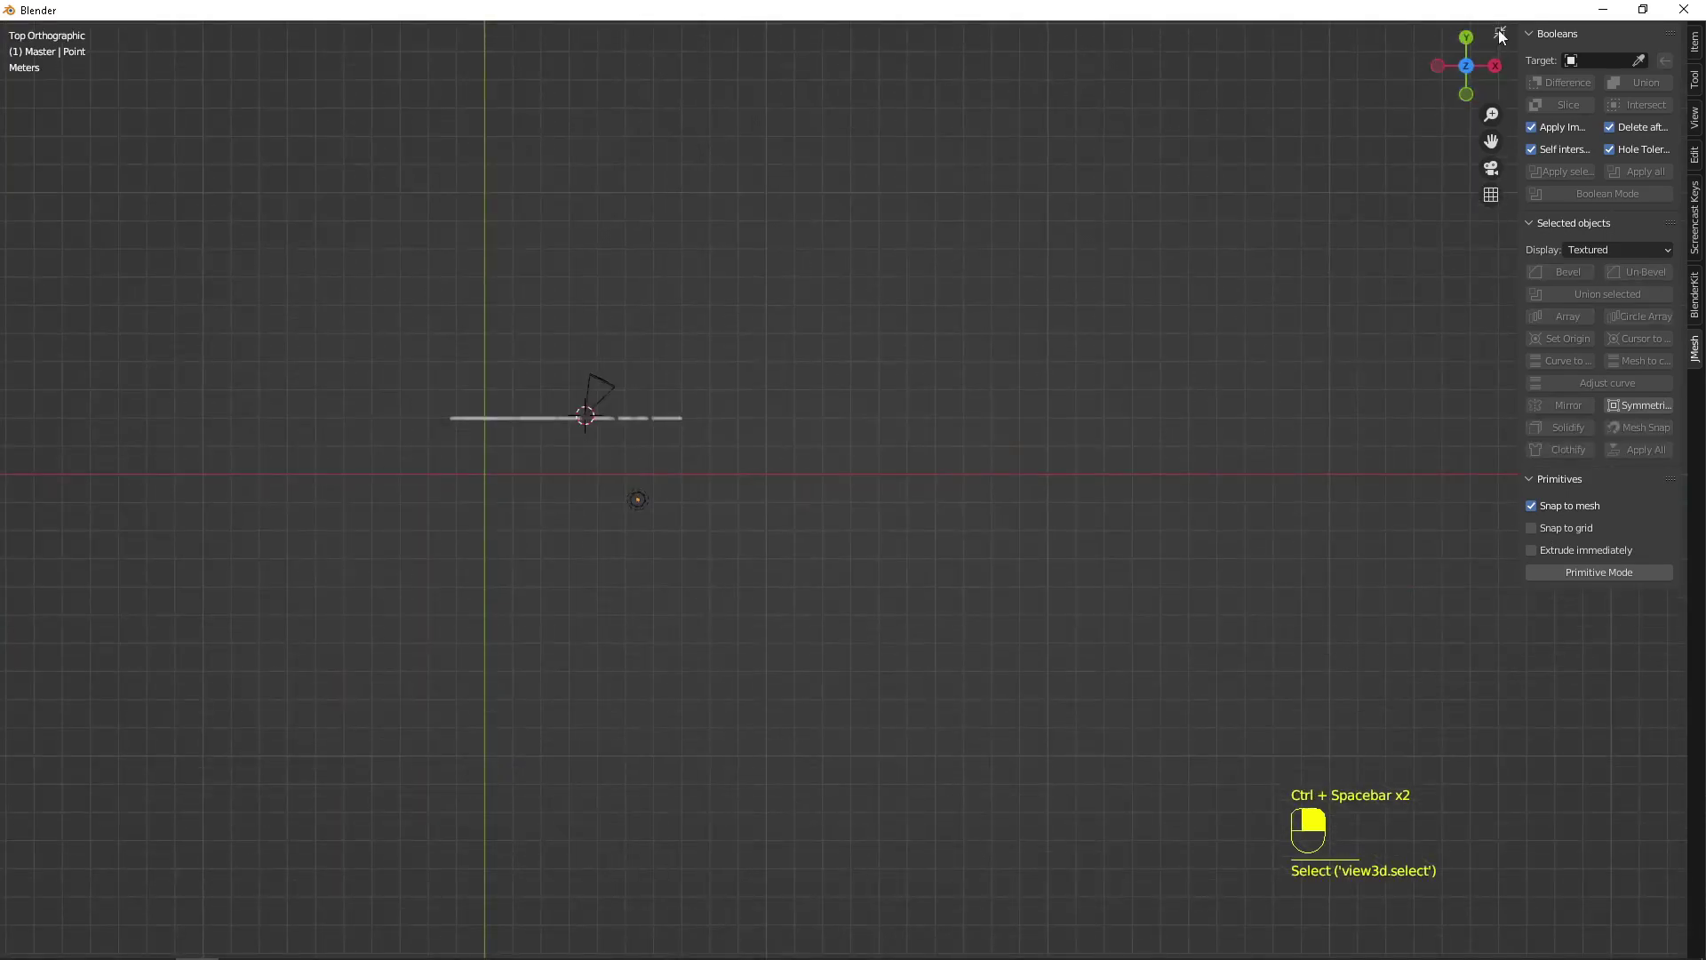
left_click(1500, 34)
middle_click_drag(679, 527, 651, 360)
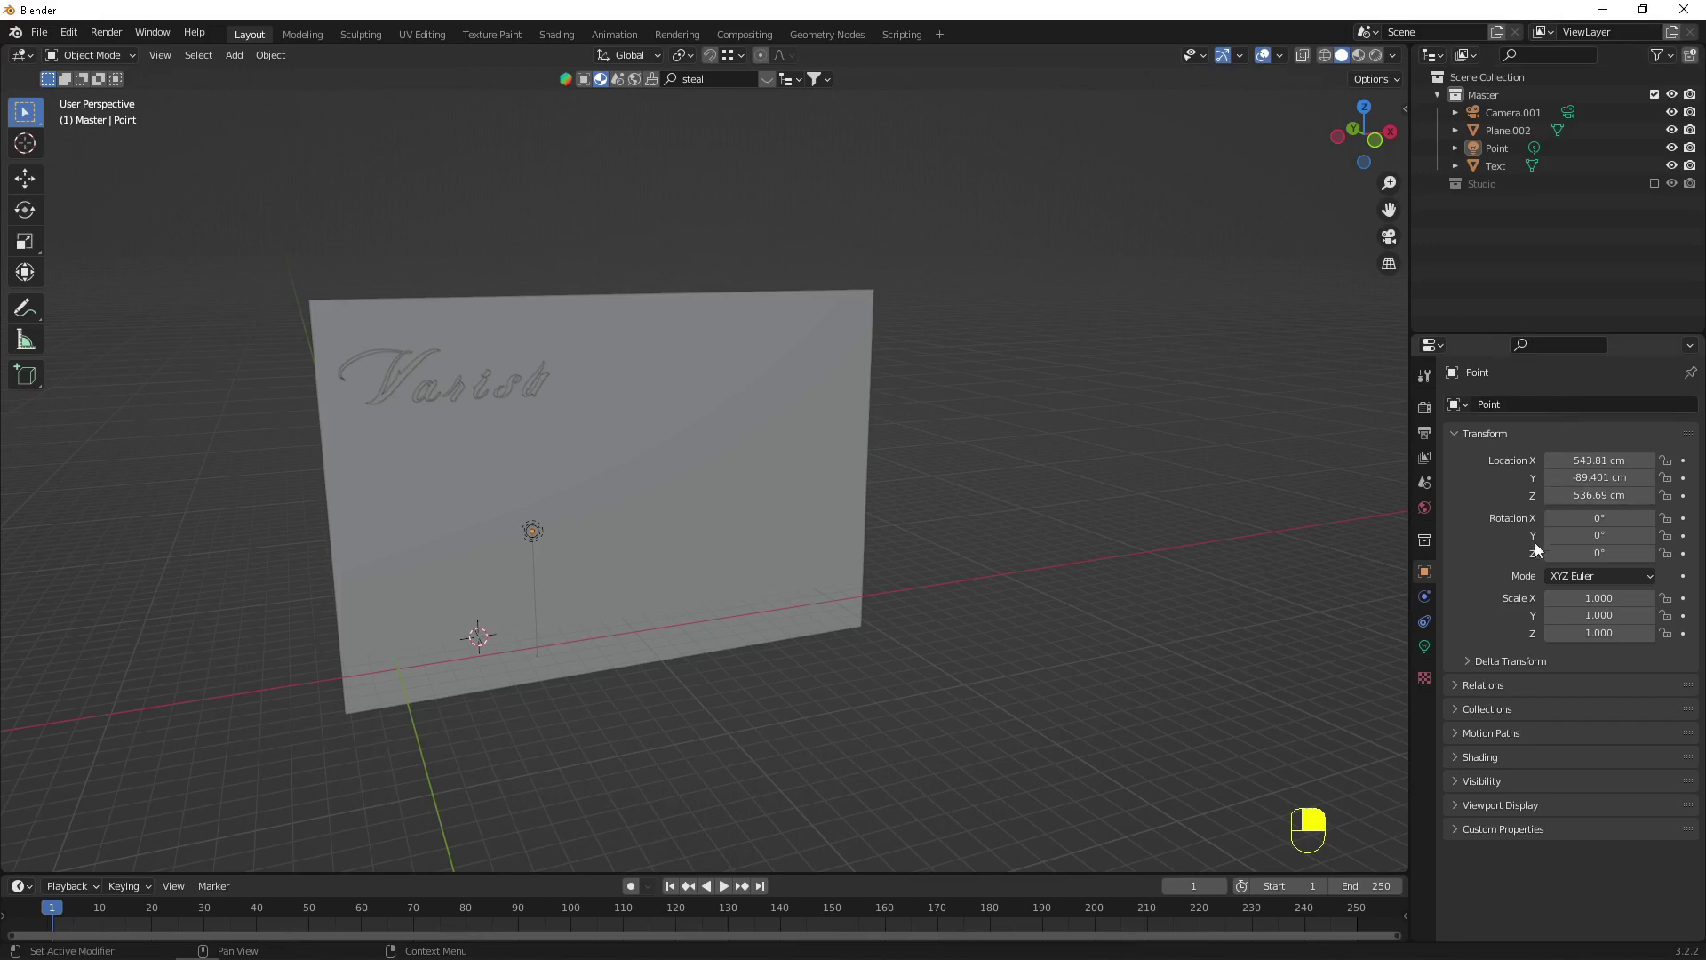
left_click(533, 532)
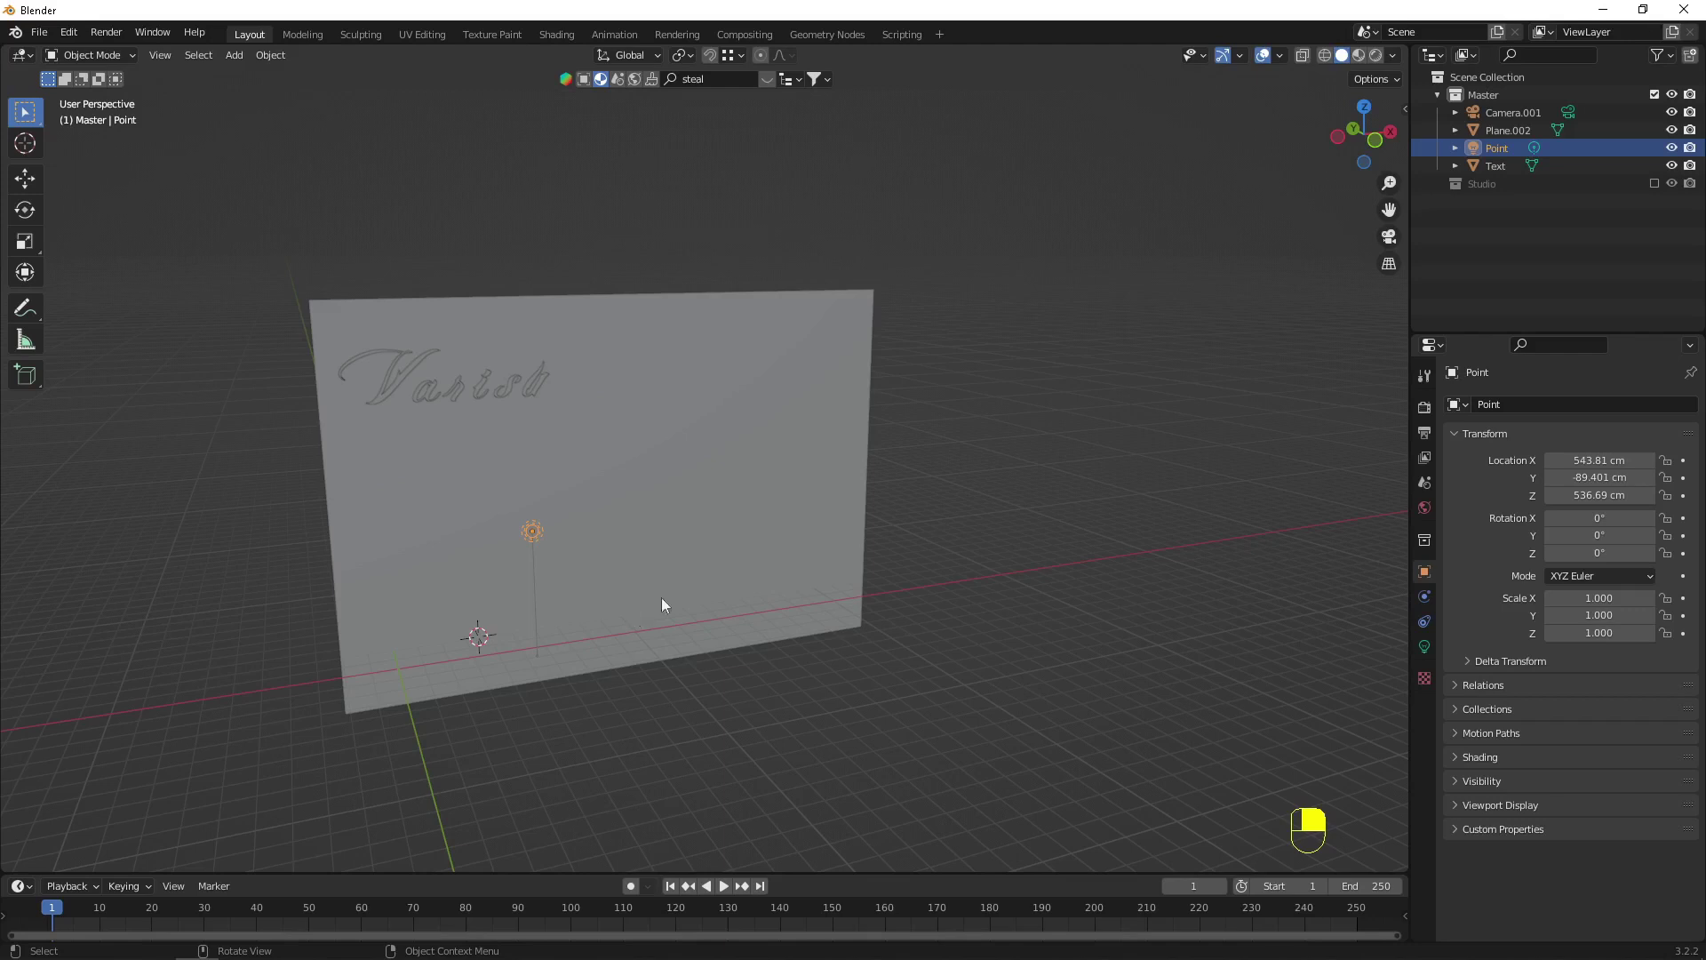
Step: Examine the Cycles render settings for sampling, advanced sampling, light paths and film
left_click(1424, 407)
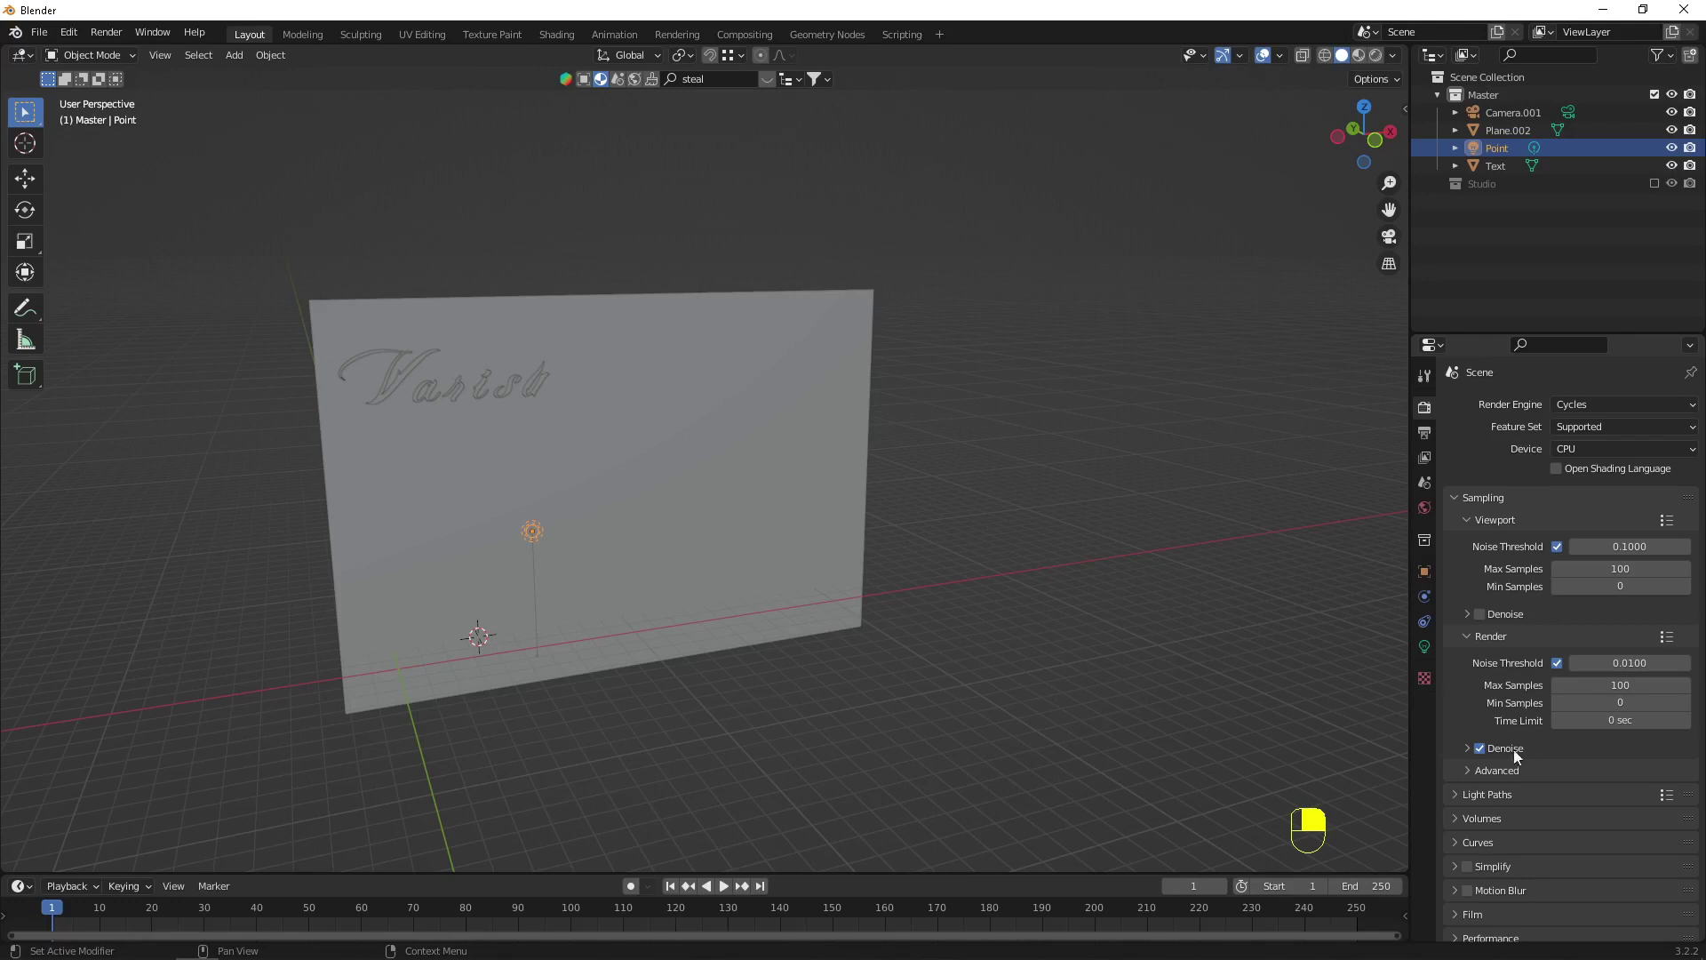
left_click(1464, 517)
left_click(1459, 498)
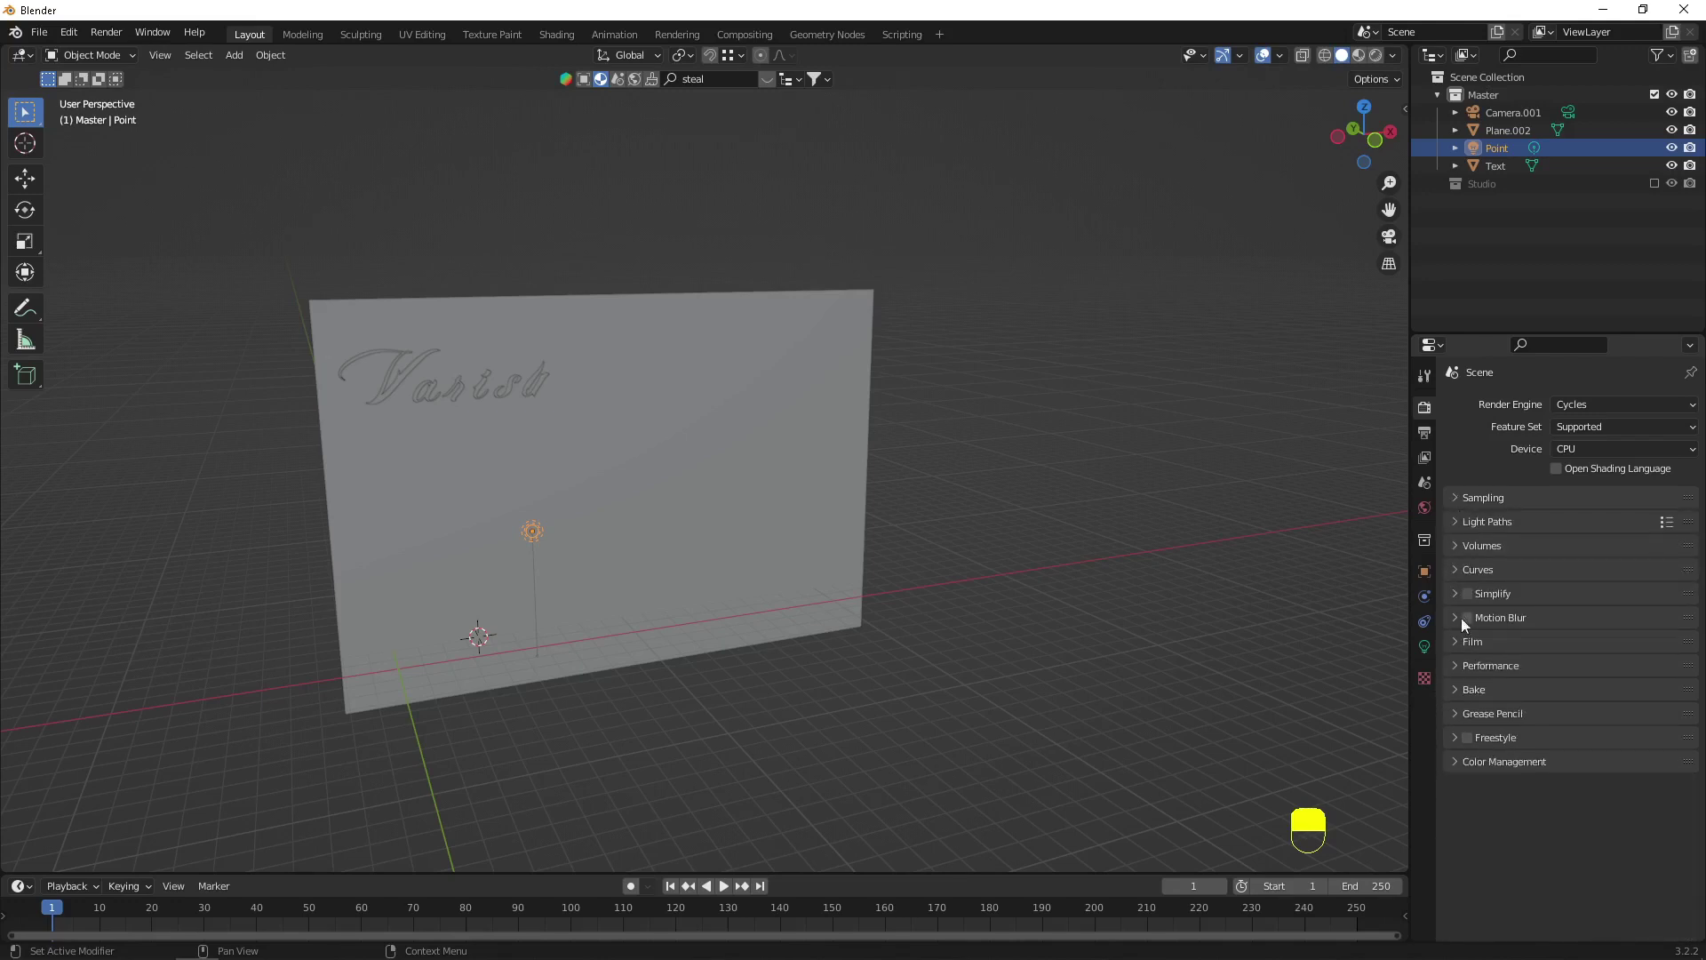
left_click(1460, 641)
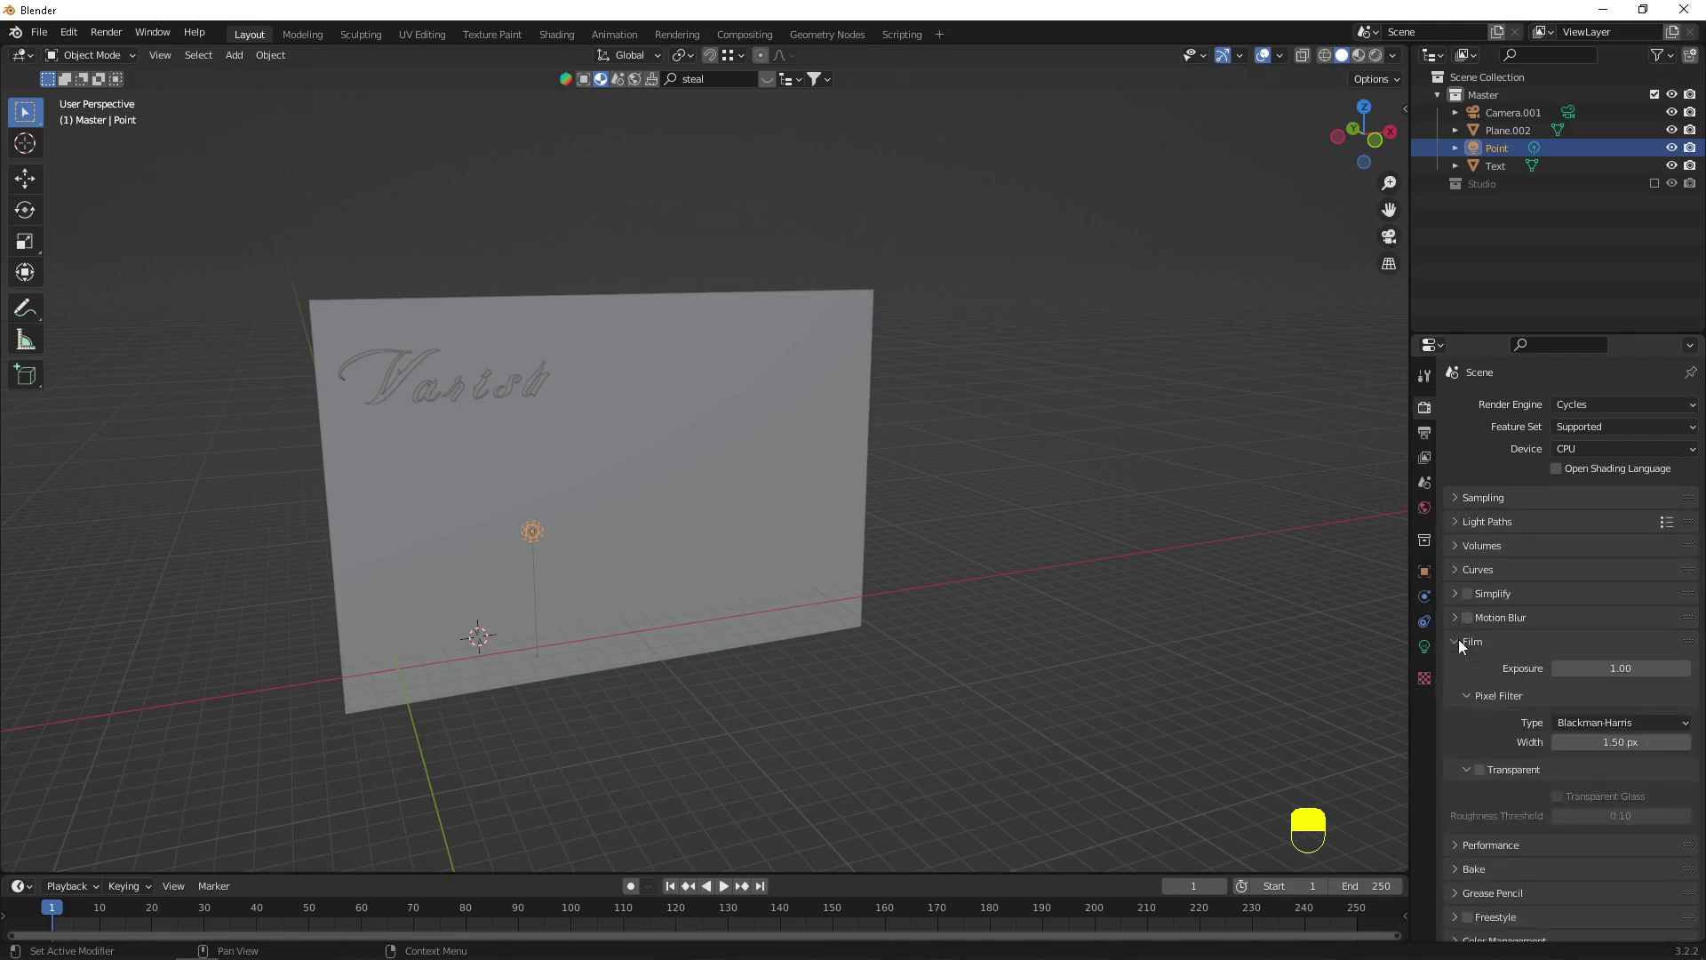
left_click(1488, 498)
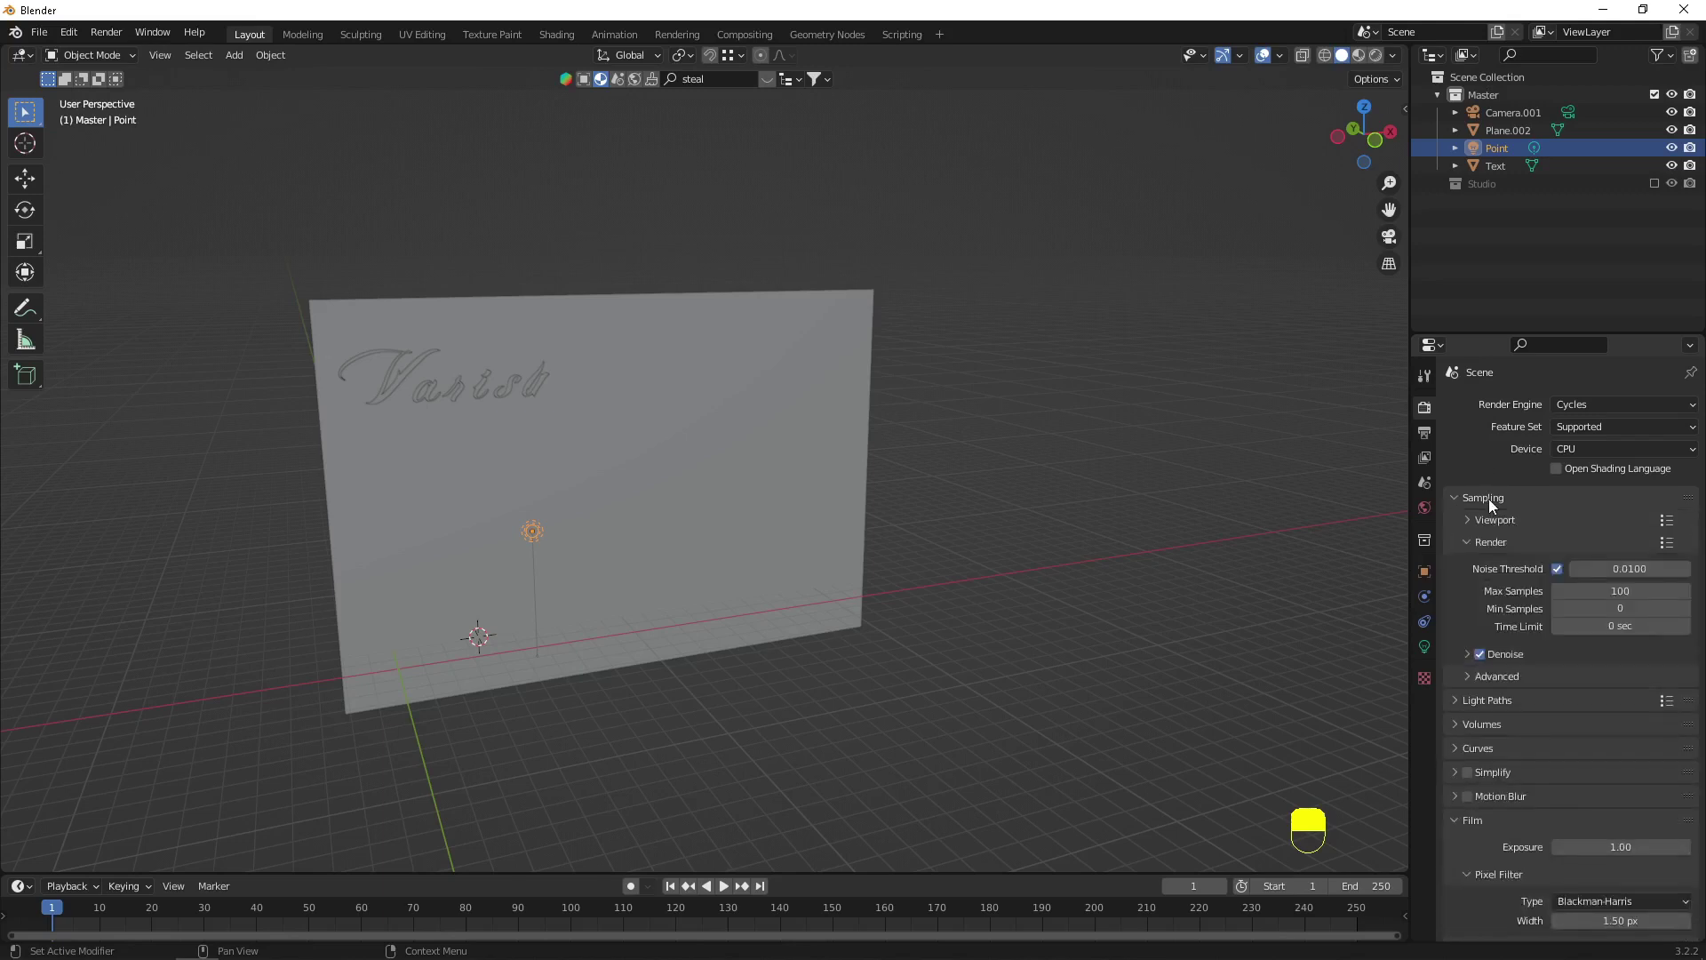
left_click(1554, 681)
scroll(1512, 741, "down", 1)
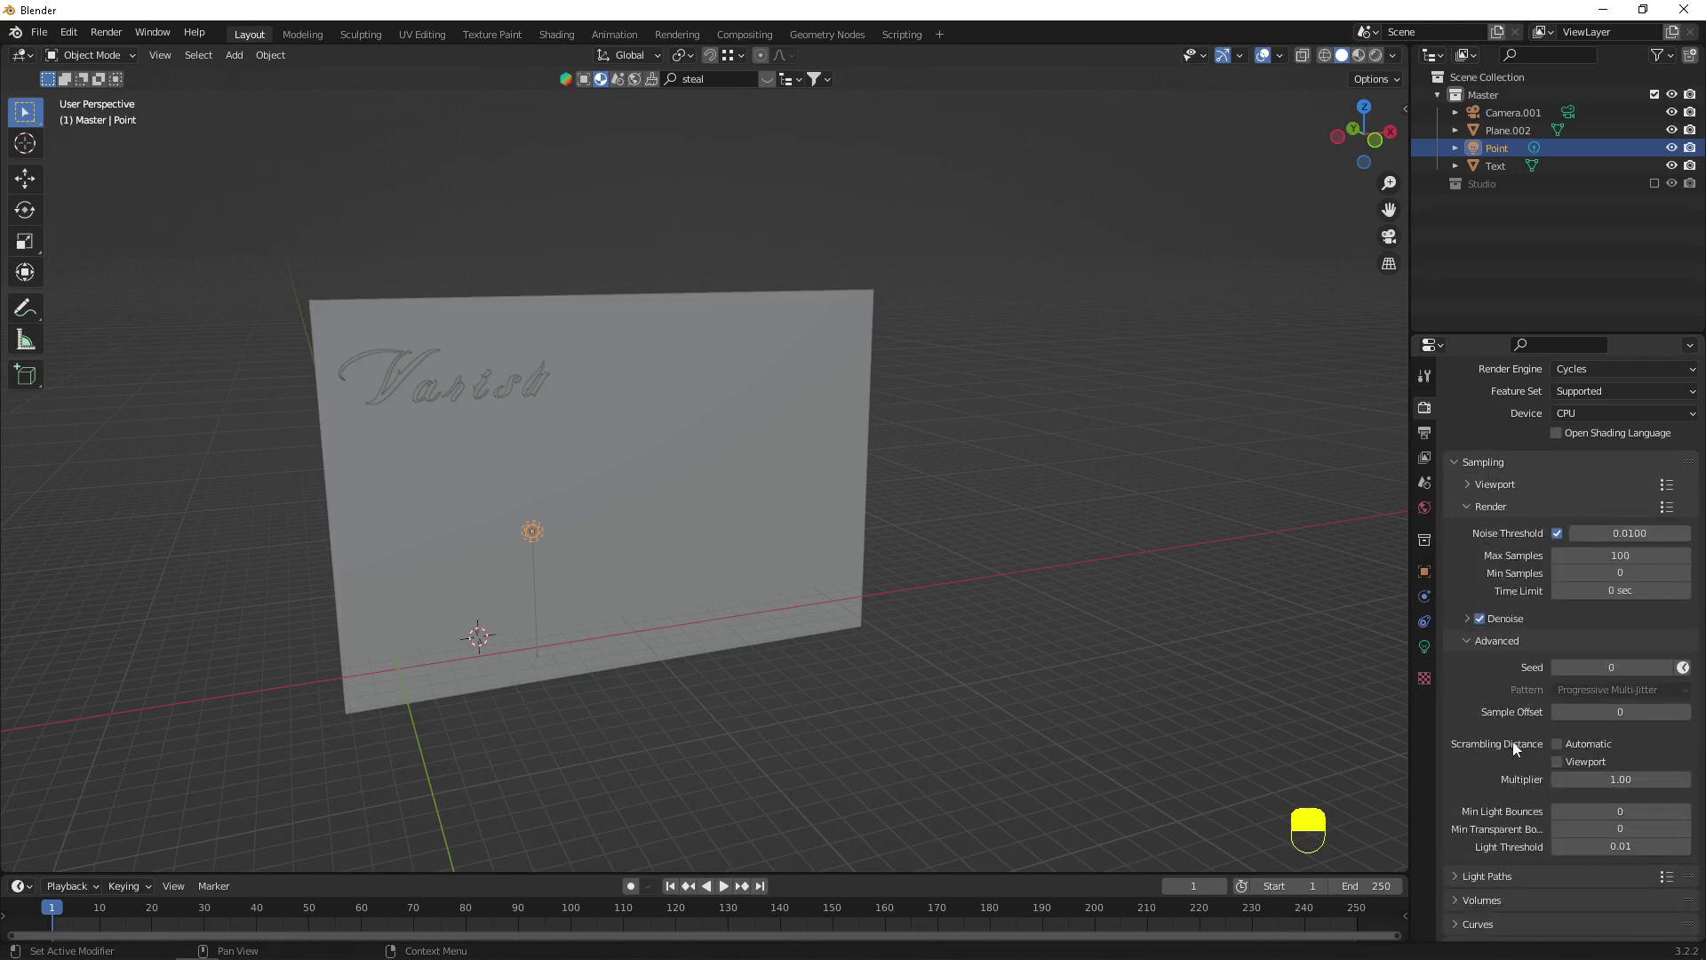
scroll(1516, 776, "down", 2)
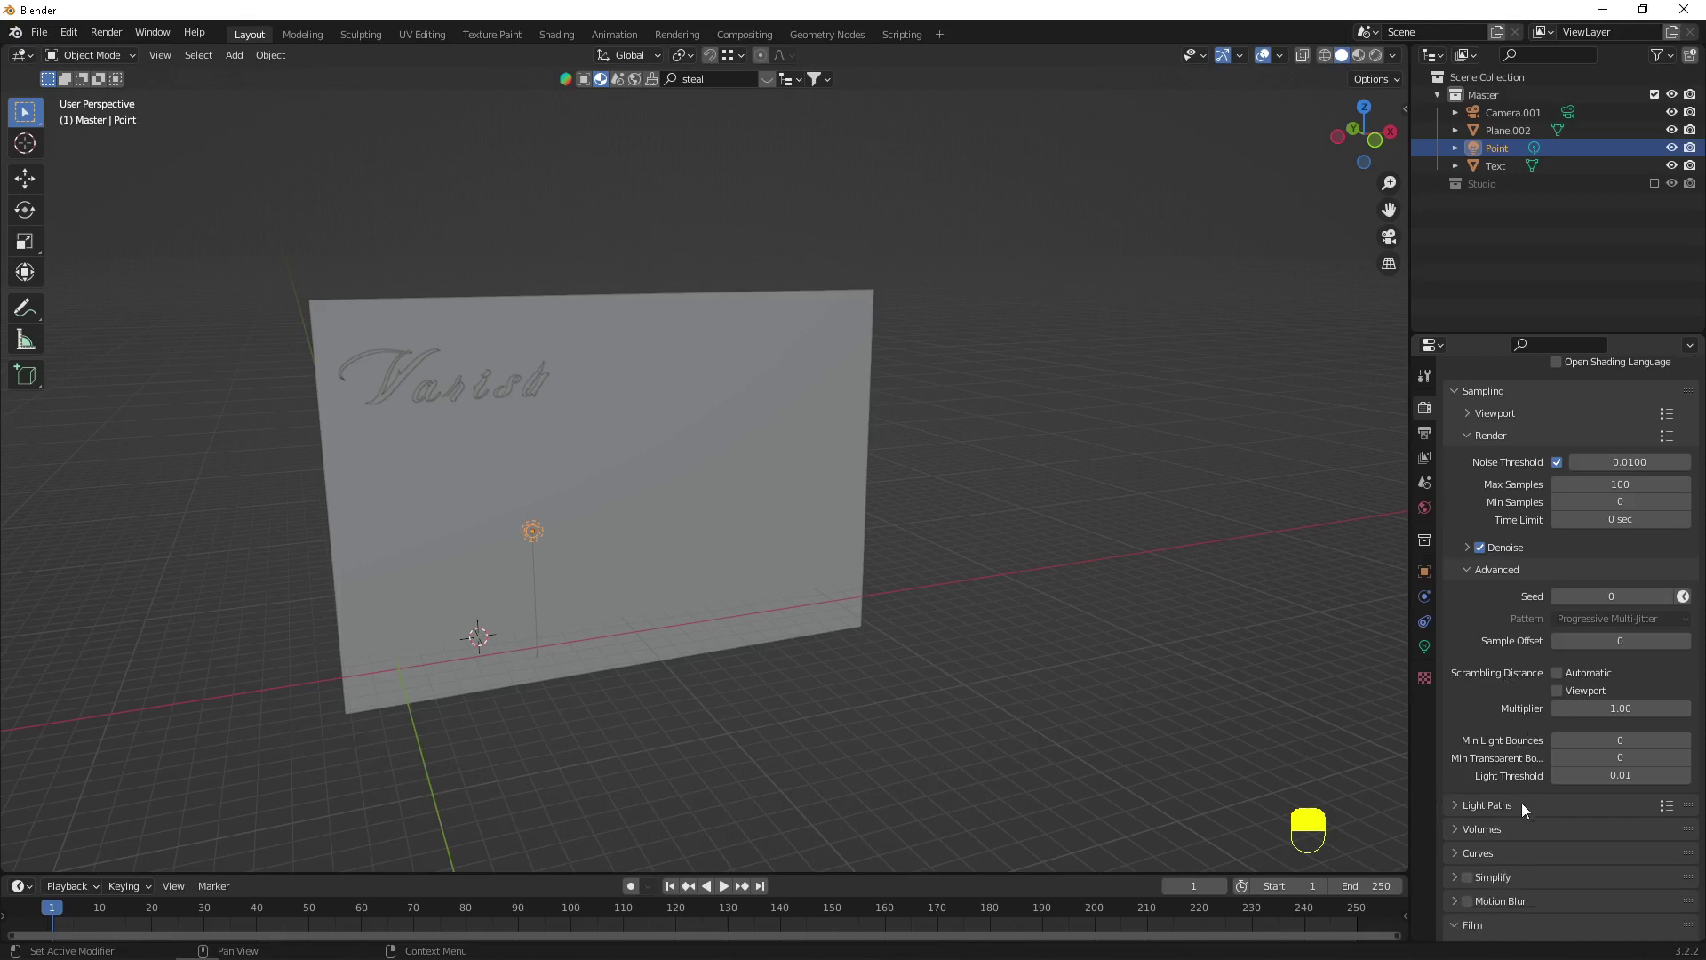
left_click(1522, 804)
scroll(1521, 803, "down", 4)
scroll(1512, 790, "down", 6)
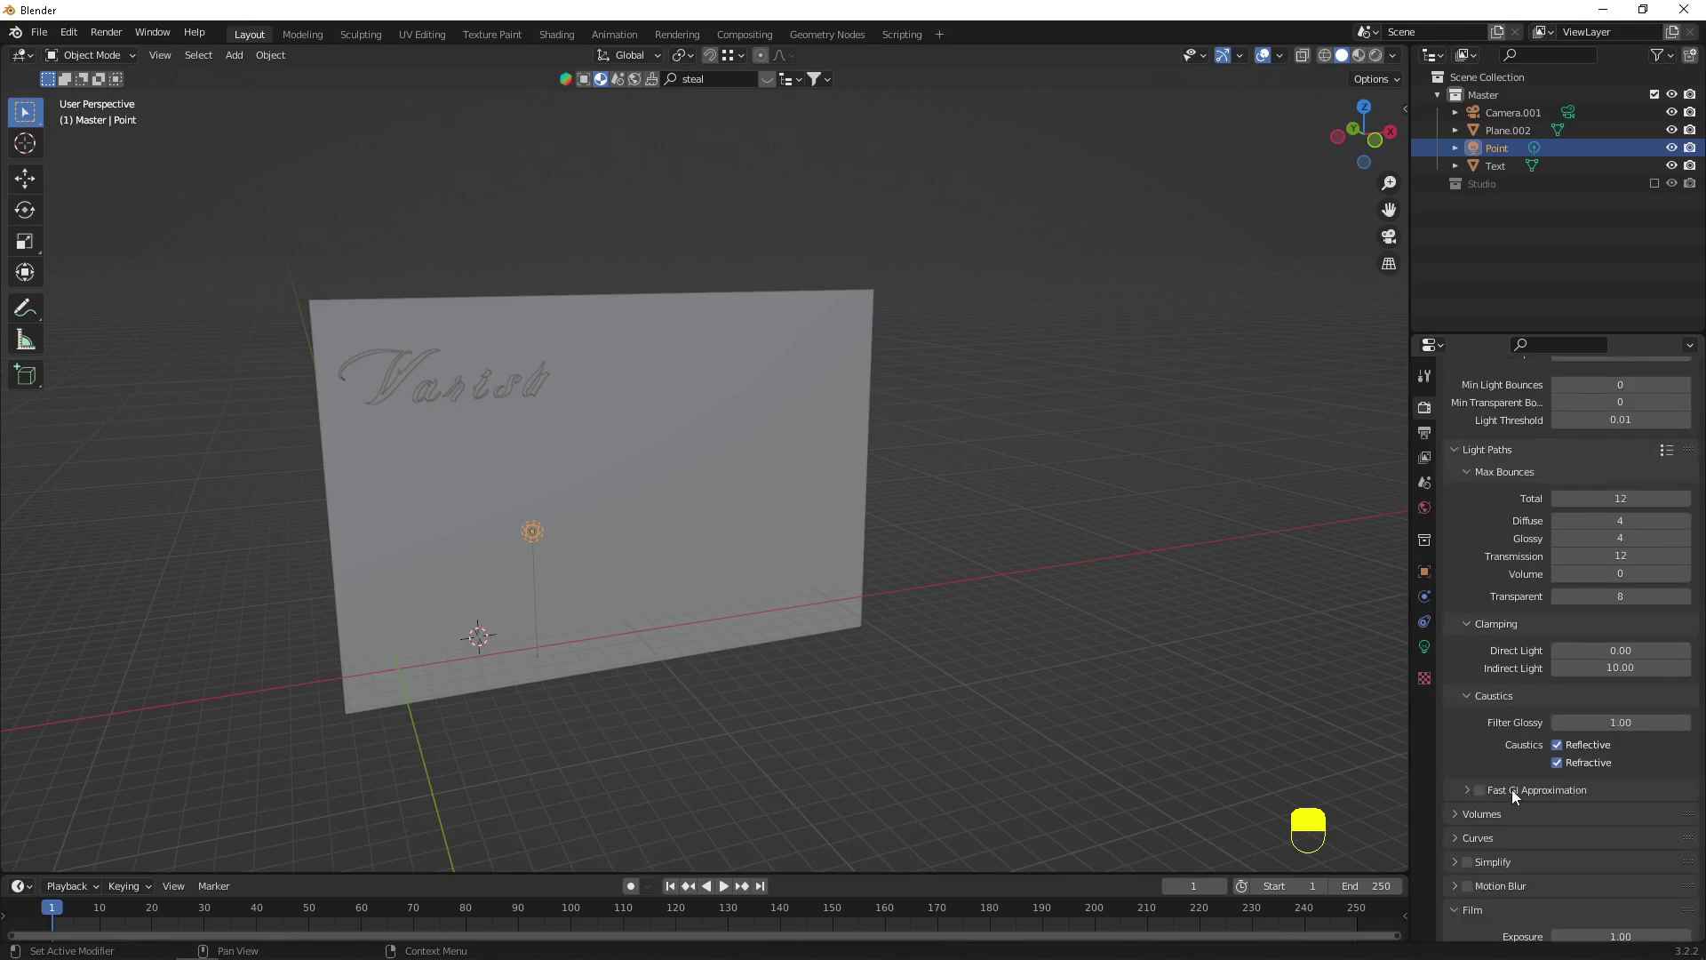
scroll(1512, 789, "down", 3)
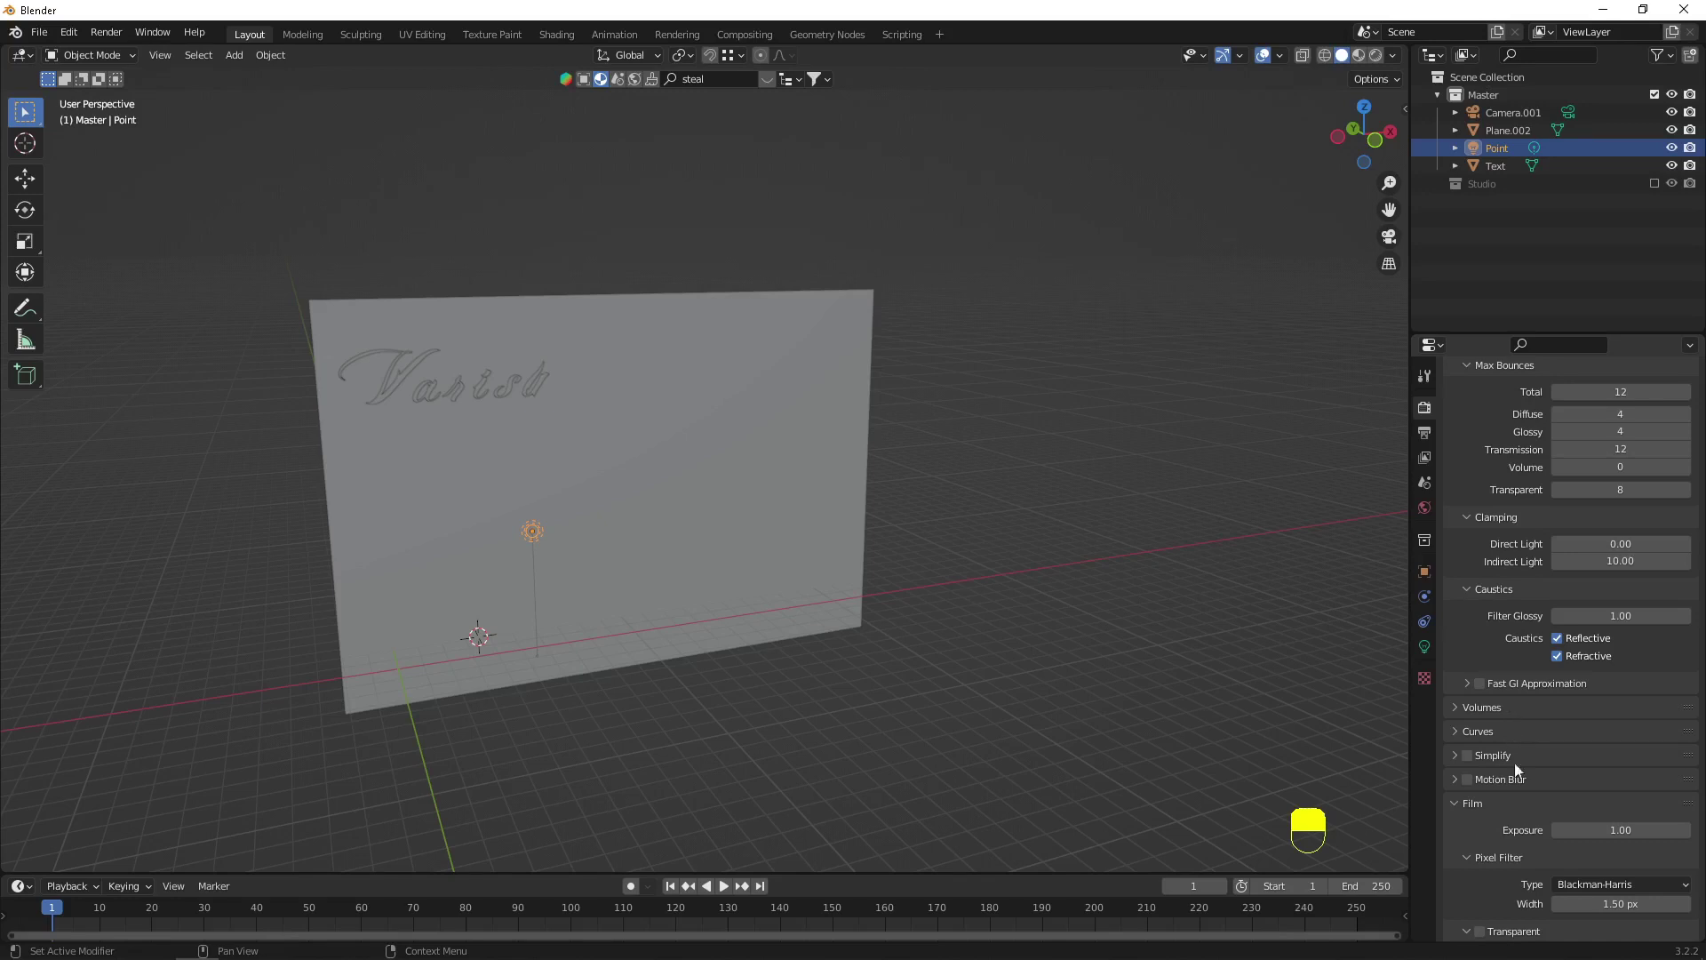
scroll(1510, 782, "down", 5)
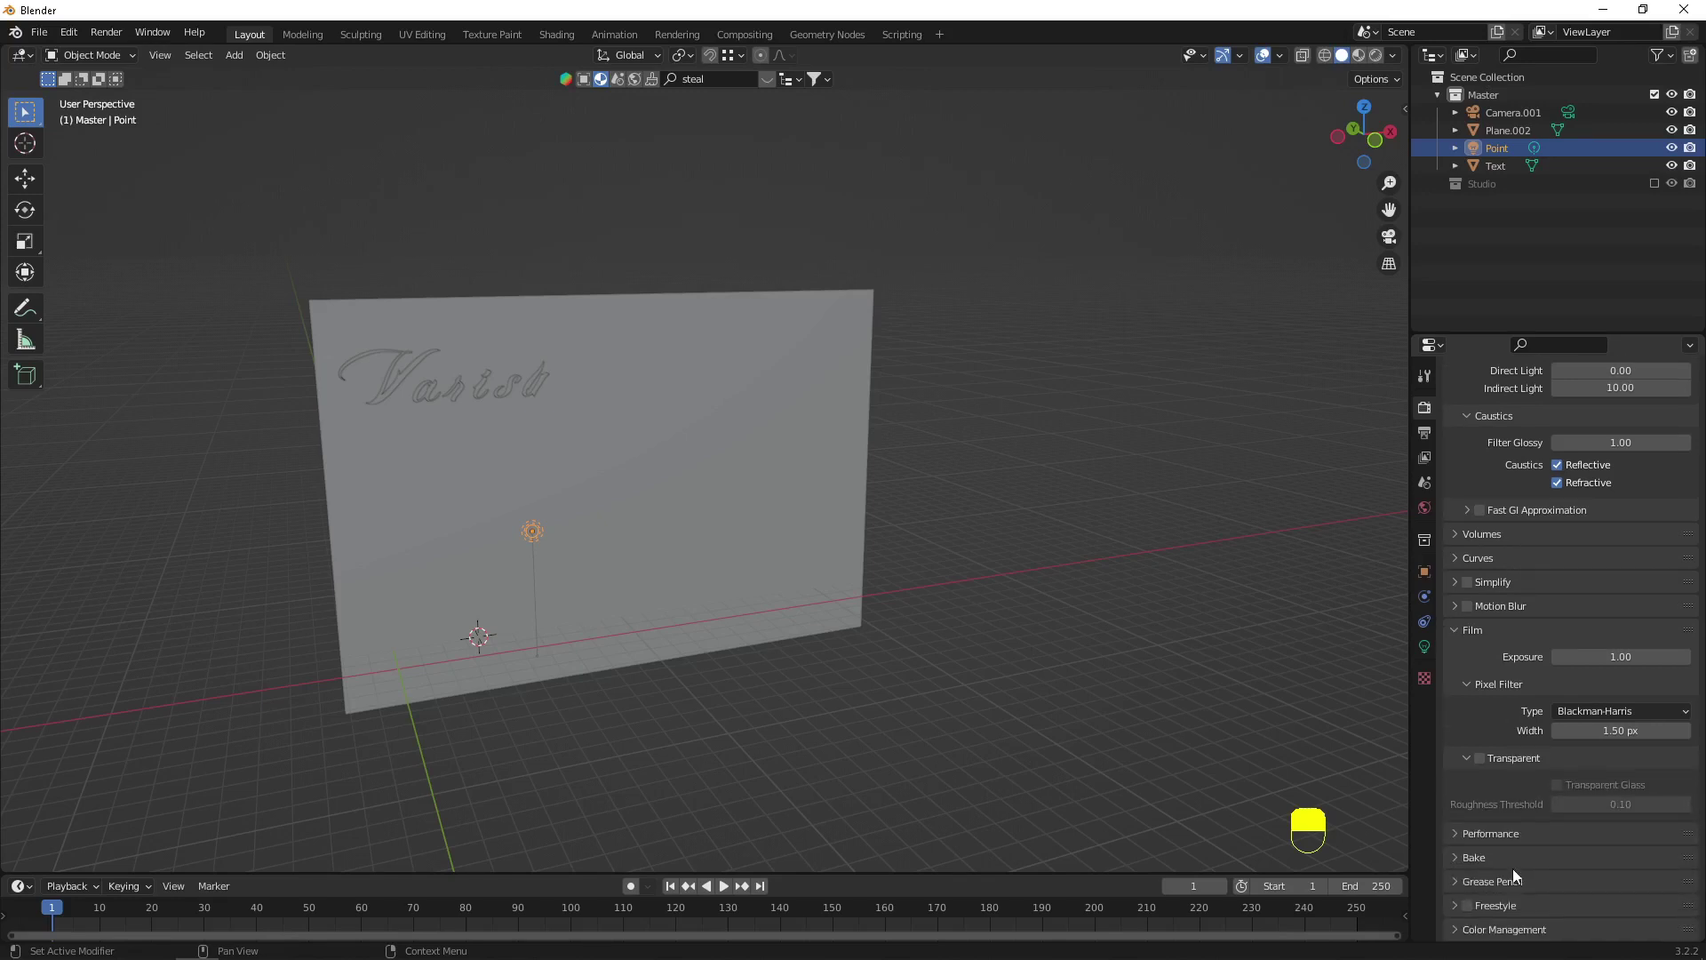
scroll(1514, 826, "up", 13)
Step: Examine the remaining Cycles render settings for volumes, curves, simplify with culling, and viewport sampling
left_click(1432, 378)
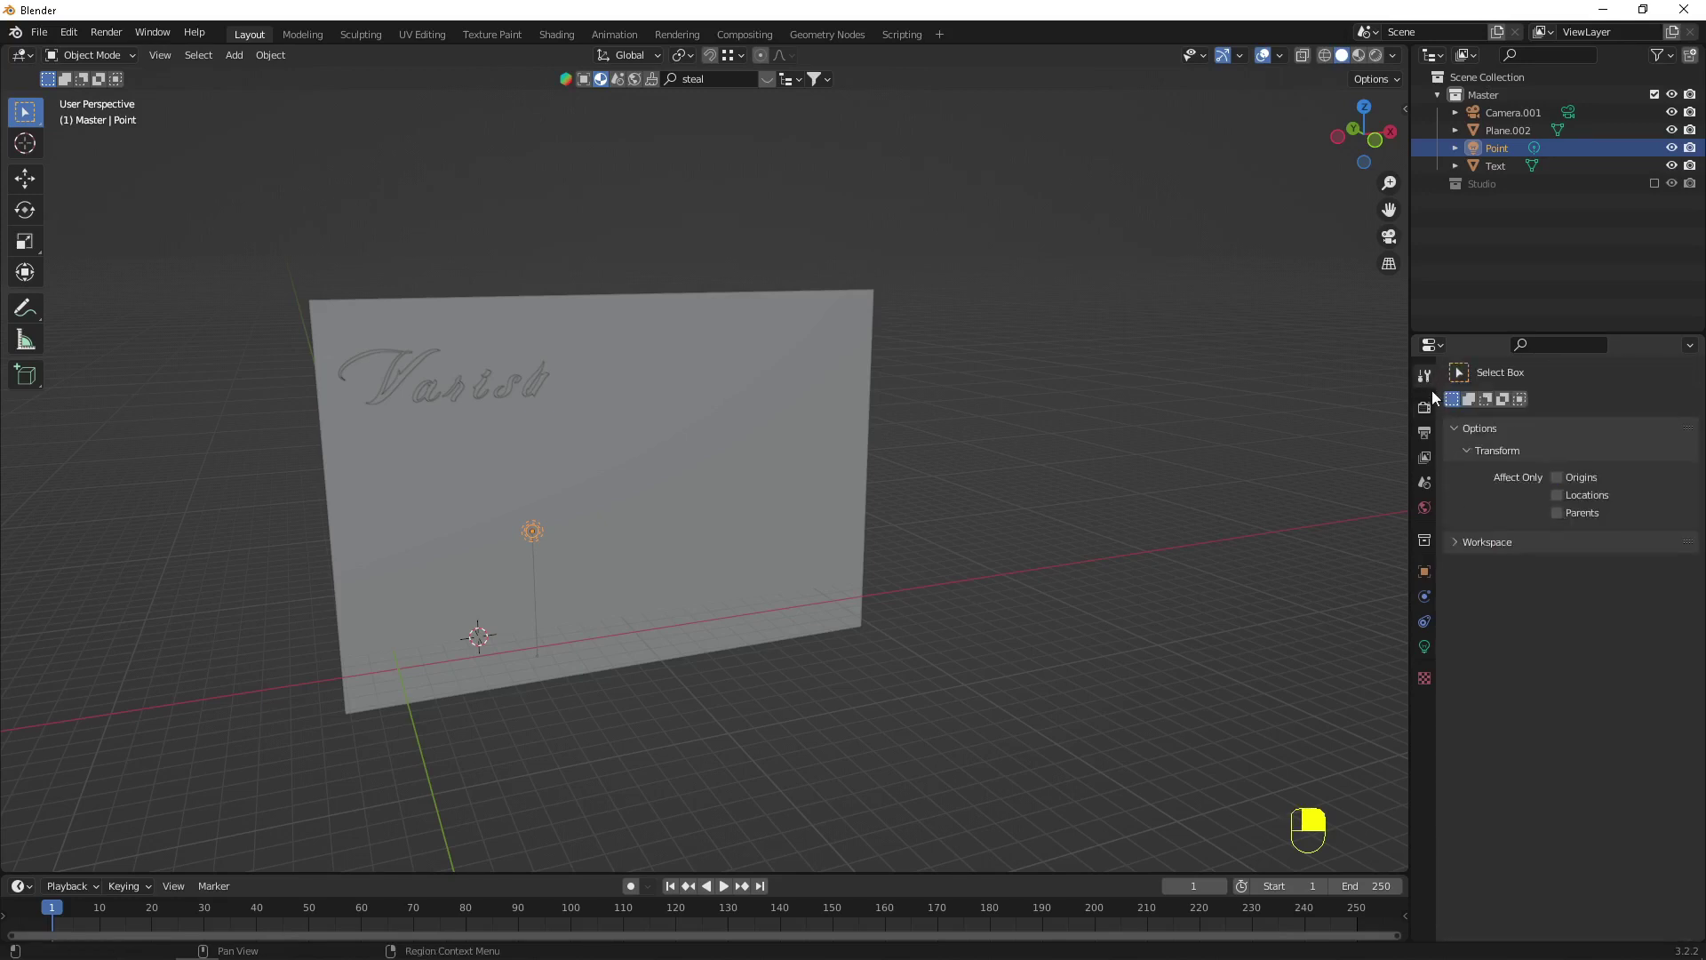
left_click(1429, 407)
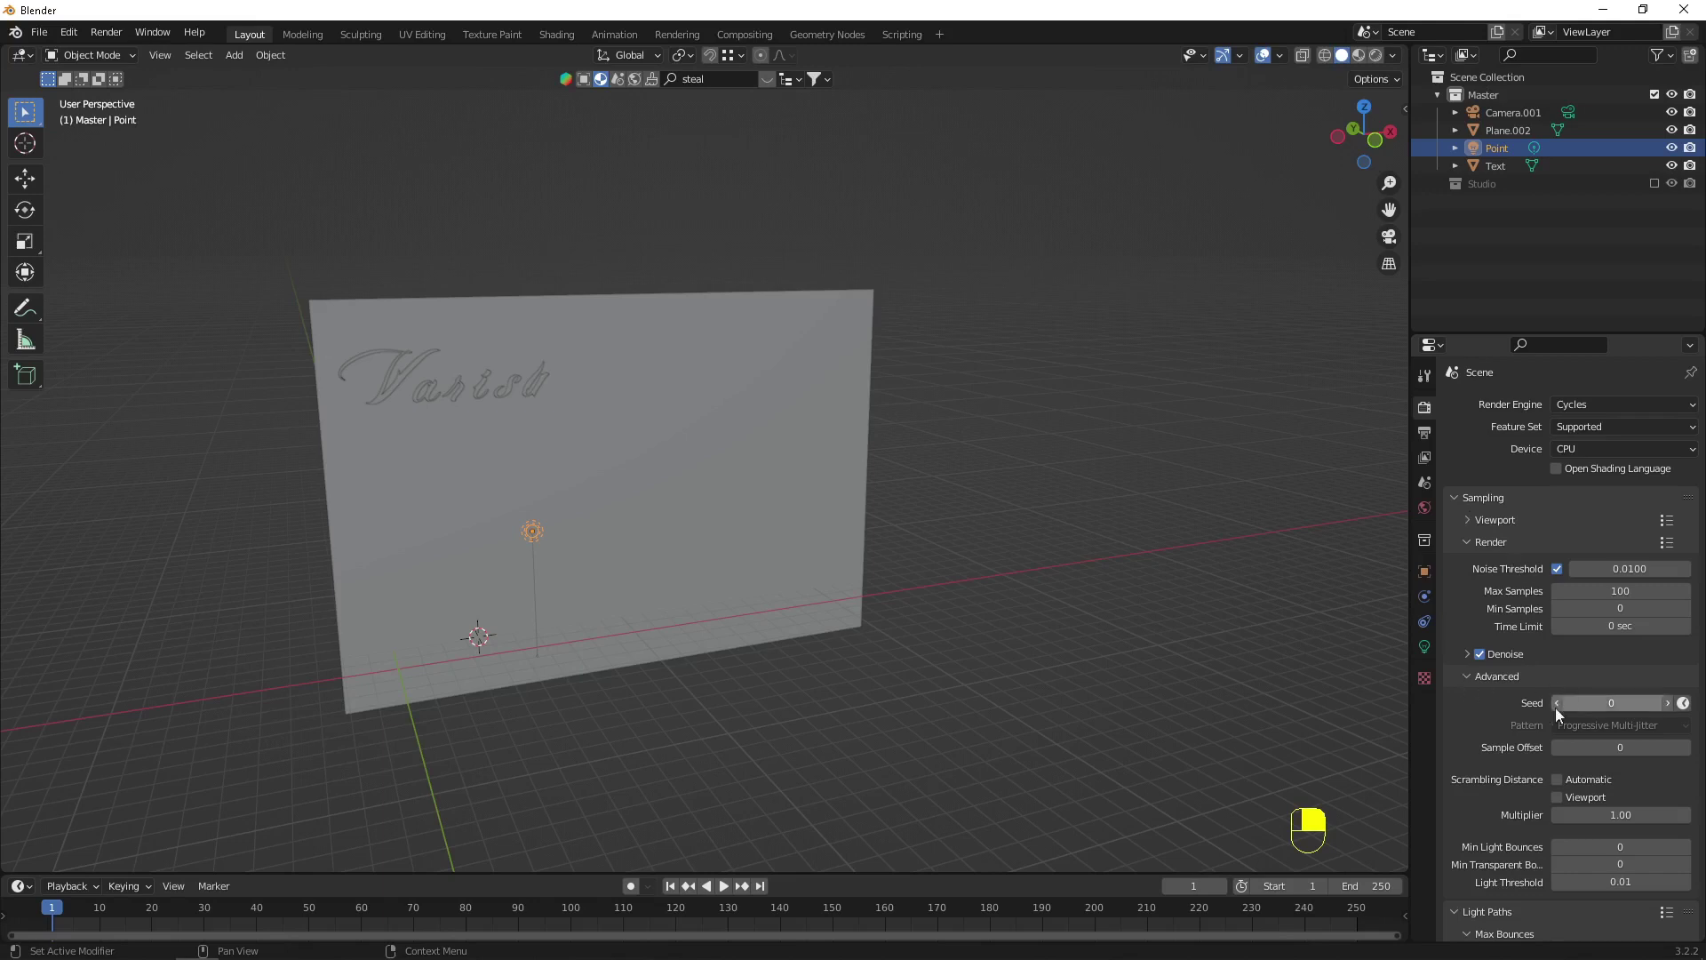
scroll(1519, 701, "down", 6)
scroll(1518, 705, "down", 10)
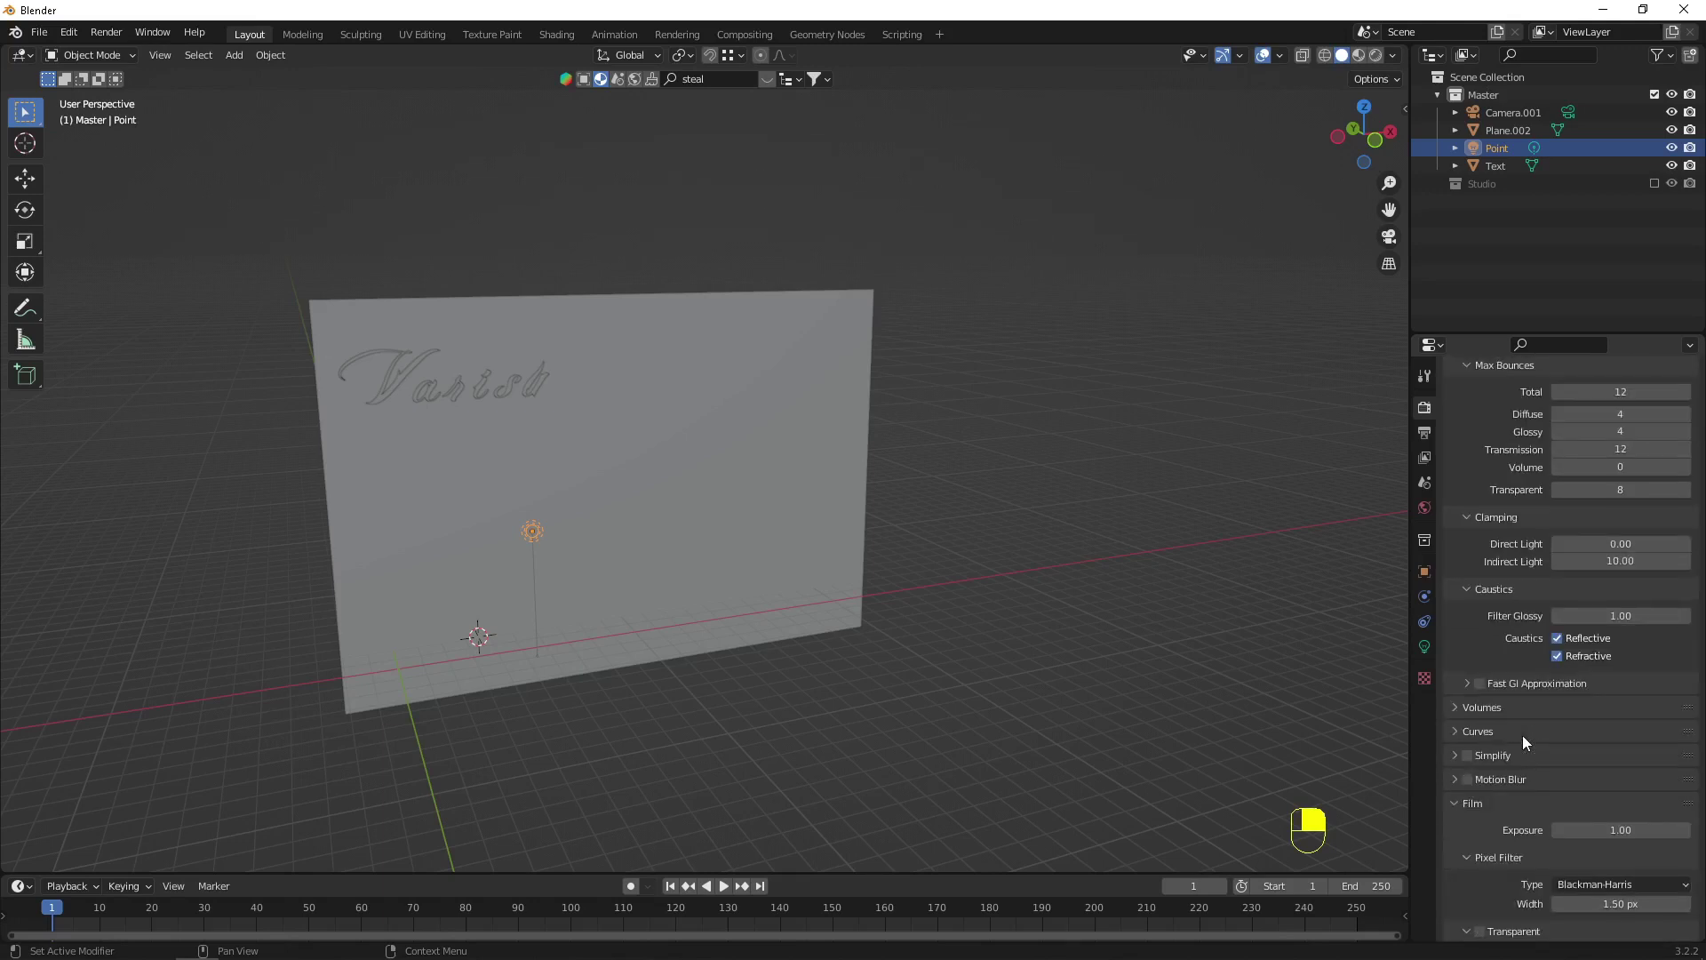
left_click(1519, 731)
left_click(1505, 709)
scroll(1509, 716, "down", 1)
scroll(1510, 728, "down", 3)
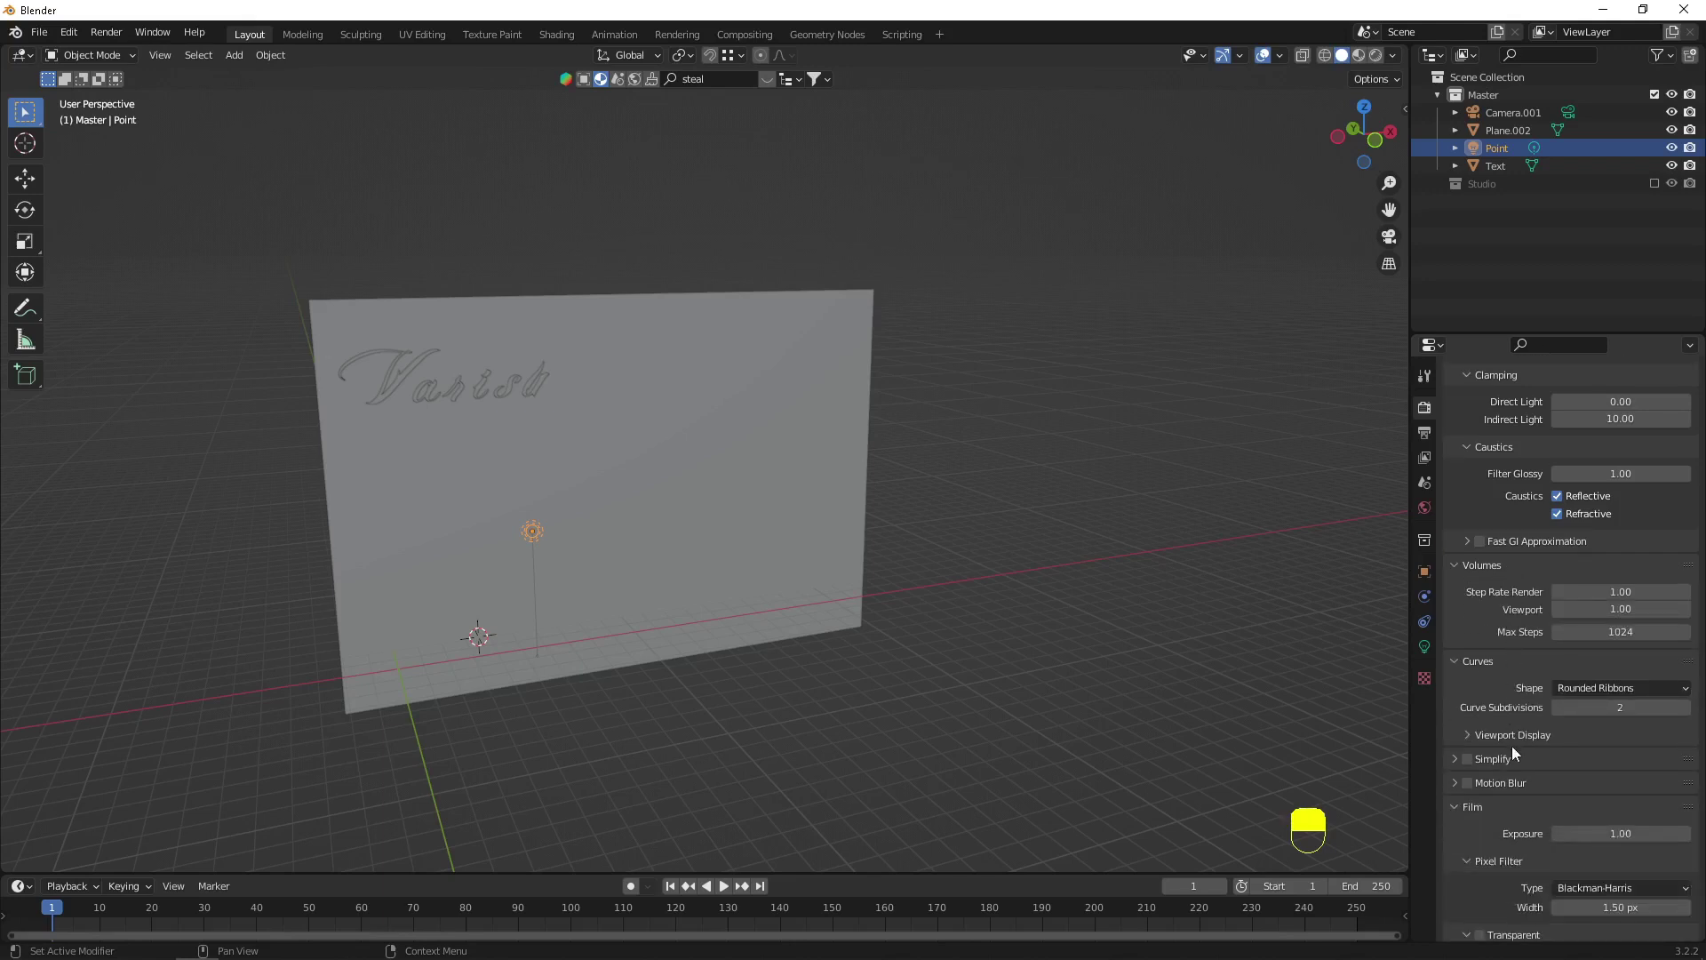
left_click(1516, 753)
scroll(1518, 759, "down", 5)
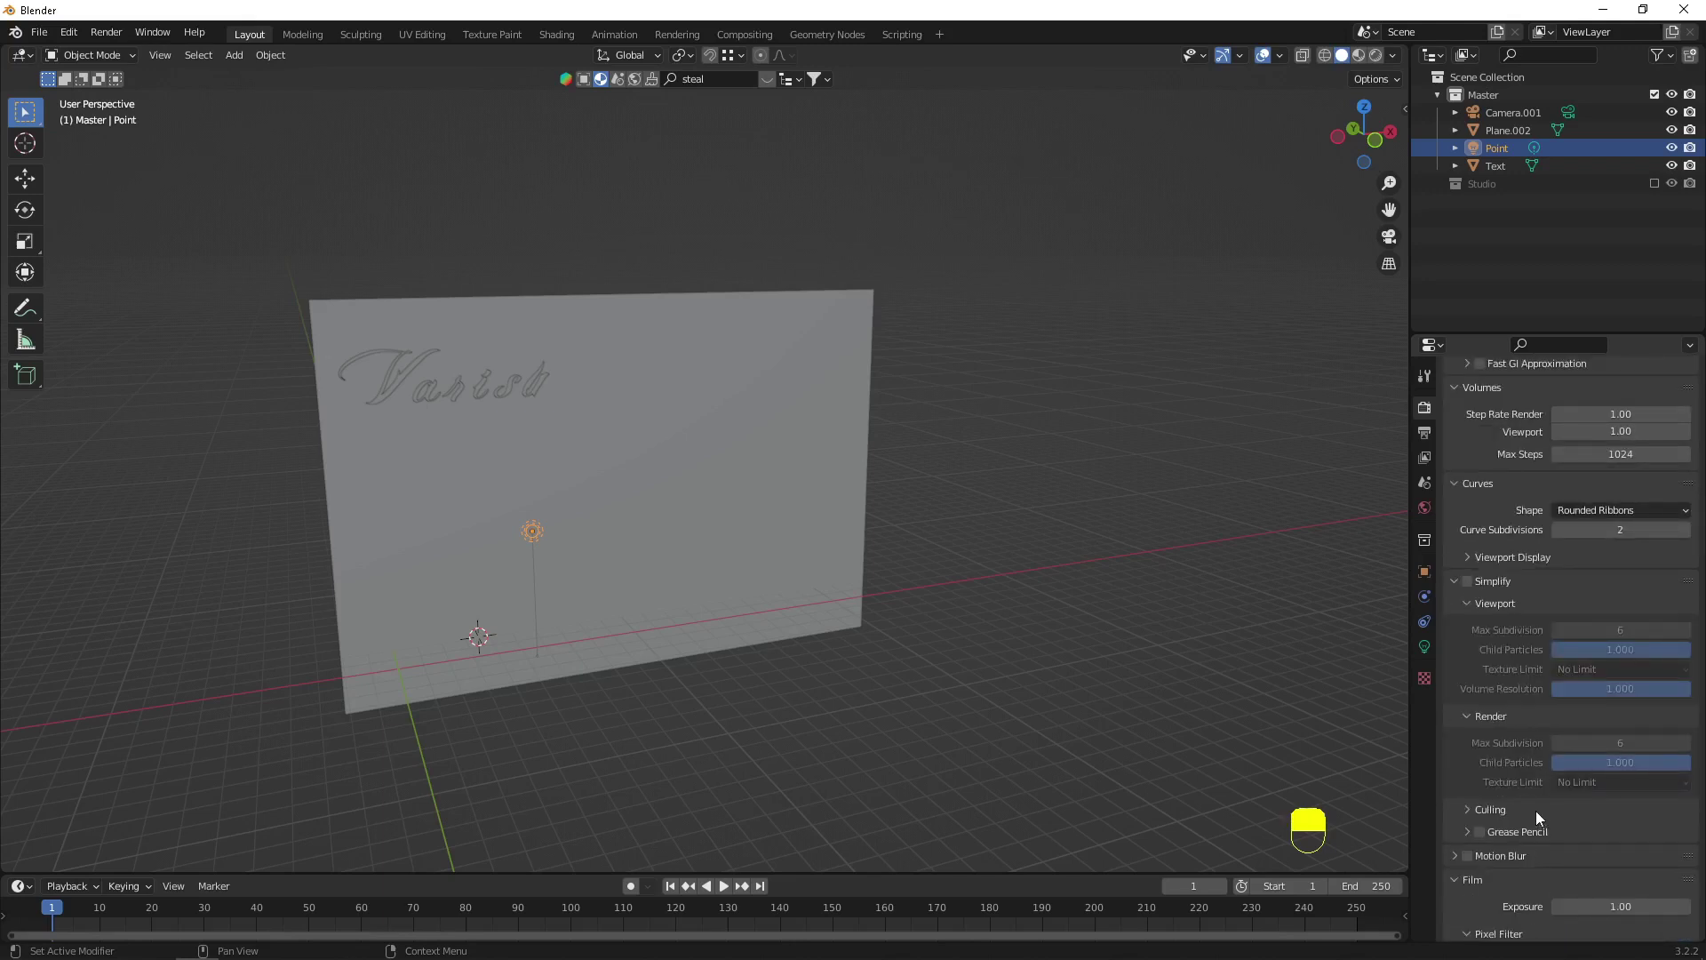
left_click(1535, 811)
scroll(1541, 821, "down", 4)
left_click(1527, 784)
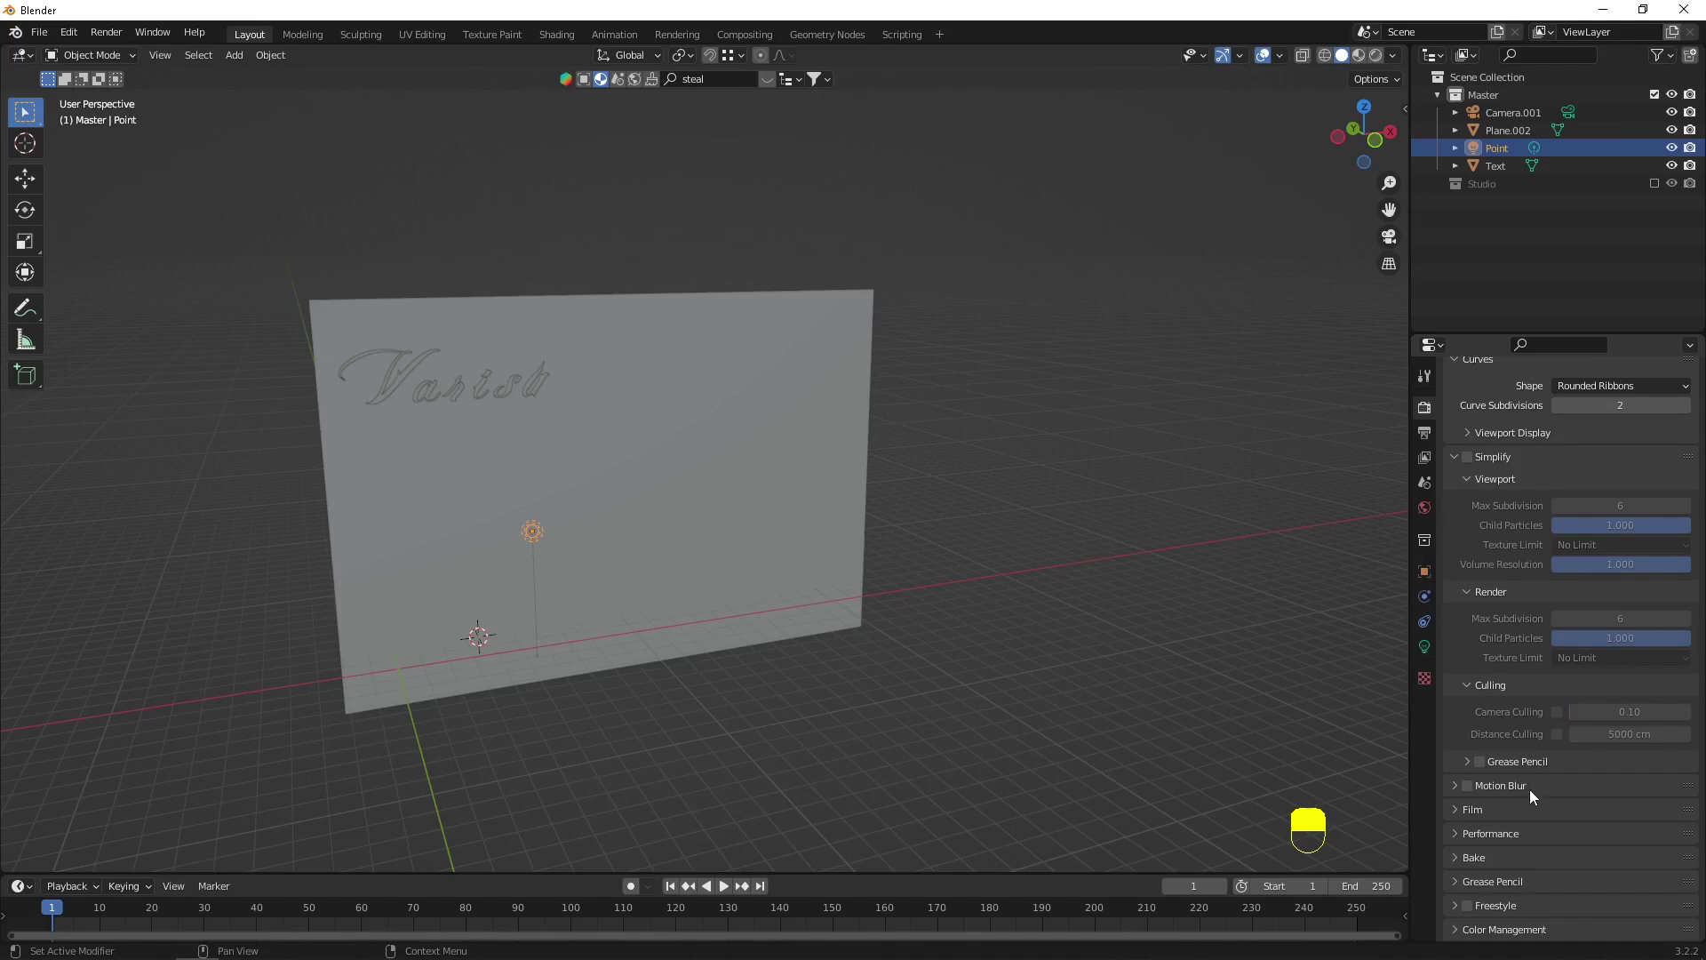
scroll(1534, 813, "up", 15)
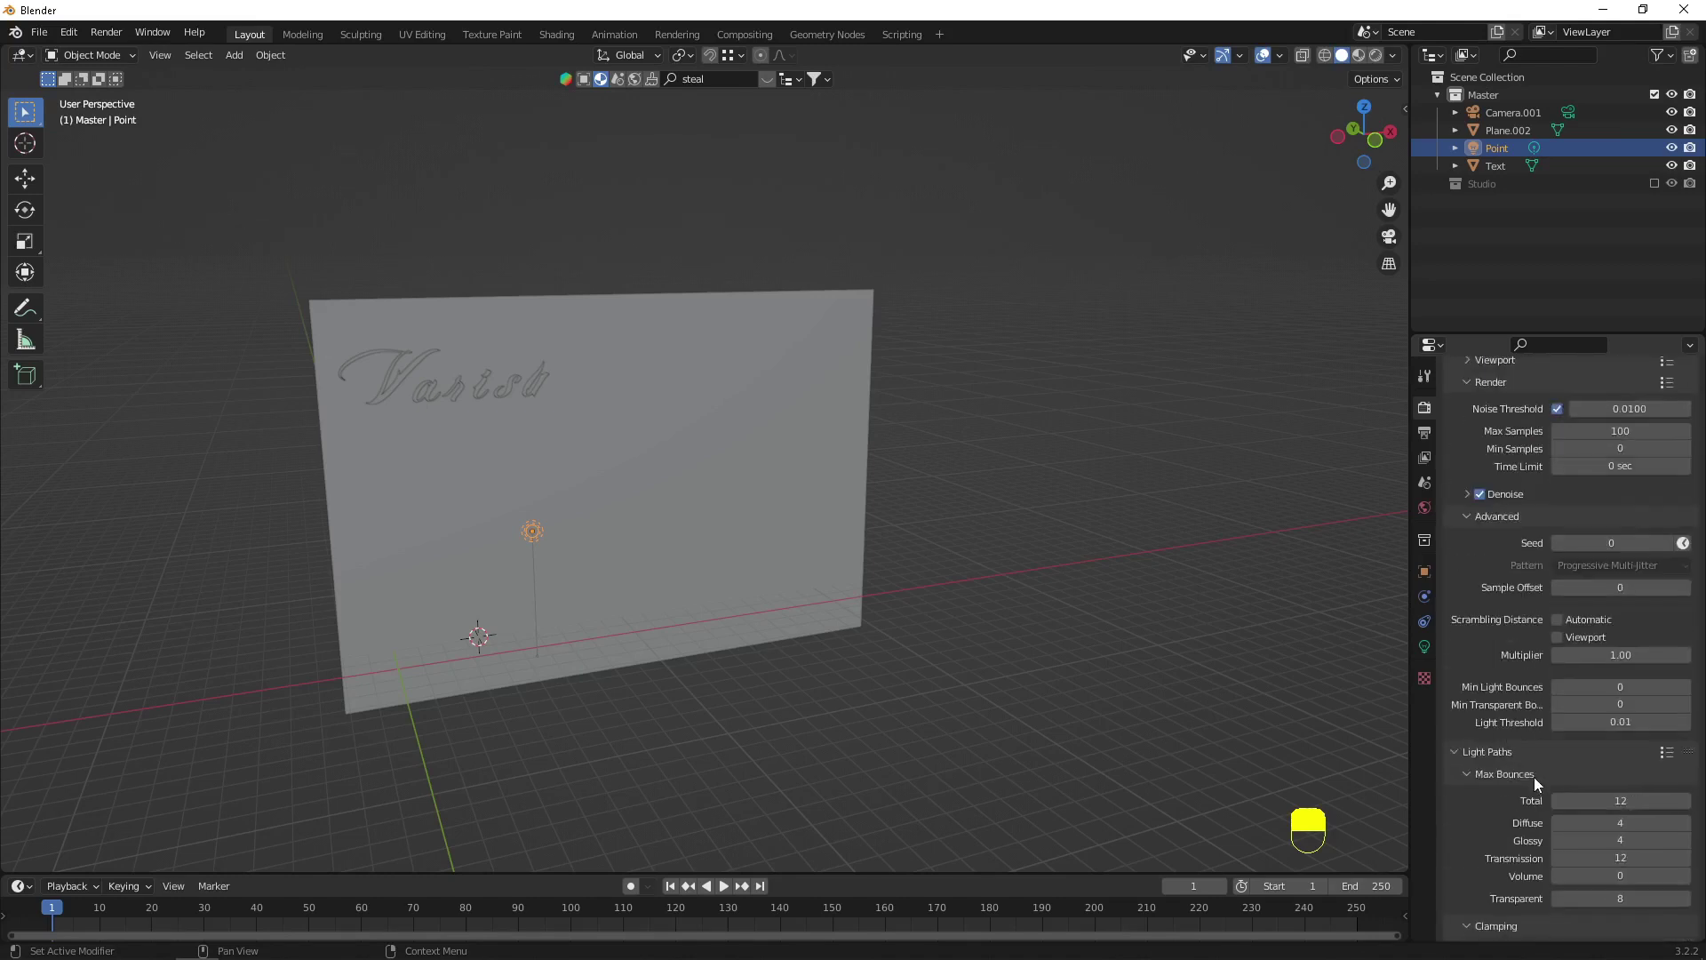
scroll(1533, 776, "up", 1)
left_click(1489, 521)
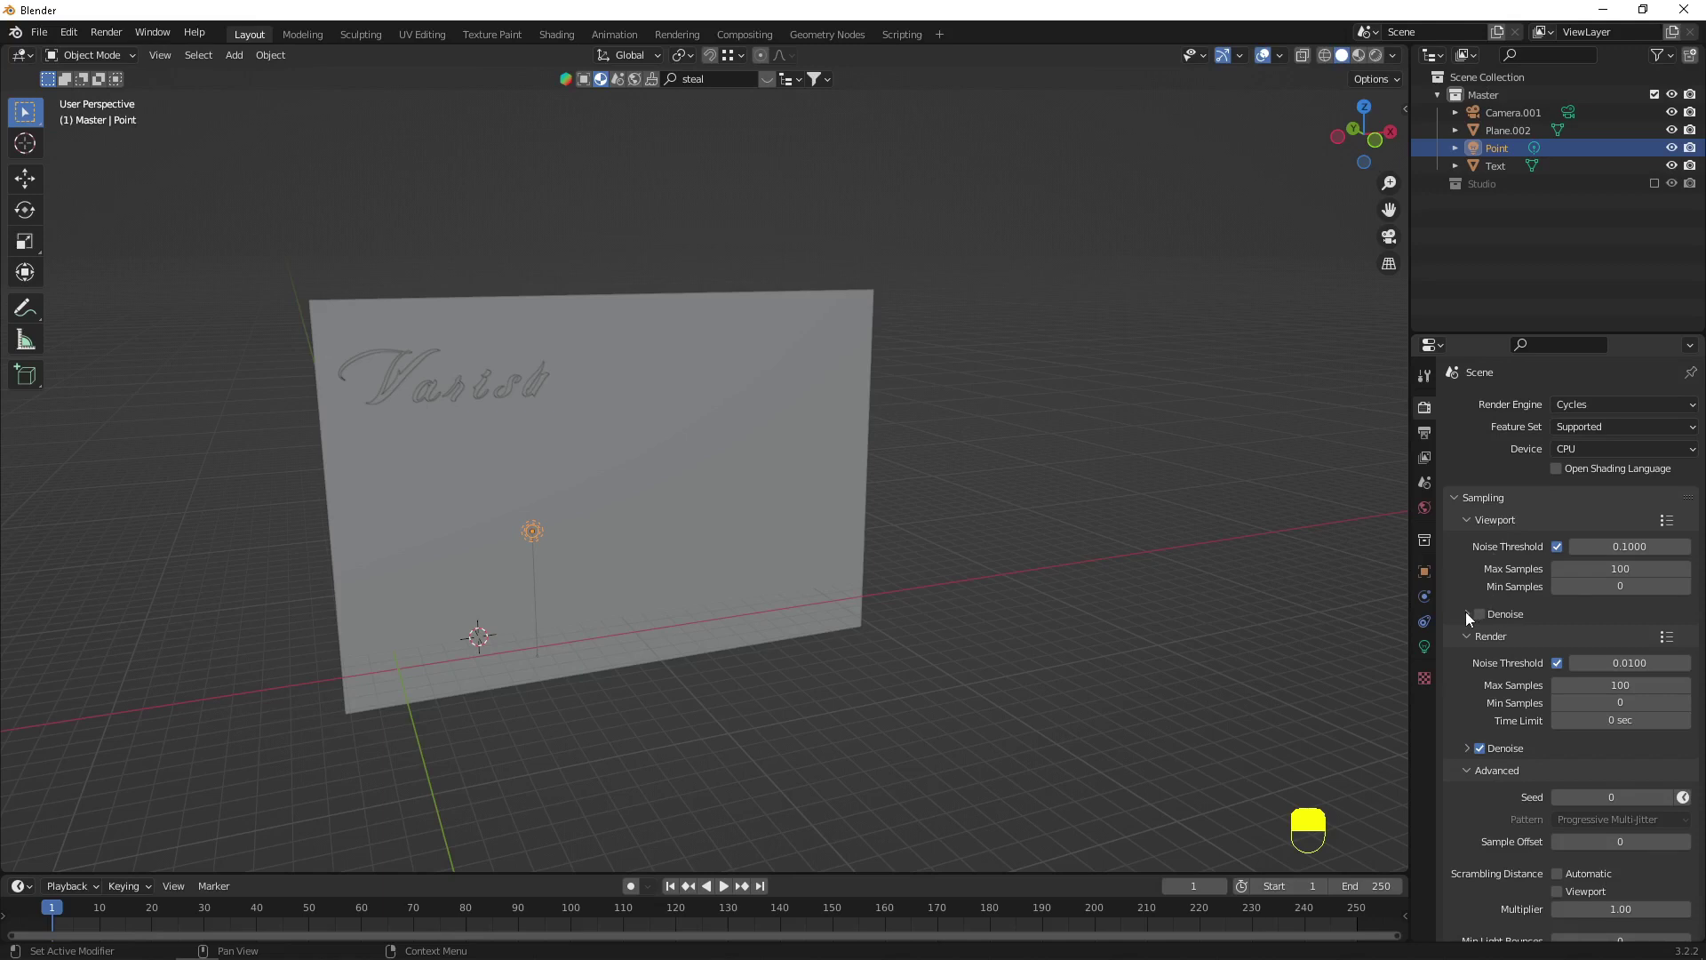
Step: Switch the render engine to Eevee and show the scene in Rendered viewport shading
left_click(1584, 402)
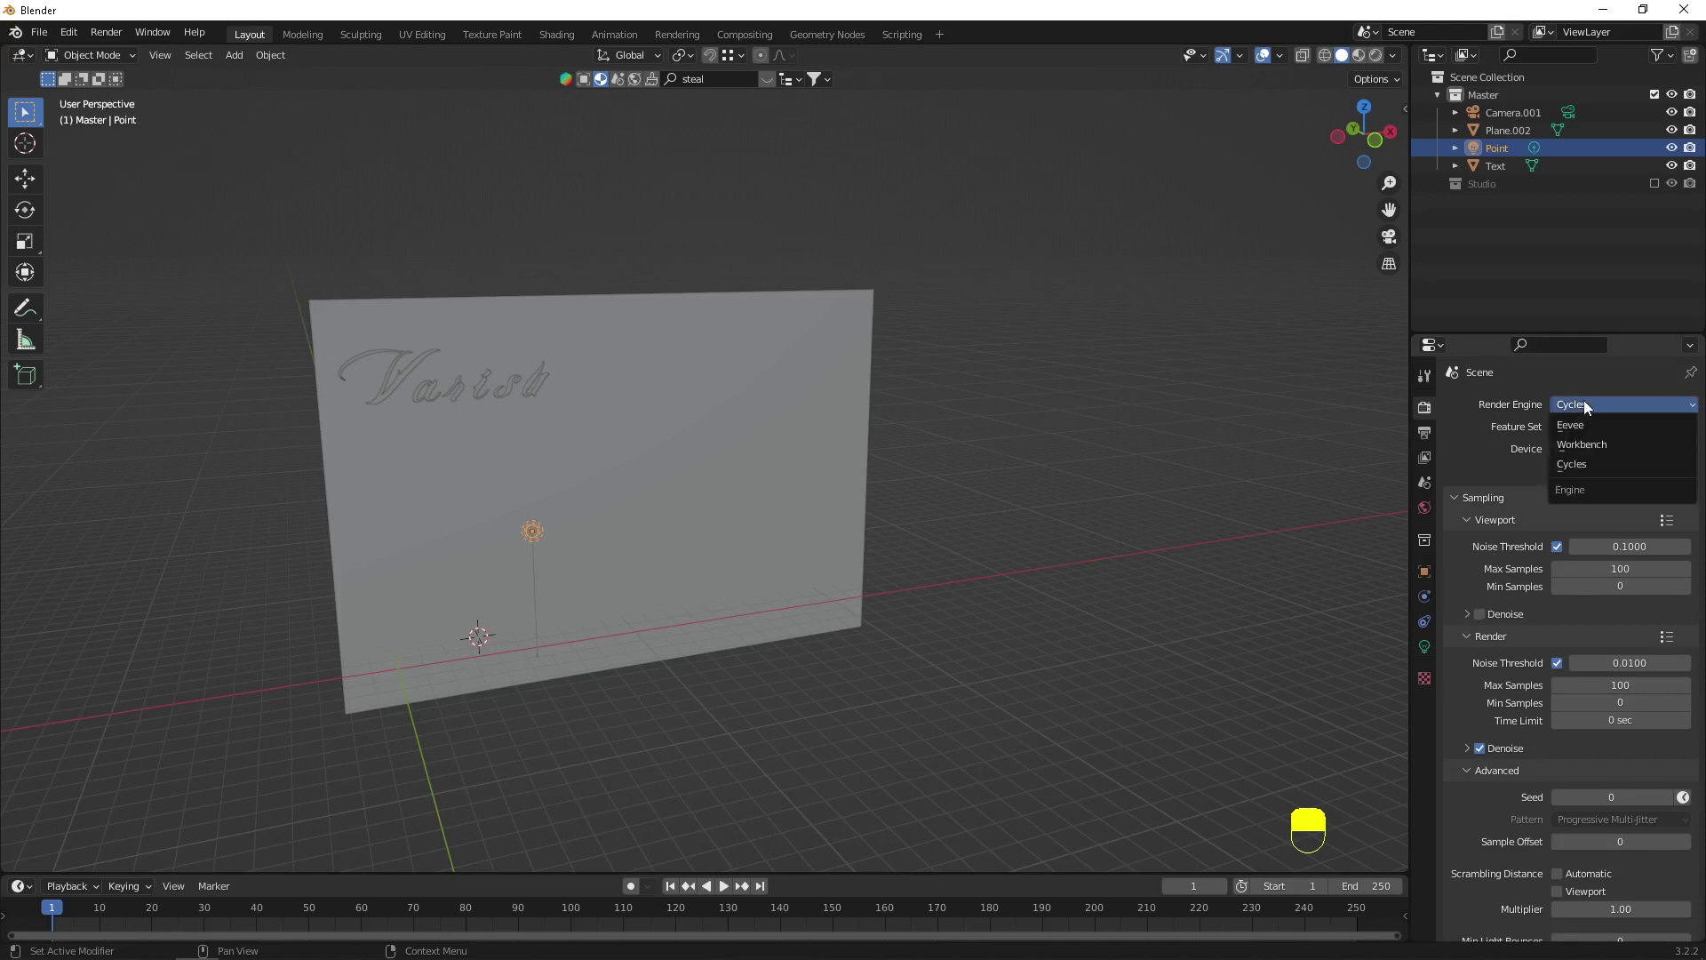
left_click(1598, 421)
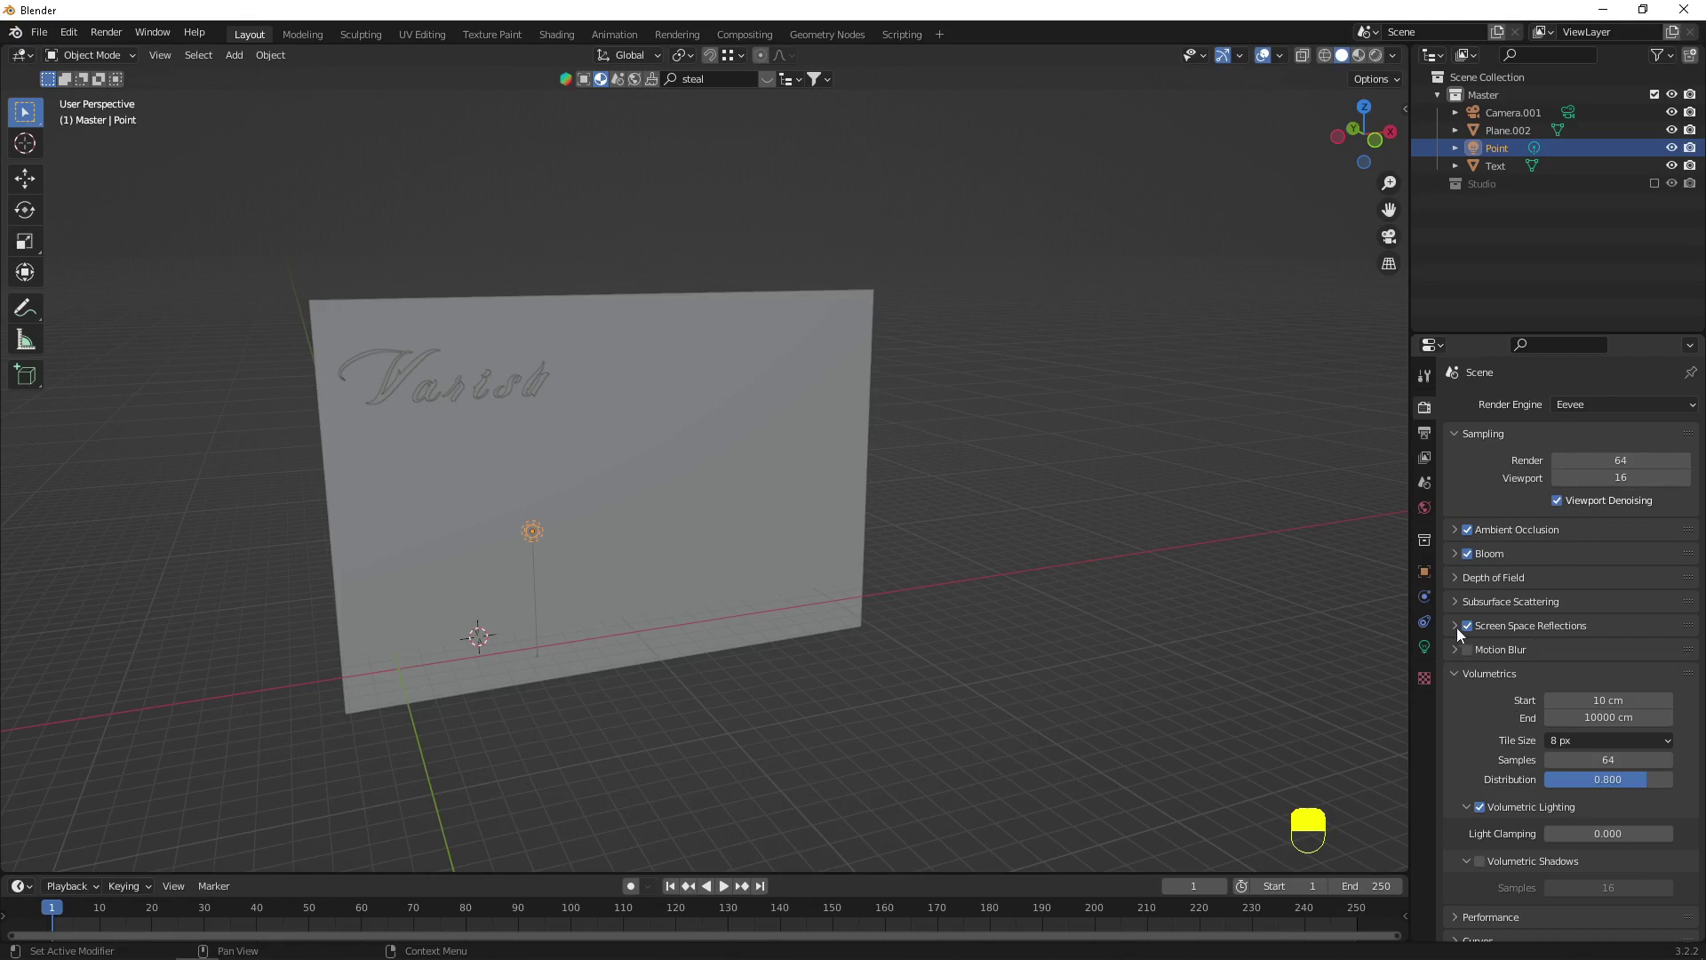
key("z")
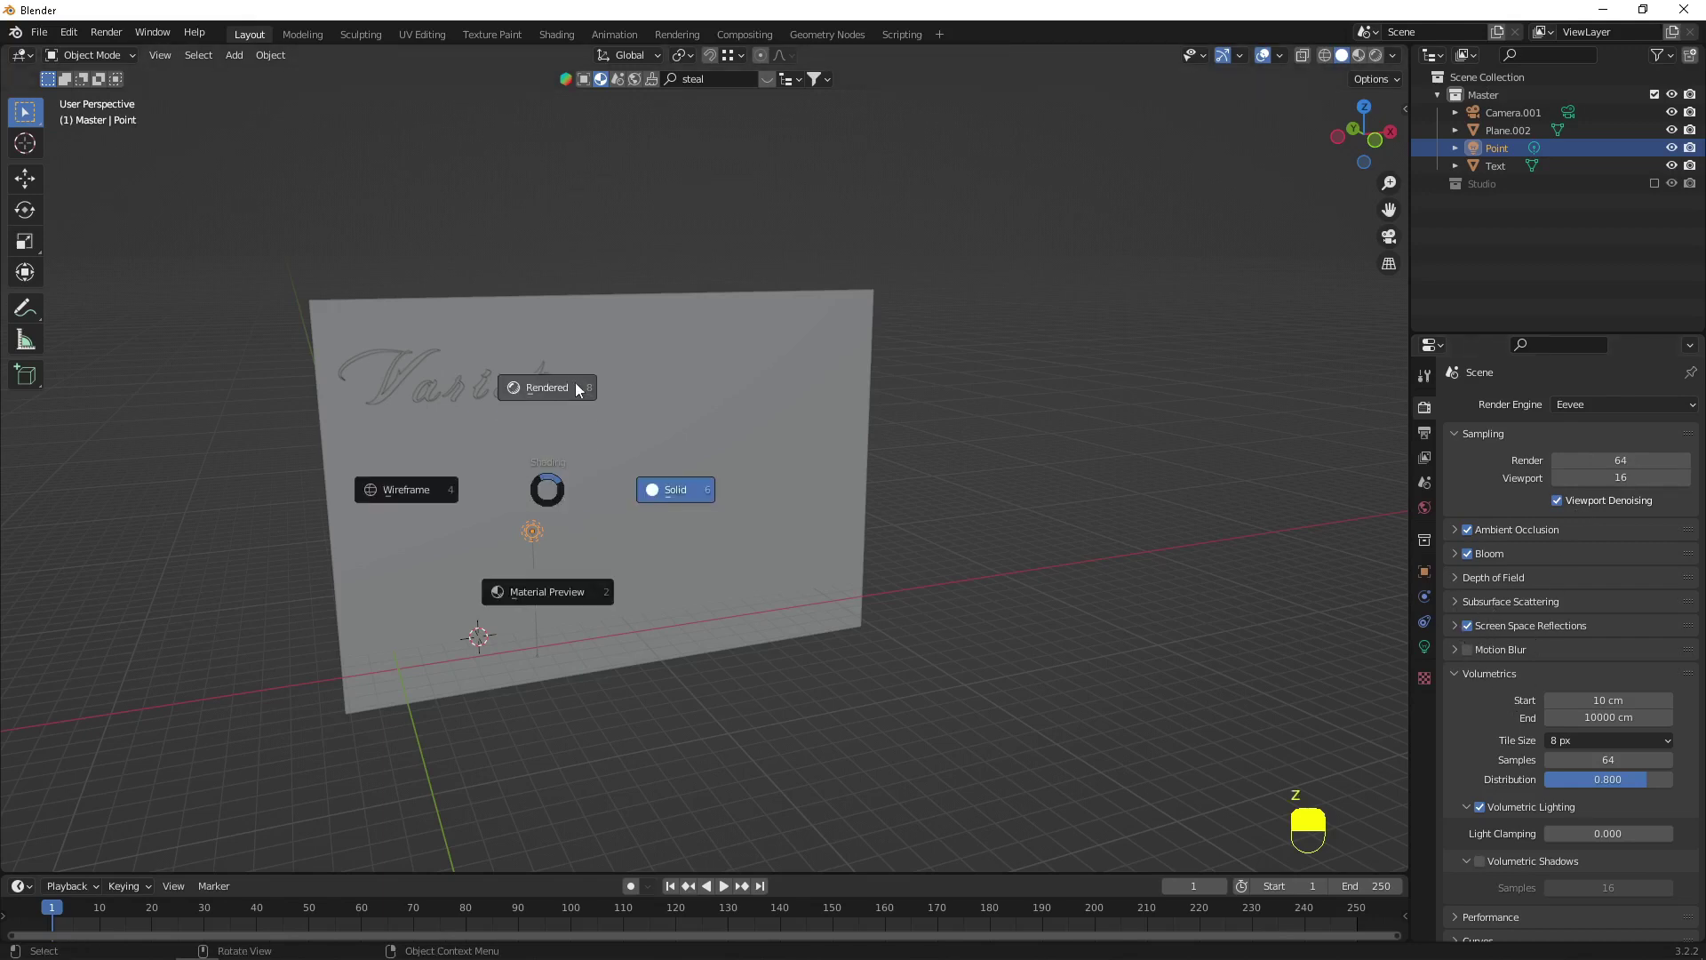
left_click(579, 384)
mouse_move(547, 468)
middle_mouse_down()
mouse_move(525, 408)
mouse_move(615, 379)
mouse_move(532, 405)
mouse_move(727, 481)
mouse_move(705, 461)
middle_mouse_up()
left_click(709, 538)
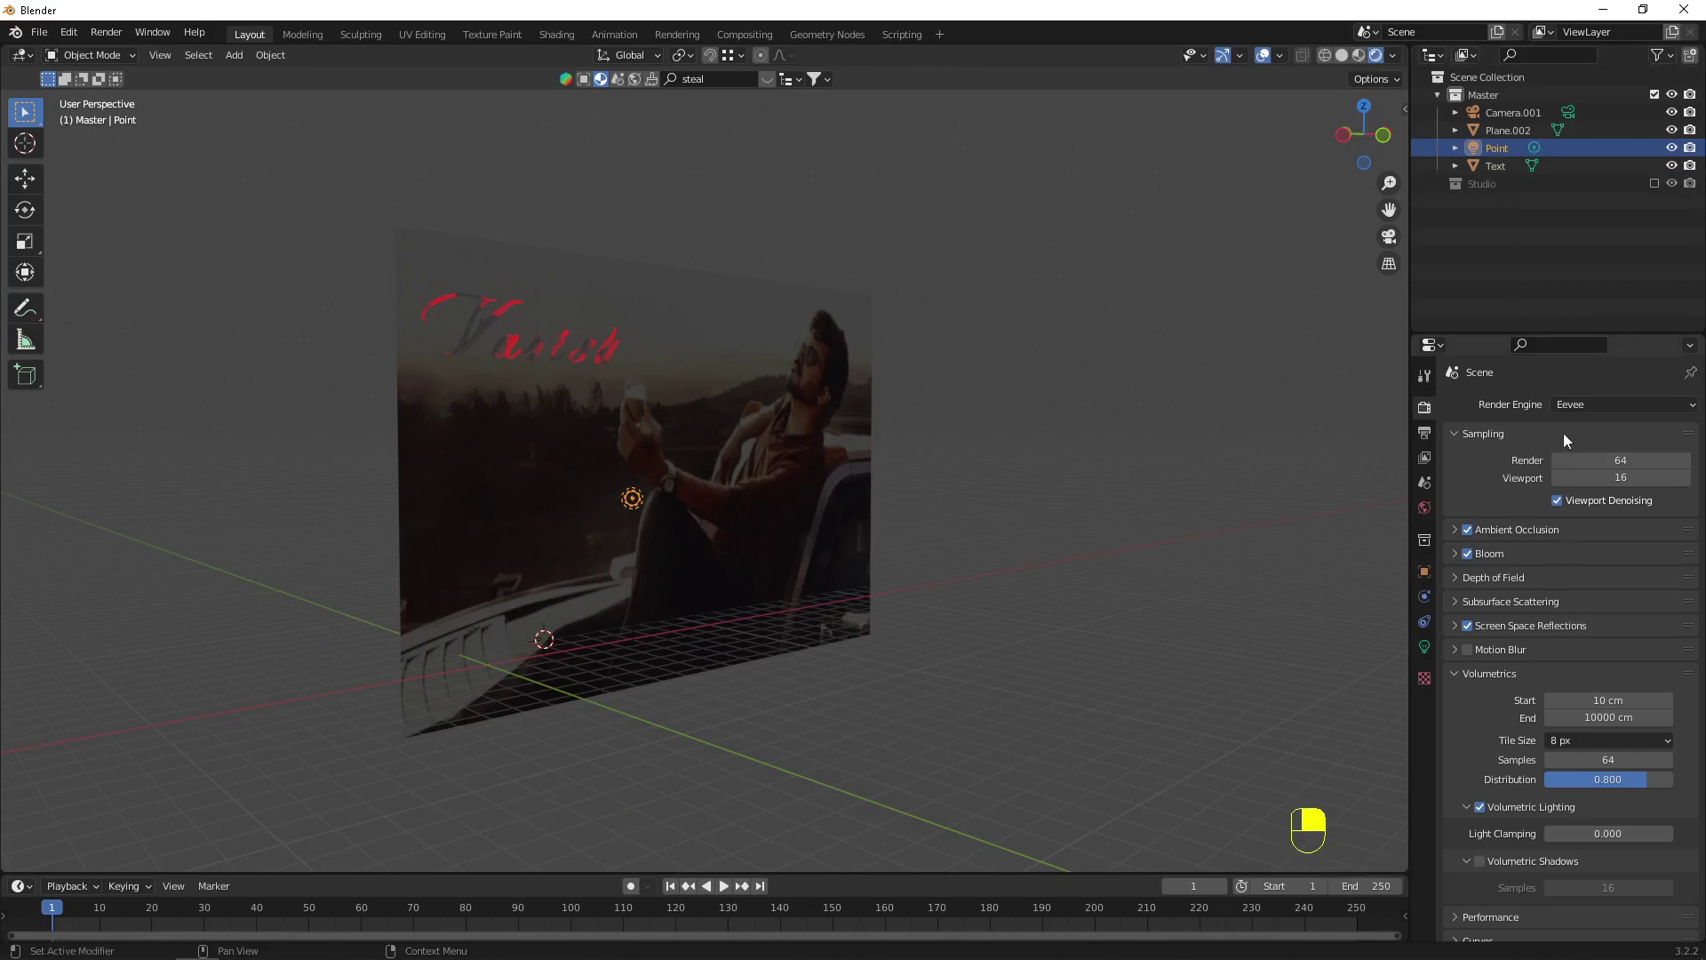
Step: Set the point light's power to 1000 W and try moving the light in front of the backdrop
left_click(1425, 646)
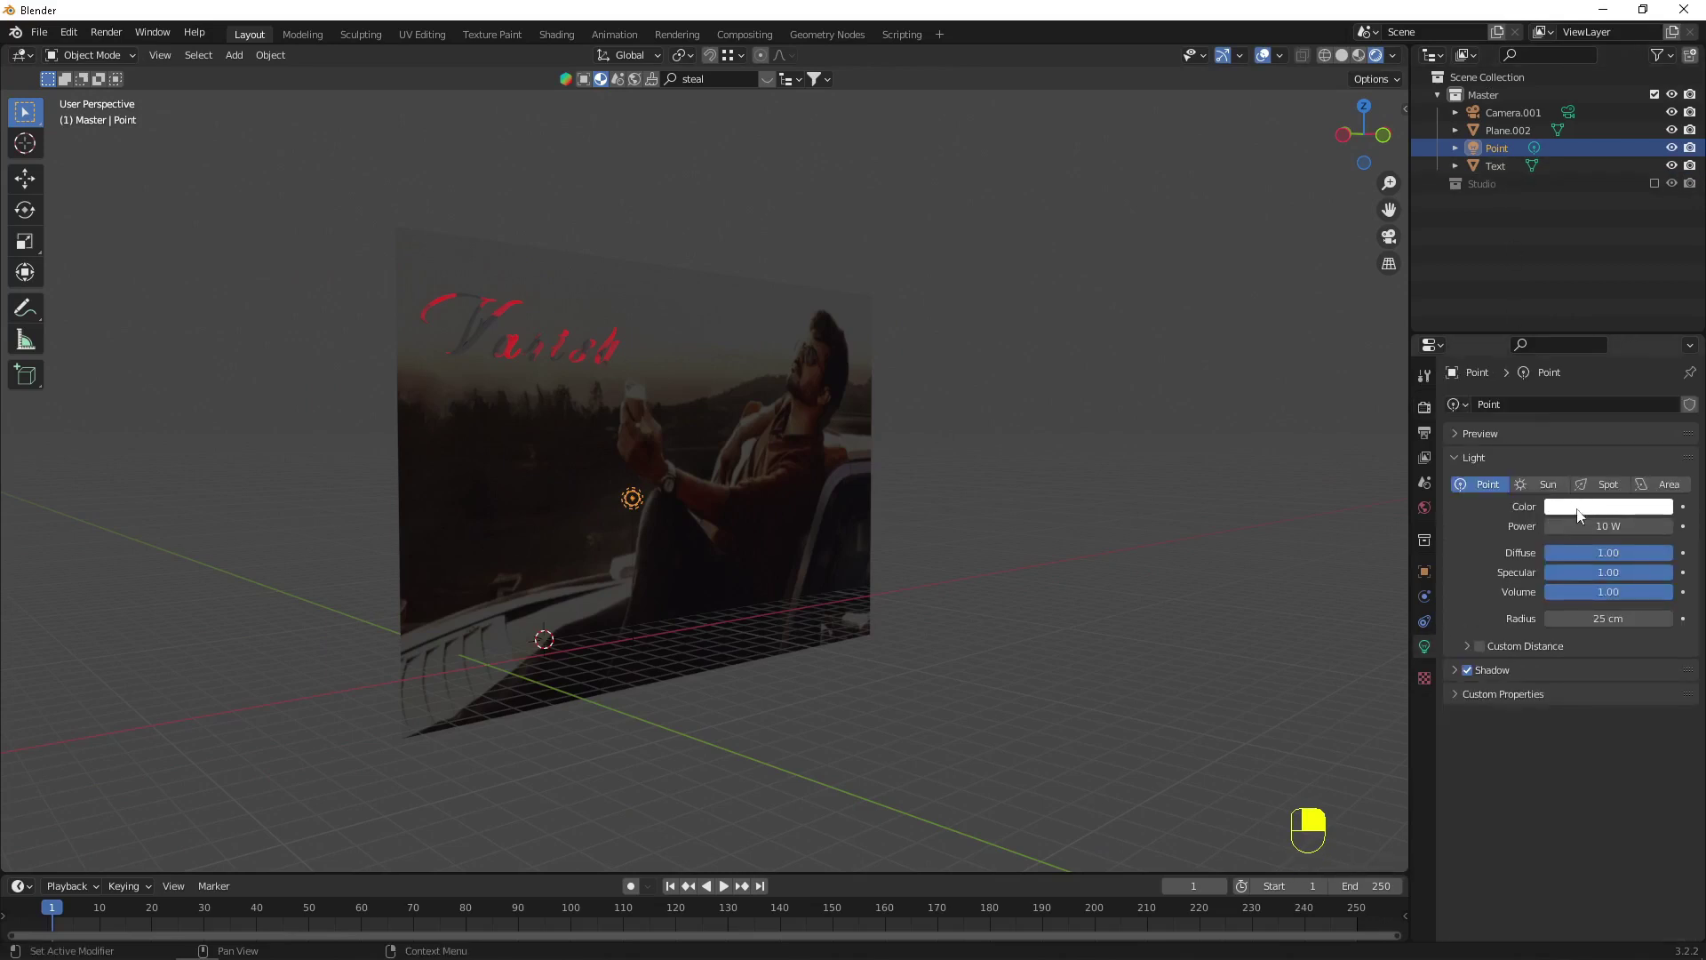
left_click(1605, 527)
type("1000")
key("Return")
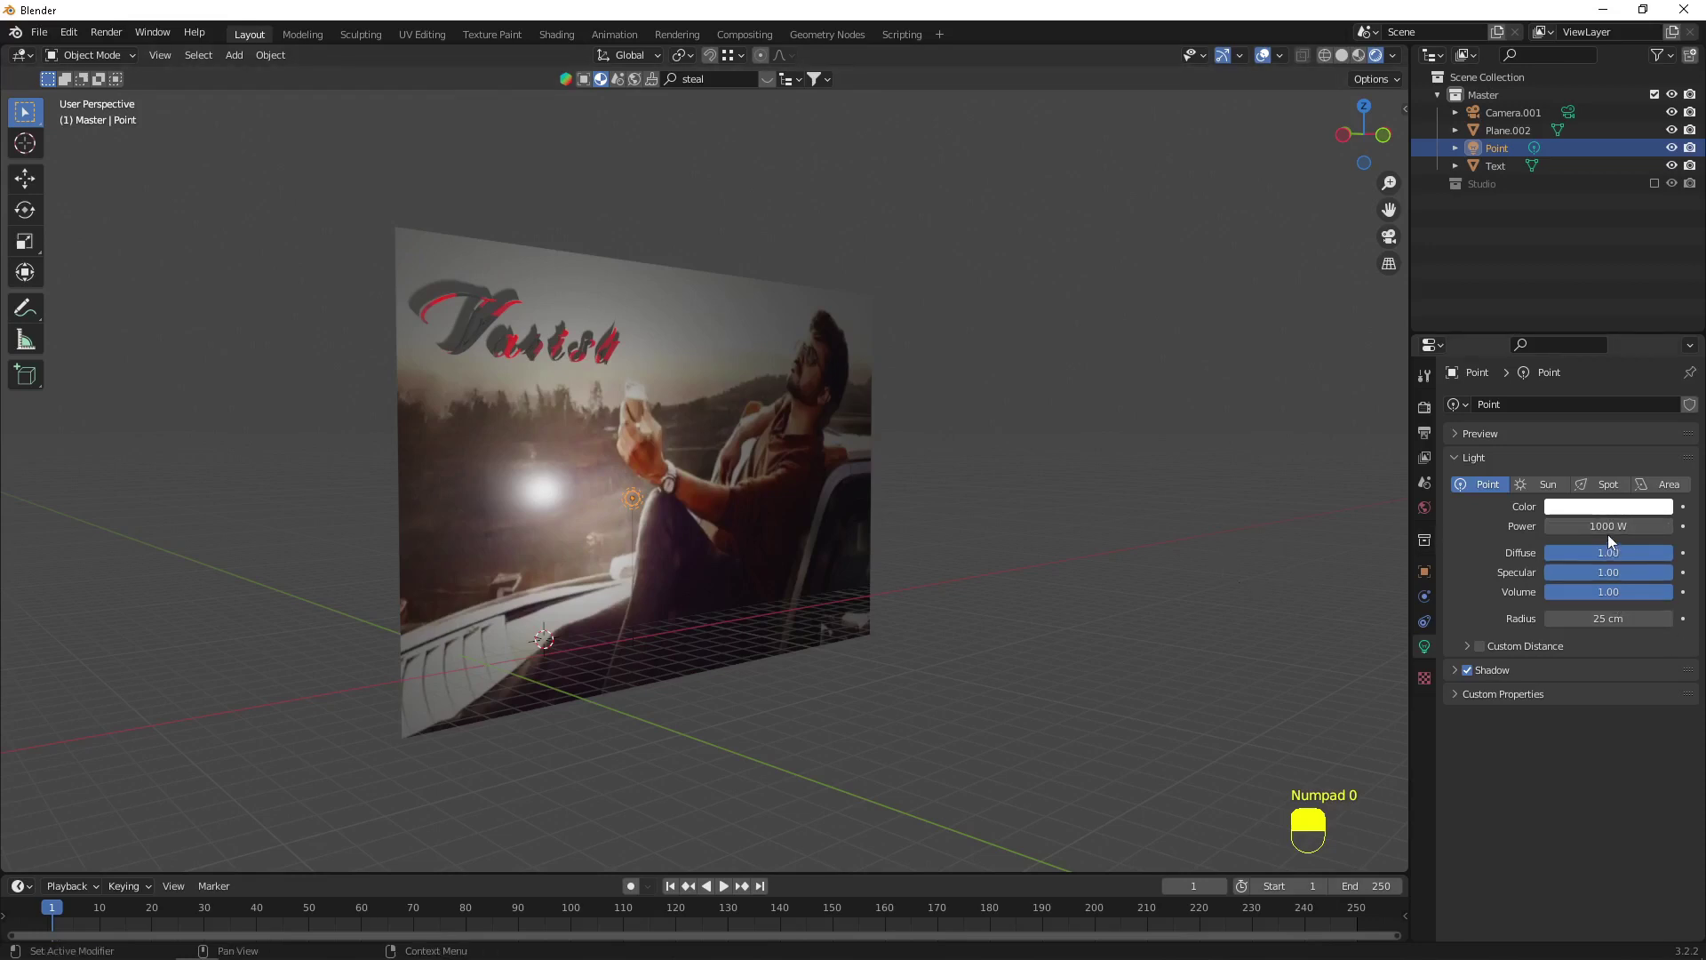
key("g")
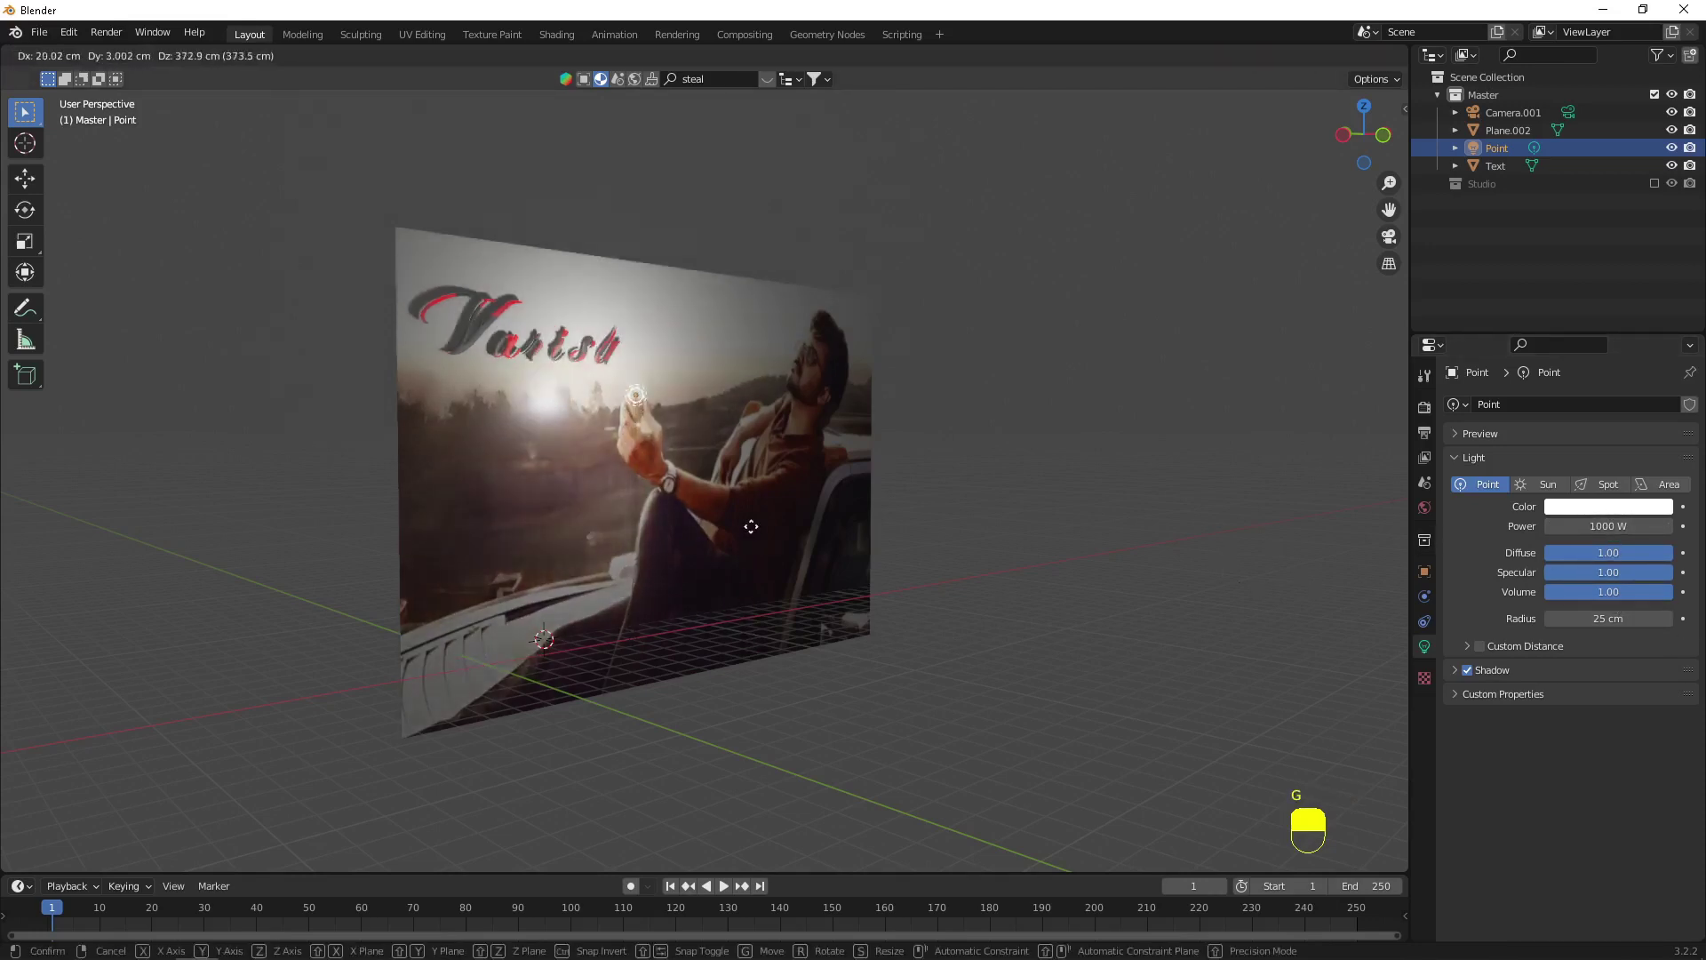
right_click(1150, 418)
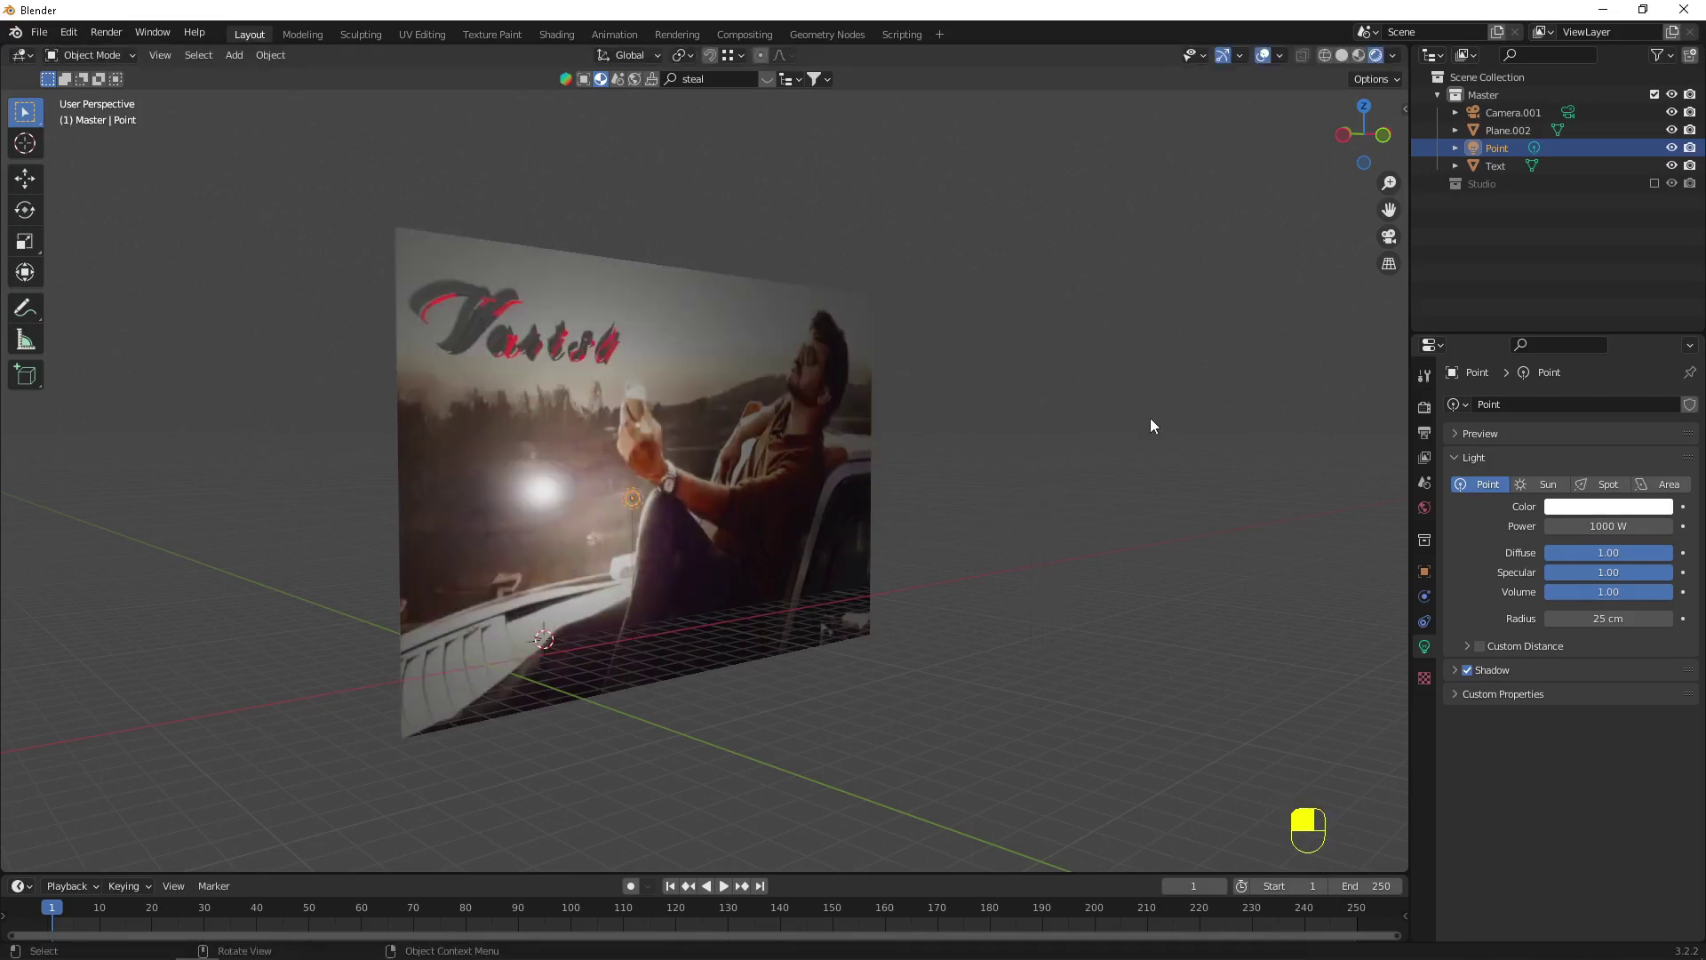
Step: Delete the point light and add an area light in its place
key("Delete")
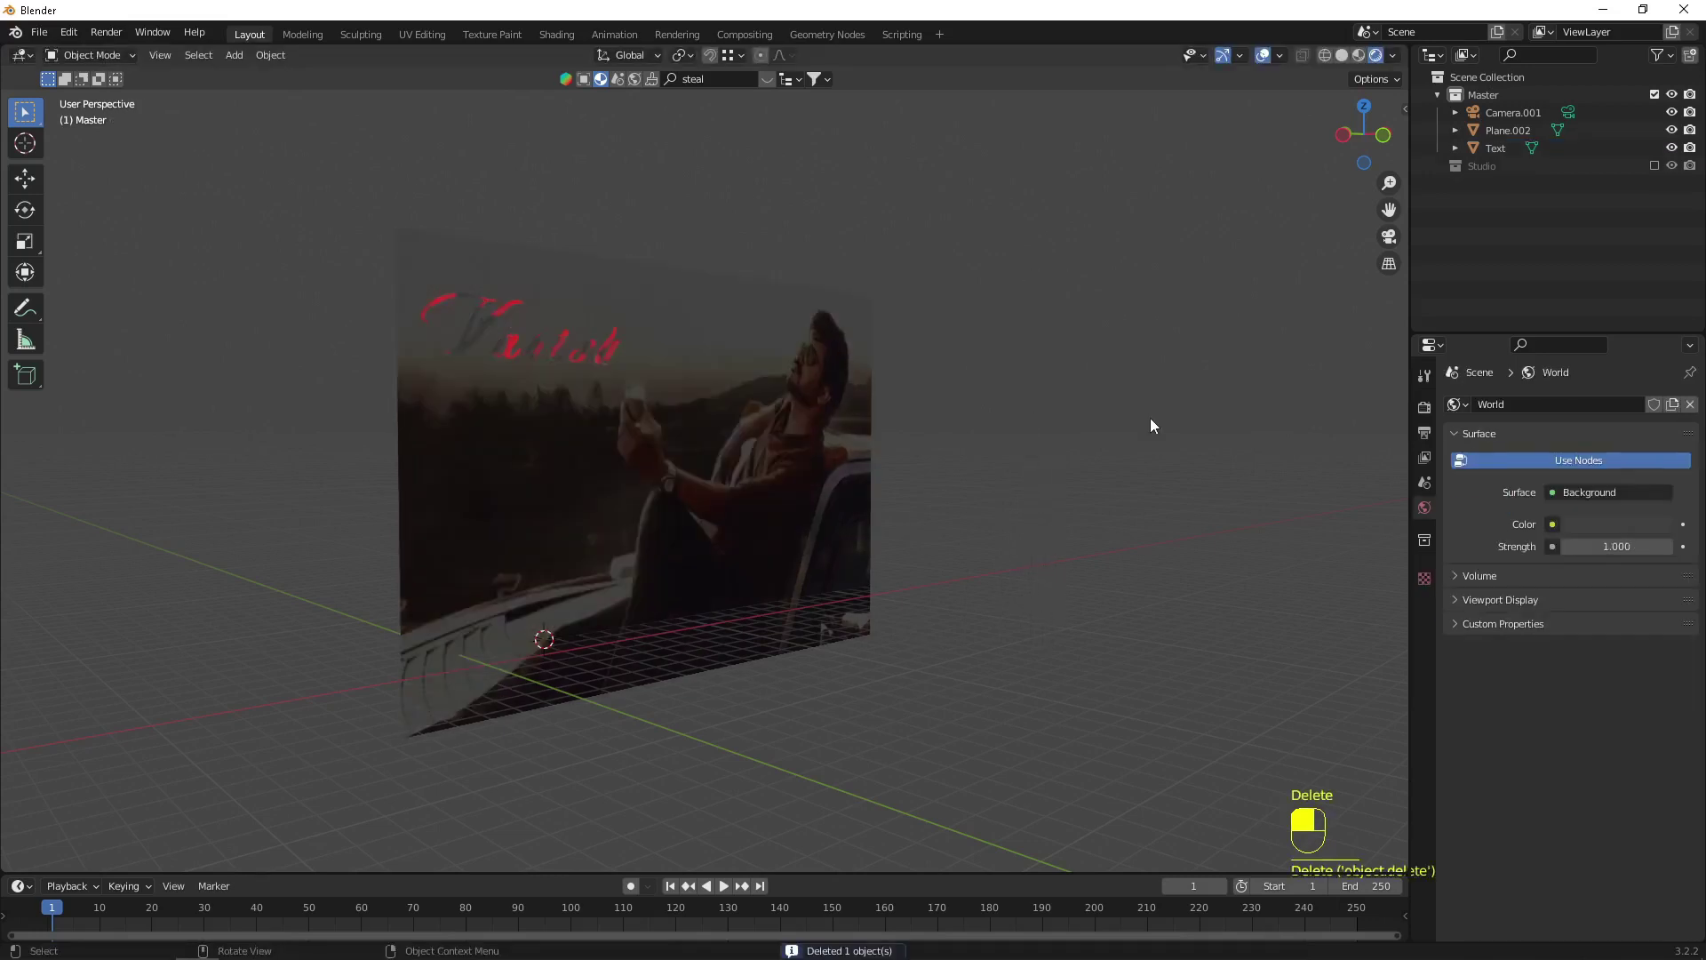
left_click(1425, 375)
left_click(1425, 407)
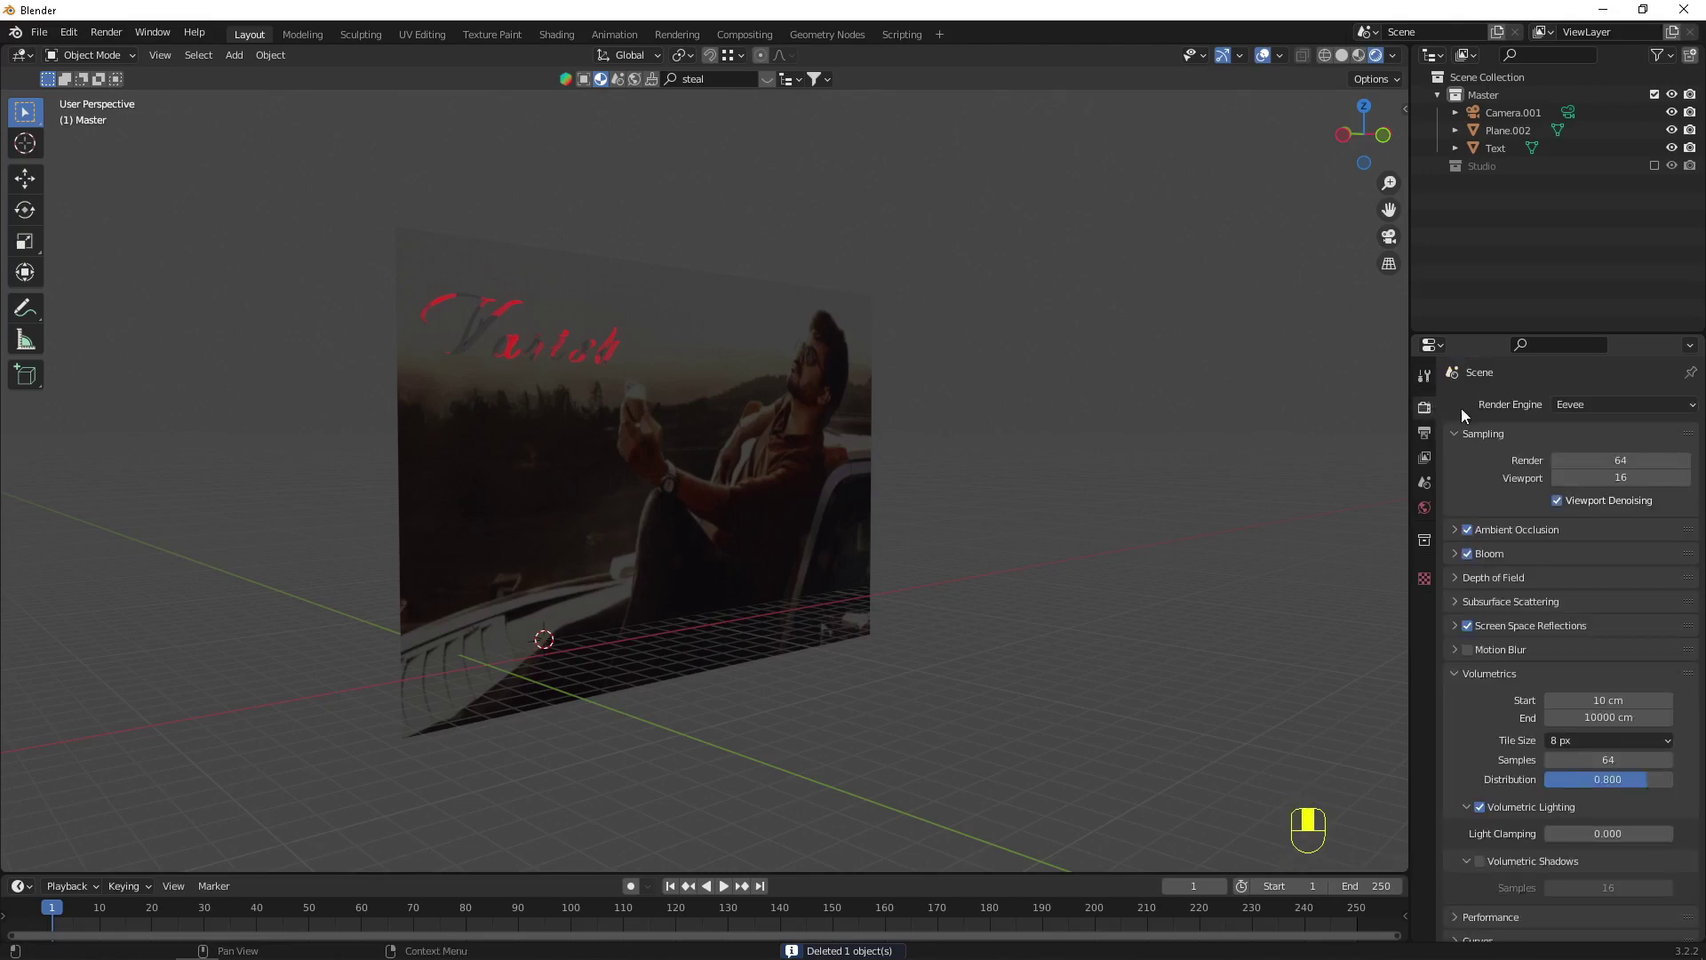
key("shift+a")
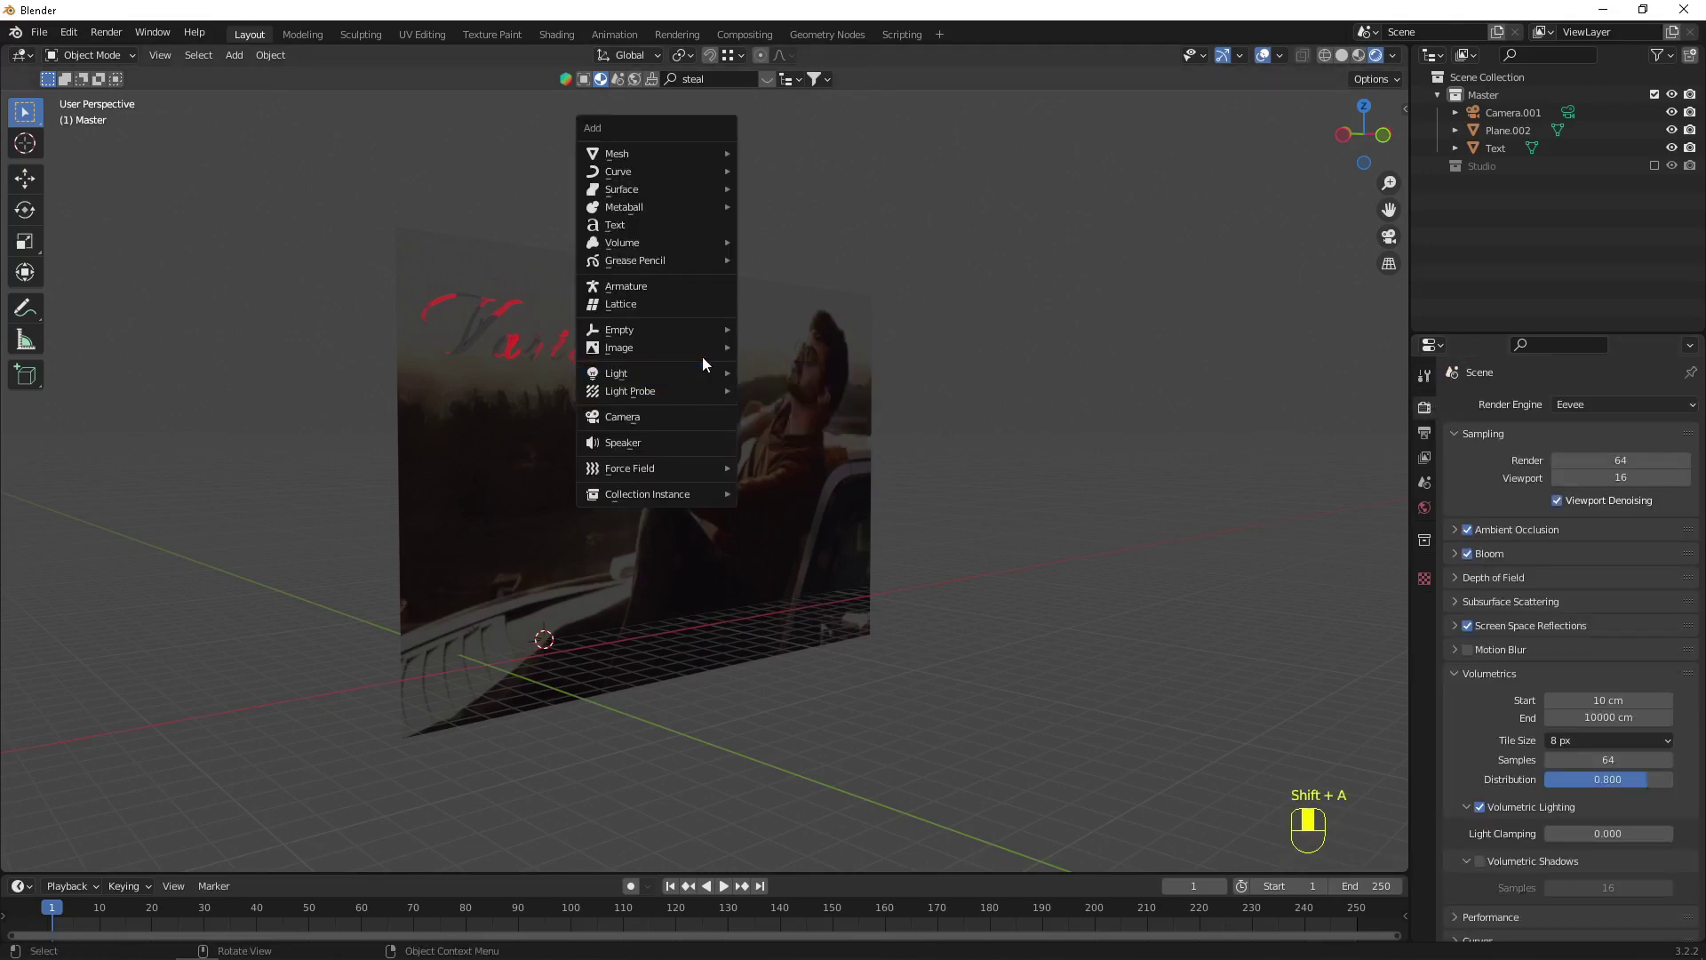
mouse_move(720, 373)
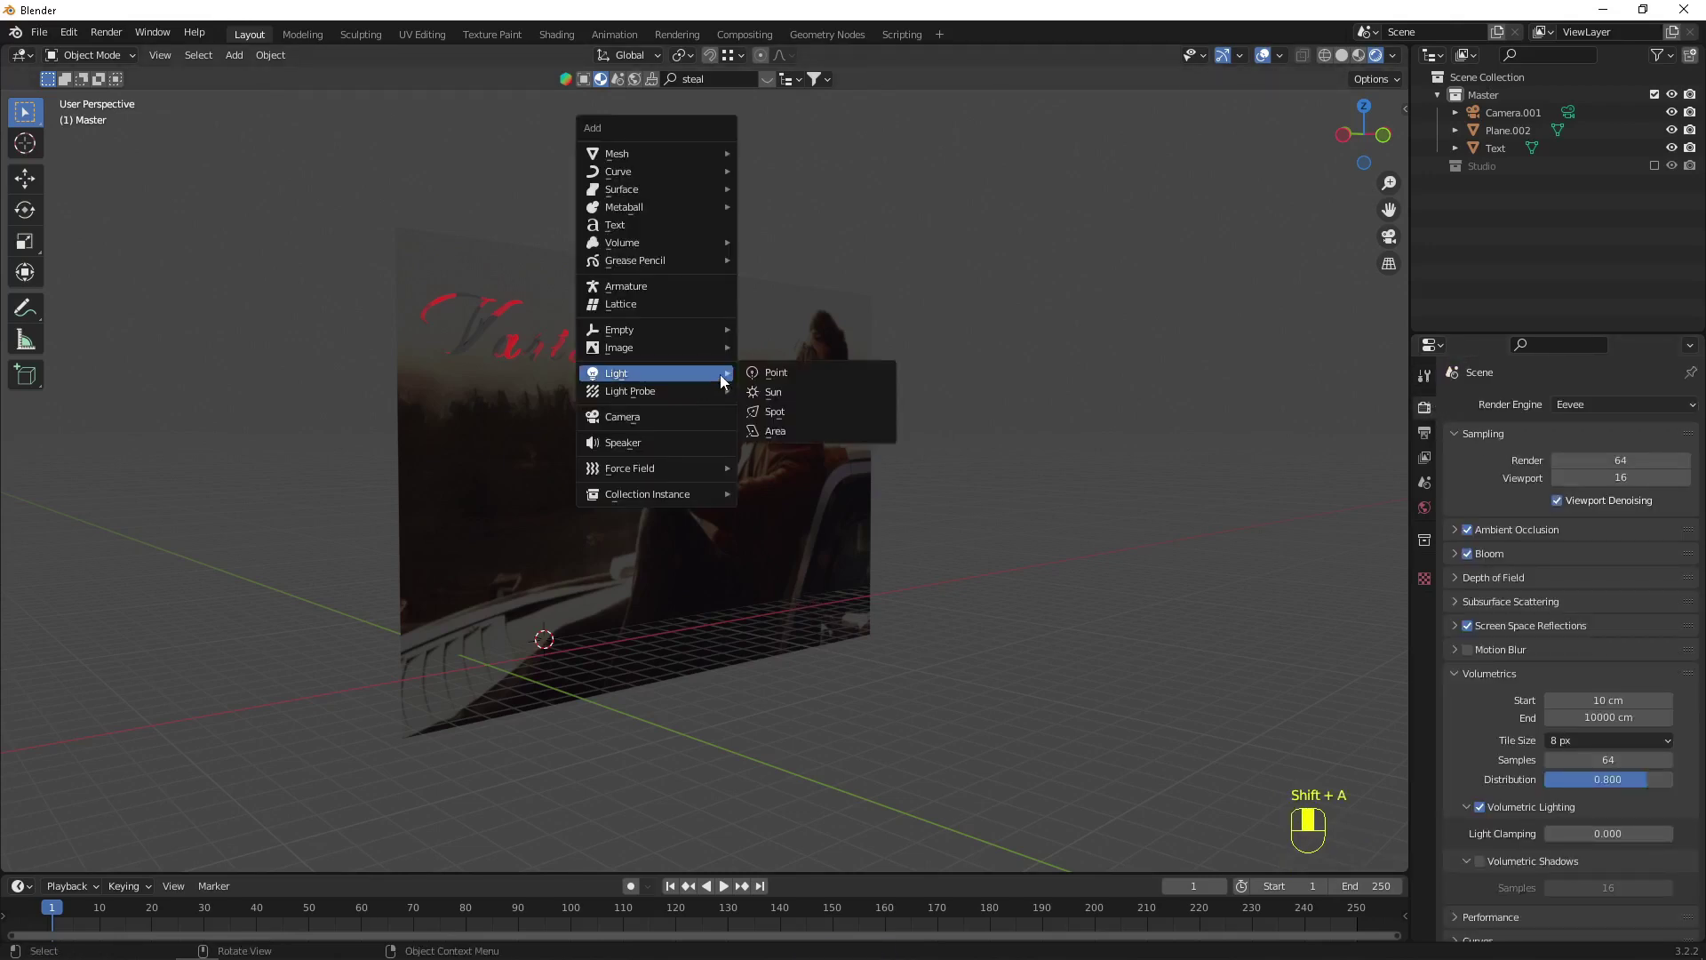
left_click(808, 430)
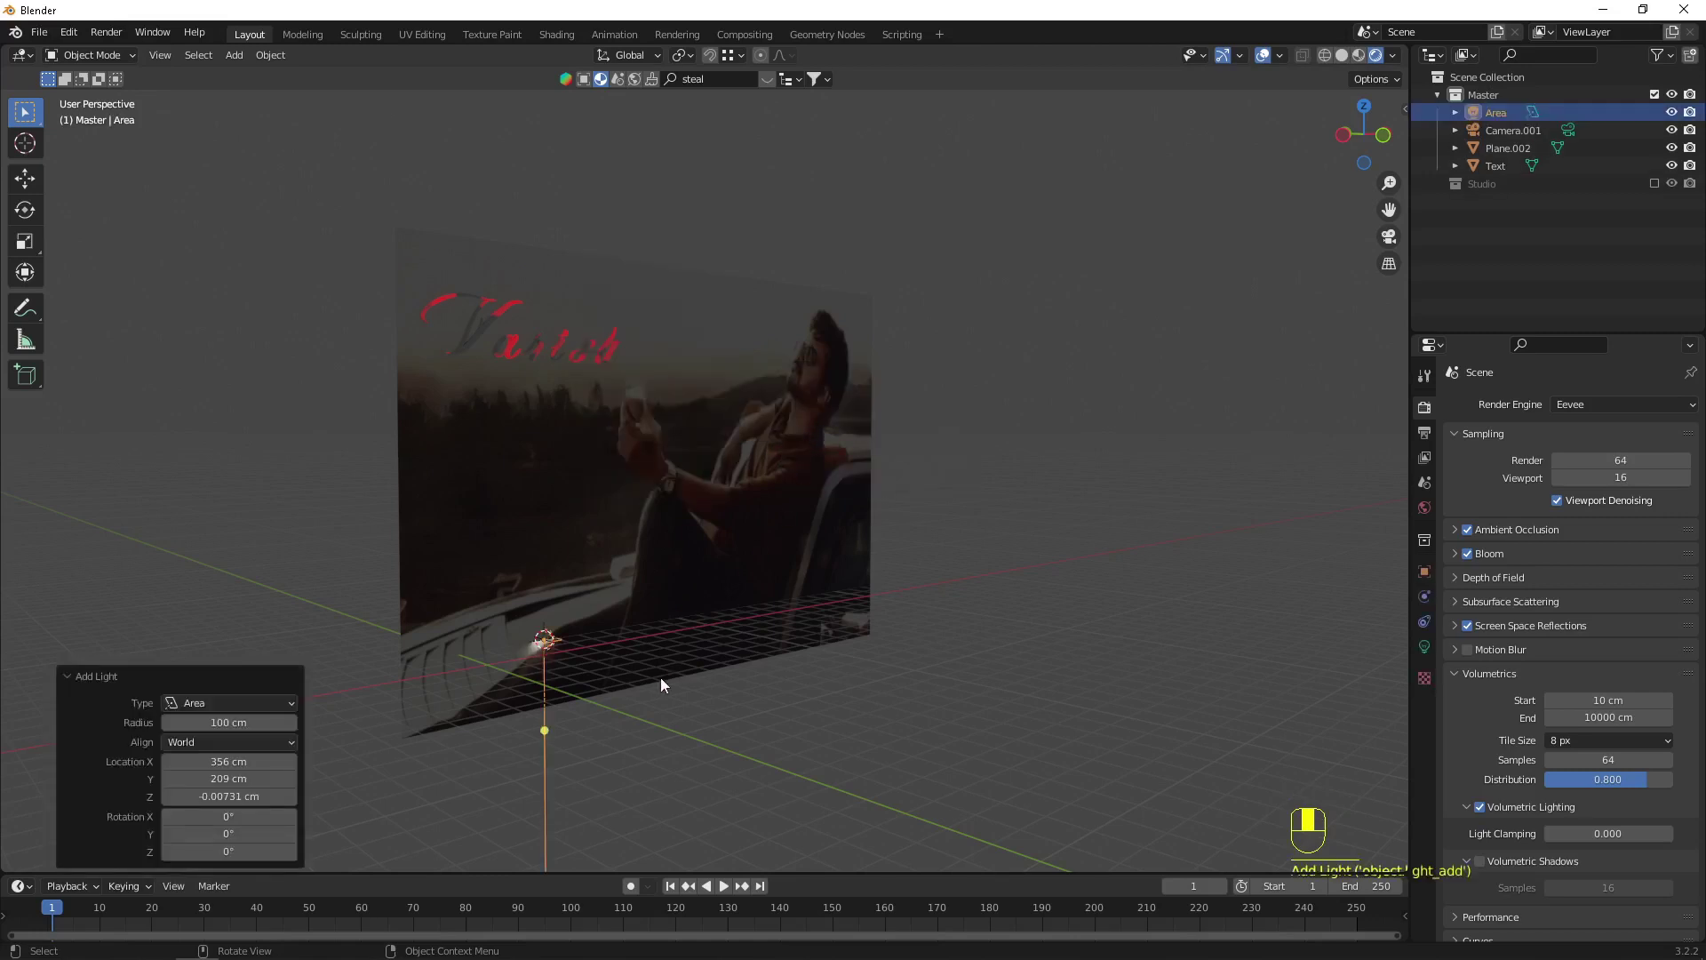
Step: Move the area light about 775 cm in X, -659 cm in Y and 684 cm in Z, and set its power to 500 W
key("g")
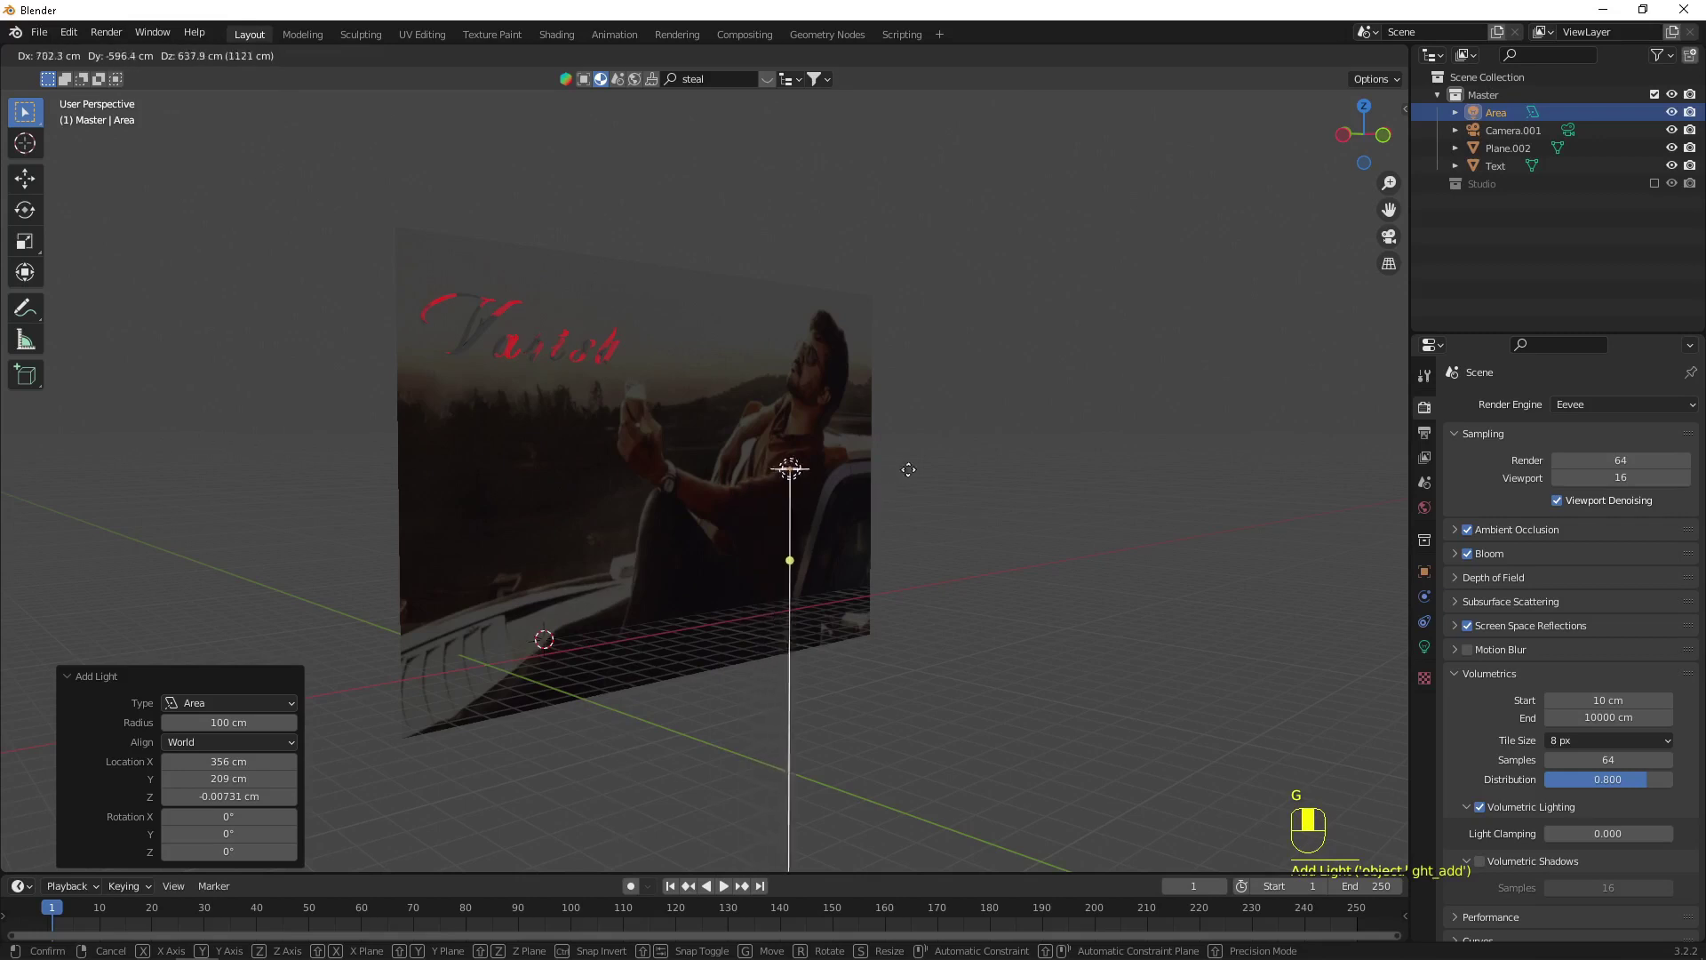
left_click(920, 458)
middle_click_drag(916, 453, 978, 569)
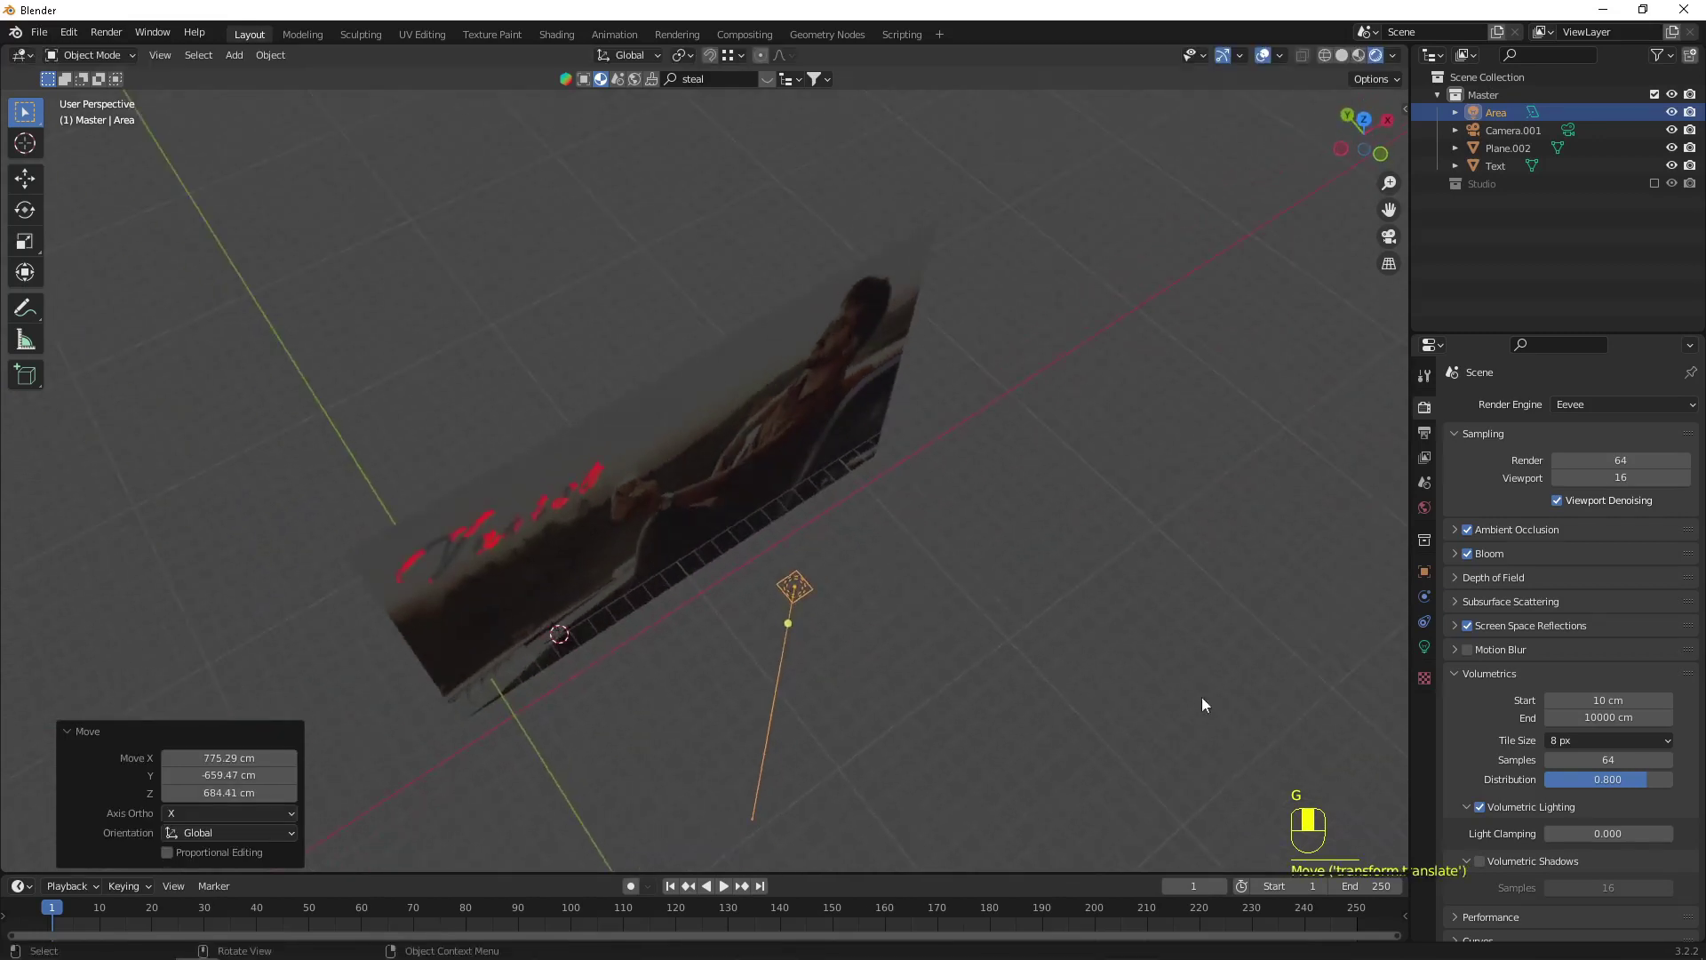
left_click(1425, 644)
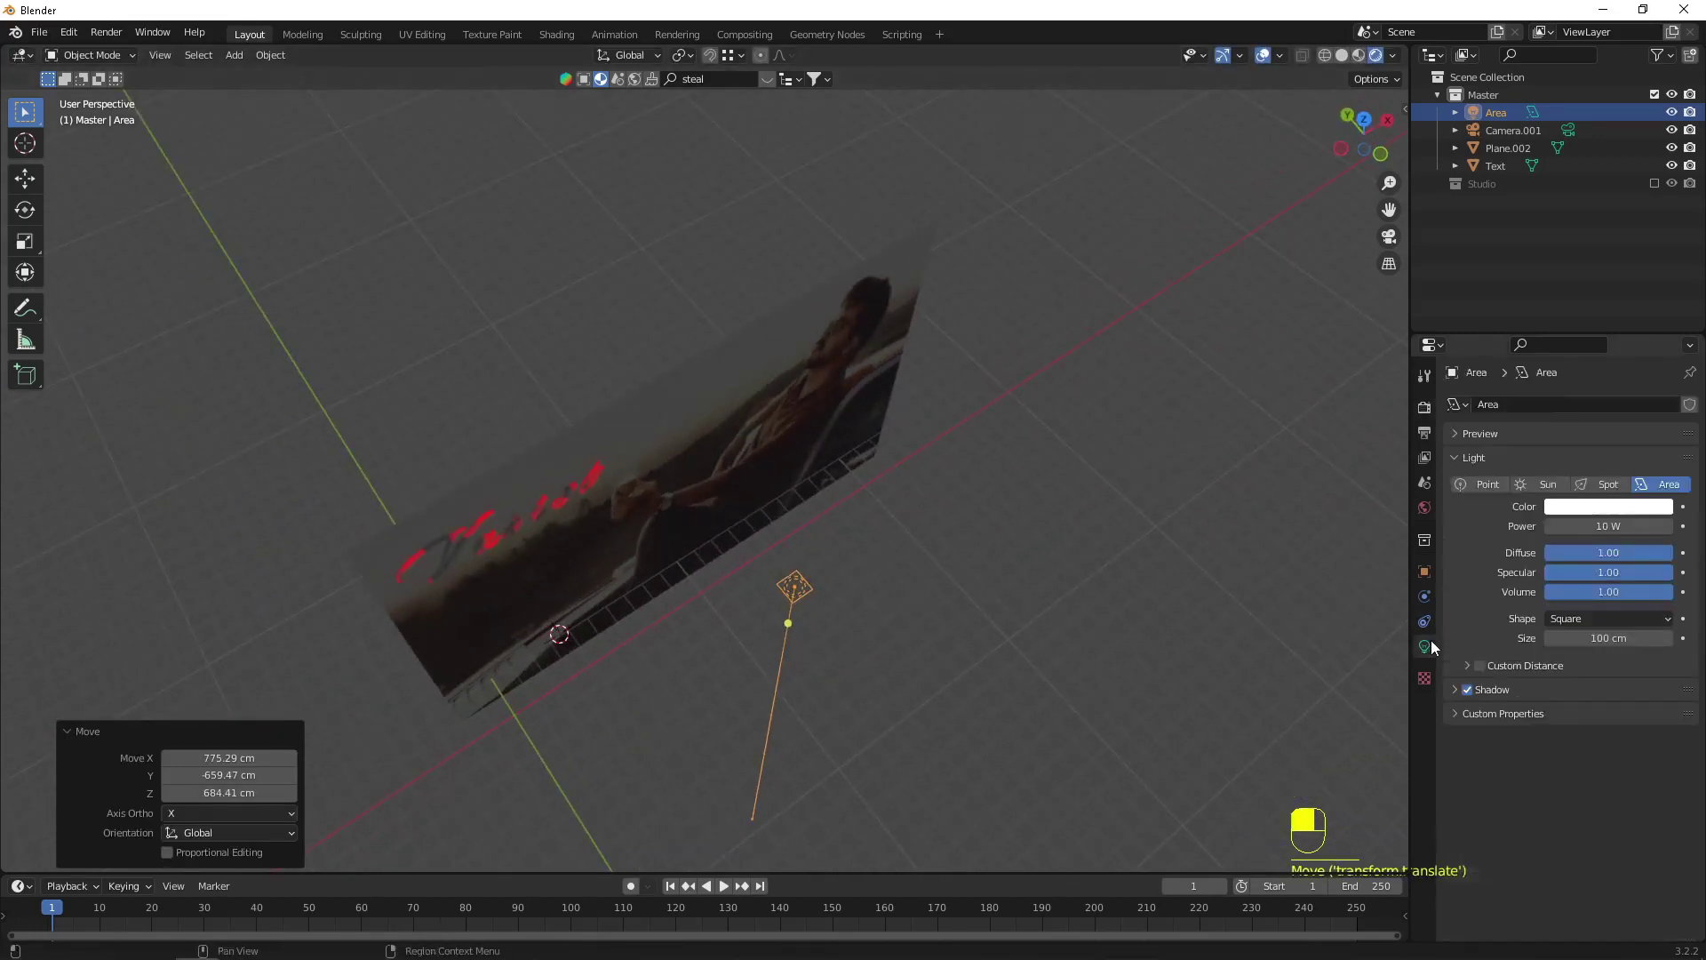
left_click(1634, 527)
type("50")
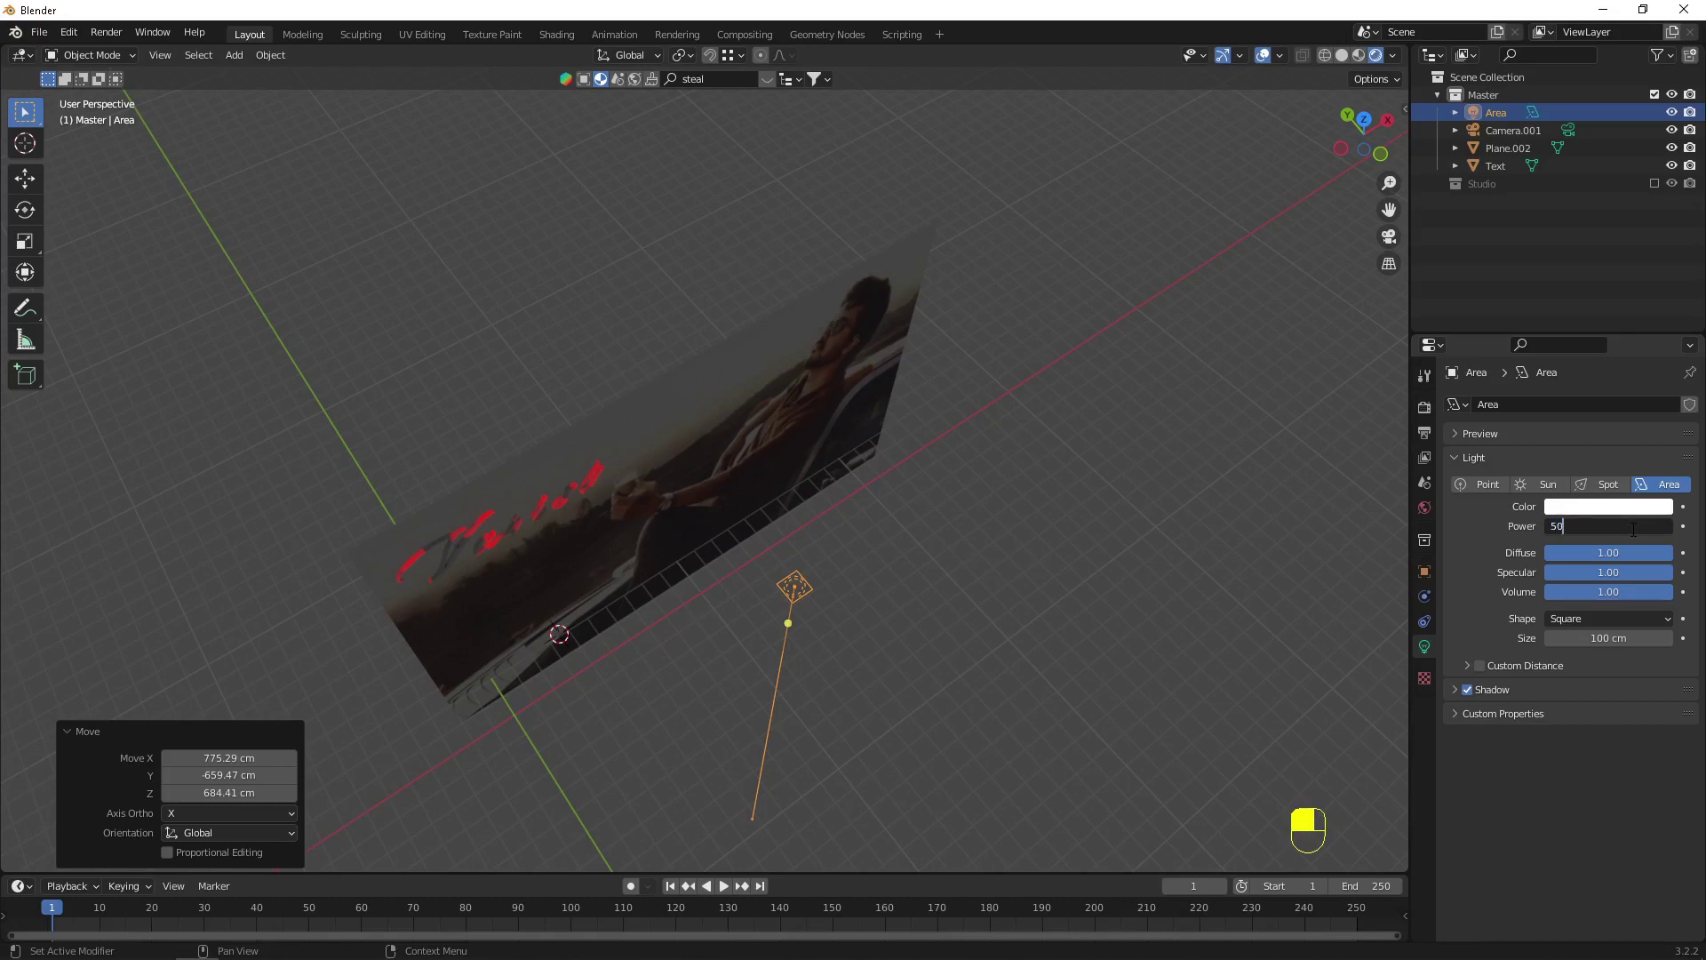
type("0")
key("Return")
Step: Rotate the area light about 60.5° toward the backdrop and move it about 269, -409 and 525 cm in X, Y and Z
middle_click_drag(1289, 569, 1102, 528)
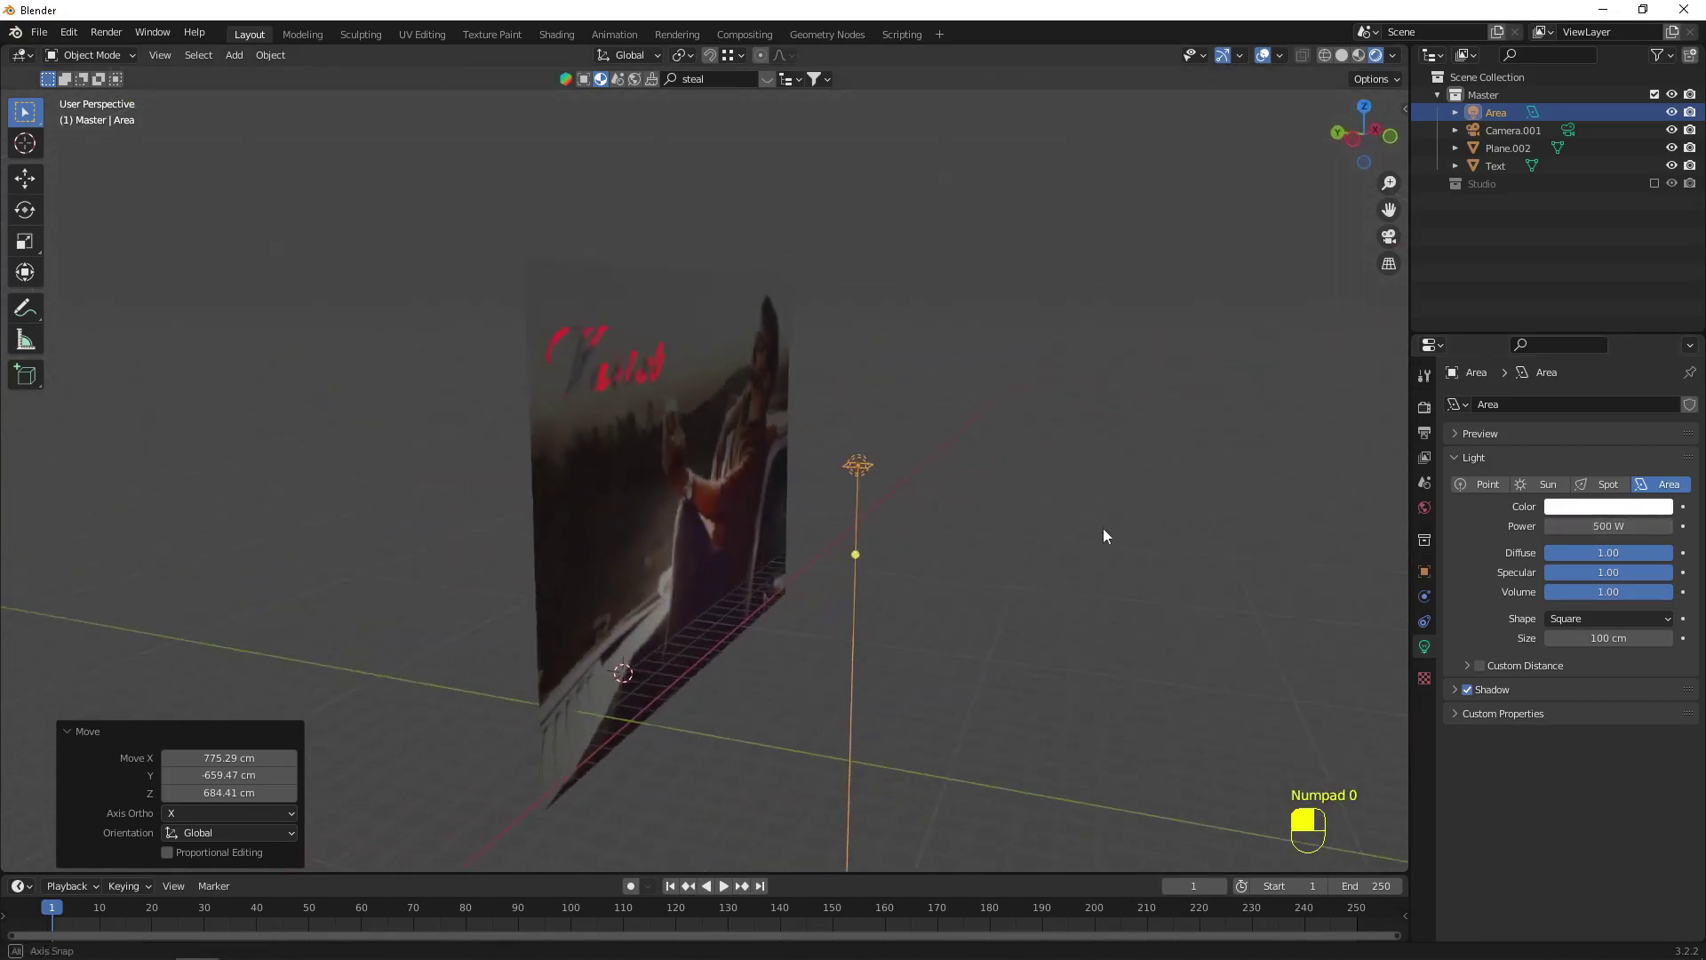
key("r")
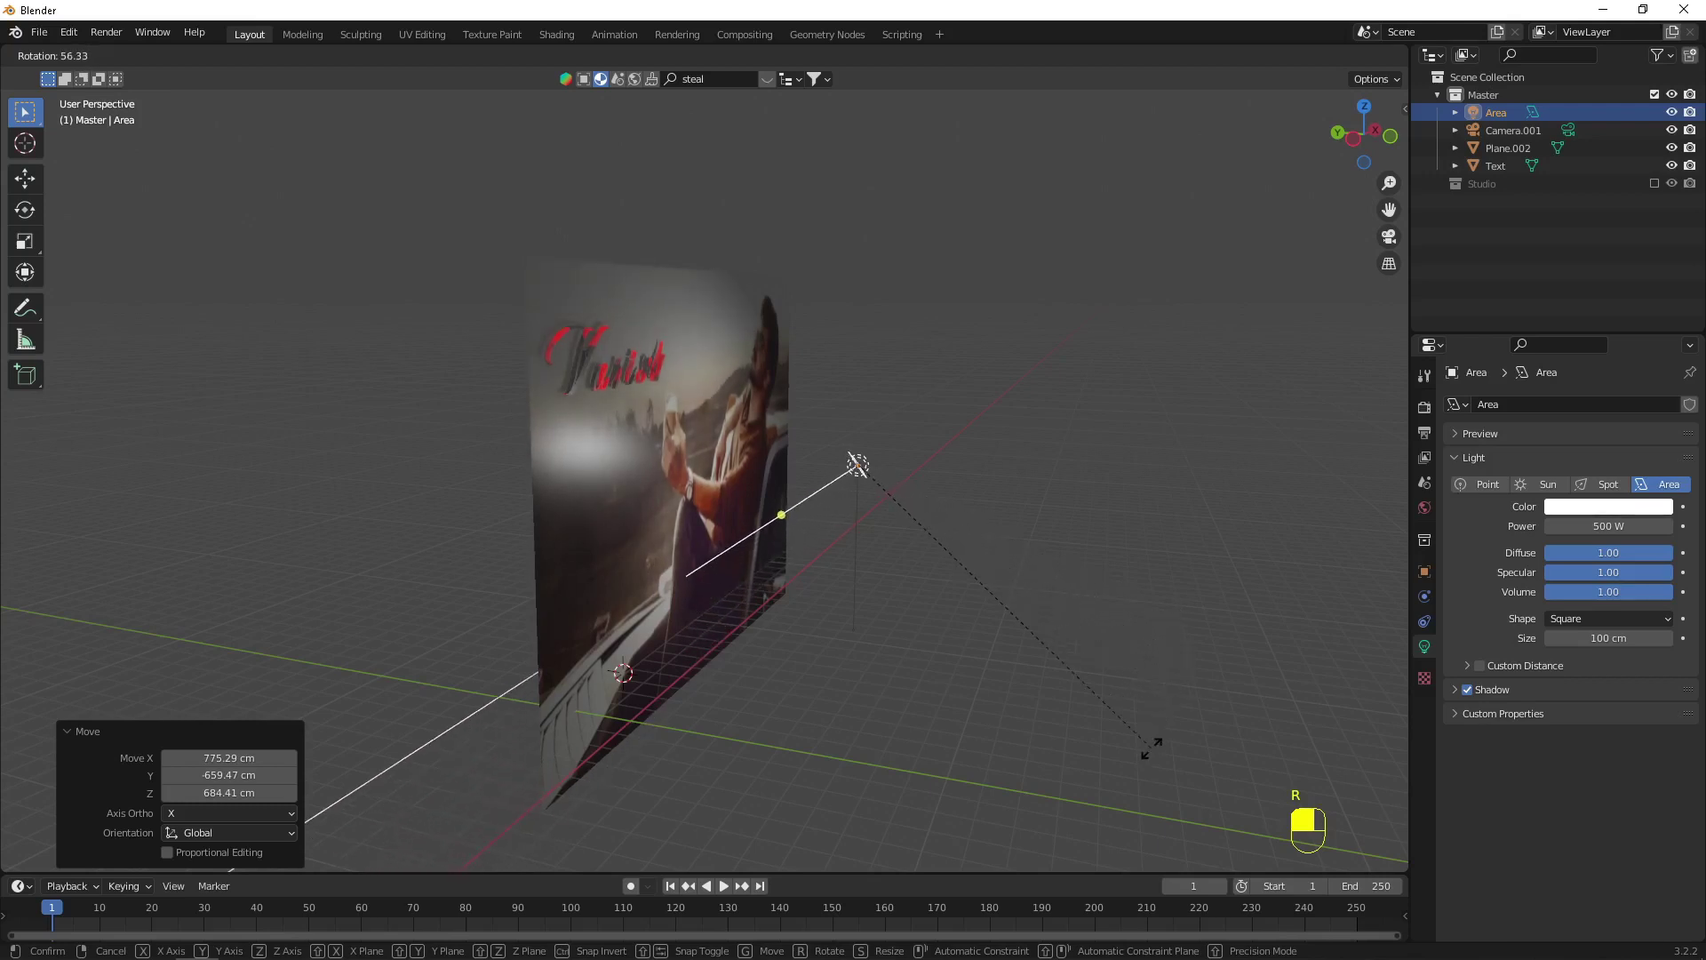
left_click(1137, 772)
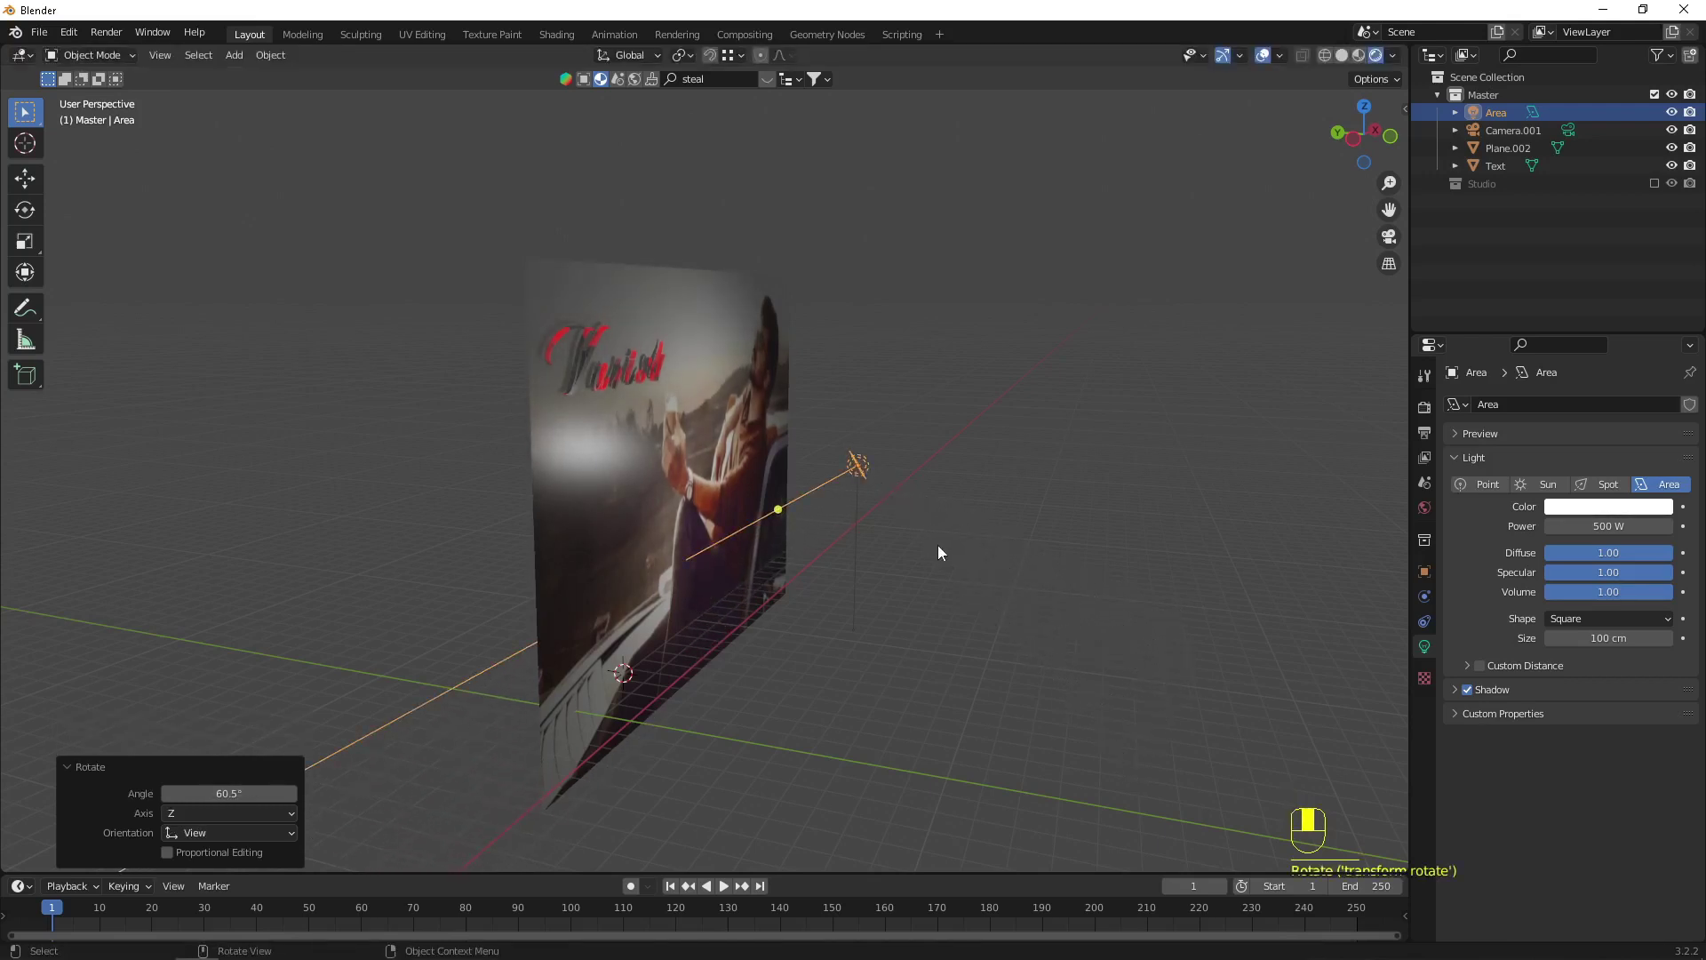
key("g")
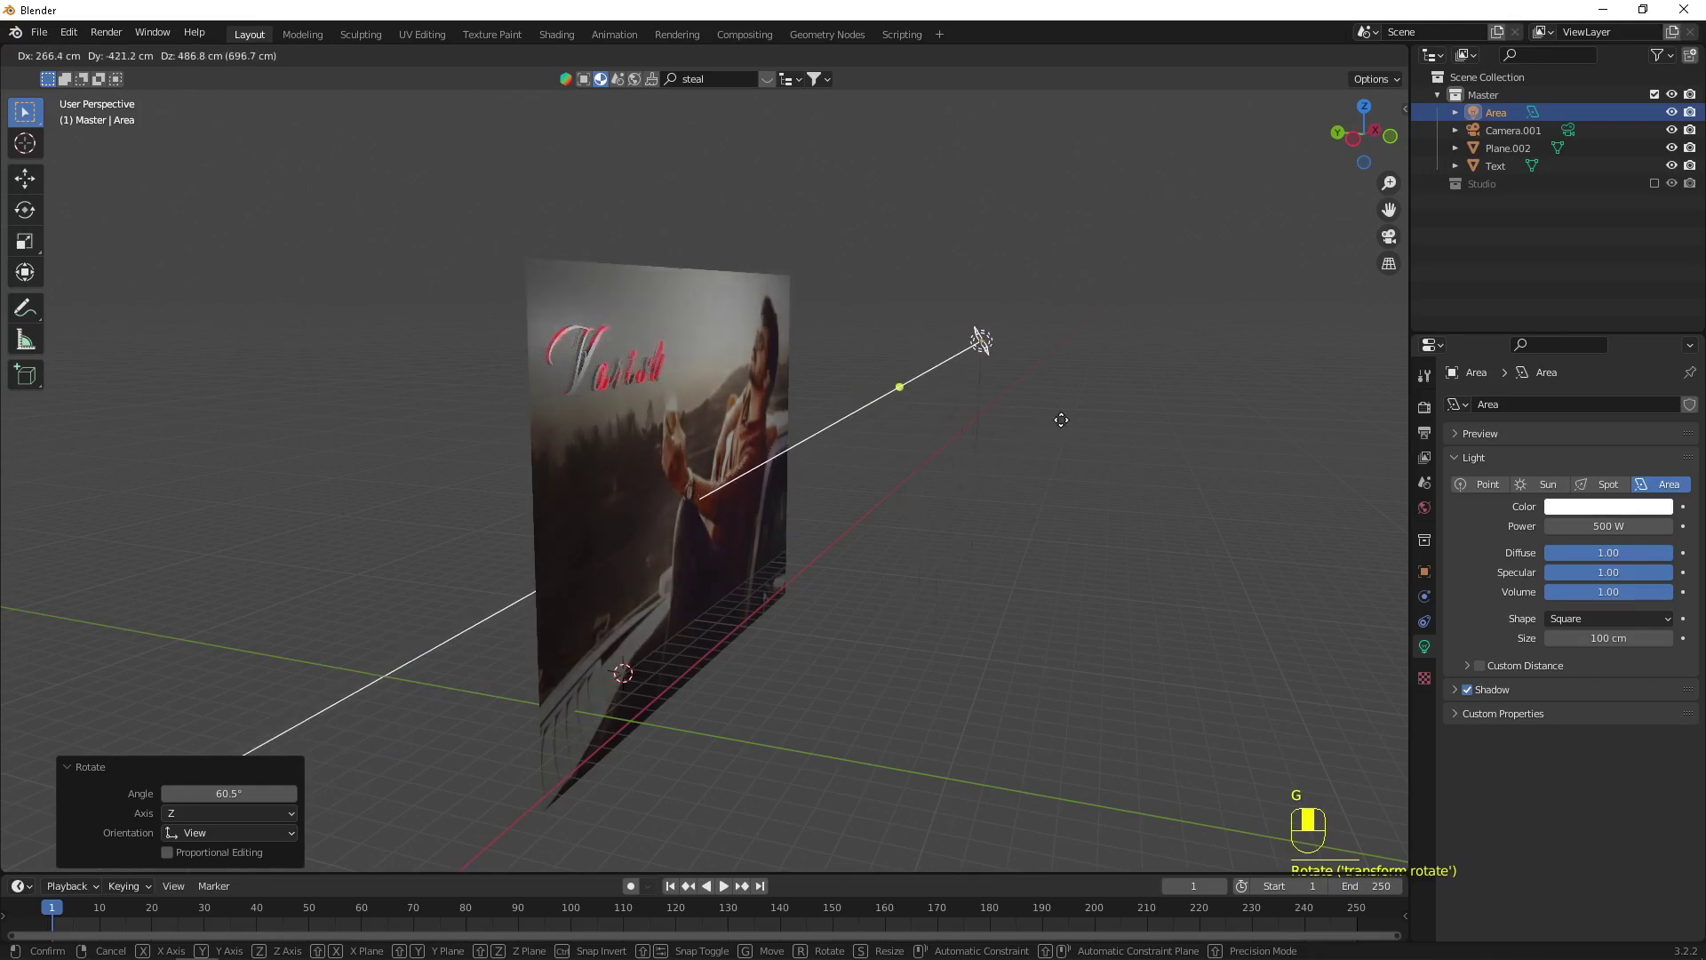
left_click(1058, 410)
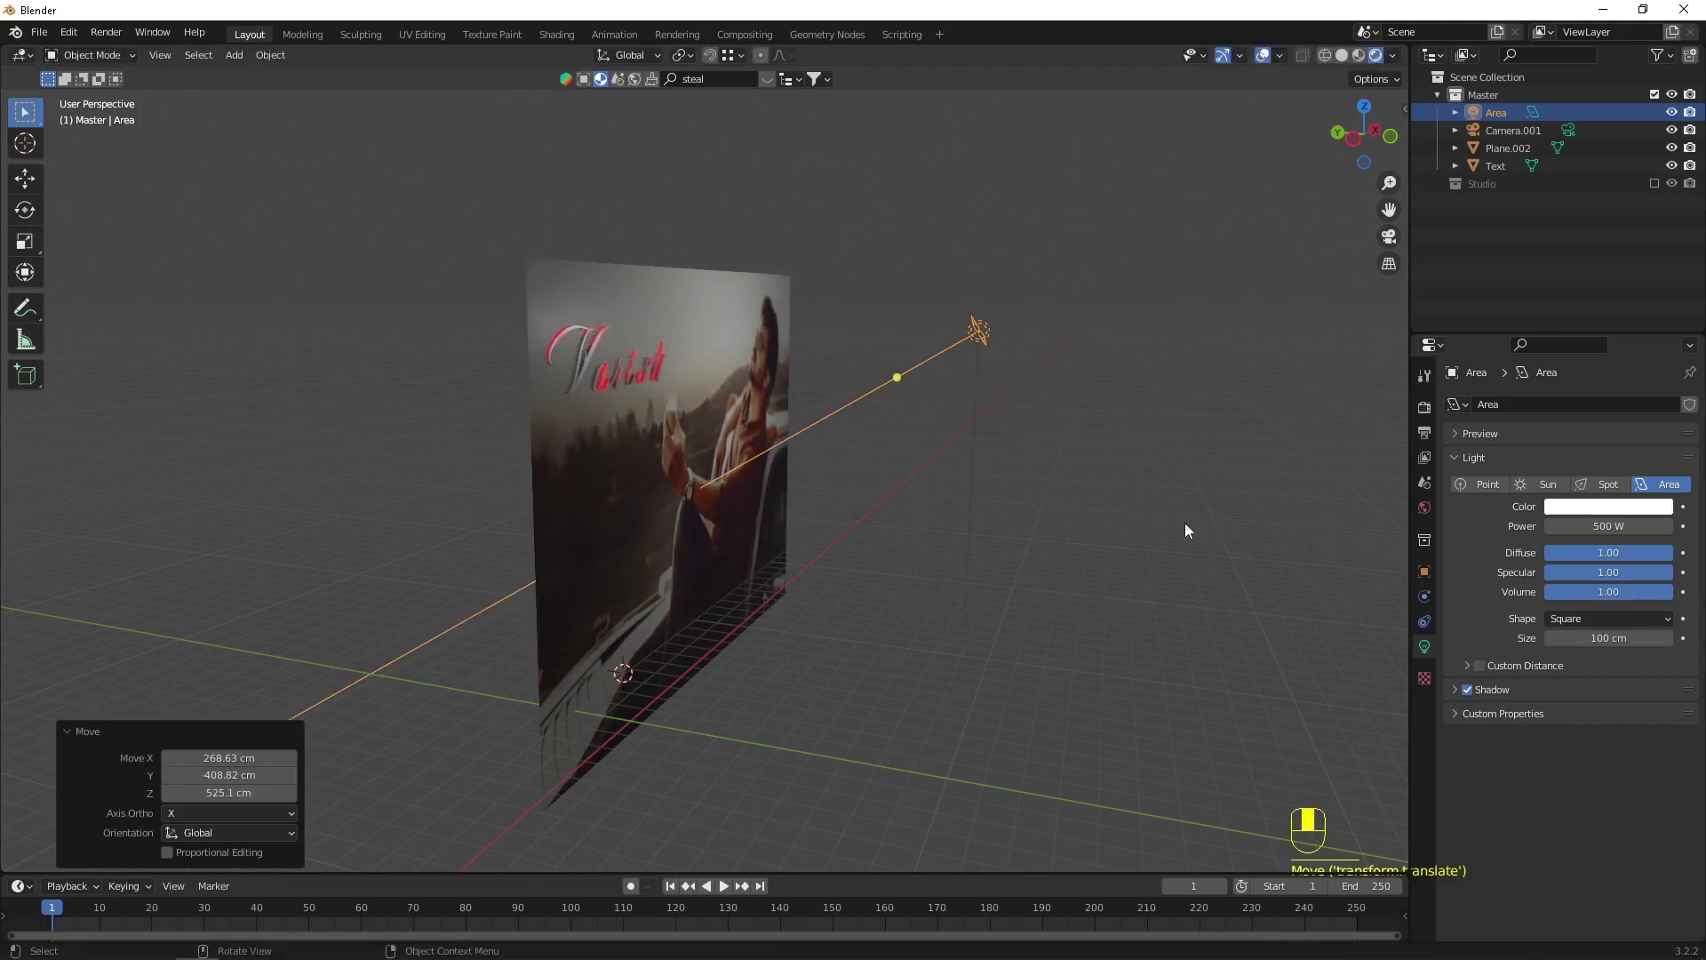
Step: Enlarge the area light's size to 382 cm and set its power to 800 W
middle_click_drag(1185, 524, 1066, 558)
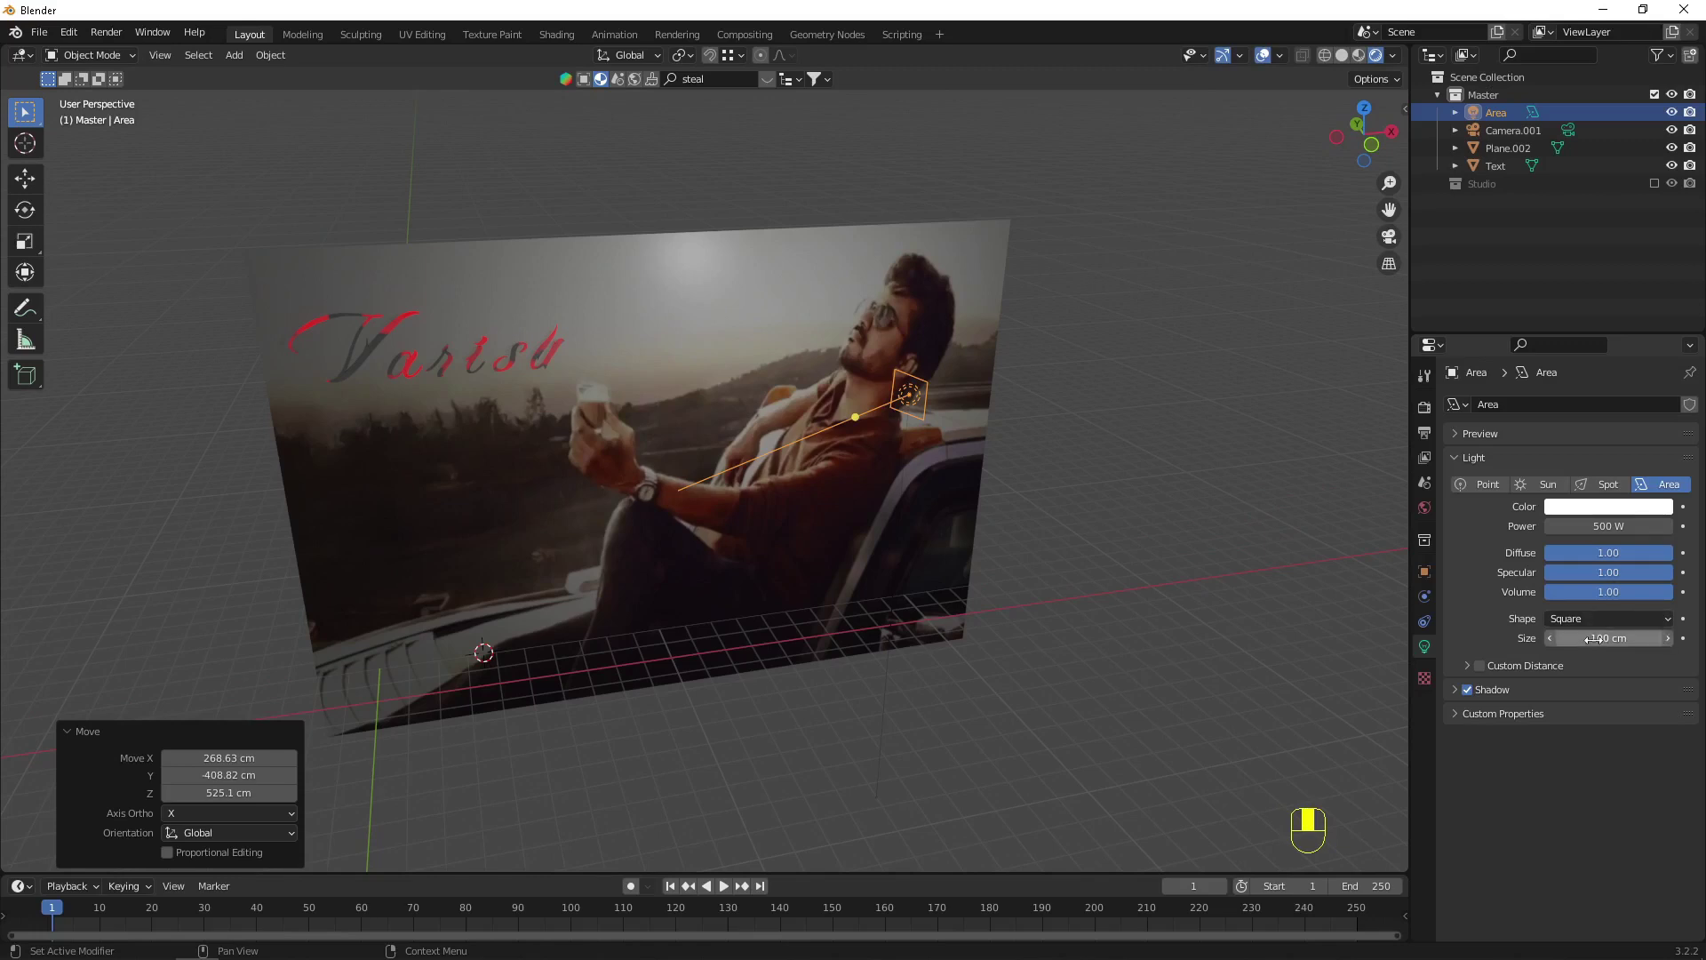
left_click_drag(1593, 638, 1671, 638)
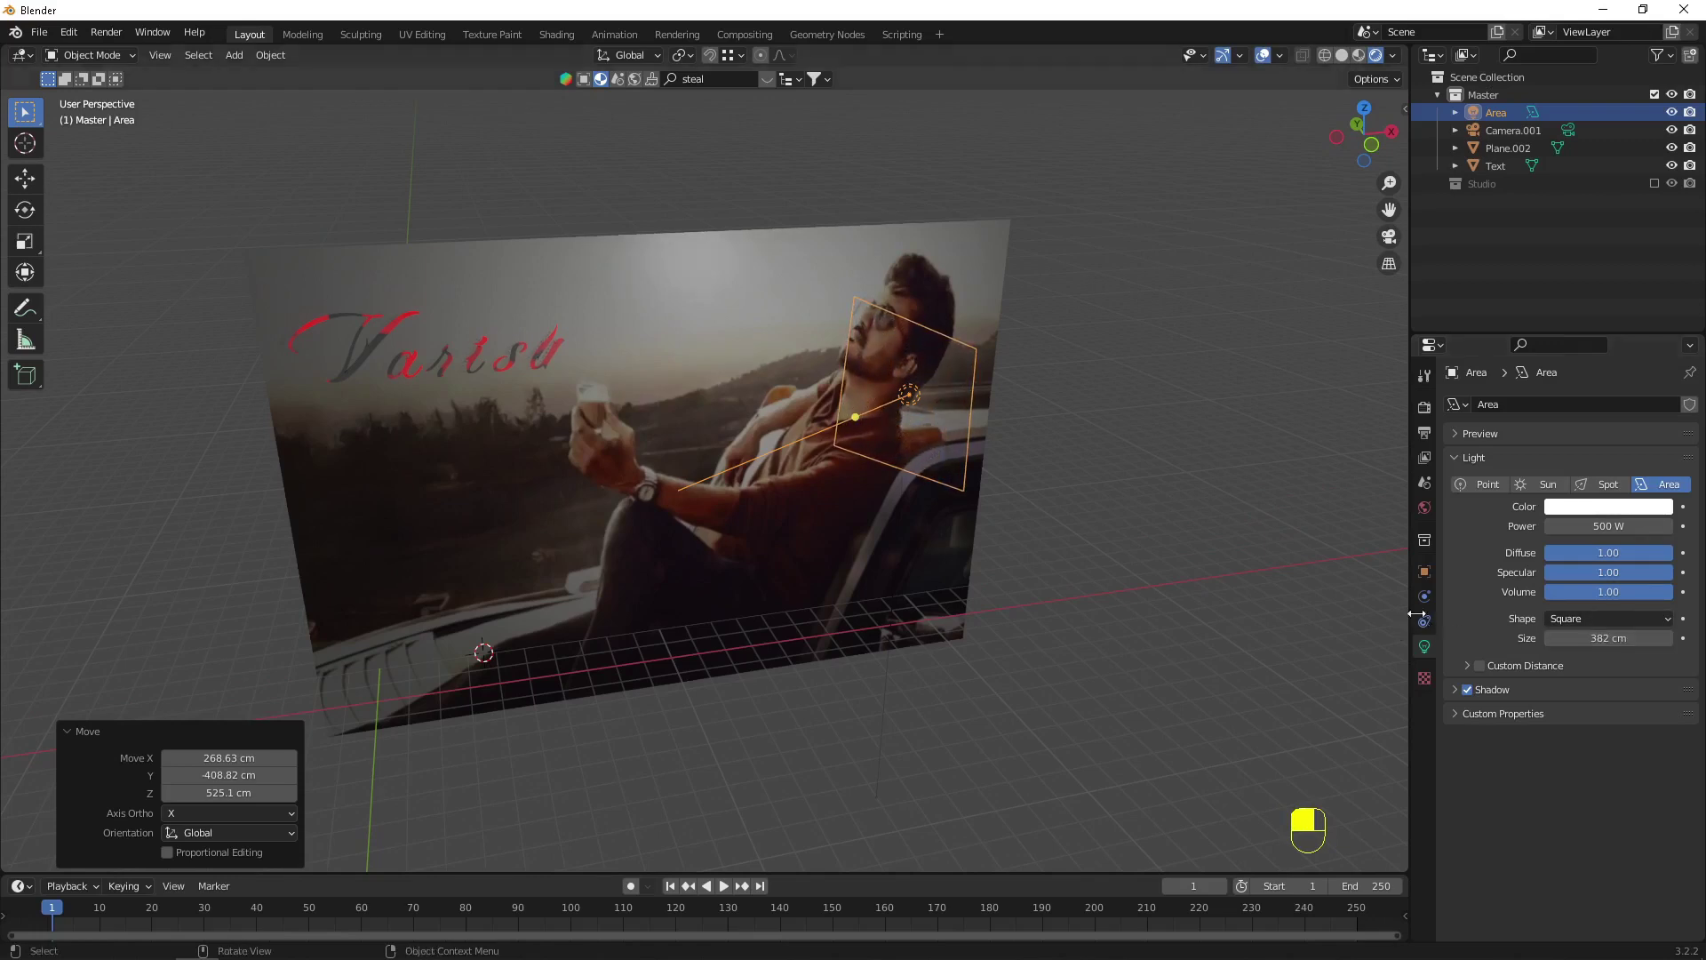
left_click(1614, 526)
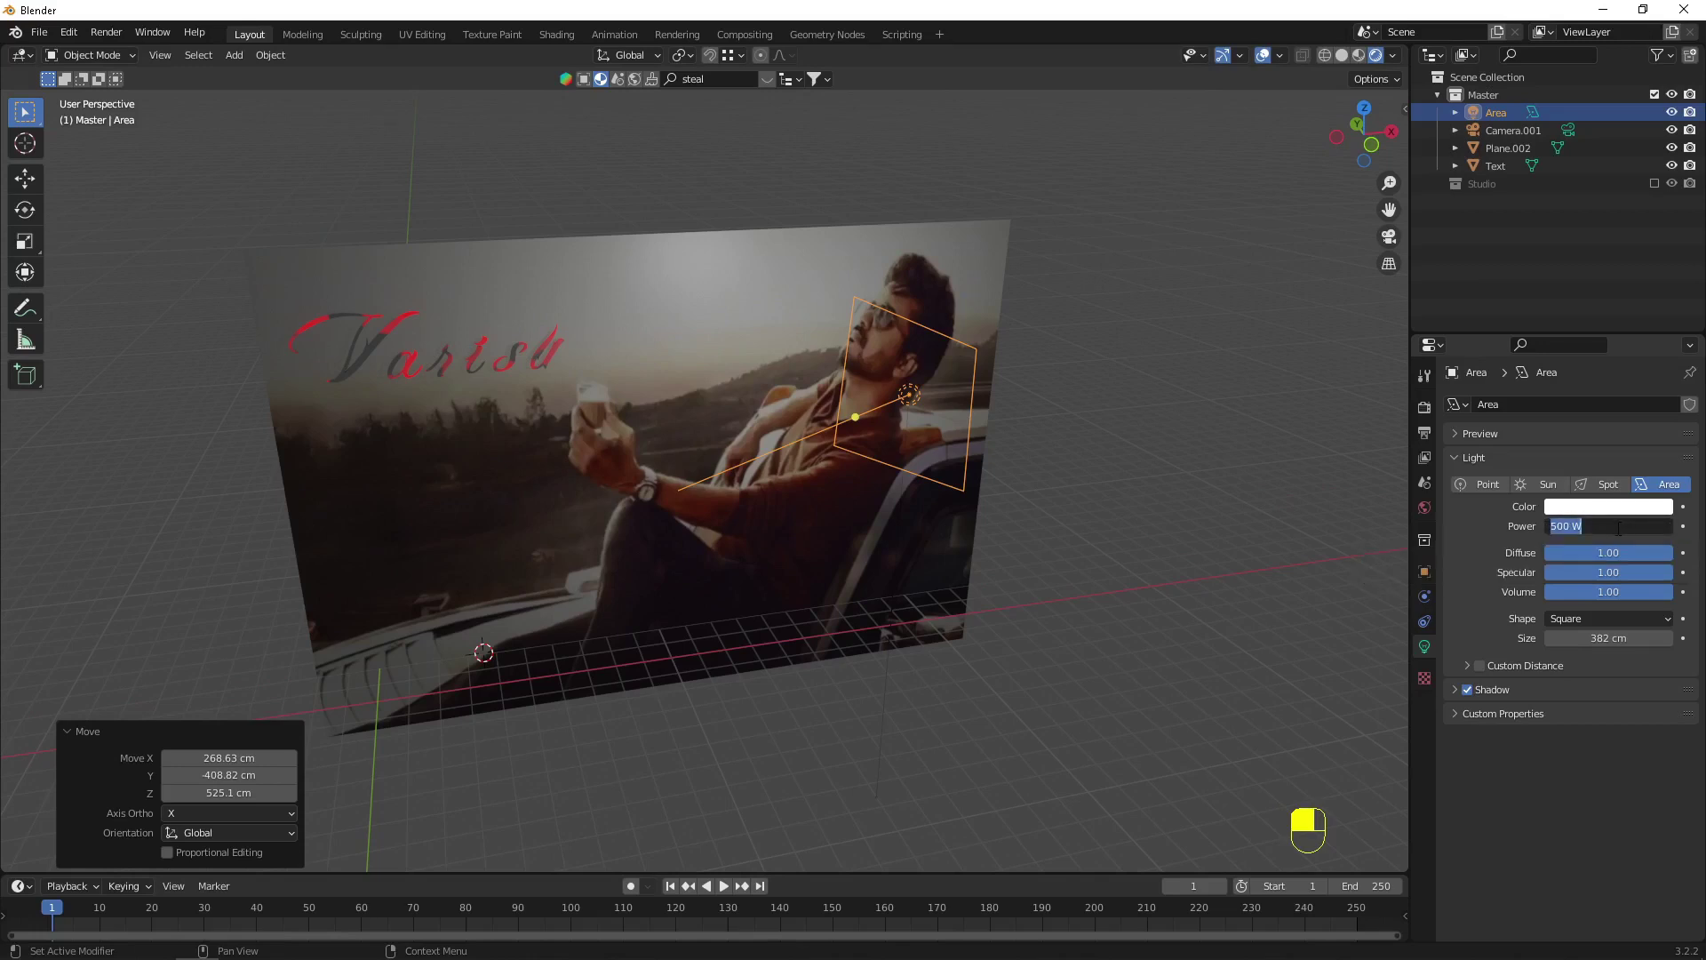
type("800")
key("Return")
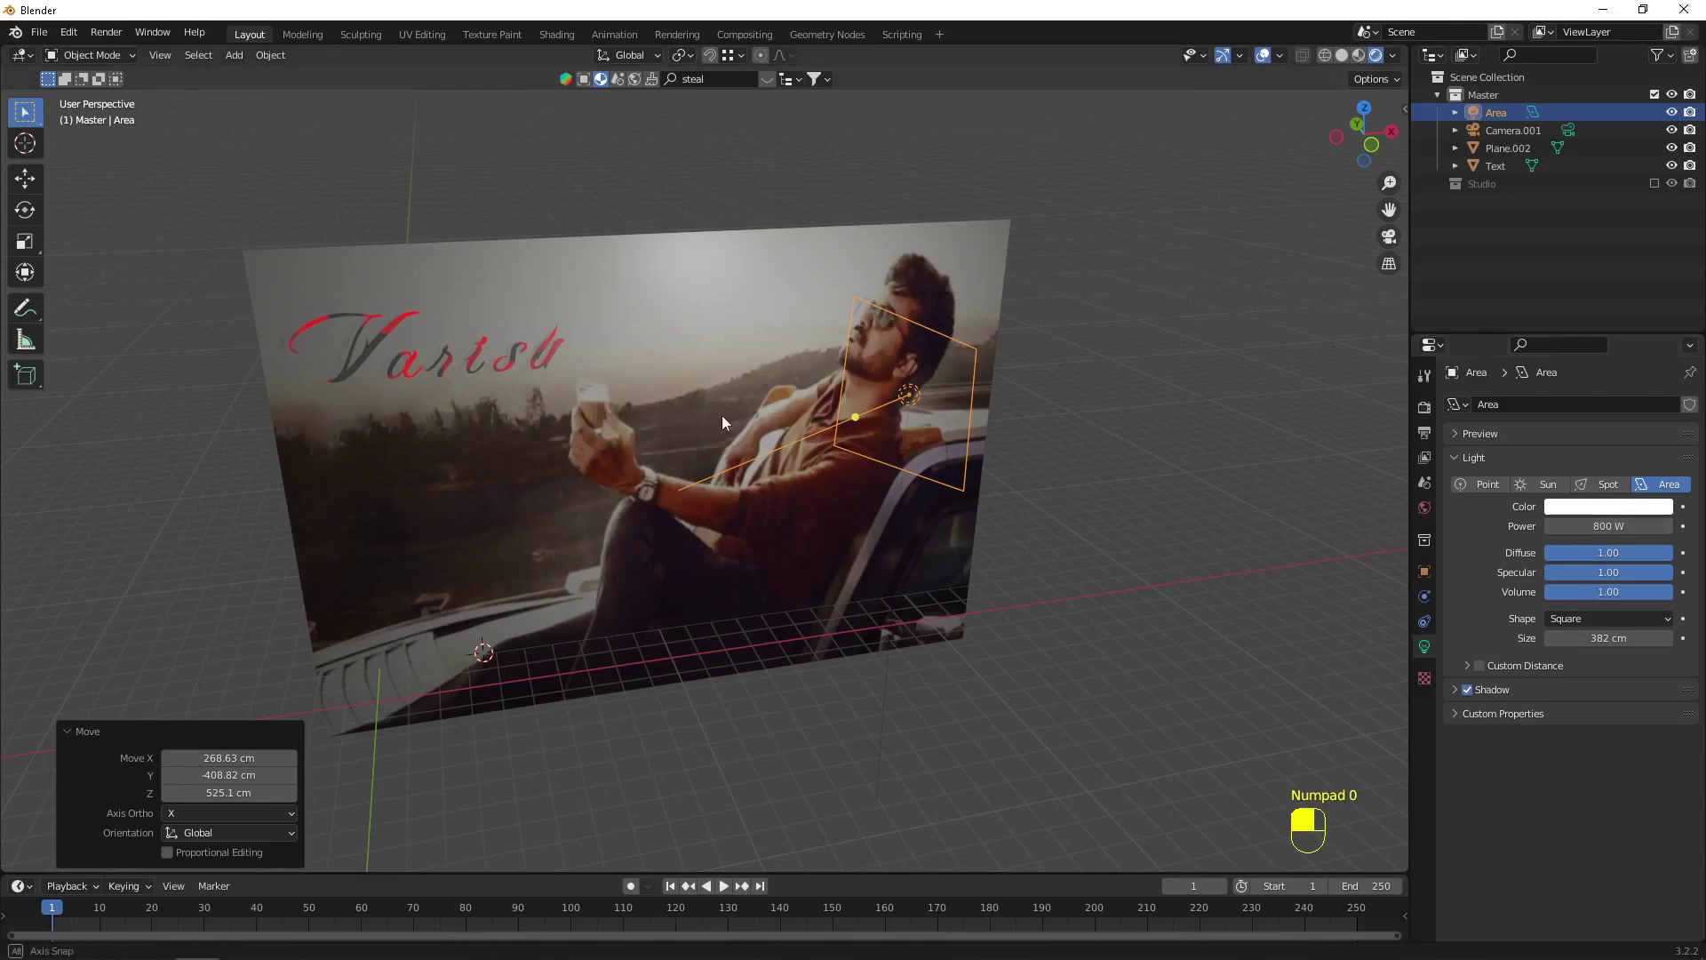
middle_click_drag(721, 414, 686, 386)
scroll(685, 390, "down", 3)
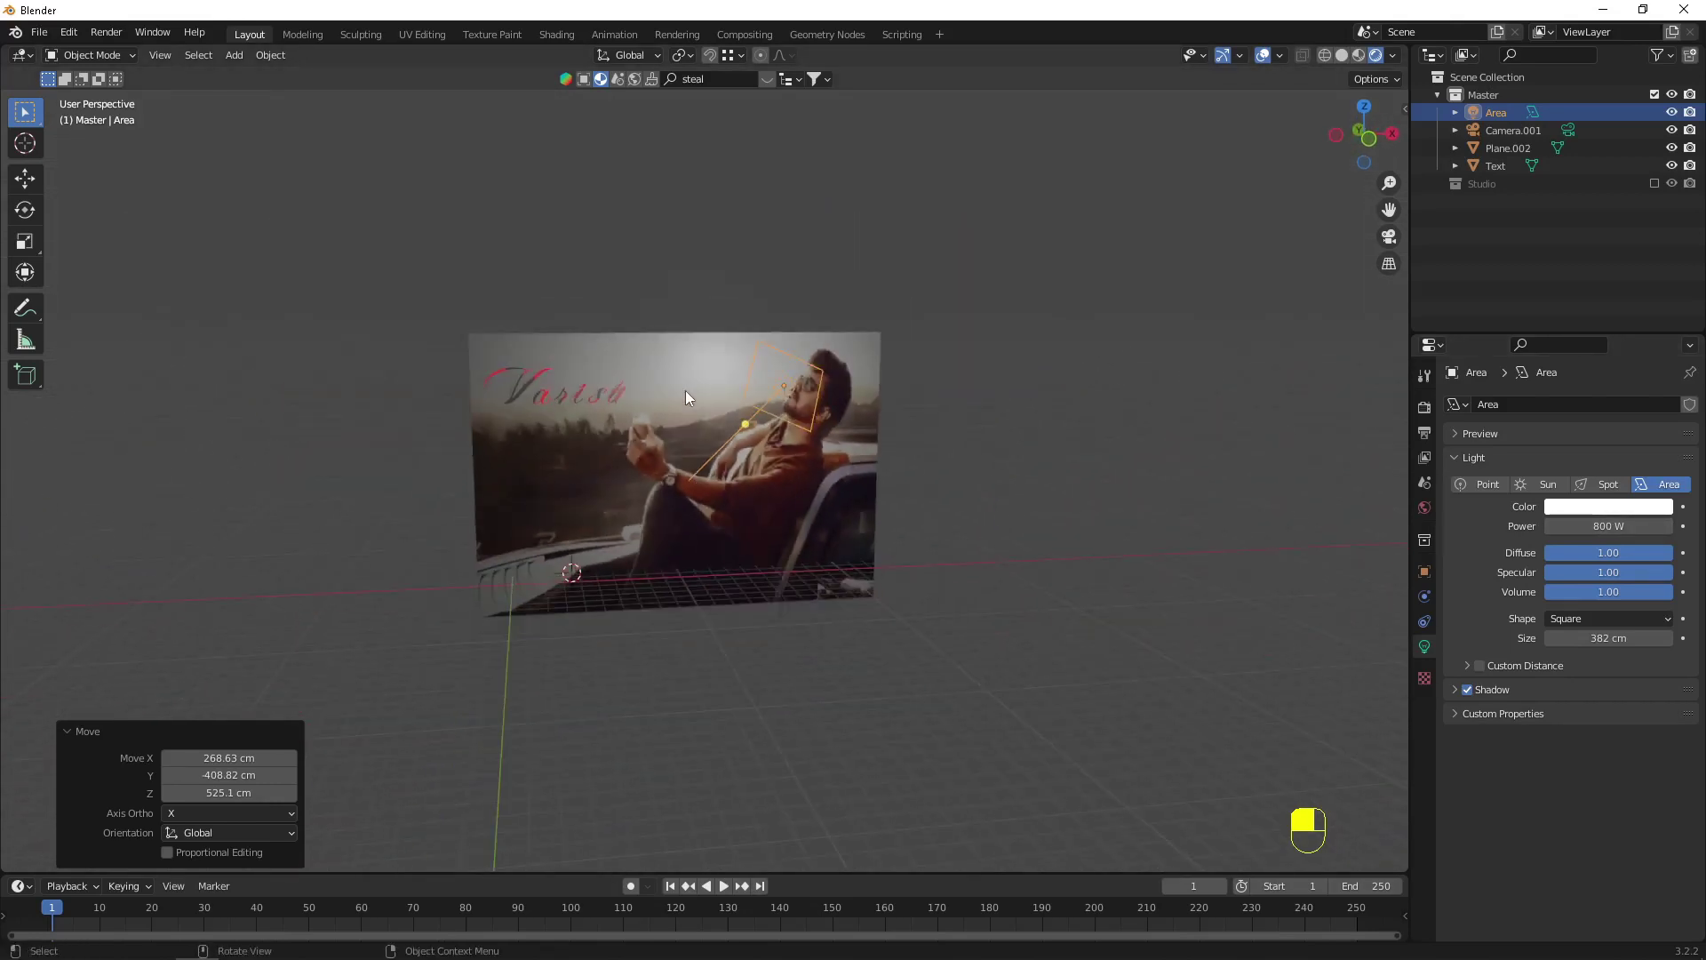
Step: Move the area light about 748 cm in X and 138 cm in Z, and rotate it about 25.4° around global Z
key("KP_1")
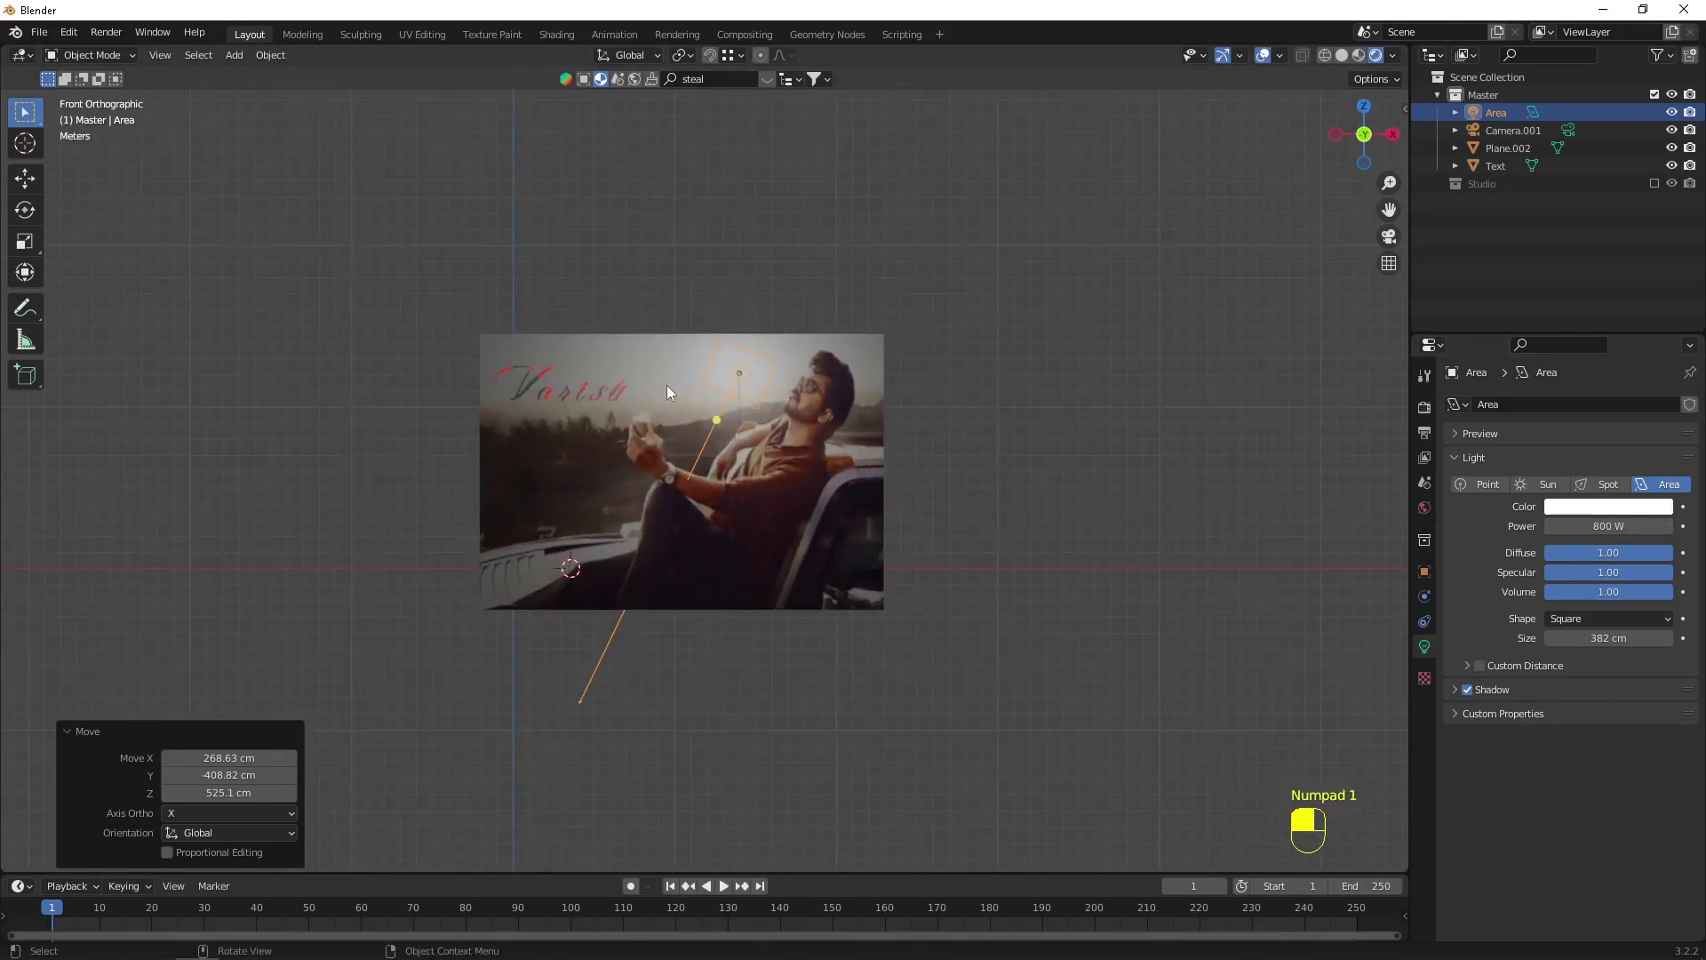
key("g")
left_click(668, 343)
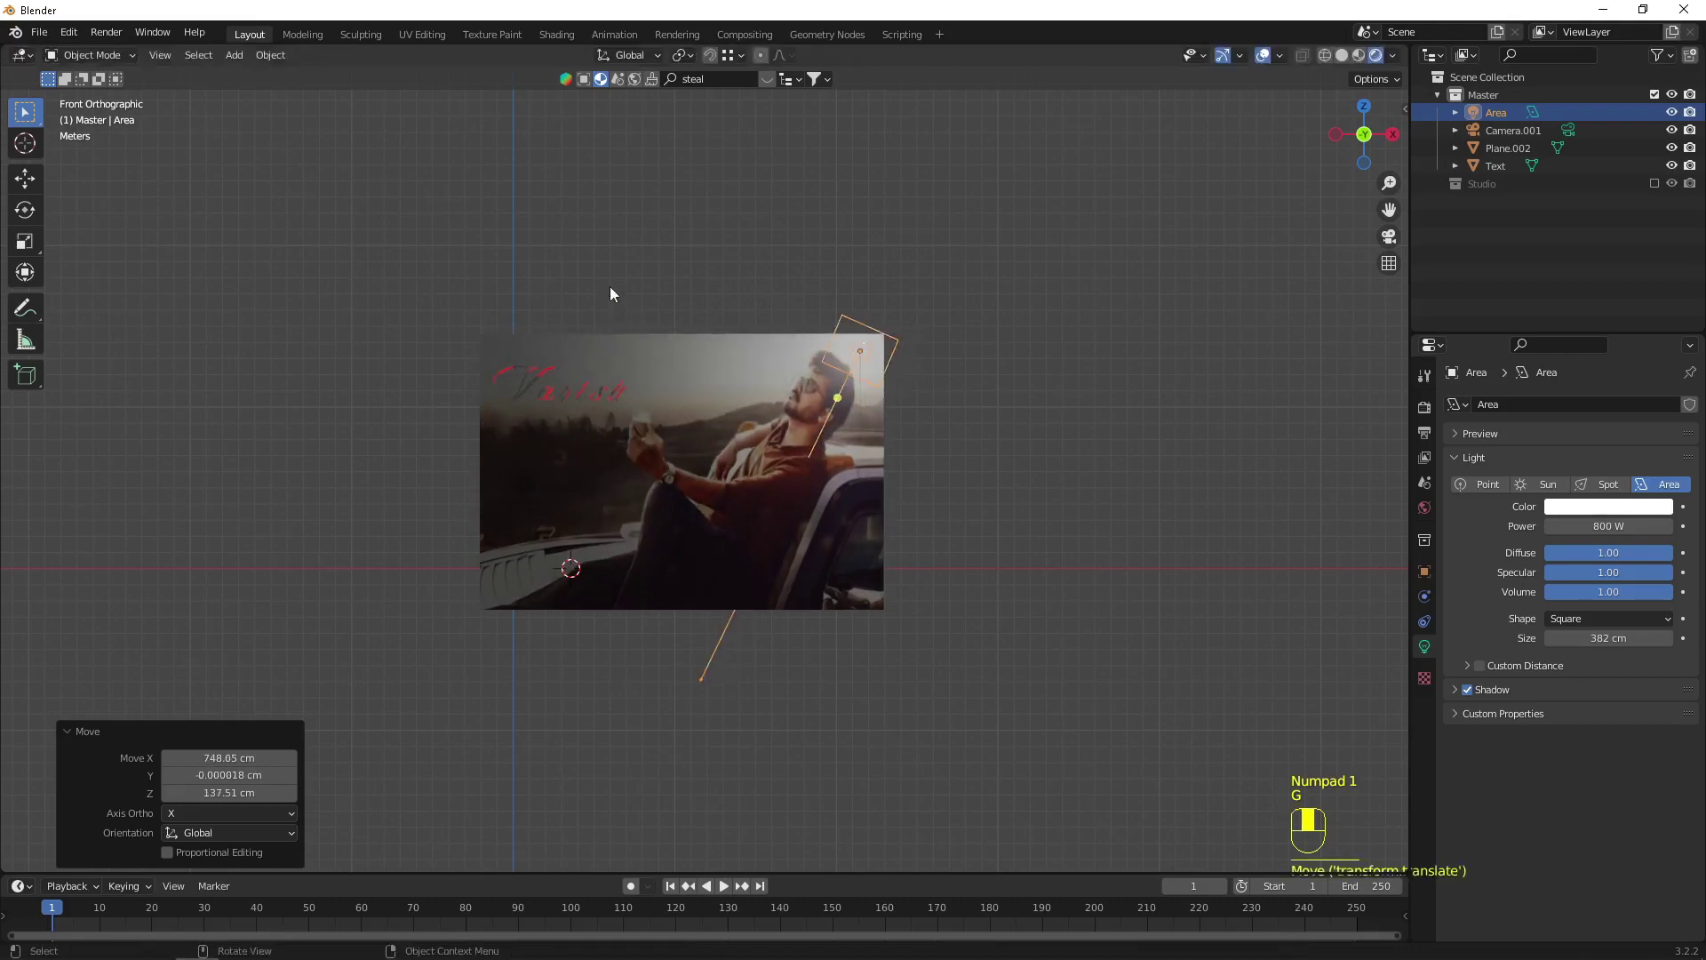
key("r")
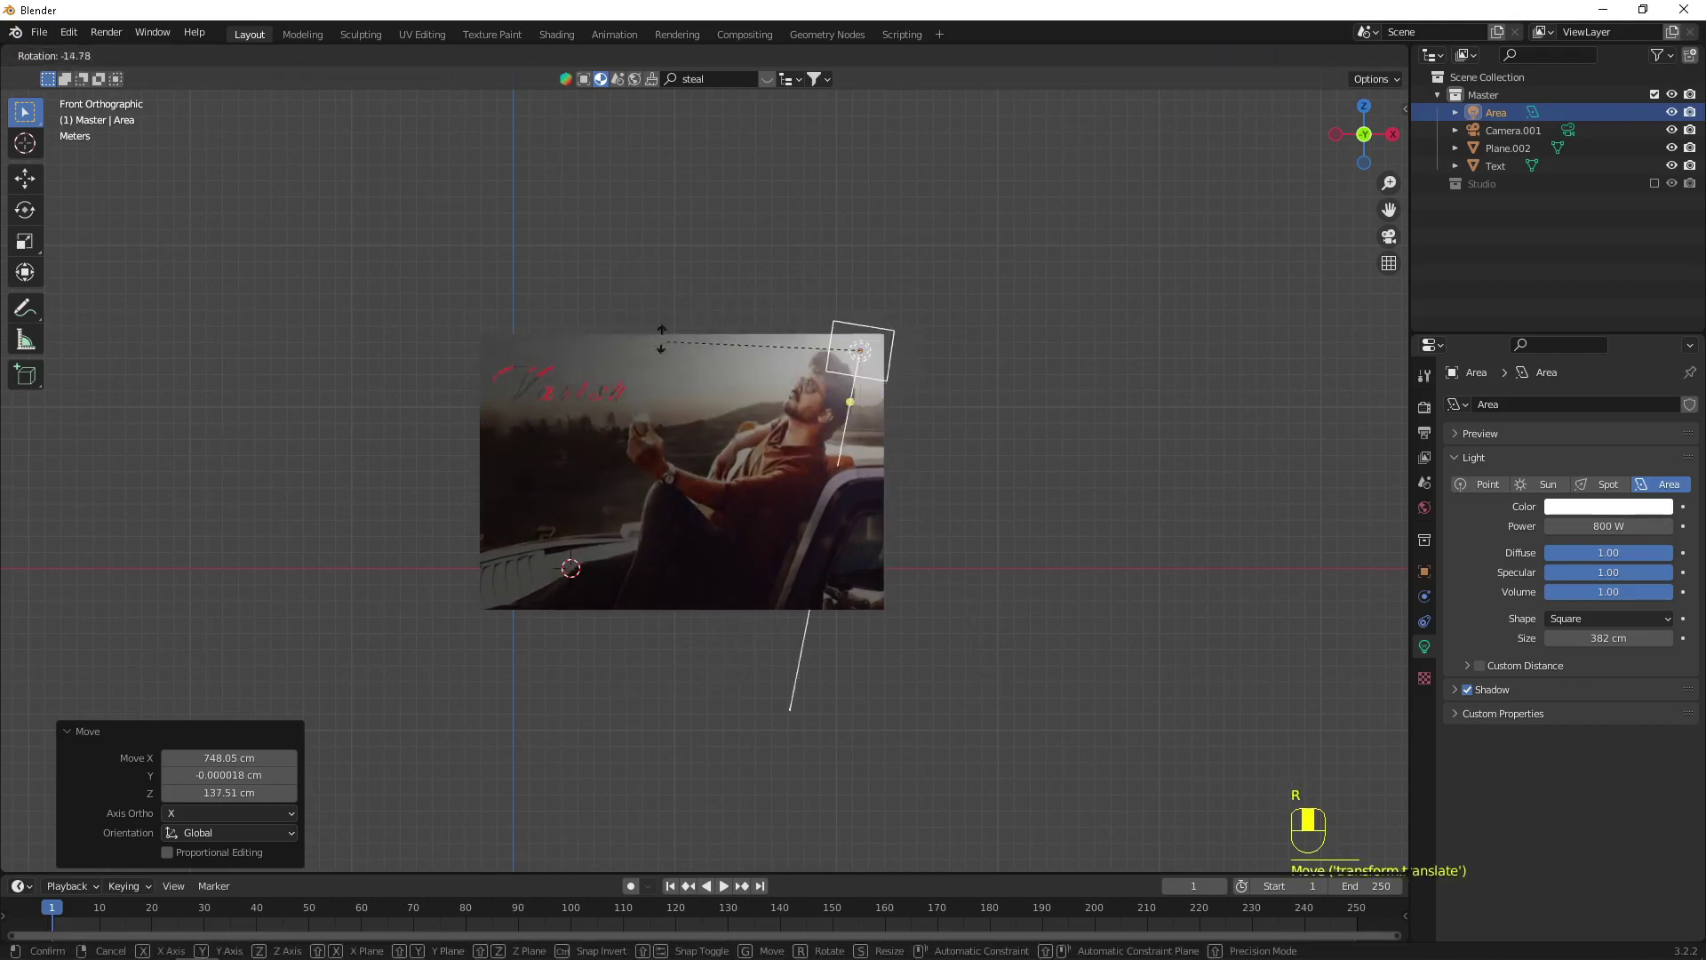
key("z")
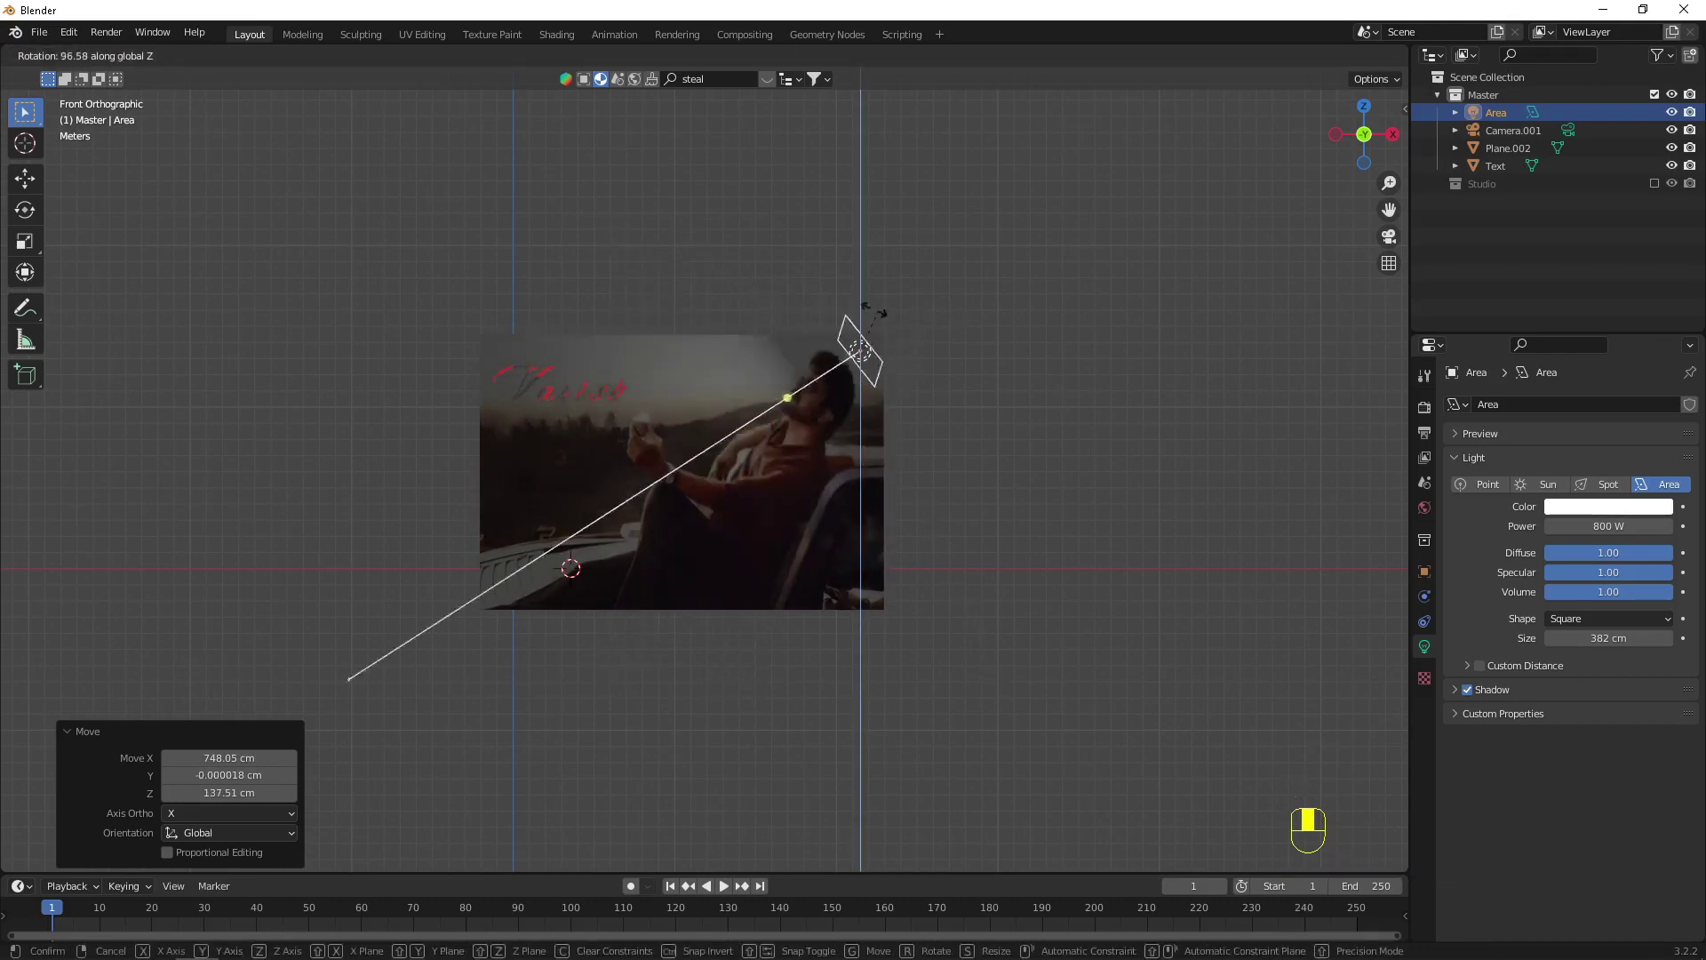
left_click(926, 419)
Step: Duplicate the area light about -1710 cm along X, near the title, and rotate the copy about -74.9° around global Z
key("shift+d")
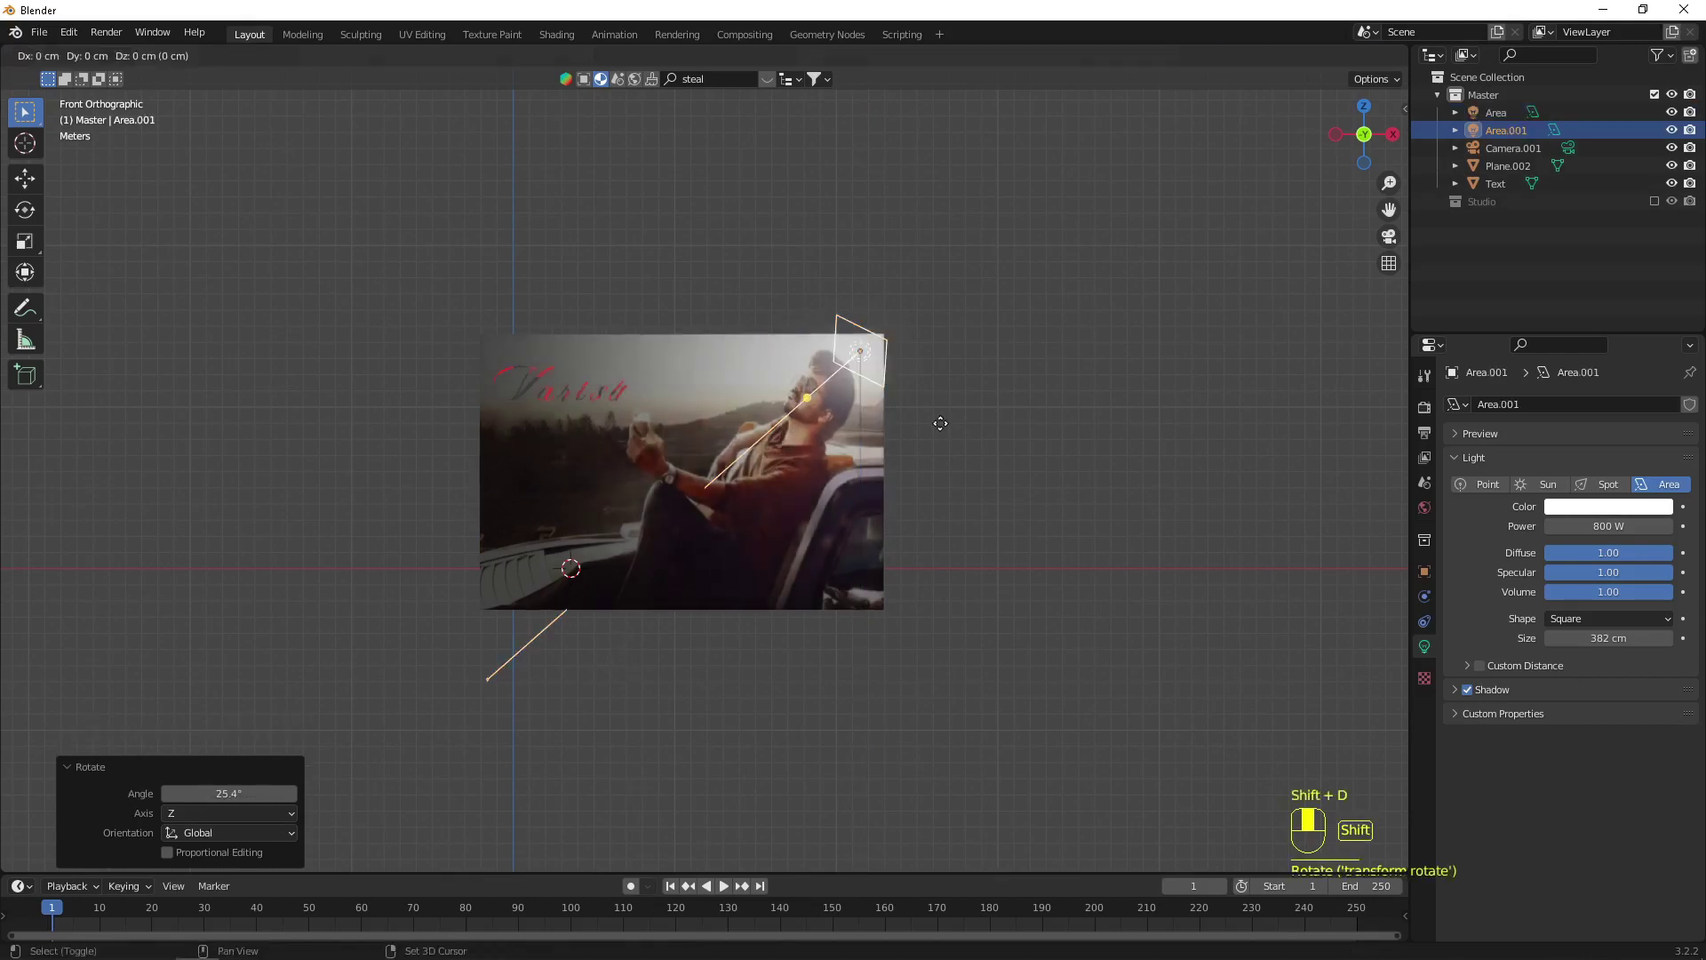
key("x")
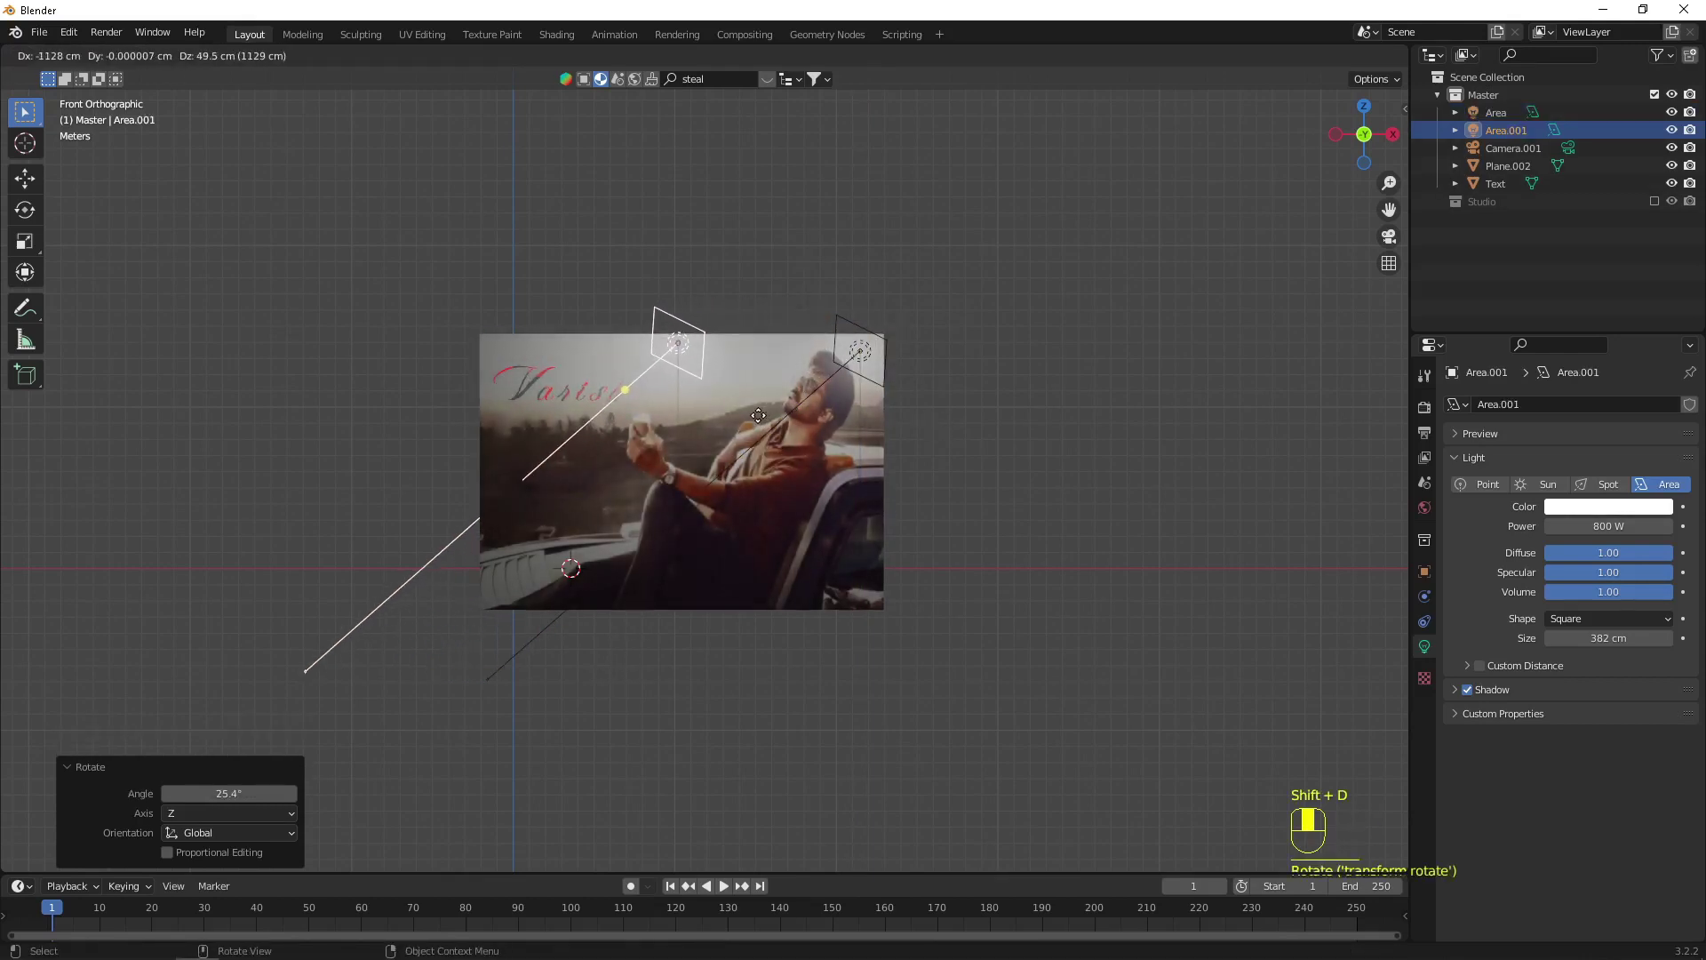
left_click(666, 425)
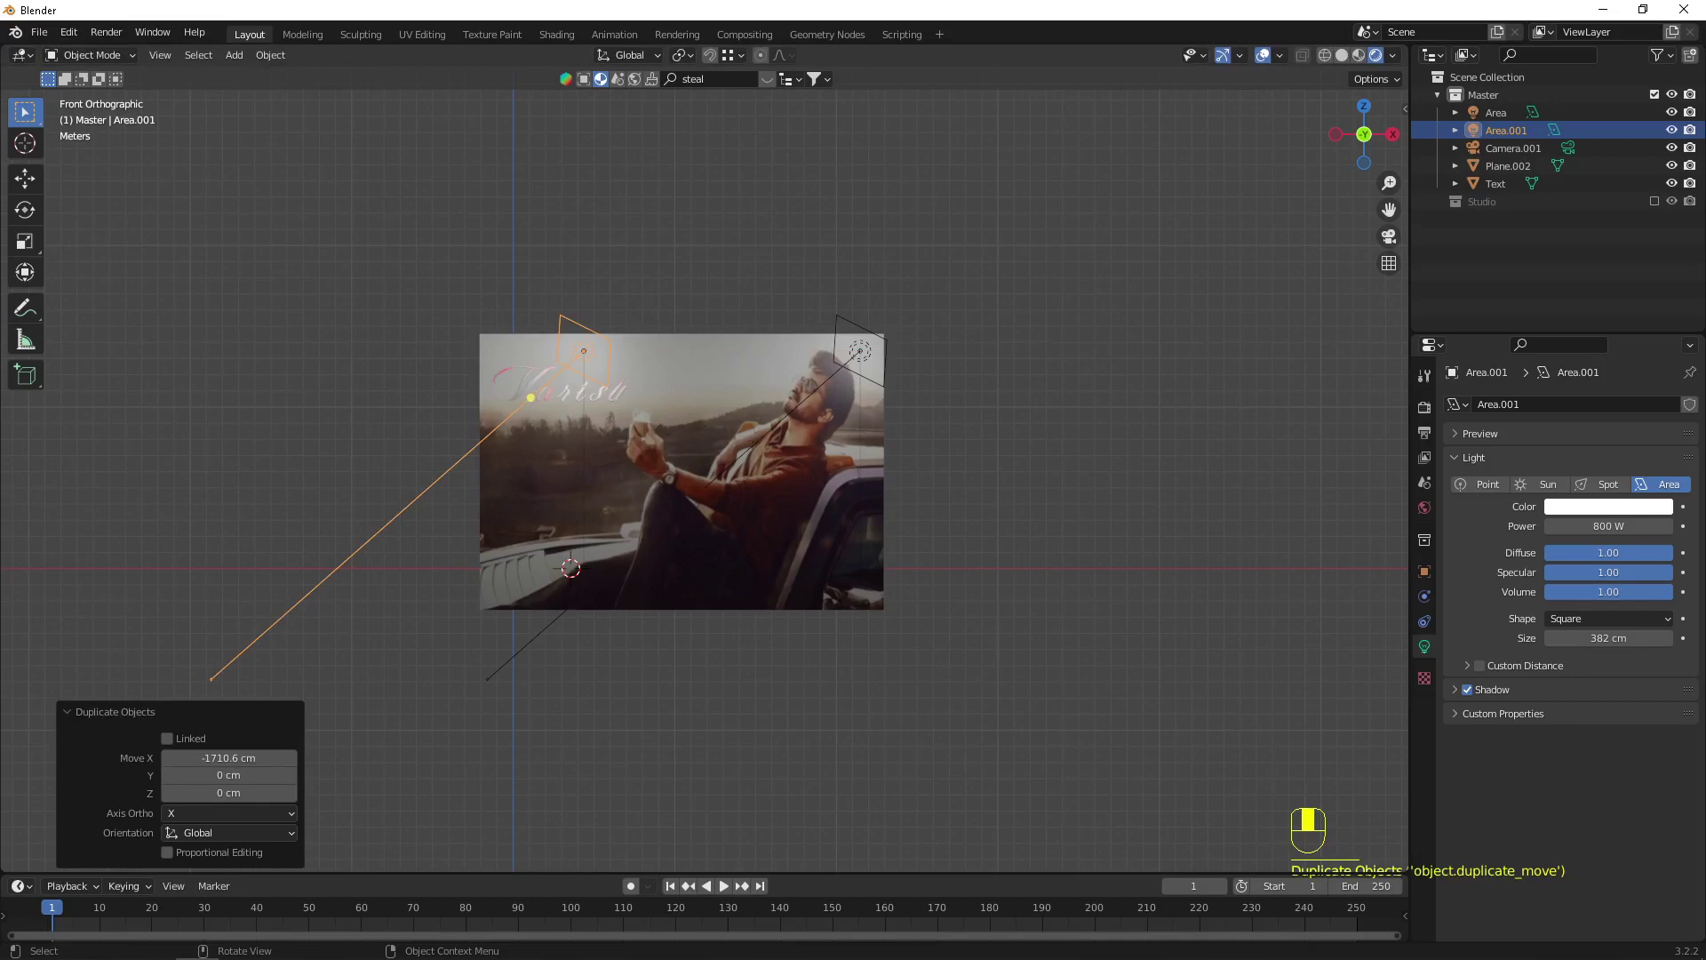
key("r")
key("z")
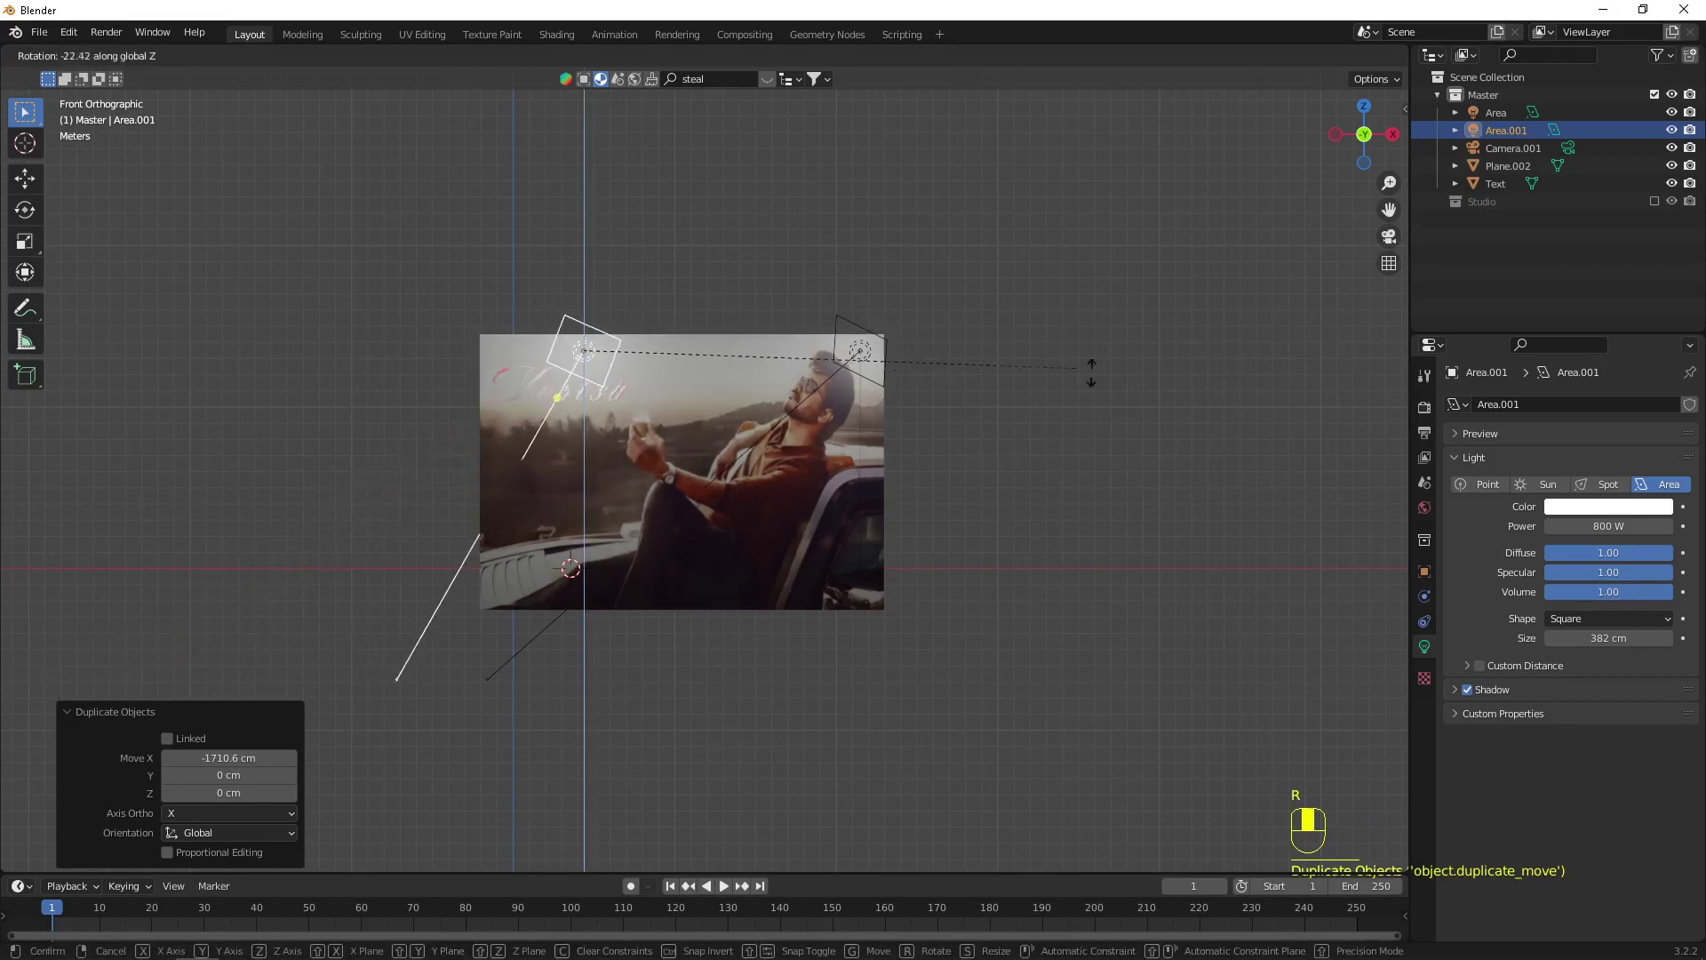
left_click(657, 263)
Step: Lower the duplicated light about 385 cm and the original area light about 347 cm along Z
key("g")
key("z")
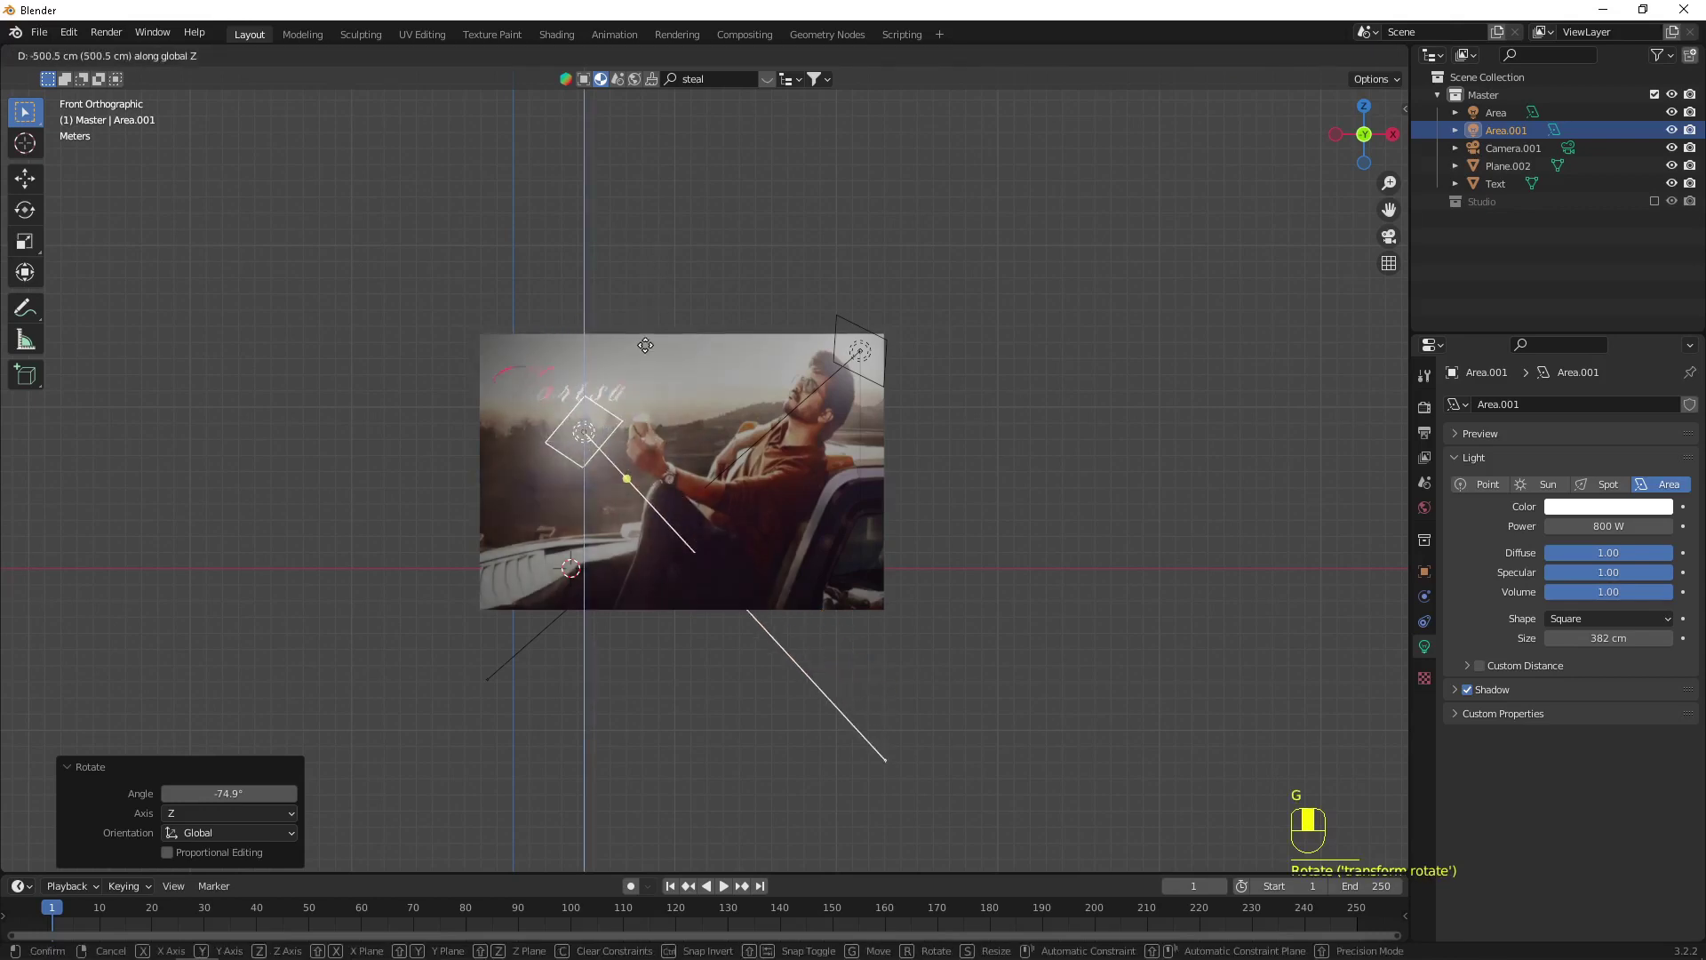
left_click(632, 335)
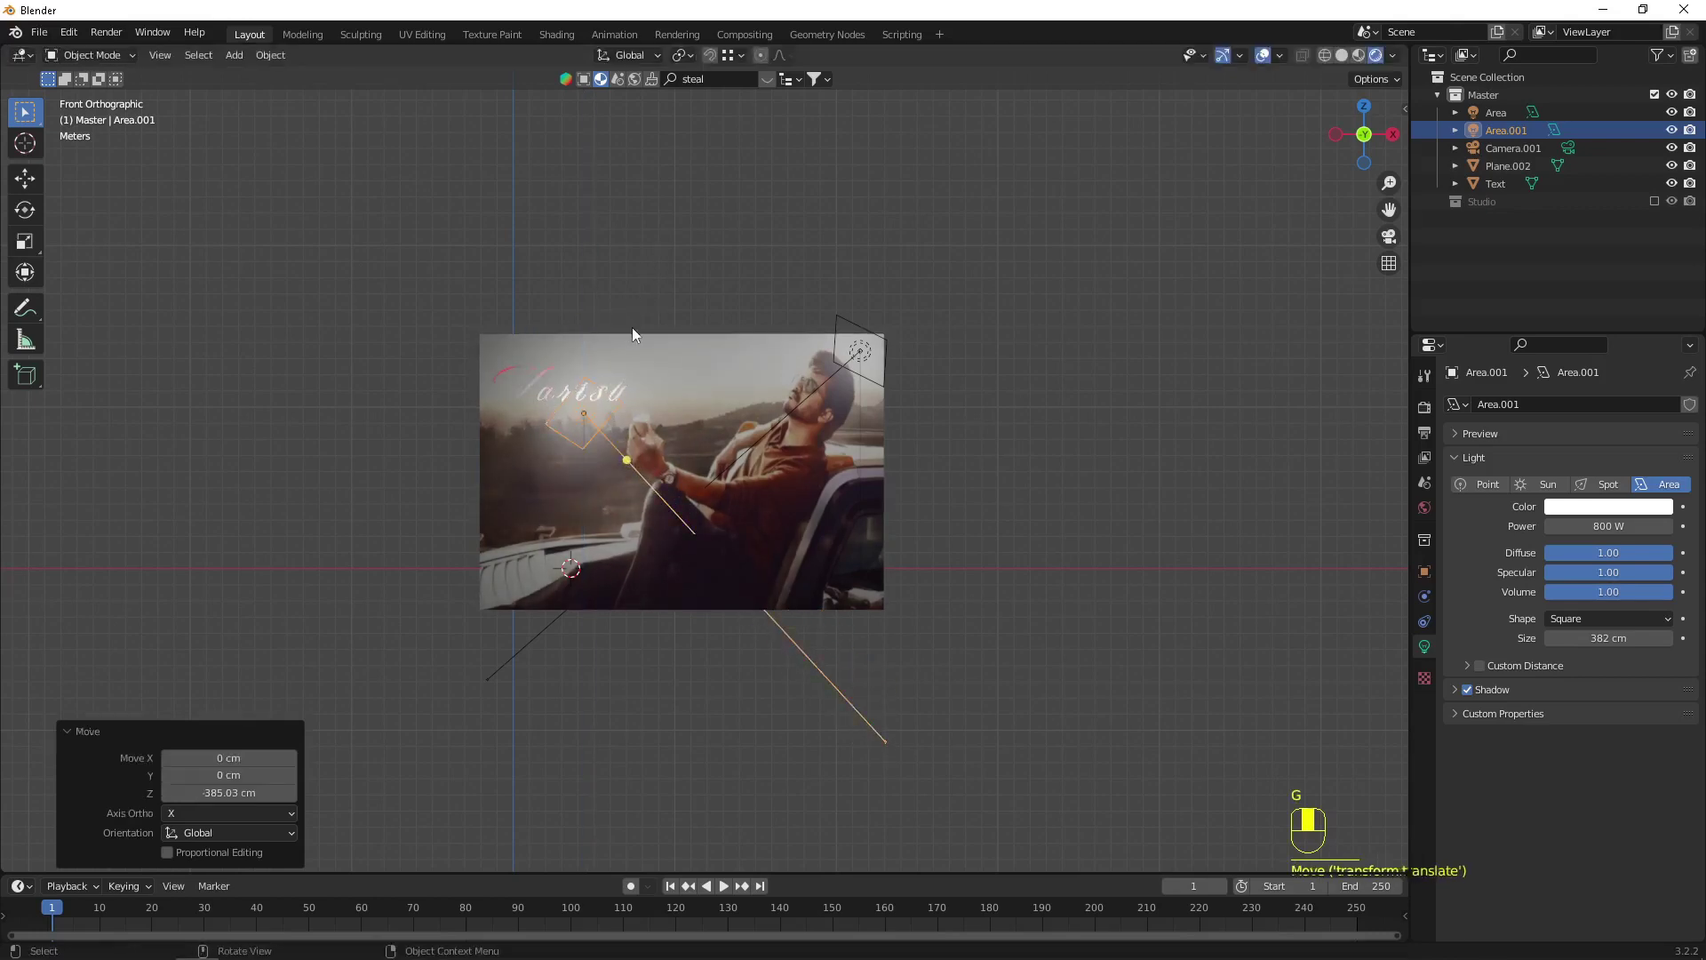
left_click(876, 367)
left_click(875, 367)
key("g")
key("z")
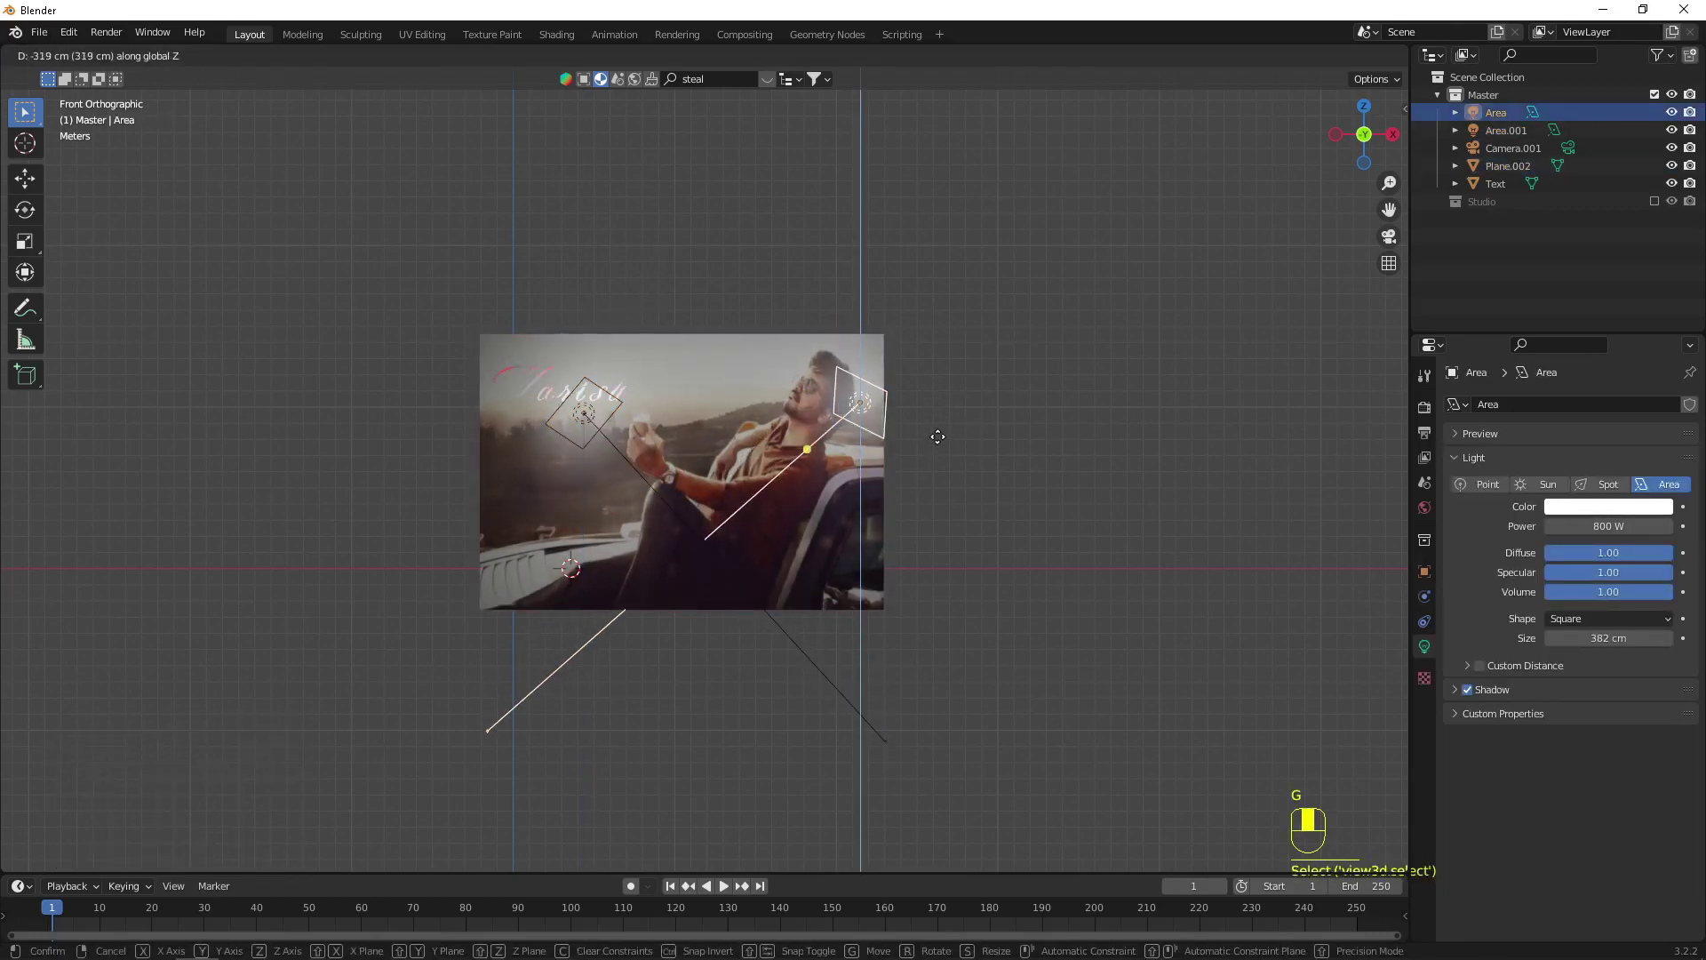
left_click(938, 442)
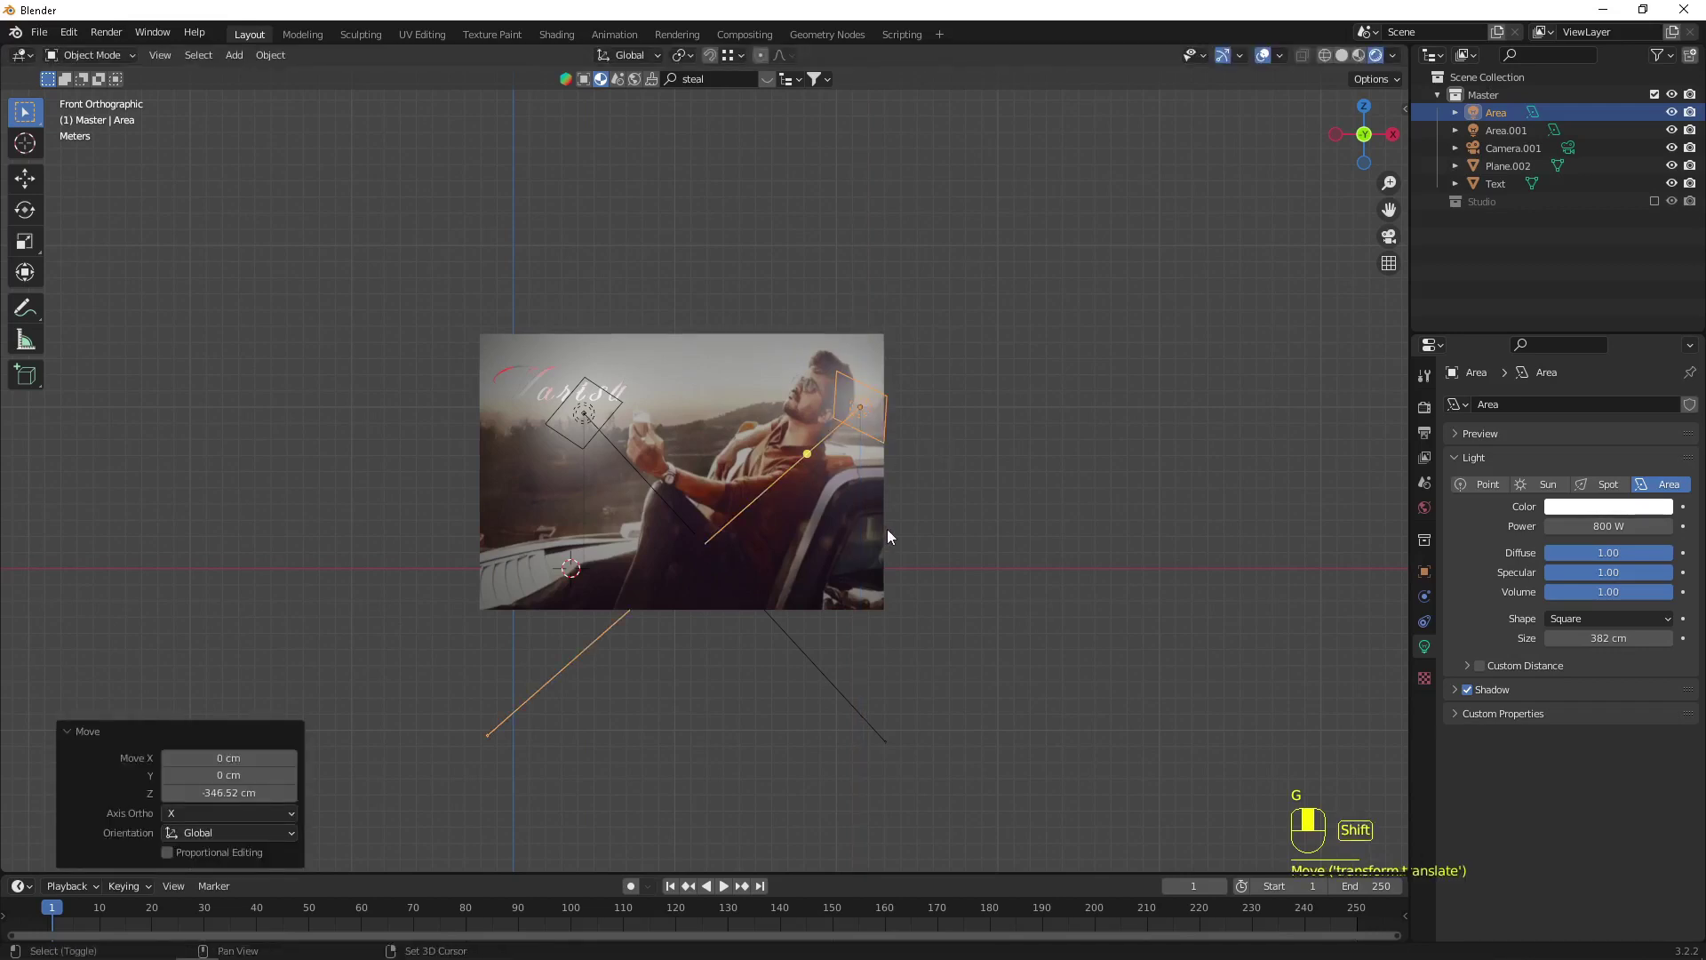
Step: Duplicate the original area light about -963 cm in X and -1045 cm in Z, and rotate the copy about 130° around Z
key("shift+d")
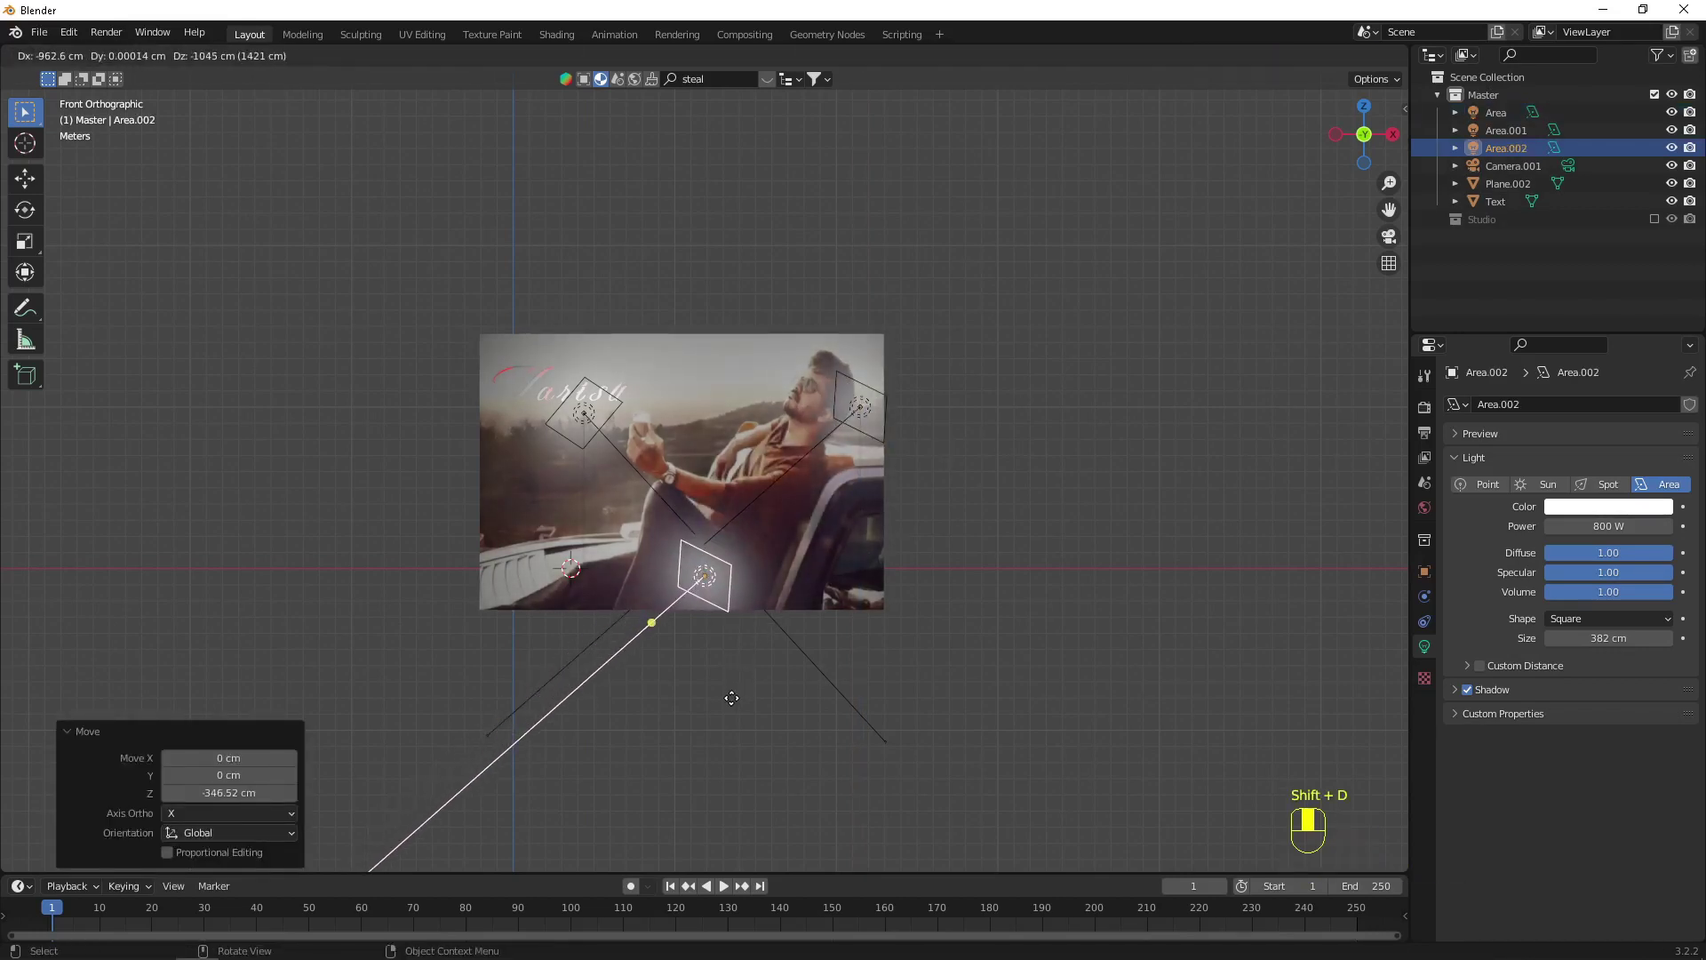
left_click(731, 699)
key("r")
key("z")
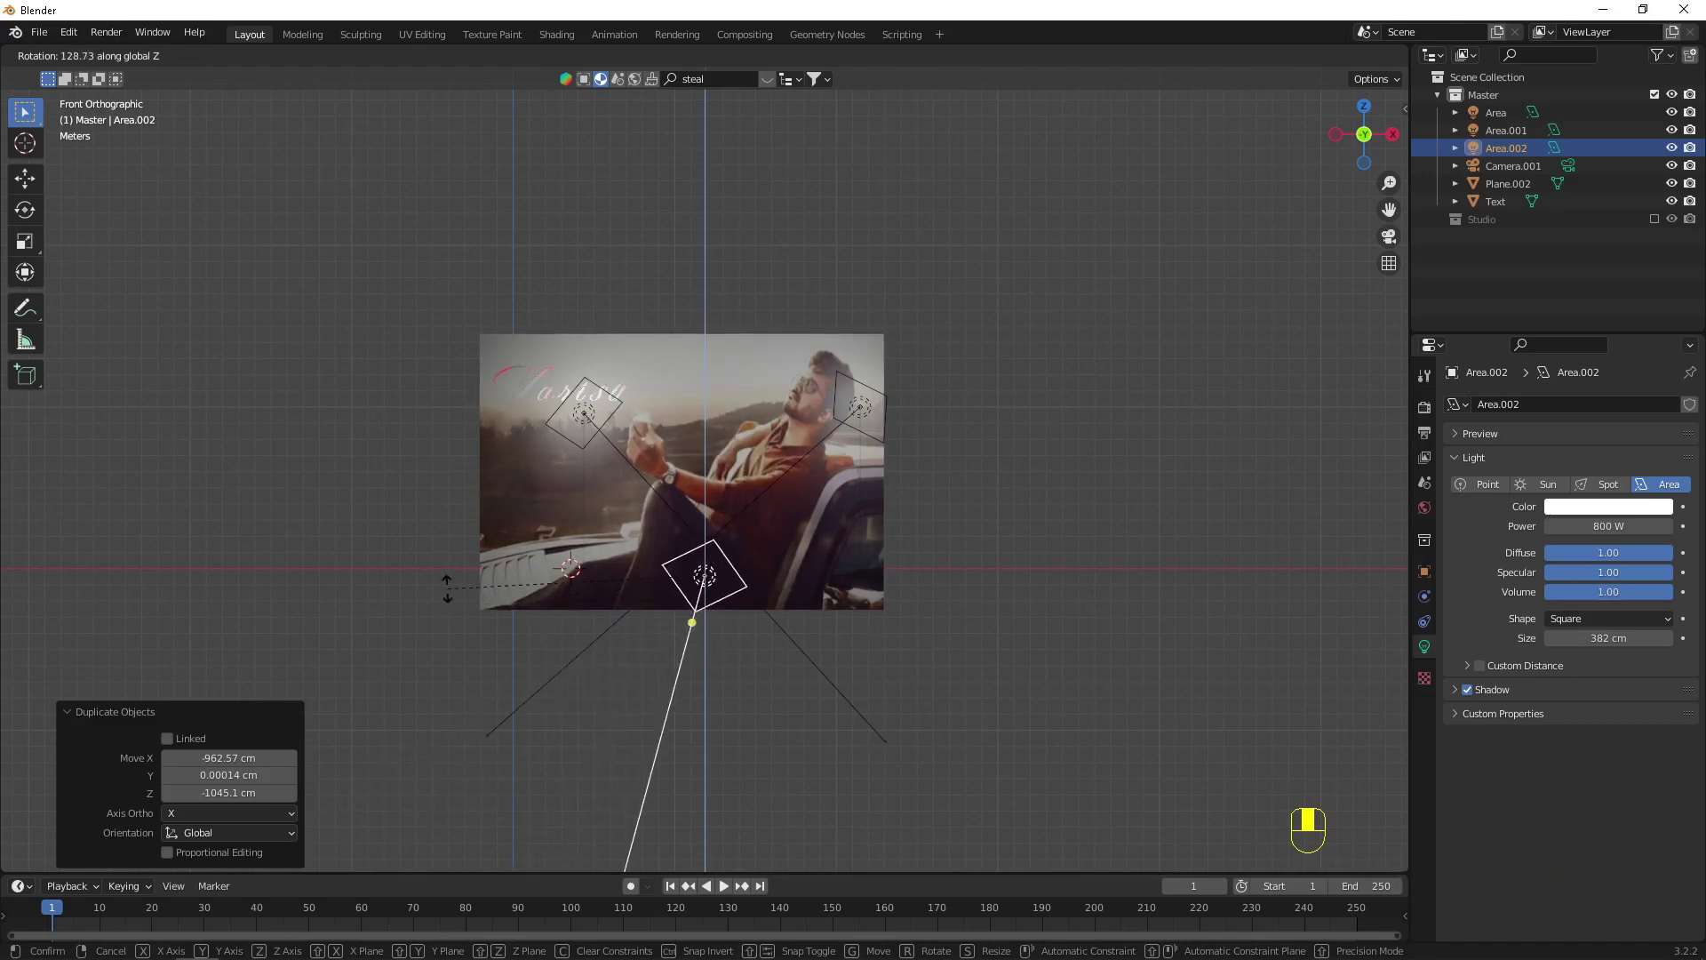
left_click(588, 574)
Step: Rotate the lower area light around global X by about -31.8° and another 187° so it faces the backdrop
key("r")
key("x")
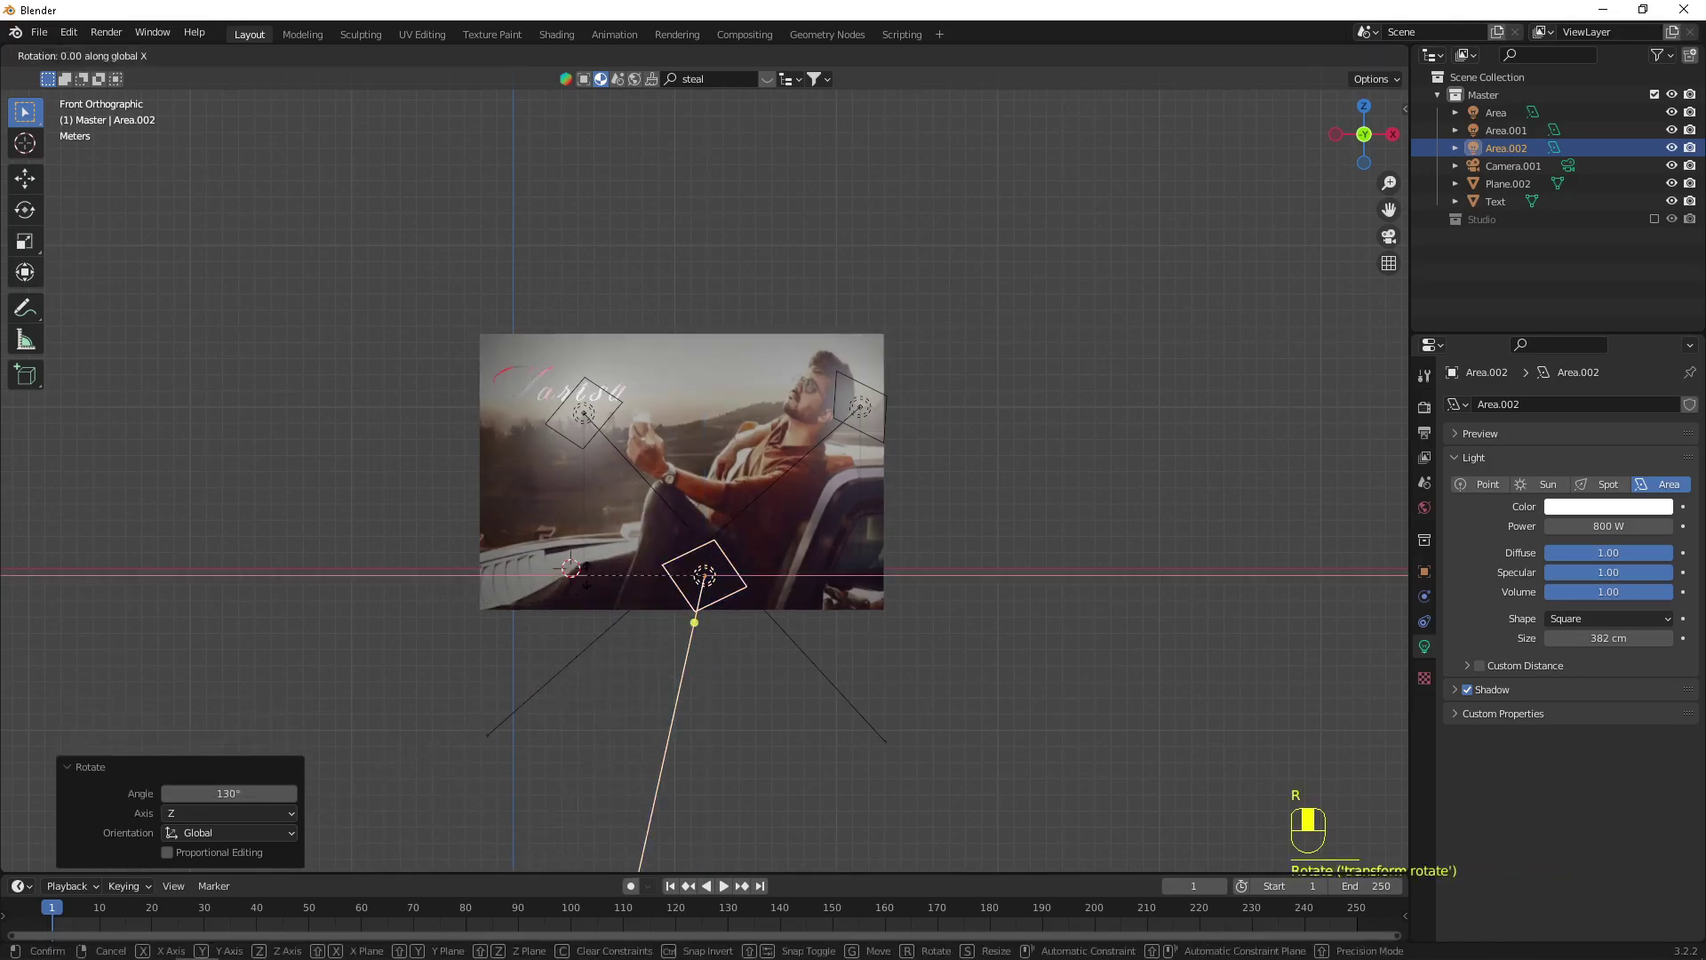
left_click(568, 653)
middle_click_drag(613, 533, 784, 537)
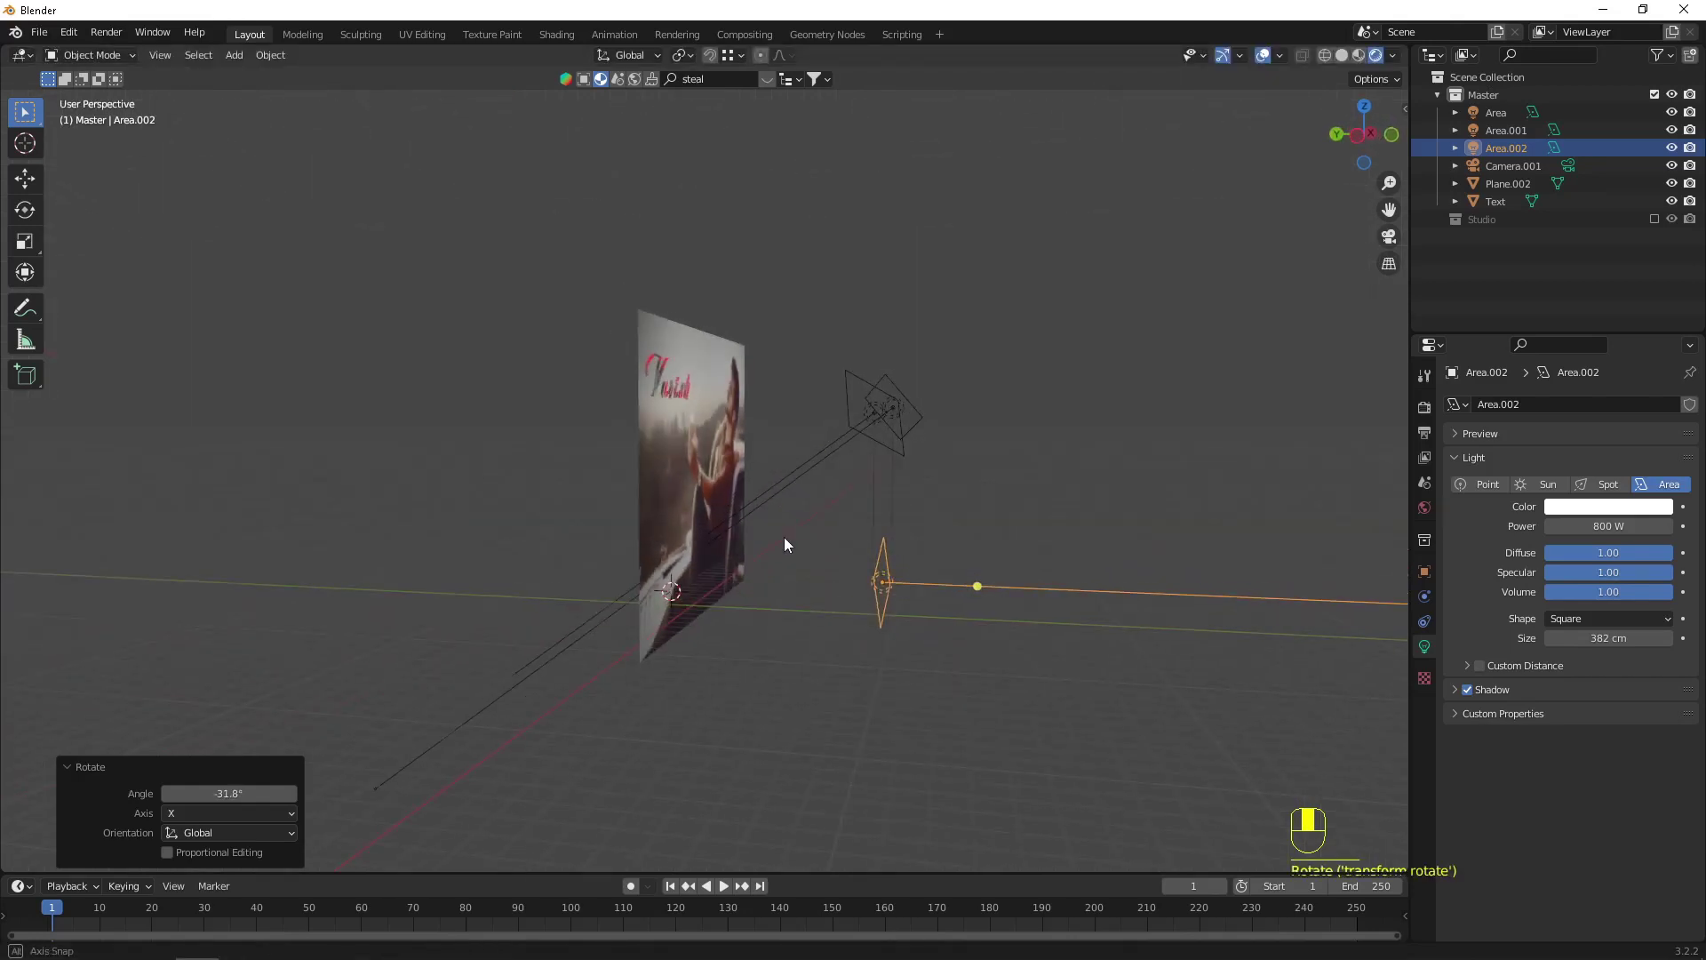
key("r")
key("x")
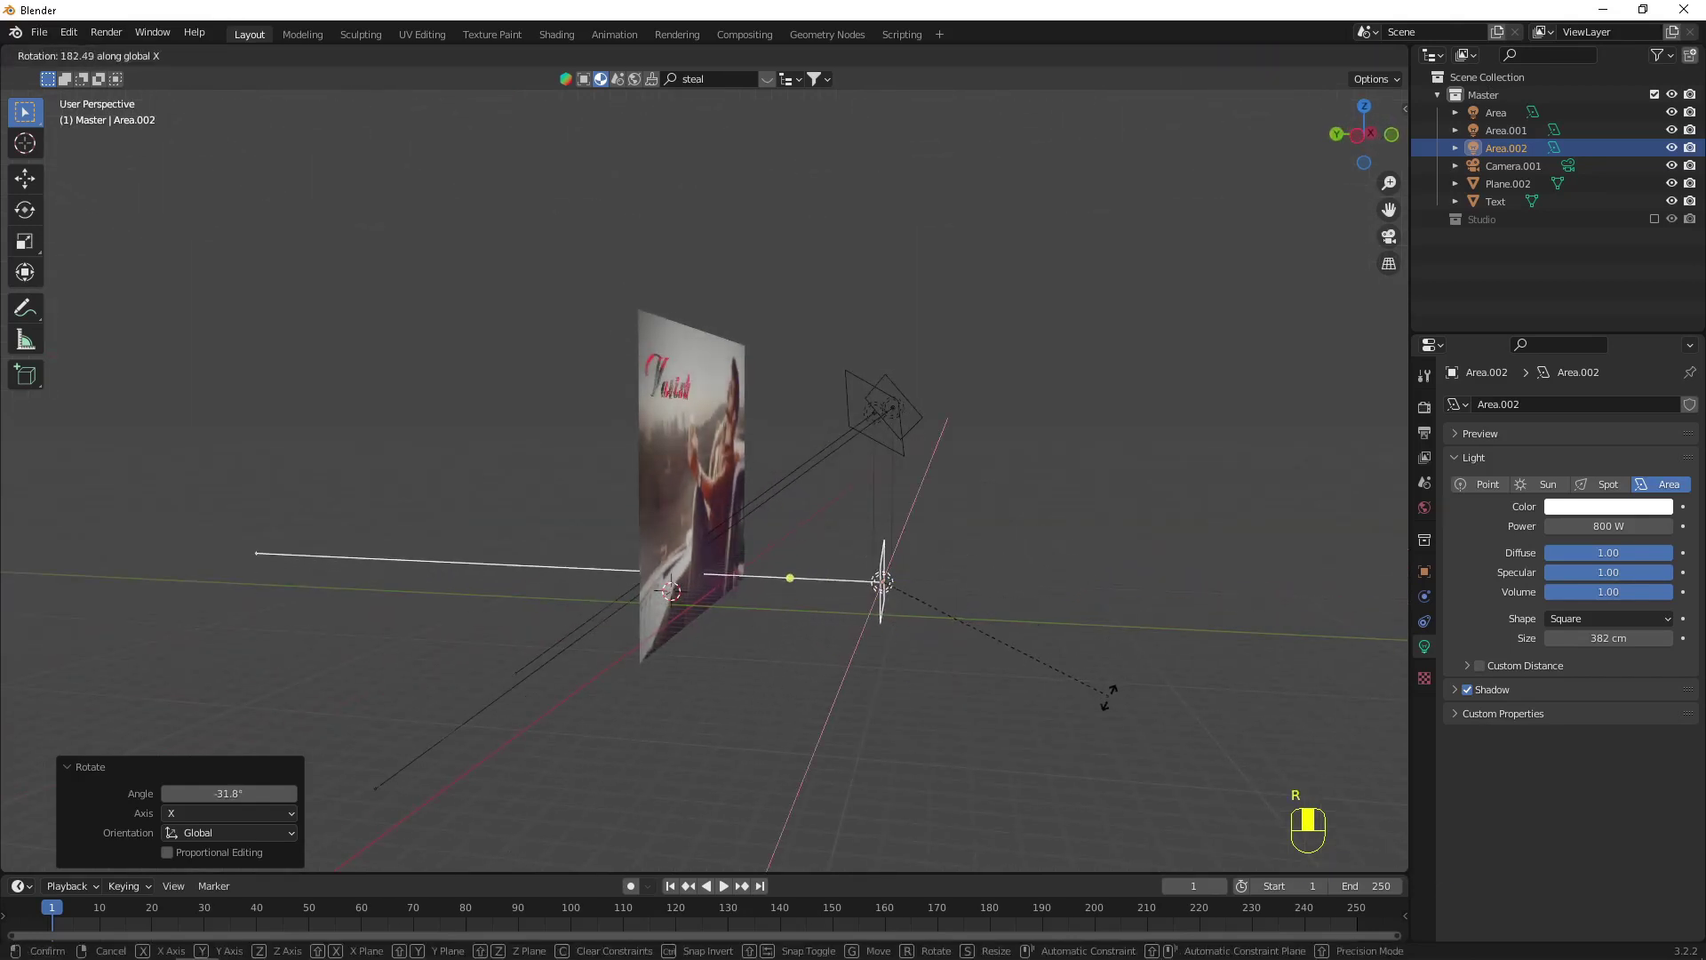
left_click(1086, 702)
Step: Align the camera to a near-frontal view of the whole backdrop
middle_click_drag(1086, 704, 705, 452)
key("ctrl")
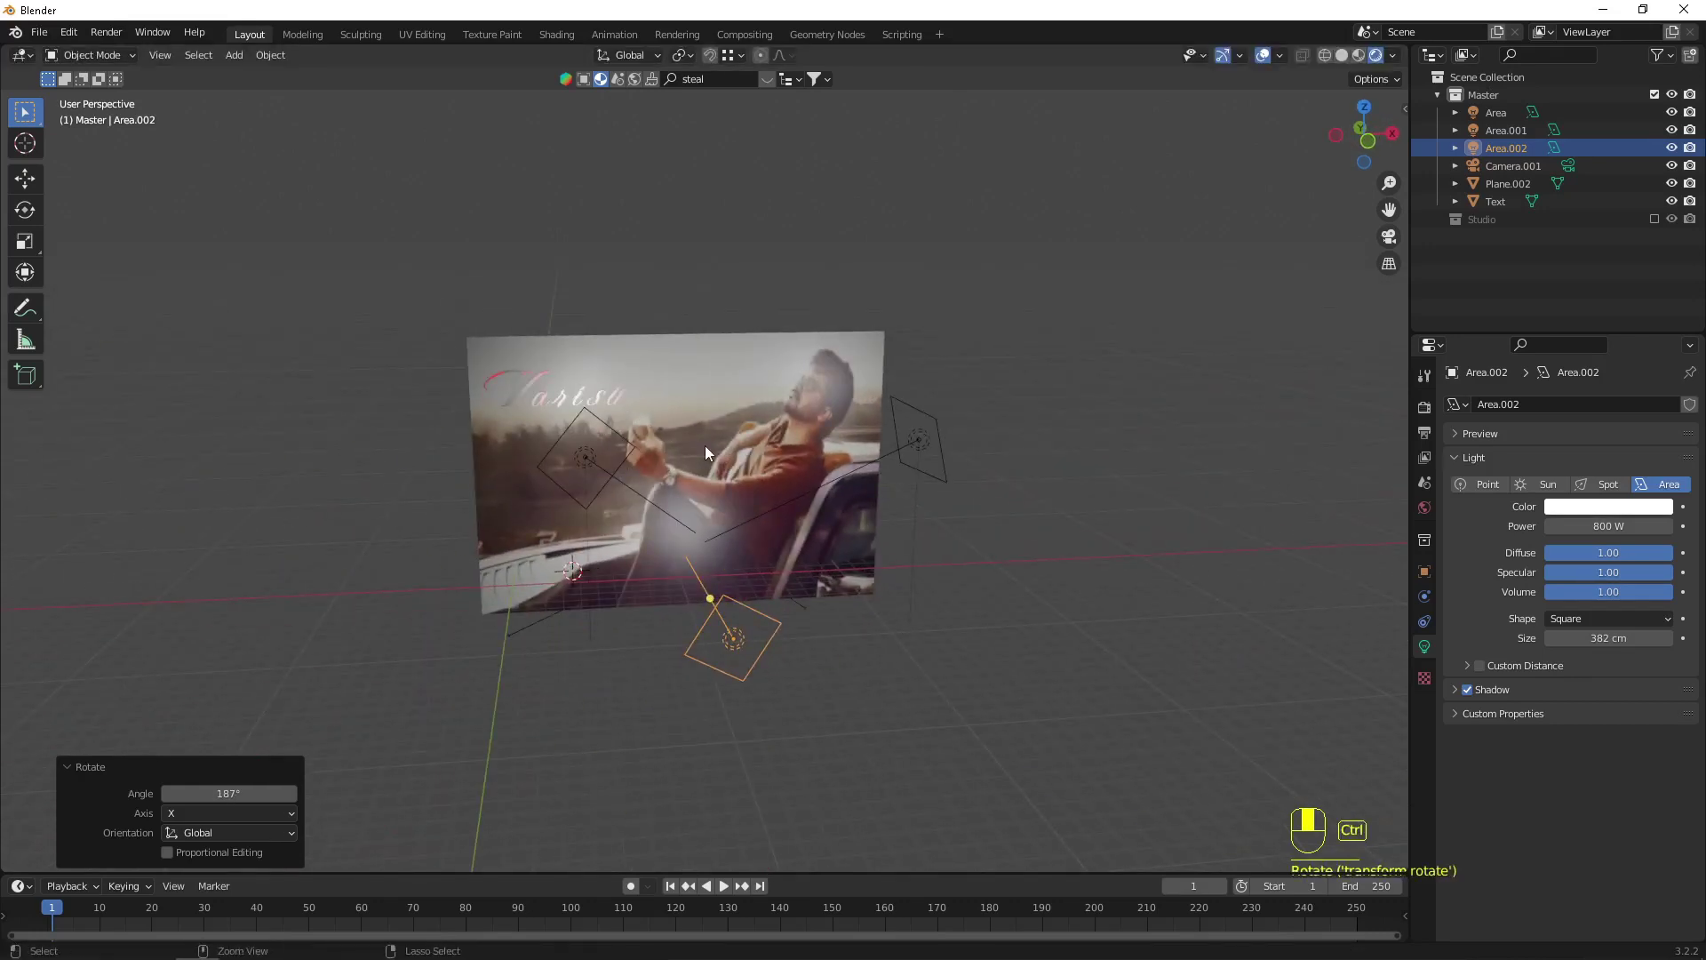
key("ctrl+alt+KP_0")
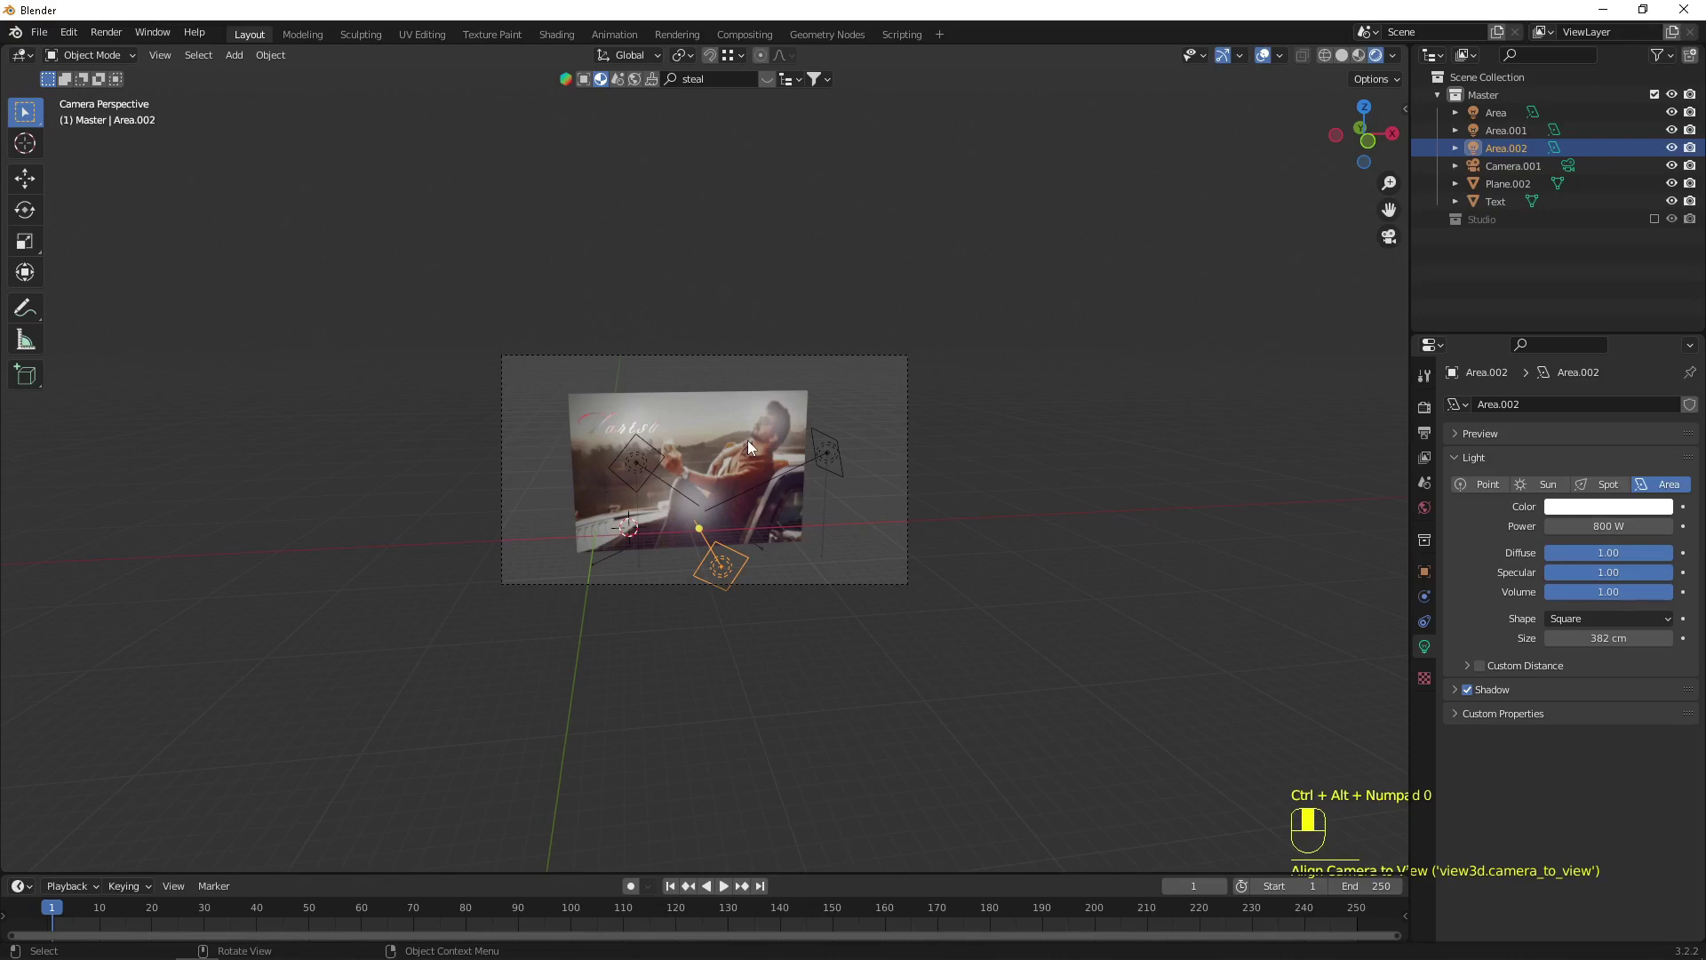
Step: Lock the camera to the view and reframe it closer, at a slight angle, on the title and the seated man
key("n")
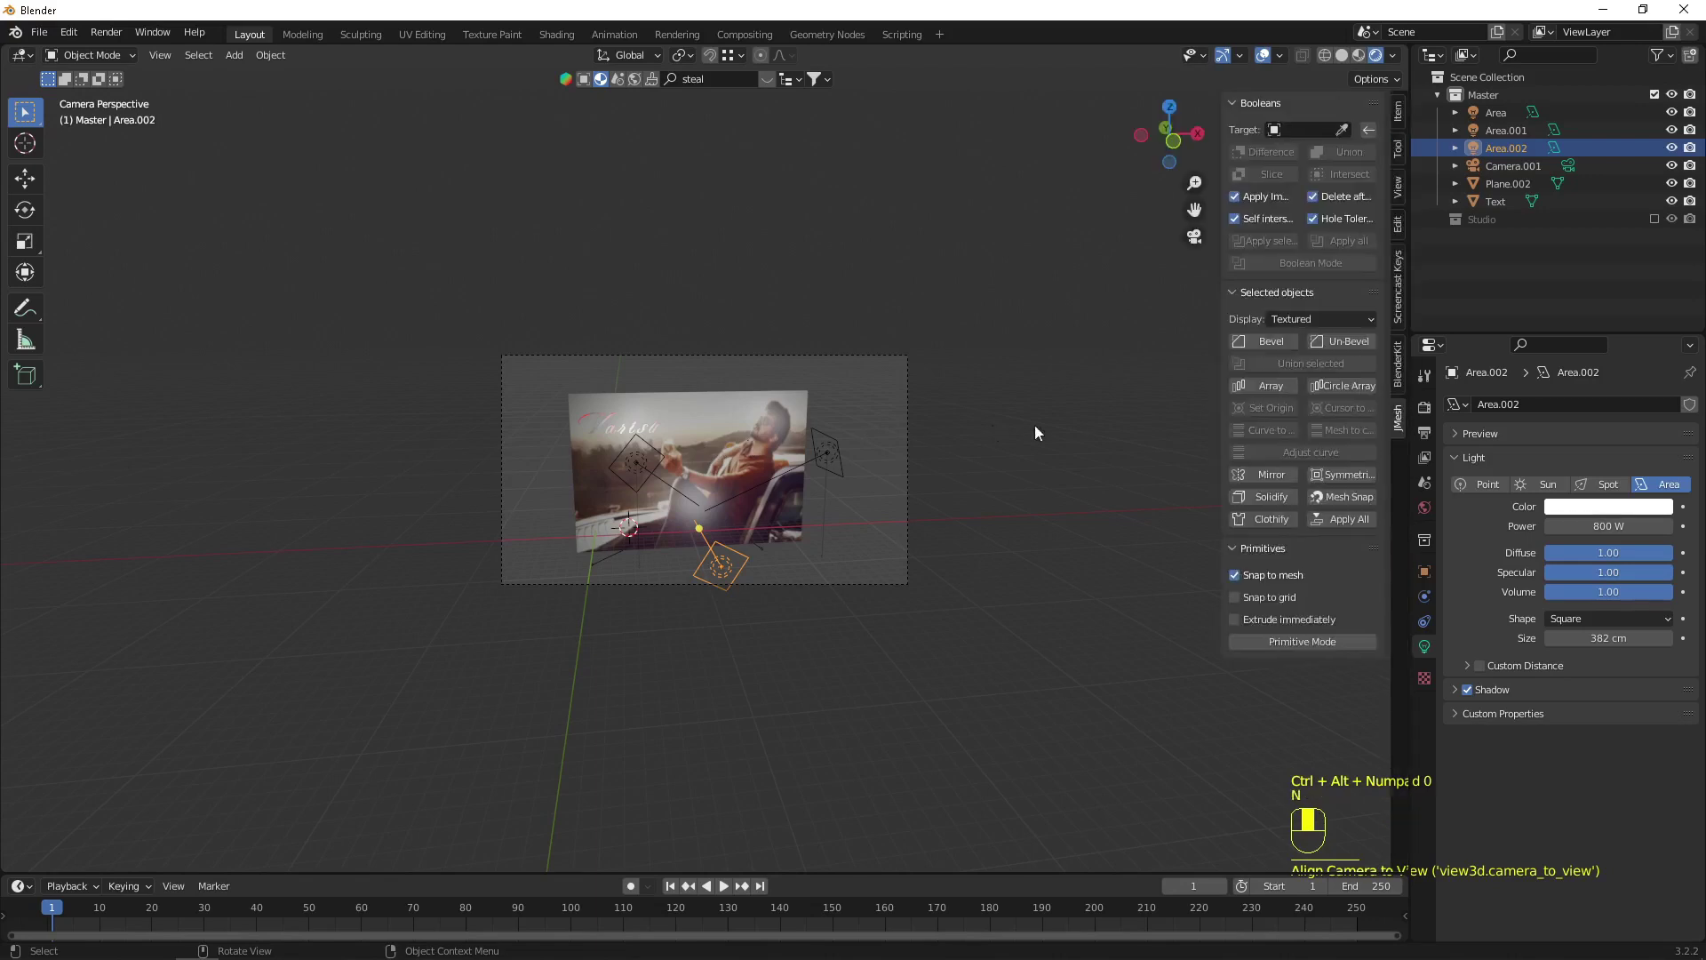
left_click(1395, 117)
left_click(1401, 190)
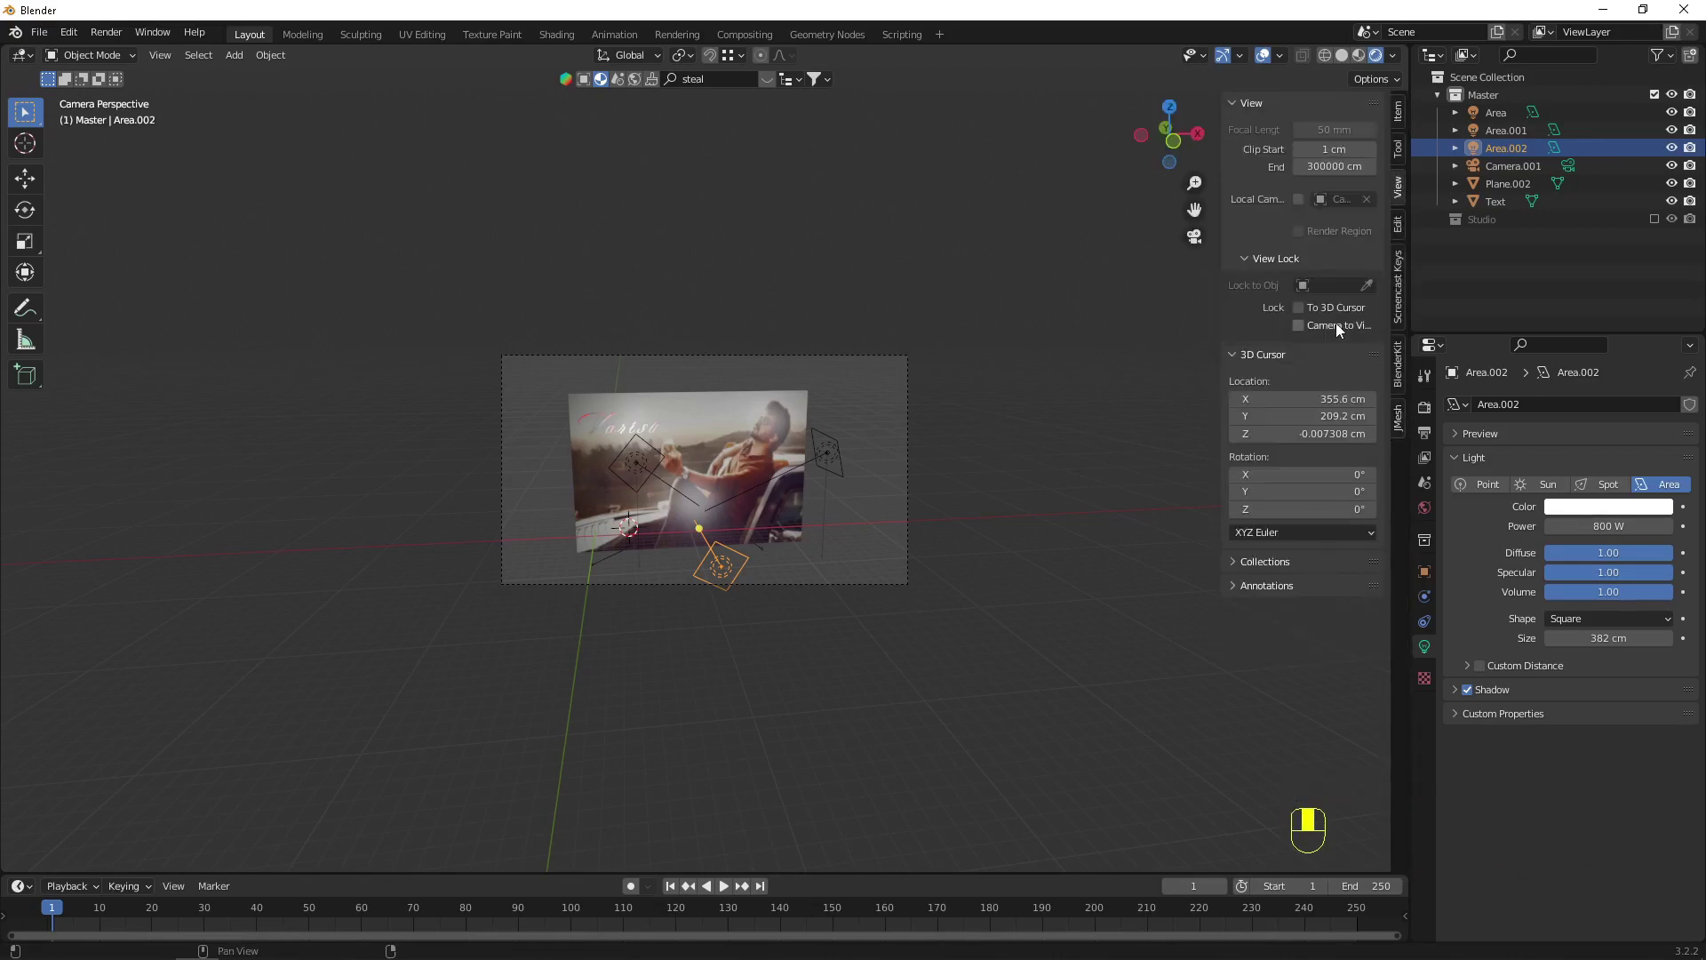
left_click(1338, 326)
middle_click_drag(630, 540, 749, 483)
mouse_move(739, 473)
middle_mouse_down("shift")
mouse_move(752, 483)
mouse_move(753, 467)
mouse_move(711, 477)
mouse_move(730, 480)
mouse_move(730, 440)
mouse_move(765, 494)
mouse_move(764, 472)
mouse_move(729, 460)
middle_mouse_up("shift")
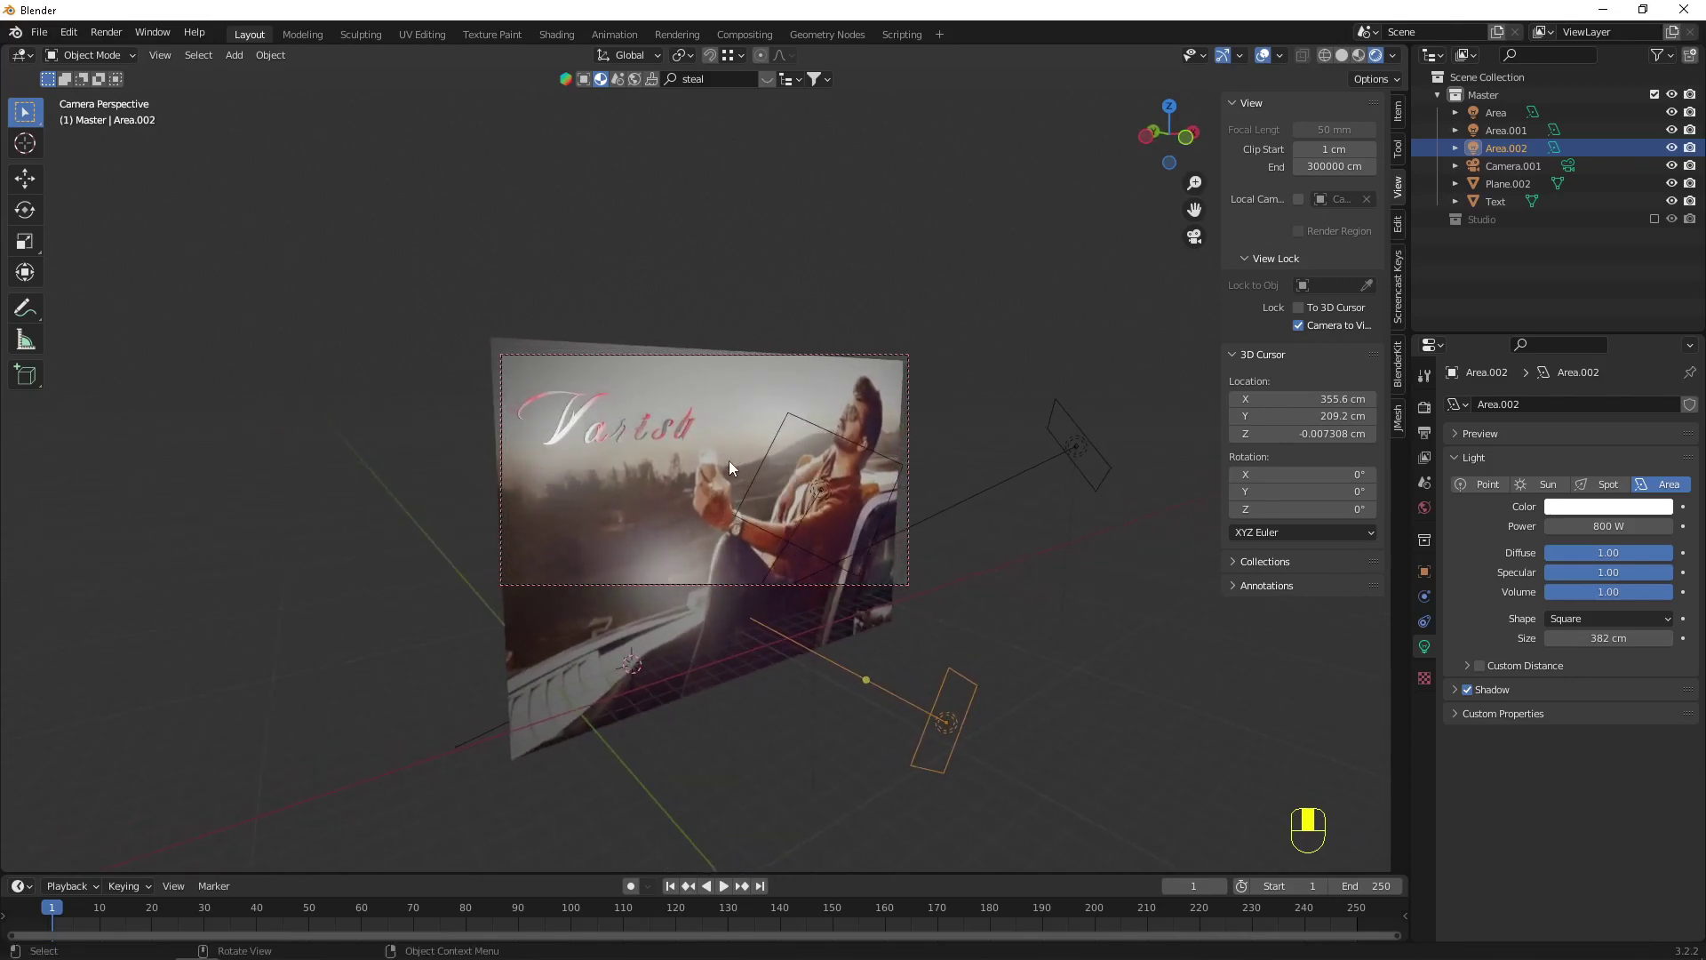
Step: Render the image with Eevee, inspect the full frame and close the render window
key("F12")
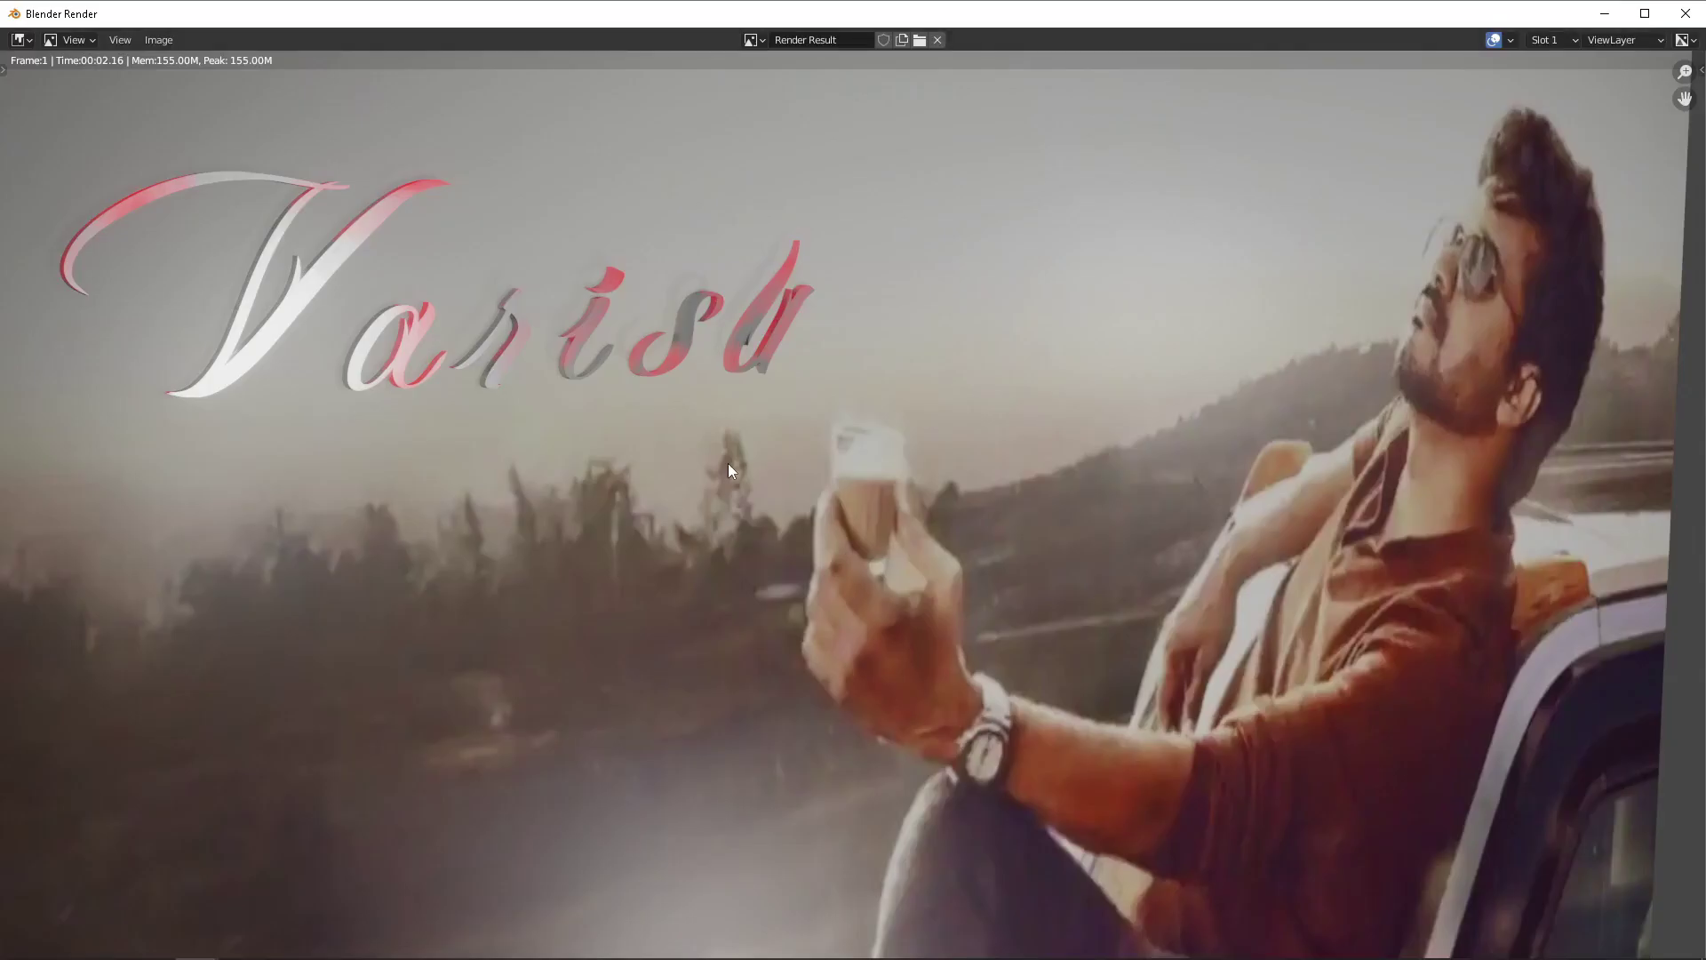
scroll(728, 462, "down", 1)
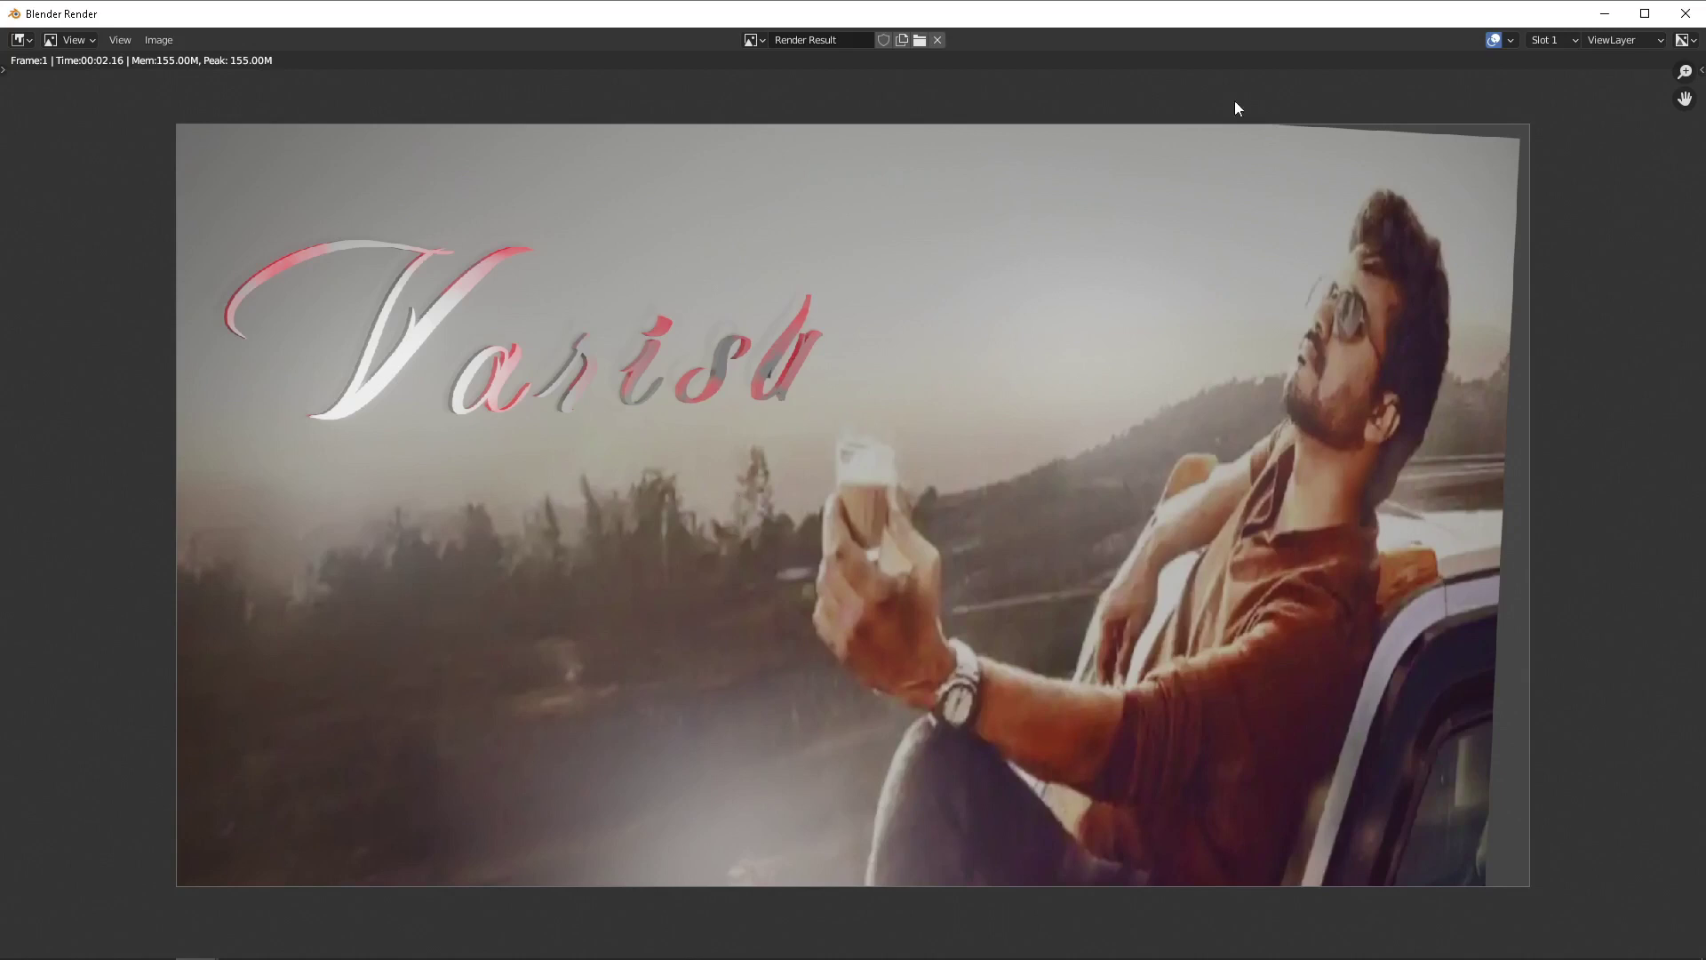
left_click(1685, 13)
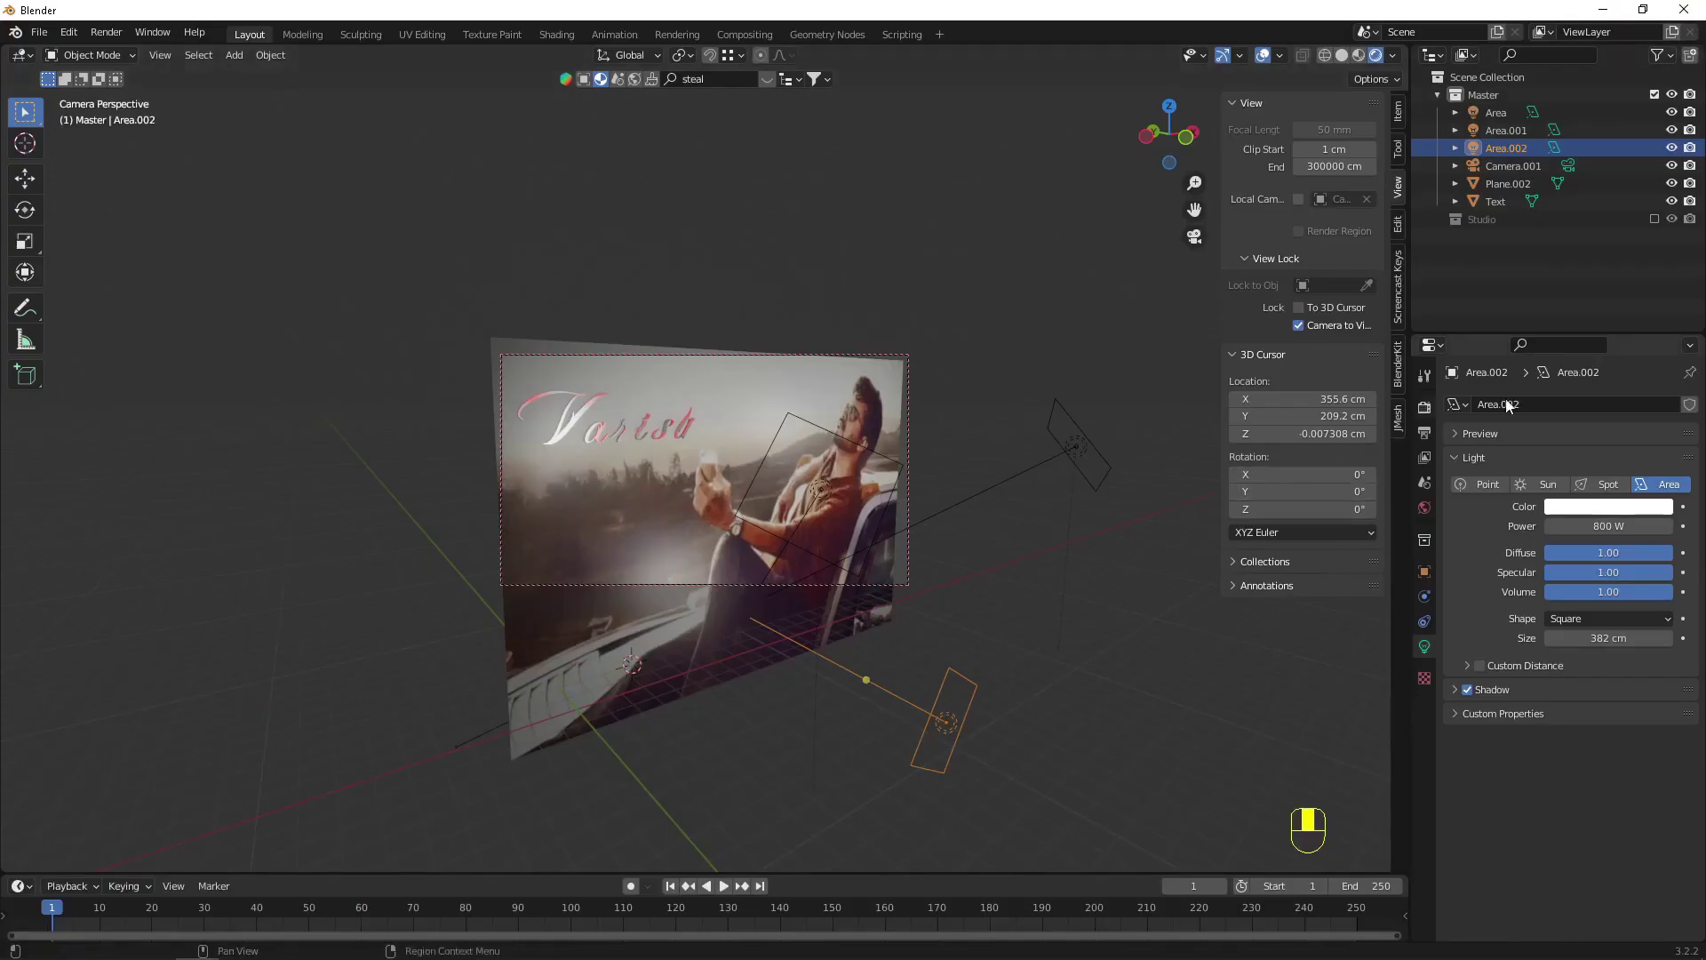
Step: Switch the render engine to Cycles and render the image, showing the whole frame
left_click(1424, 407)
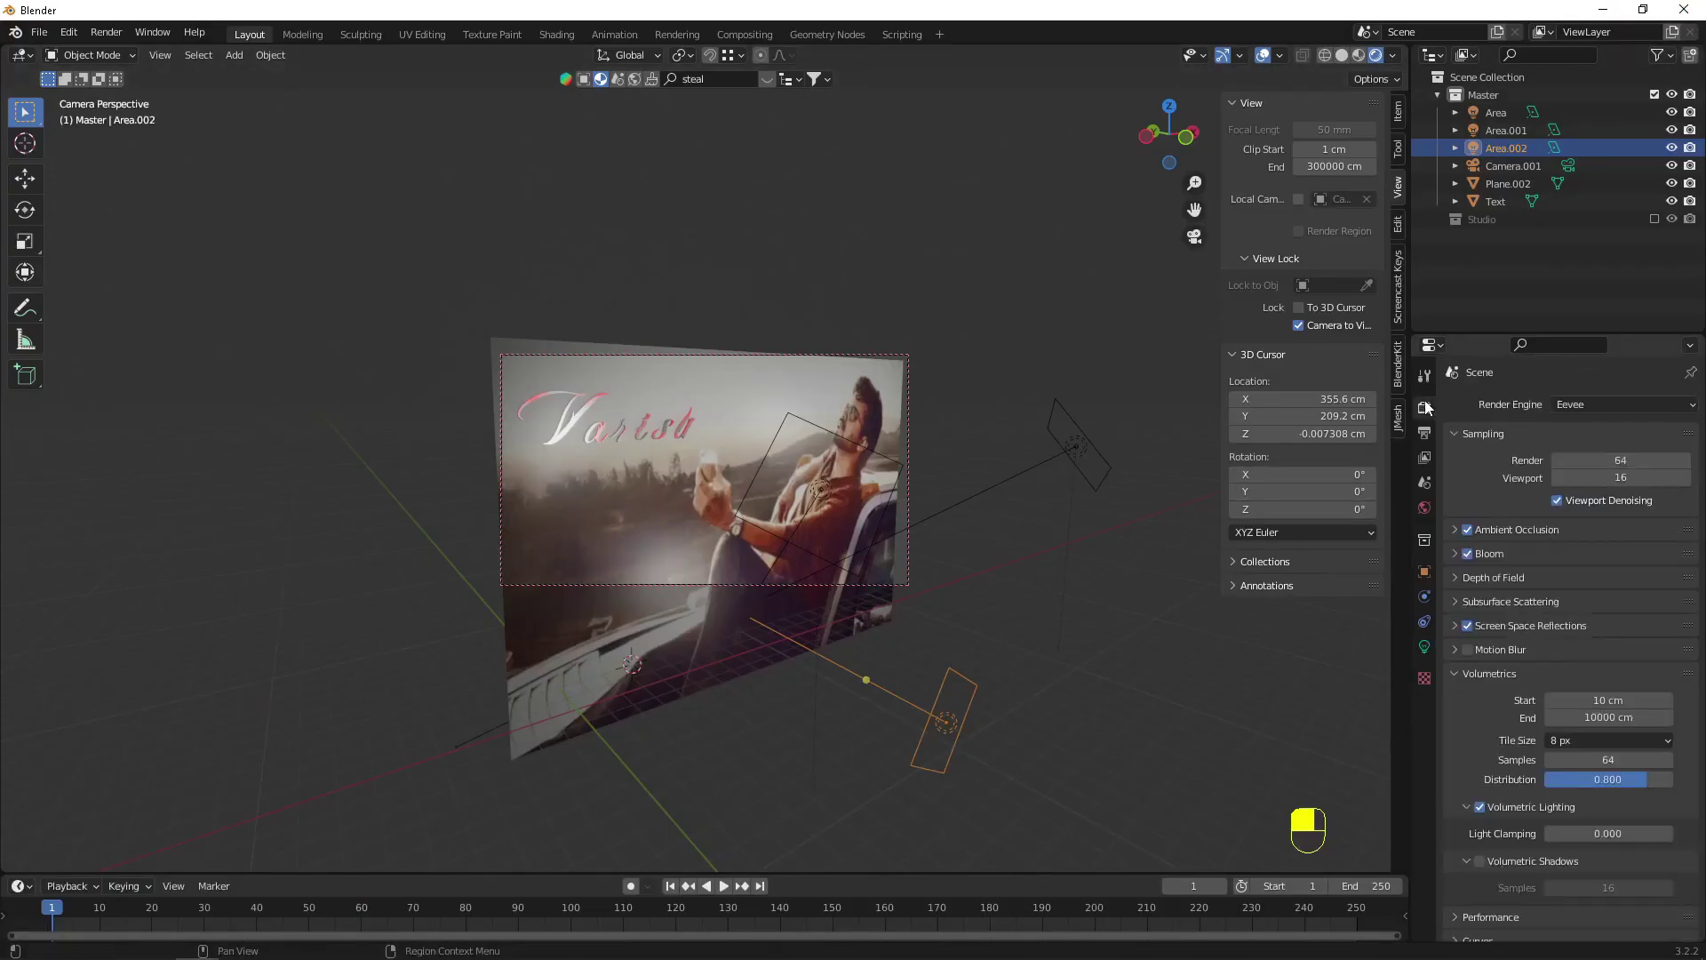
left_click(1586, 407)
left_click(1600, 463)
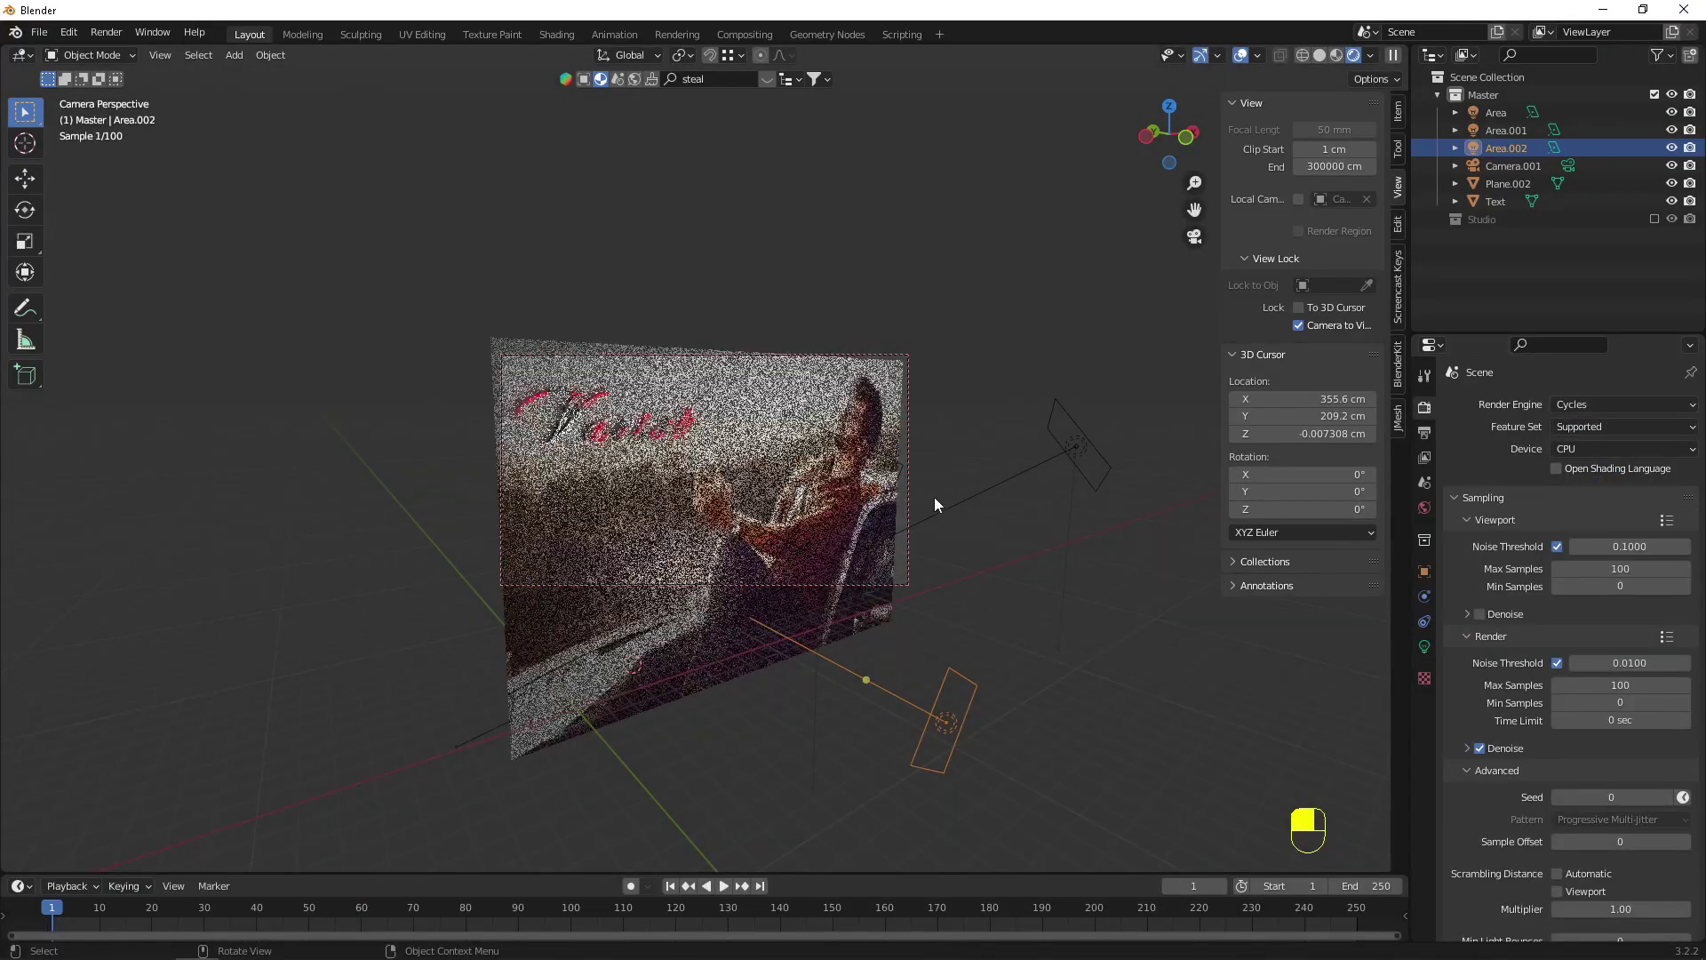
key("F12")
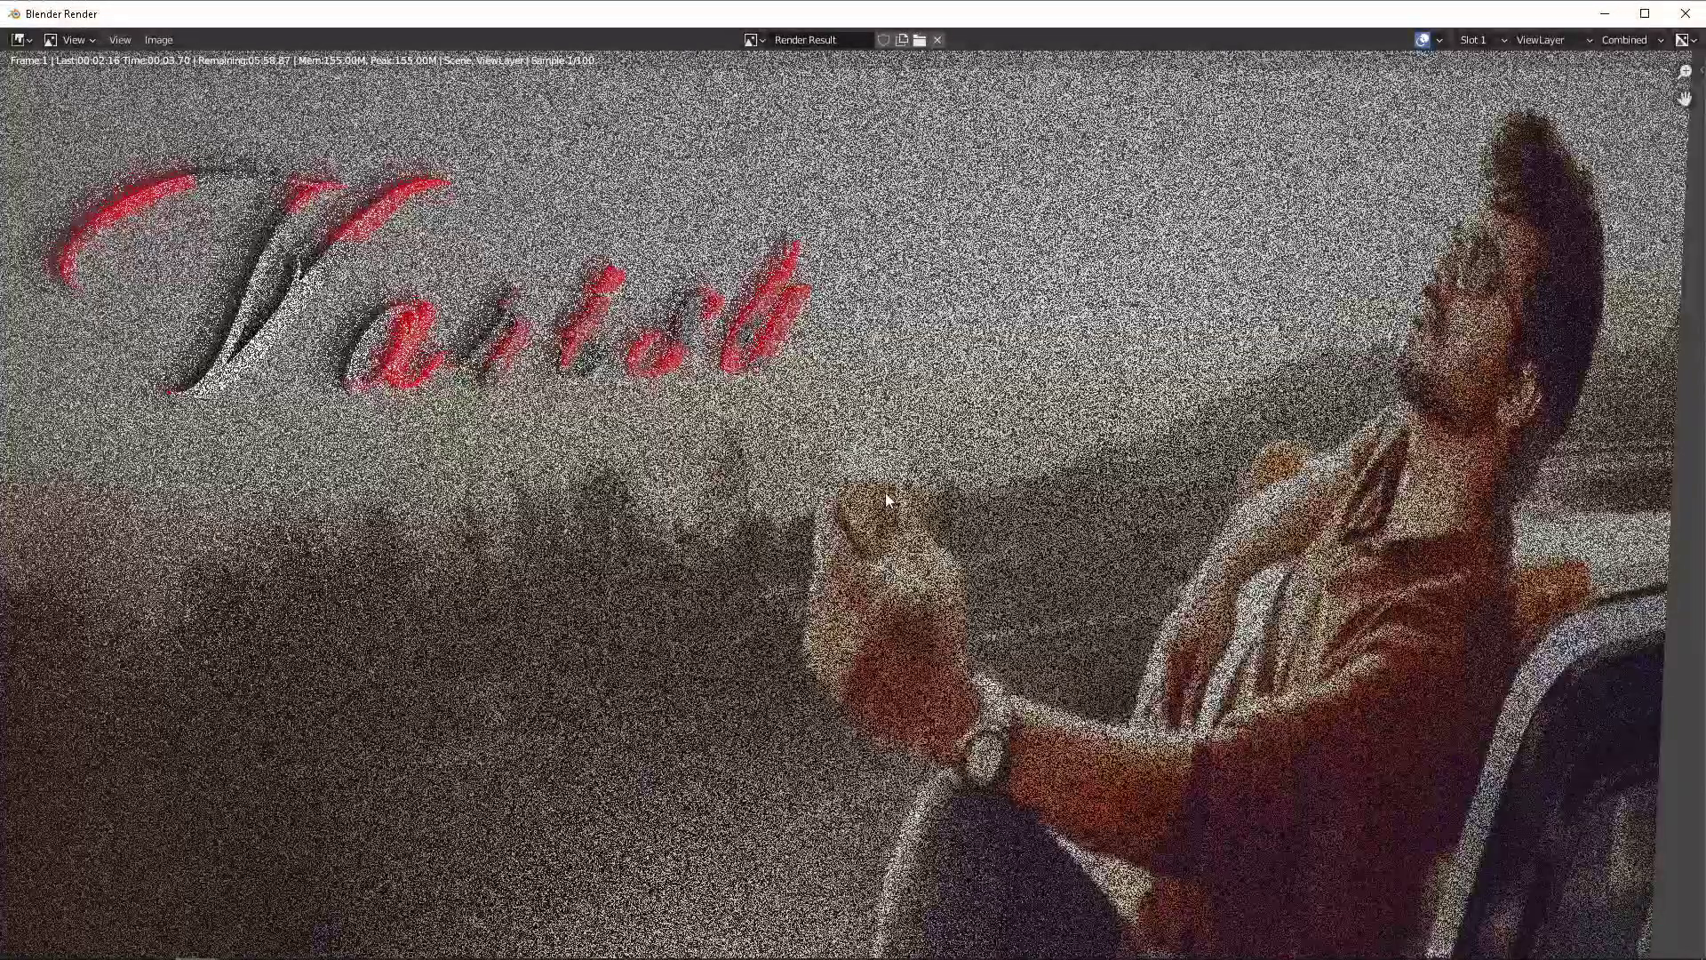
scroll(887, 500, "down", 1)
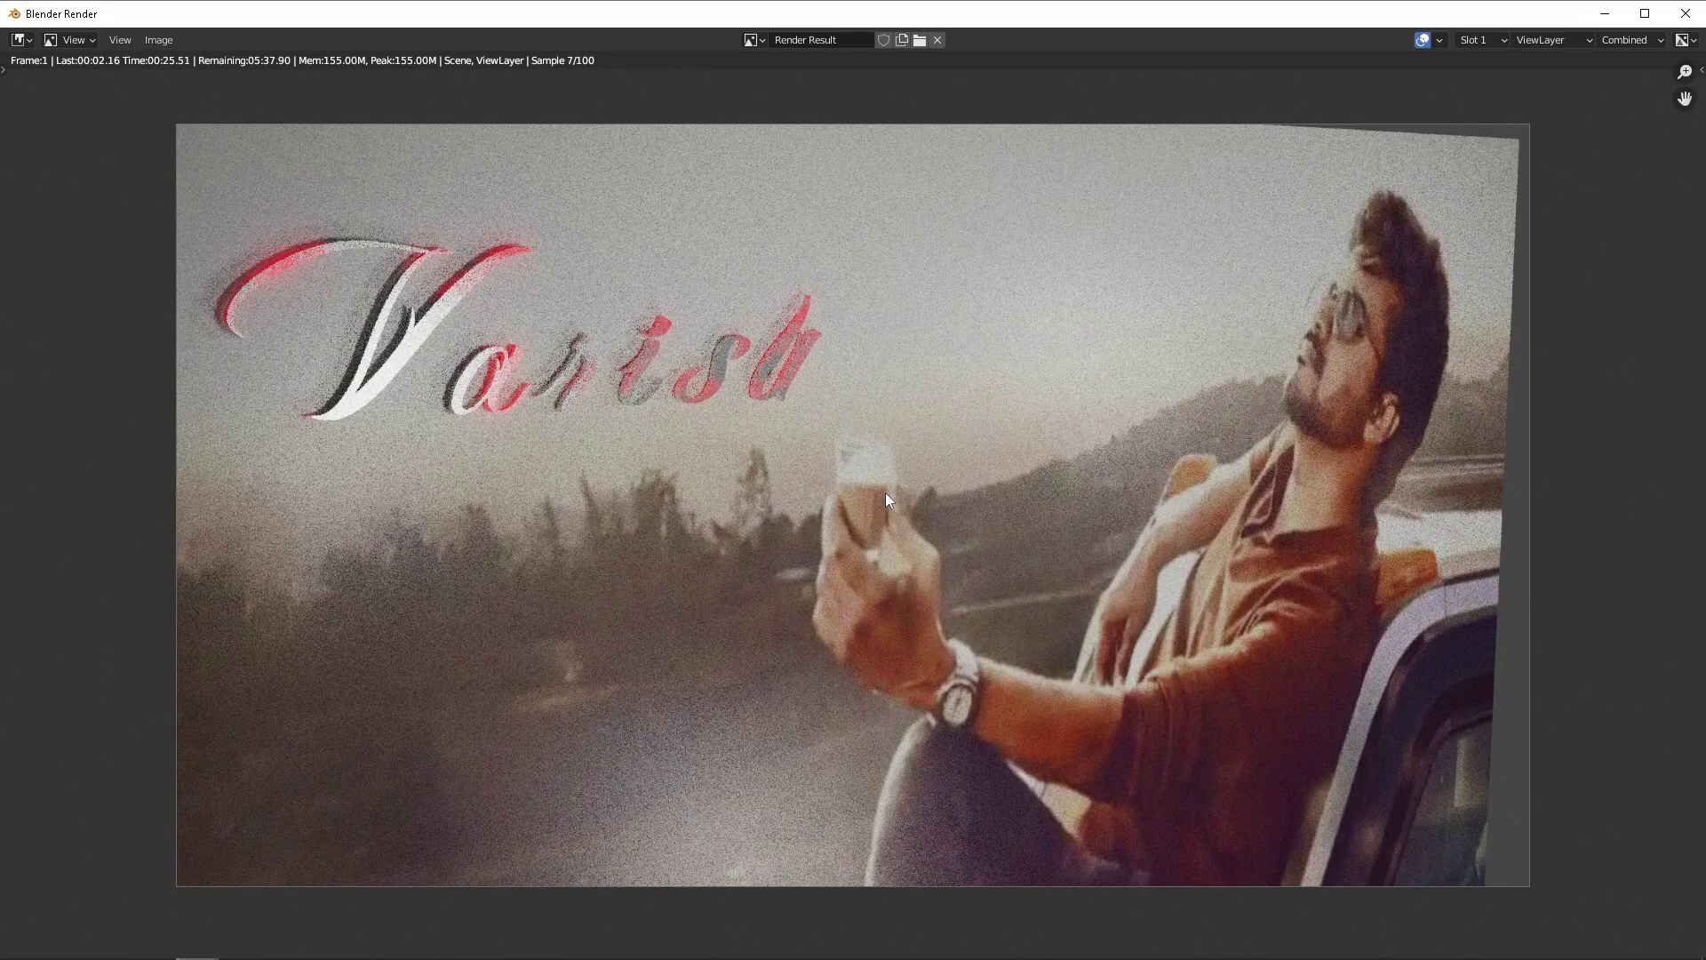
key("alt+Tab")
key("alt+Tab")
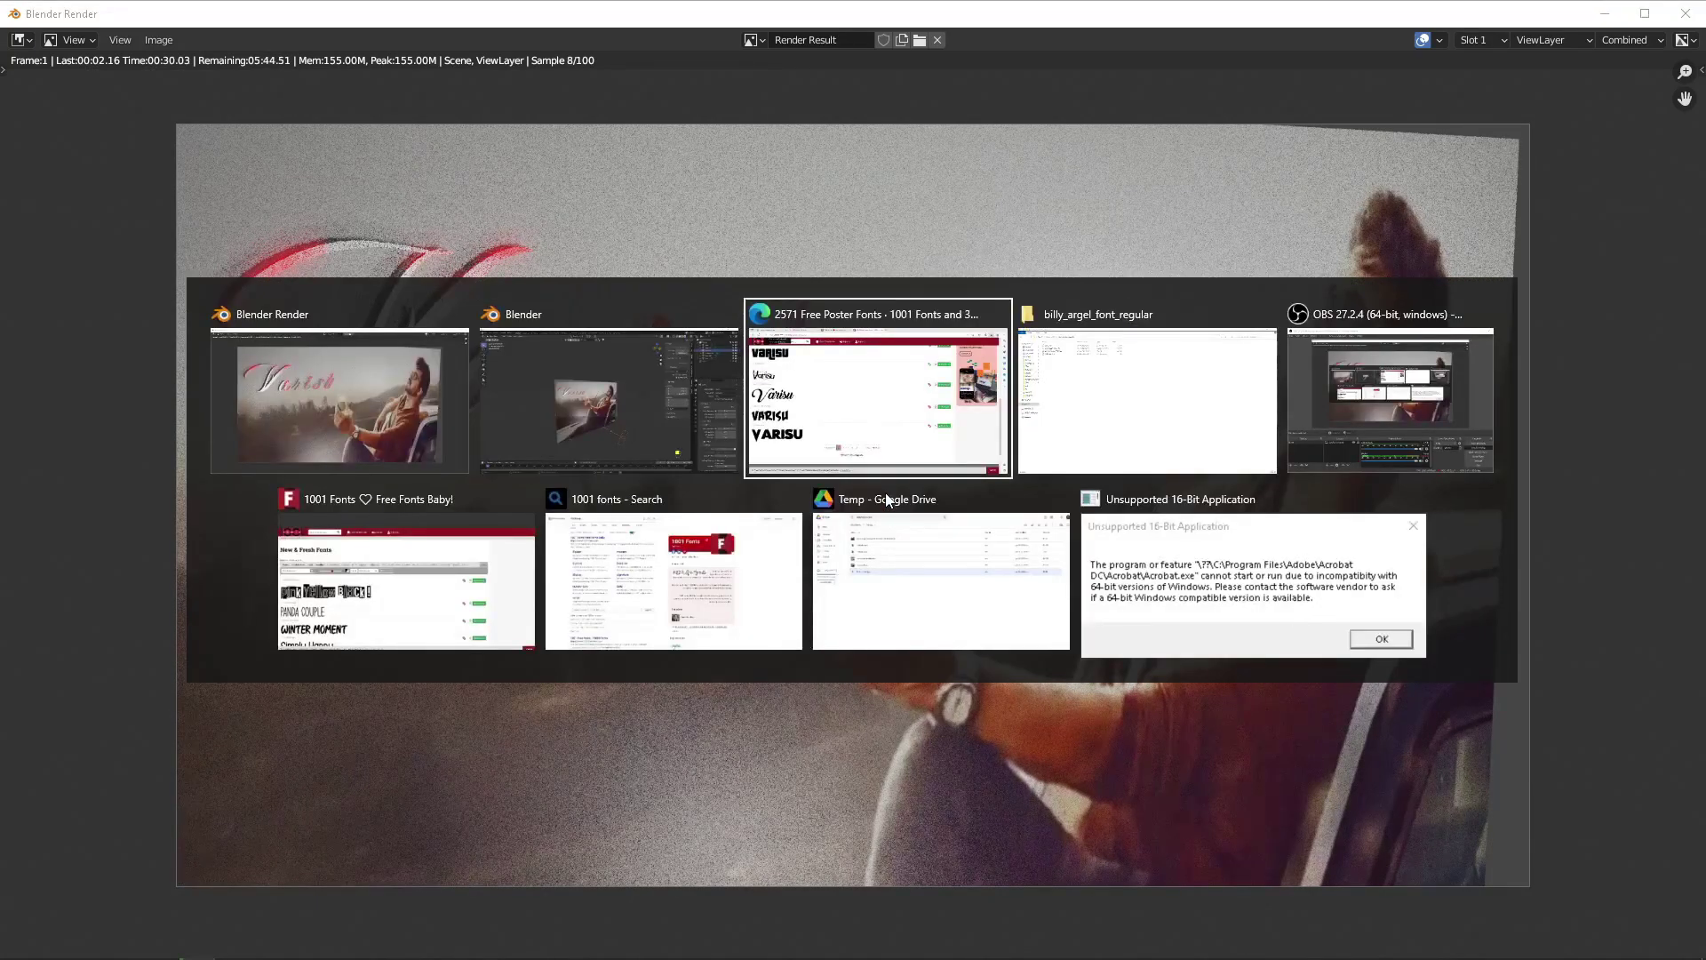
key("alt+Tab")
key("alt+Tab")
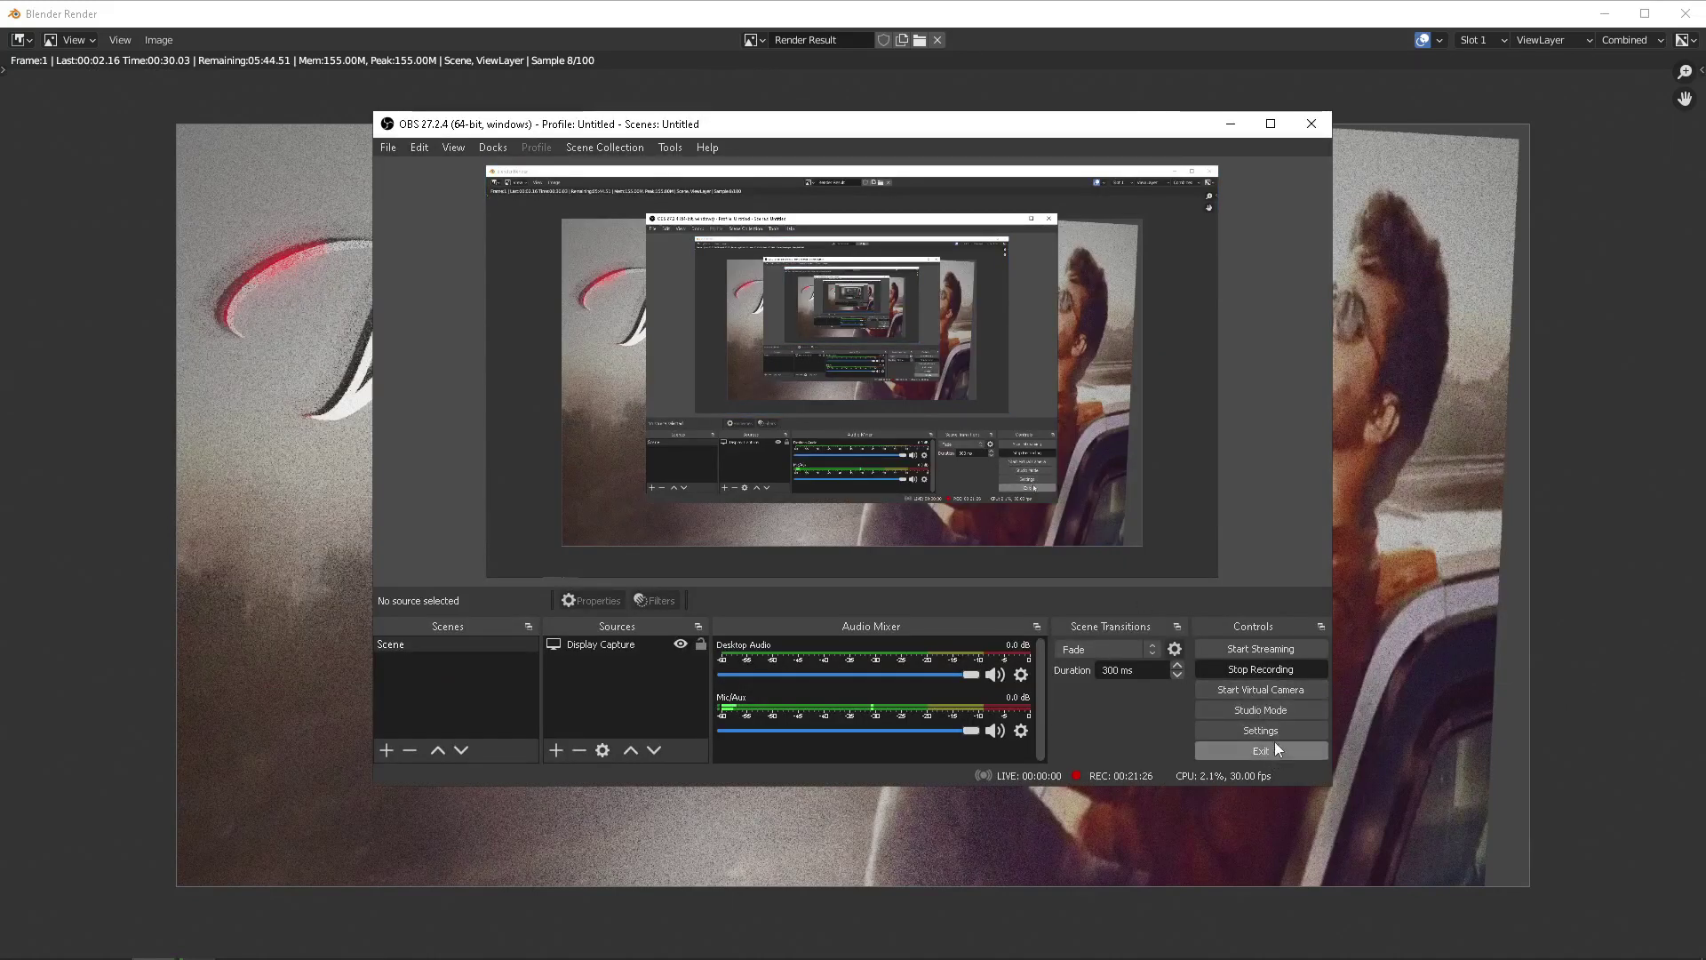